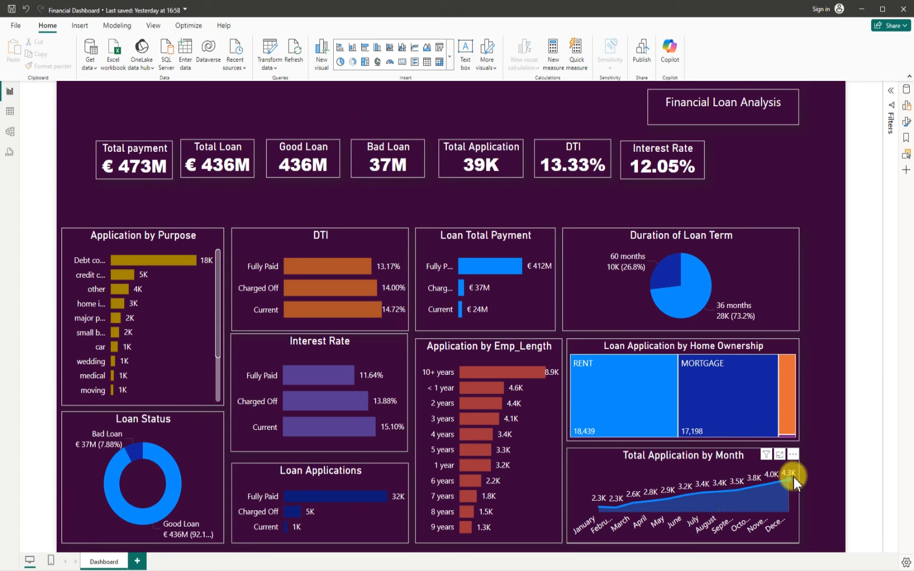
- Switch to the untitled Power BI Desktop window and start a blank report
mouse_move(604, 561)
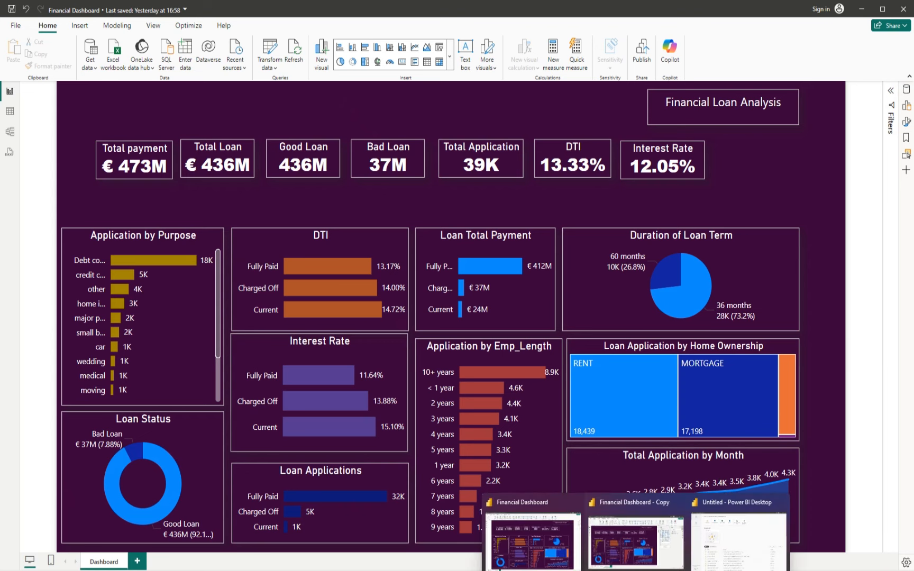
click(746, 551)
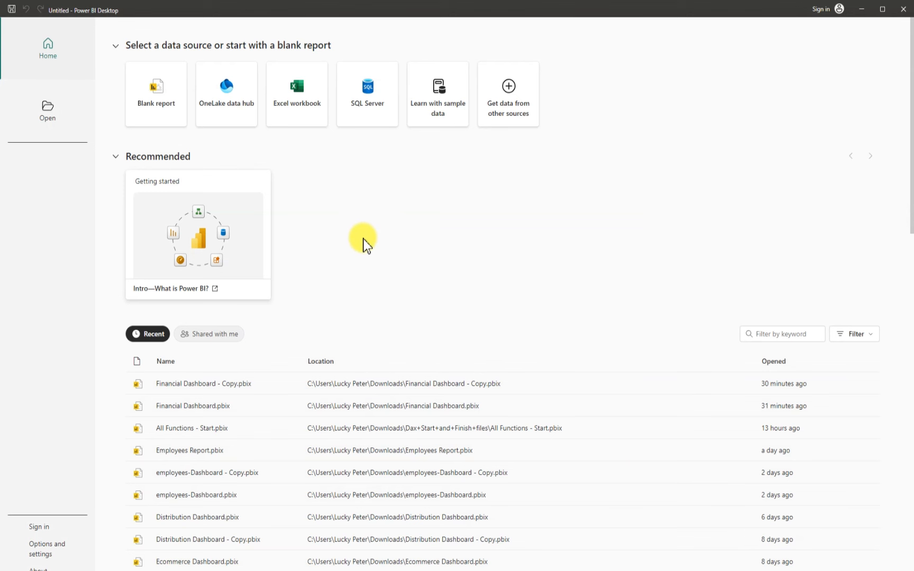
click(169, 114)
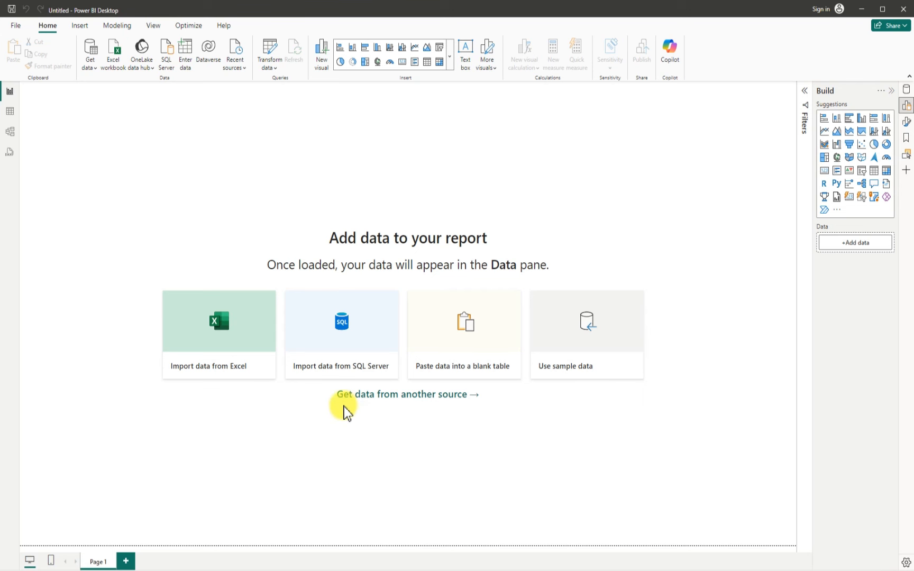
- Connect to another data source as Text/CSV and open the financial_data file from the Downloads folder
click(436, 394)
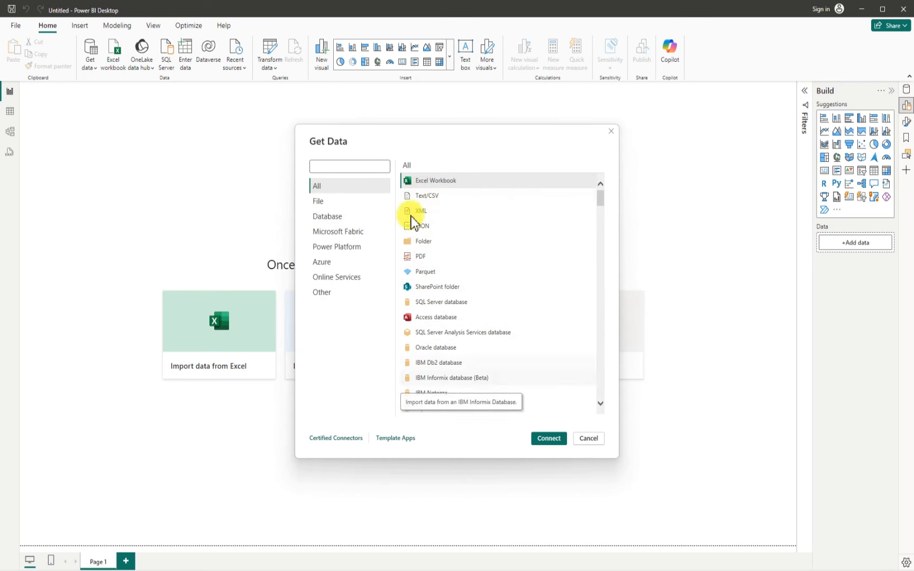
click(319, 203)
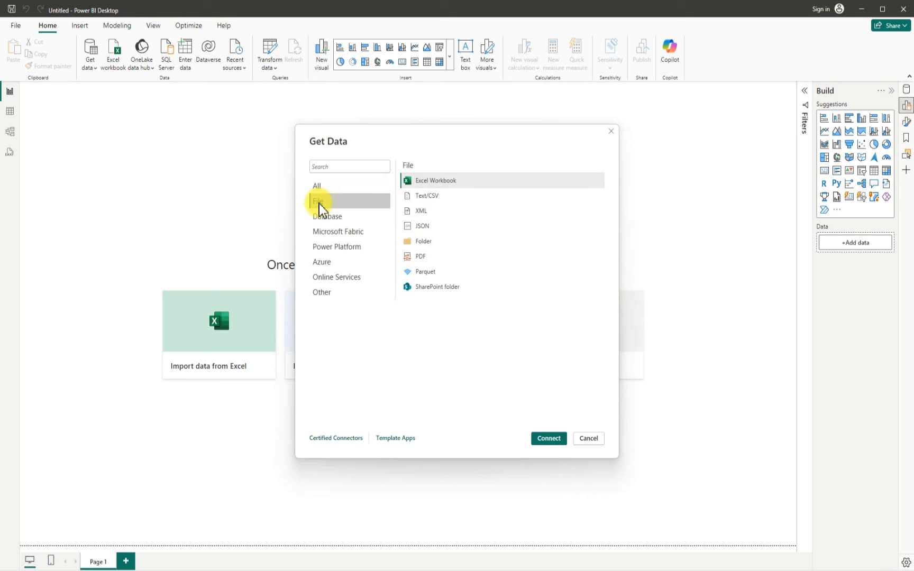
click(431, 198)
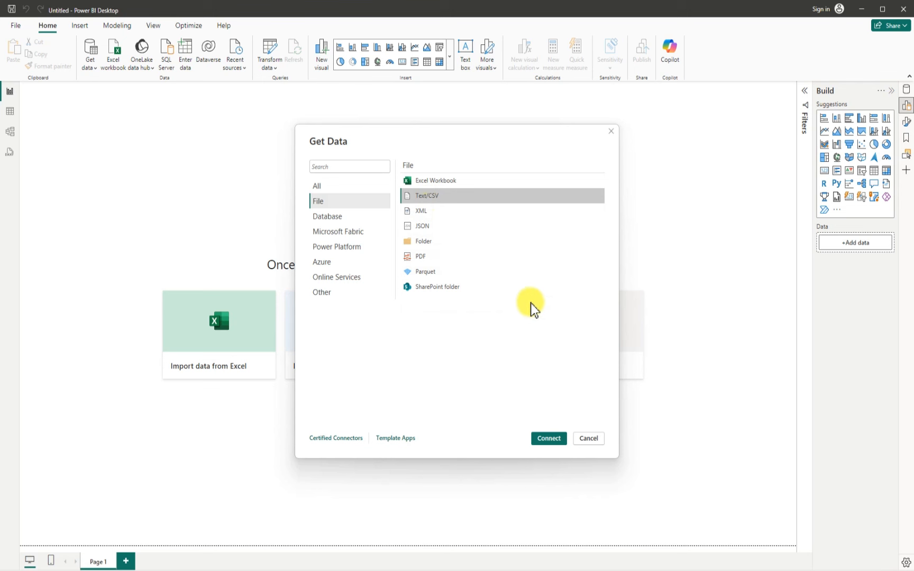
click(549, 439)
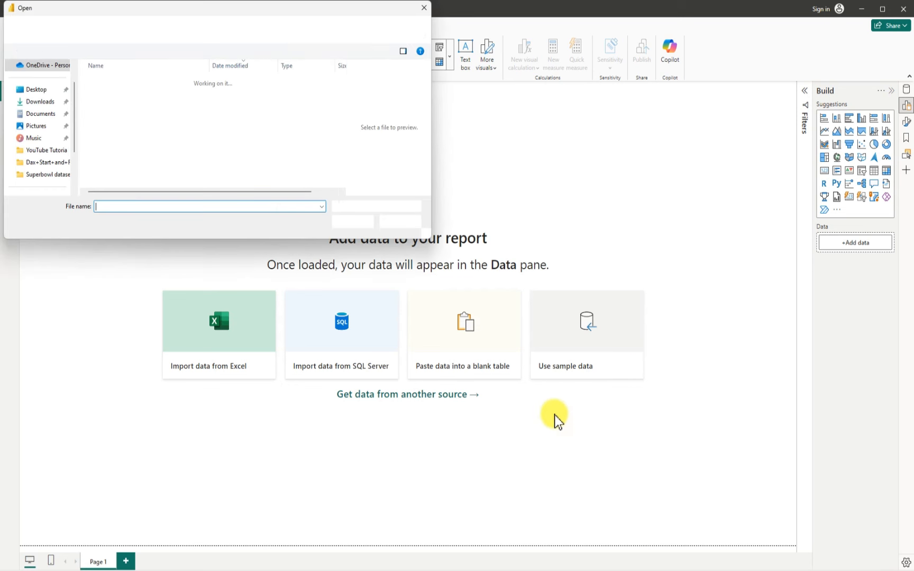
click(47, 102)
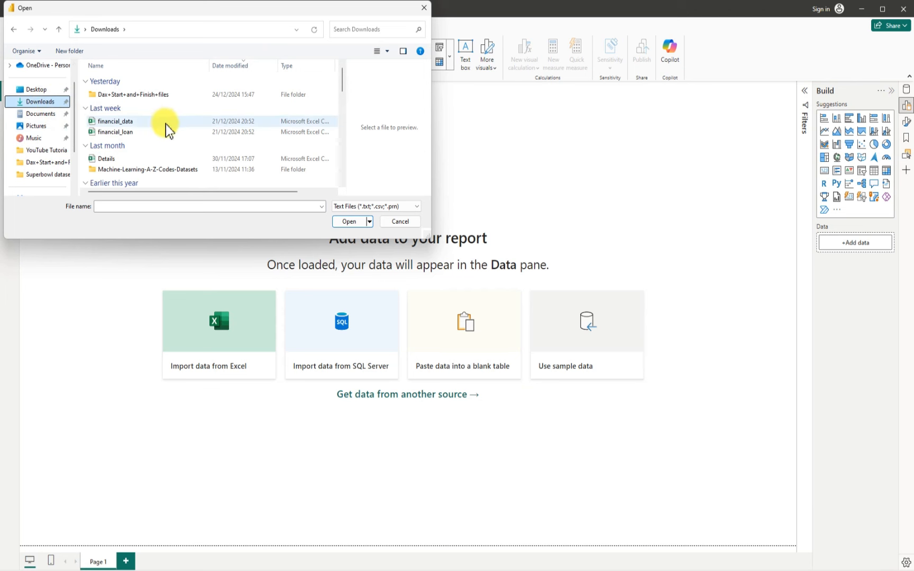
click(120, 125)
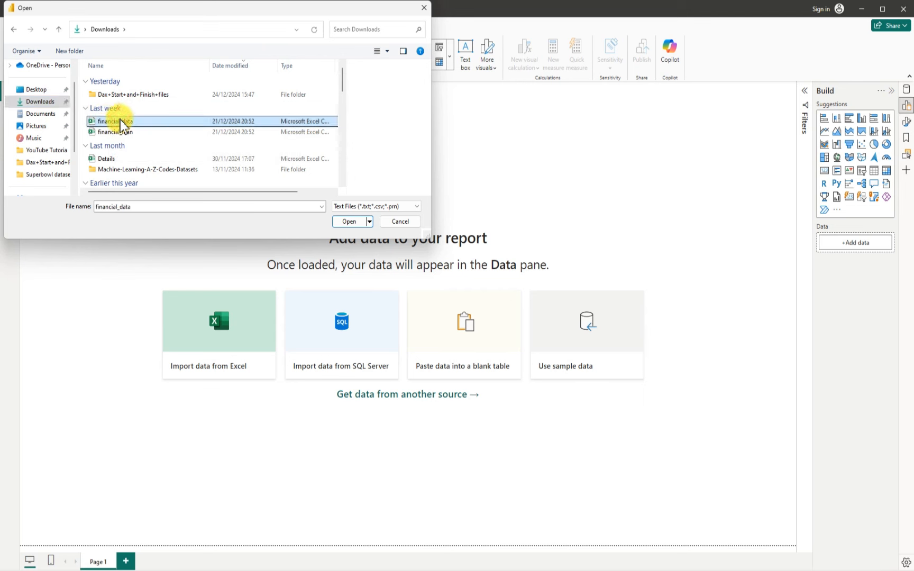
click(349, 222)
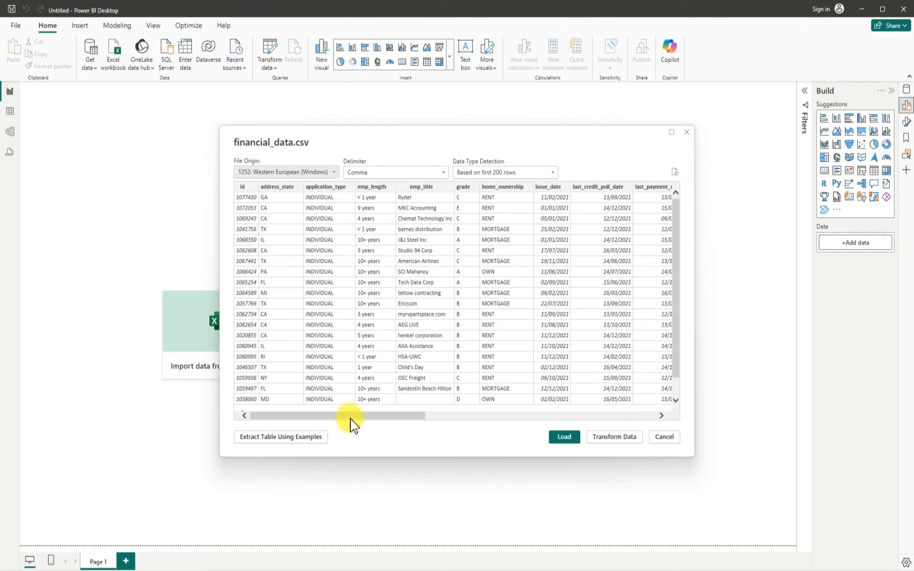
- Look through the preview columns of financial_data.csv and send the data to Power Query for transformation
drag(350, 418, 606, 417)
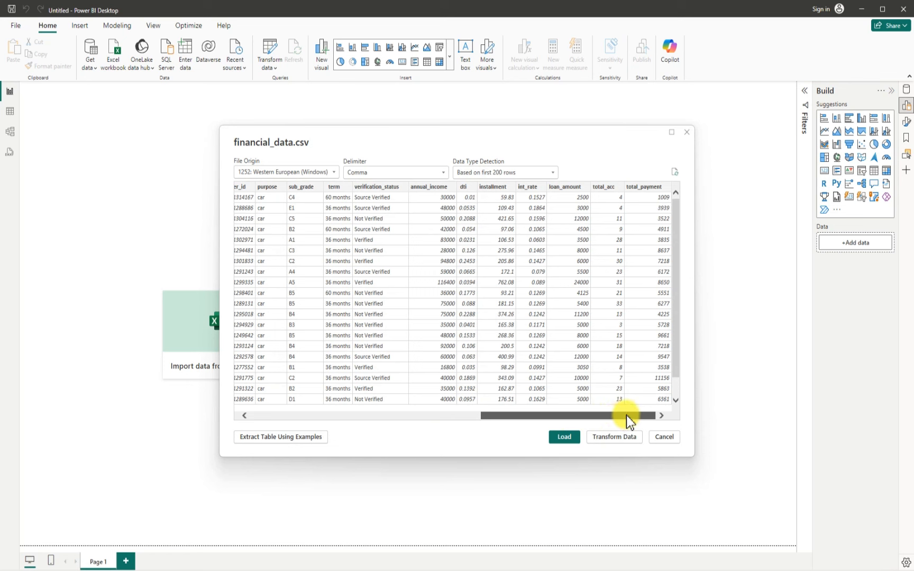
drag(617, 414, 291, 391)
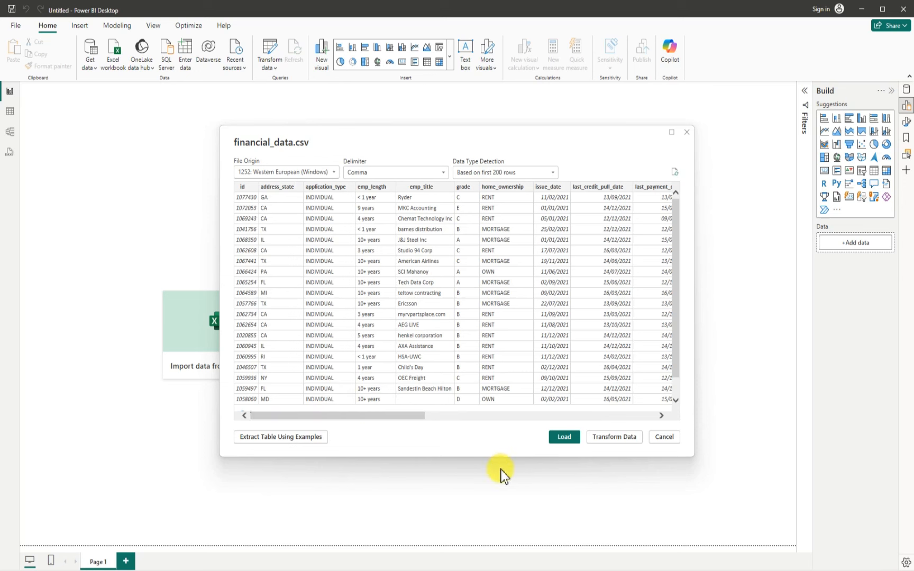
click(615, 438)
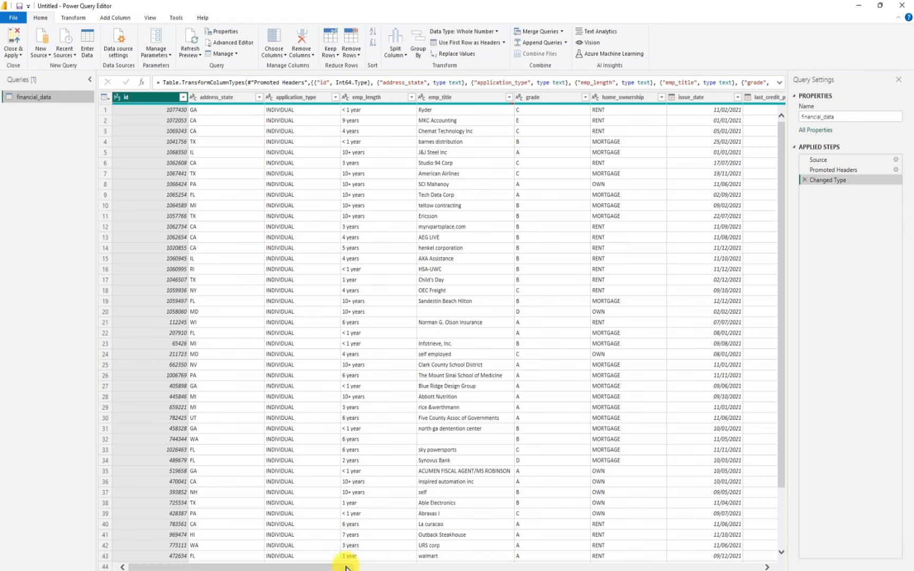
- Turn on the column quality preview for the financial_data query
drag(351, 557, 764, 566)
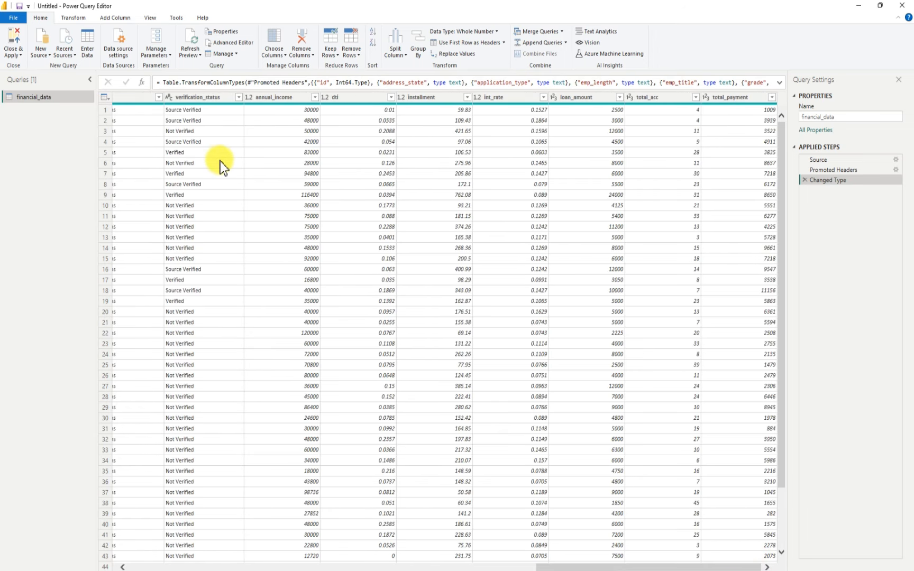
click(198, 96)
click(152, 19)
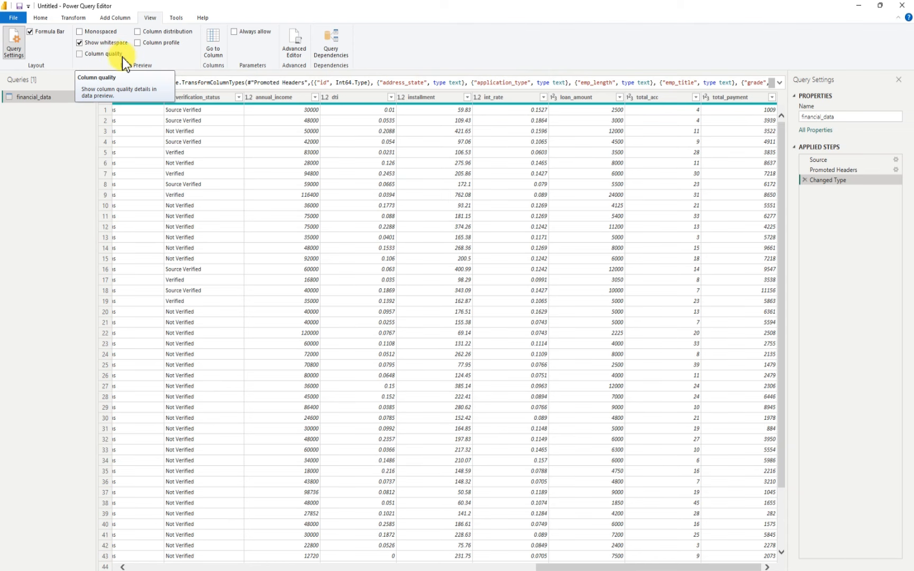
click(81, 54)
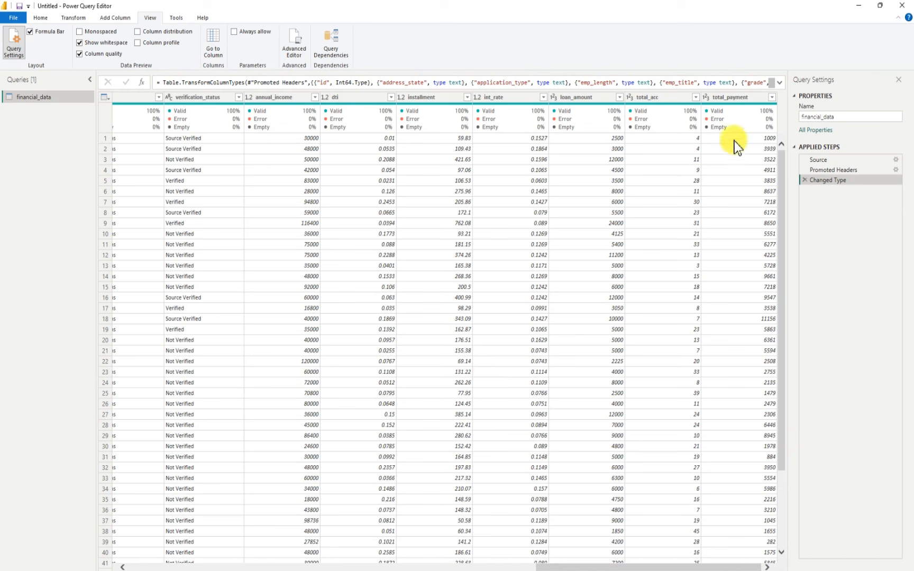
- Examine the valid, error and empty percentages and the data types across the financial_data columns
mouse_move(741, 130)
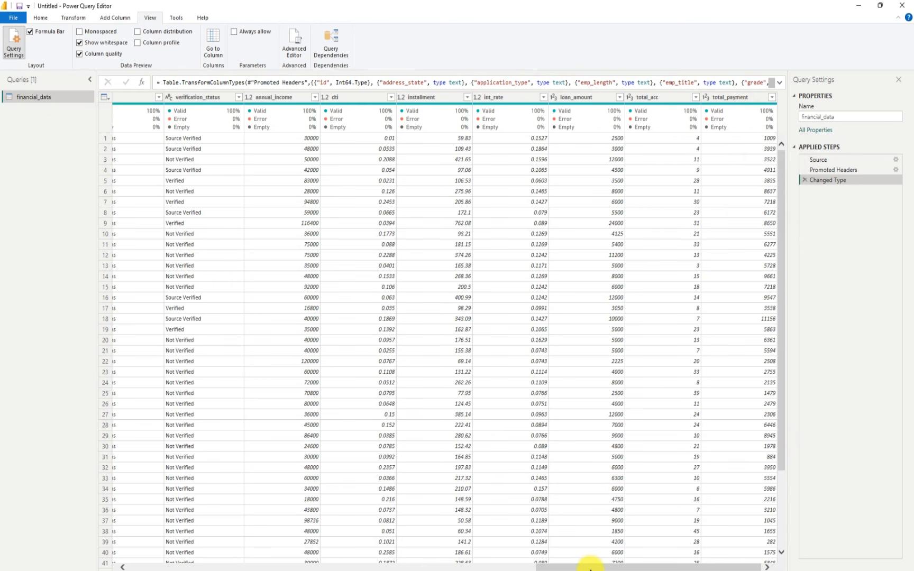
drag(584, 567, 113, 568)
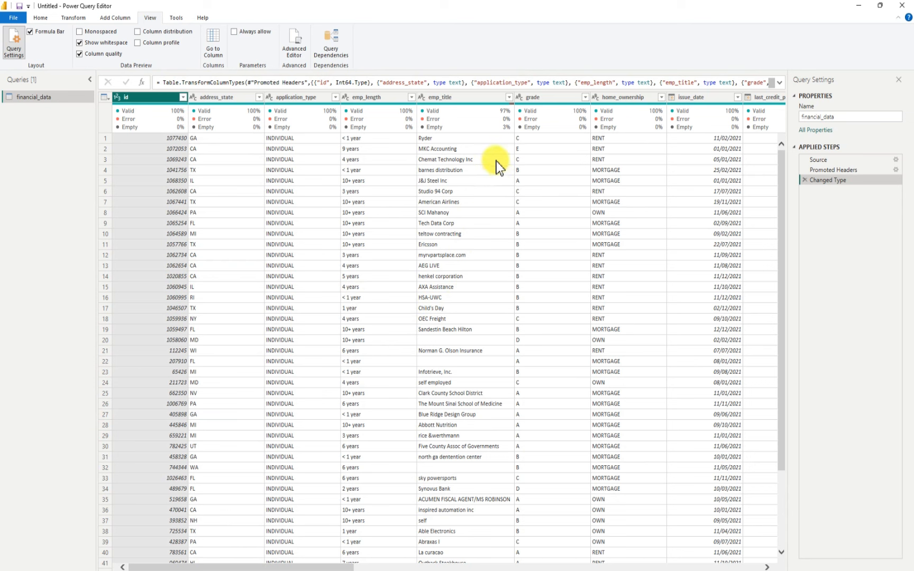
mouse_move(508, 118)
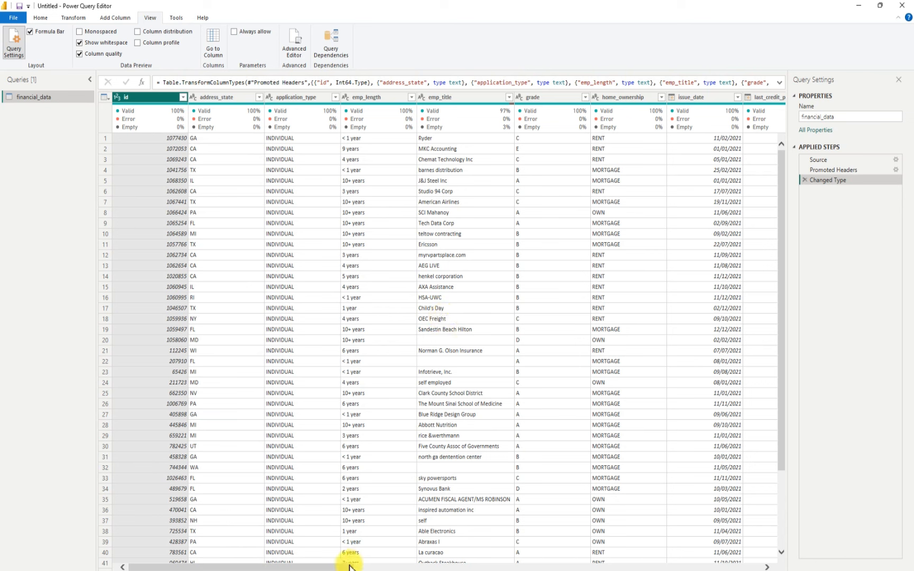
drag(342, 566, 772, 530)
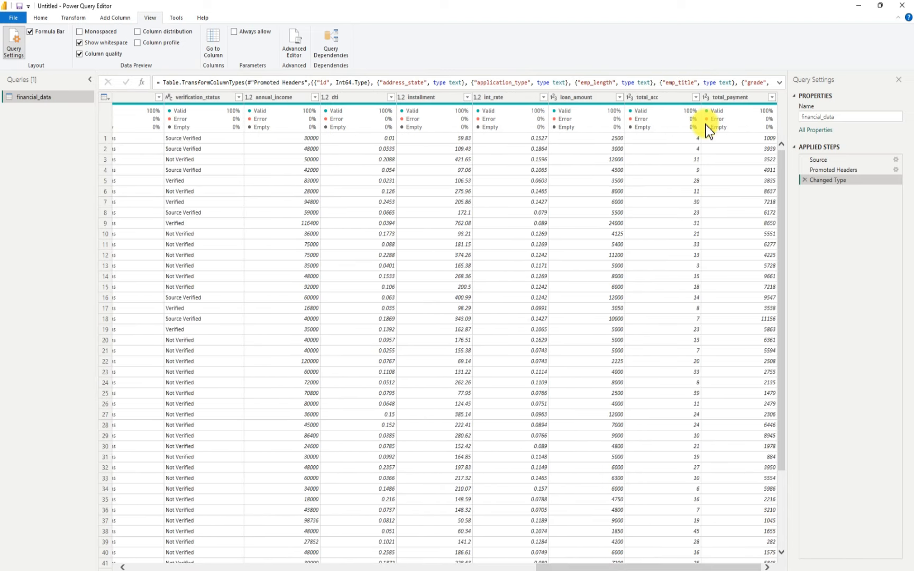
click(73, 19)
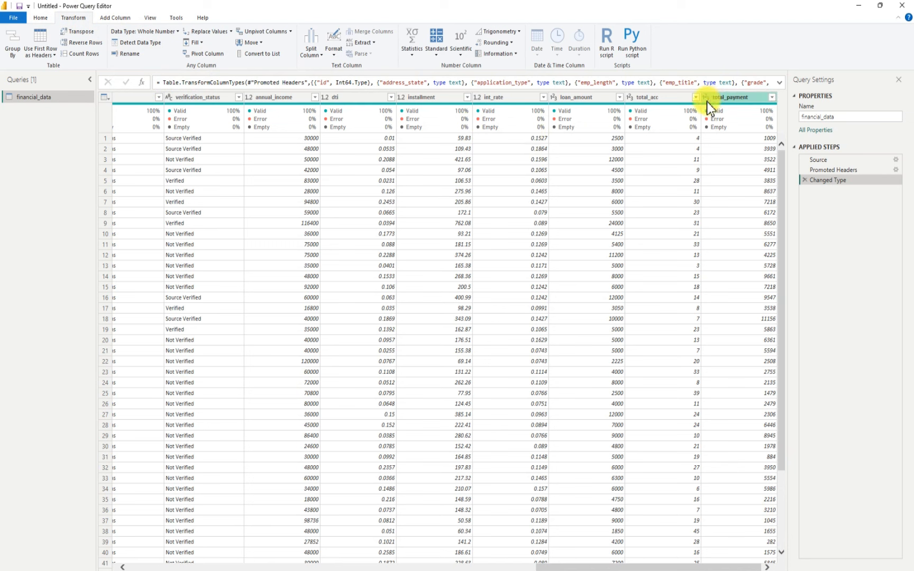
mouse_move(642, 126)
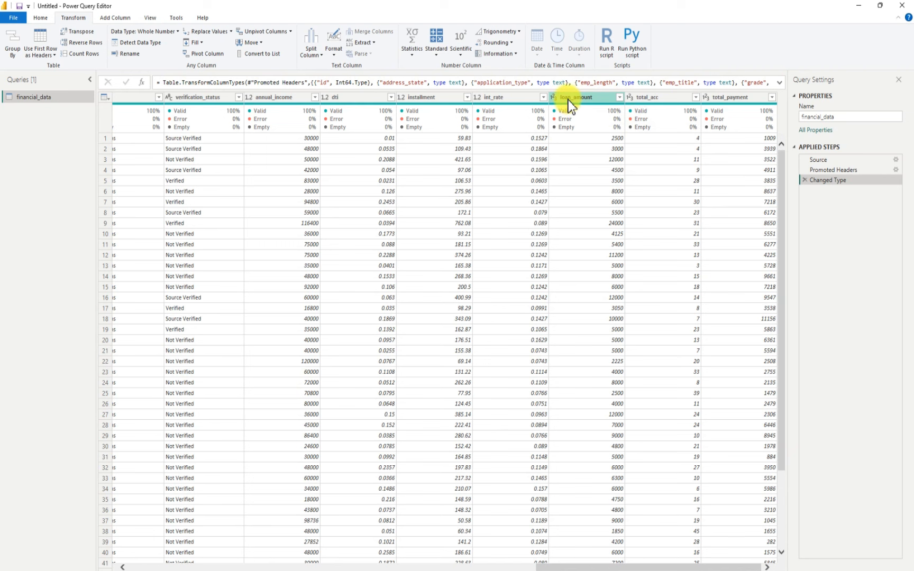
mouse_move(581, 115)
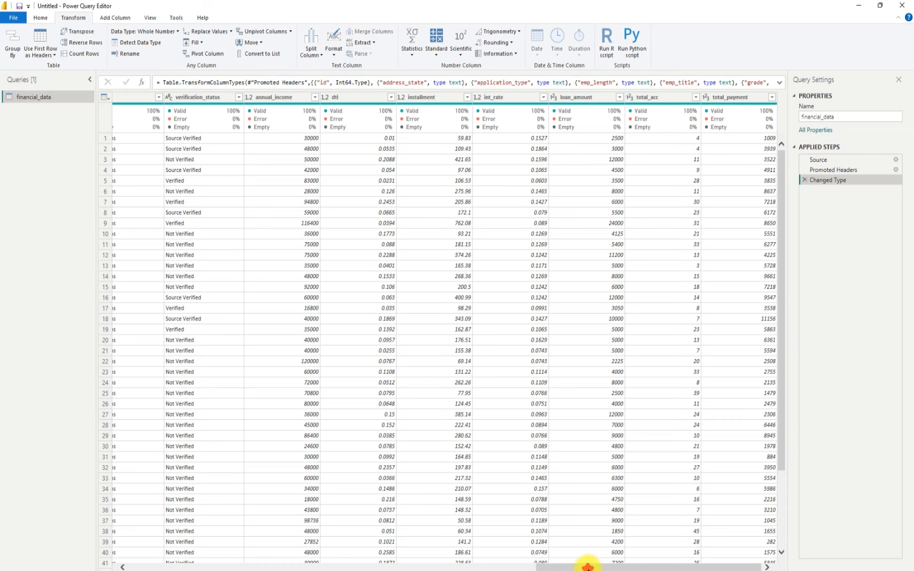
drag(590, 566, 334, 567)
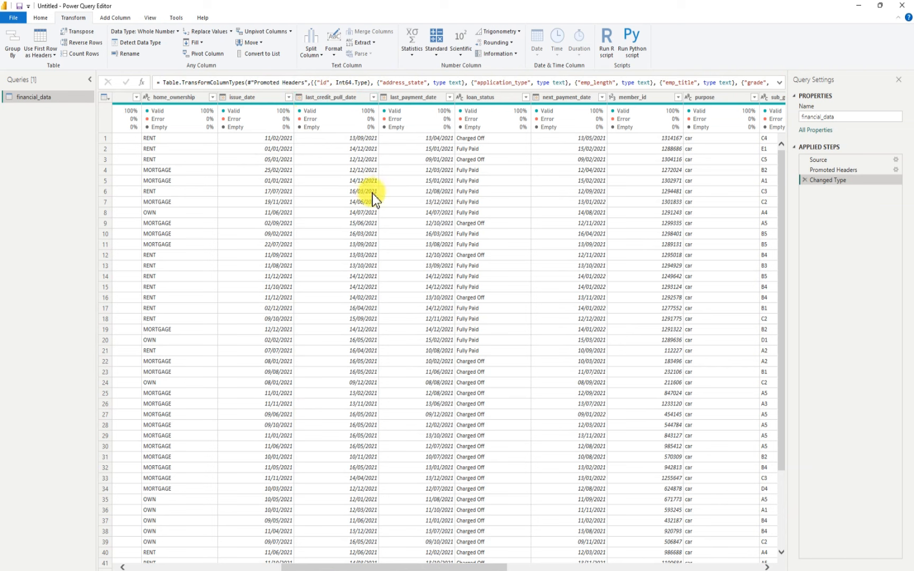
mouse_move(413, 114)
- Close and apply the query to load it into the report, and expand the financial_data table's fields
click(41, 21)
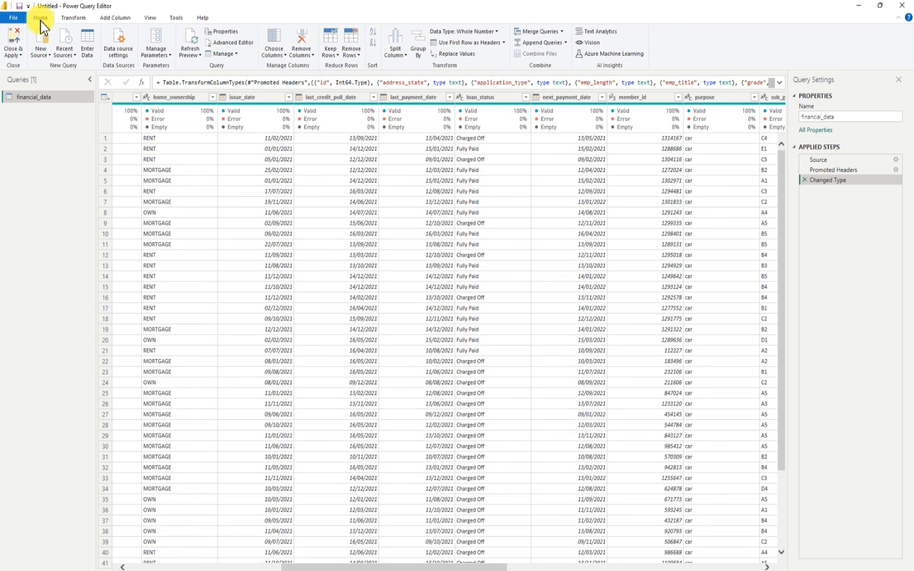
click(12, 41)
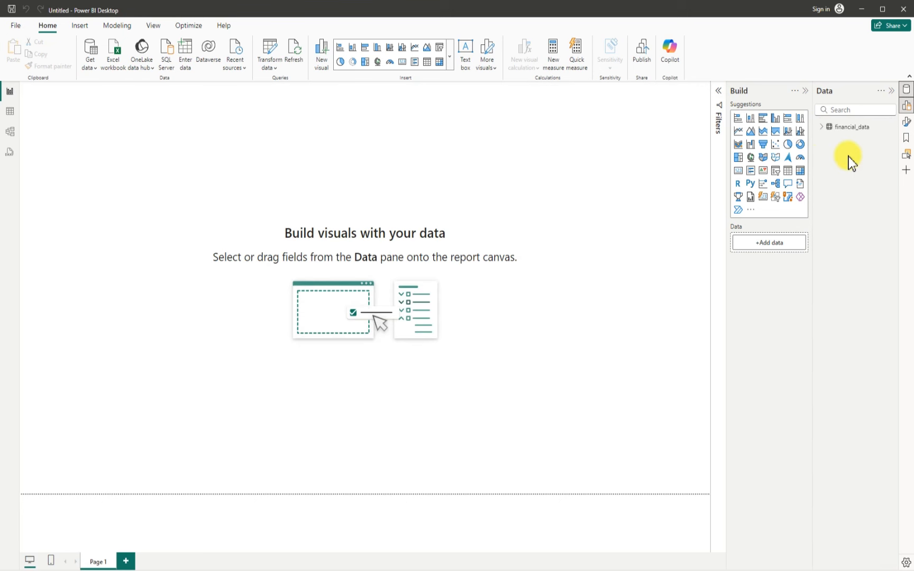
click(824, 128)
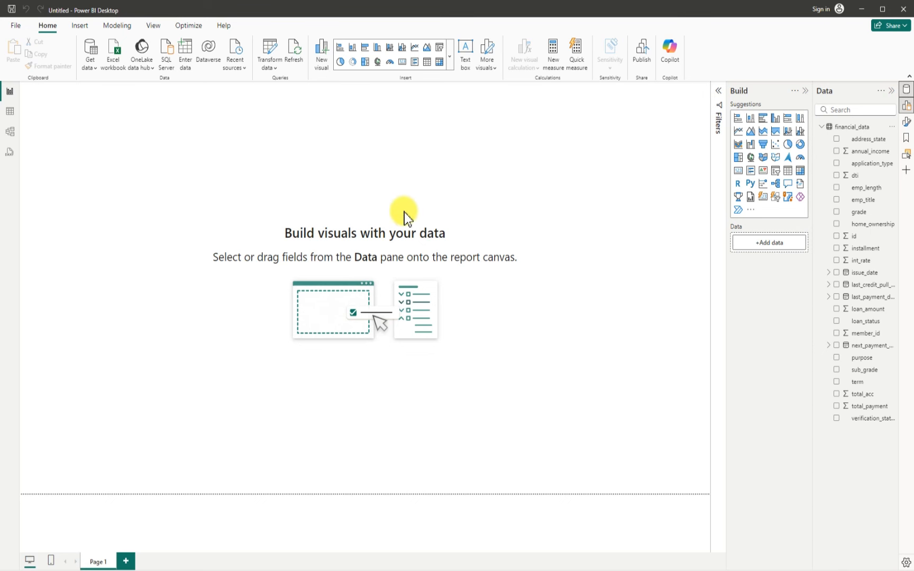
- Try to save the report as Financial Loan Report in the Downloads folder
click(16, 27)
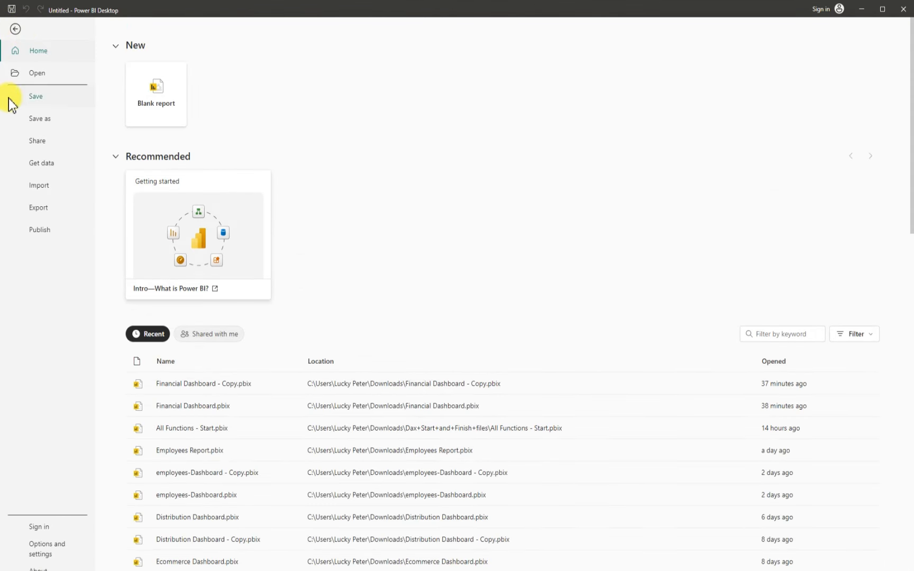
click(31, 119)
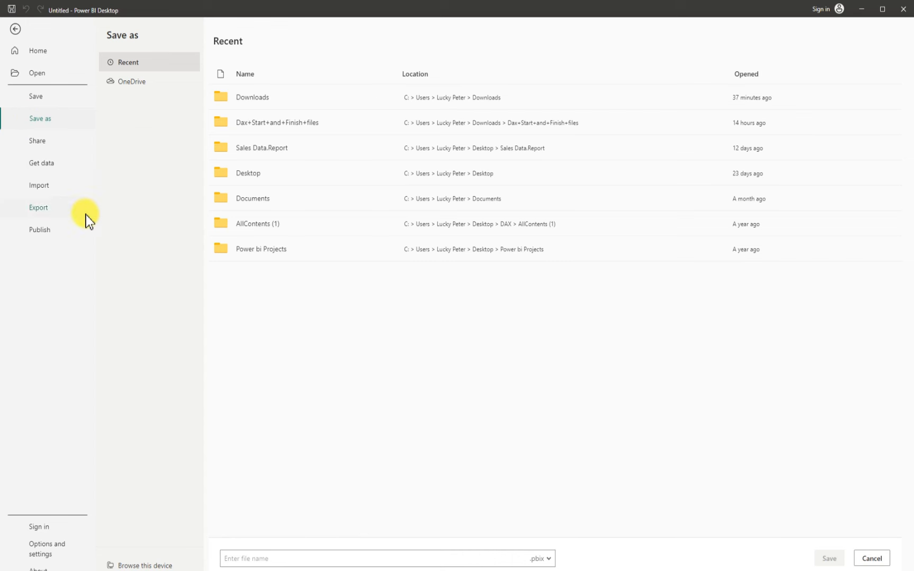
click(143, 562)
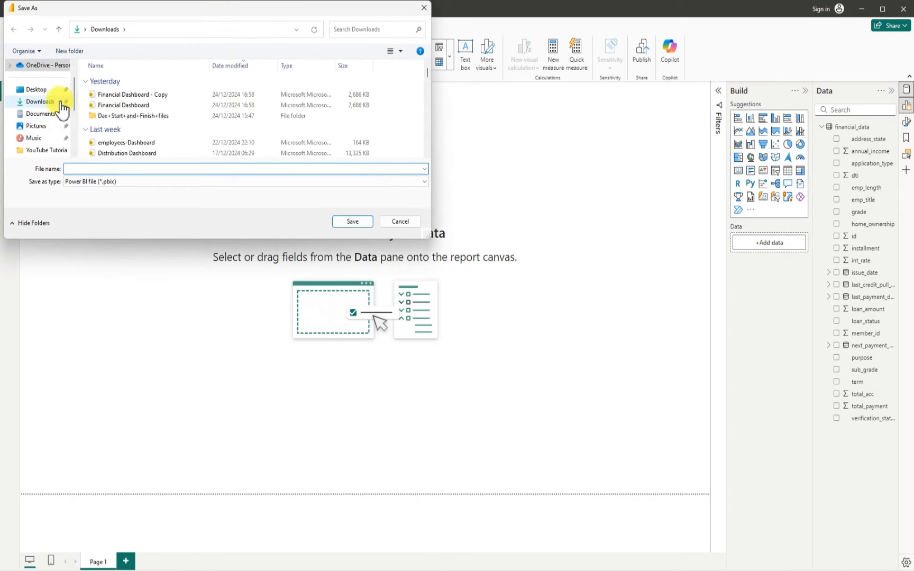
click(48, 104)
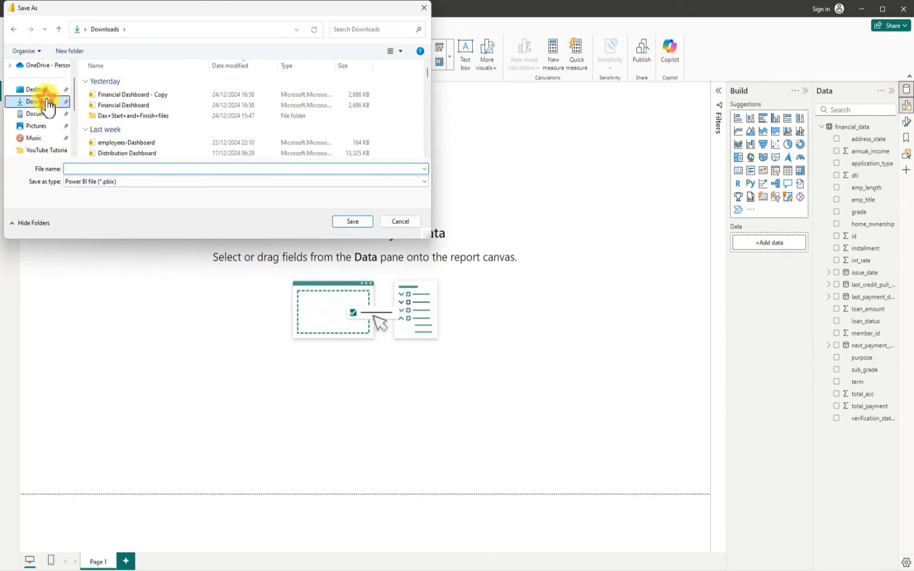
click(111, 169)
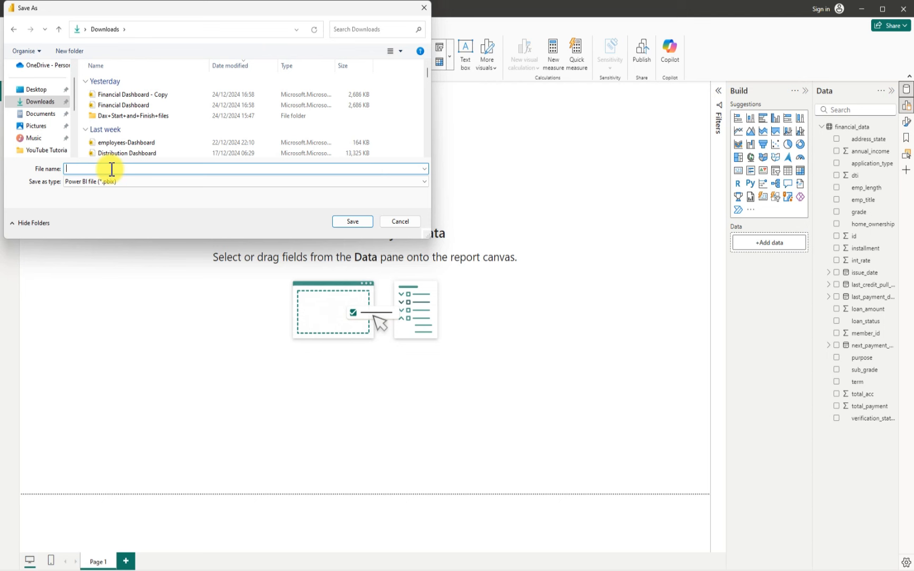
text(Fina)
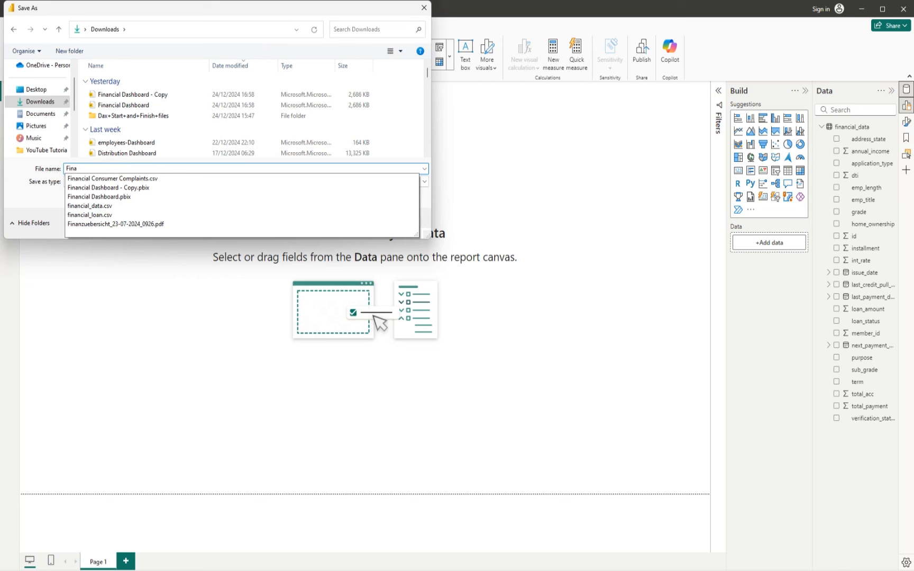
text(ncial)
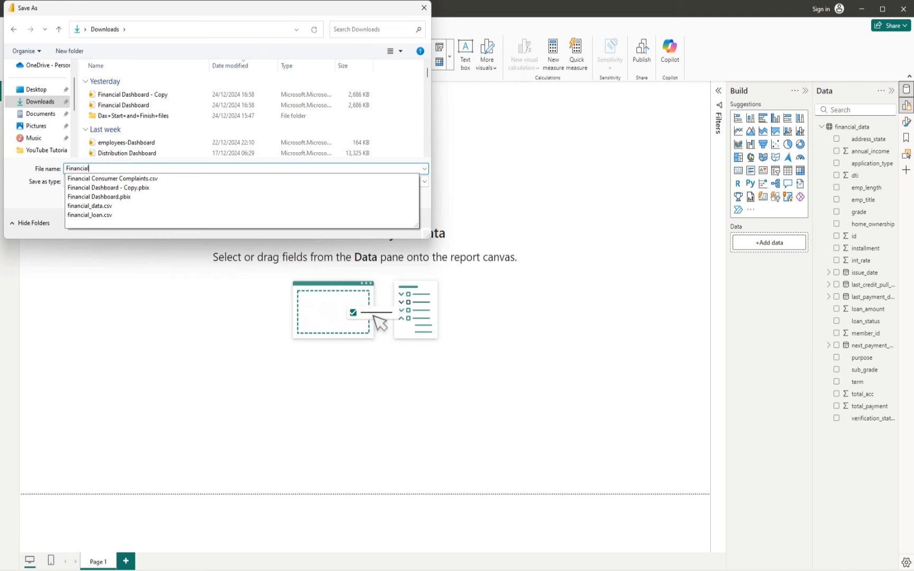
text( Loan R)
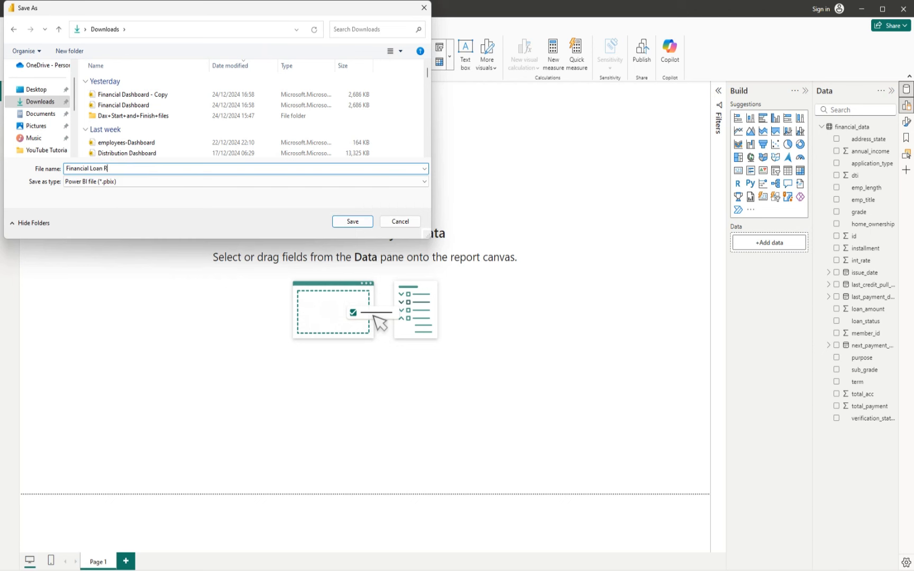
text(eport)
click(357, 226)
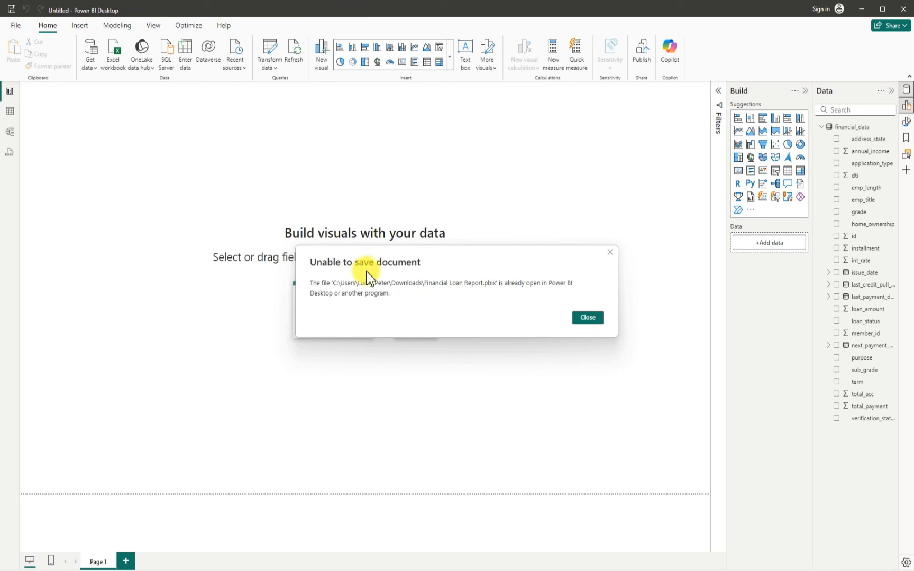
click(593, 319)
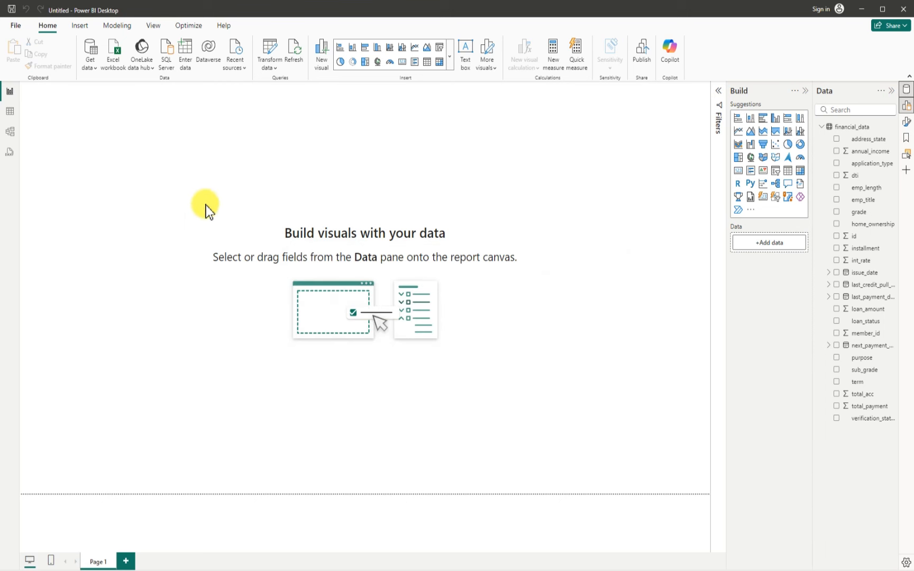
- Save the report in the Documents folder under the file name Financial Data report
click(16, 26)
click(42, 118)
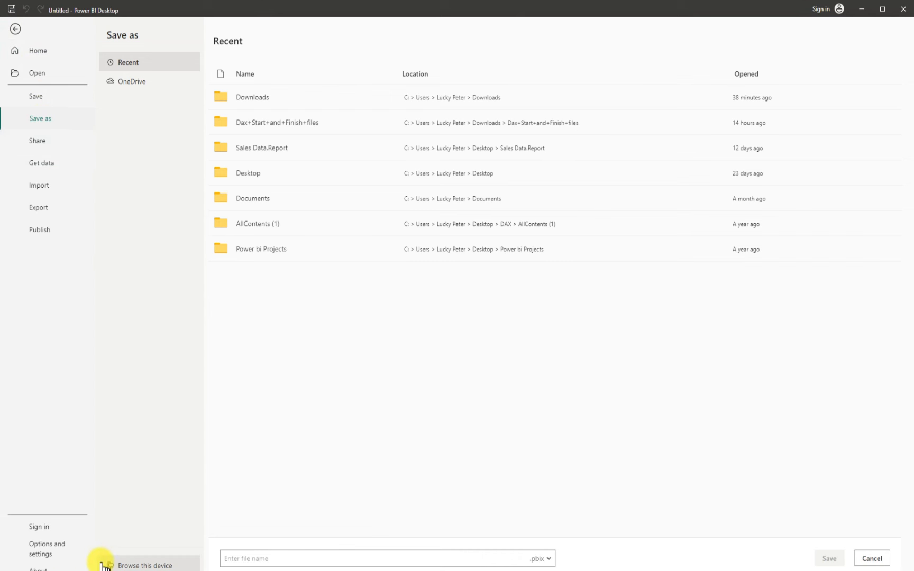
click(118, 562)
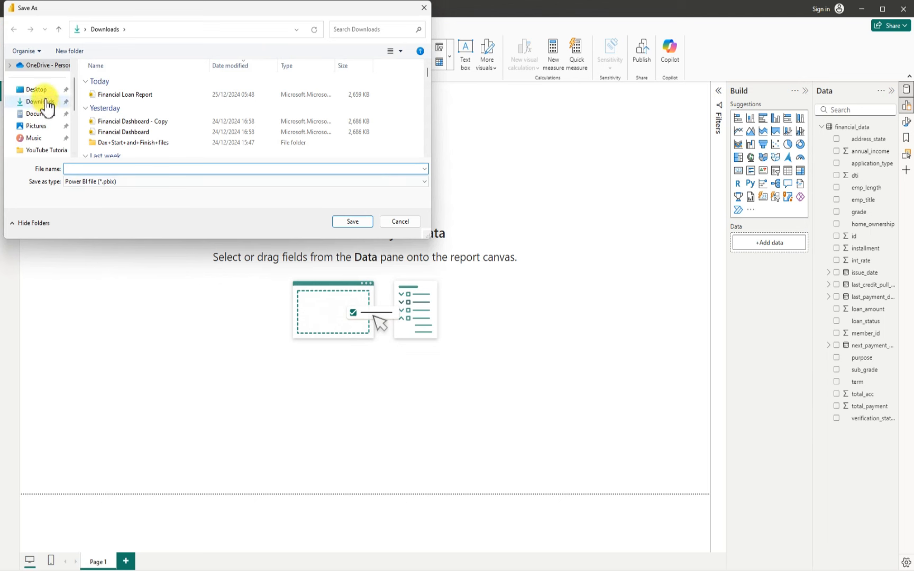
click(41, 114)
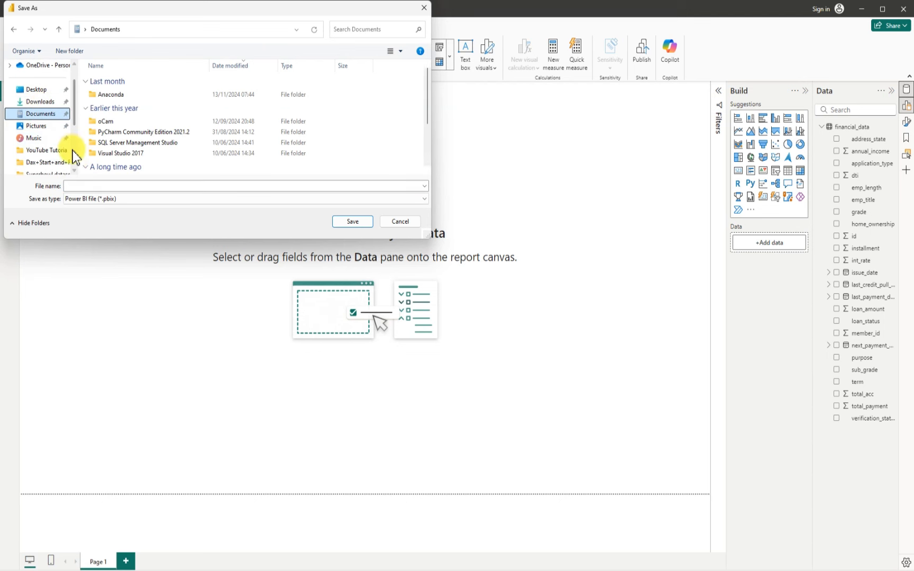
click(80, 184)
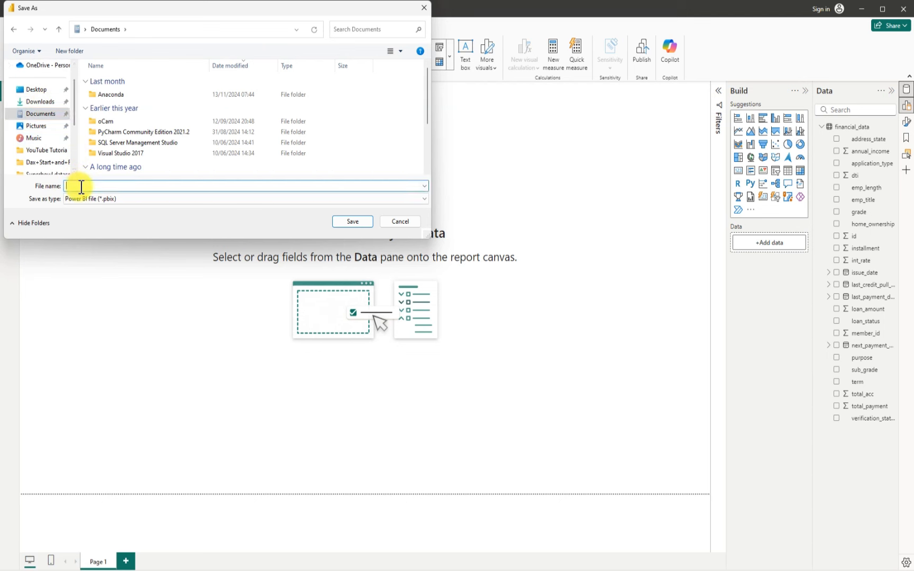
text(Fin)
text(ancial)
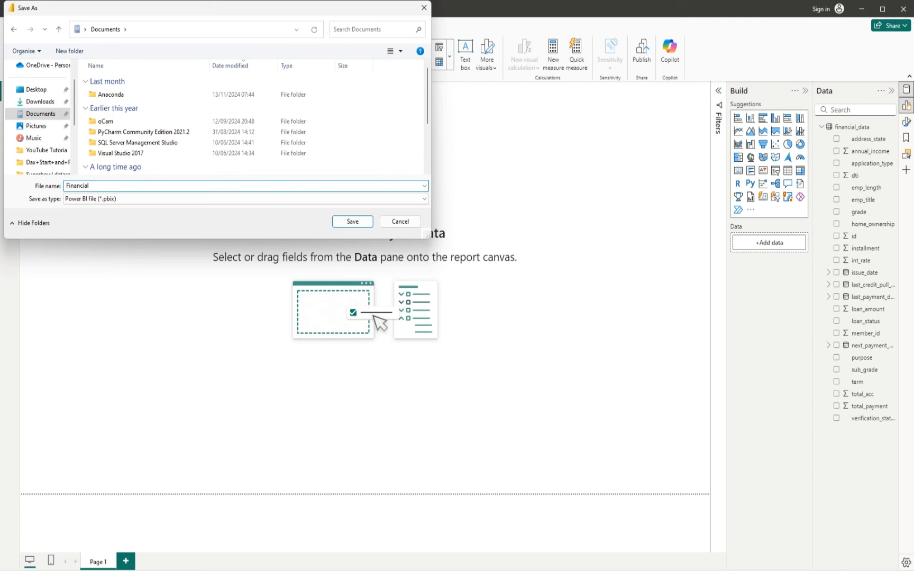
text(Data RE)
click(82, 186)
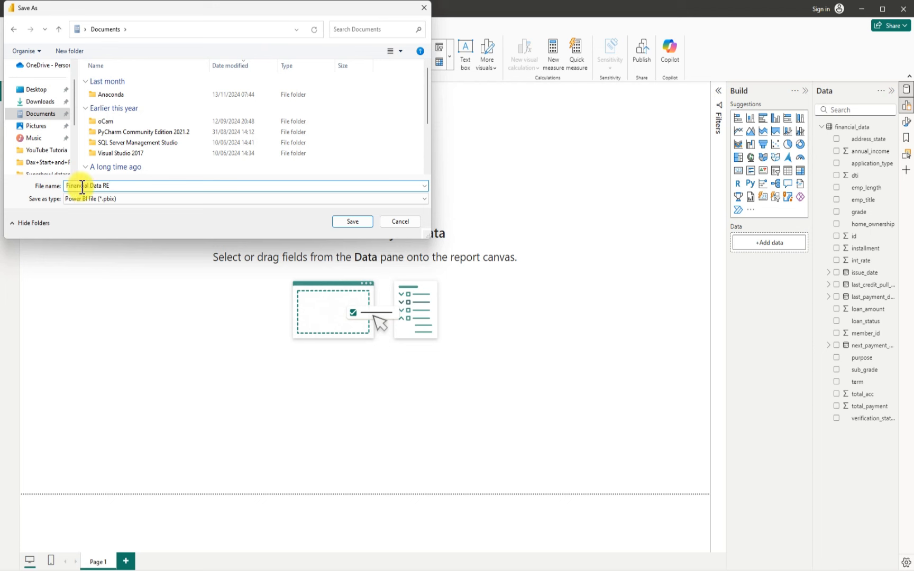
text(port)
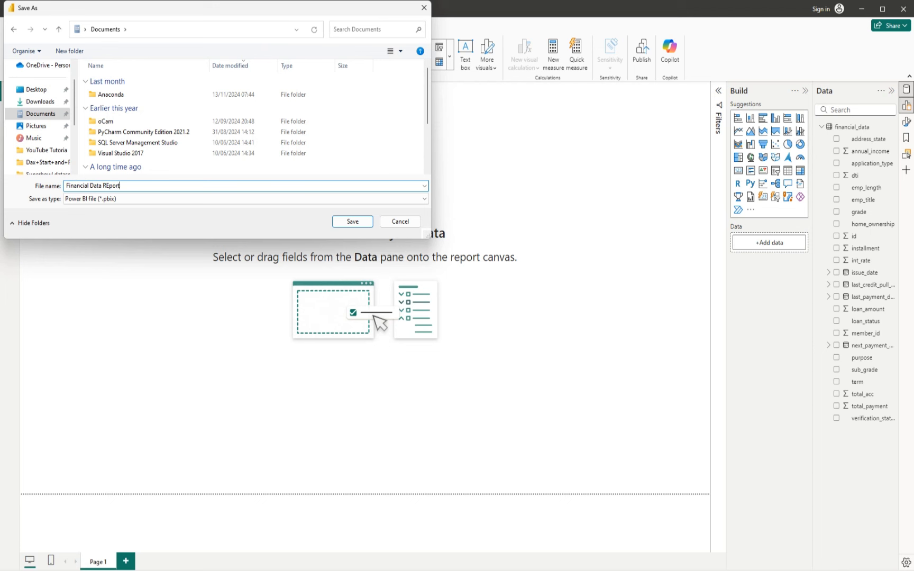
key(BackSpace)
key(BackSpace)
key(BackSpace)
click(83, 186)
key(BackSpace)
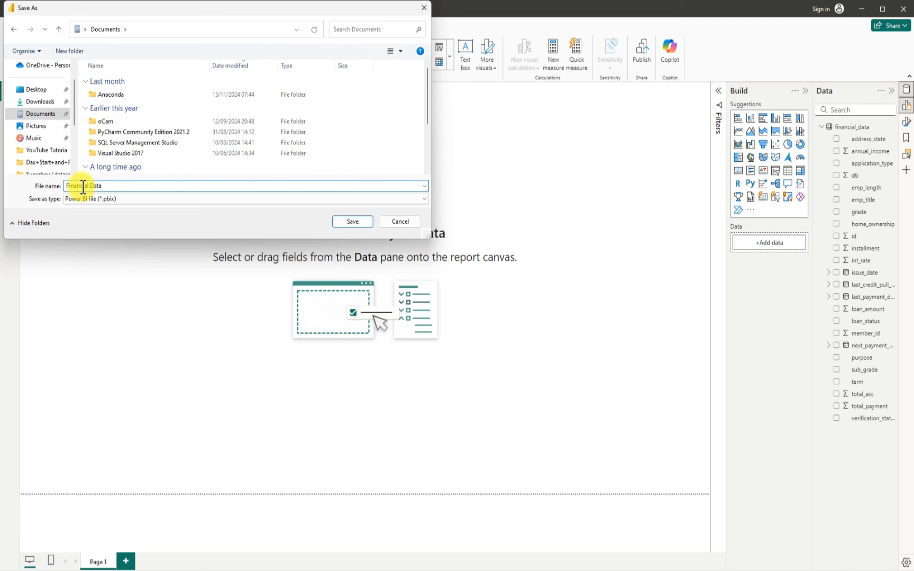
text(re)
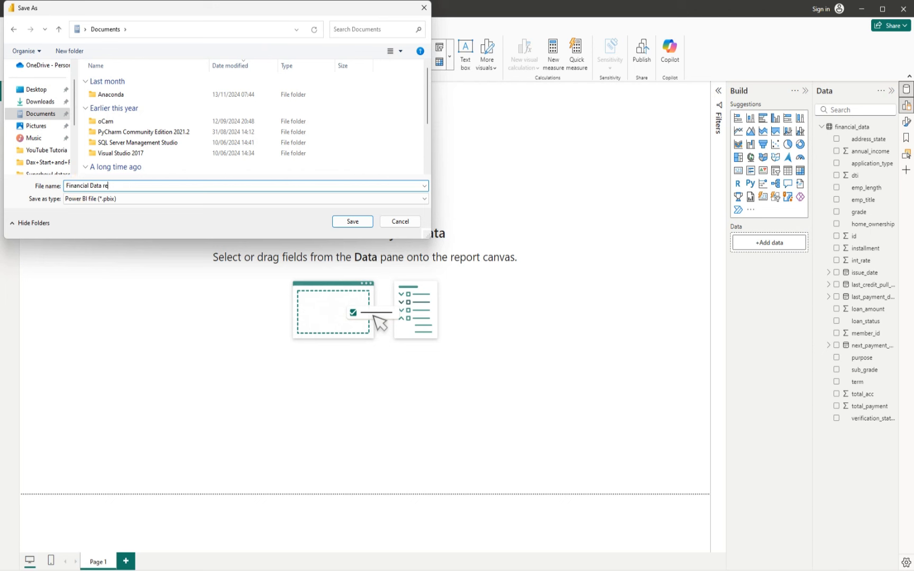
text(port)
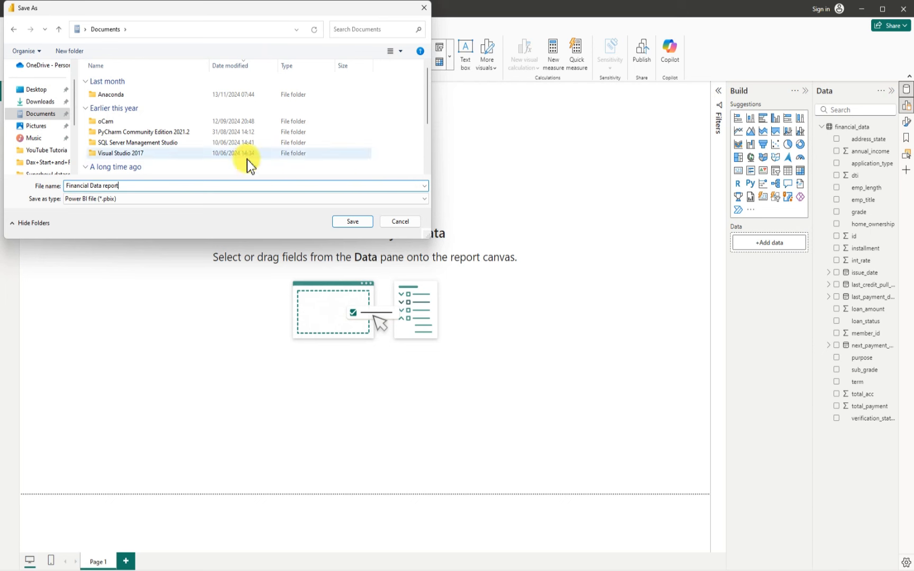
click(357, 224)
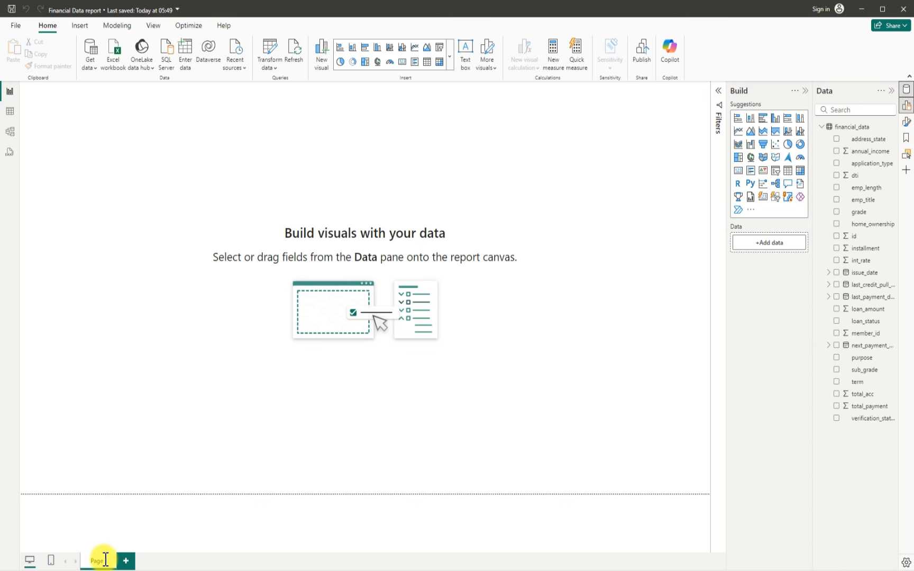
- Rename the report page Page 1 as dashboard
key(BackSpace)
text(dashboar)
text(d)
key(Return)
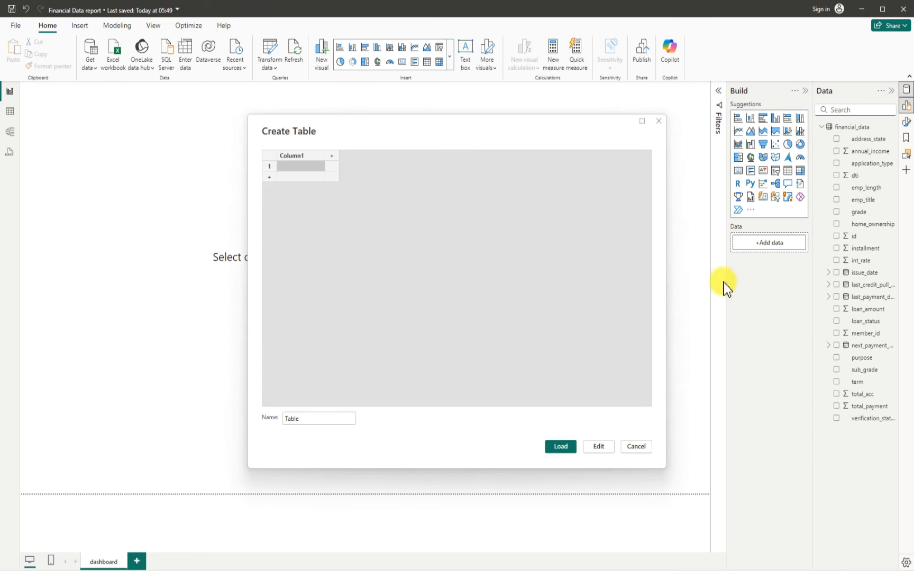
- Name the new empty table Measure and load it into the report
drag(317, 419, 294, 419)
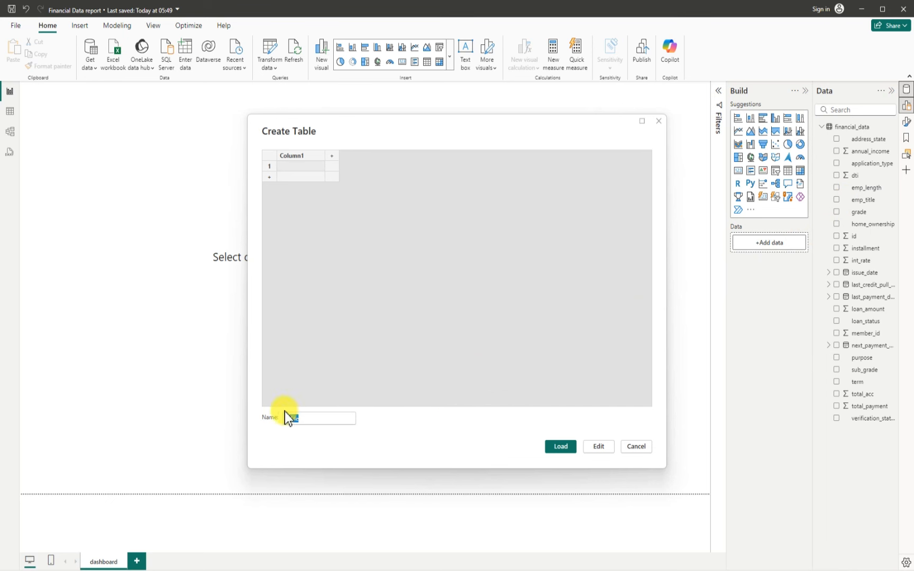
key(BackSpace)
text(measure)
key(BackSpace)
click(571, 449)
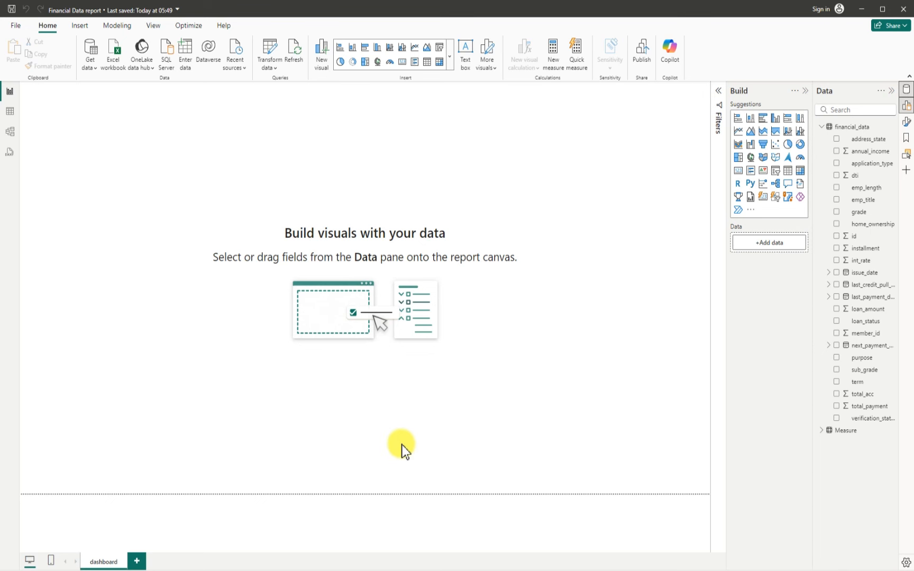
- Add a new measure to the Measure table and begin its formula with Total Payment = SUM(
click(820, 432)
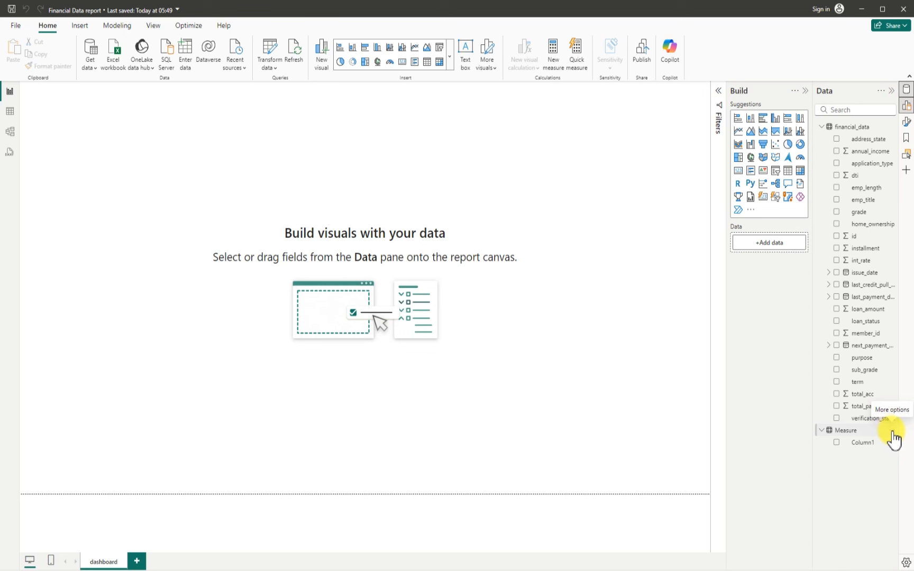
click(892, 431)
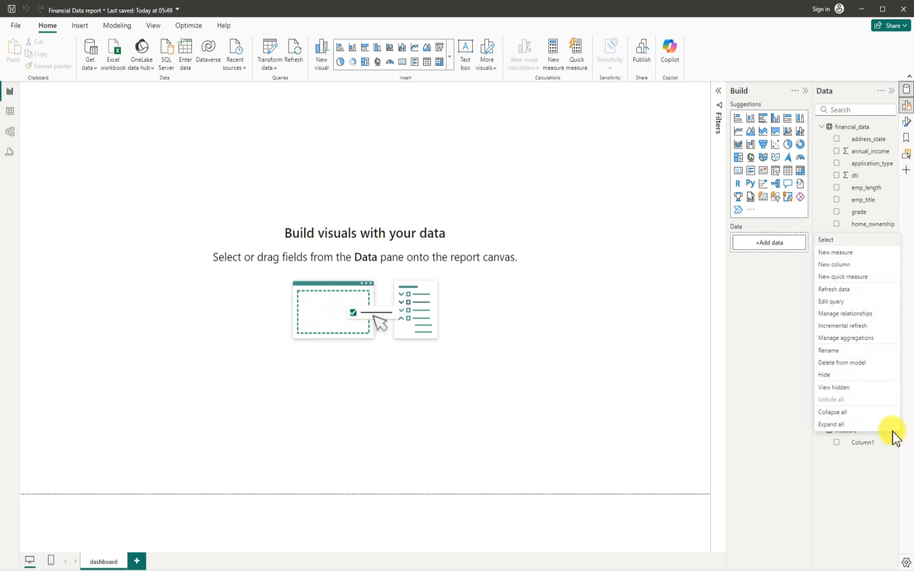
click(843, 253)
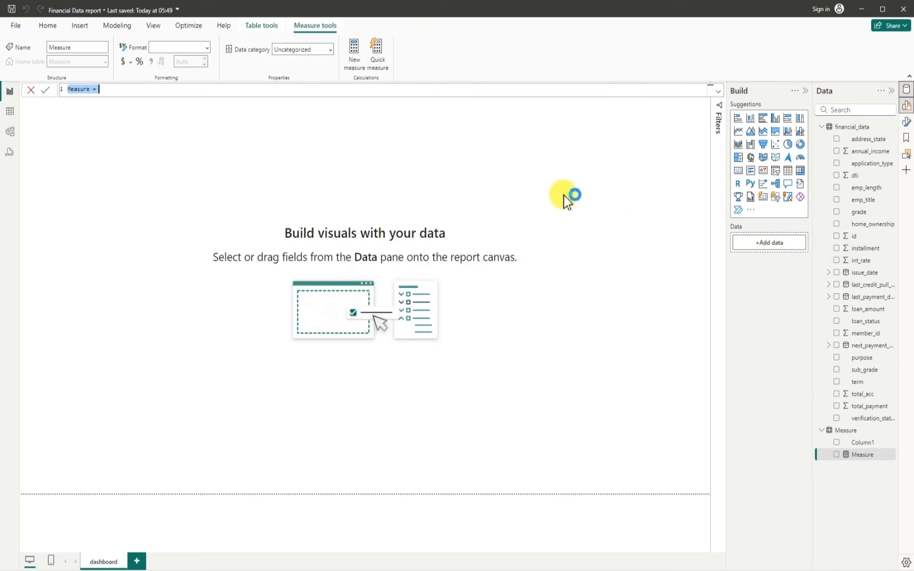
key(BackSpace)
text(Total Payment)
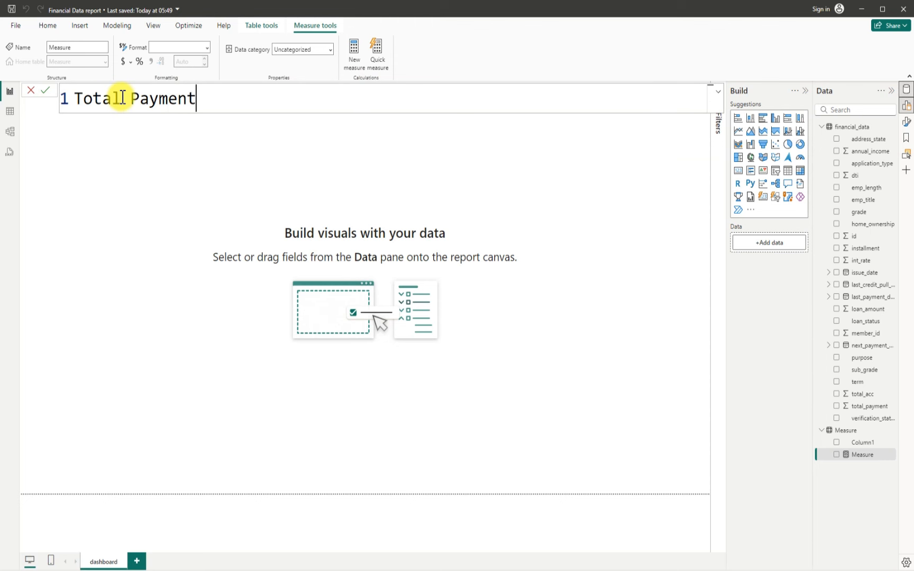
text( = sum)
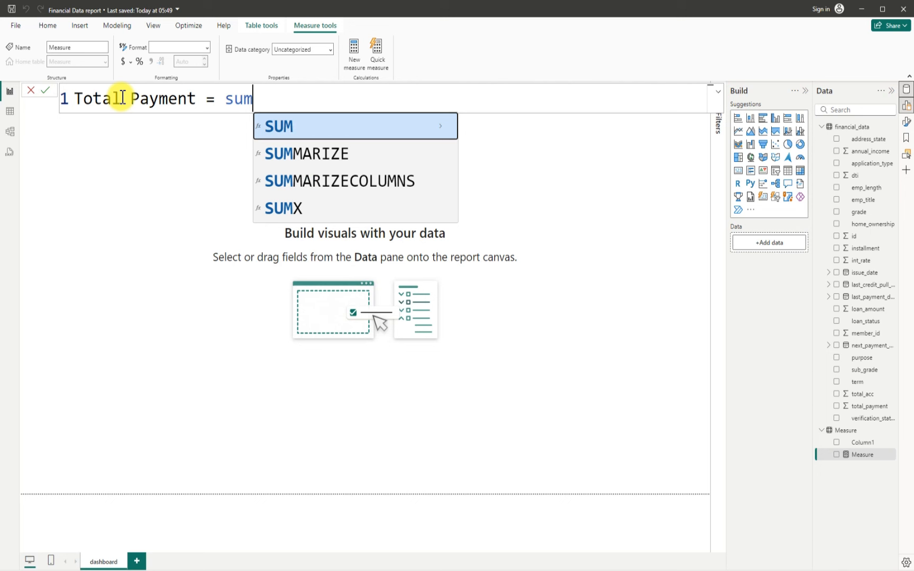
key(Tab)
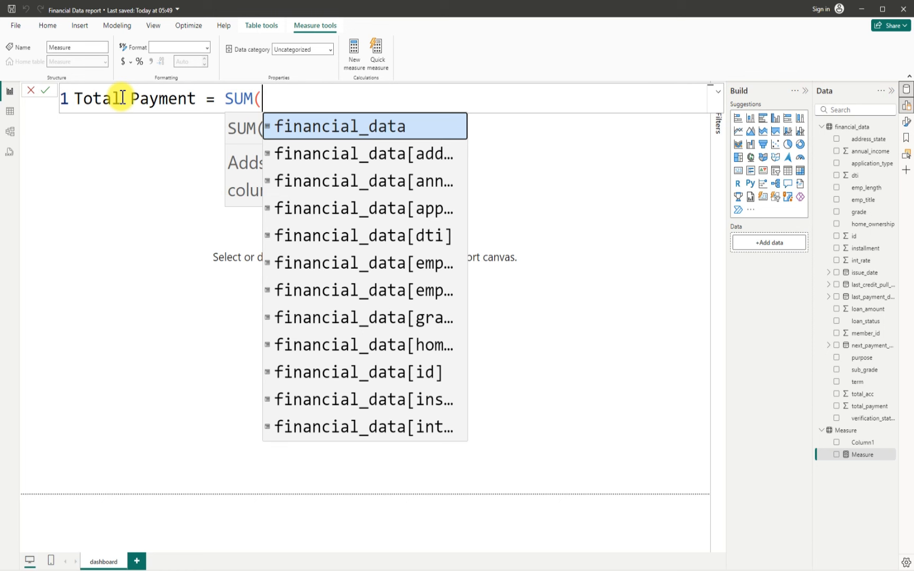
- Complete the measure formula as Total Payment = SUM(financial_data[total_payment]) and commit it
scroll(266, 176, up, 1)
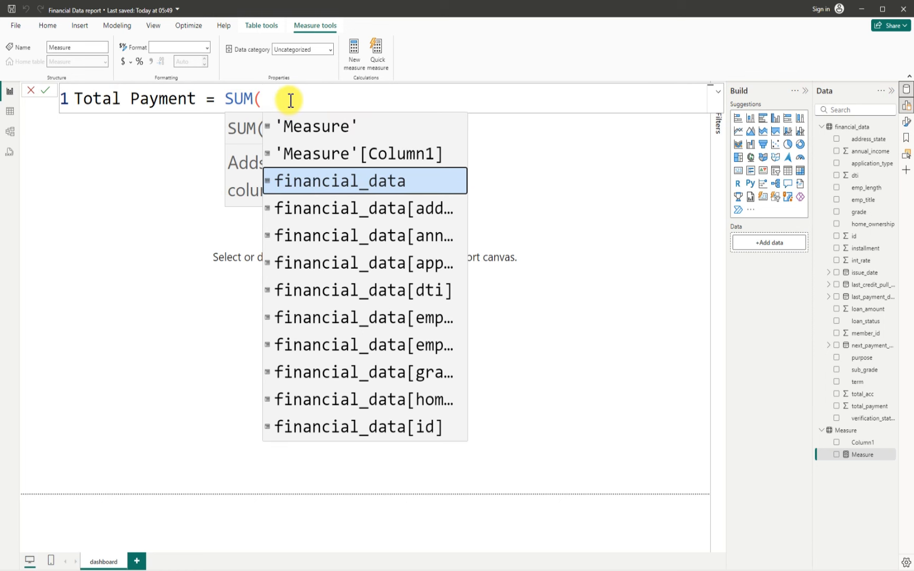
scroll(291, 99, down, 5)
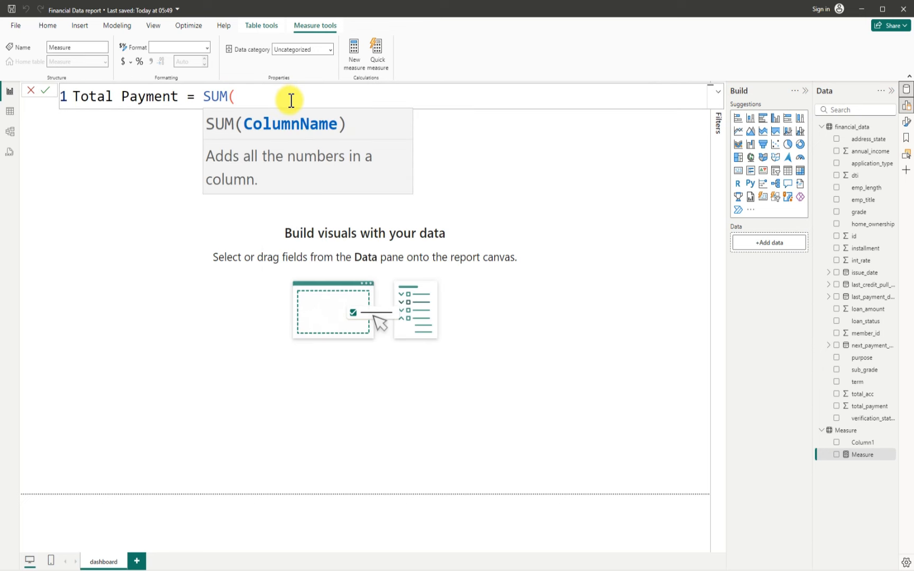
scroll(290, 99, down, 4)
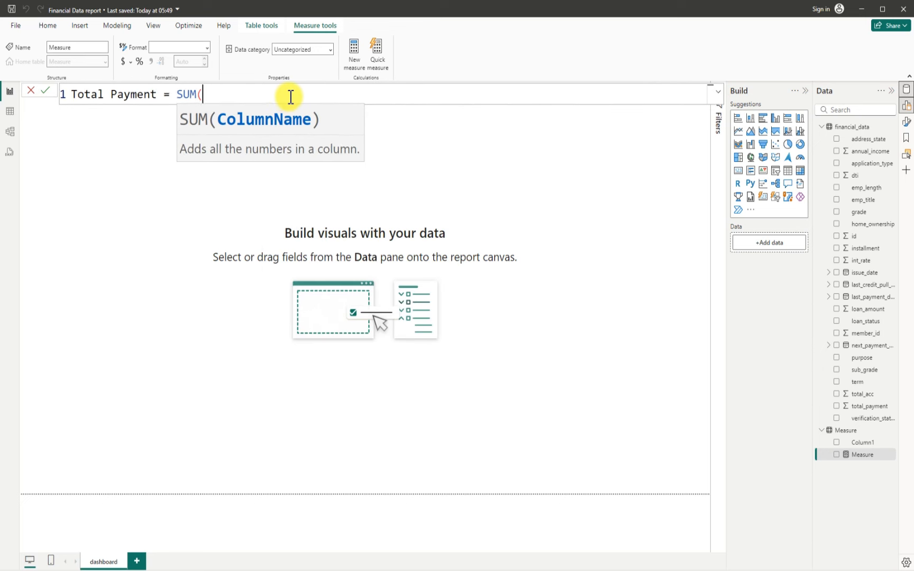
scroll(291, 97, down, 1)
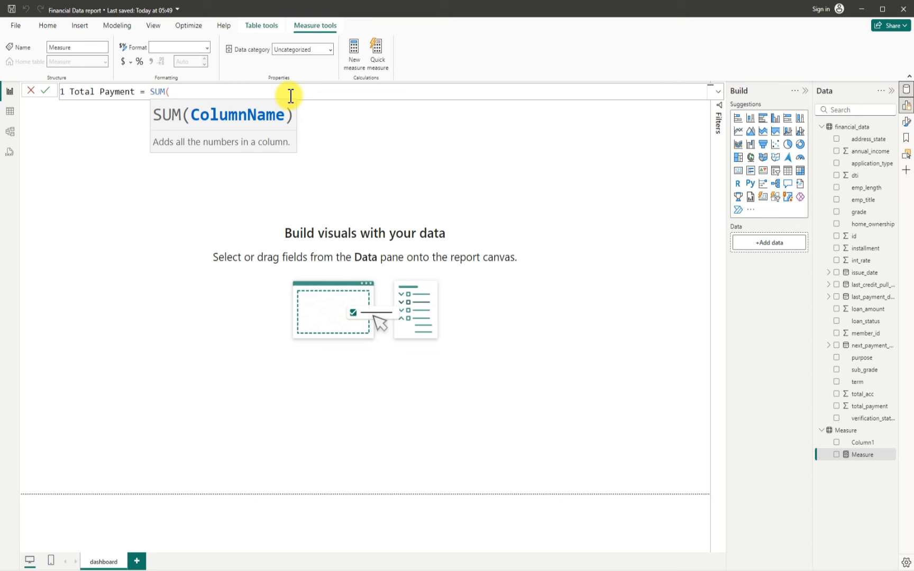
click(199, 91)
key(BackSpace)
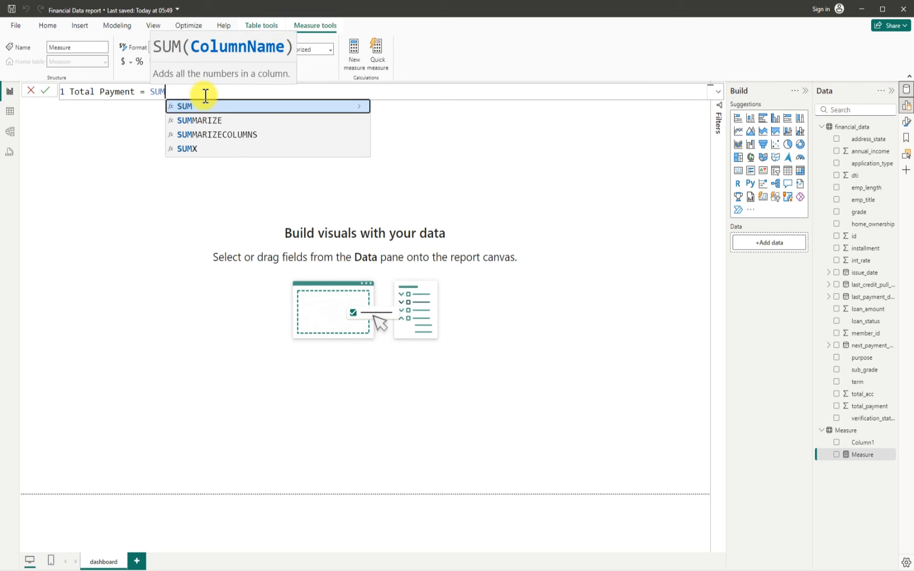
text(()
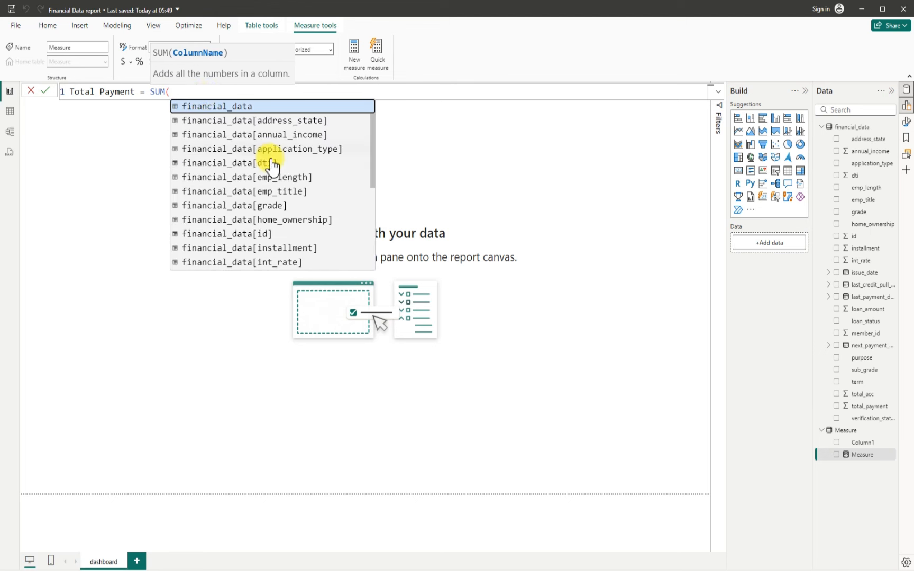
scroll(299, 180, down, 5)
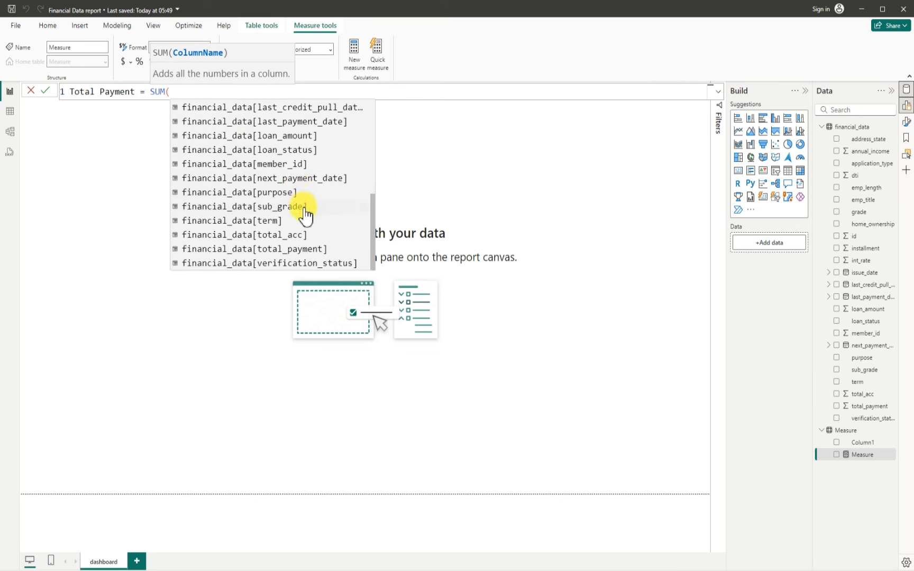
click(274, 250)
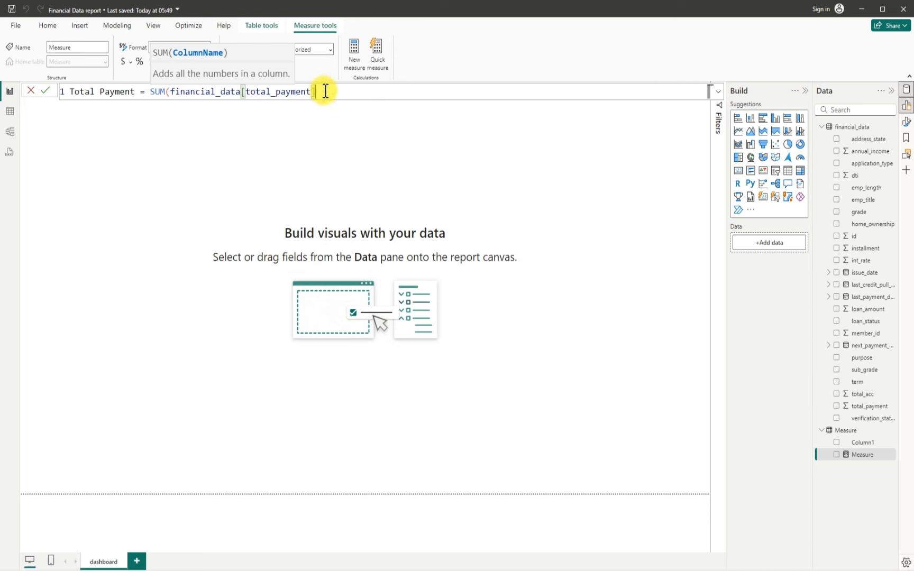
text())
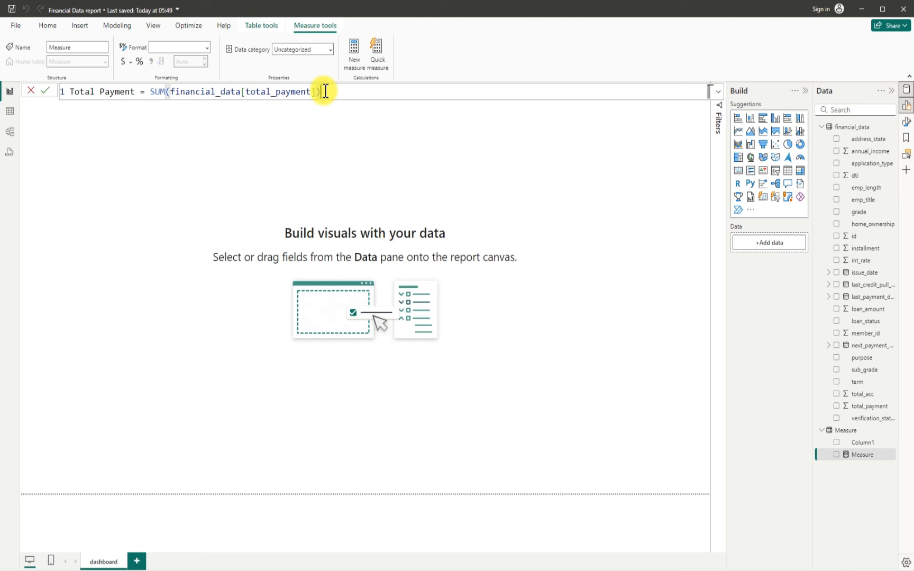
key(BackSpace)
text())
key(Return)
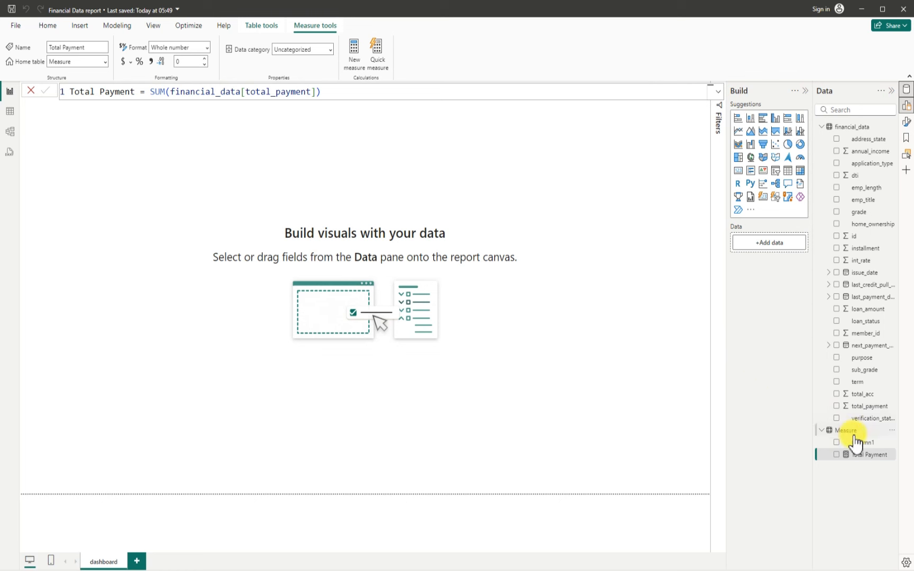
- Add a measure to the Measure table with the formula Total Loan Amount = SUM(financial_data[loan_amount])
click(893, 431)
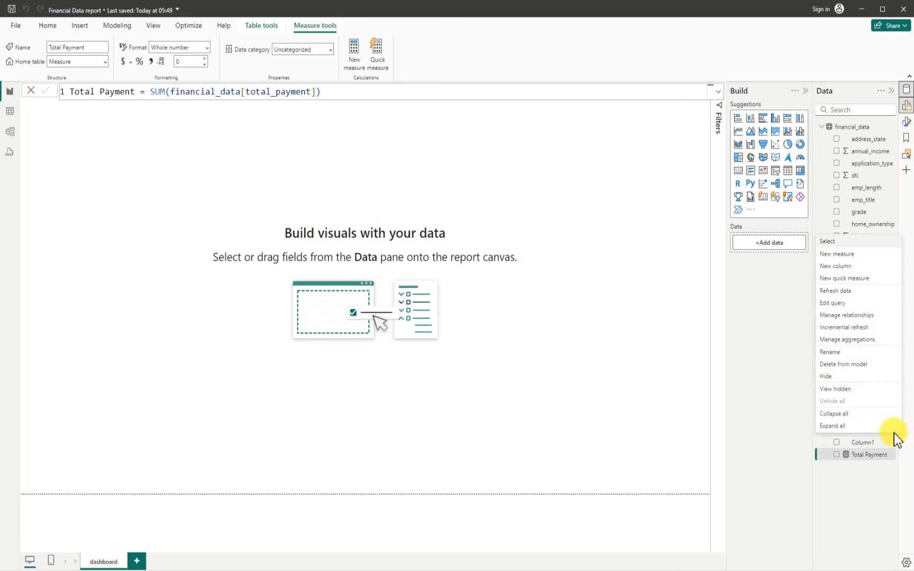
click(838, 253)
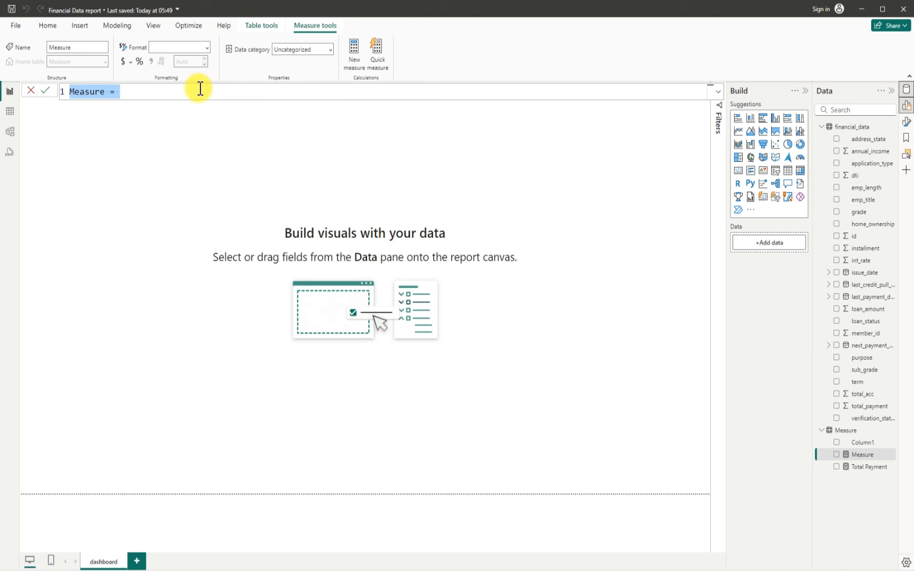
key(BackSpace)
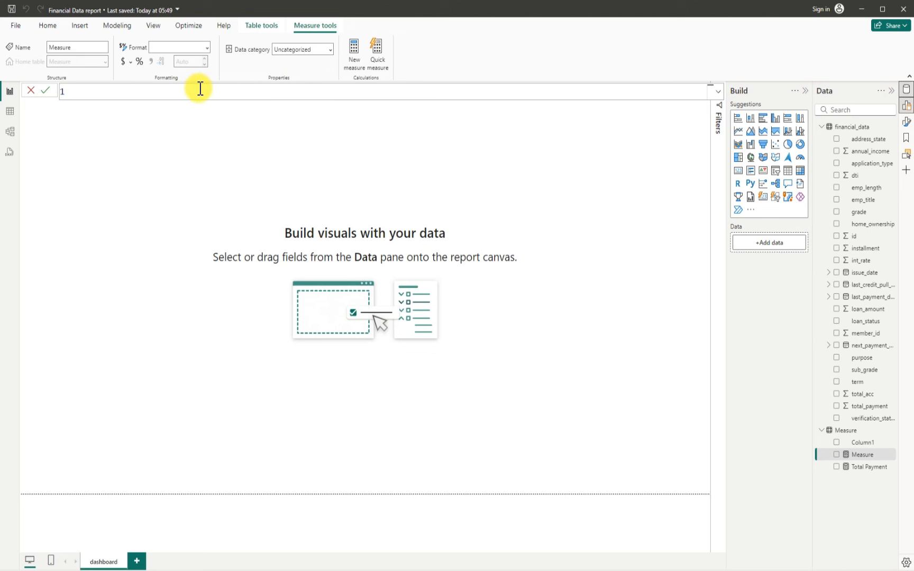
text(Total Loan Amount = sum)
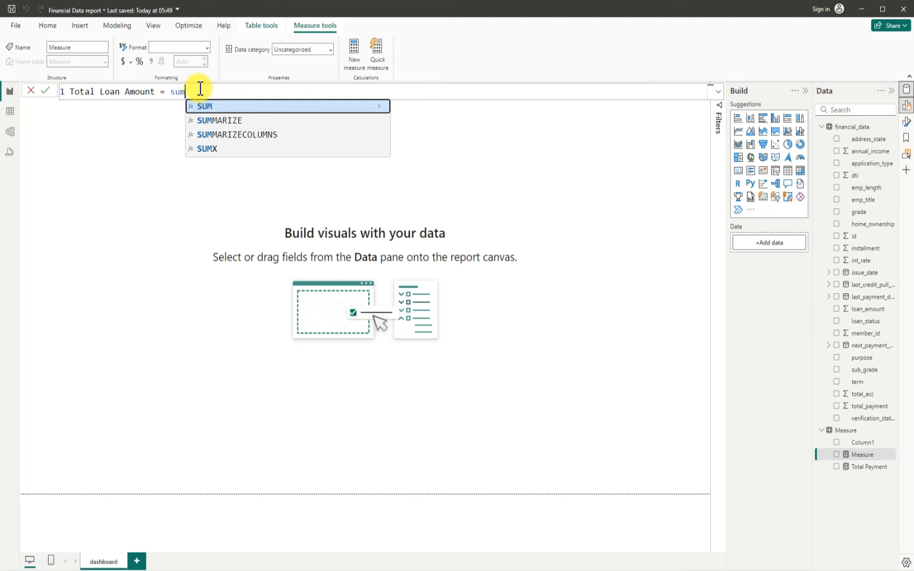
key(Tab)
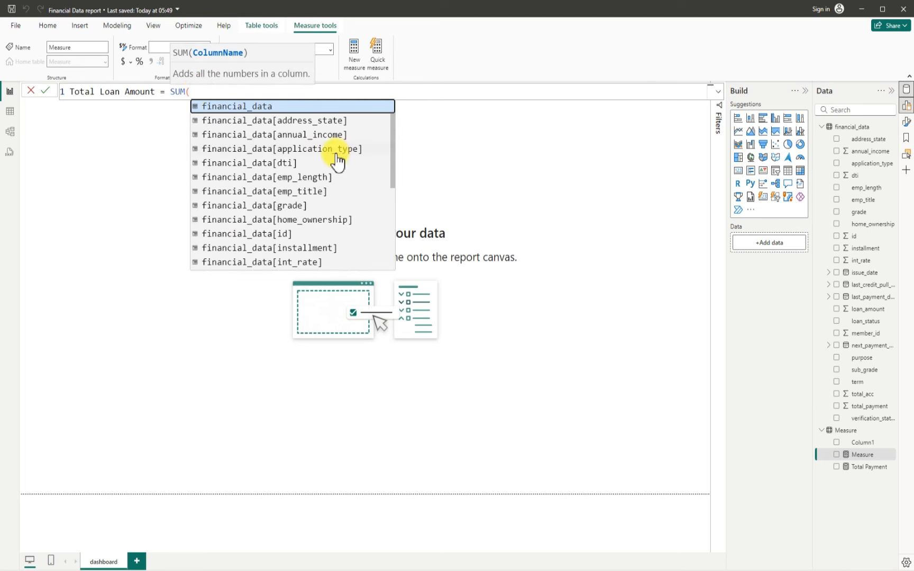
scroll(337, 161, down, 4)
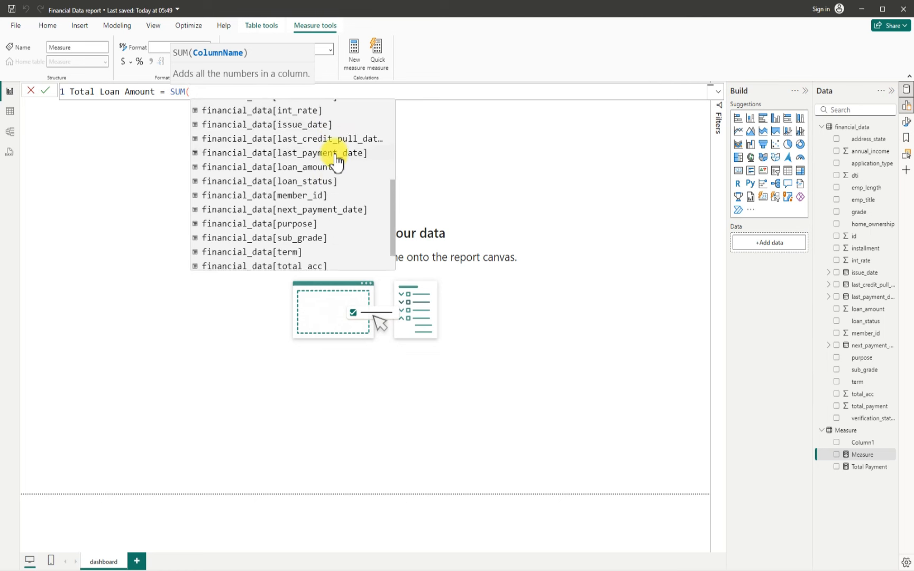
scroll(337, 162, down, 2)
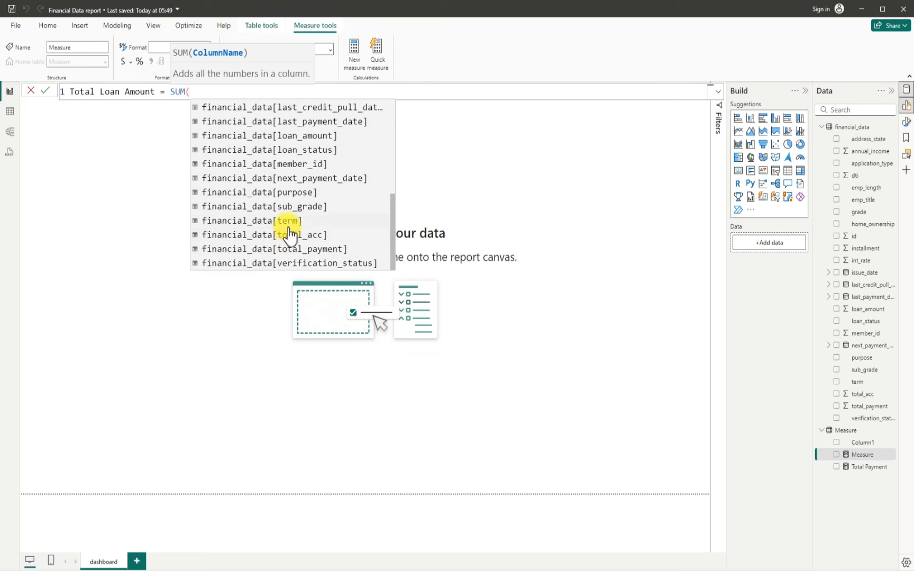
click(302, 137)
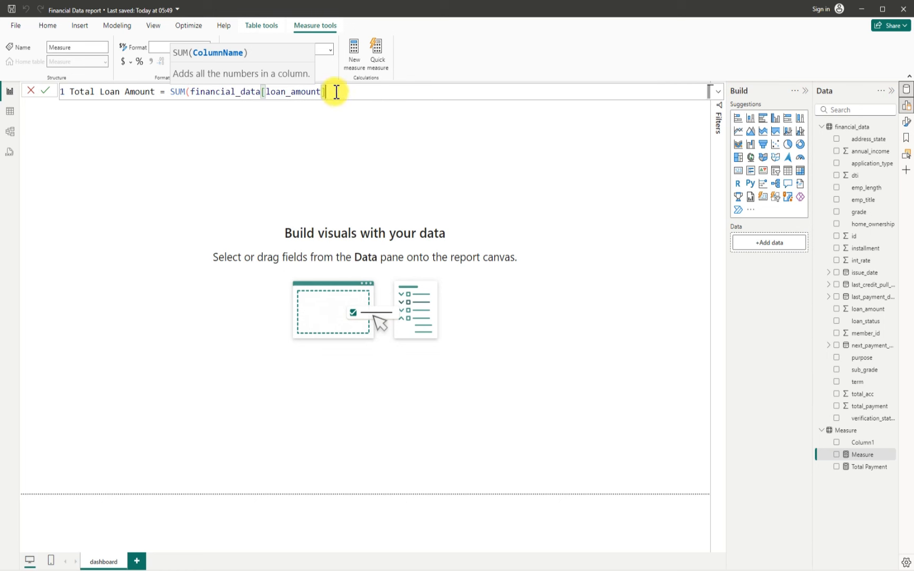
text())
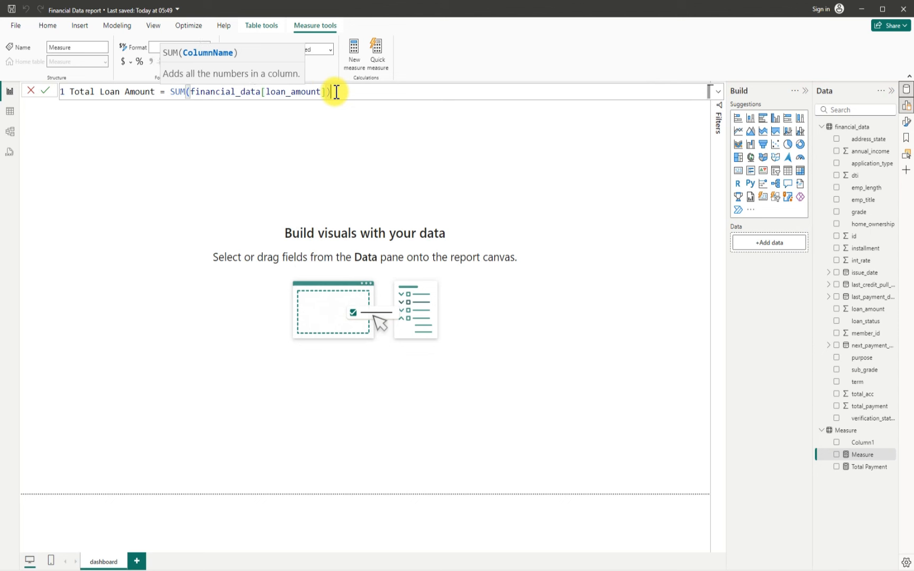
key(Return)
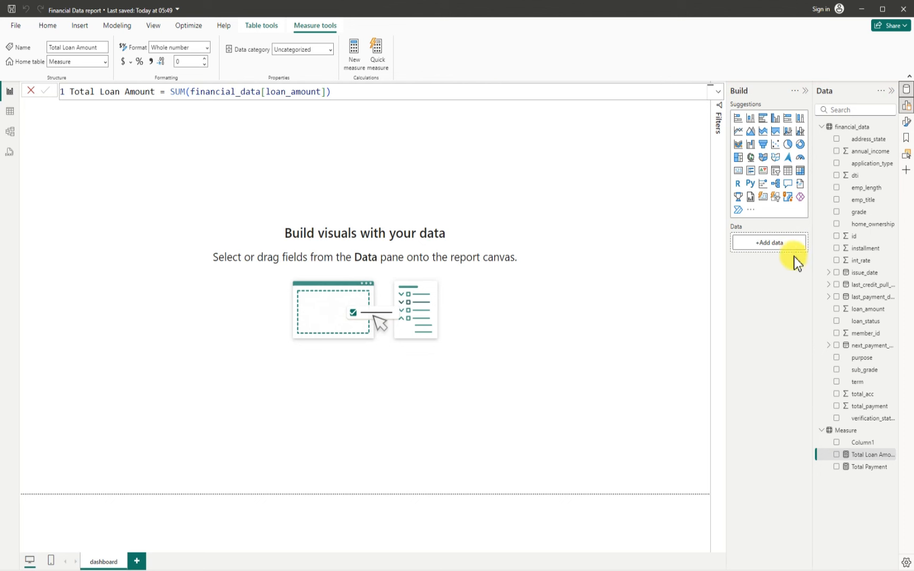
- Add another measure to the Measure table and begin its formula with Total Apllication = DISTINCTCOUNT(
click(893, 431)
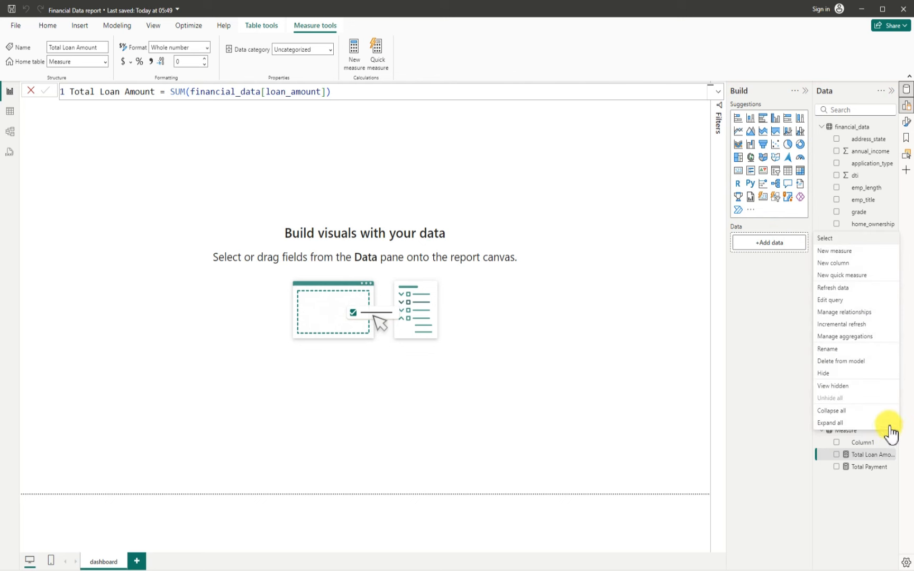
click(841, 250)
click(332, 86)
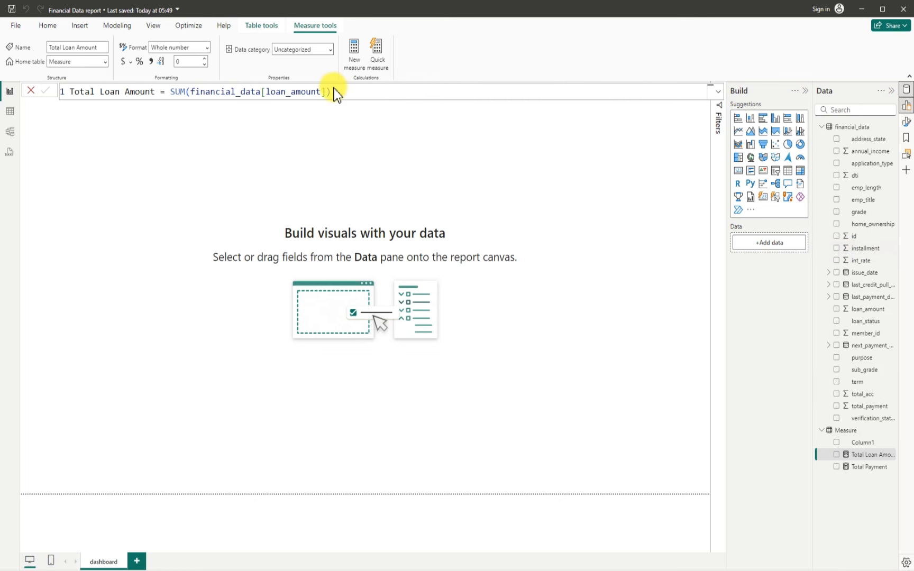
key(Return)
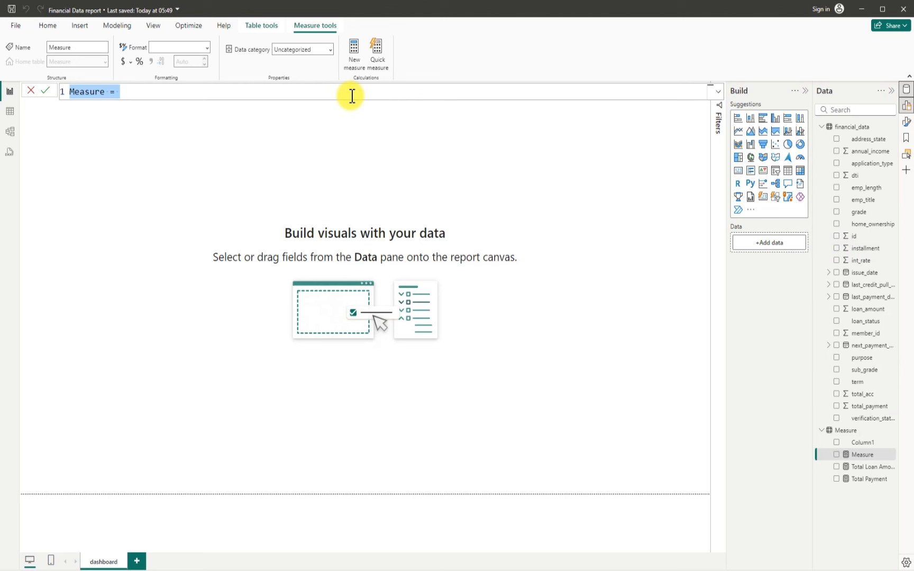
key(BackSpace)
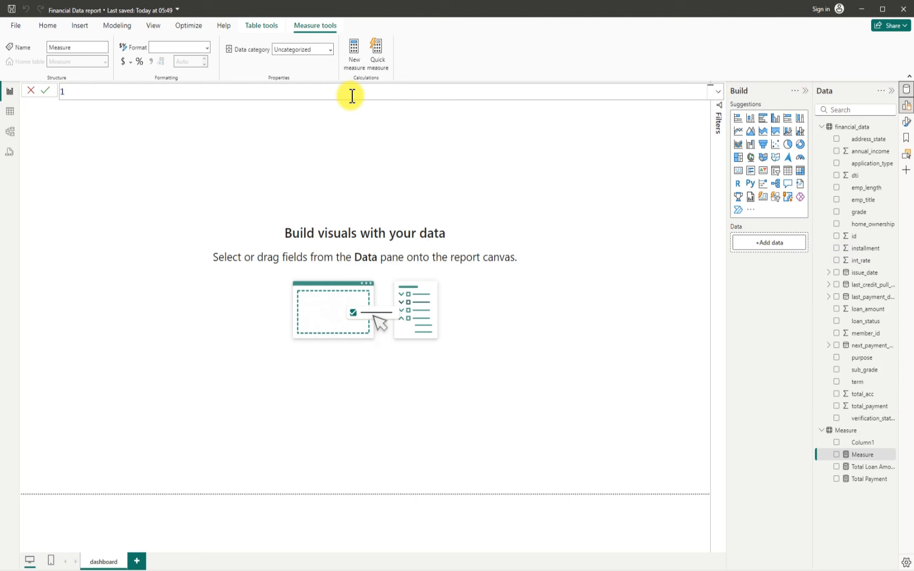
text(Total Apllication =)
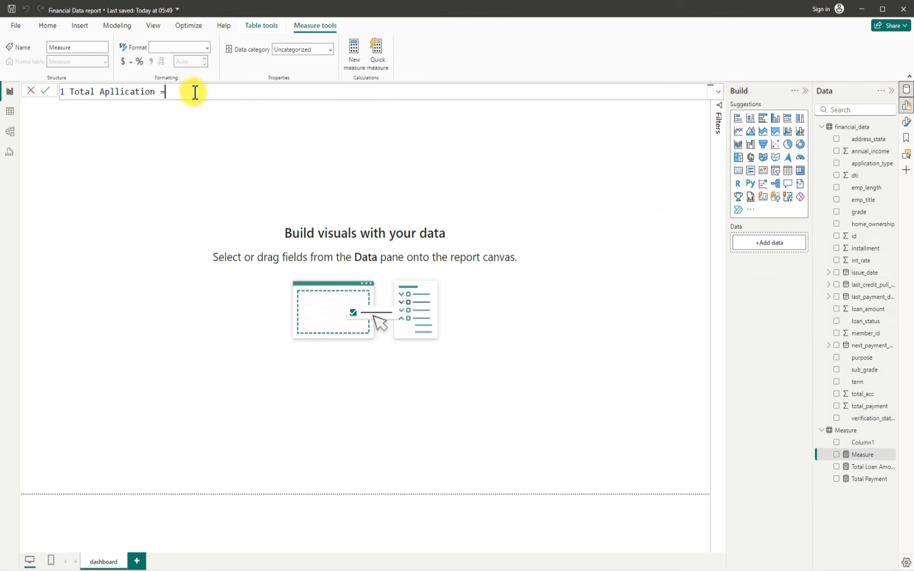
text(dis)
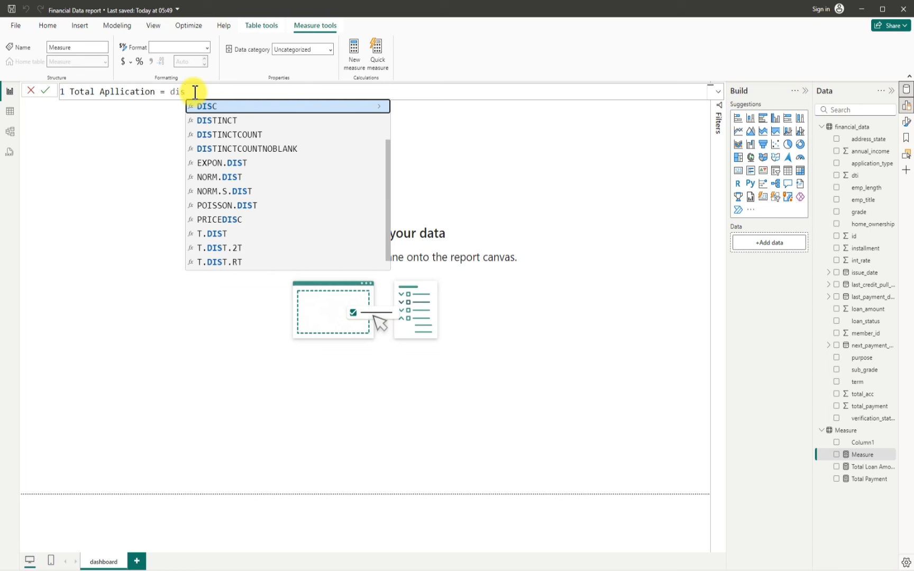
click(239, 136)
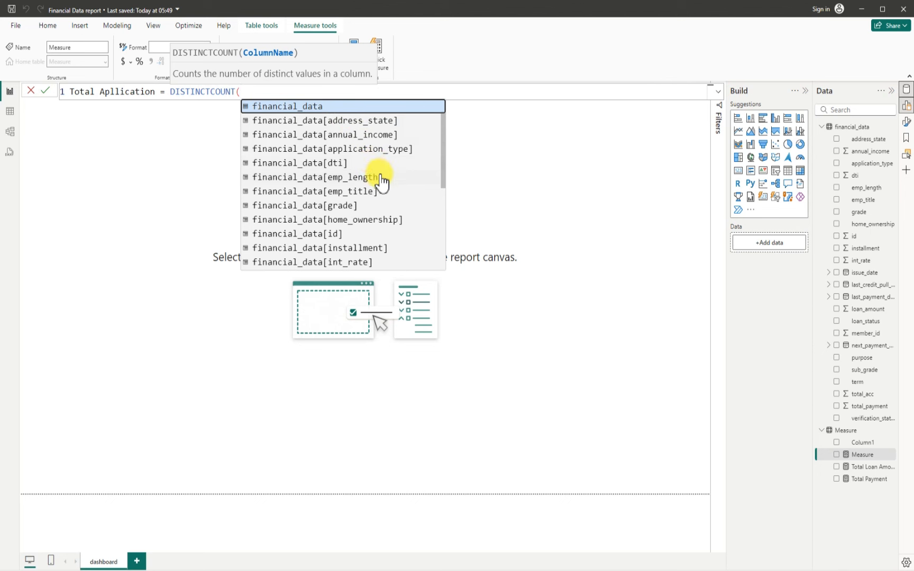
- Look through the suggested financial_data columns for the one to count in the Total Apllication formula
scroll(382, 183, down, 5)
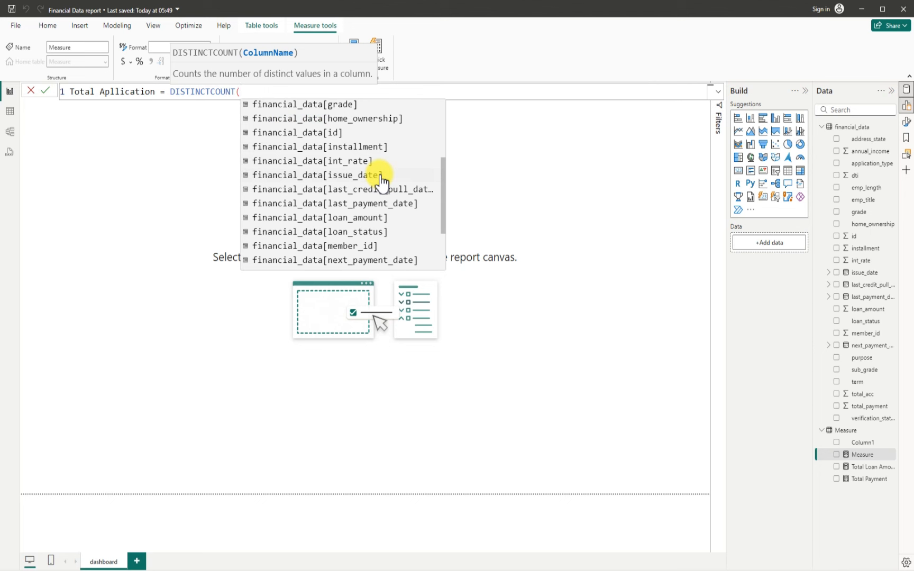
scroll(381, 183, down, 2)
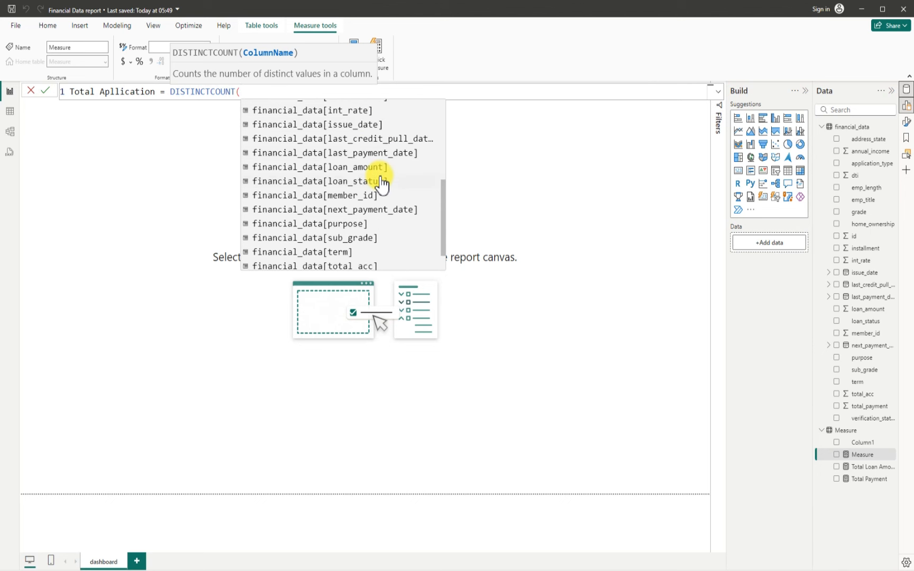
scroll(382, 182, down, 1)
scroll(380, 183, up, 2)
scroll(380, 184, down, 1)
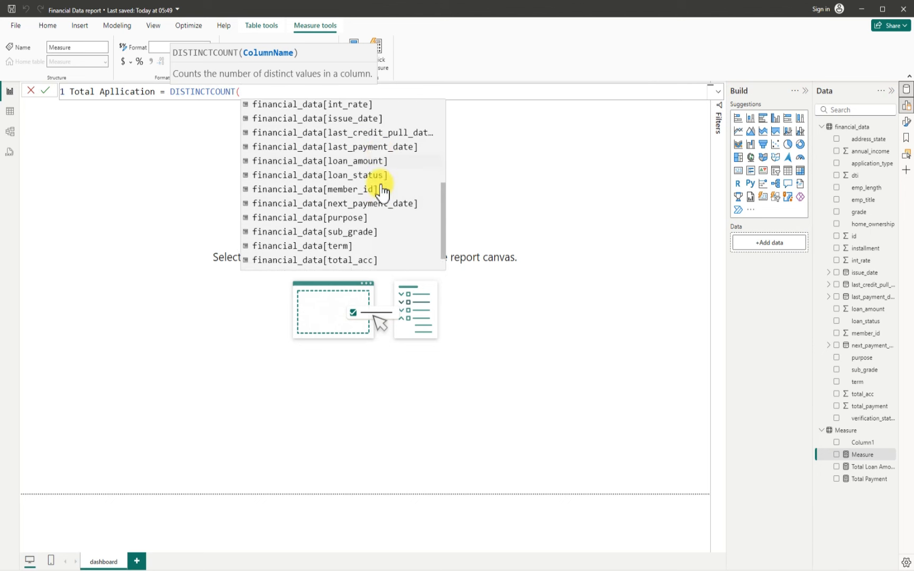
scroll(382, 191, down, 1)
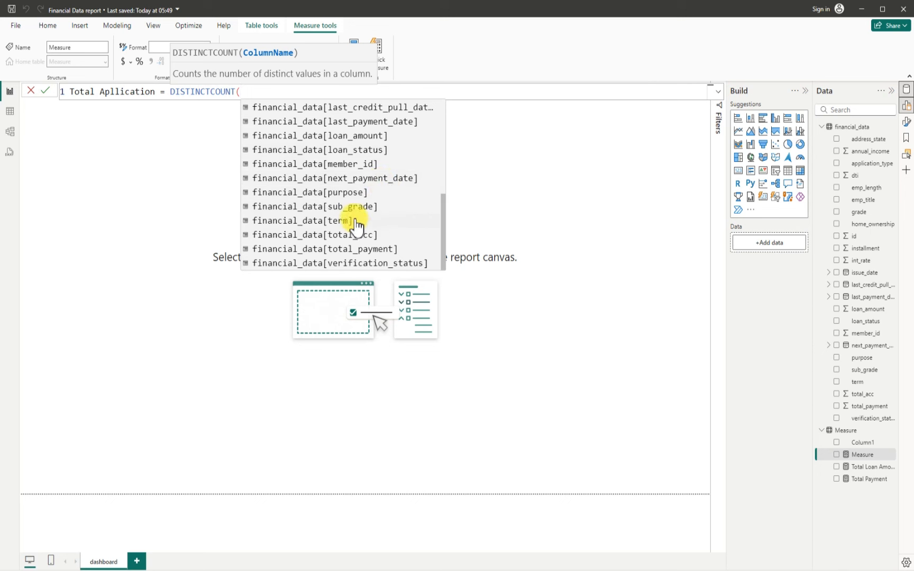
scroll(405, 250, up, 1)
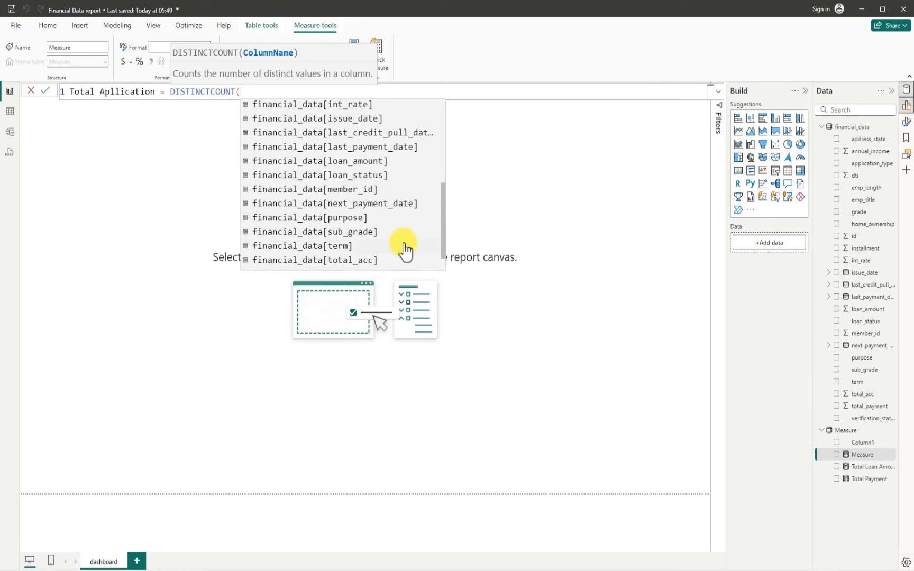
scroll(406, 250, up, 1)
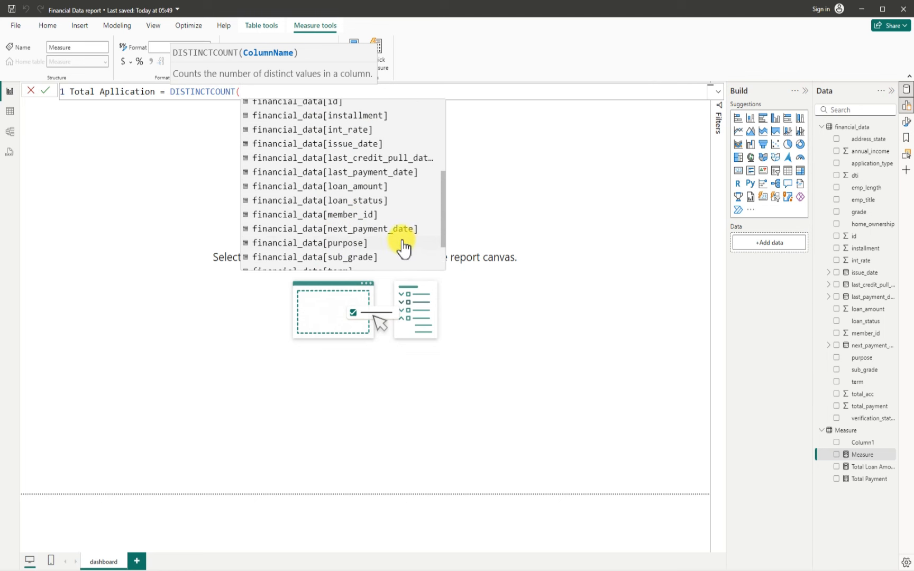
scroll(403, 248, up, 1)
scroll(403, 246, up, 2)
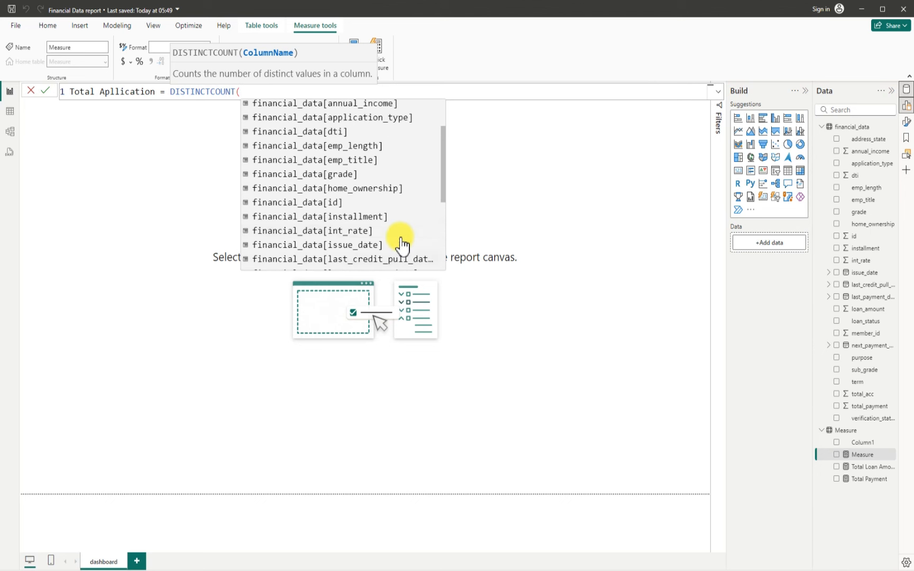
scroll(403, 244, up, 2)
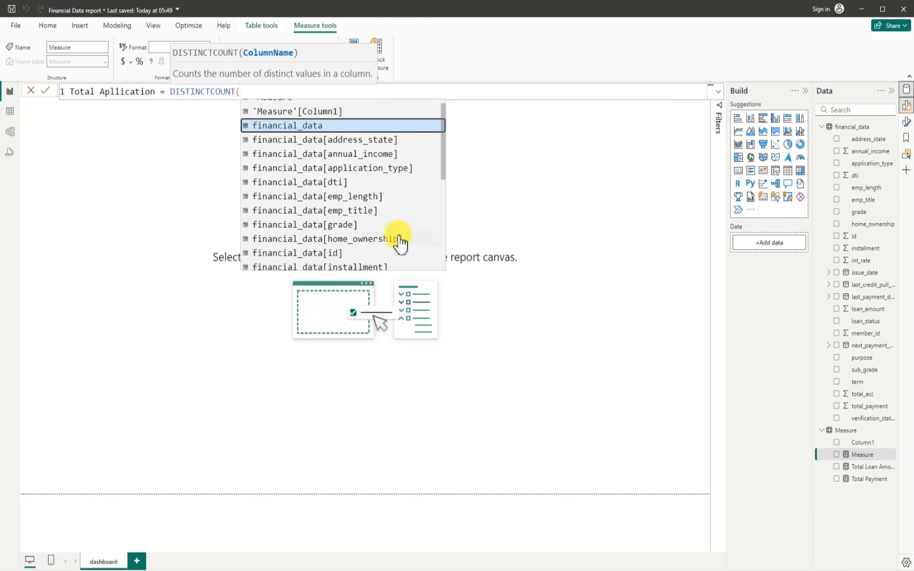
scroll(400, 244, up, 1)
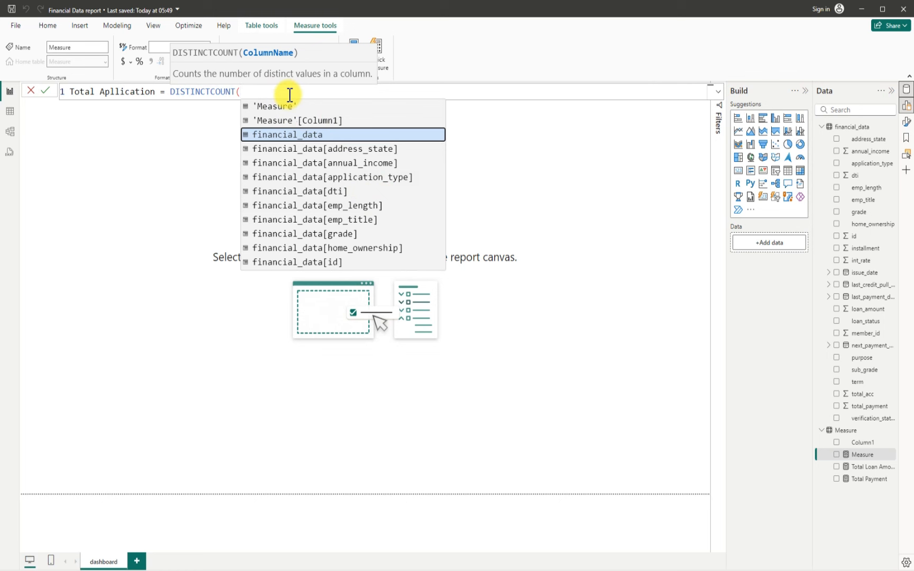
text(loan)
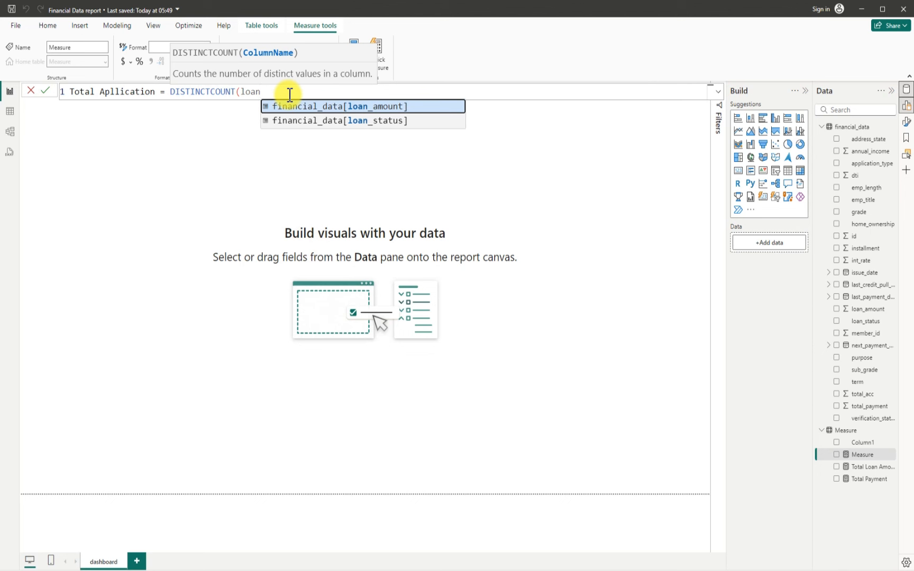
key(BackSpace)
key(BackSpace)
key(BackSpace)
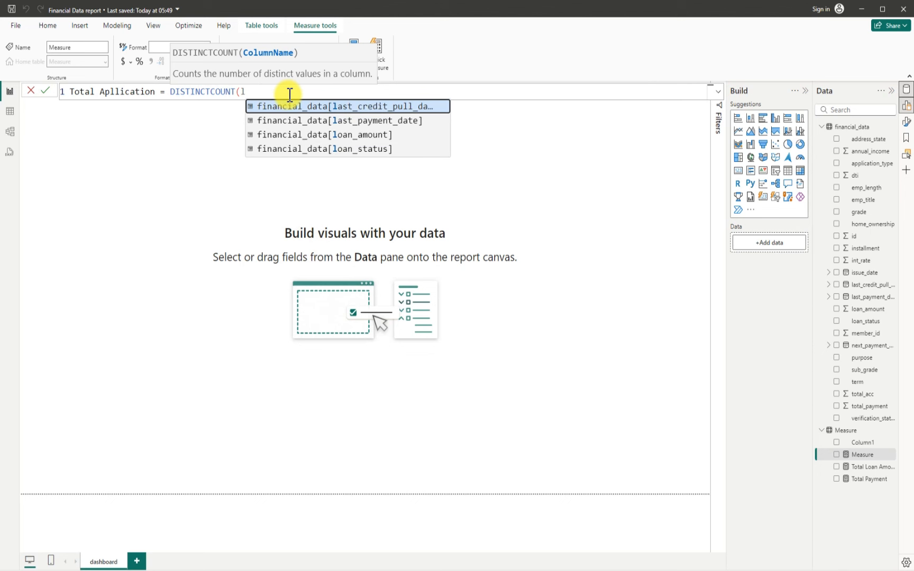
key(BackSpace)
- Complete the measure formula as Total Apllication = DISTINCTCOUNT(financial_data[id]) and commit it
text(i)
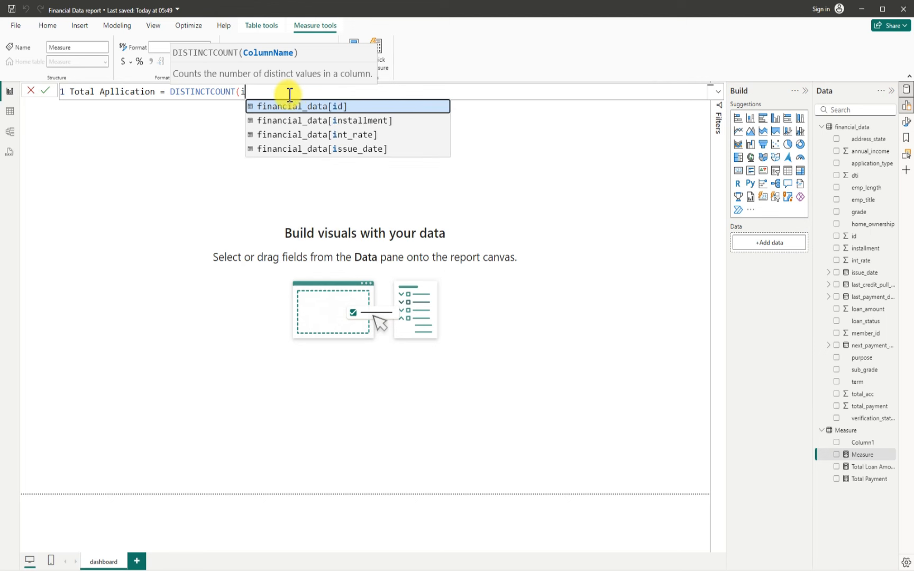
text(d)
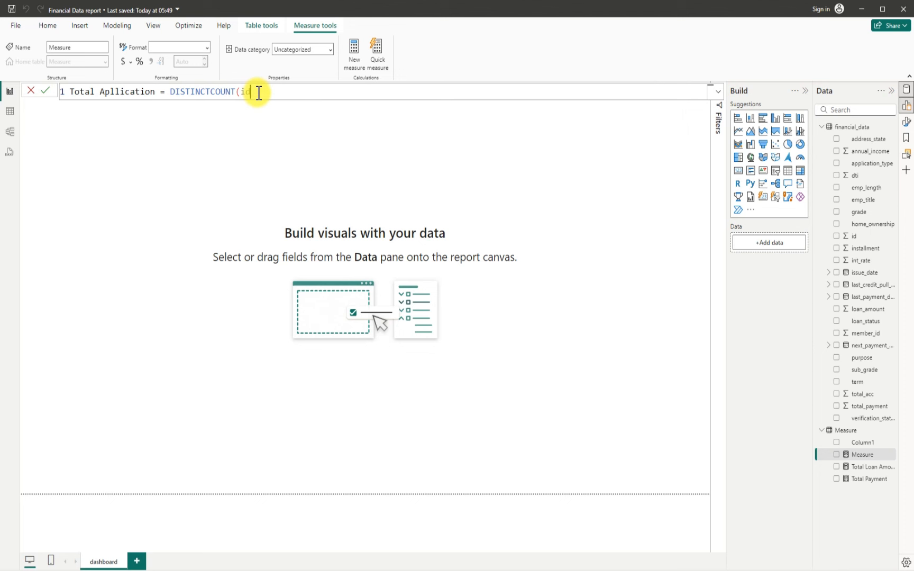
key(BackSpace)
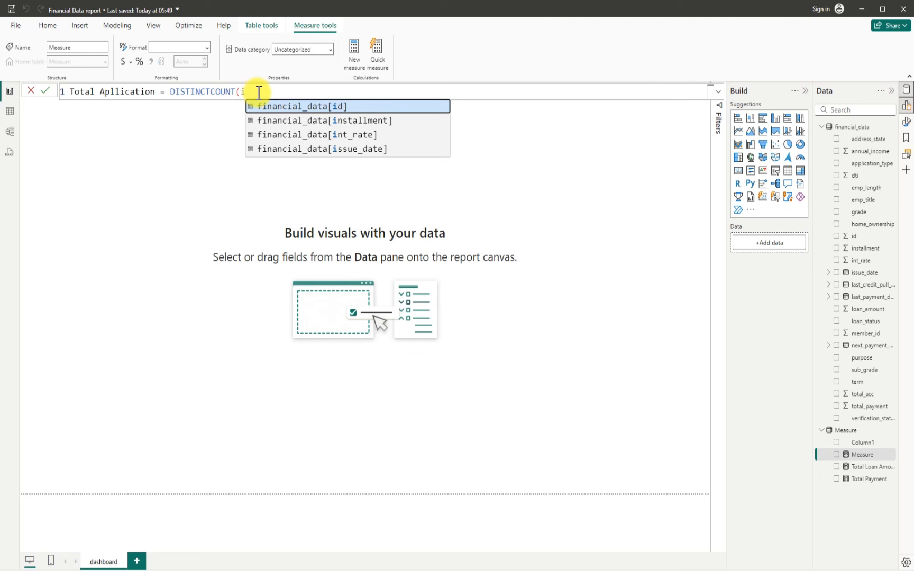
click(332, 108)
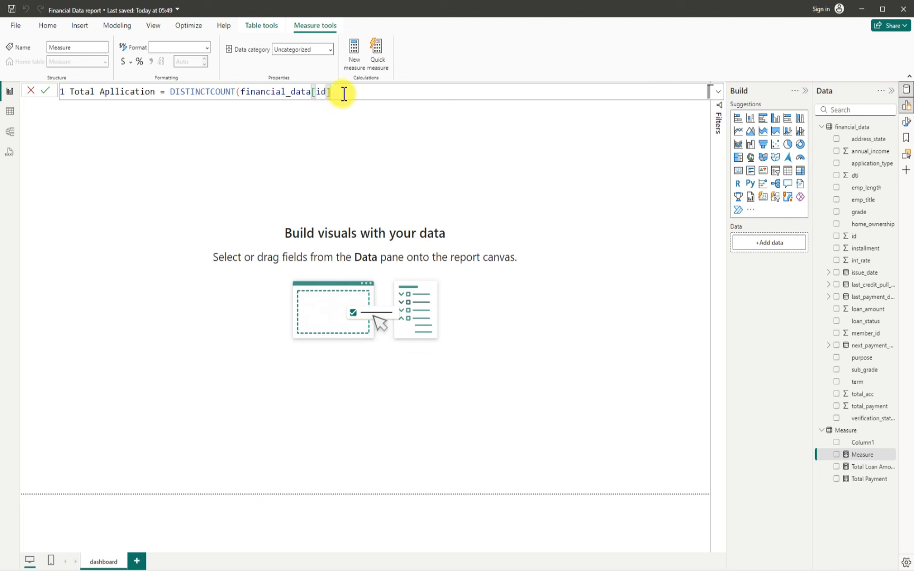
text())
key(Return)
click(298, 340)
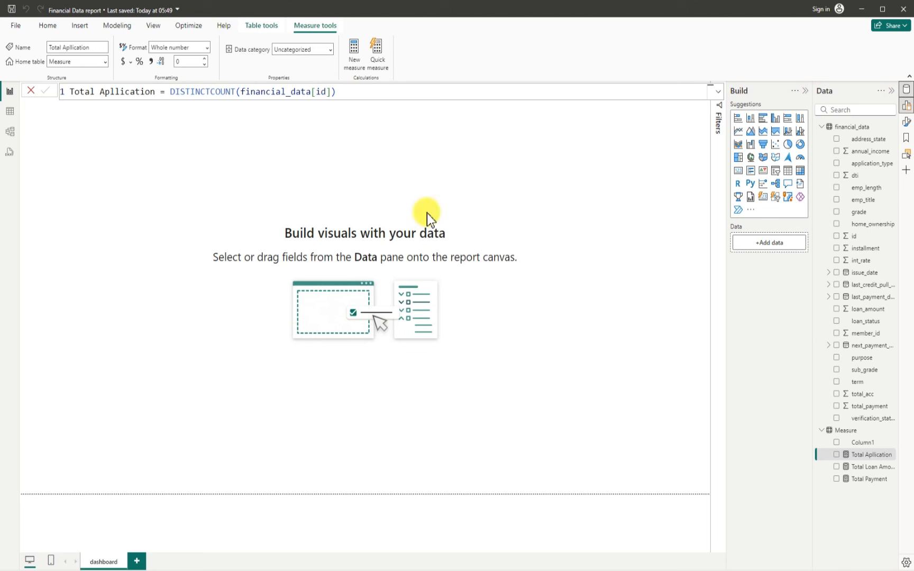
- Add a measure to the Measure table with the formula Interest Rate = AVERAGE(financial_data[int_rate])
click(894, 431)
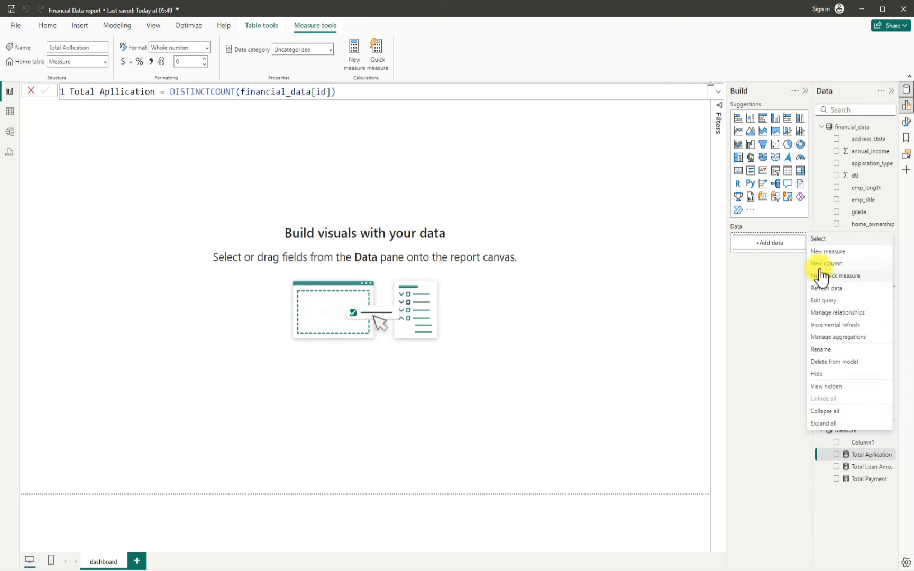
click(823, 254)
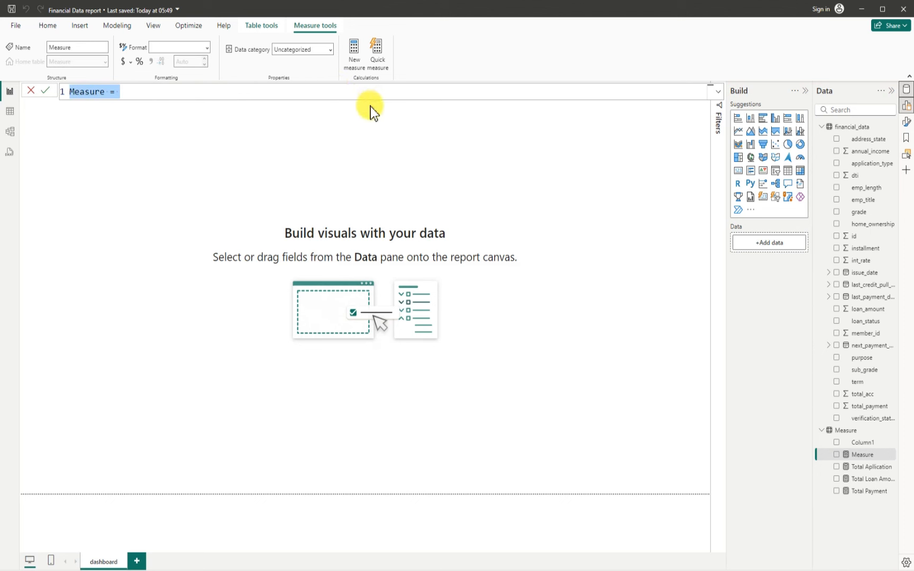
key(BackSpace)
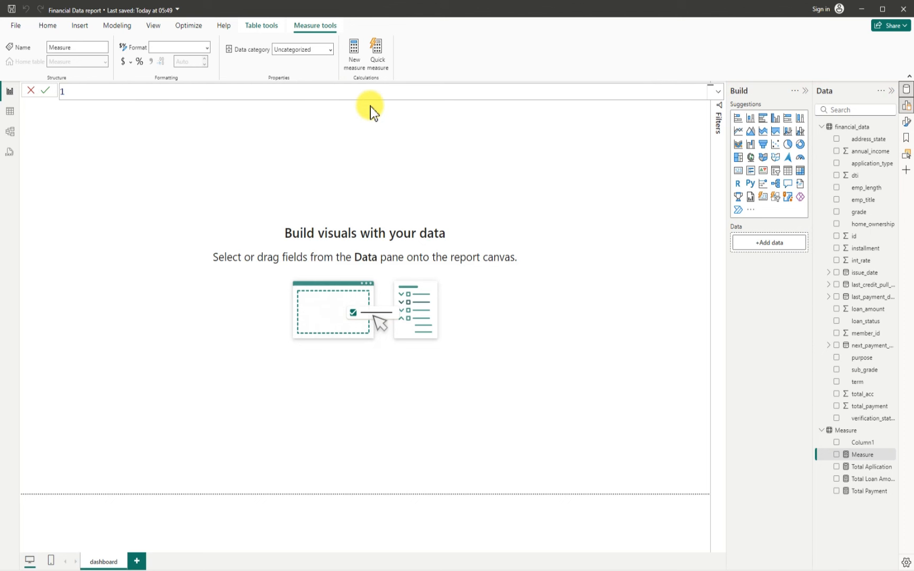
text(Interest Rate = avera)
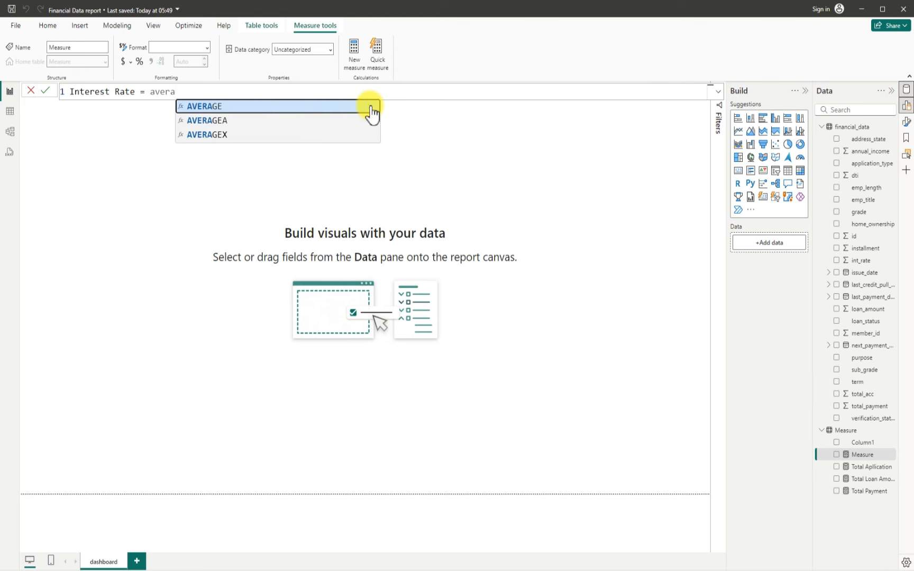
click(372, 113)
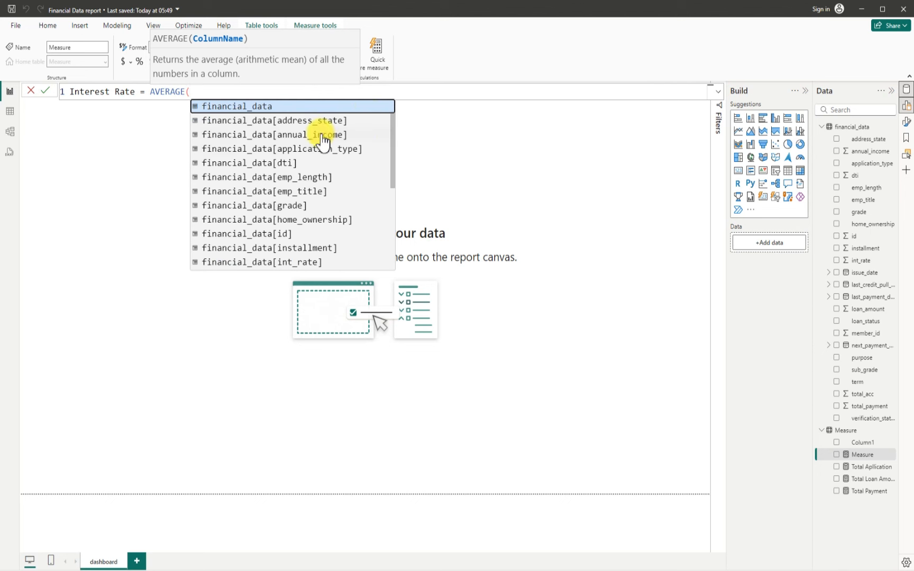
scroll(331, 217, down, 1)
click(302, 237)
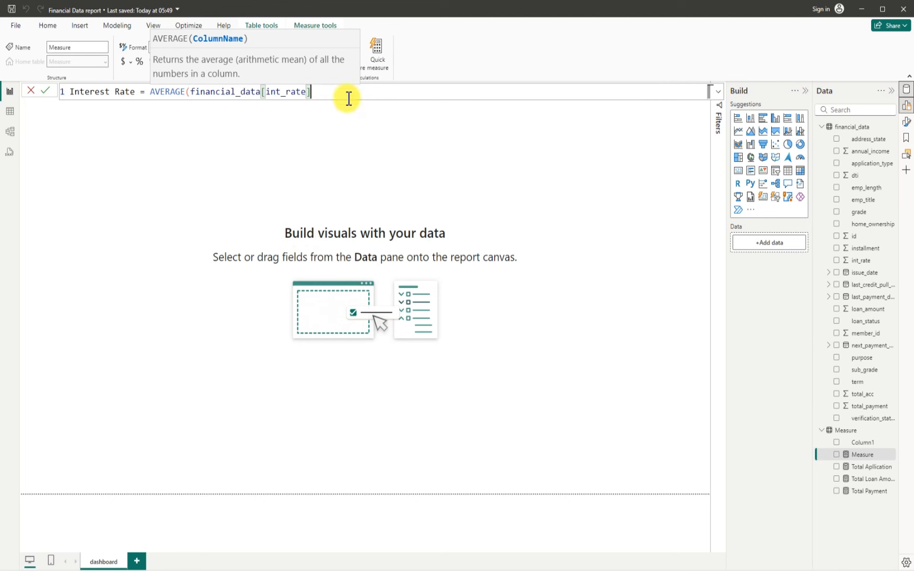
text())
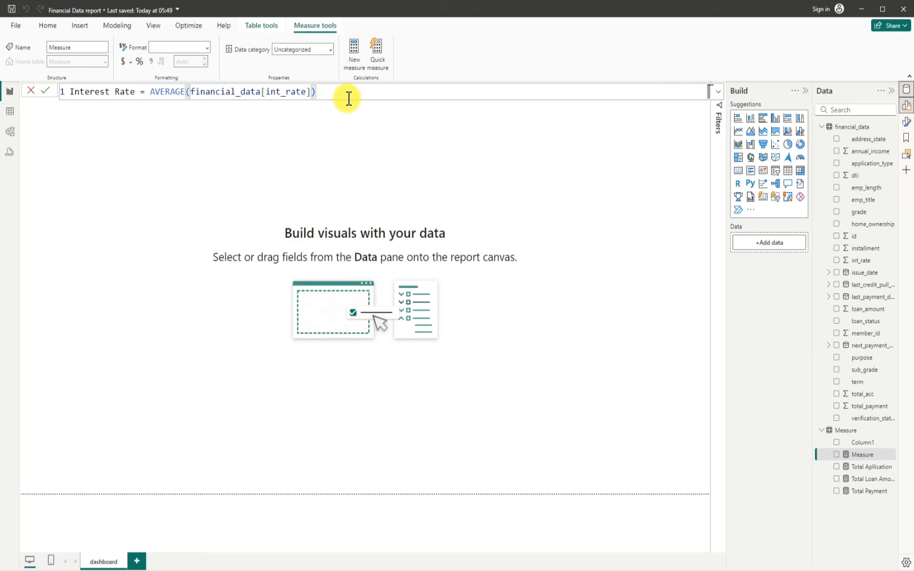
key(Return)
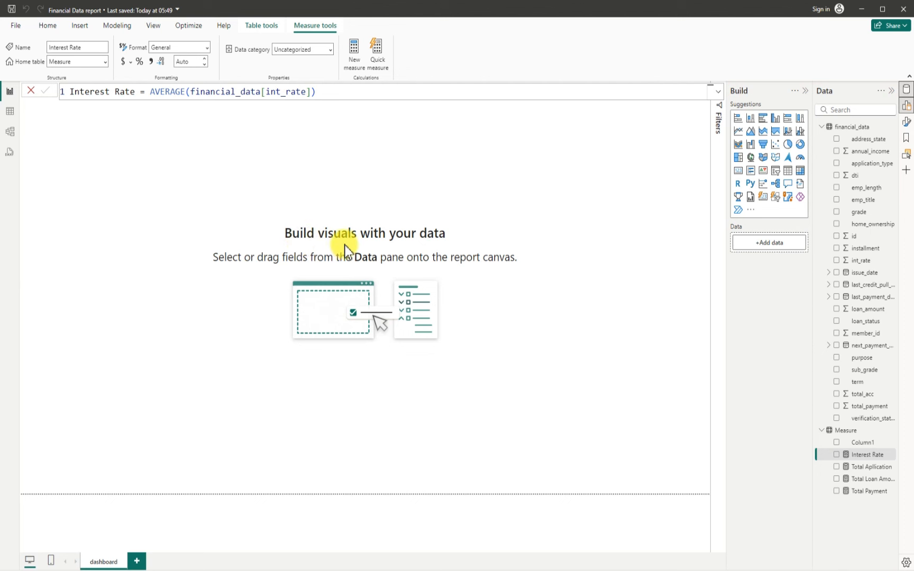
click(320, 93)
key(Return)
- Add a measure to the Measure table with the formula DTI = AVERAGE(financial_data[dti])
click(893, 430)
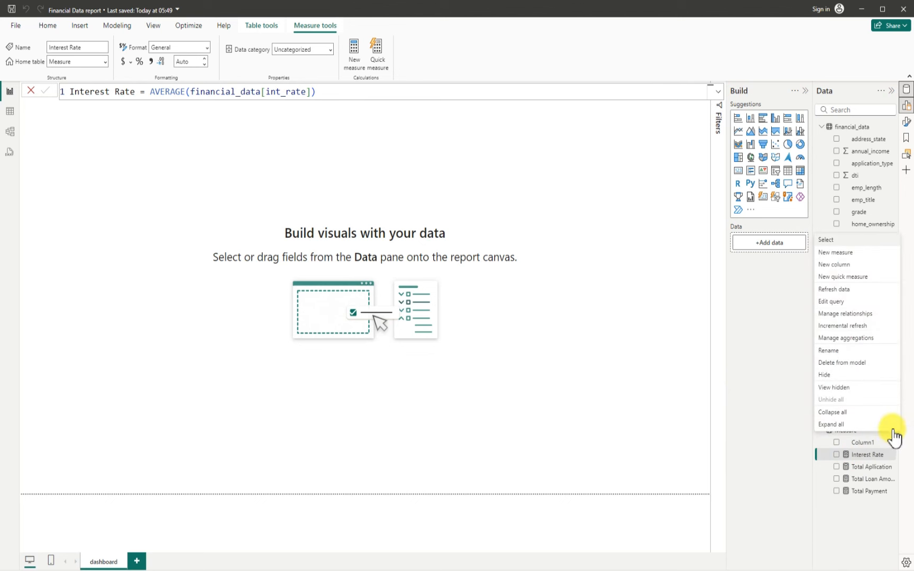
click(842, 254)
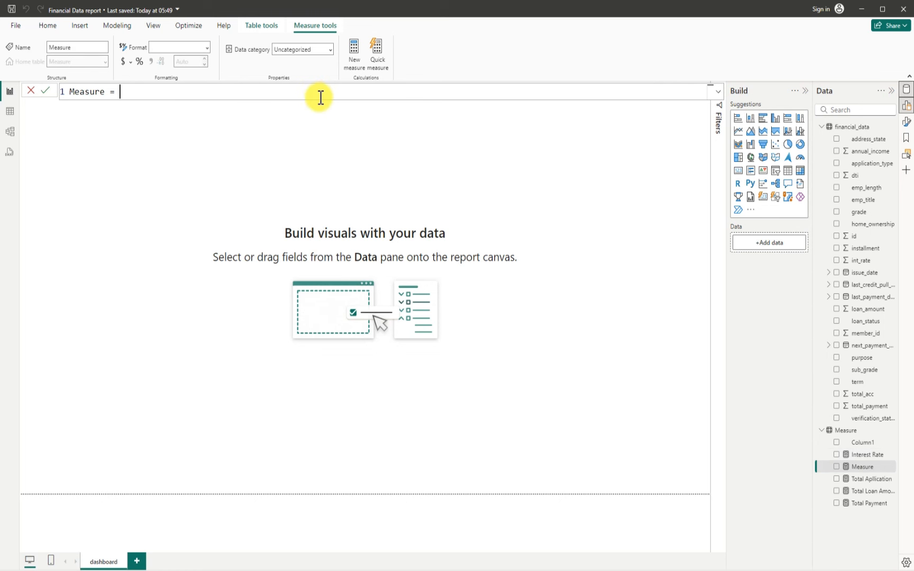
key(BackSpace)
key(BackSpace)
key(BackSpace)
key(BackSpace)
key(BackSpace)
key(BackSpace)
key(BackSpace)
key(BackSpace)
key(BackSpace)
text(DTI)
text(=)
text(avera)
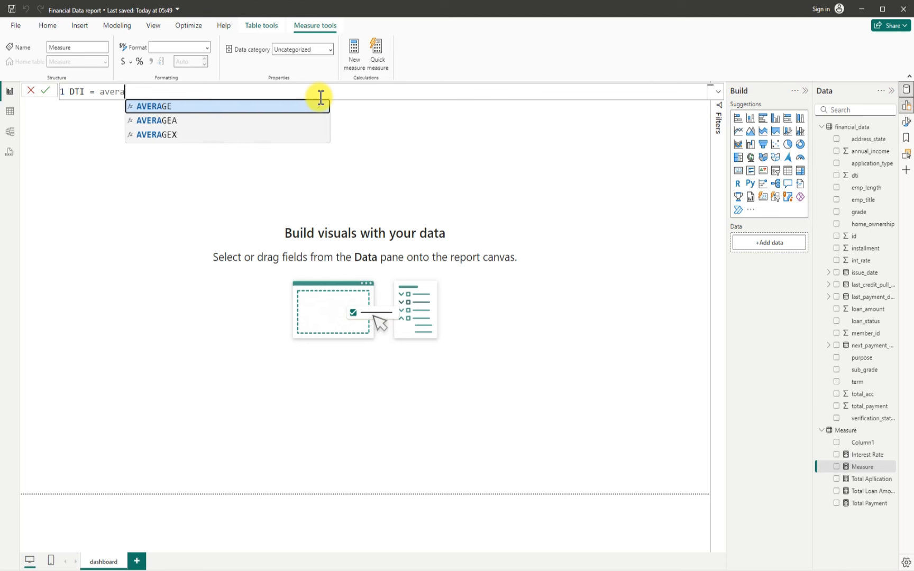
key(Tab)
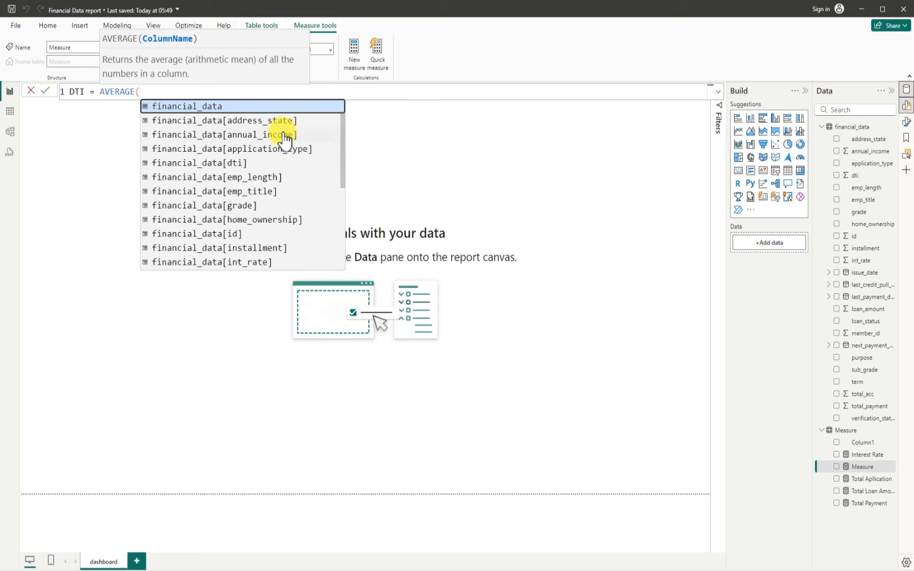
click(233, 164)
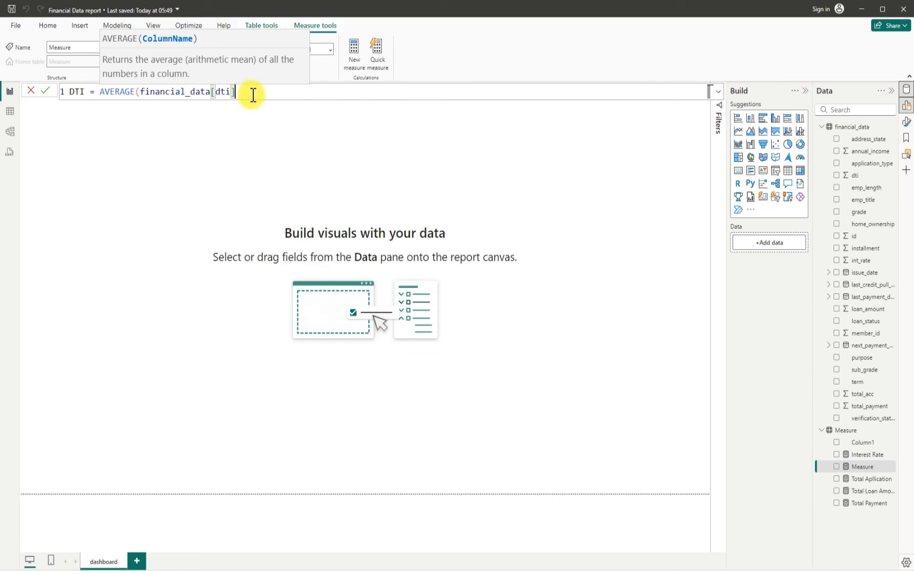
text())
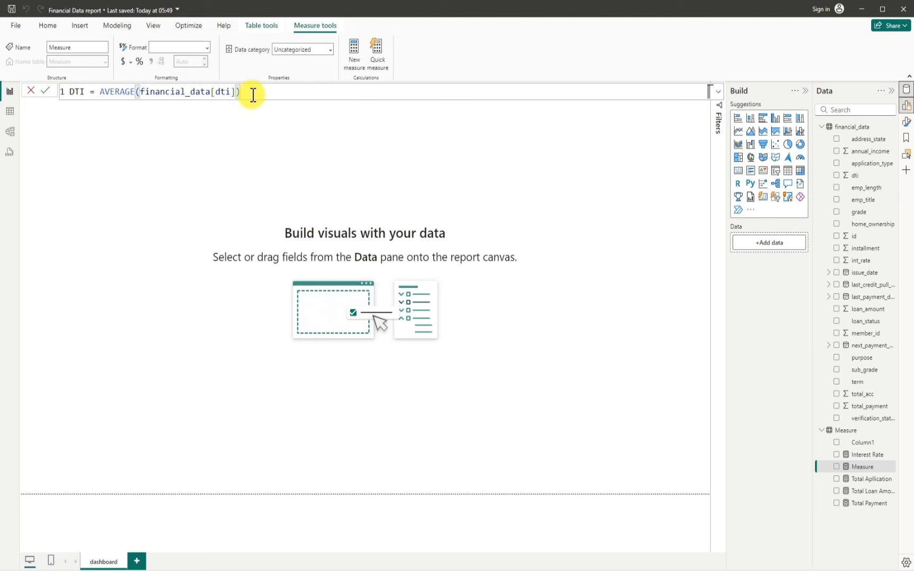
key(Return)
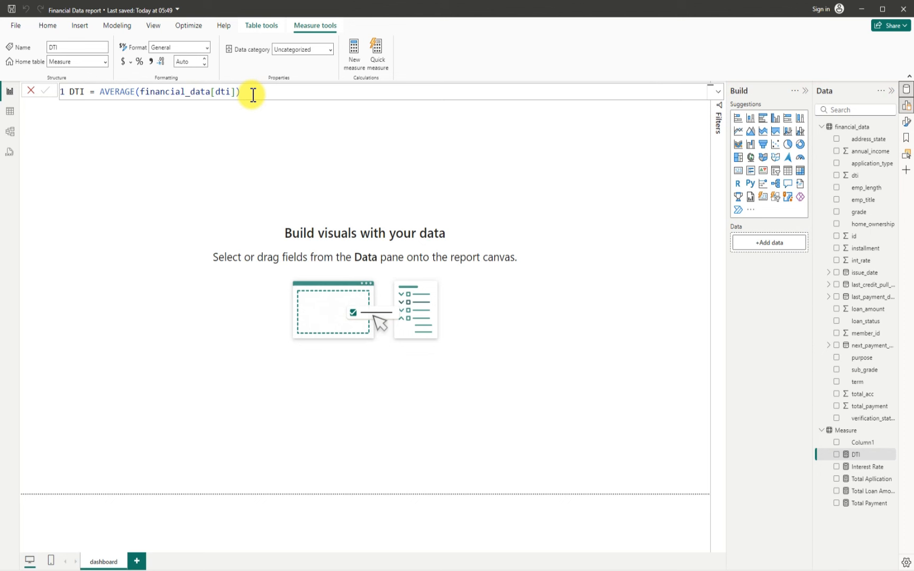
- Display the financial_data table's rows in Table view and examine its columns, including loan_status
click(12, 112)
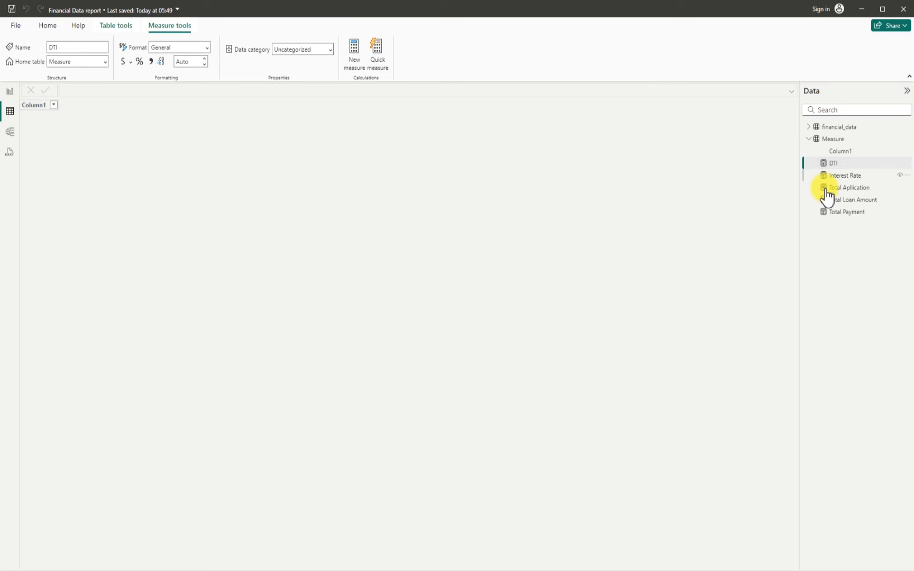
click(812, 128)
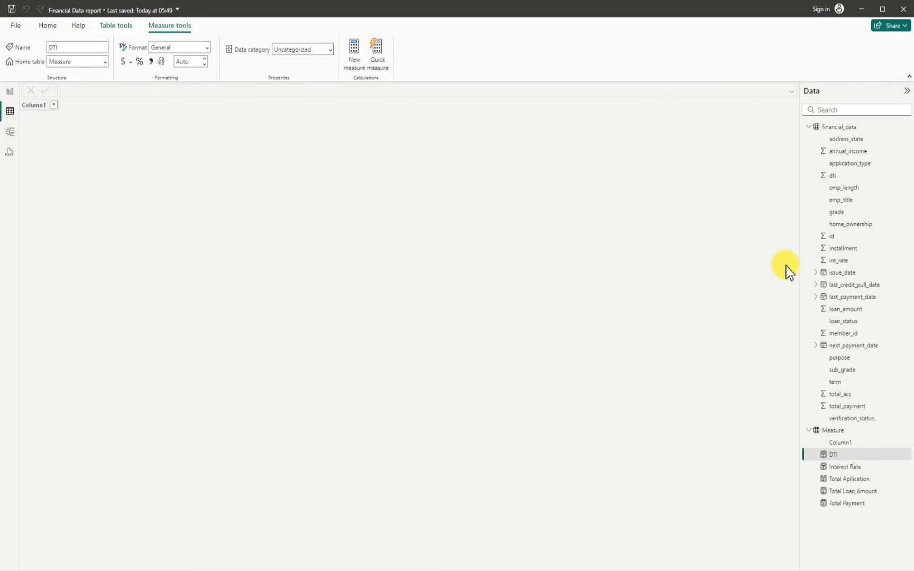
click(840, 127)
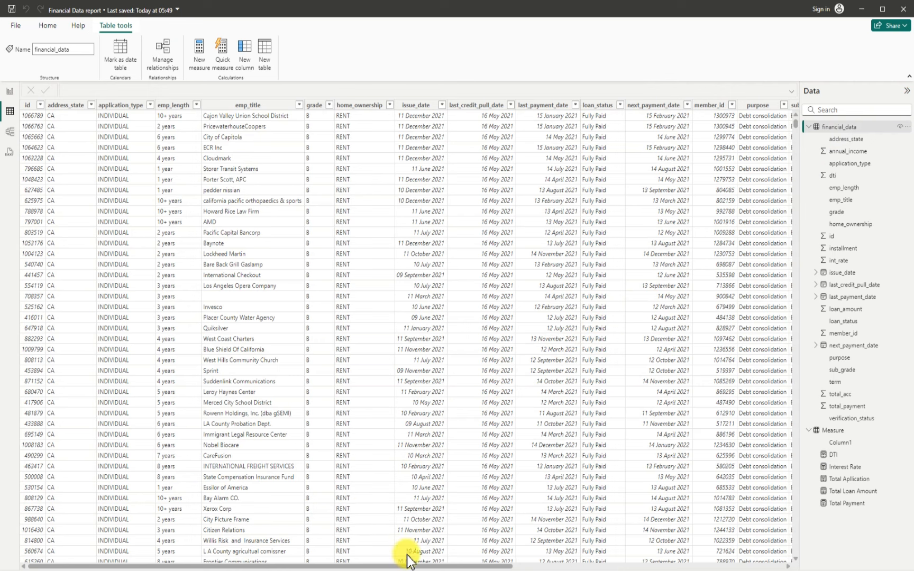
drag(415, 565, 459, 566)
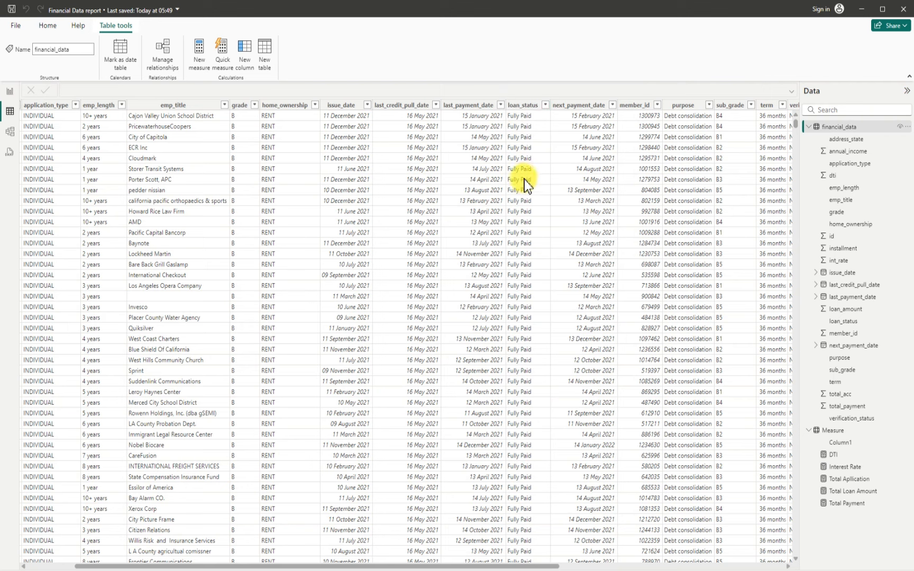
- Examine the different loan_status values across the rows of the financial_data table
scroll(523, 194, down, 20)
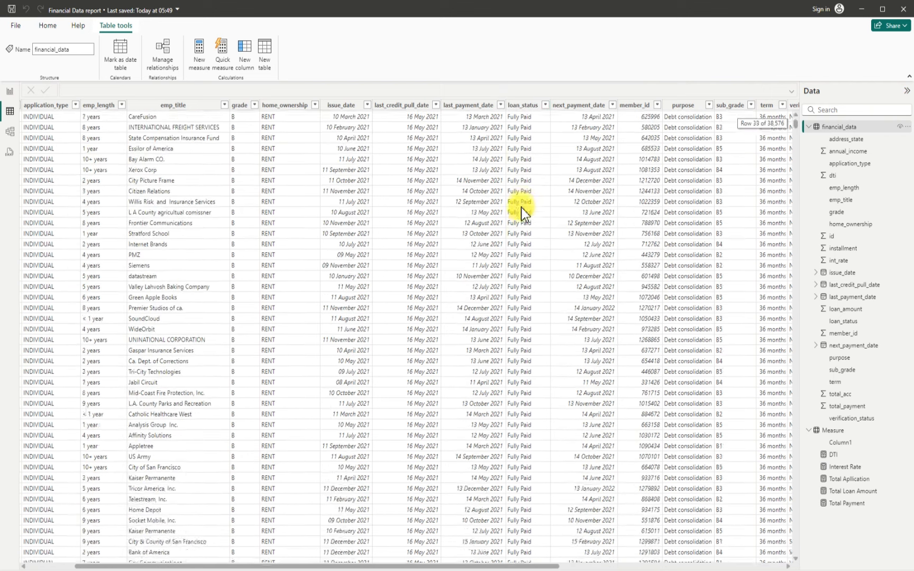
scroll(523, 209, down, 20)
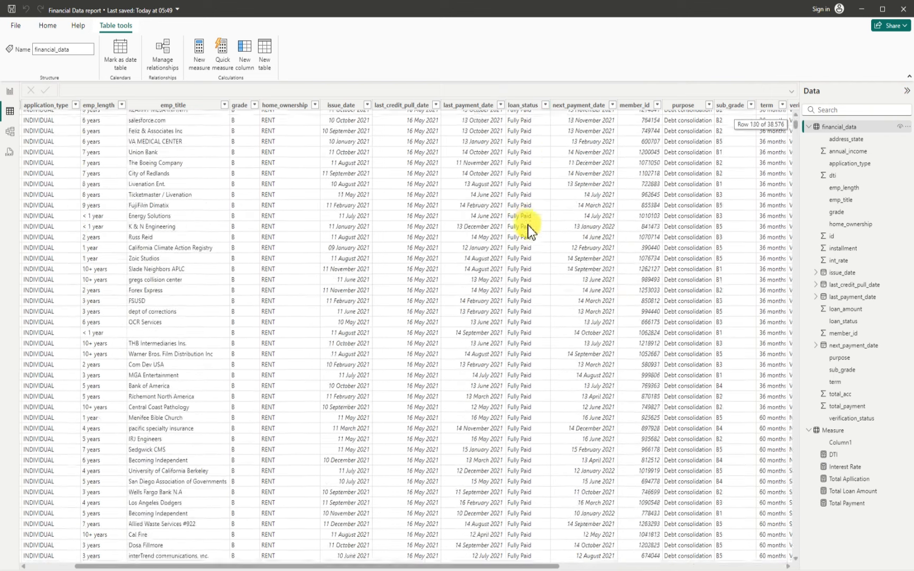
scroll(533, 242, down, 20)
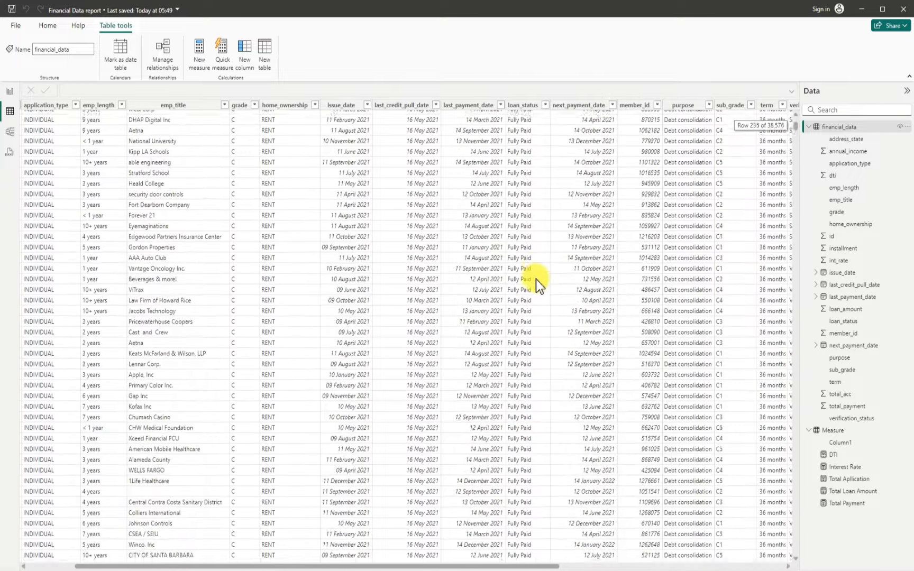
scroll(537, 284, down, 20)
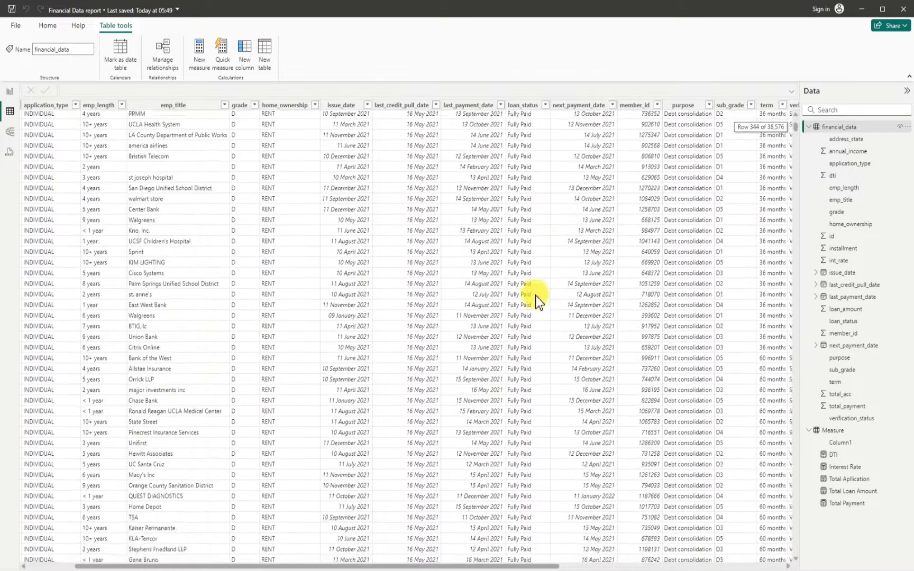
scroll(536, 297, down, 20)
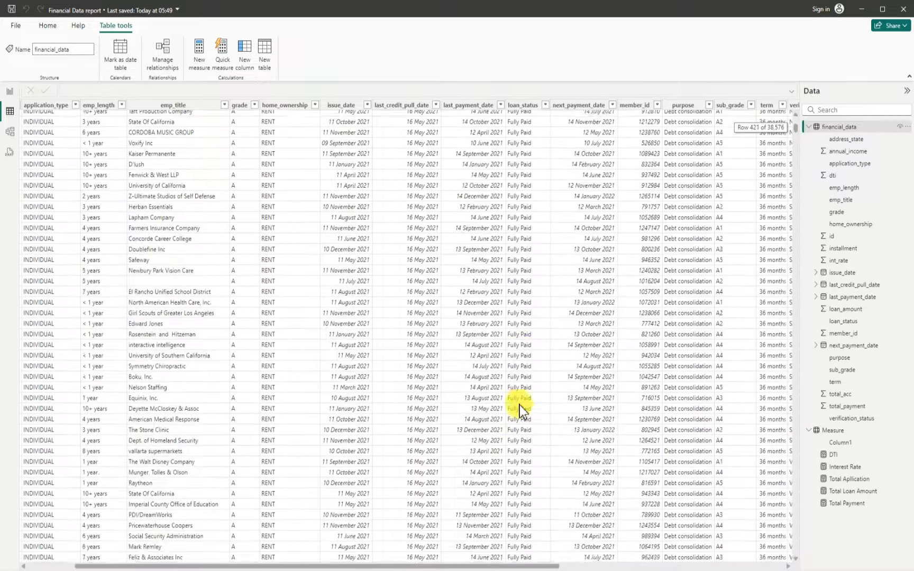
scroll(527, 423, down, 20)
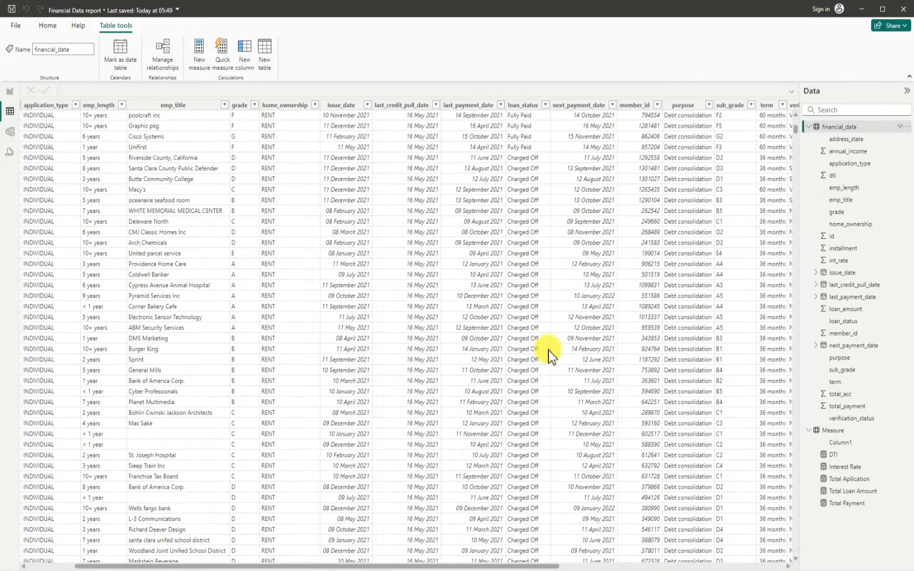
scroll(530, 377, down, 20)
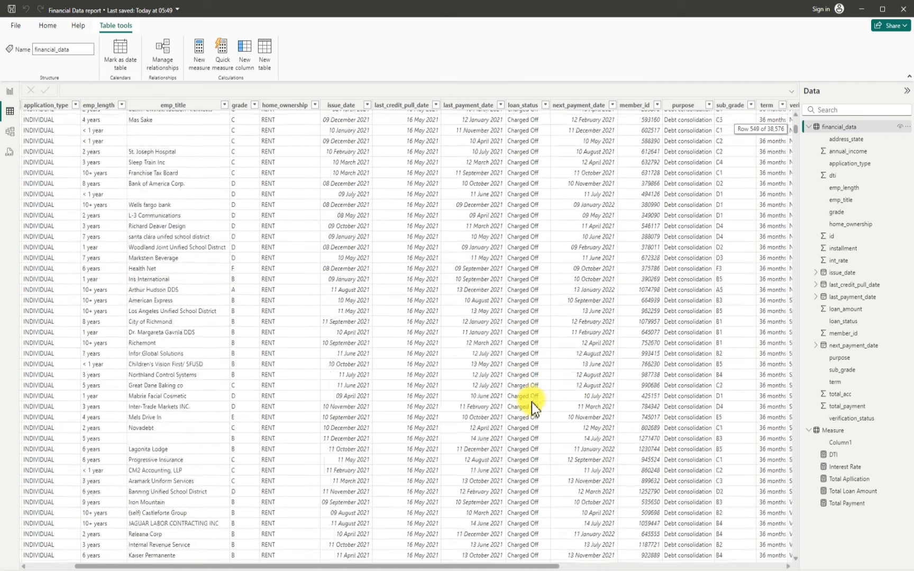
scroll(531, 435, down, 9)
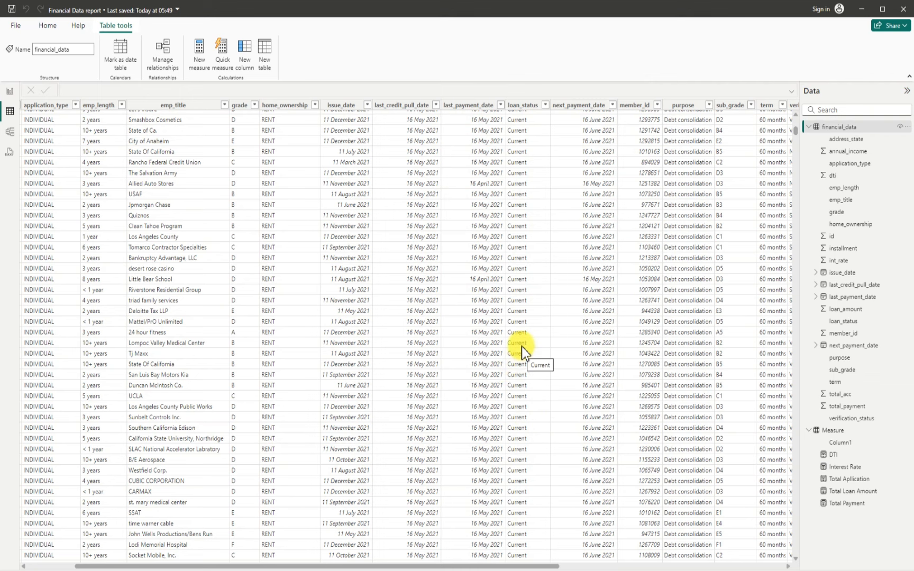
scroll(522, 349, up, 12)
scroll(524, 348, up, 20)
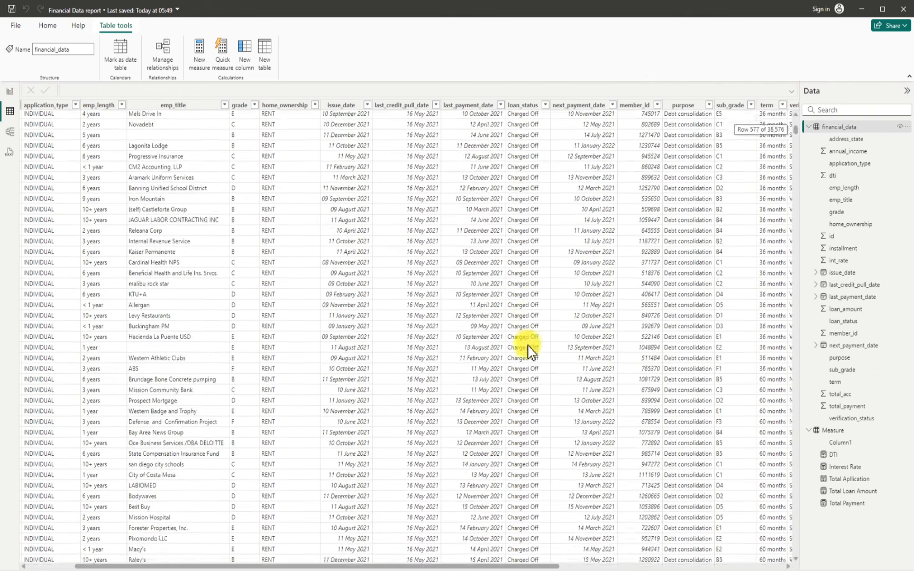
scroll(532, 345, up, 5)
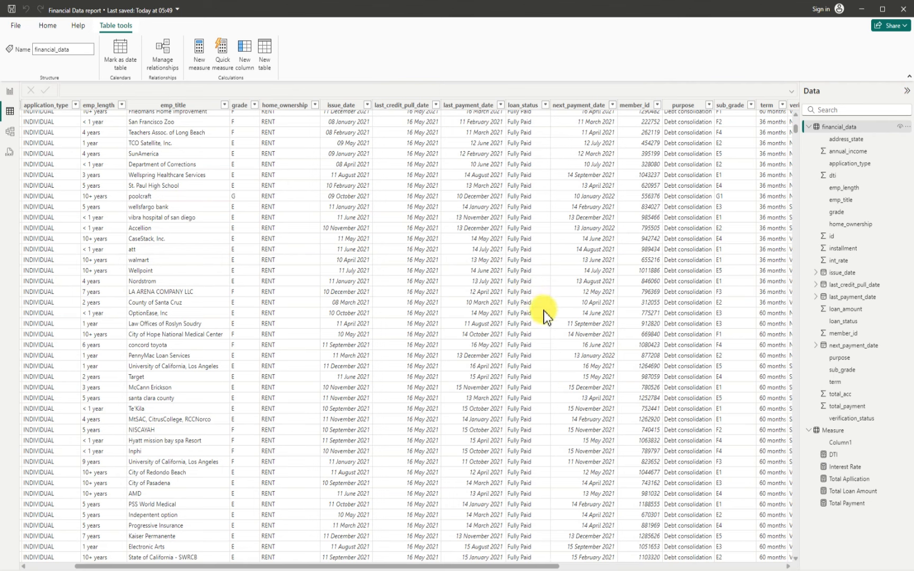
scroll(518, 373, down, 15)
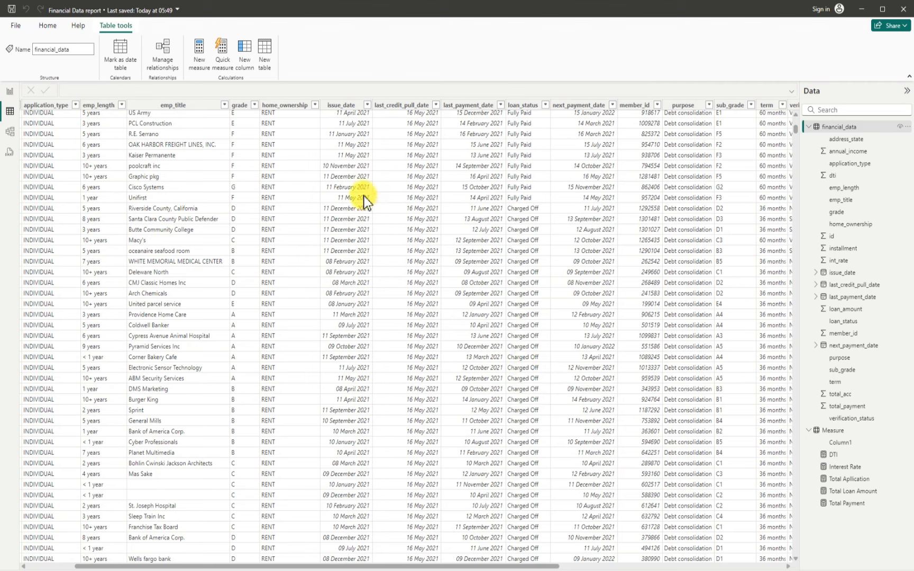
- Add a calculated column to the financial_data table and begin its formula with Good vs Bad Loan = IF(OR(
click(245, 51)
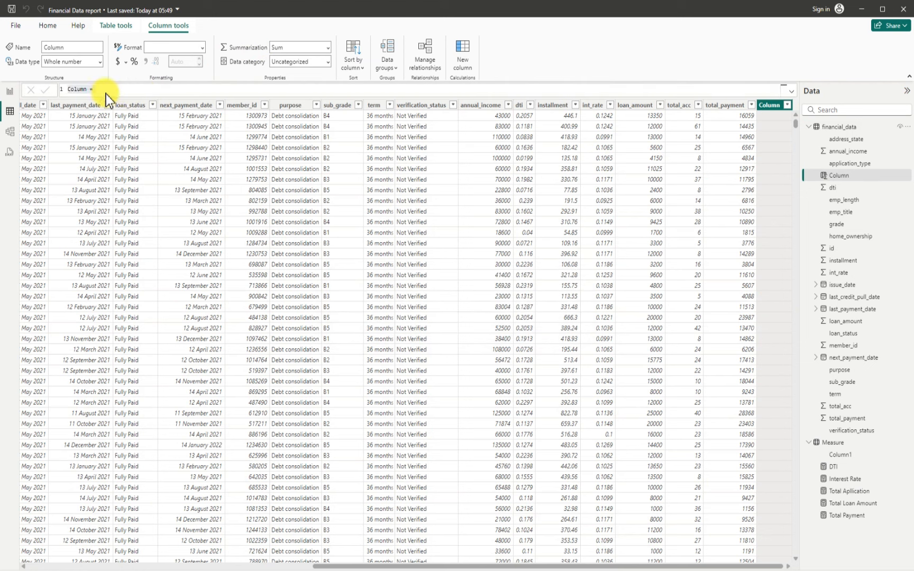
click(106, 91)
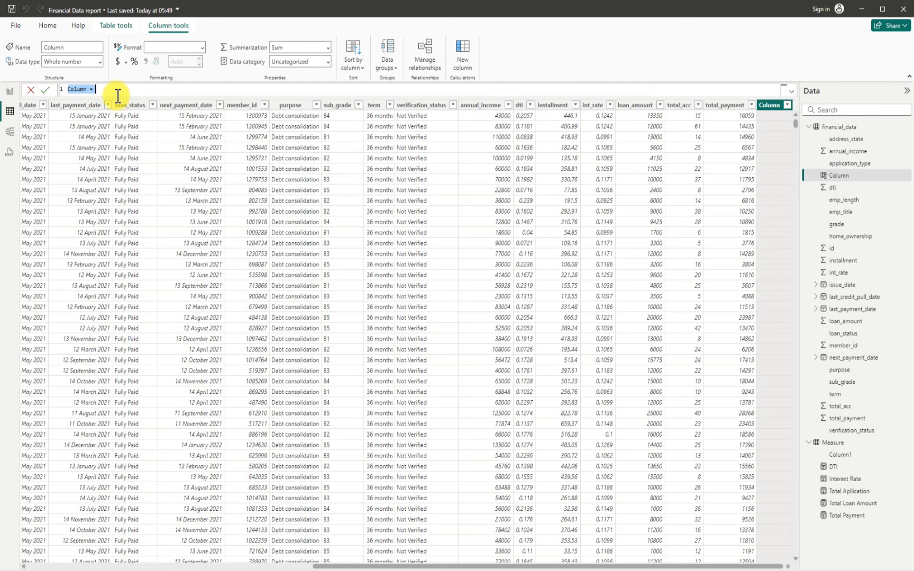
key(BackSpace)
text(Good vd)
key(BackSpace)
text(s Bad Loan =)
text(IF()
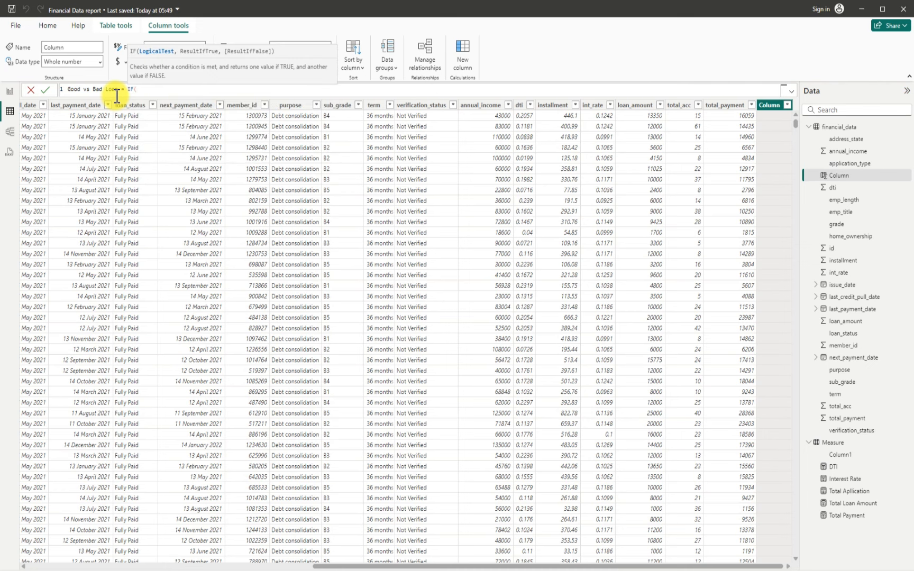
text(or)
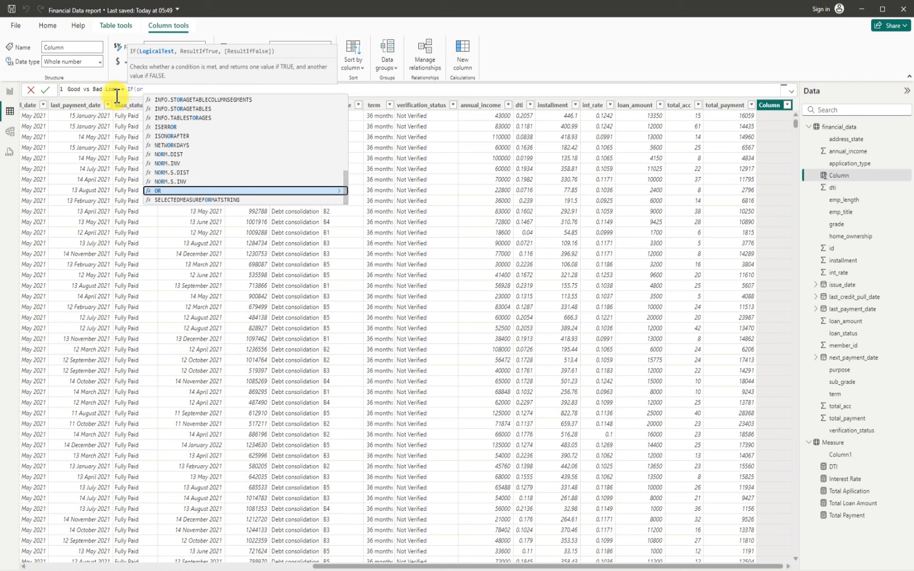
key(Tab)
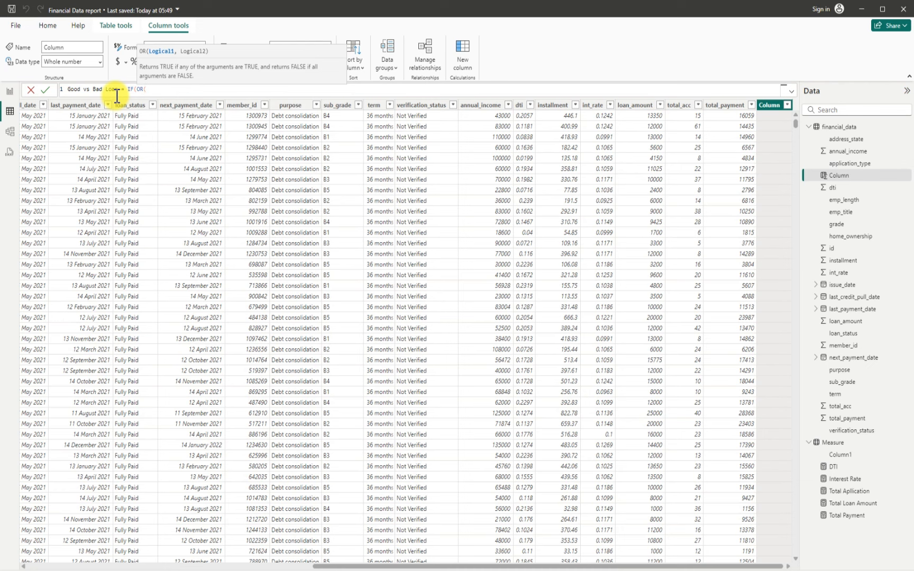
- Enter financial_data[loan_status] = "Fully Paid" as the first condition of the OR function
text(loan)
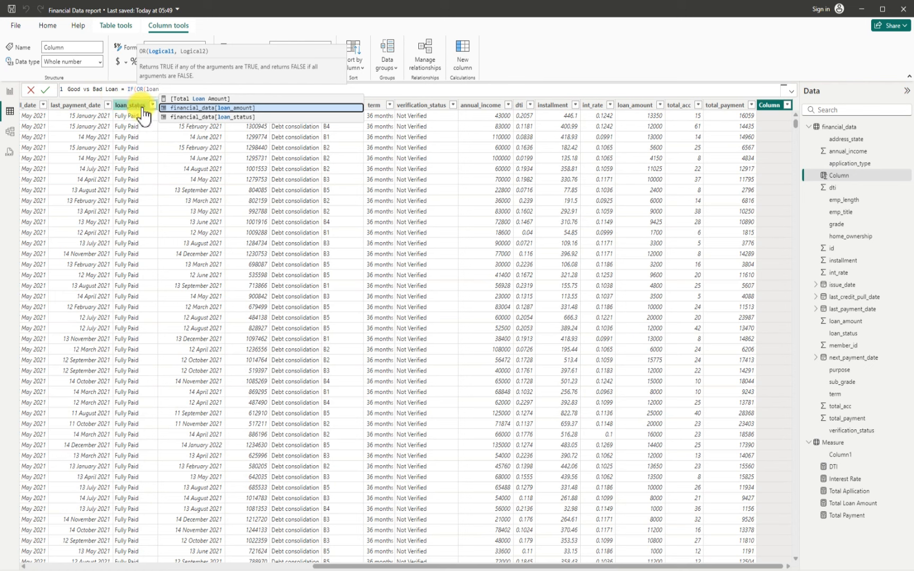
click(186, 118)
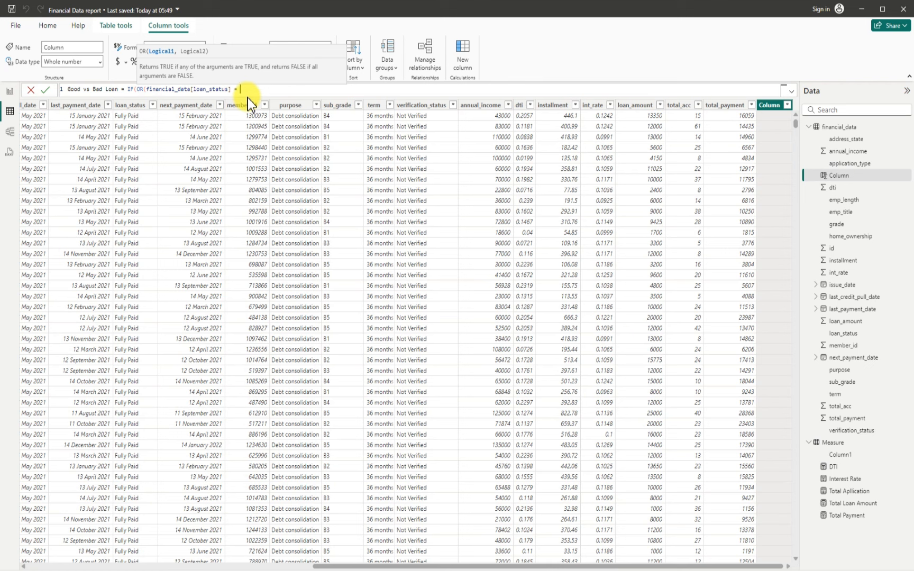
text(= ")
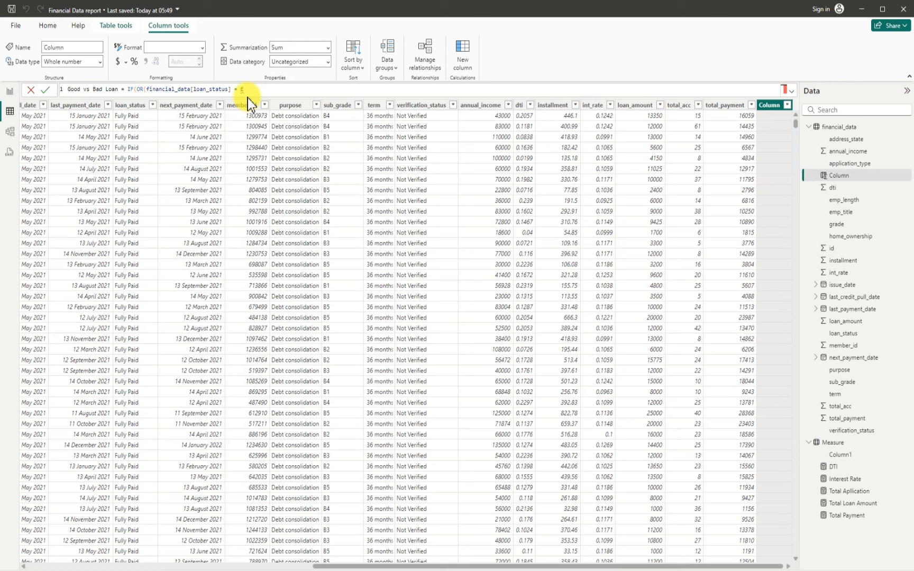
key(BackSpace)
text(", )
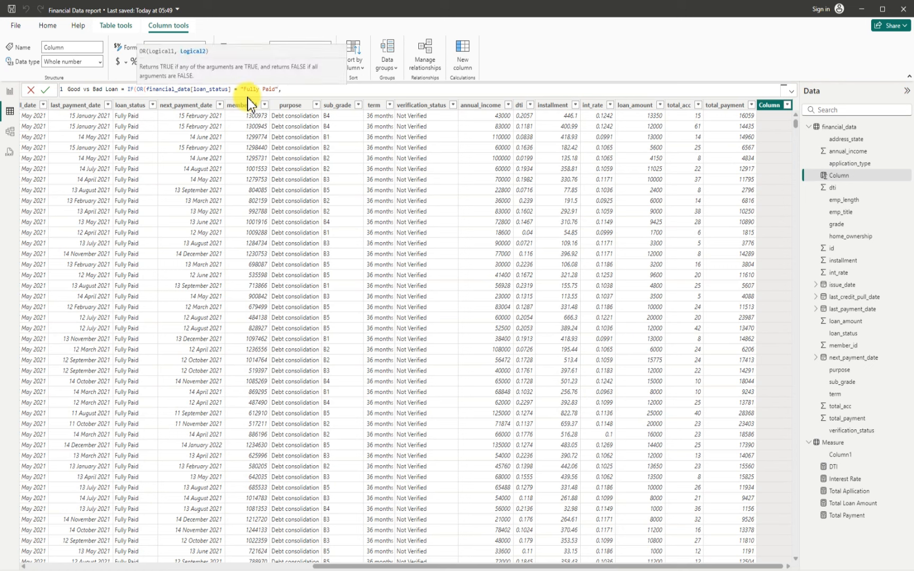
- Enter financial_data[loan_status] = "Current" as the second OR condition and close the OR function
text(laon)
key(BackSpace)
key(BackSpace)
key(BackSpace)
key(BackSpace)
text(fin)
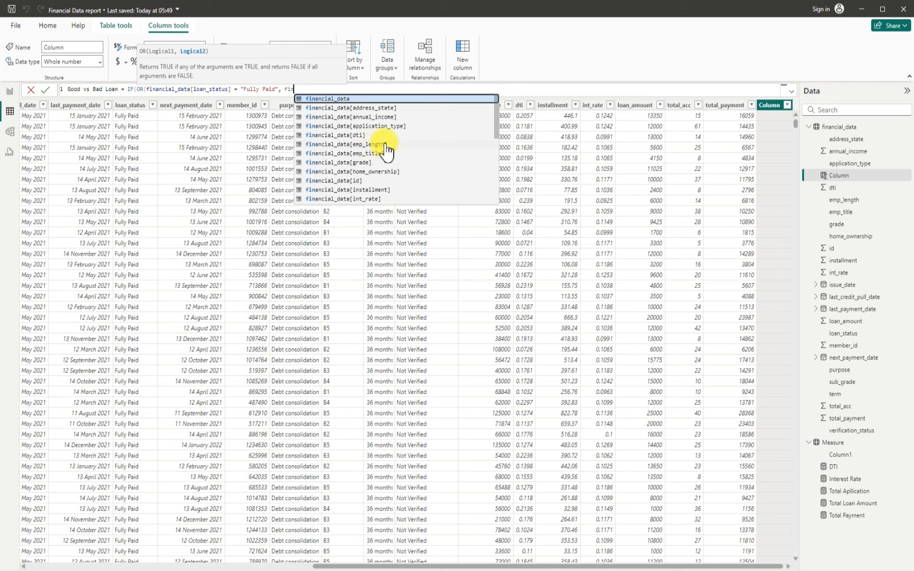
scroll(385, 154, down, 1)
scroll(385, 153, down, 1)
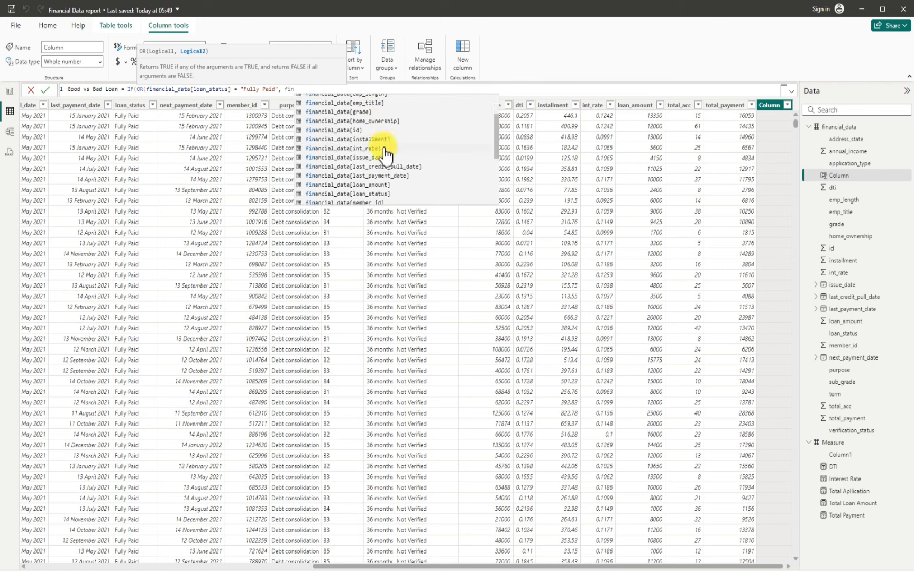
click(375, 188)
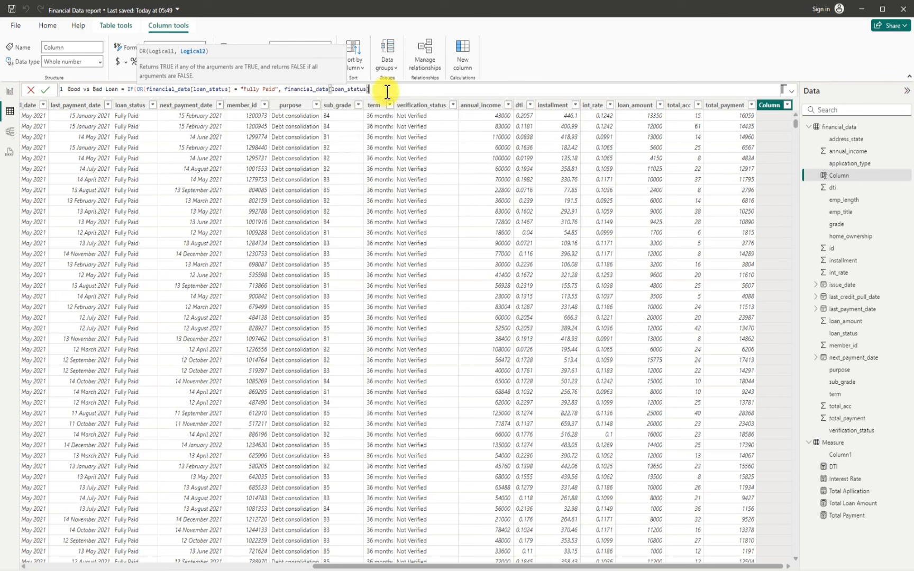
text(= "Current")
text())
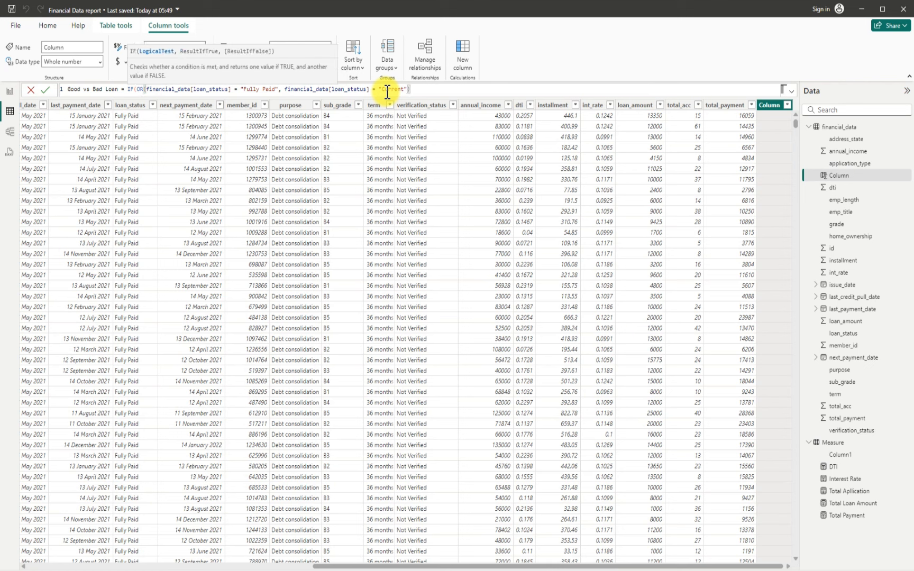
- Complete the IF formula with "Good Loan" as the true result and "Bad Loan" as the false result, and commit the column
text(,)
text("Good)
text(Loan)
text(",)
text("Bad)
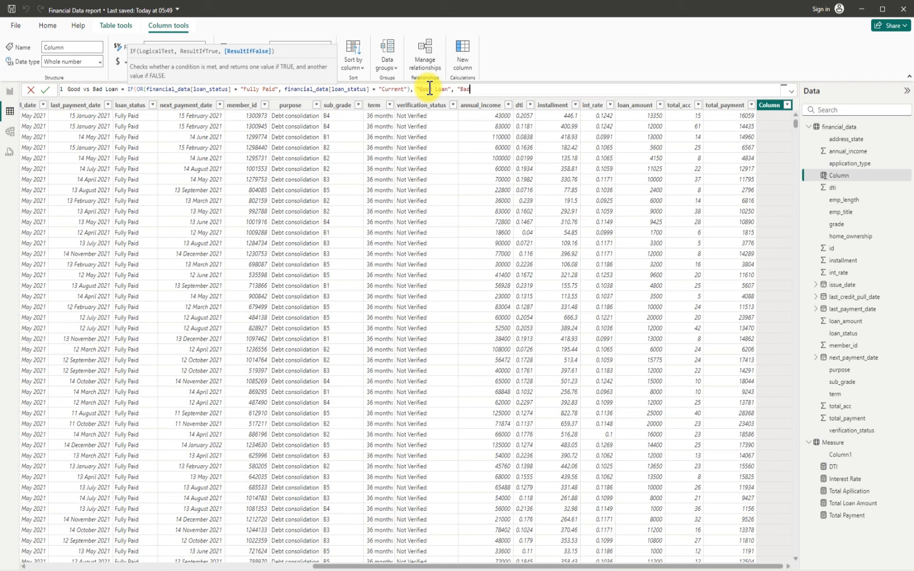
text( Loan"))
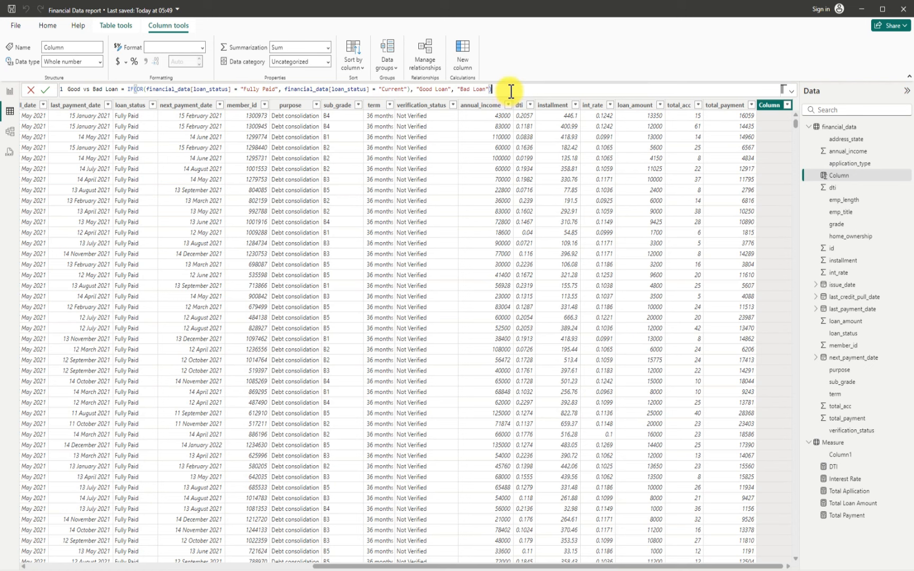
key(Return)
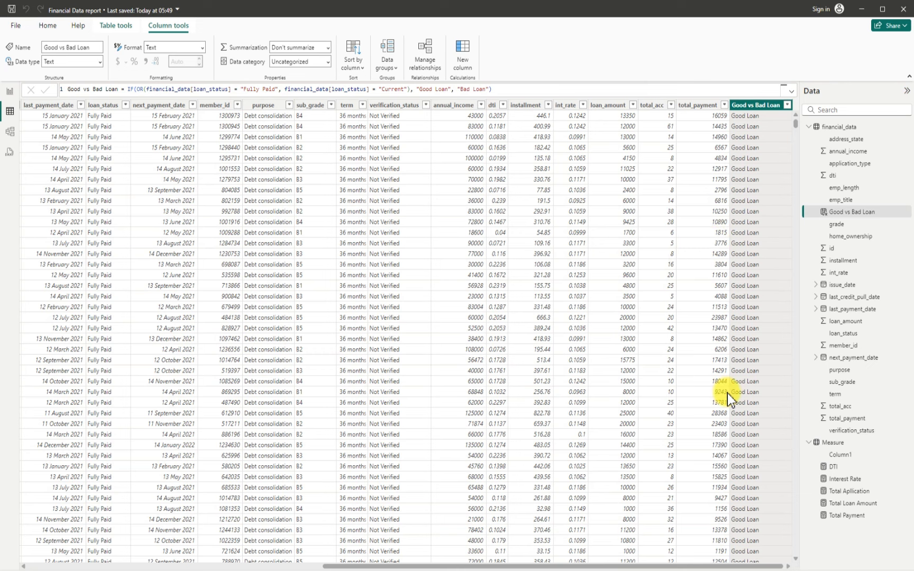
- Check the Good vs Bad Loan column against the loan_status values down the table's rows
scroll(722, 402, down, 9)
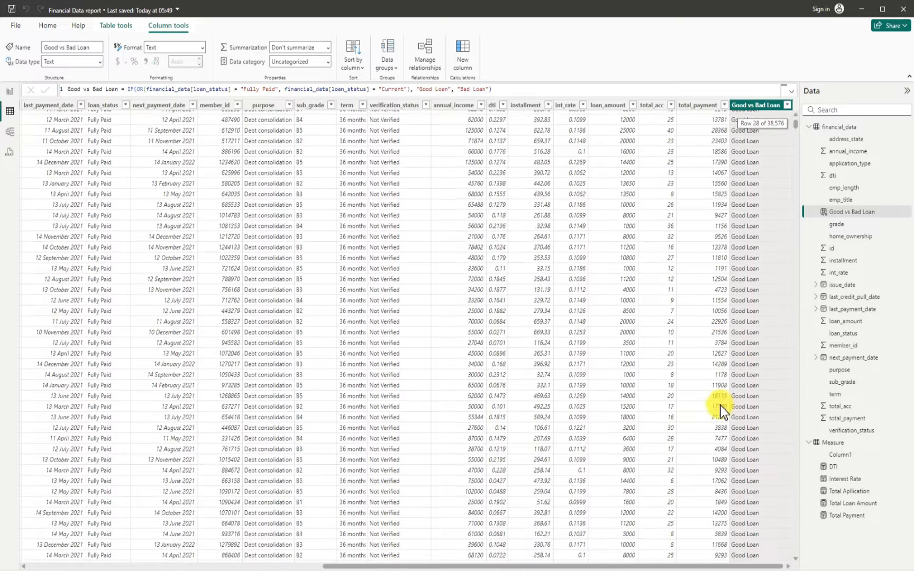
scroll(722, 410, down, 20)
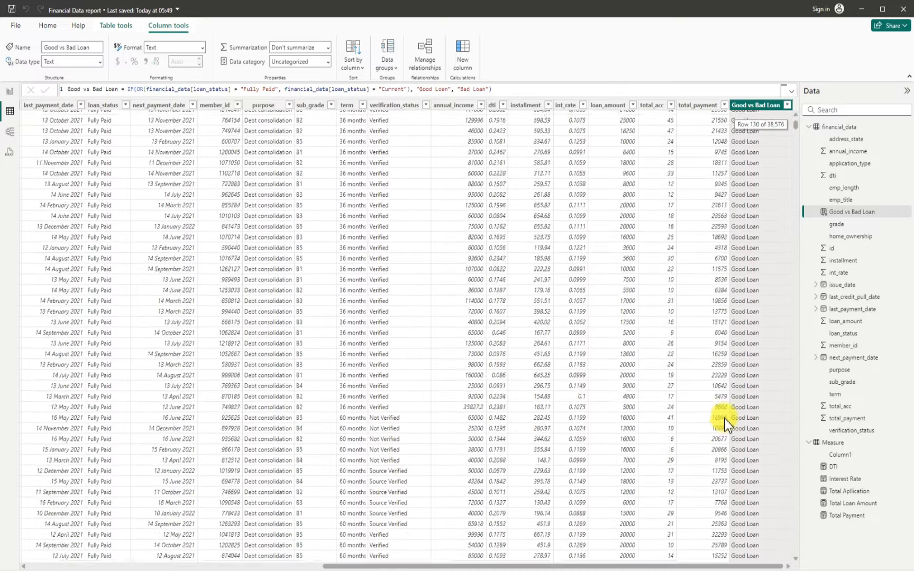
scroll(725, 426, down, 20)
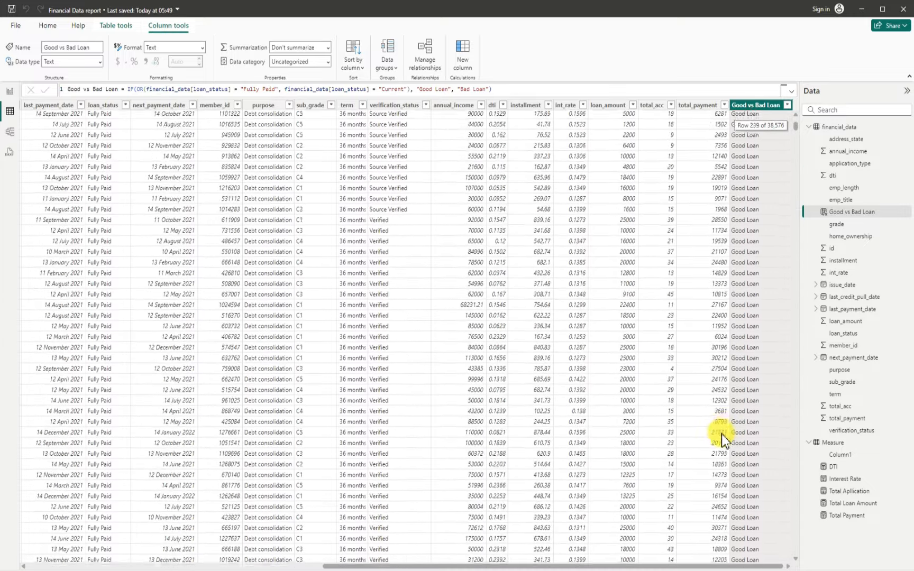
scroll(723, 436, down, 20)
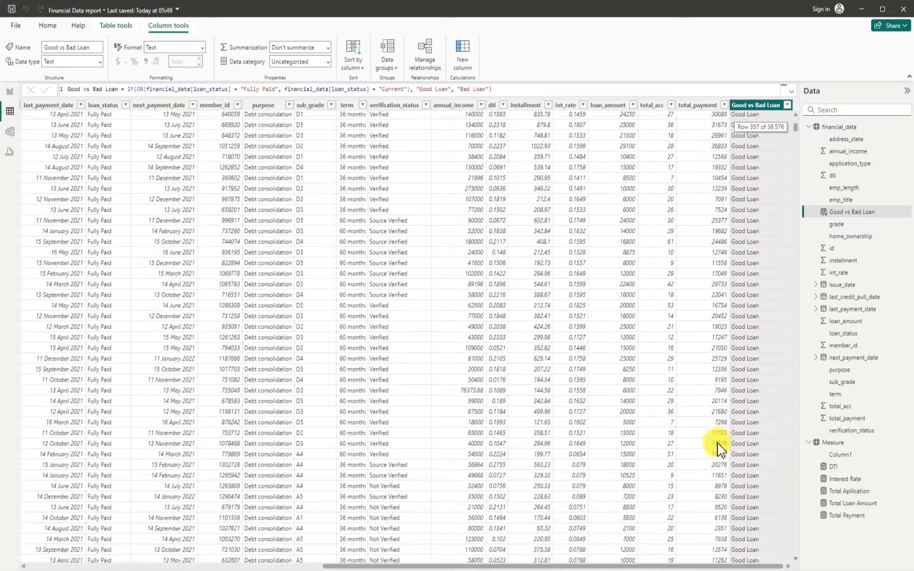
scroll(720, 452, down, 20)
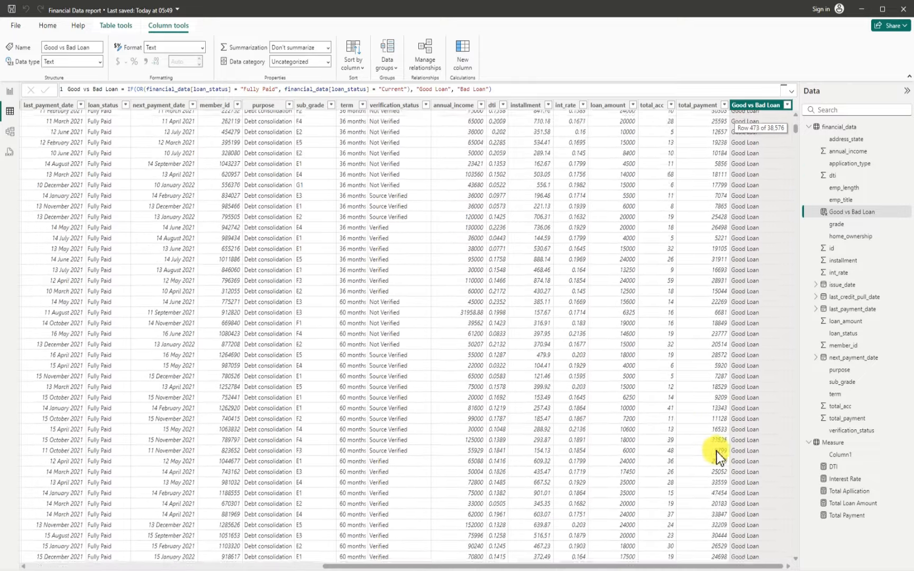
scroll(716, 454, down, 14)
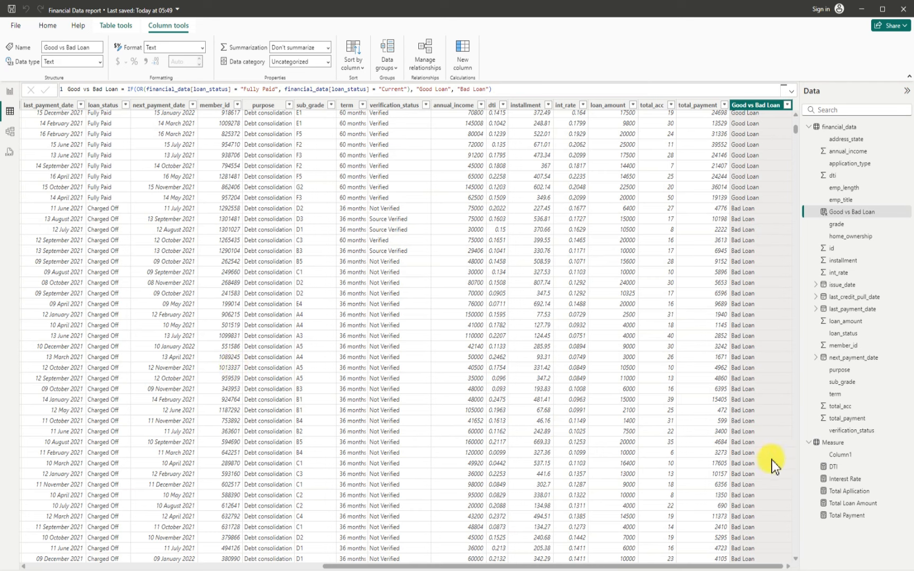
scroll(719, 462, down, 15)
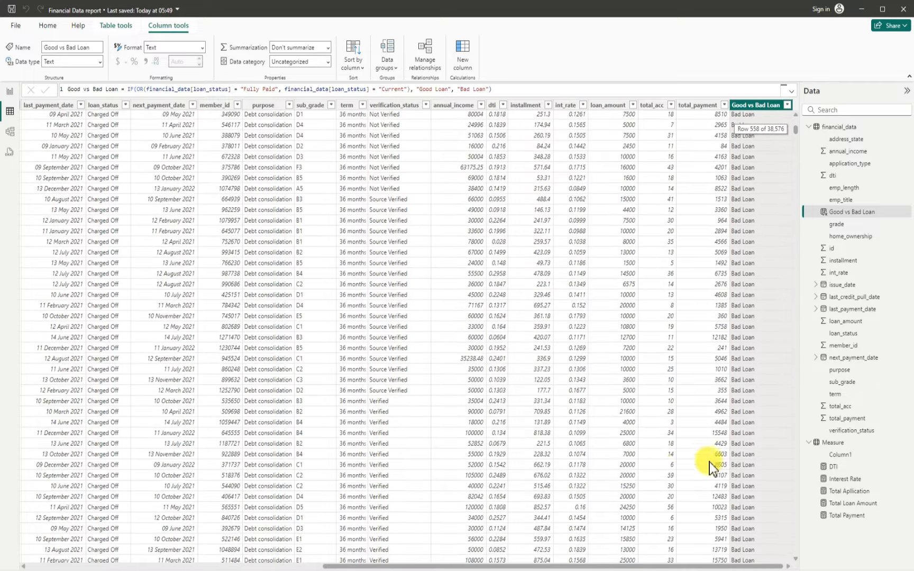
scroll(124, 407, down, 20)
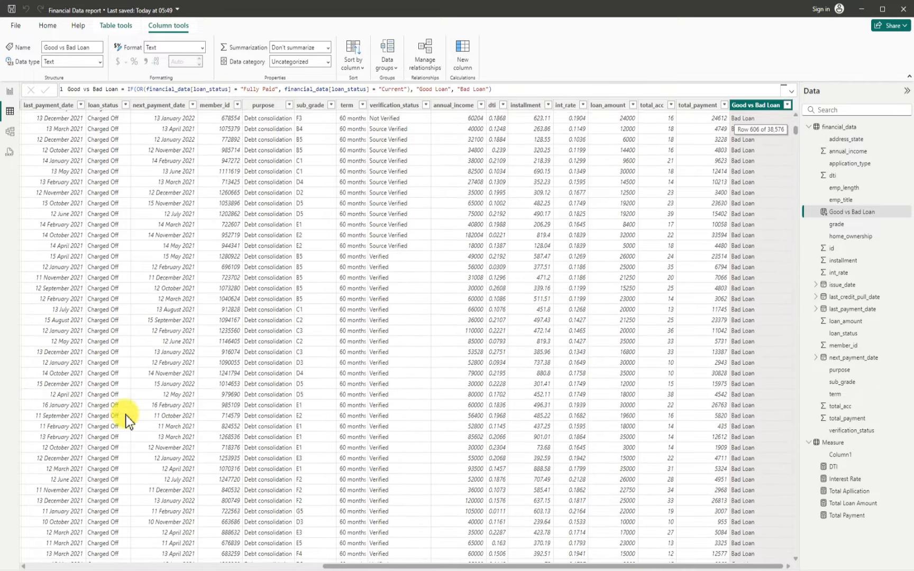
- Return from the data table to the report canvas and start a Good Loan measure in the Measure table with the CALCULATE function
scroll(128, 386, down, 5)
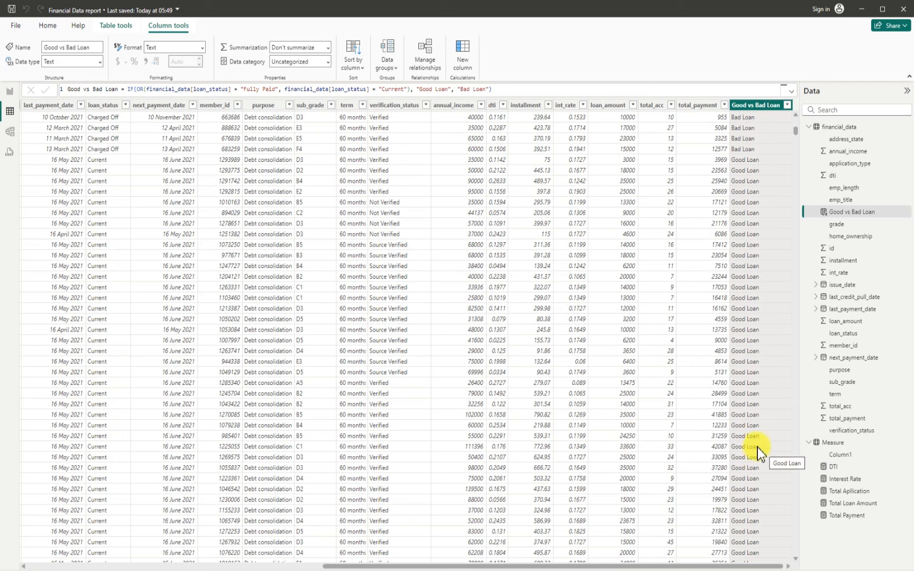
click(10, 93)
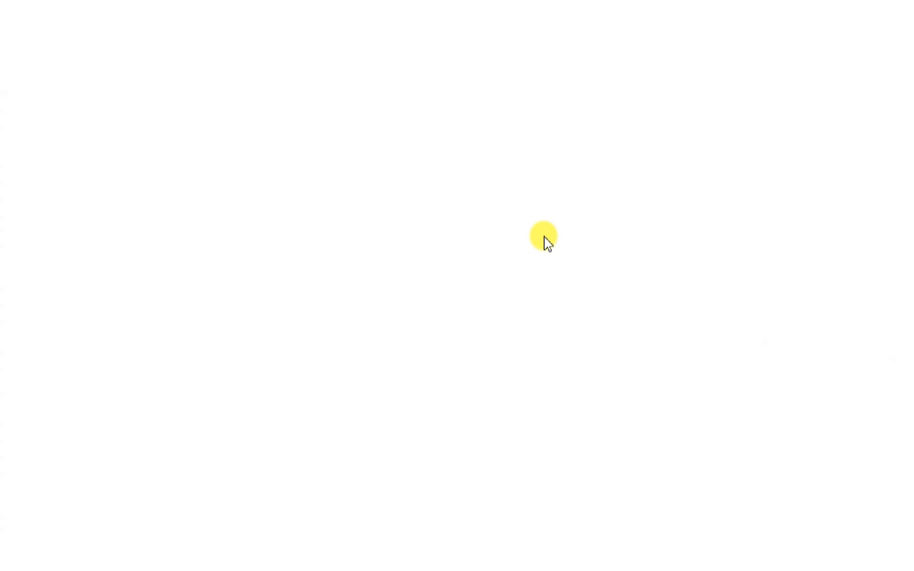
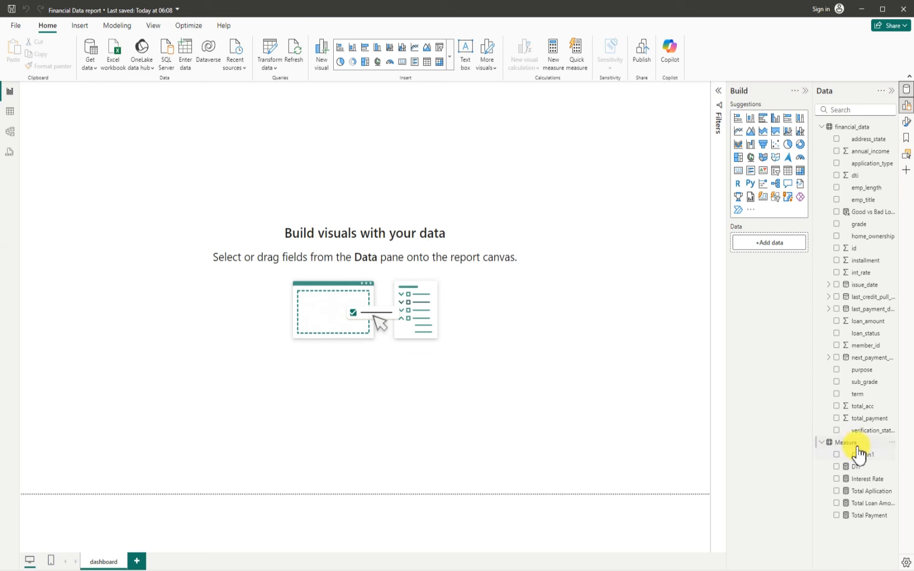
click(893, 448)
click(806, 284)
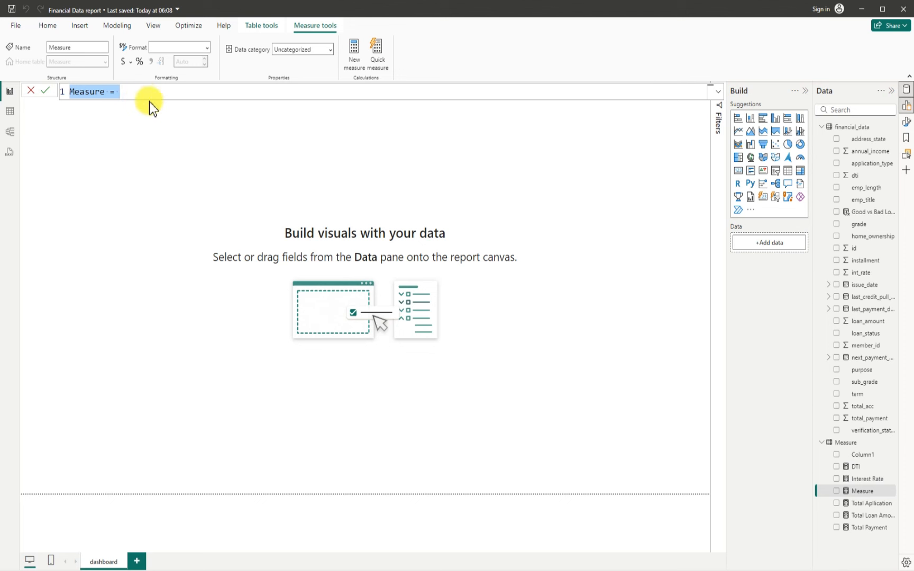
key(BackSpace)
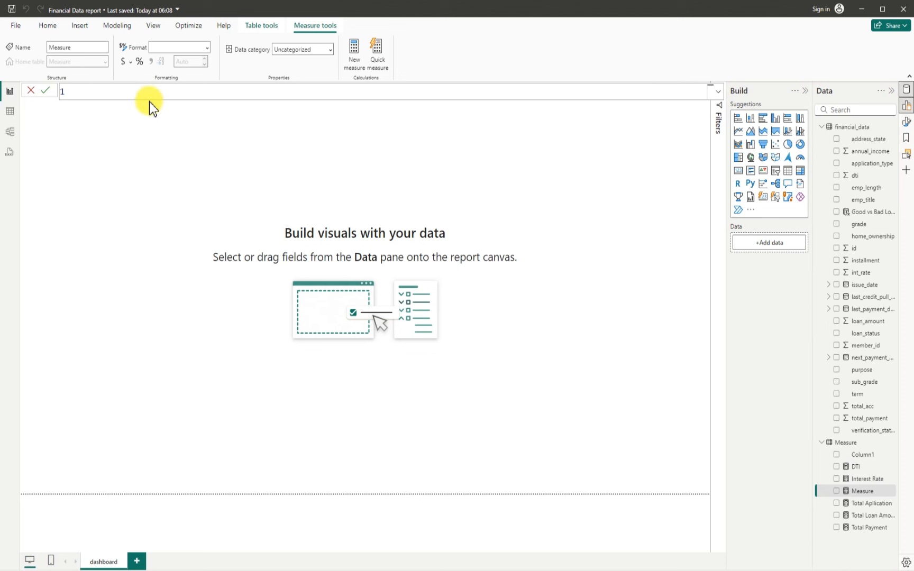
text(Good Loan = cla)
key(BackSpace)
key(BackSpace)
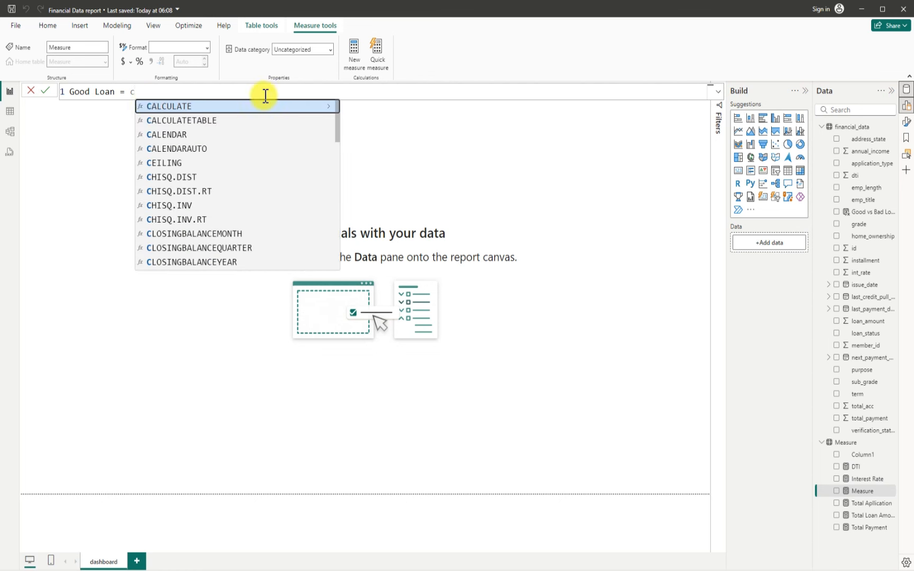
key(Tab)
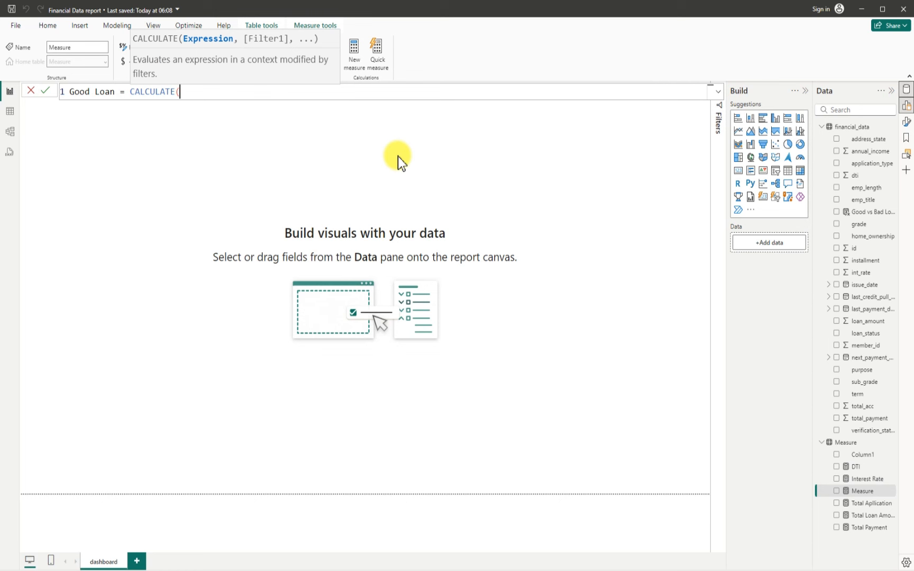
- Enter the [Total Payment] measure as the expression argument of the CALCULATE function
text(tota)
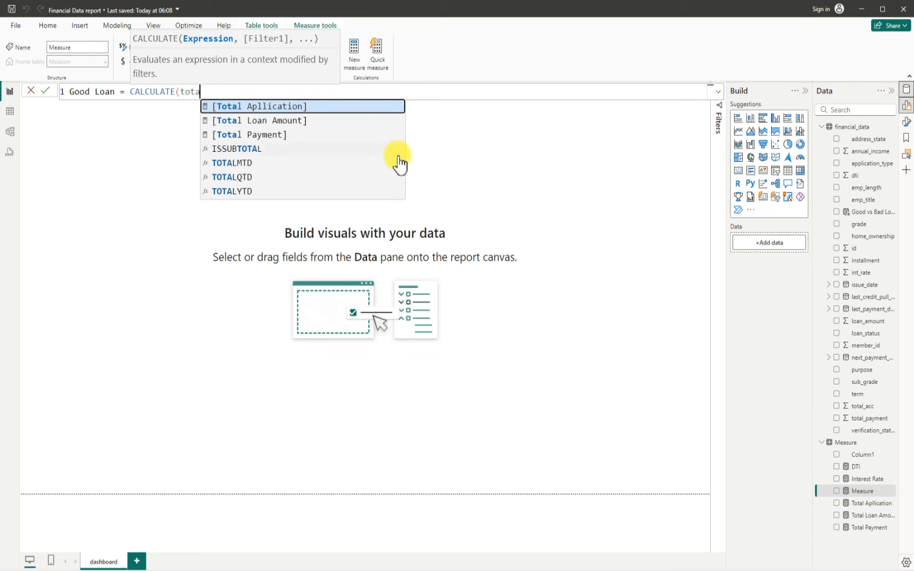
text(l)
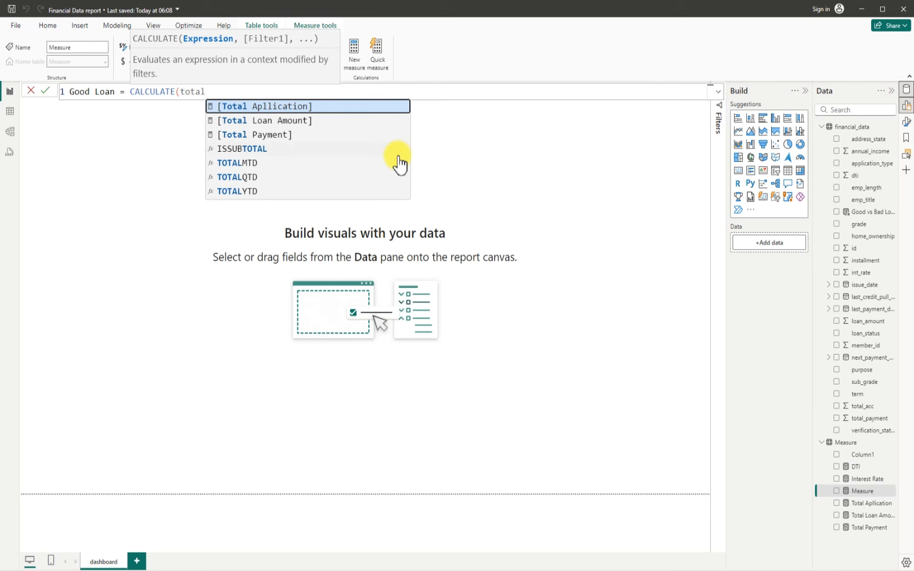
click(281, 135)
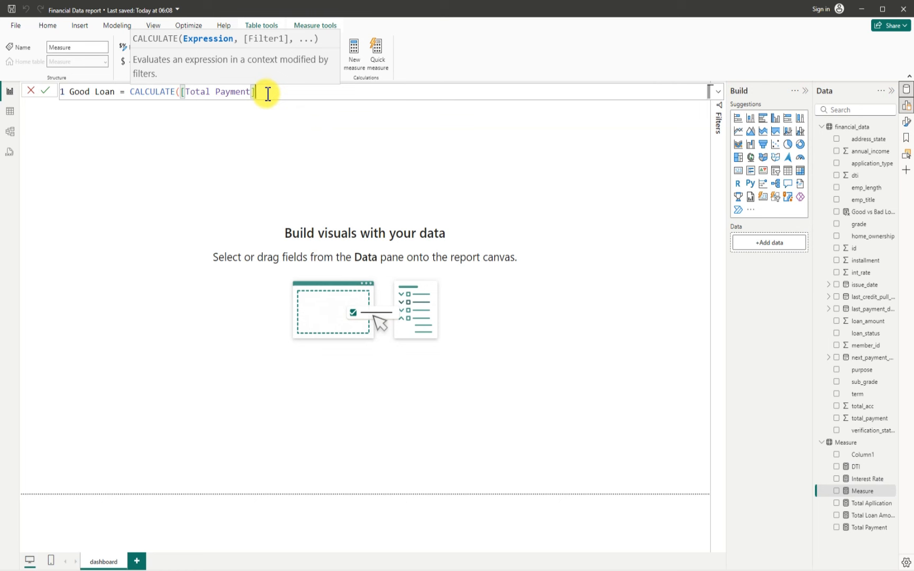
text(, )
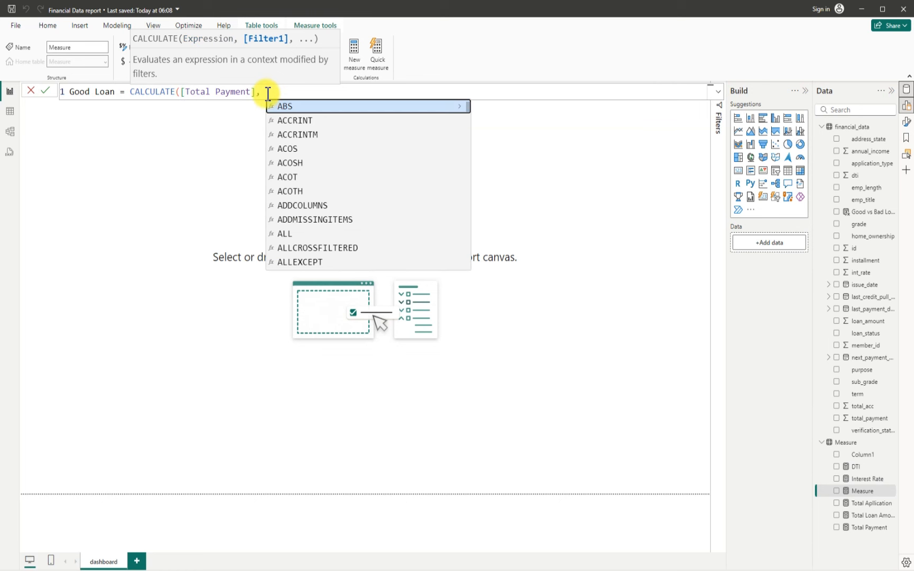
- Add the filter financial_data[loan_status] = "Good Loan", close the CALCULATE function and commit the Good Loan measure
text(loan)
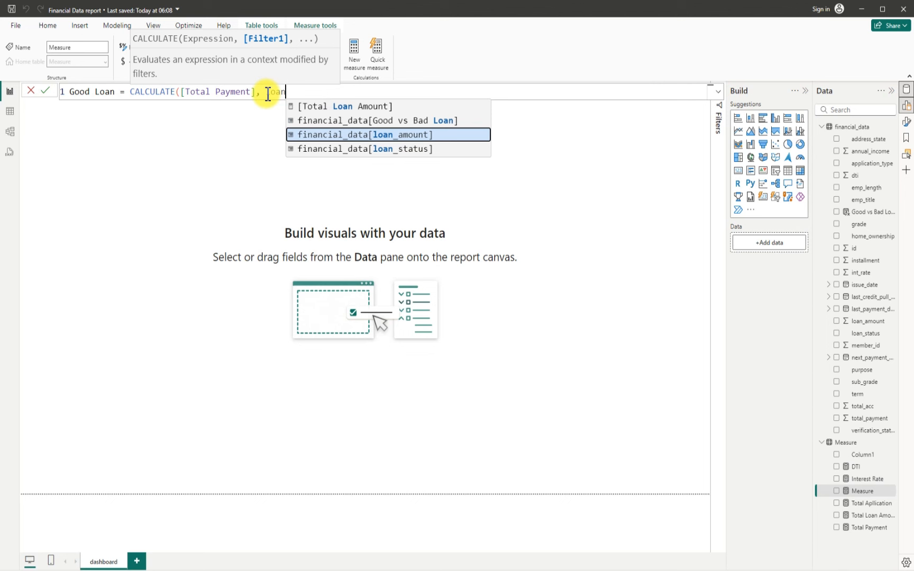
click(327, 149)
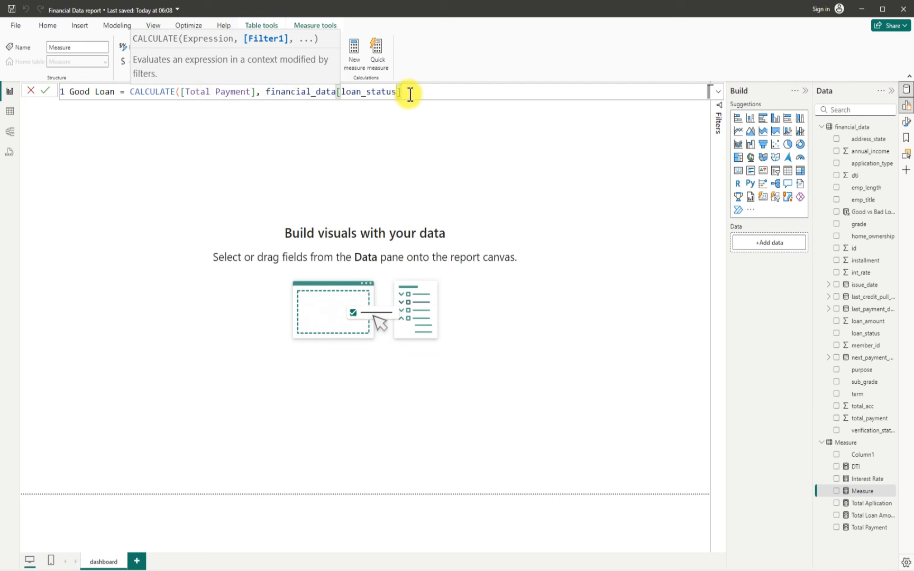
text(=)
text("Goad)
key(BackSpace)
key(BackSpace)
text(od Loan"))
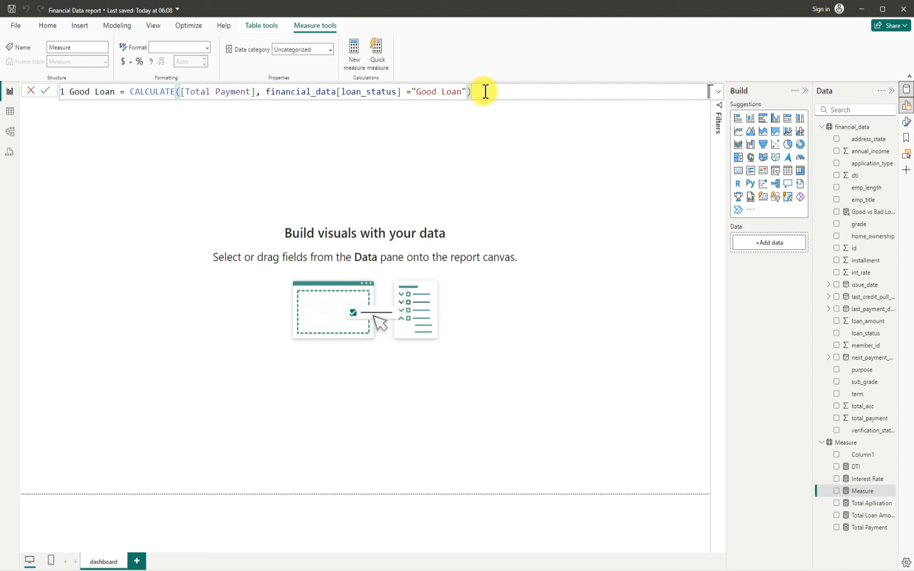
key(Return)
- Copy the whole Good Loan formula into a new measure in the Measure table, replacing the default text
click(473, 92)
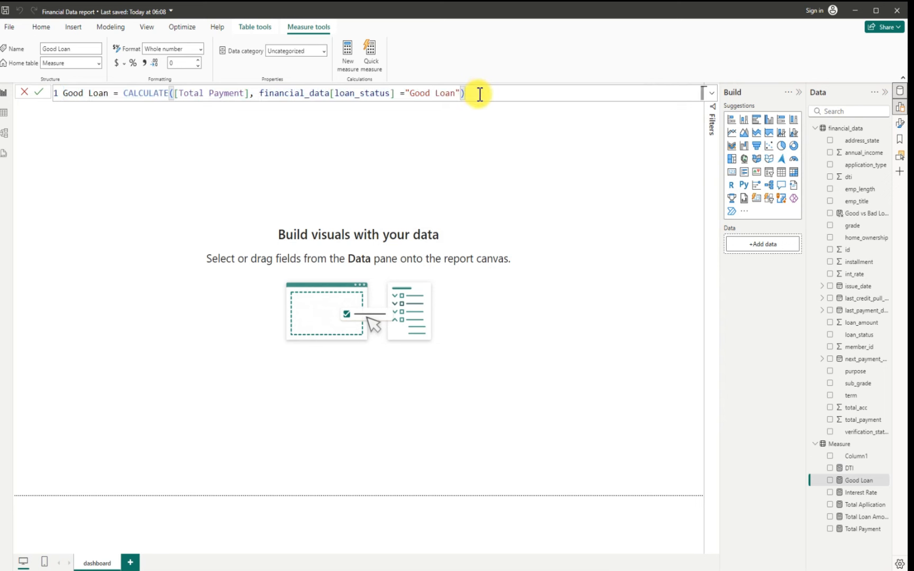
drag(476, 93, 64, 90)
key(ctrl+c)
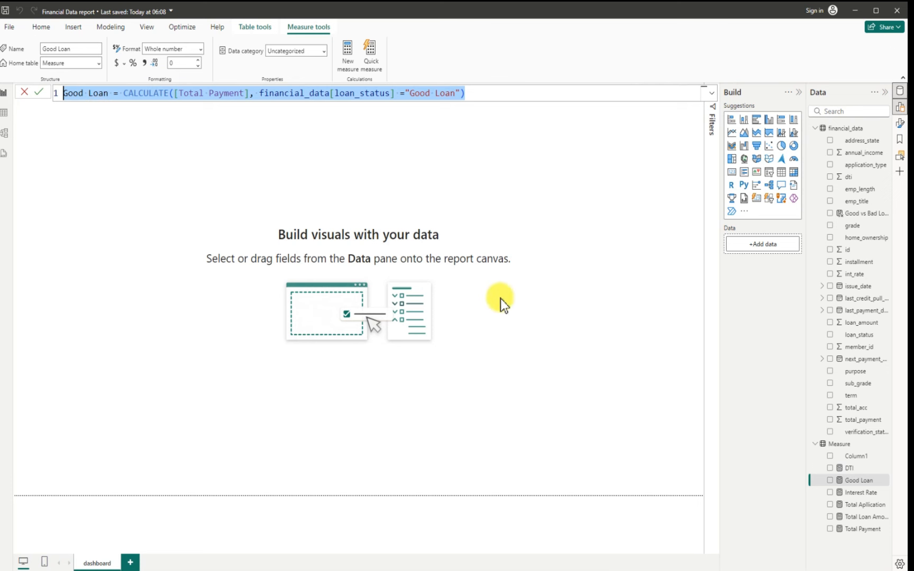
click(887, 446)
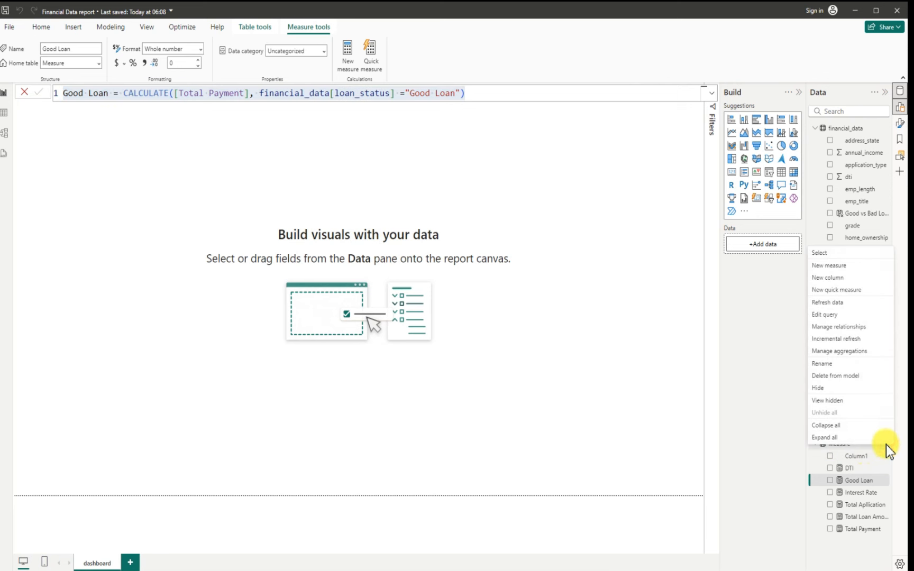
click(836, 265)
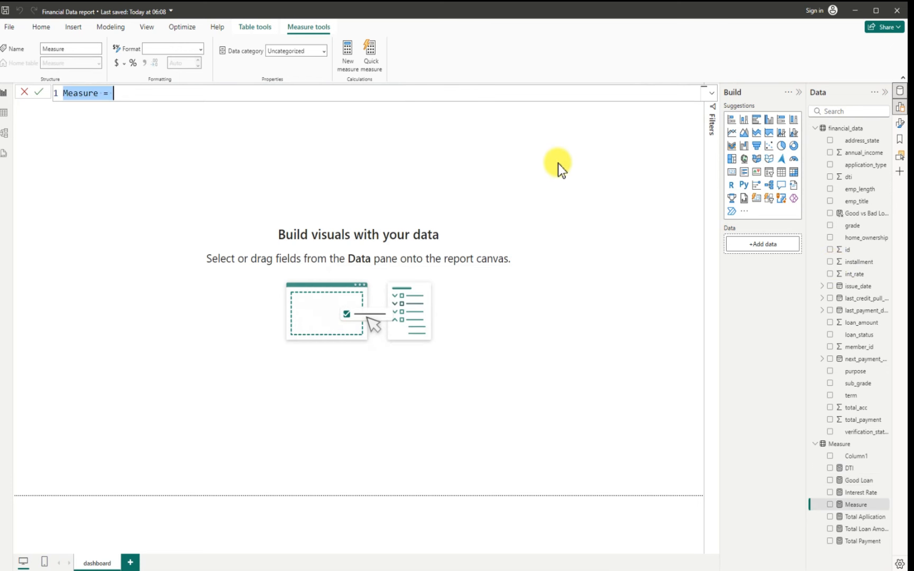
click(171, 110)
key(BackSpace)
key(ctrl+v)
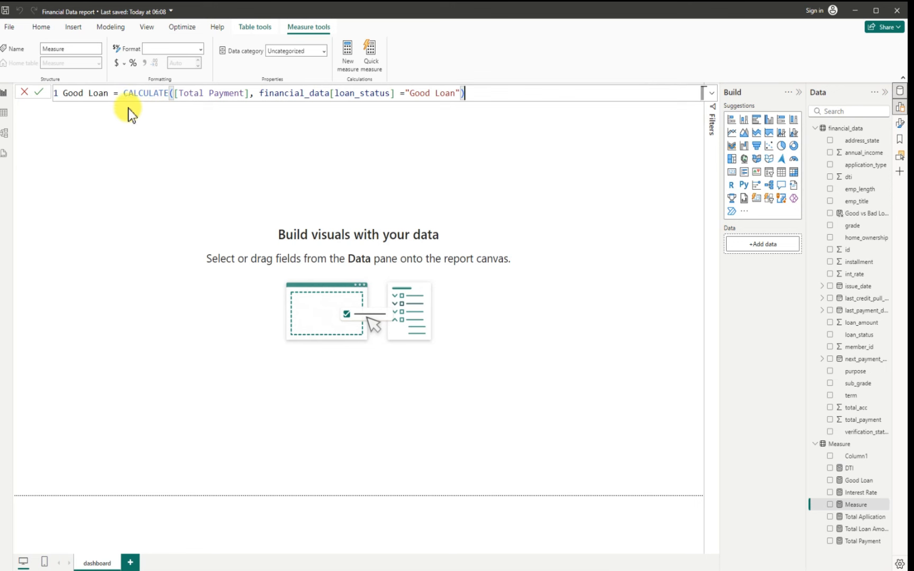
- Rename the copied measure Bad Loan, change its loan_status filter value to "Bad Loan", and commit it
double_click(82, 94)
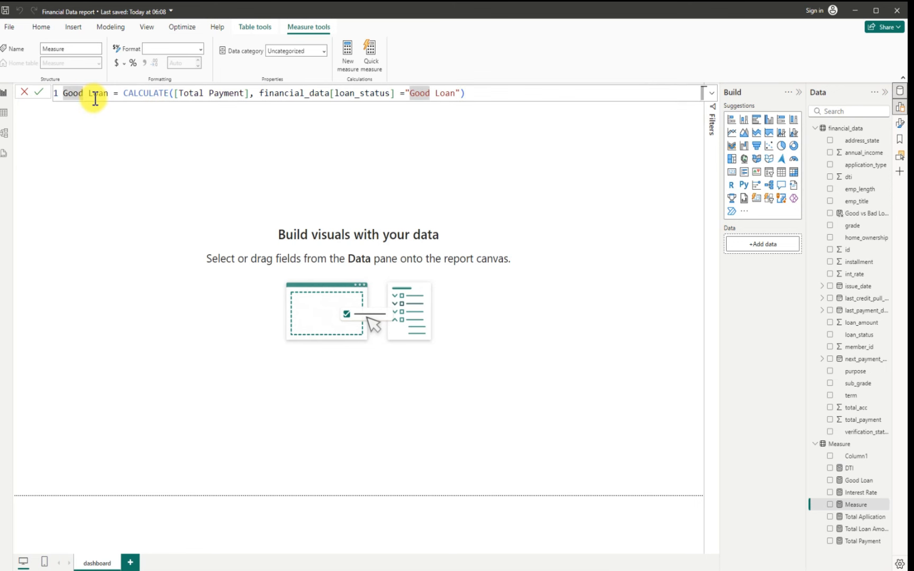
key(BackSpace)
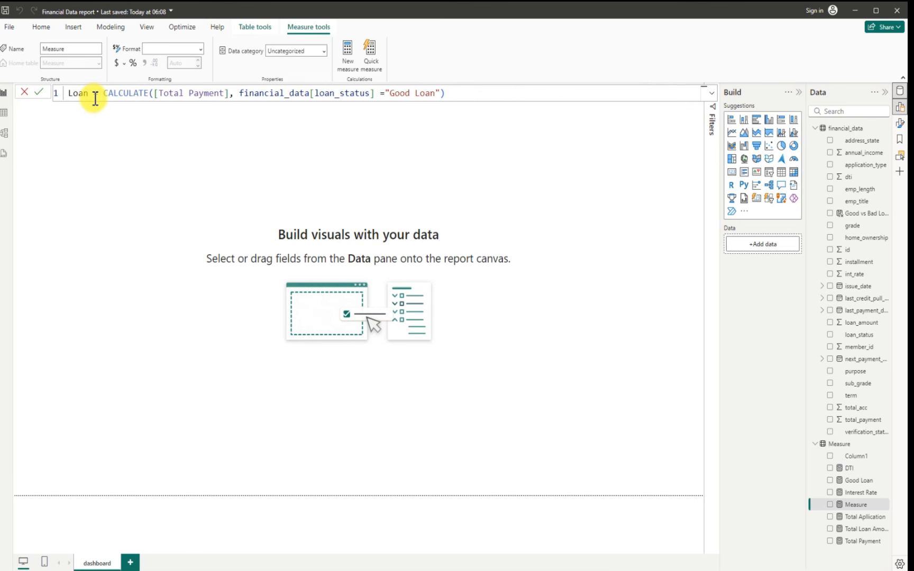
text(Bad)
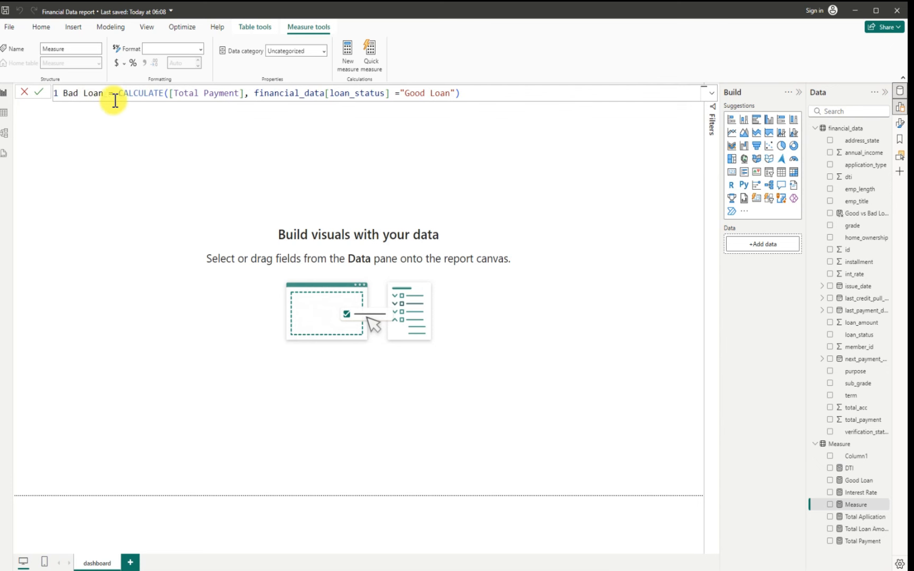
double_click(422, 93)
key(BackSpace)
text(Bad)
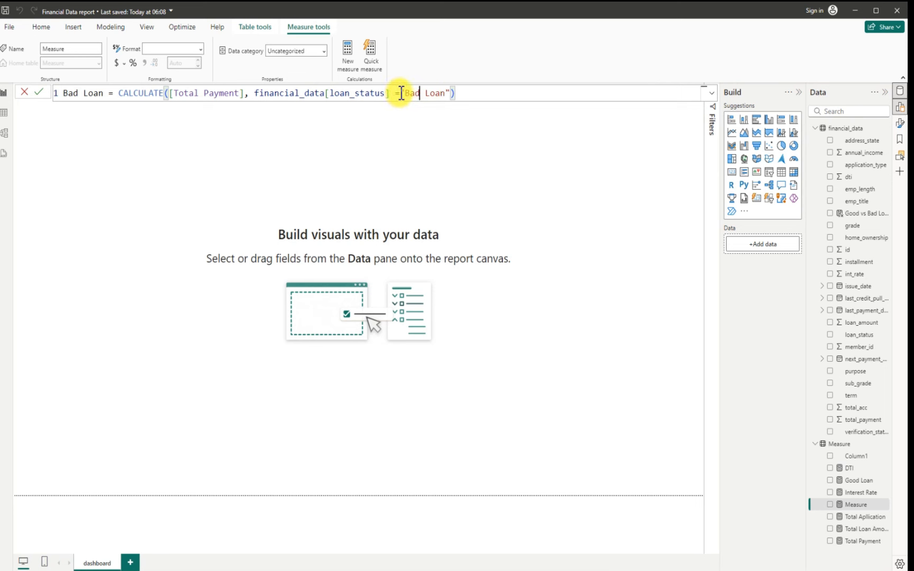
click(403, 94)
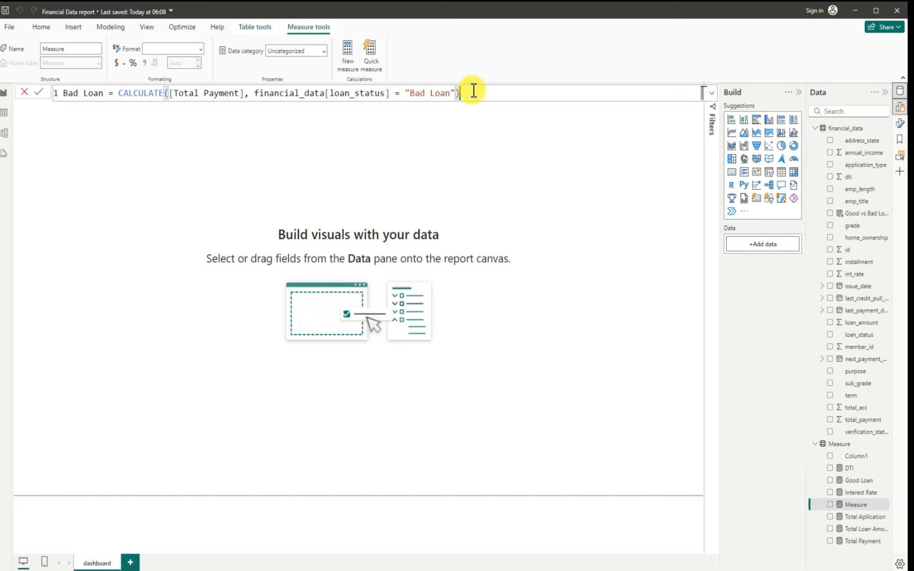
key(Return)
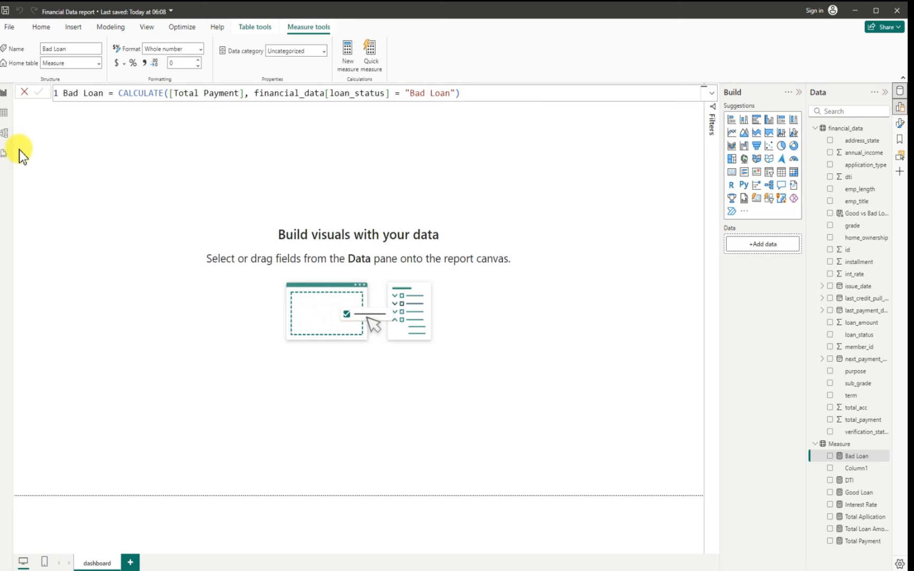
- Delete the Column1 column from the Measure table and save the report
click(885, 469)
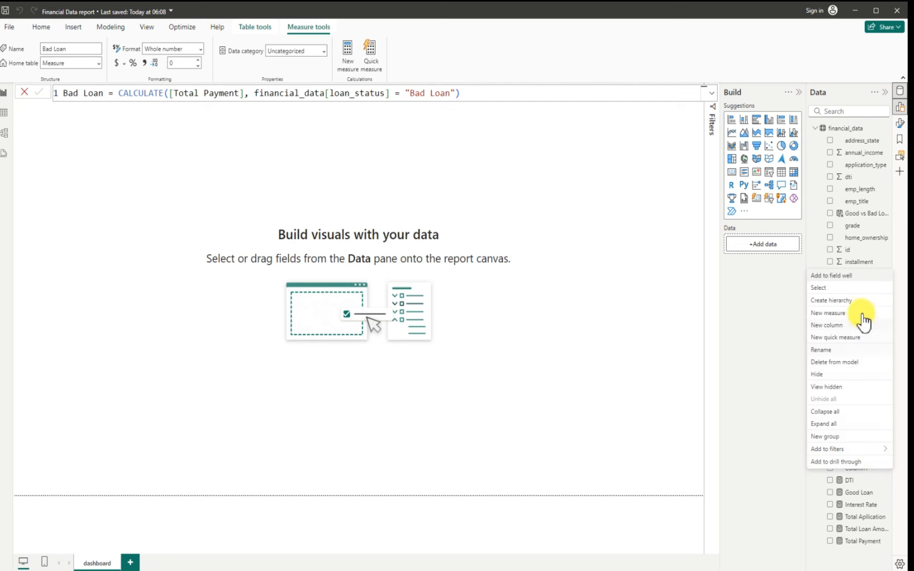
click(844, 364)
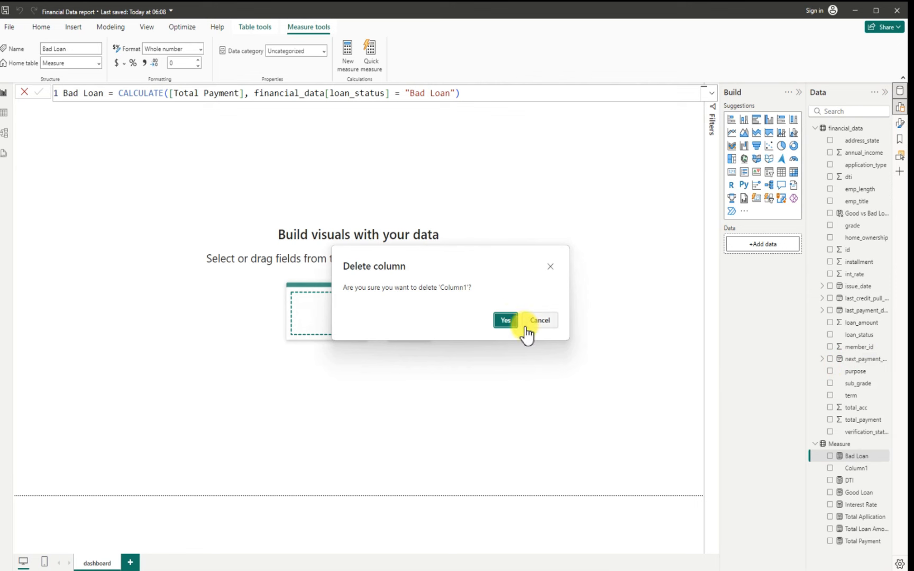
click(507, 321)
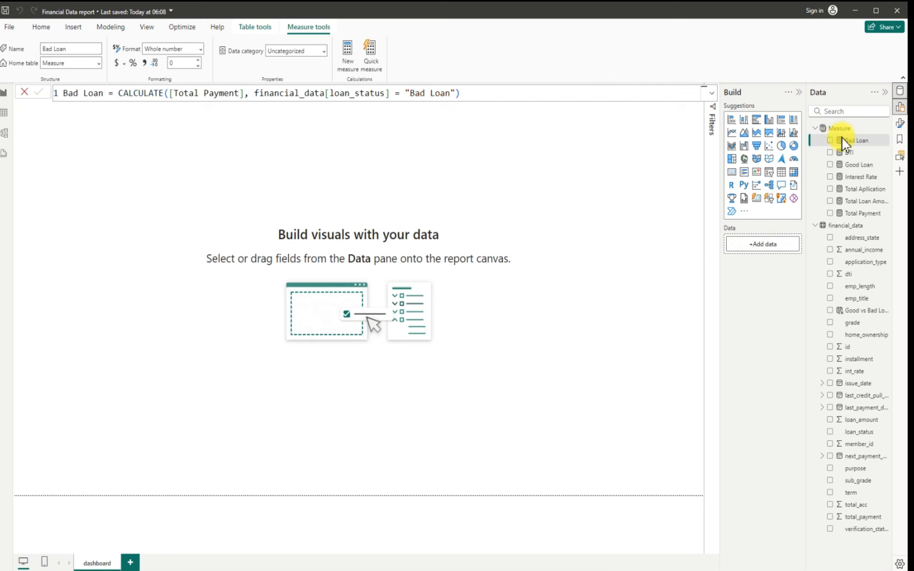
key(ctrl+s)
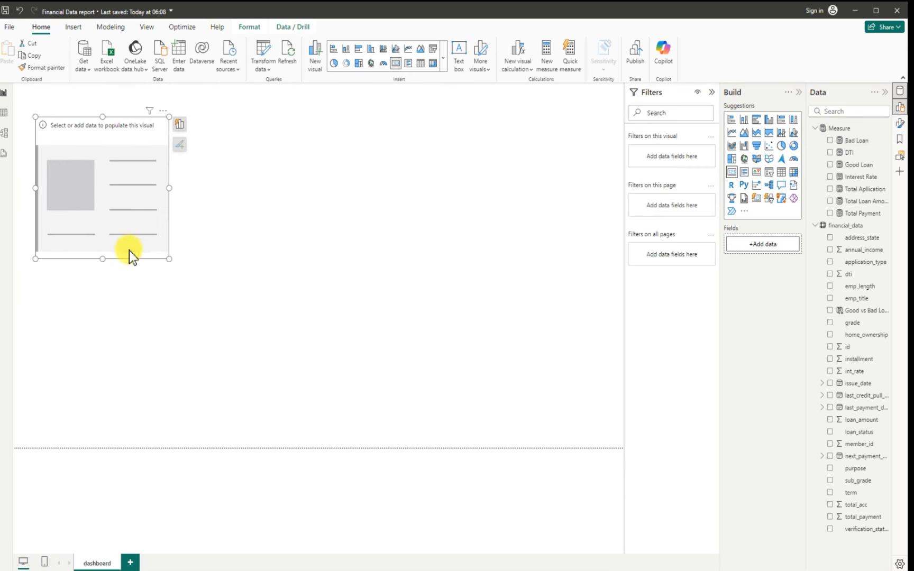
- Shrink the empty card visual in both height and width to a small tile in the dashboard page's upper-left area
drag(101, 260, 96, 215)
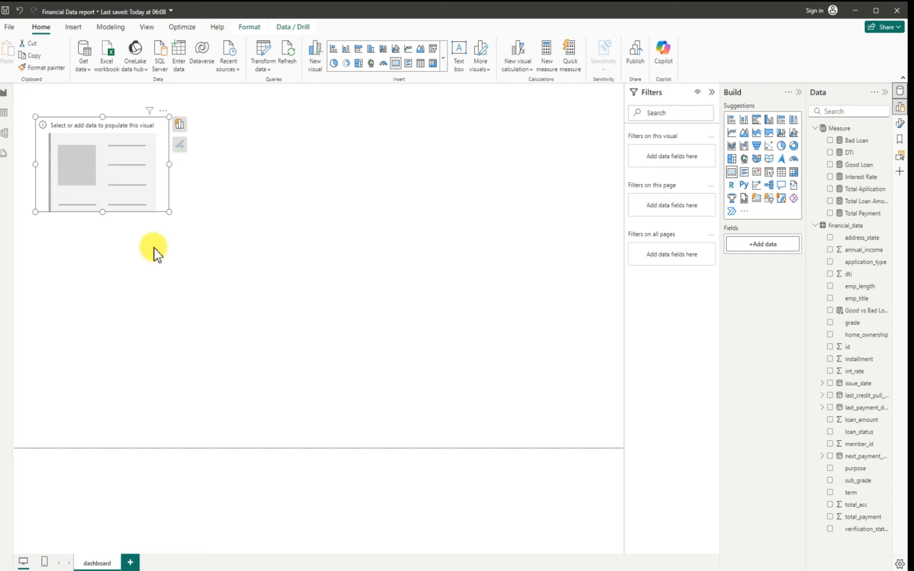
drag(170, 163, 122, 155)
drag(76, 214, 83, 163)
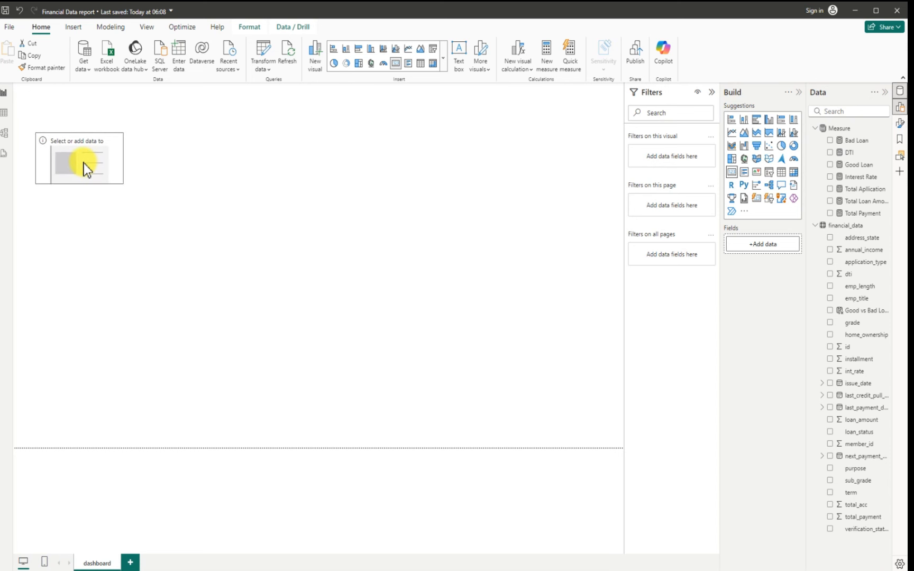
- Add the Total Payment measure to the card, then slightly adjust the card's size and position on the page
click(828, 216)
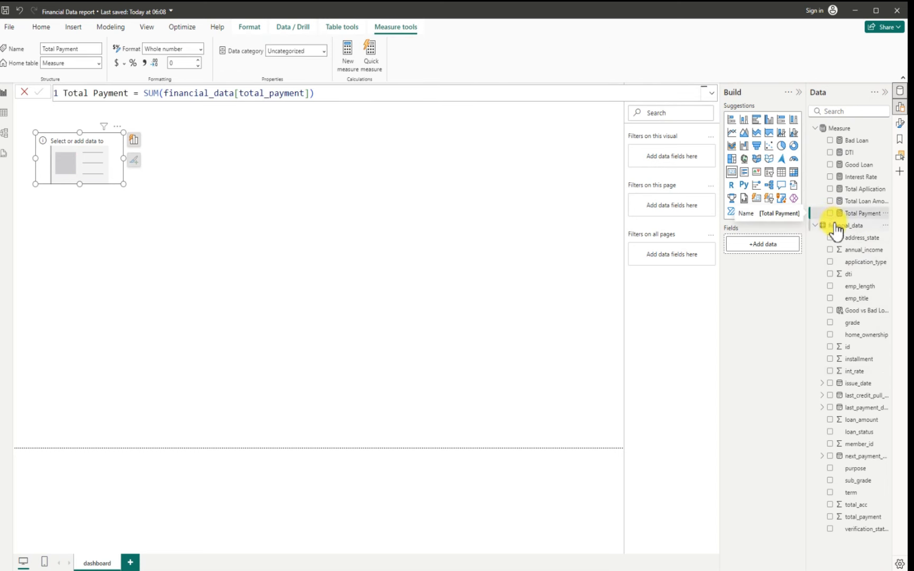
click(830, 213)
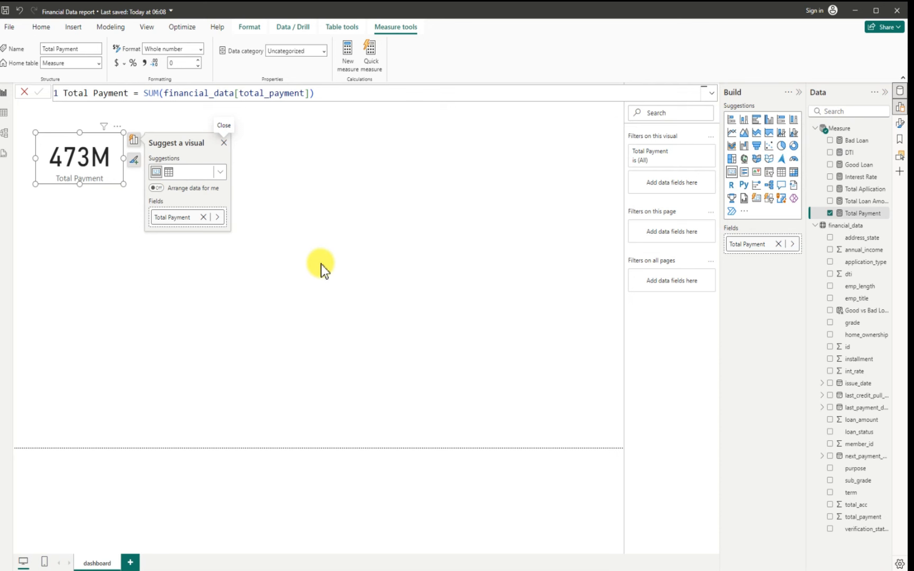
drag(122, 181, 120, 187)
click(107, 172)
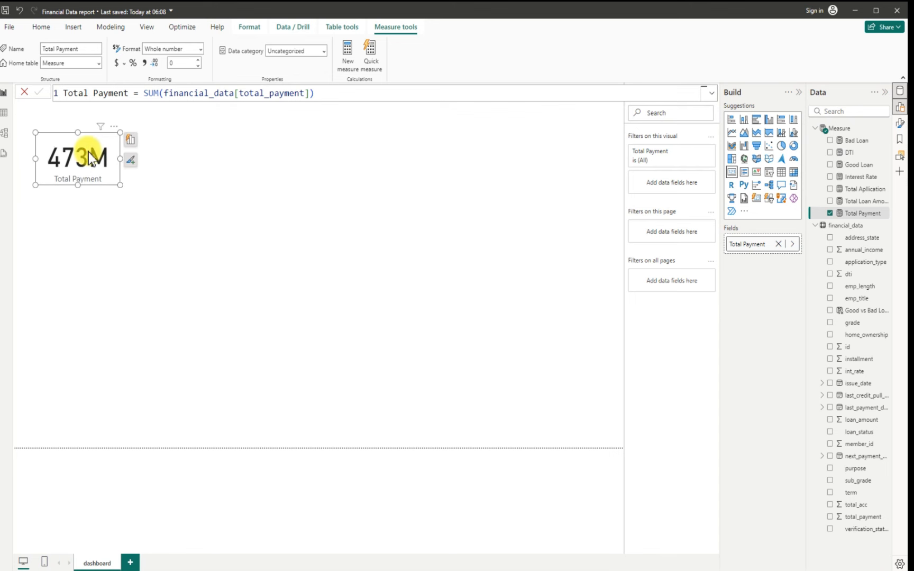
drag(90, 157, 96, 155)
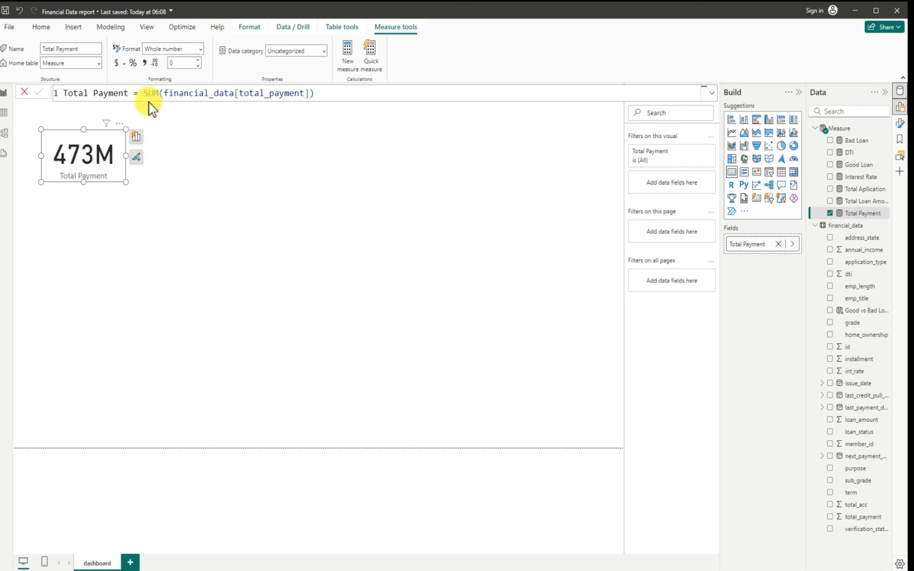
- Format the Total Payment measure as Euro (€ 123) currency and widen its card enough to fit the full value
click(124, 65)
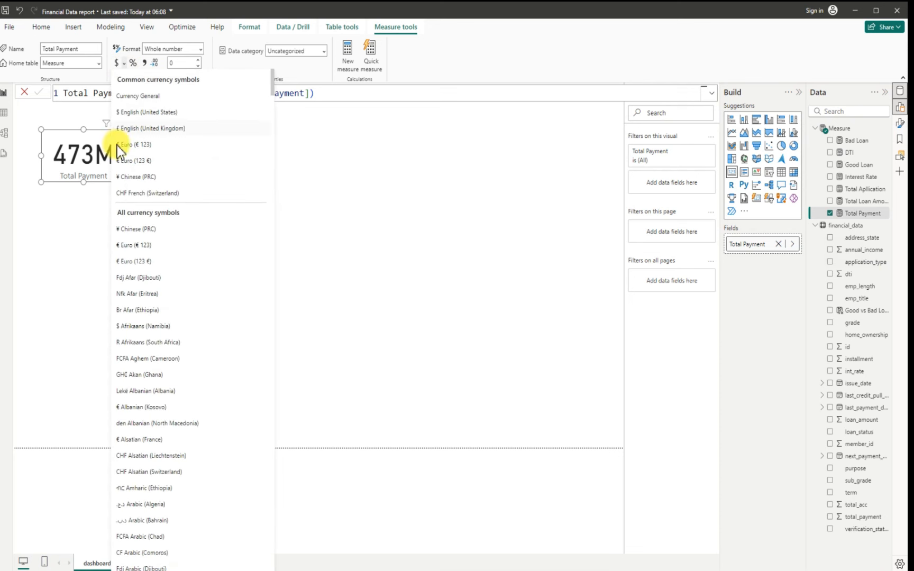
click(139, 248)
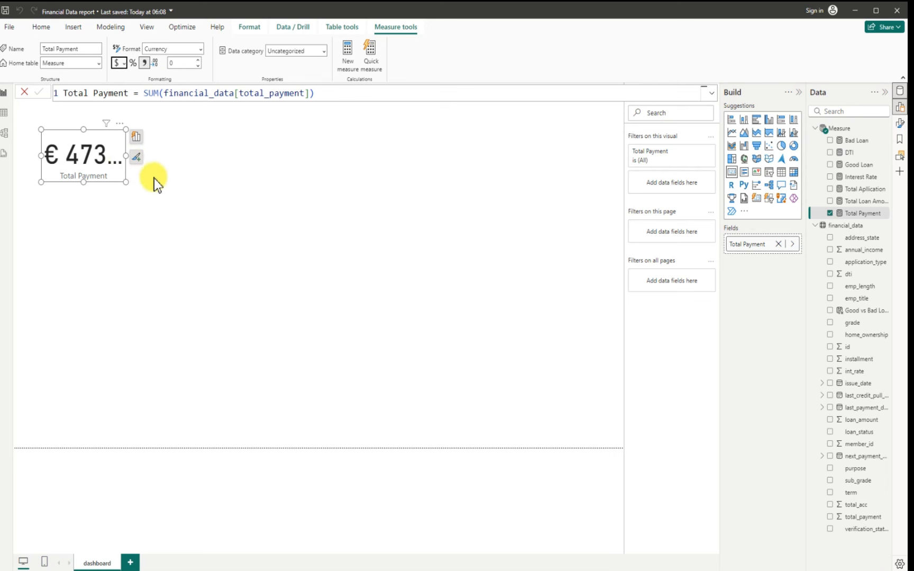
mouse_move(129, 158)
mouse_down()
mouse_move(153, 164)
mouse_move(138, 163)
mouse_up()
click(137, 167)
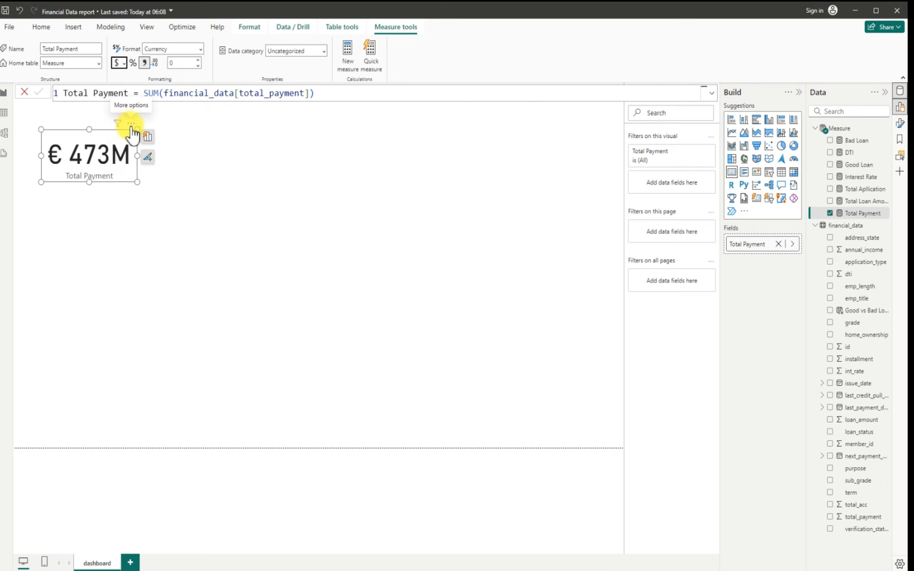
- Turn off the Total Payment card's background and enable a light grey visual border
click(131, 125)
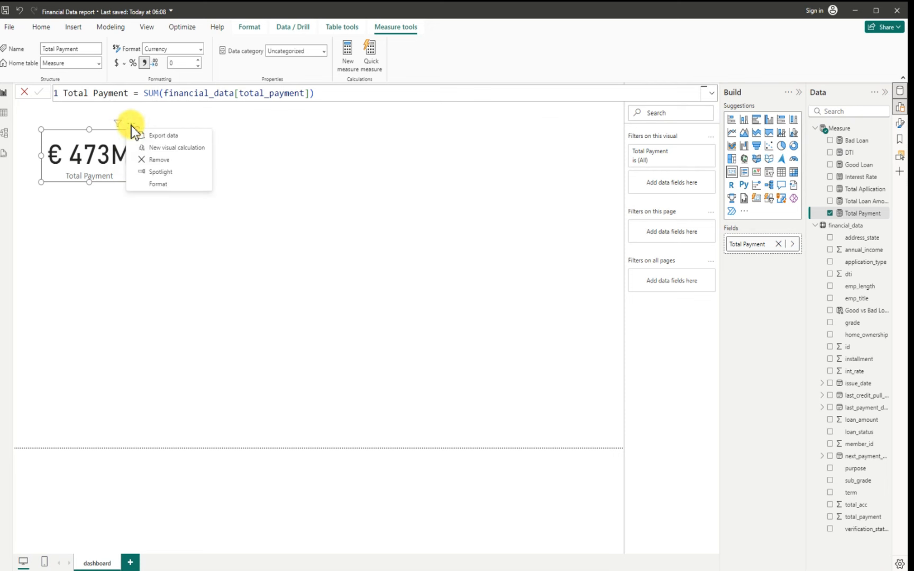
click(158, 185)
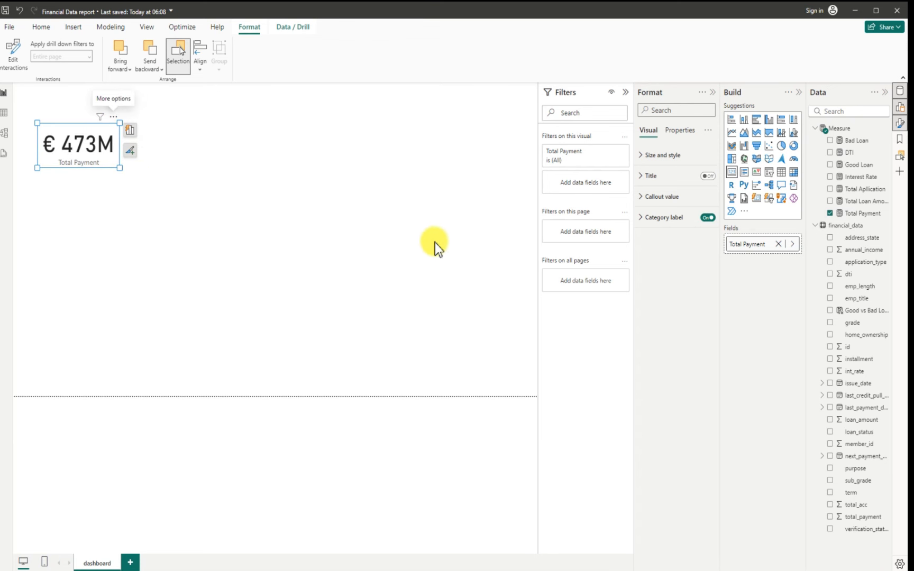
click(646, 157)
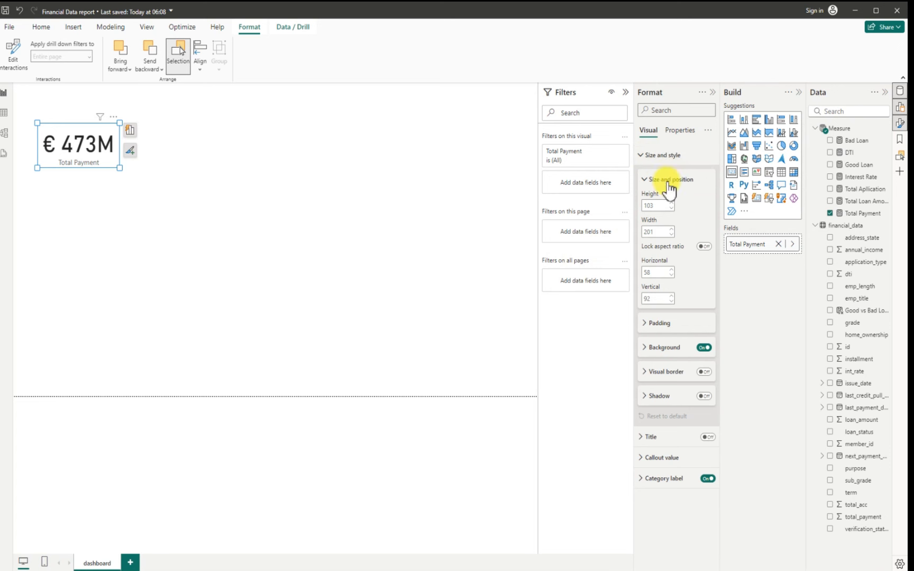
click(704, 347)
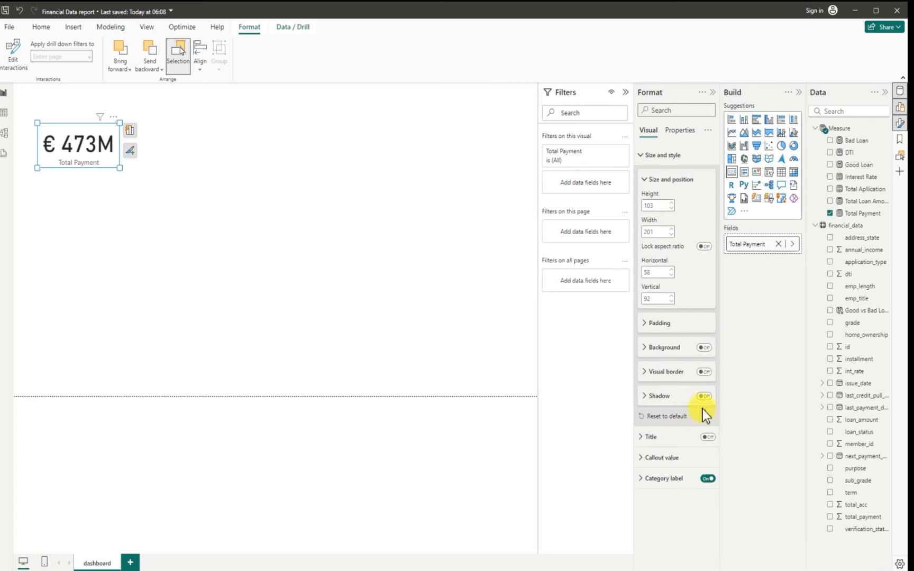
click(704, 372)
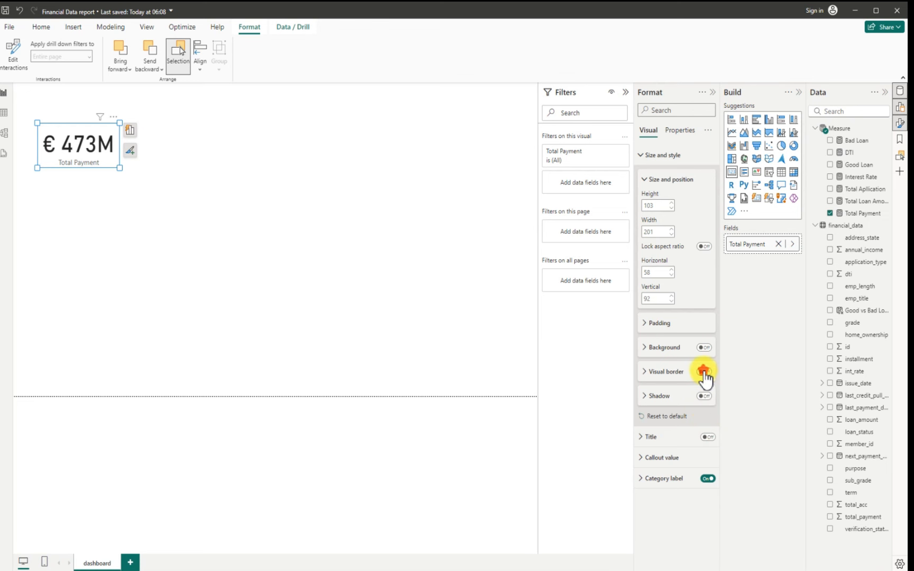
click(644, 372)
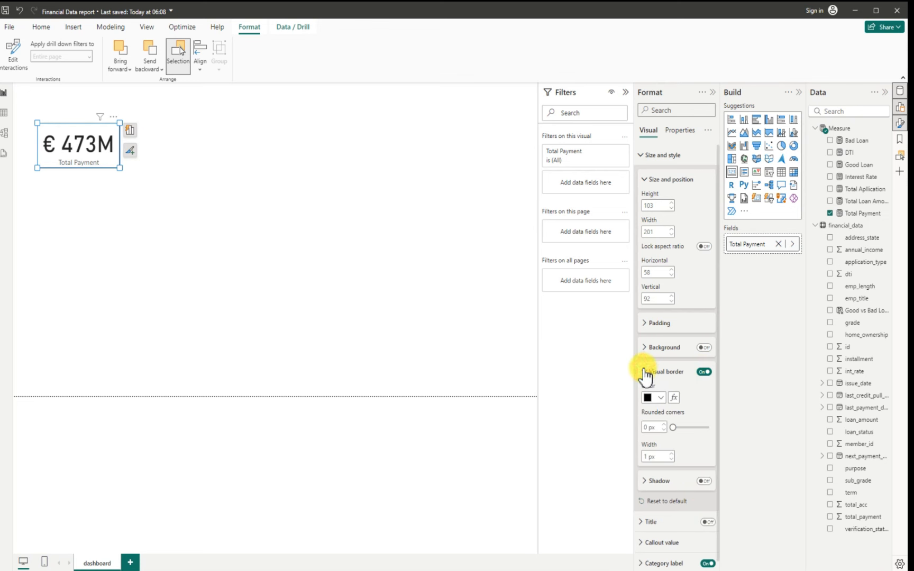
click(659, 400)
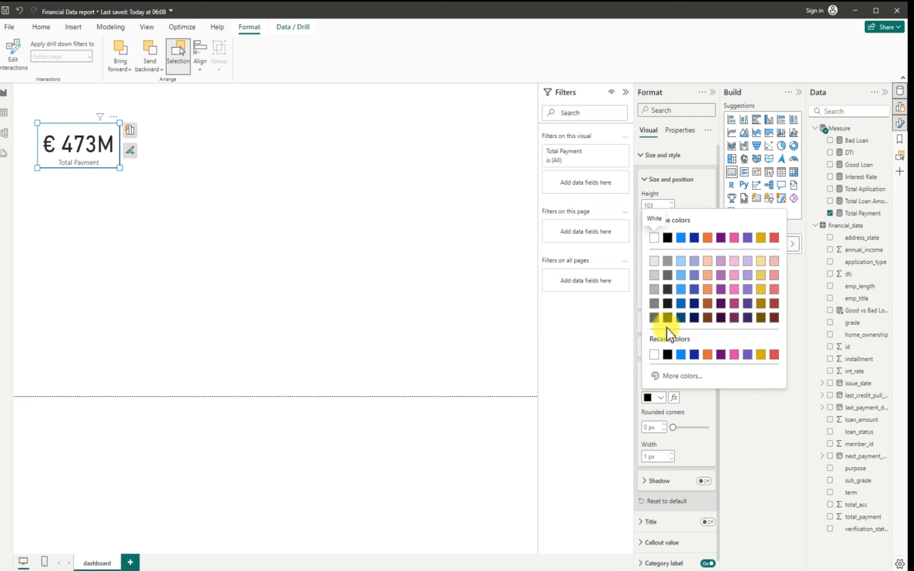
click(655, 275)
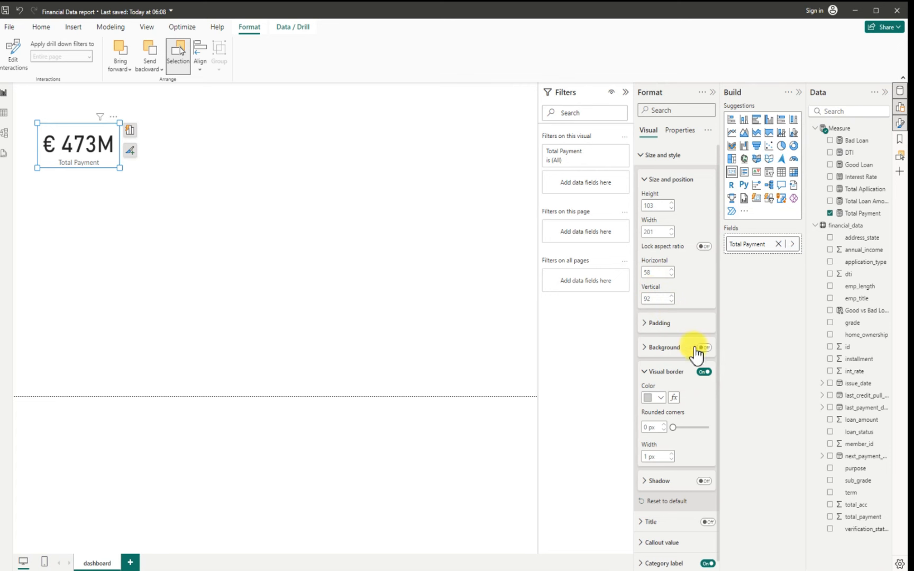
click(644, 373)
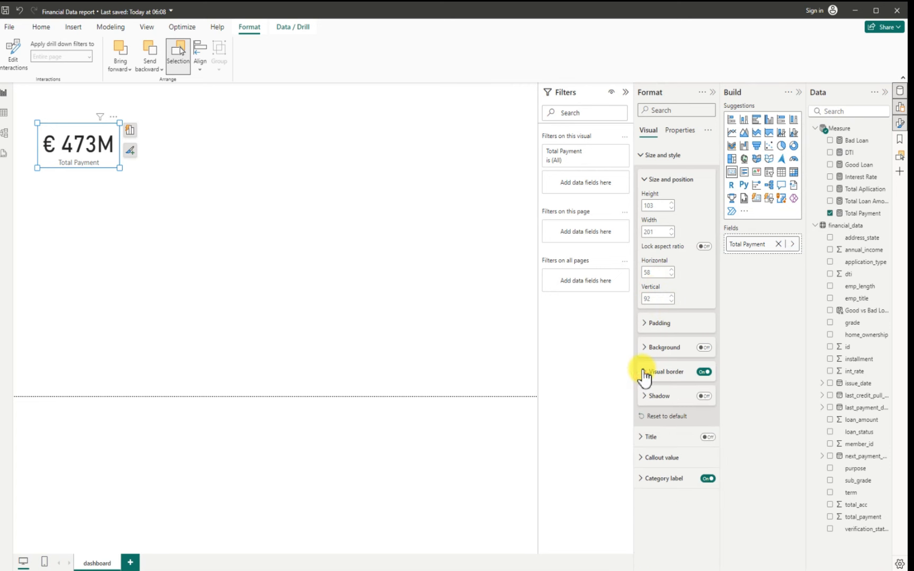
- Enable the card's shadow and set its position to Custom
click(702, 398)
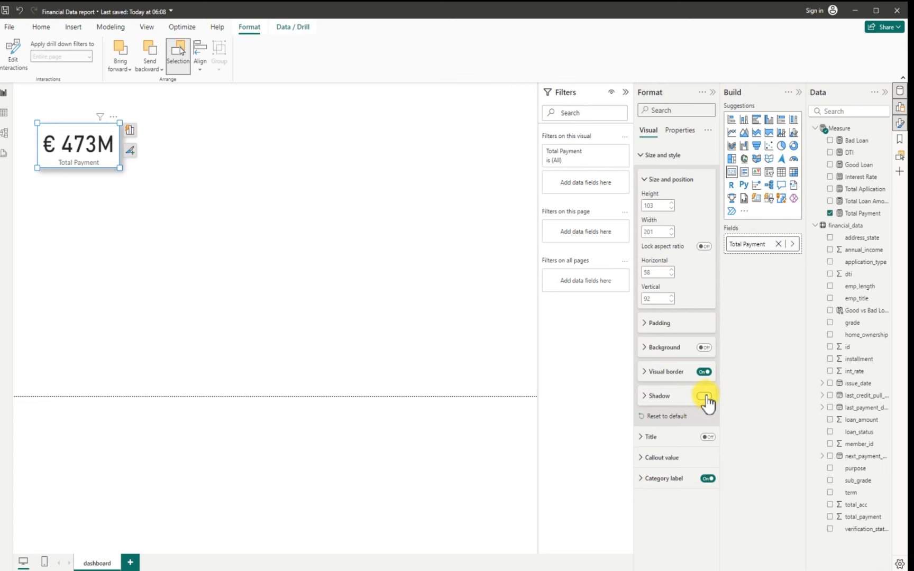
click(645, 396)
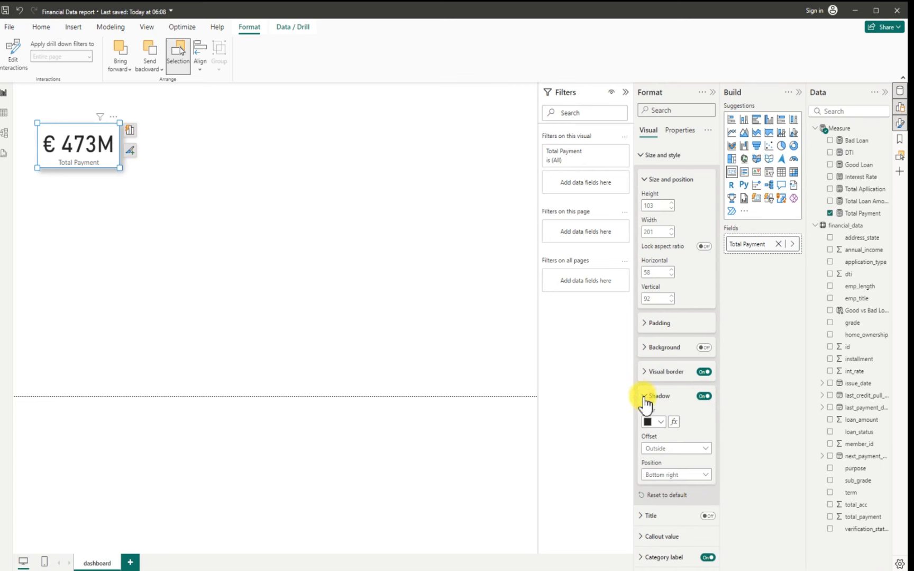
click(673, 473)
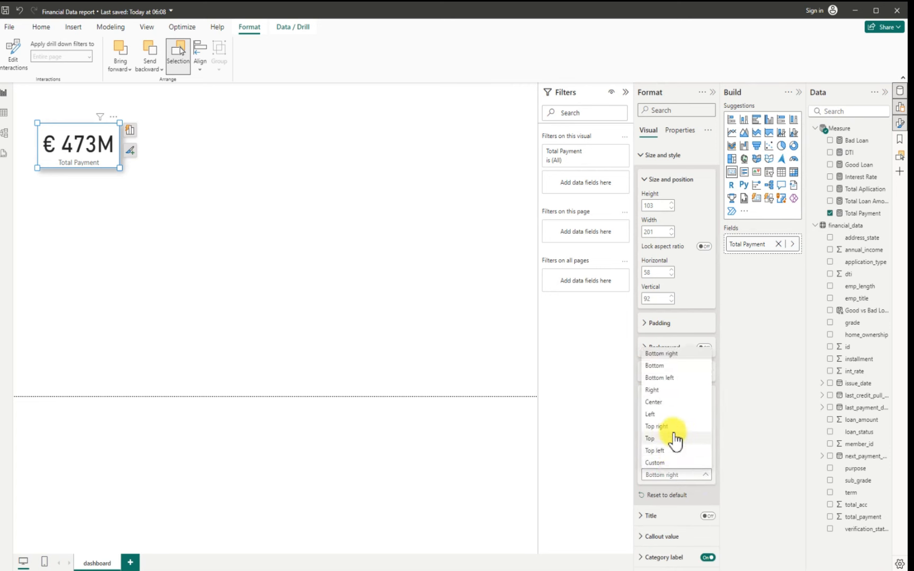
click(656, 463)
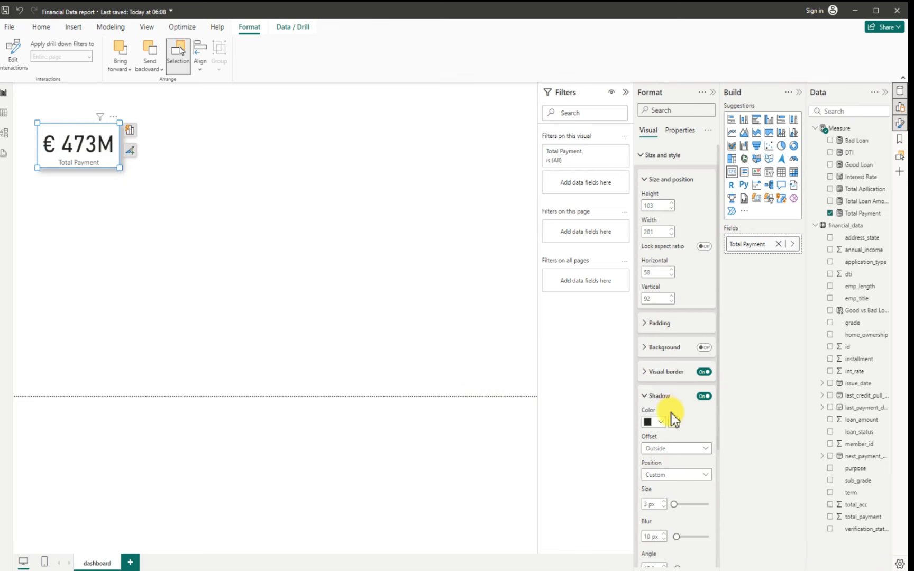
- Set the card's callout value font to Arial Black at size 20
scroll(670, 418, down, 3)
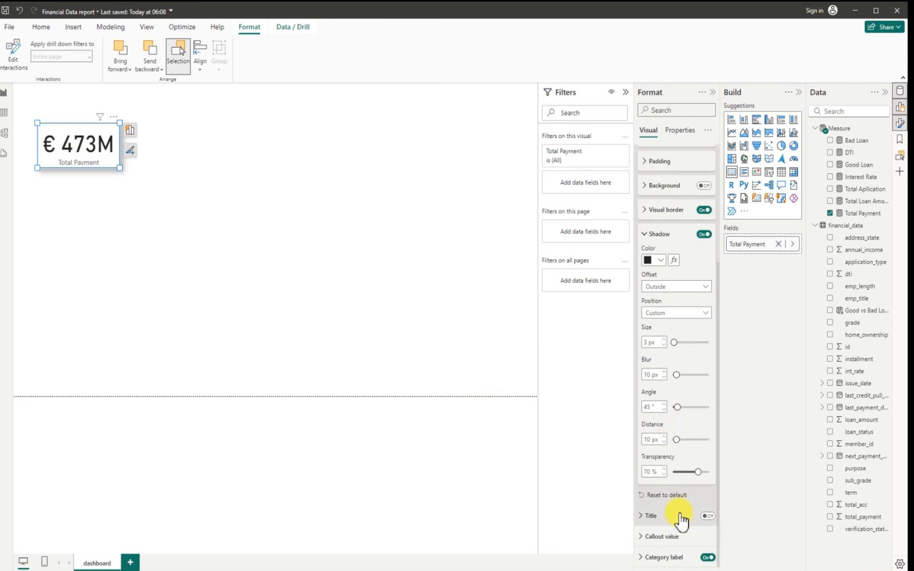
click(639, 537)
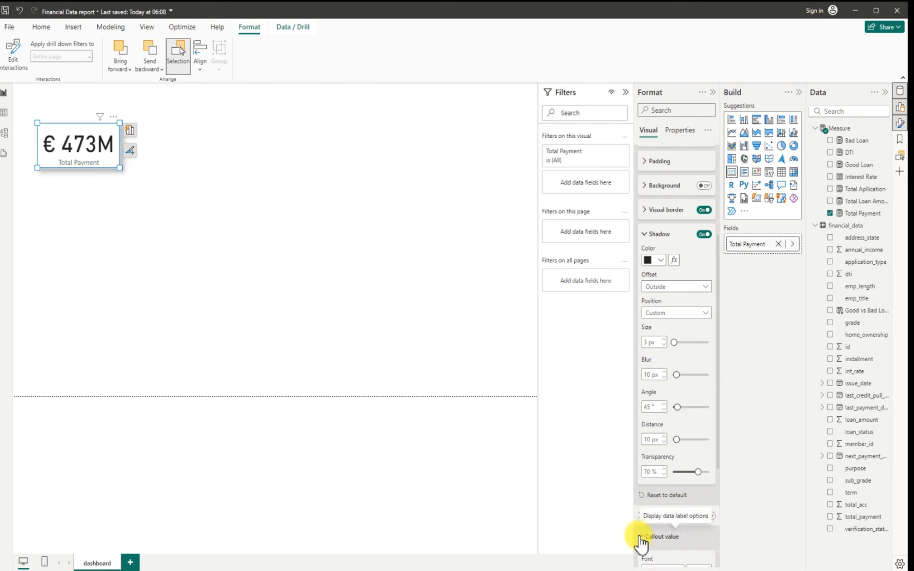
scroll(670, 529, down, 3)
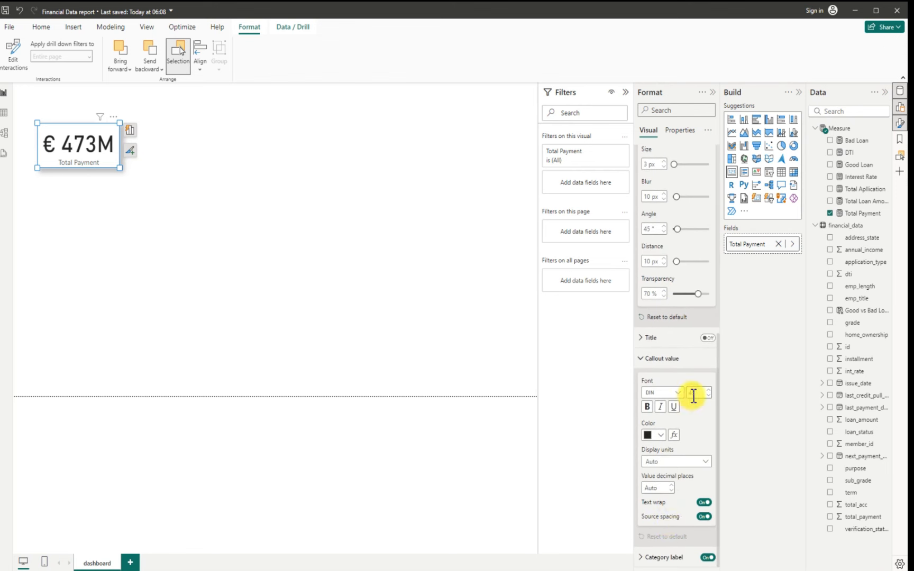
click(677, 396)
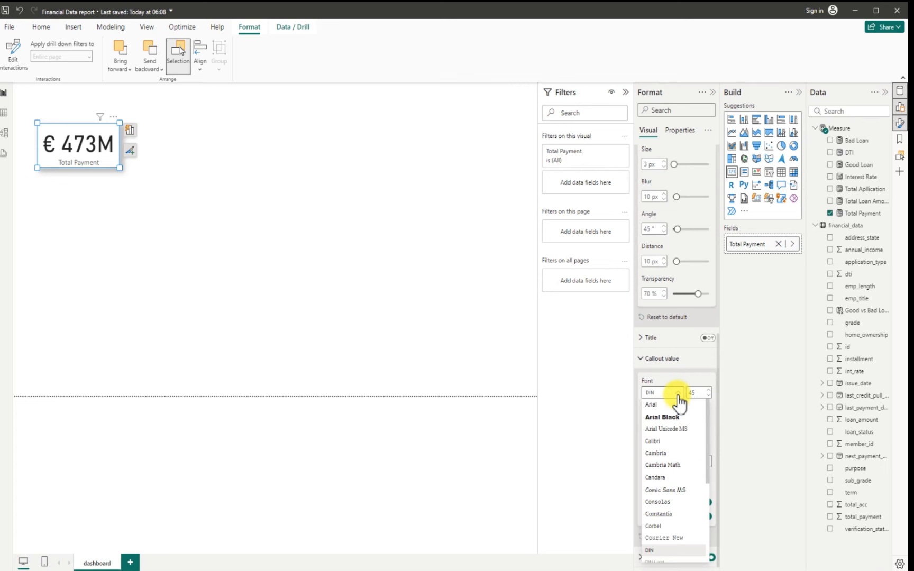
click(658, 416)
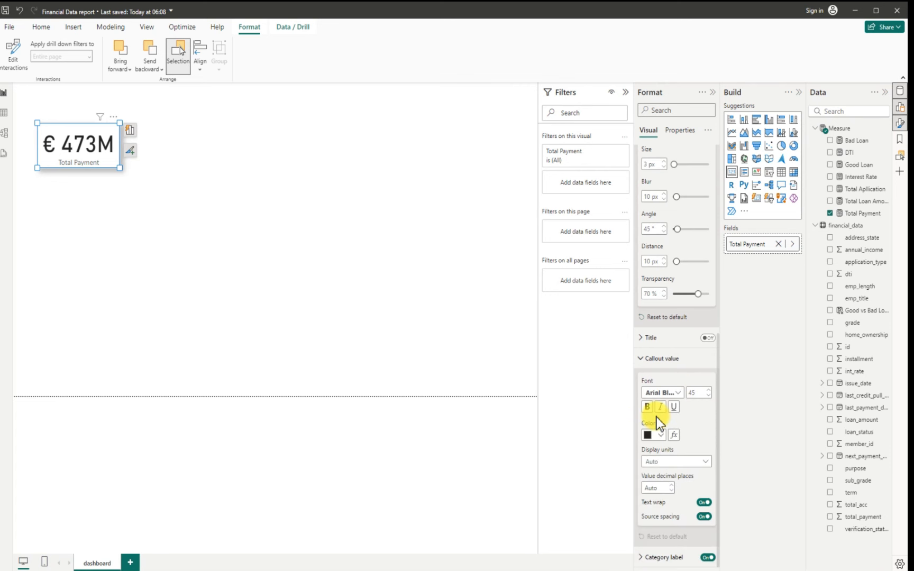
click(694, 393)
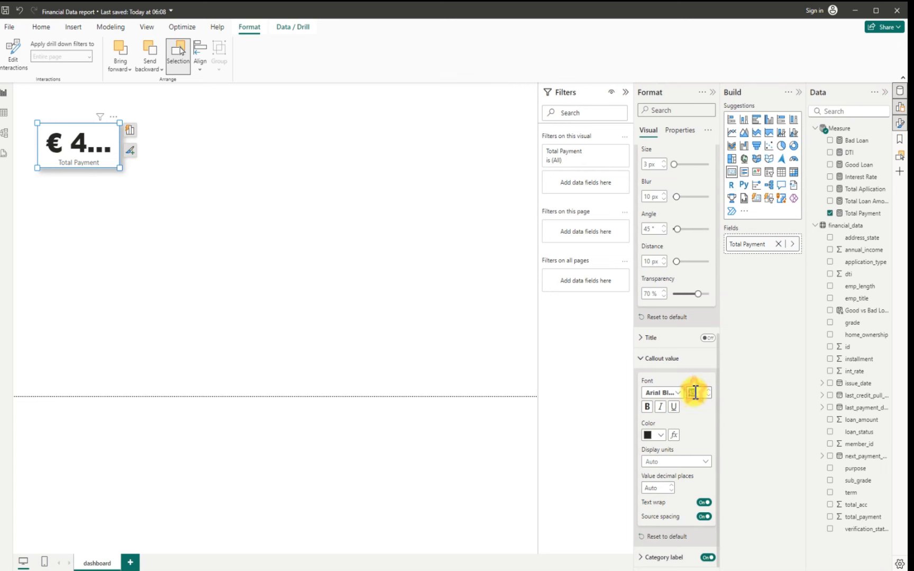
key(BackSpace)
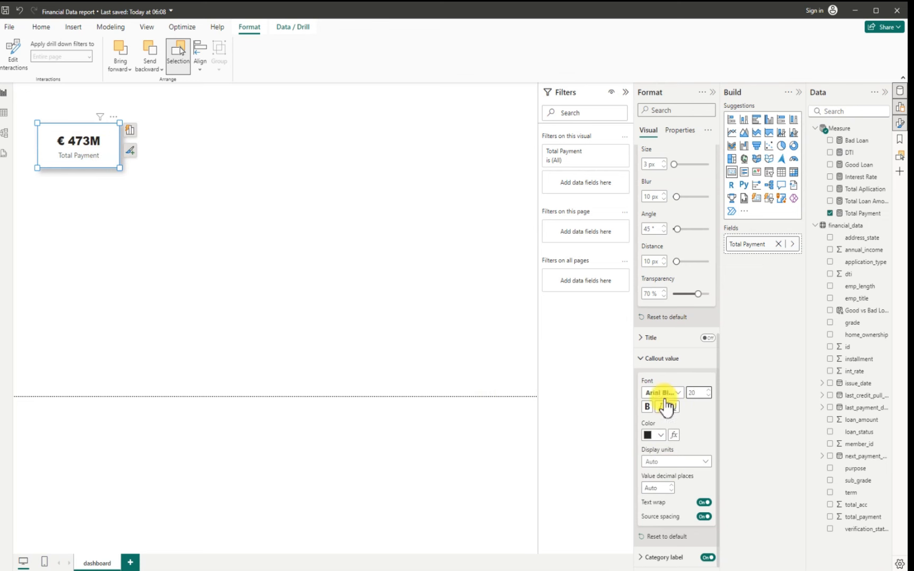
- Turn off the category label on the Total Payment card
click(644, 358)
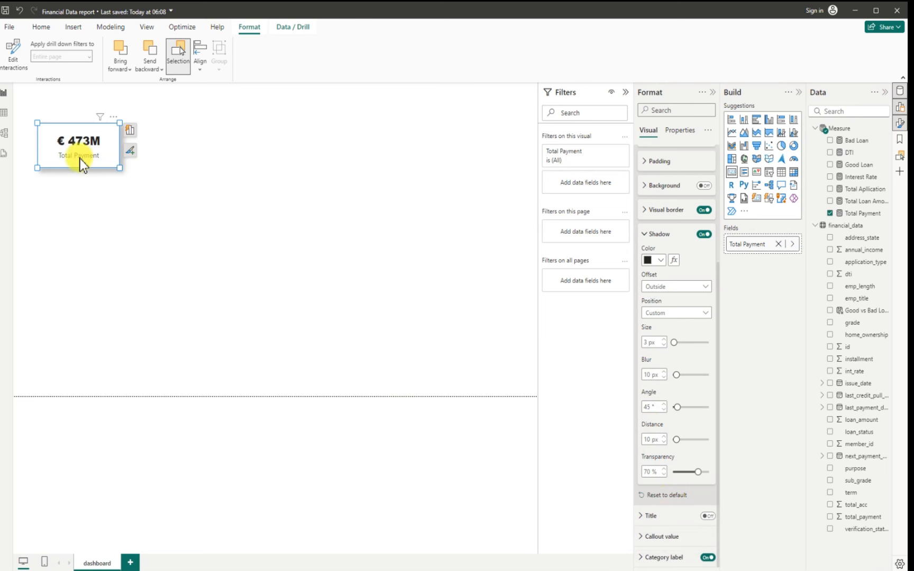
click(708, 557)
scroll(683, 405, up, 3)
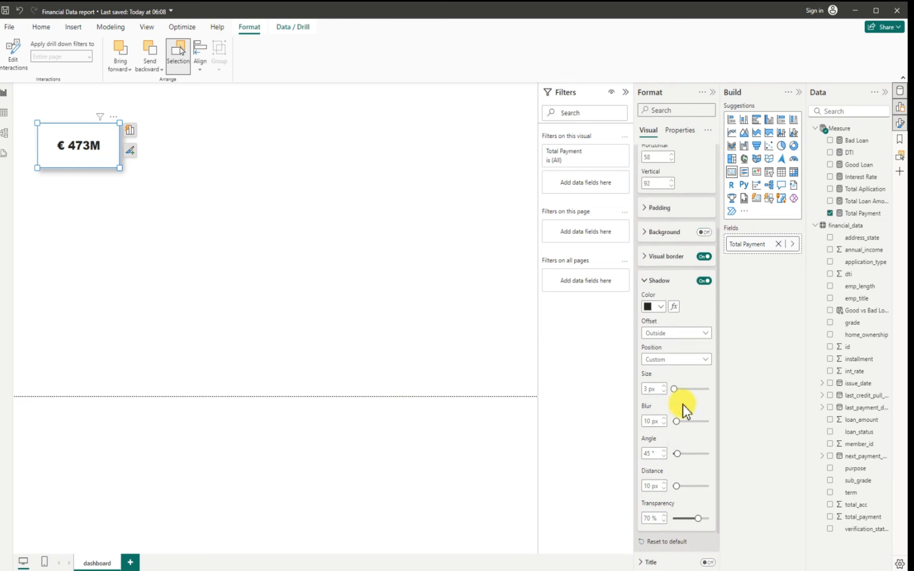
scroll(681, 411, down, 3)
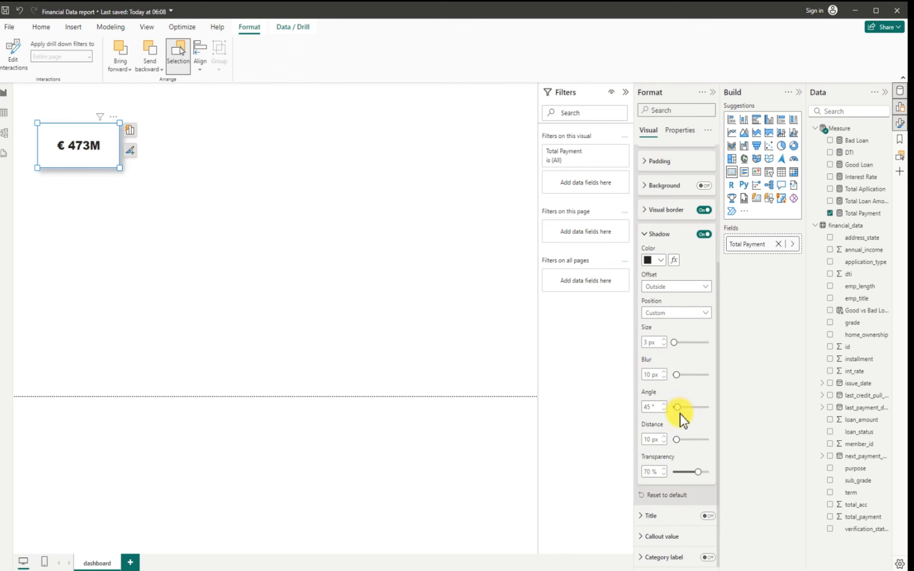
- Enable the card's title with the text Total Payment, centre it, and slightly reduce its font size
click(707, 516)
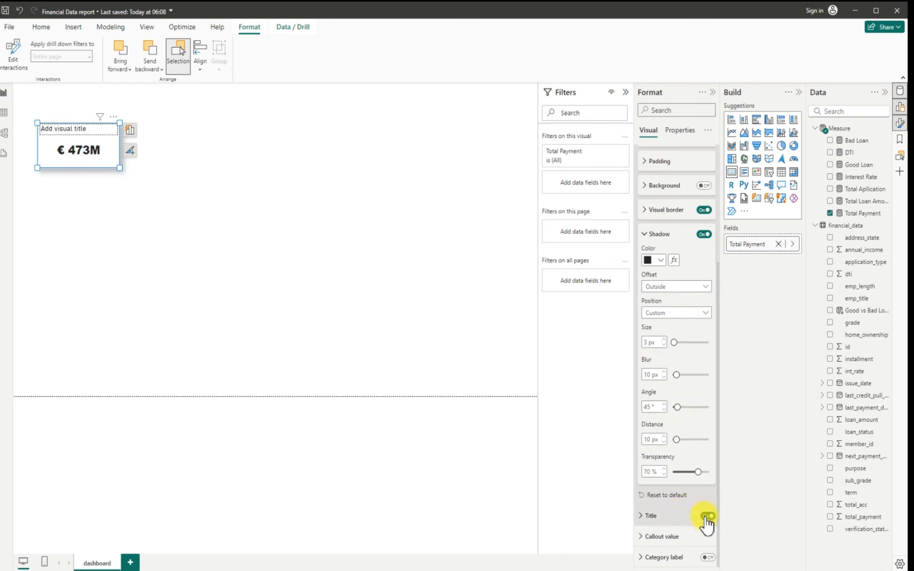
click(641, 516)
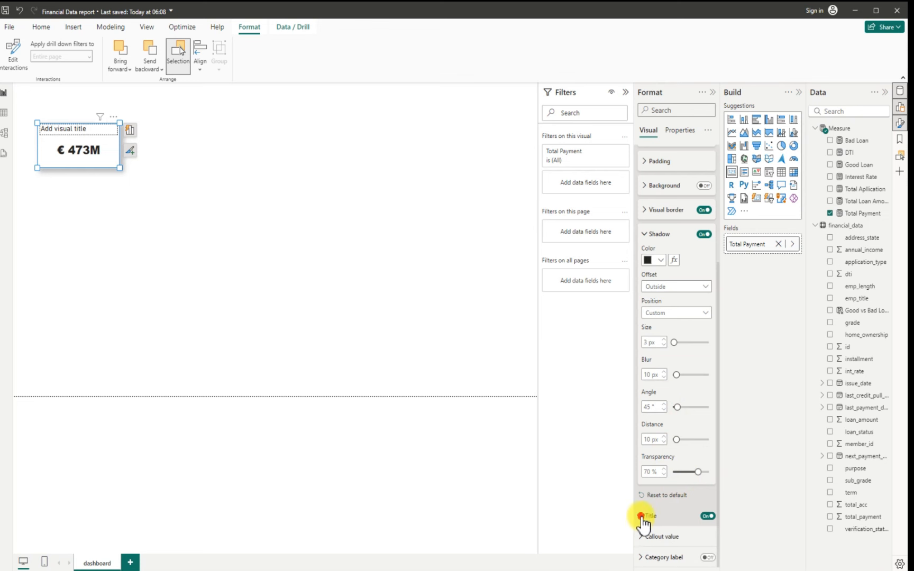
scroll(658, 526, down, 3)
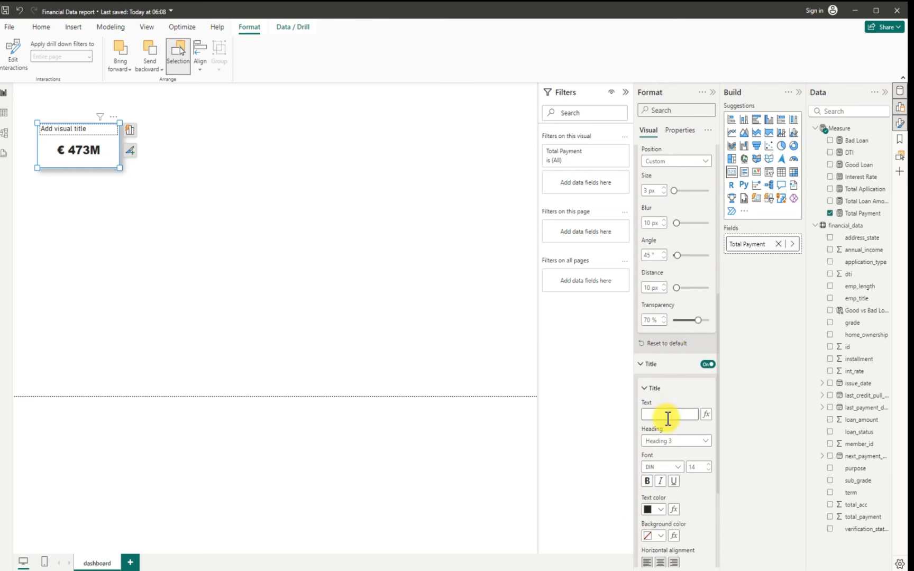
click(668, 415)
text(To)
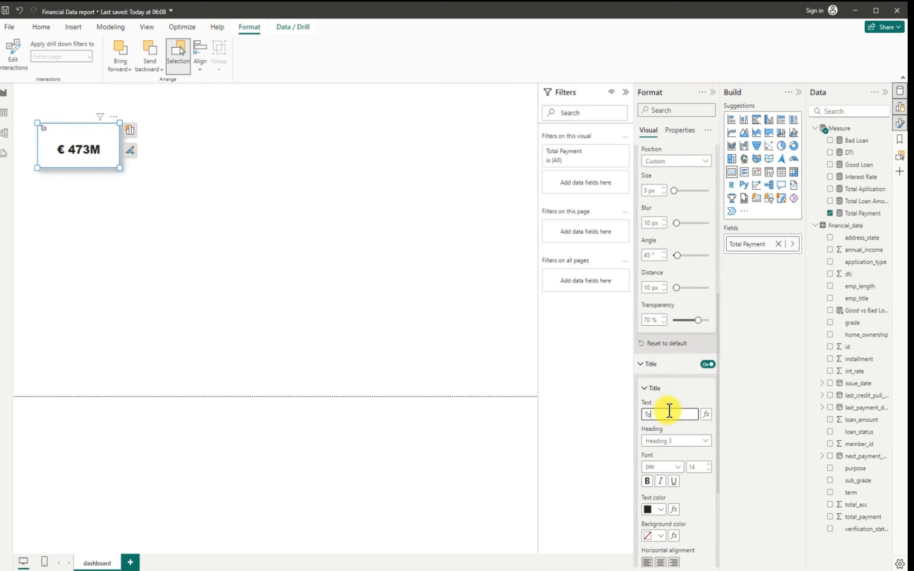
text(tal Payment)
click(660, 562)
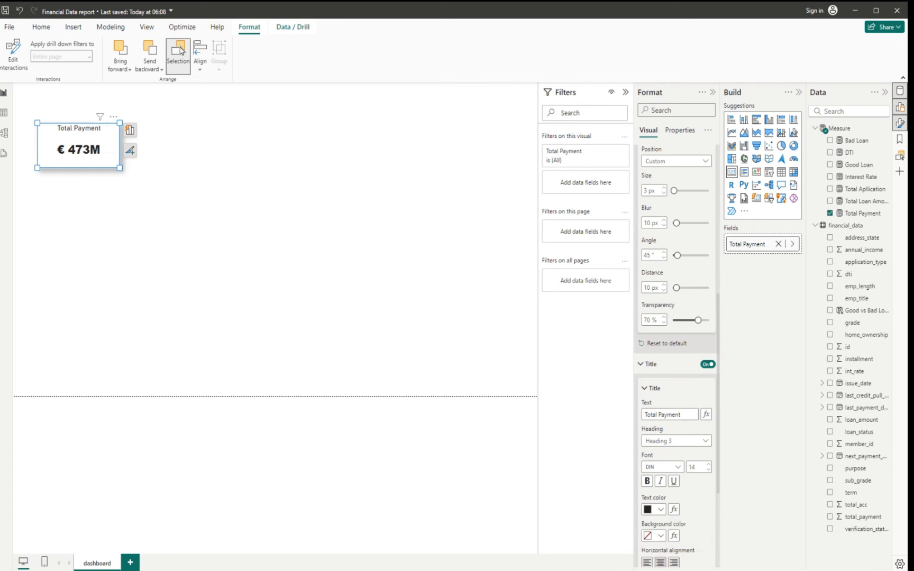
click(709, 471)
click(192, 157)
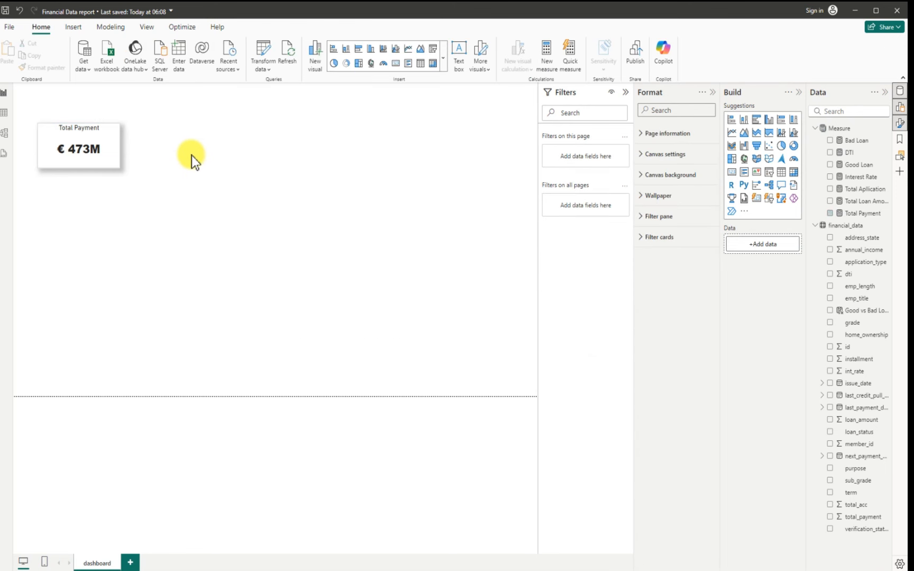
- Shrink the Total Payment card to about 91 high by 198 wide and duplicate it on the page
click(114, 157)
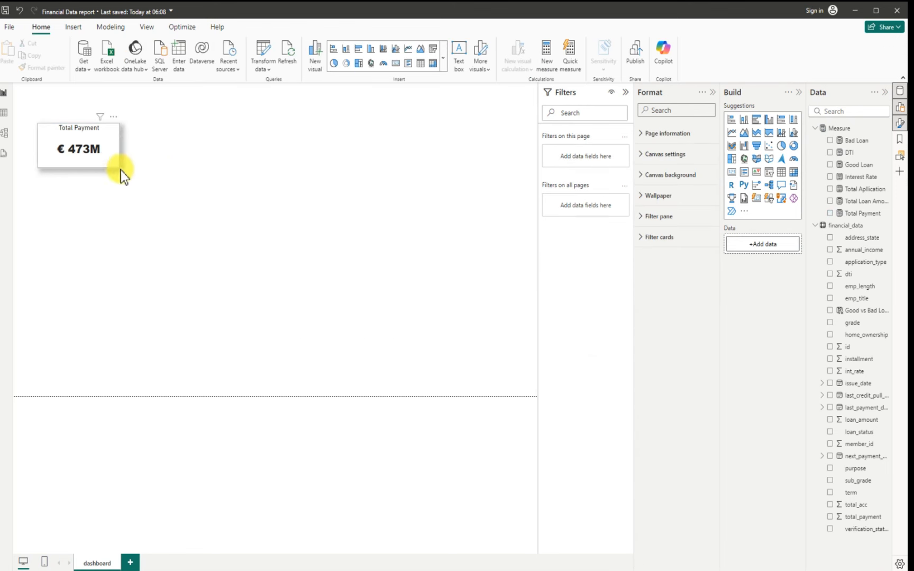
drag(119, 167, 119, 164)
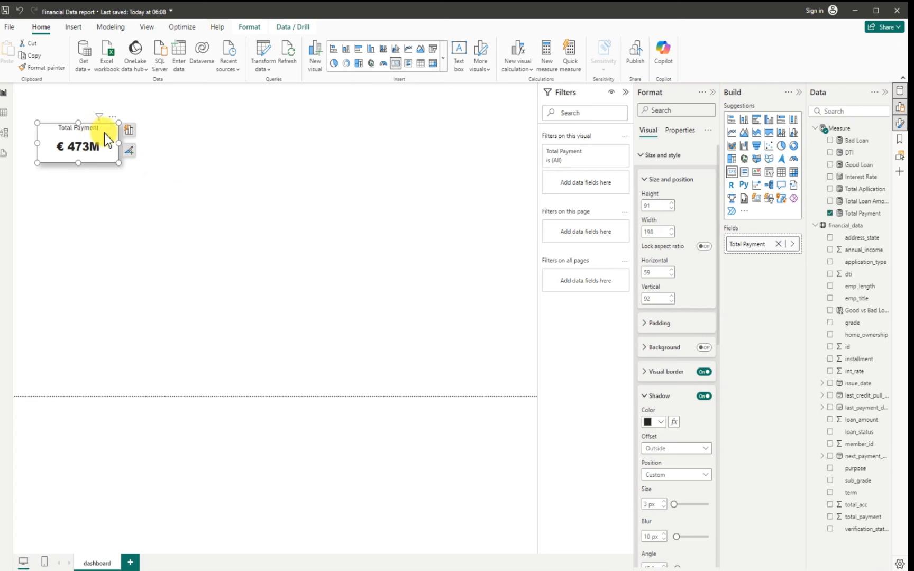
key(ctrl+c)
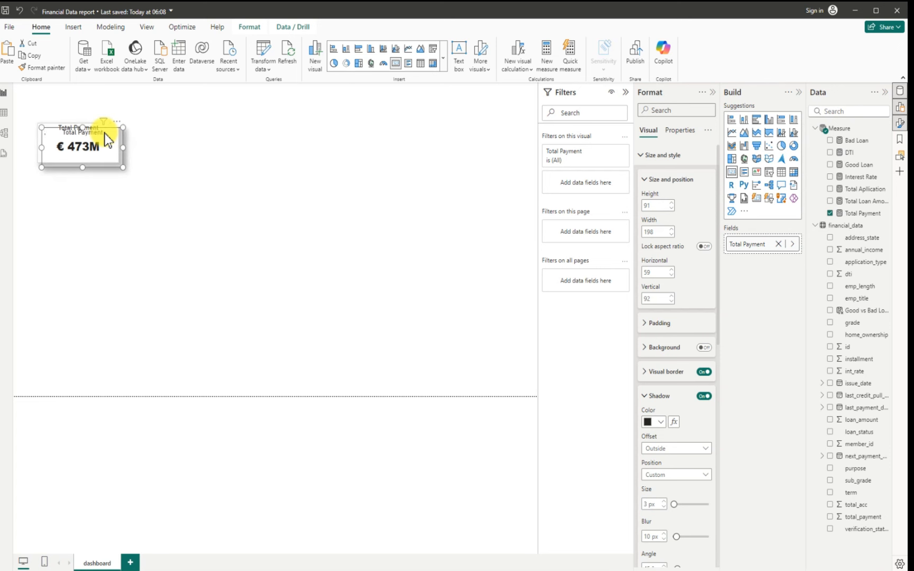
- Paste multiple copies of the Total Payment card onto the dashboard page
key(ctrl+v)
key(ctrl+v)
key(ctrl+v)
key(ctrl+v)
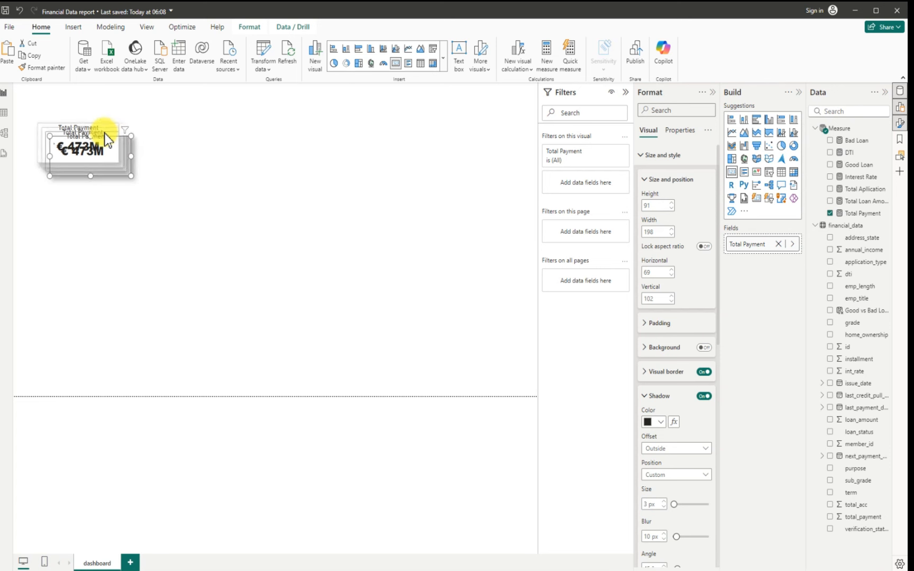
key(ctrl+v)
key(ctrl+v)
key(ctrl+v)
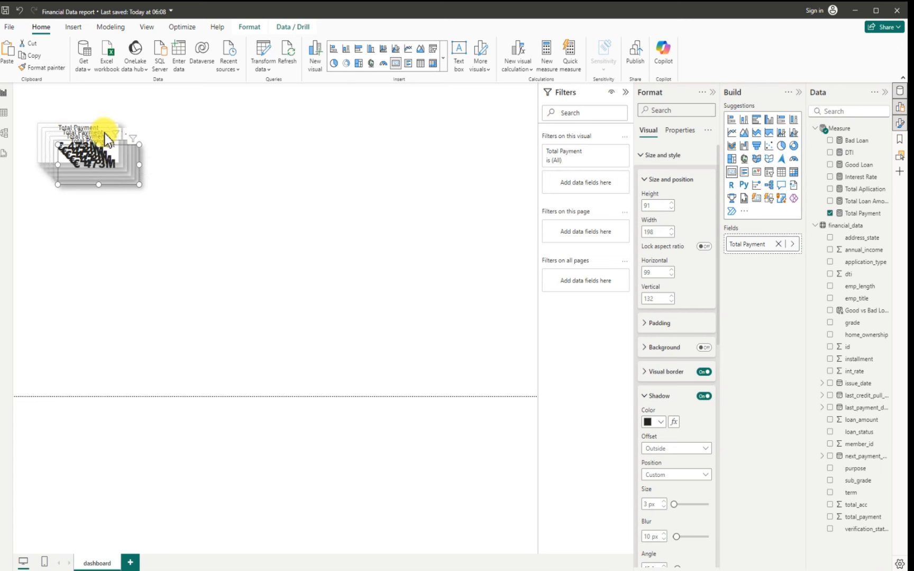
key(ctrl+v)
key(ctrl+v)
key(ctrl+v)
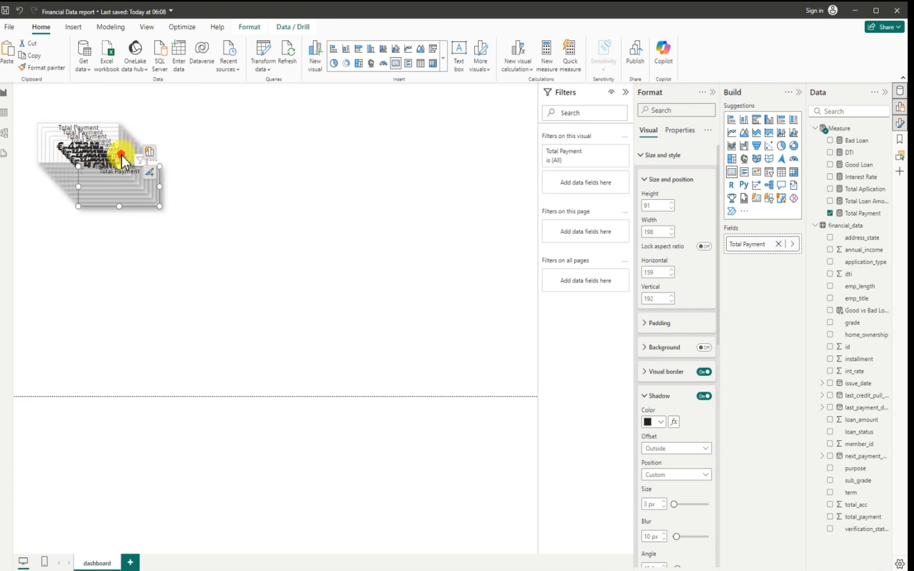
key(ctrl+v)
key(ctrl+v)
- Spread the stacked Total Payment cards apart, arranging five in an upper row and leaving two spares below
drag(117, 161, 480, 157)
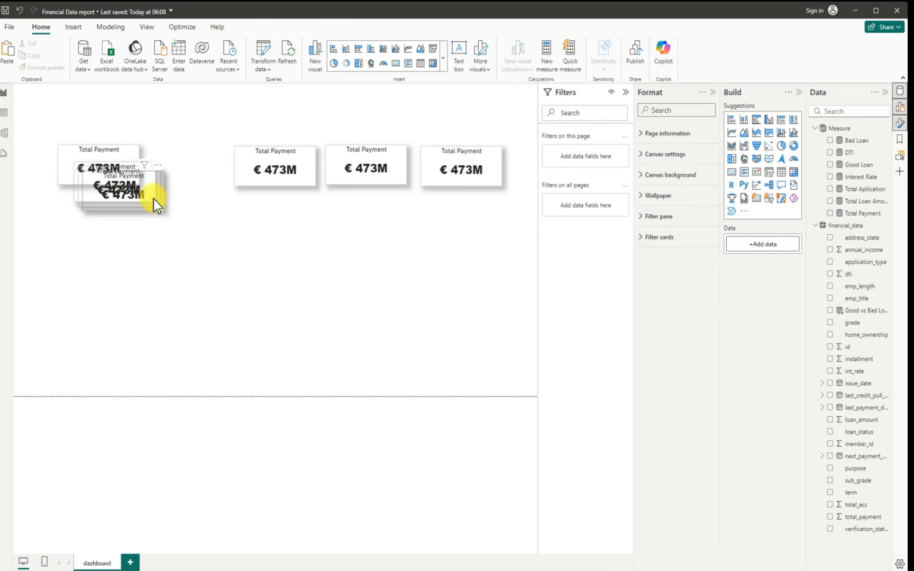
drag(153, 199, 414, 294)
drag(119, 174, 177, 312)
drag(121, 191, 185, 172)
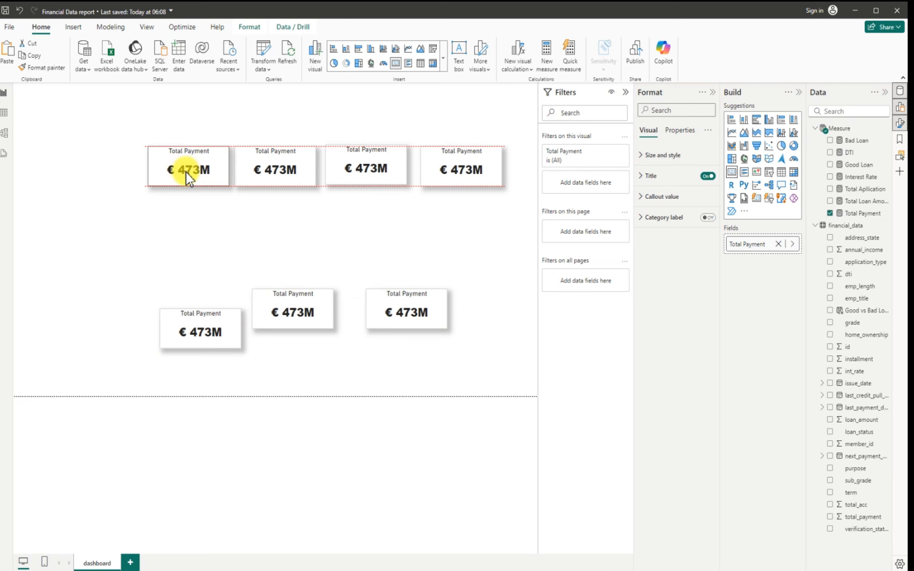
drag(89, 221, 67, 155)
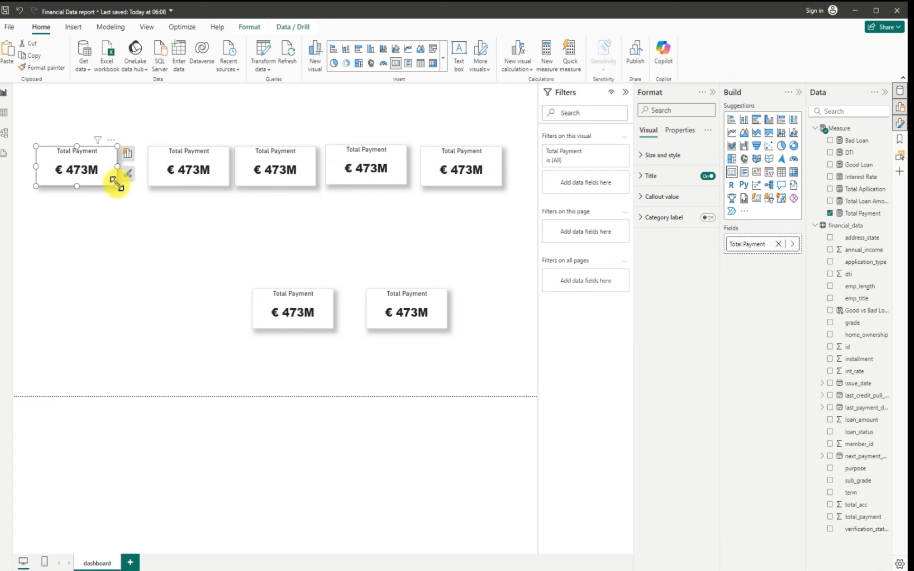
- Shrink the first two cards in the upper row and place them side by side at its start with their tops aligned
drag(117, 184, 96, 180)
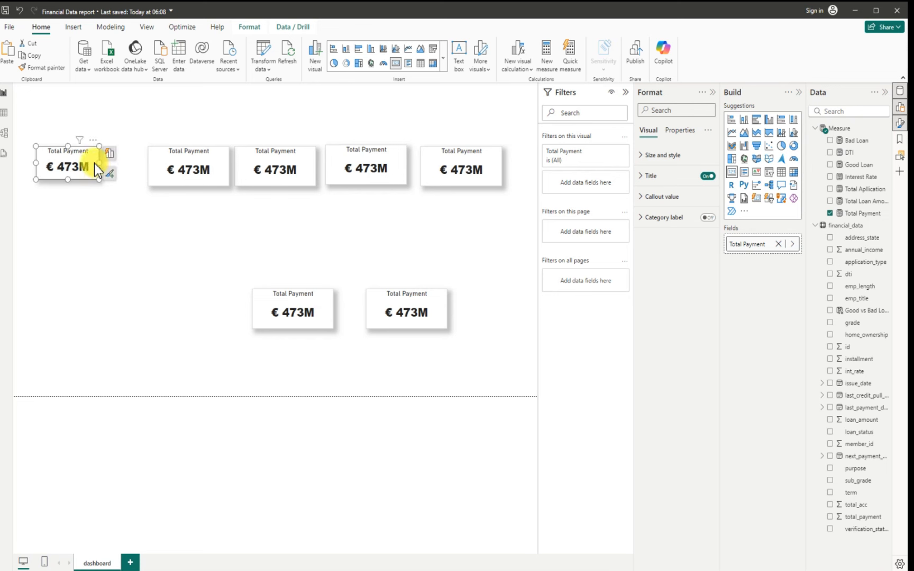
drag(87, 164, 76, 163)
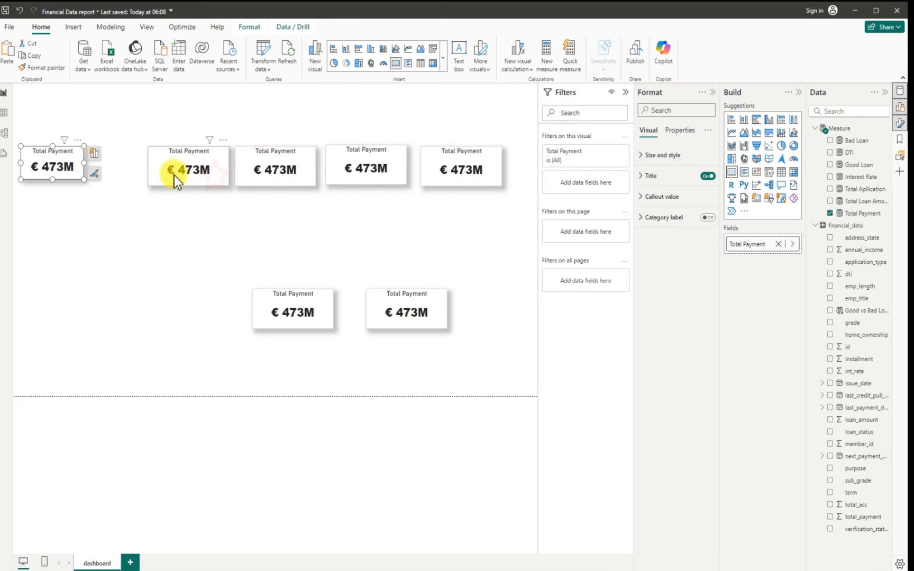
drag(174, 175, 155, 181)
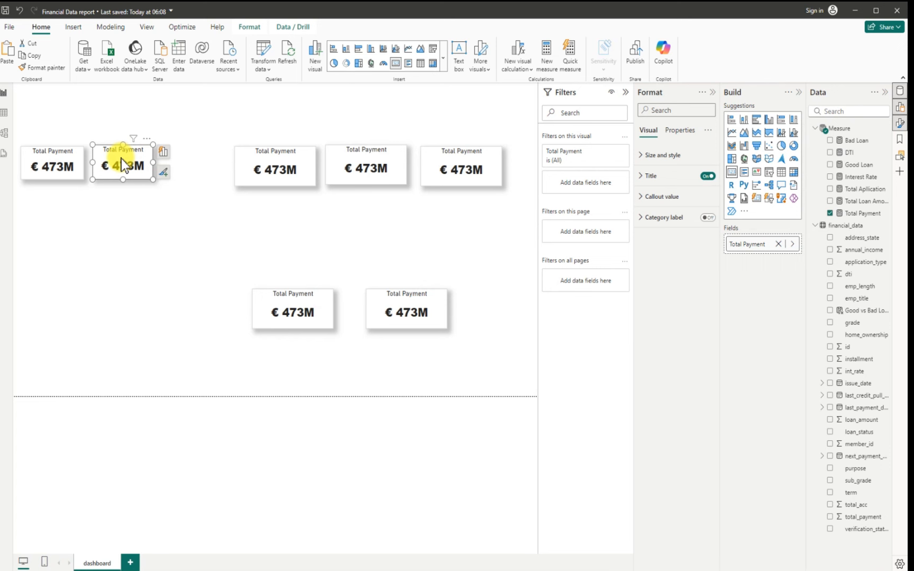
drag(122, 159, 118, 159)
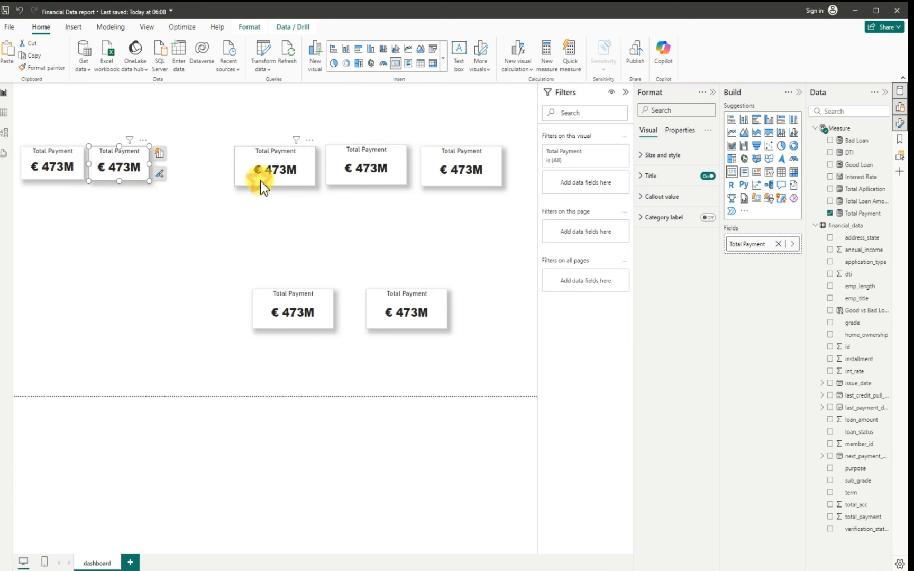
- Move the third card next to the second and shrink it to match the first two cards
drag(260, 182, 184, 181)
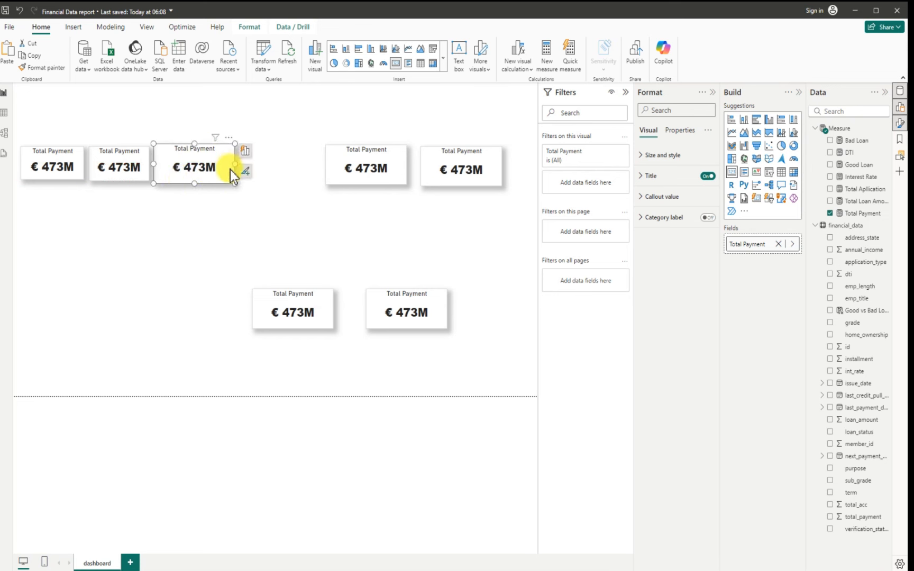
drag(235, 166, 184, 147)
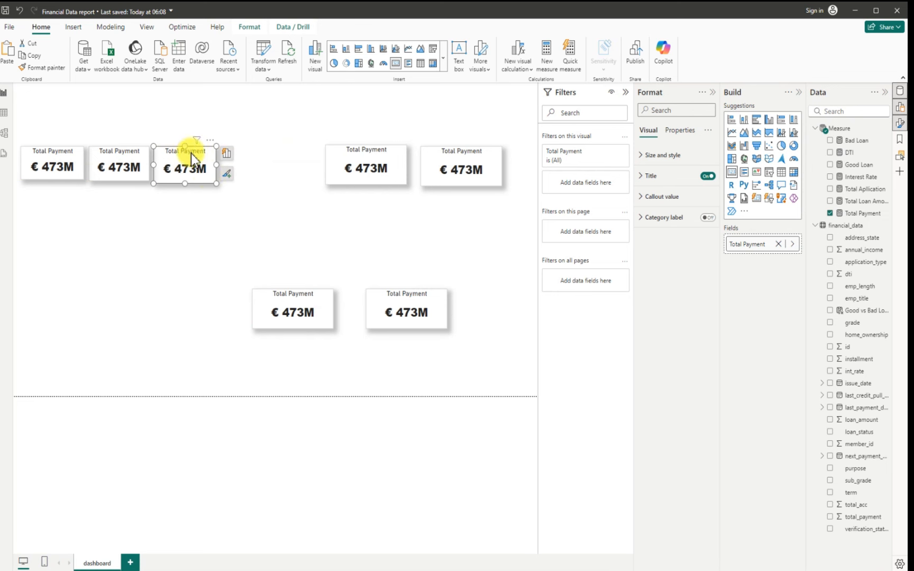
drag(186, 184, 188, 183)
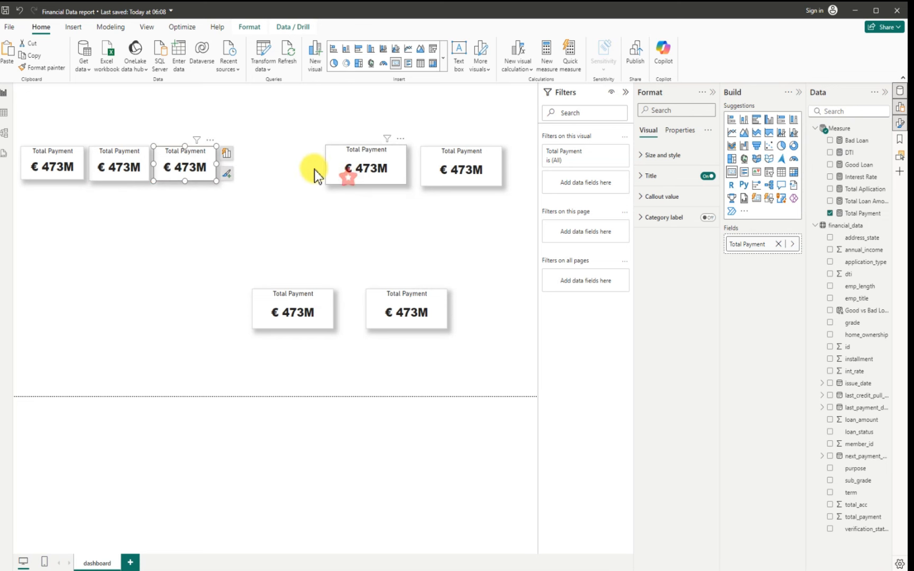
- Move the fourth card next to the third, shrink it to a similar size and align it with the row
drag(348, 178, 248, 179)
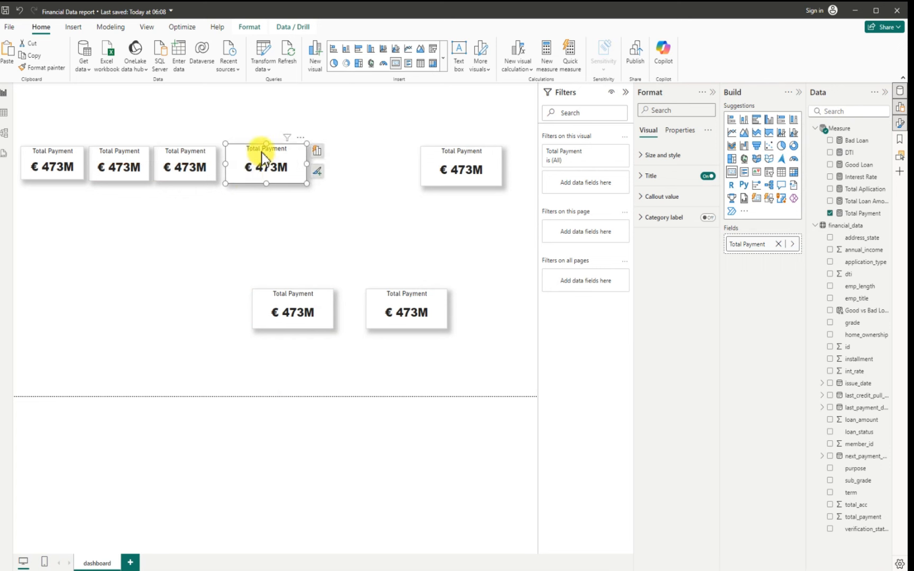
drag(262, 145, 268, 169)
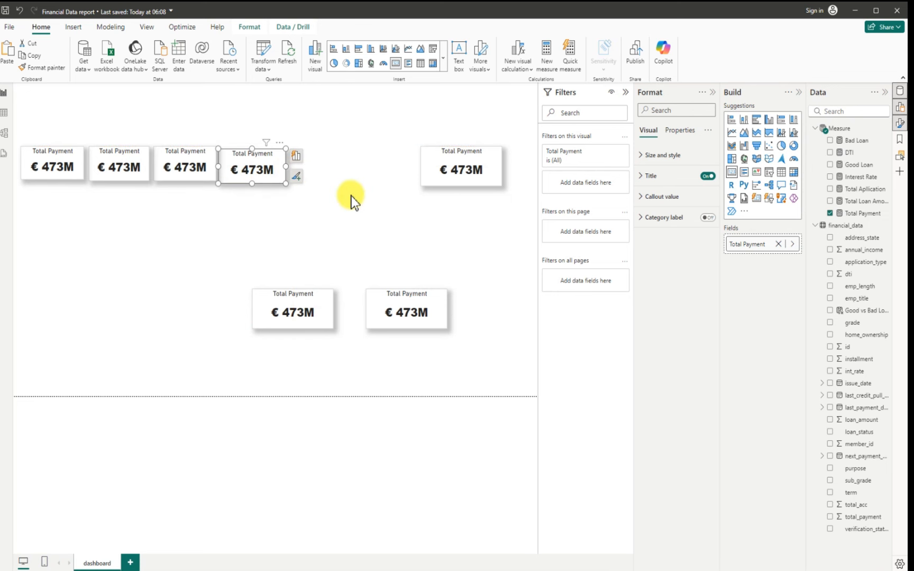
click(351, 196)
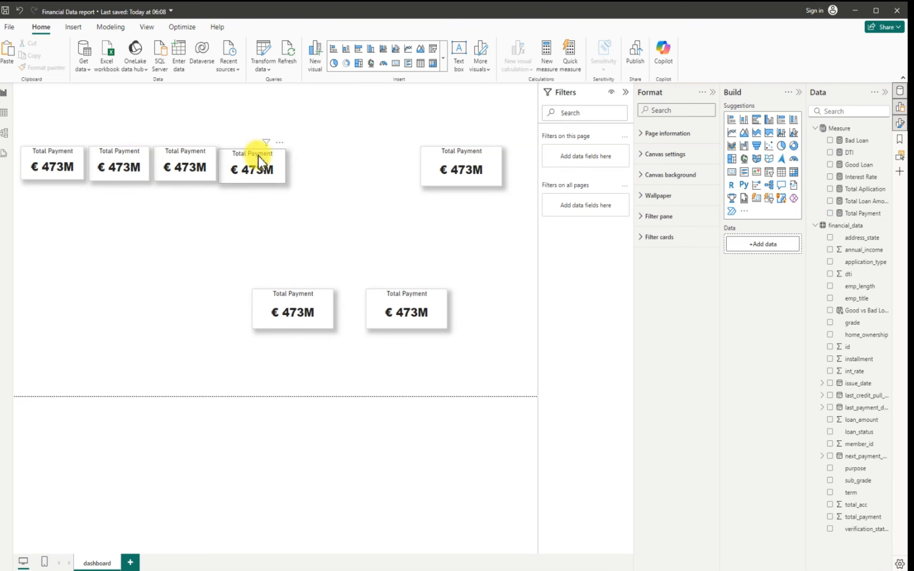
drag(257, 157, 260, 158)
click(364, 196)
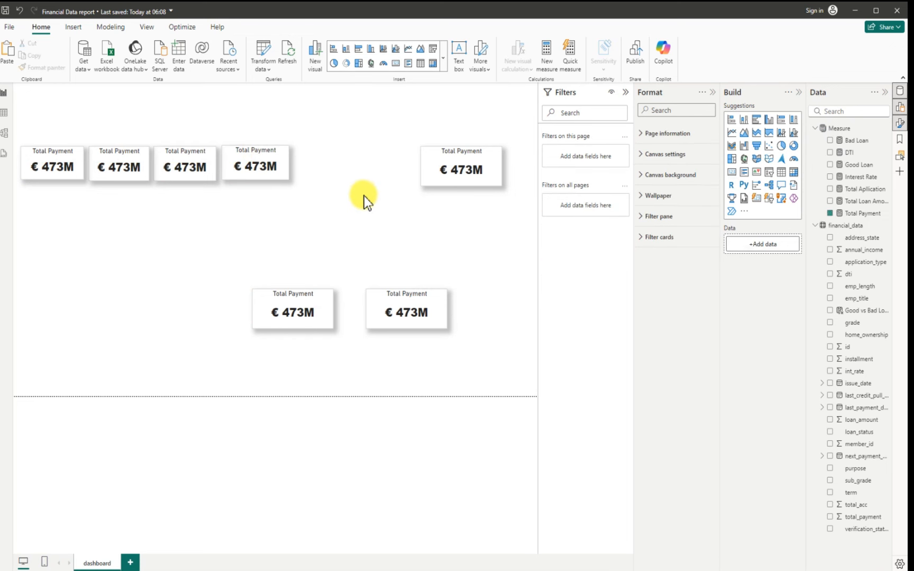
- Place the fifth and sixth cards at the end of the row and resize both to match the smaller cards
drag(397, 176, 329, 145)
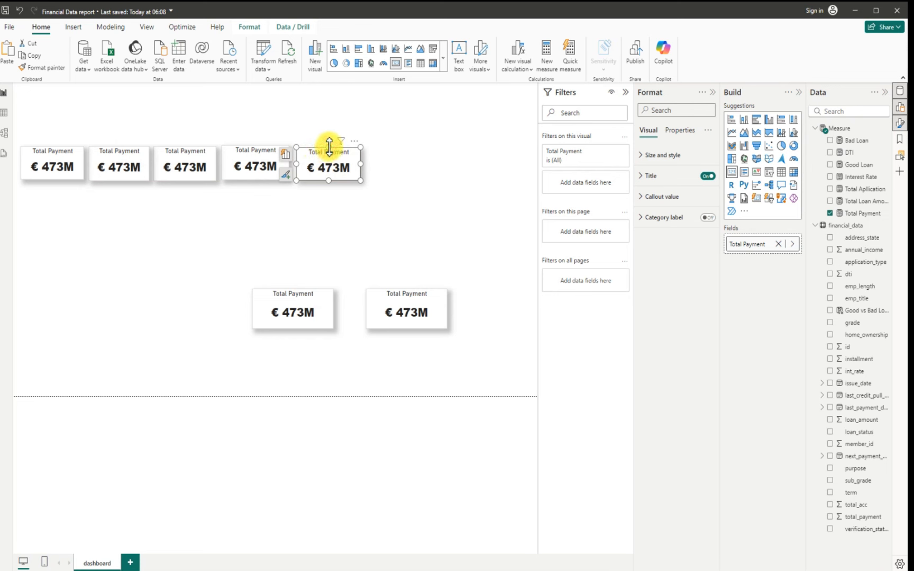
click(422, 226)
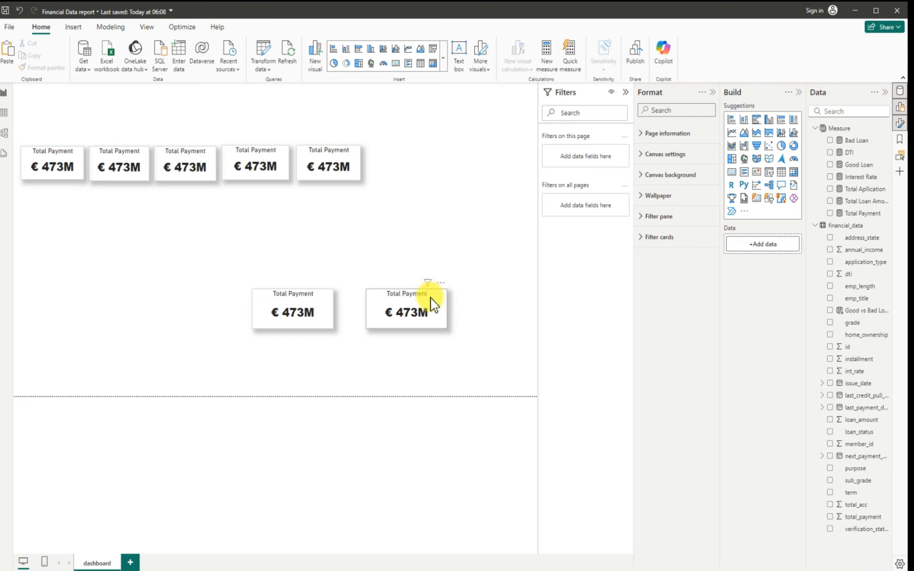
drag(458, 165, 413, 175)
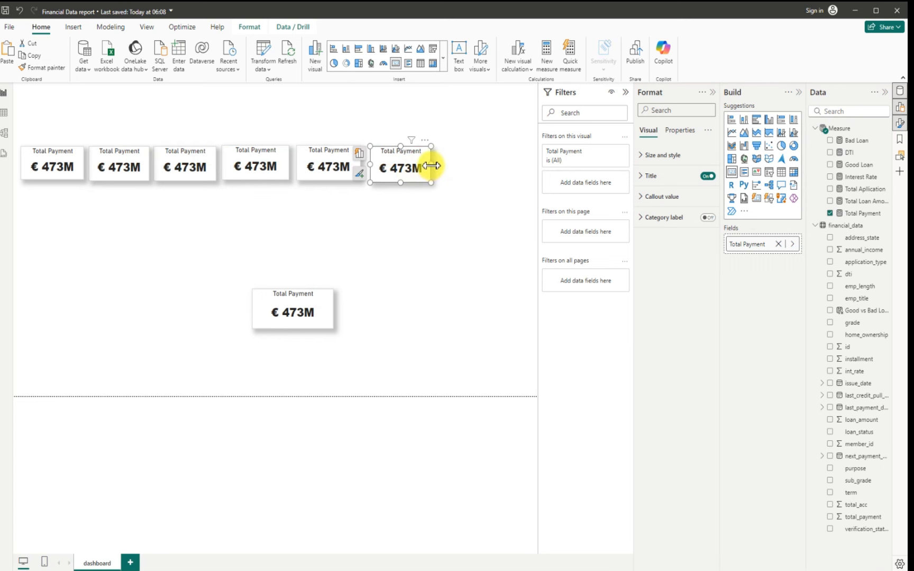
drag(431, 166, 435, 166)
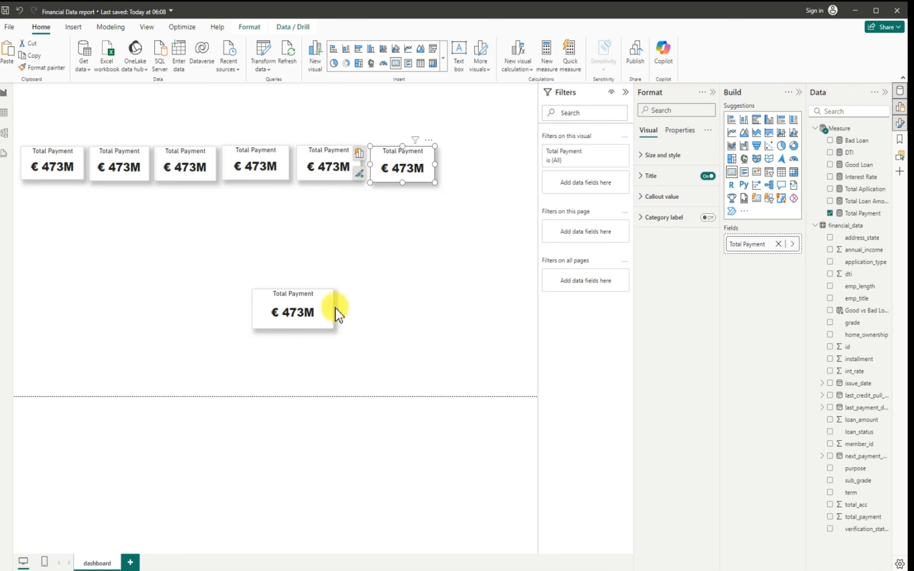
- Move the remaining lower card to the end of the row as the seventh and tighten the gaps around the sixth
drag(330, 311, 518, 196)
click(503, 217)
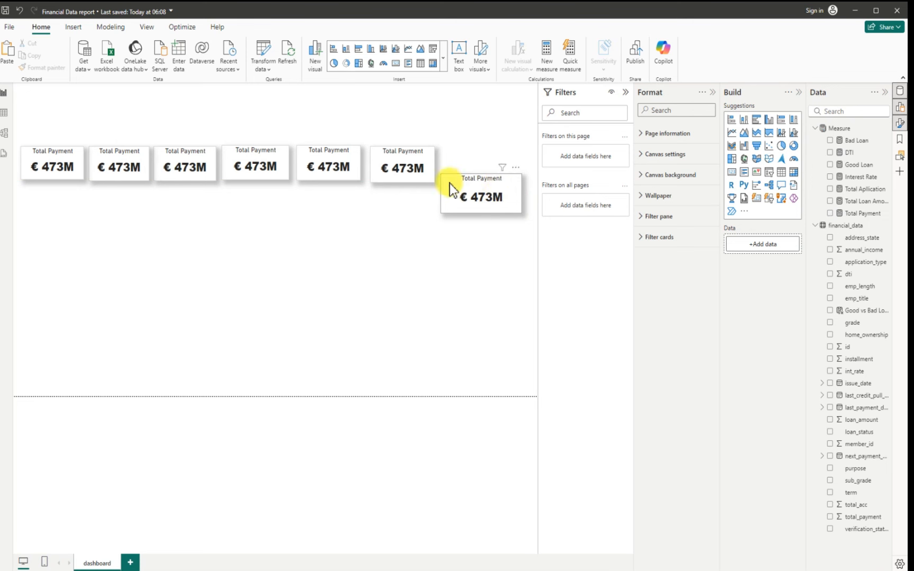
drag(455, 197, 463, 169)
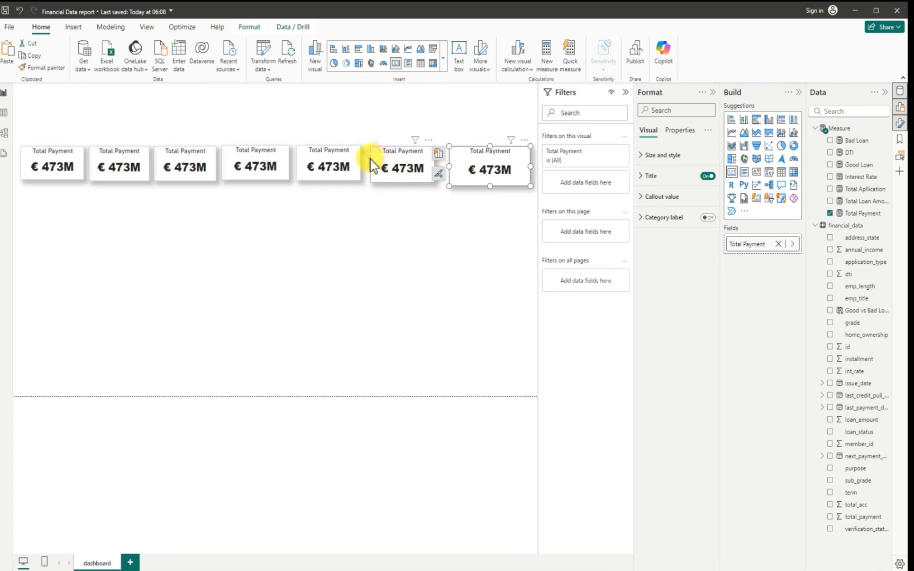
drag(372, 165, 373, 159)
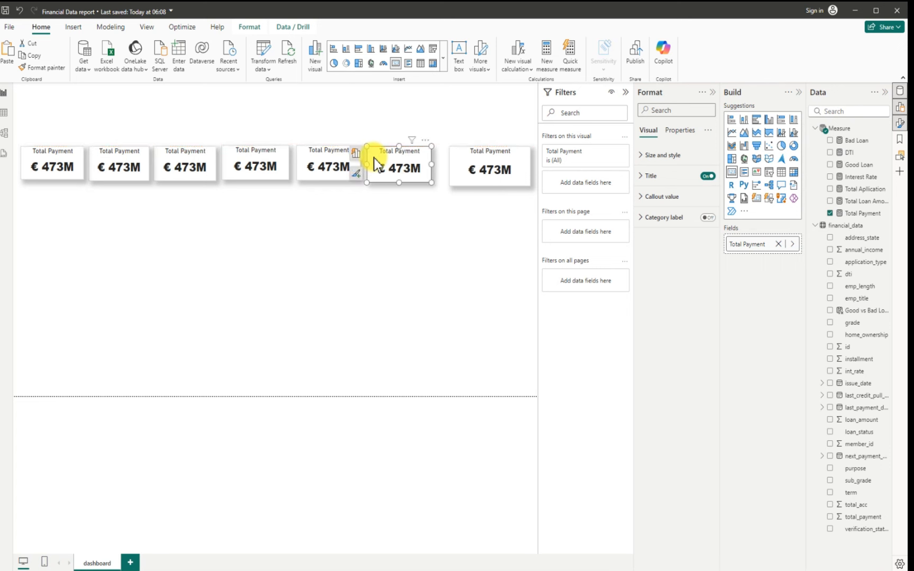
drag(454, 172, 451, 173)
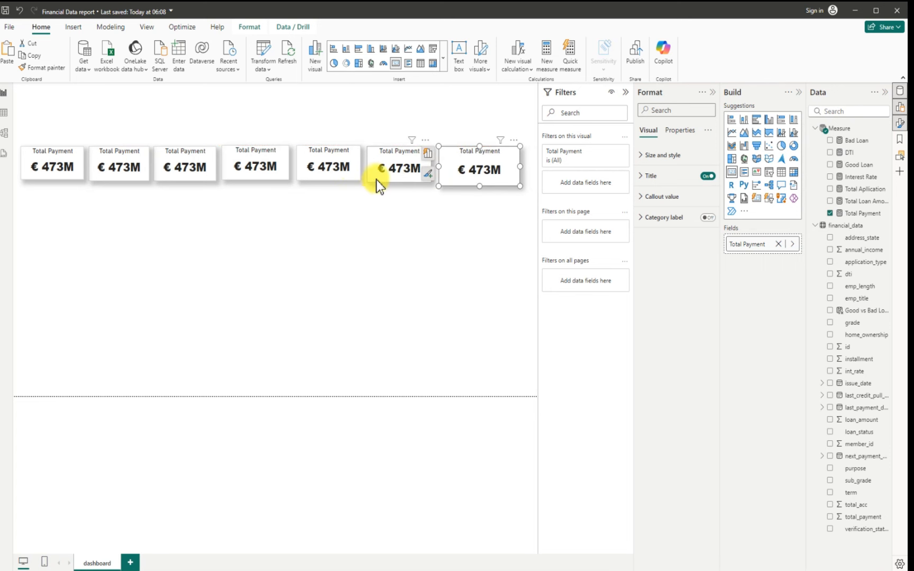
- Reduce the sixth card's height slightly and shrink the seventh card to fit the row
drag(397, 187, 400, 181)
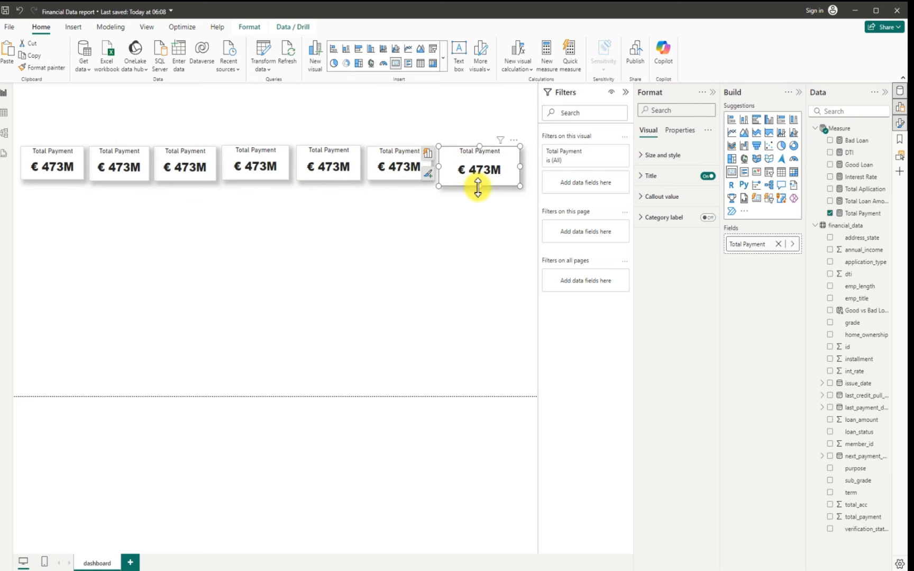
click(484, 189)
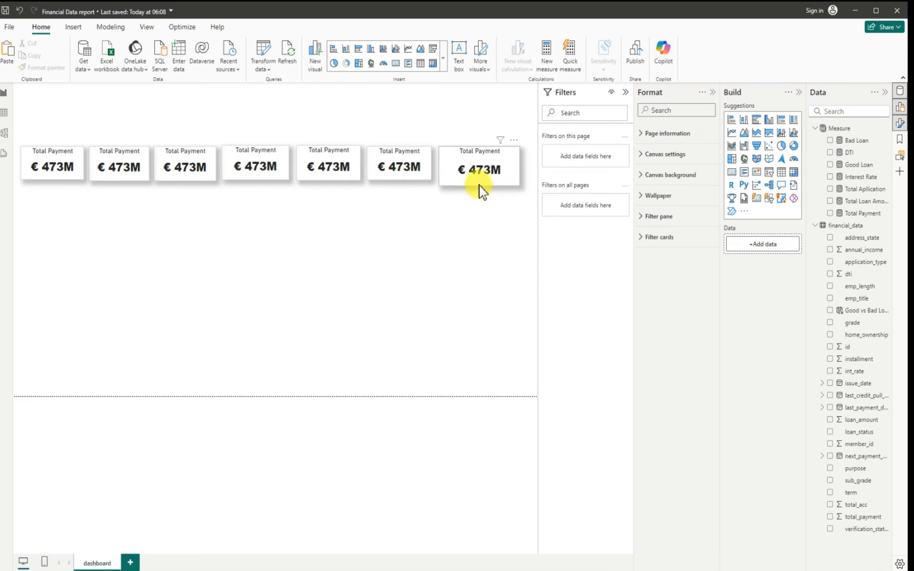
drag(480, 188, 510, 164)
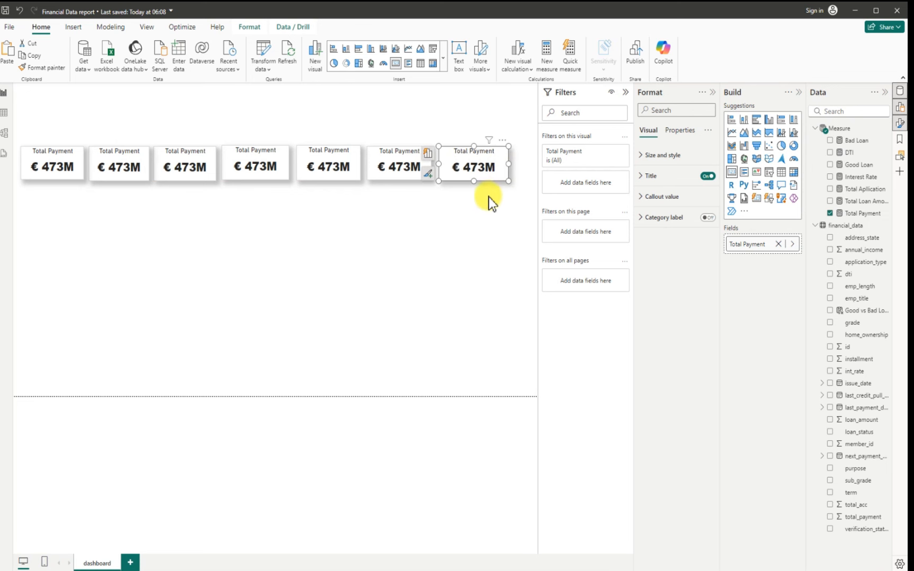
click(453, 222)
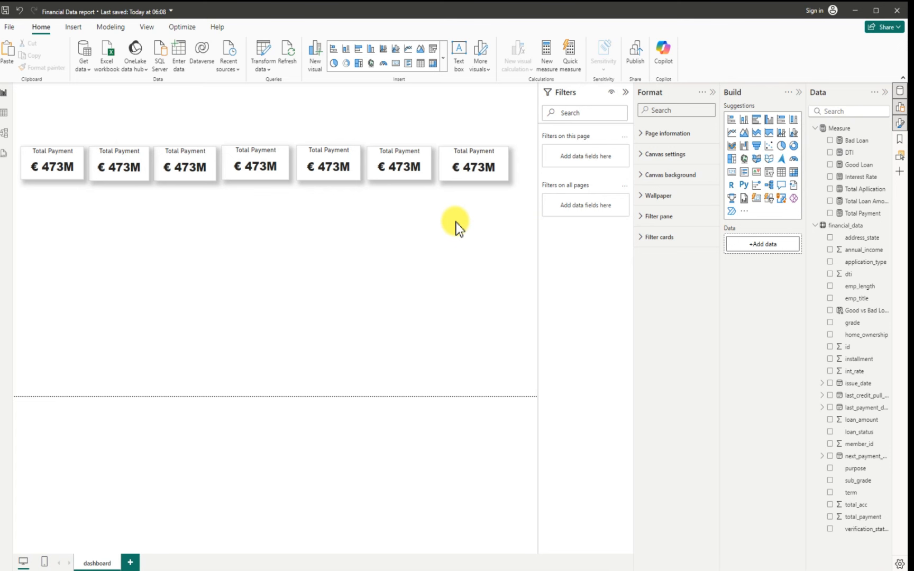
- Compare the card heights along the row and slightly increase the first card's height to match its neighbours
click(402, 184)
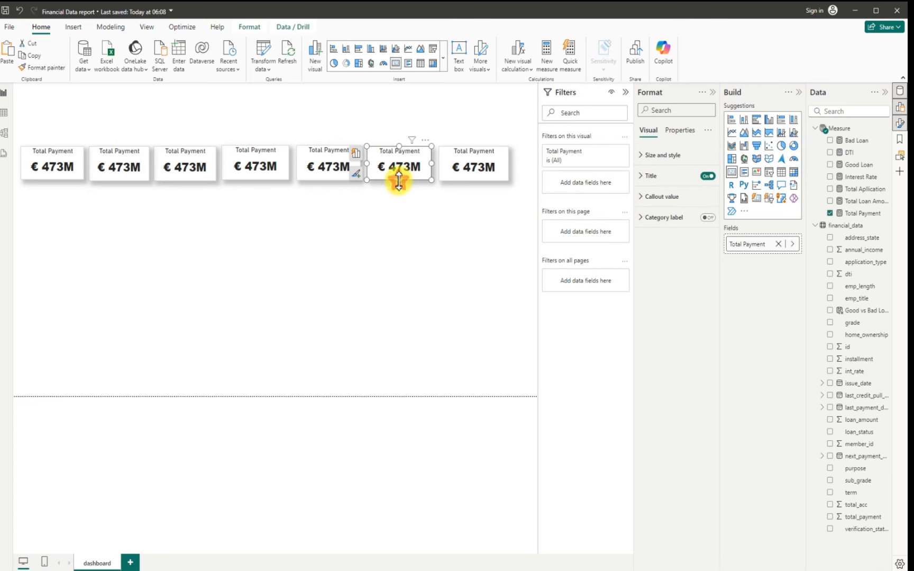
click(304, 209)
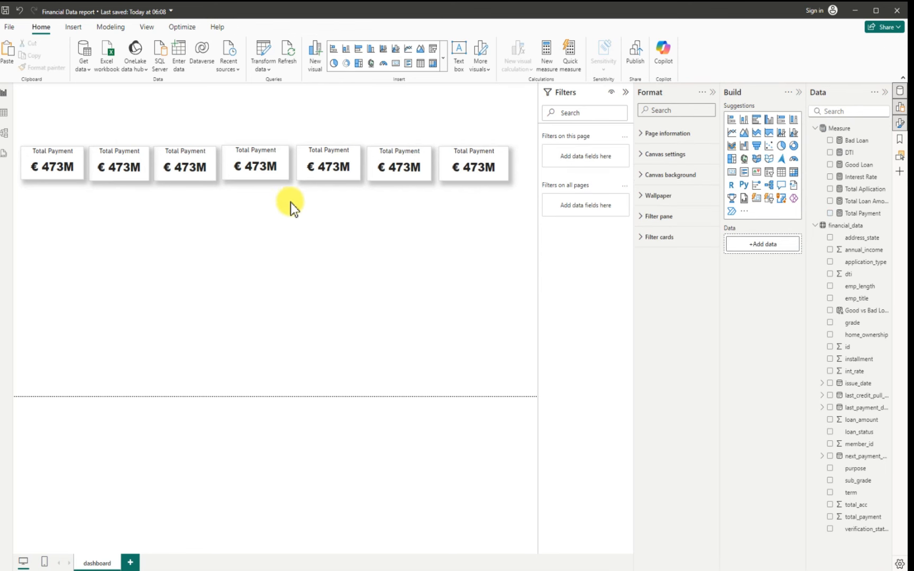
click(124, 179)
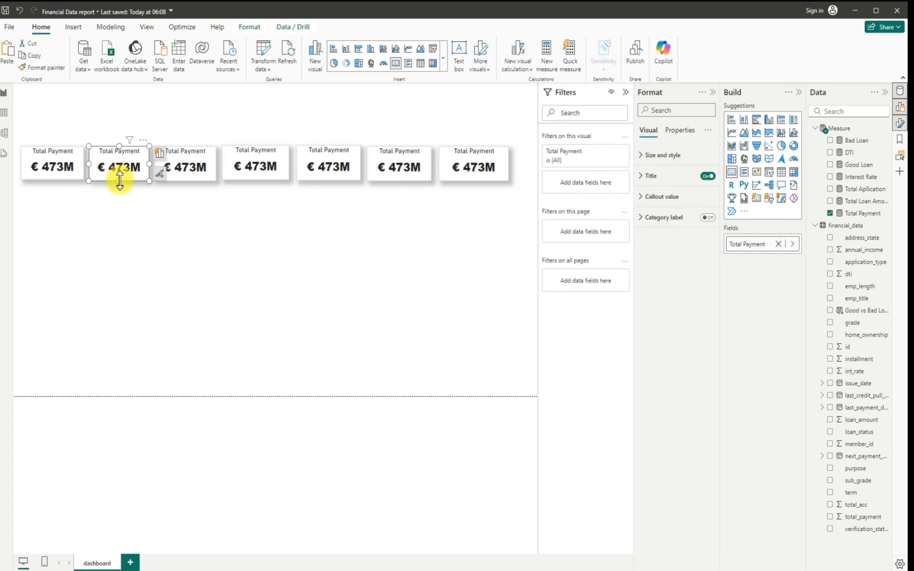
click(55, 174)
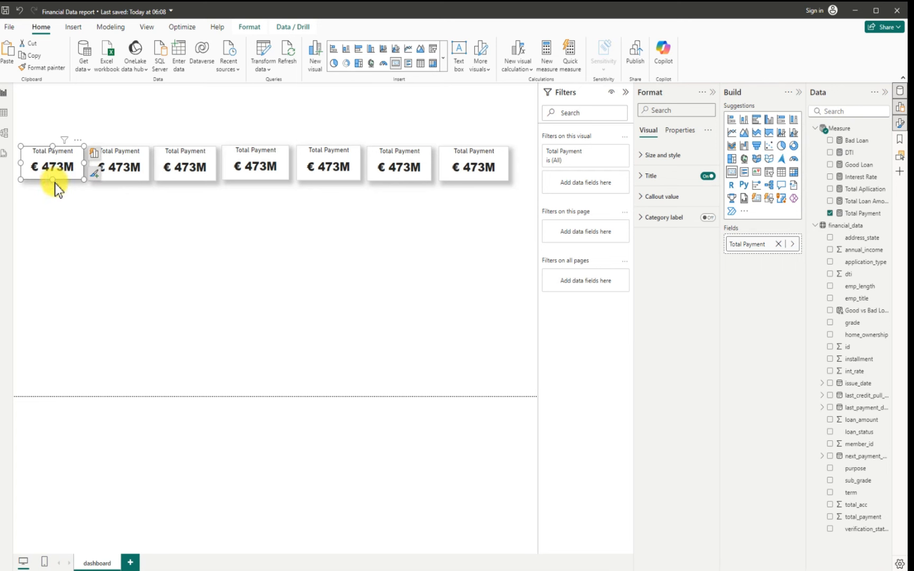
drag(55, 184, 62, 189)
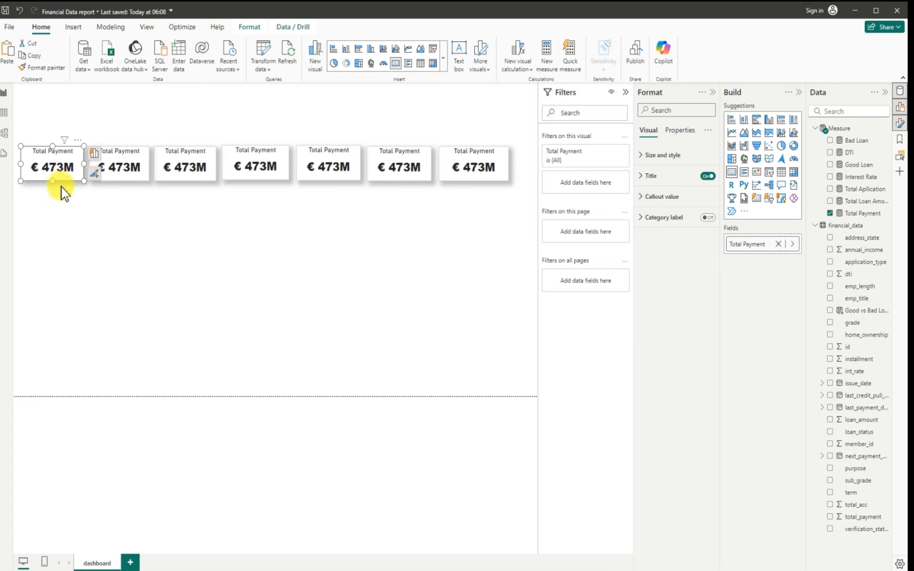
click(107, 209)
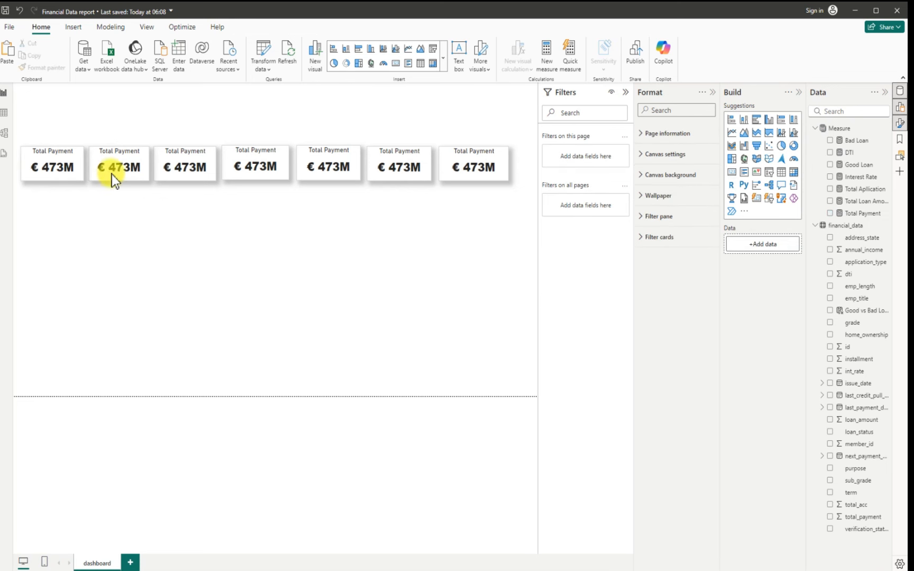
- Save the Financial Data report and dismiss the save dialog
click(6, 11)
key(ctrl+s)
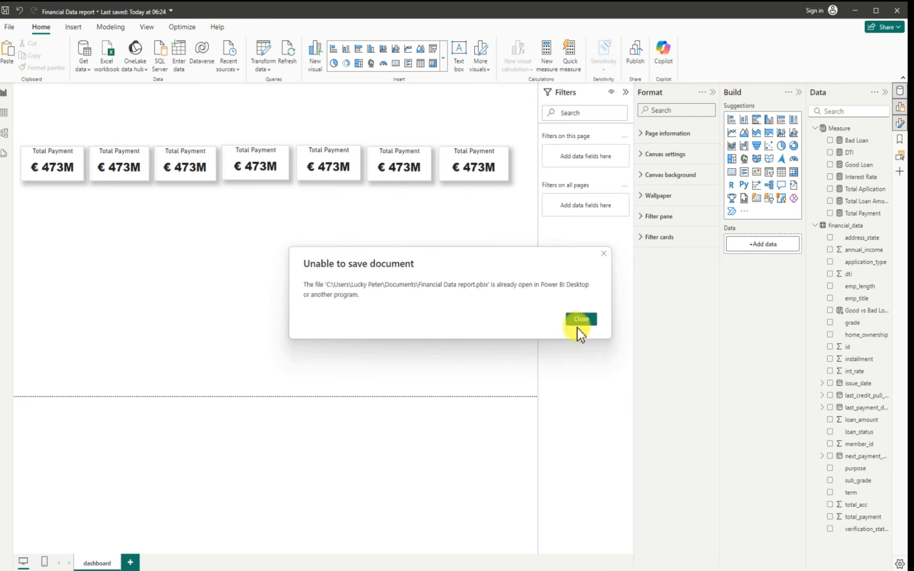
mouse_move(629, 570)
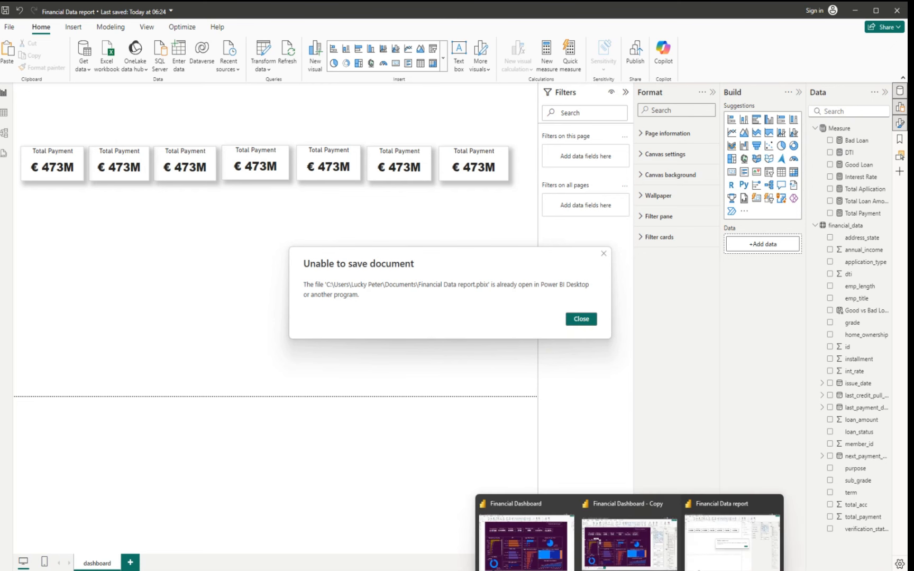
click(581, 320)
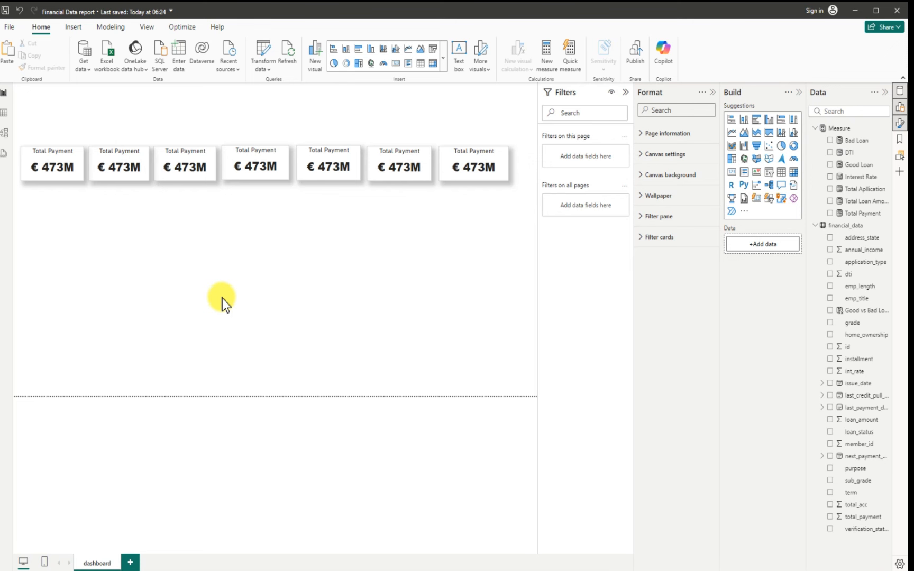
- Collapse the Filters pane, then add an empty stacked bar chart below the first card and widen it beyond that card's edge
click(625, 94)
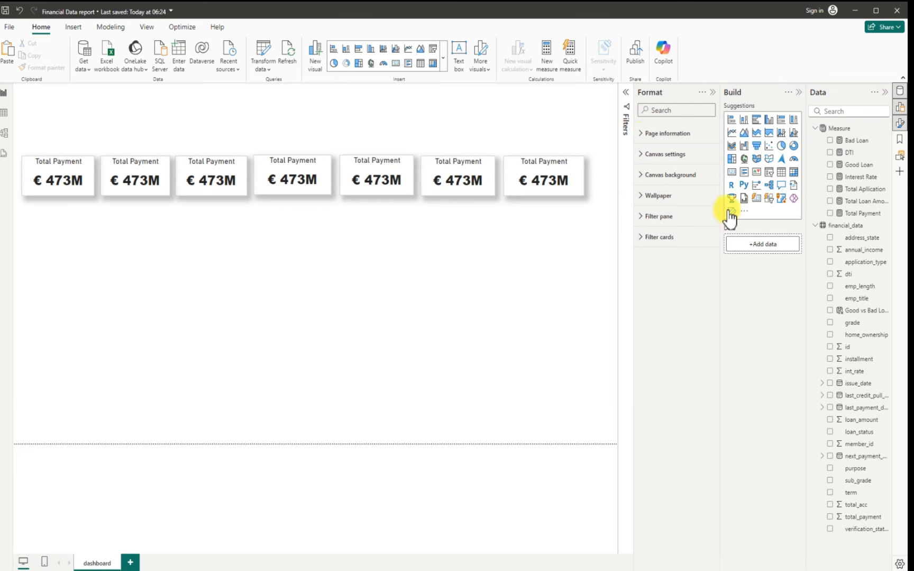
click(733, 125)
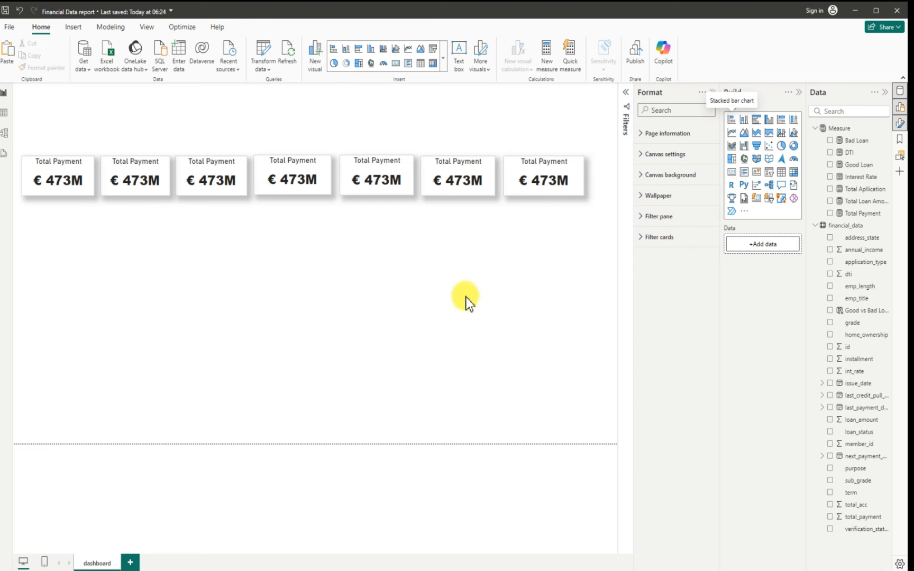
drag(76, 283, 78, 246)
drag(59, 284, 47, 340)
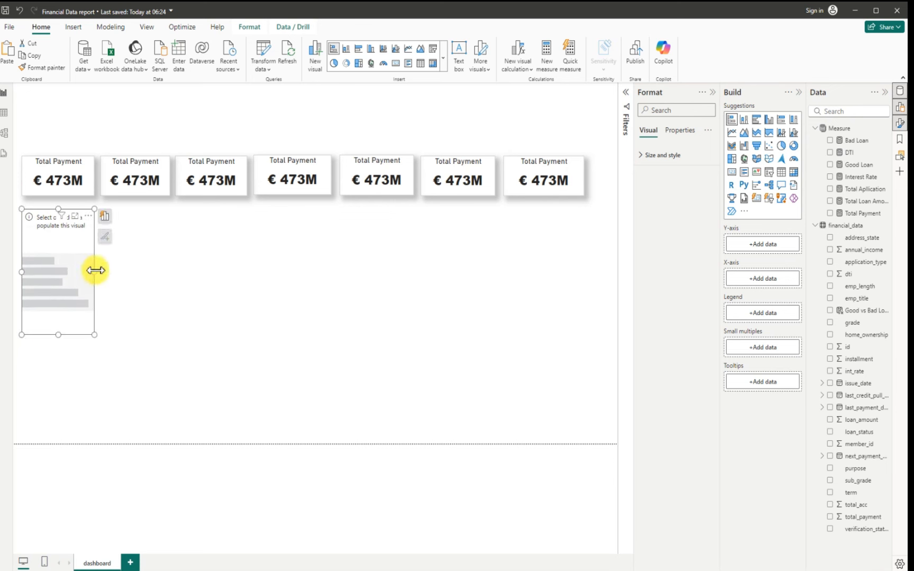
drag(95, 270, 130, 279)
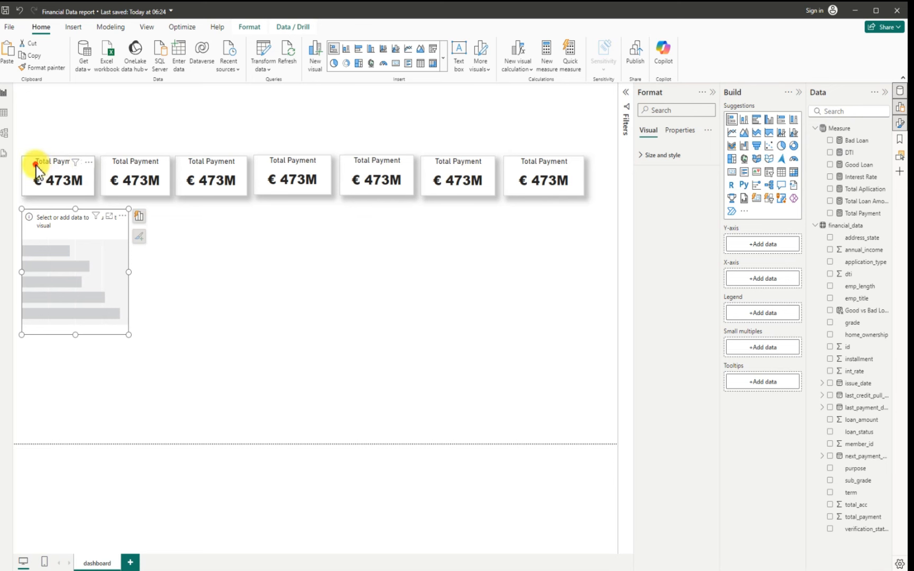
- Move all seven Total Payment cards up the page, keeping them aligned in one row above the empty bar chart
drag(55, 172, 38, 133)
drag(122, 158, 111, 141)
drag(182, 175, 179, 140)
drag(257, 178, 262, 146)
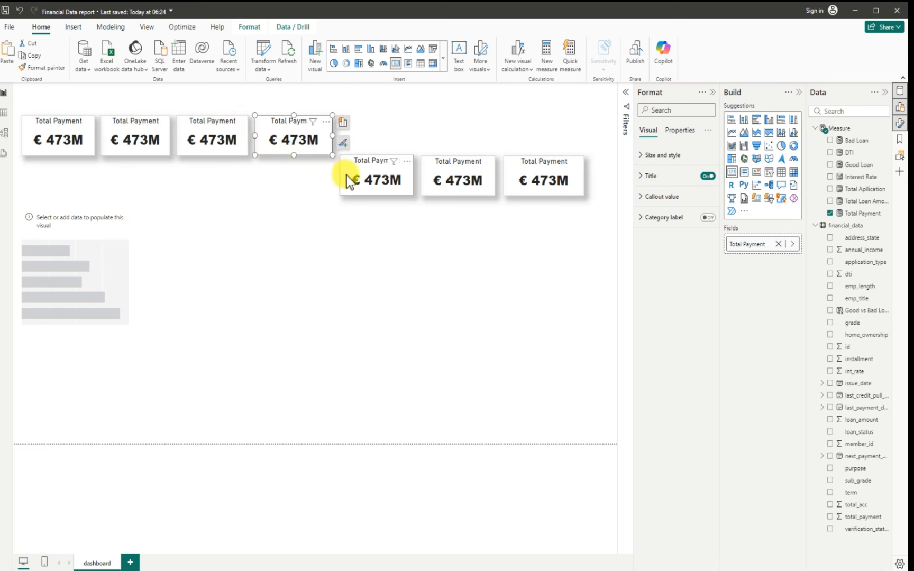
drag(346, 175, 347, 134)
drag(428, 176, 427, 141)
mouse_move(517, 158)
mouse_down()
mouse_move(519, 133)
mouse_move(506, 144)
mouse_up()
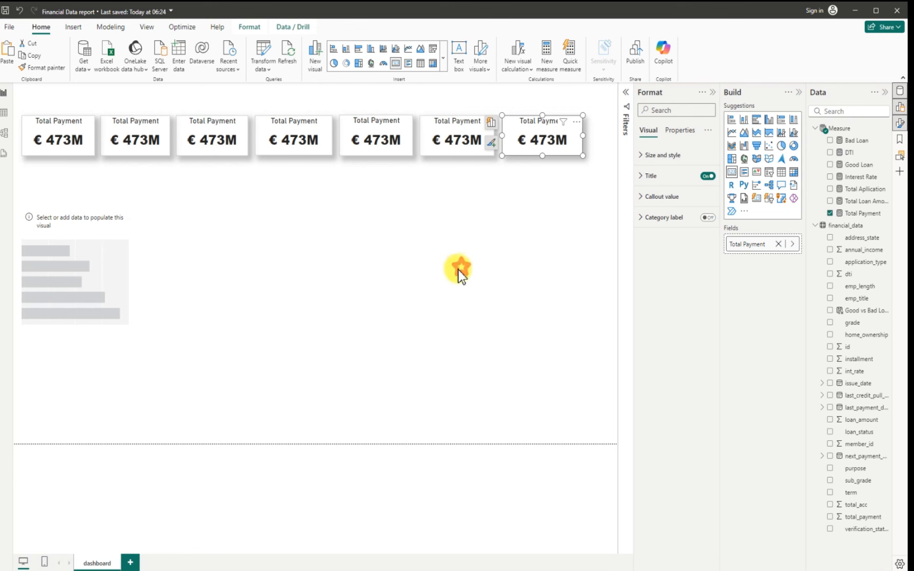
- Move the empty bar chart up to the canvas's left edge beneath the cards and narrow it slightly
click(303, 314)
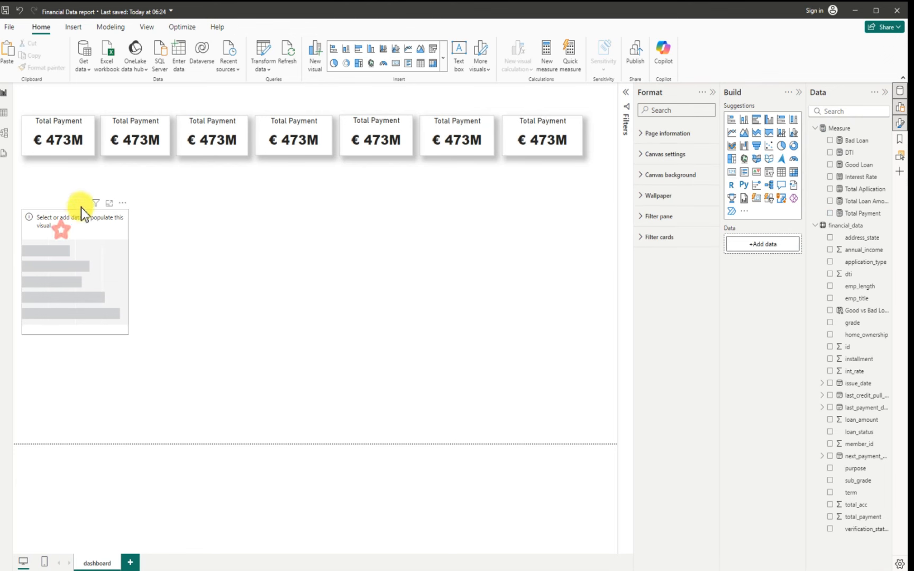
drag(62, 234, 53, 198)
drag(121, 238, 117, 240)
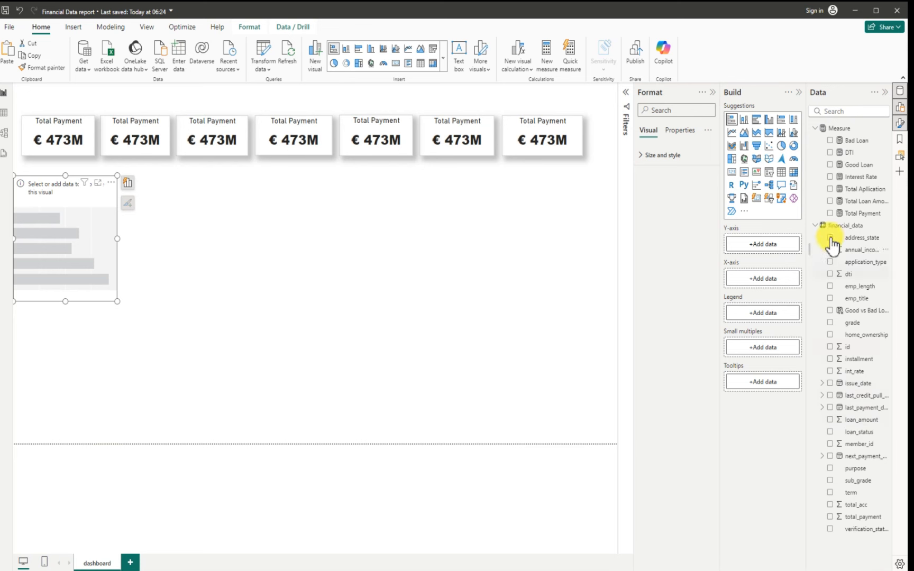
- Plot the Total Apllication measure by purpose in the bar chart and make the chart slightly taller, to a height of about 259
click(830, 190)
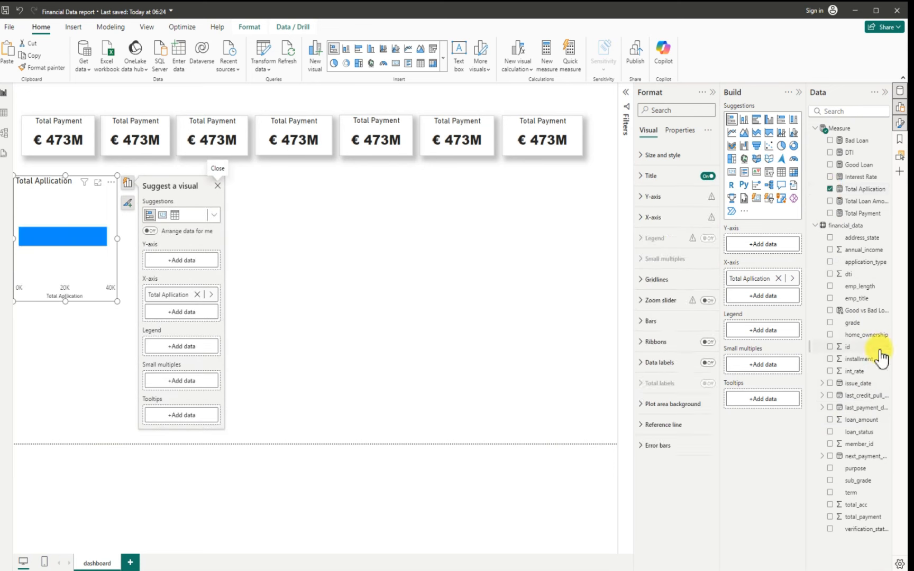
click(830, 468)
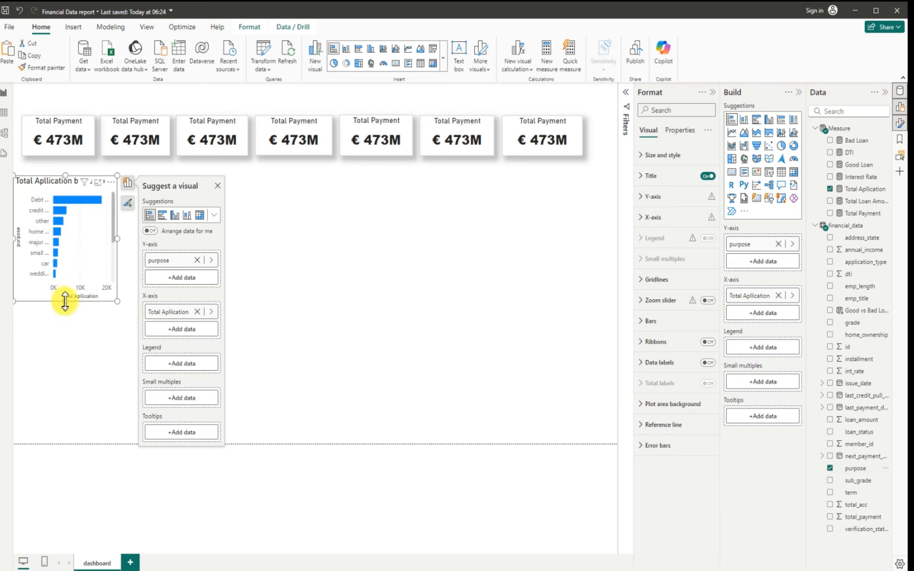
drag(64, 302, 64, 306)
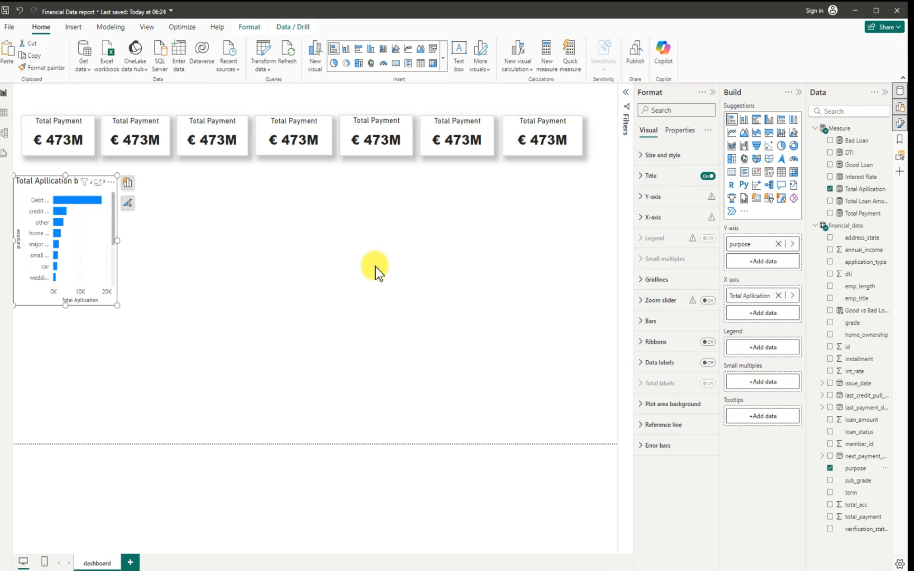
- Turn off the bar chart's background and give it a light grey visual border
click(646, 159)
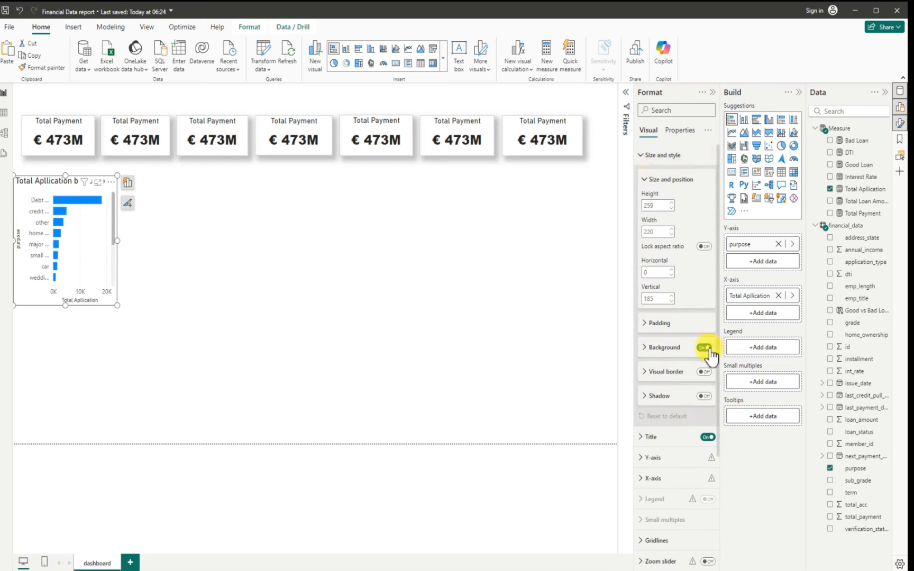
click(701, 373)
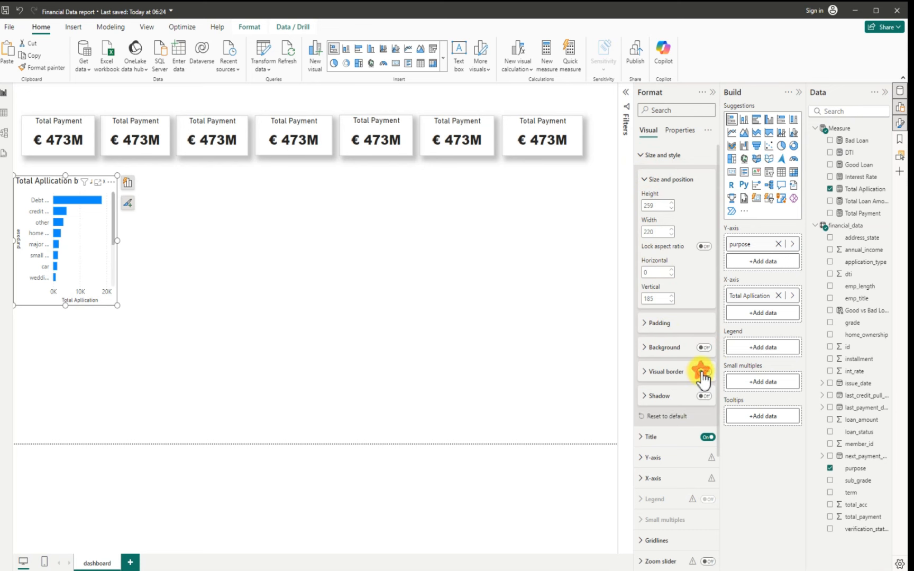
click(648, 376)
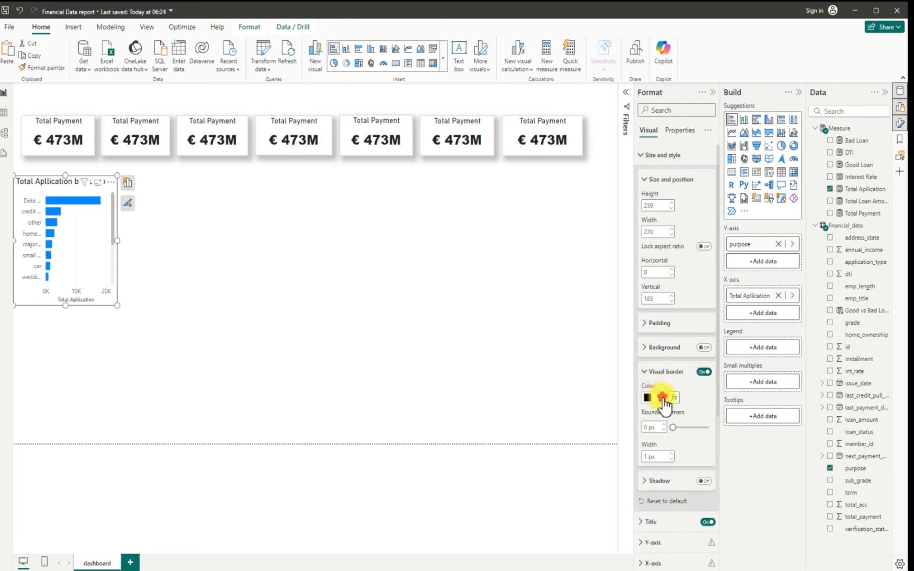
click(661, 398)
click(655, 277)
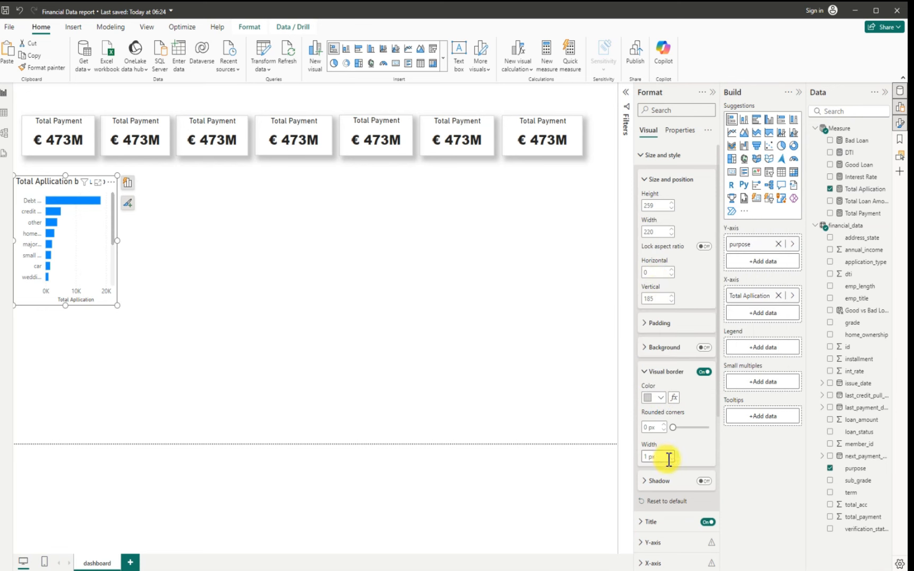
- Turn on the bar chart's shadow, keeping the Outside offset and Bottom right position, and collapse the border and shadow settings
scroll(668, 456, down, 1)
click(704, 431)
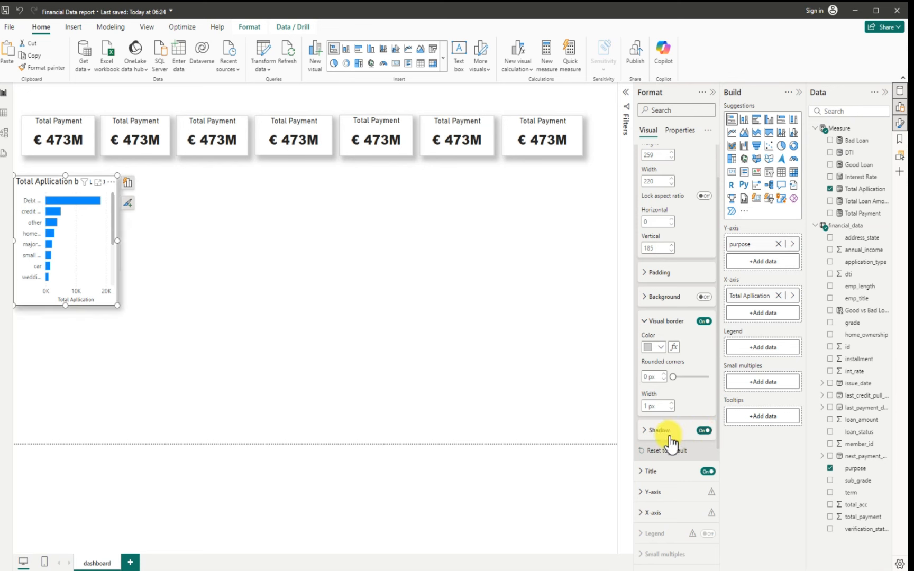
click(643, 433)
scroll(663, 476, down, 2)
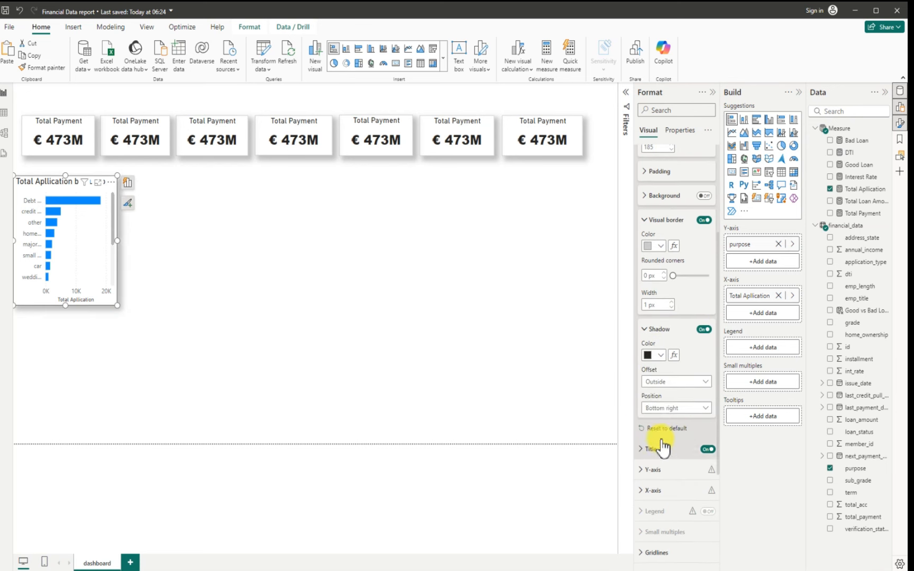
click(661, 408)
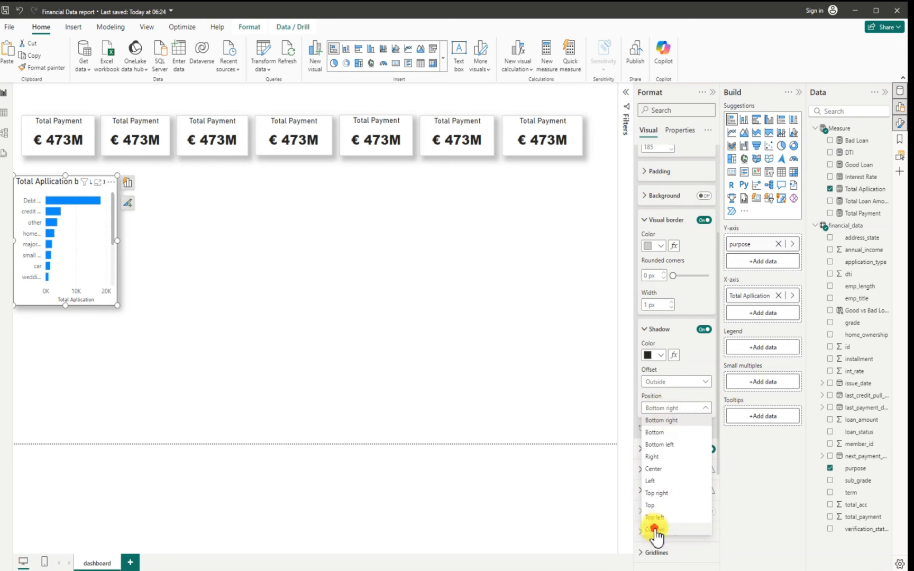
click(602, 497)
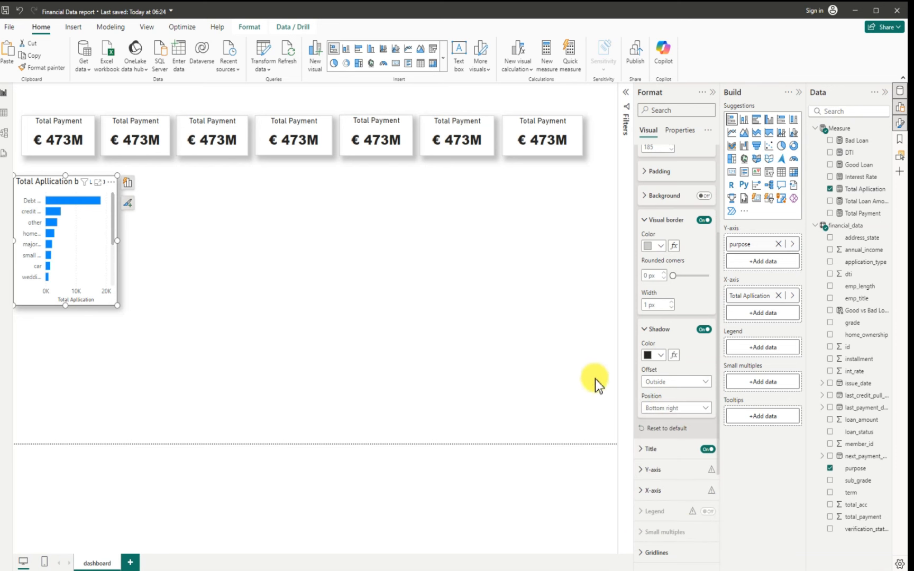
click(646, 221)
click(645, 246)
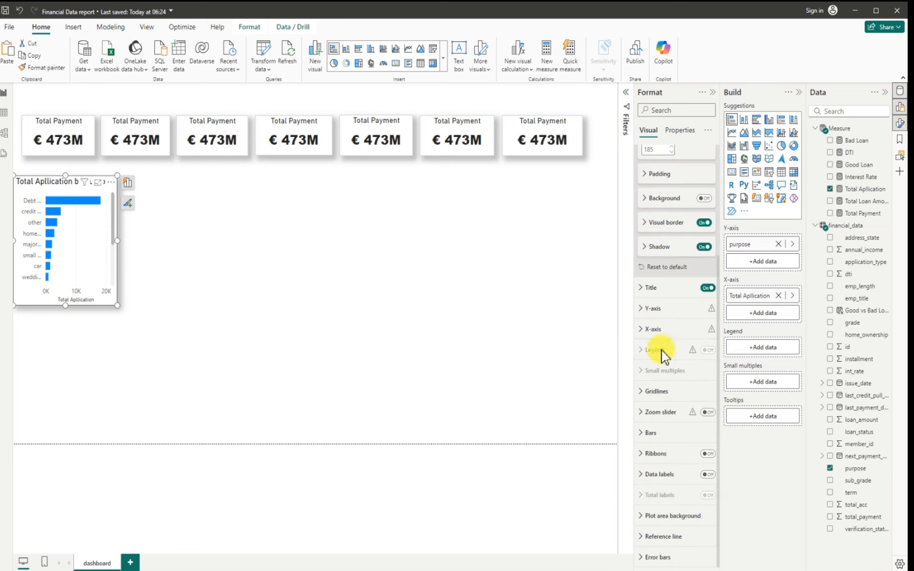
- Widen the purpose bar chart and turn off its Y-axis title
click(640, 309)
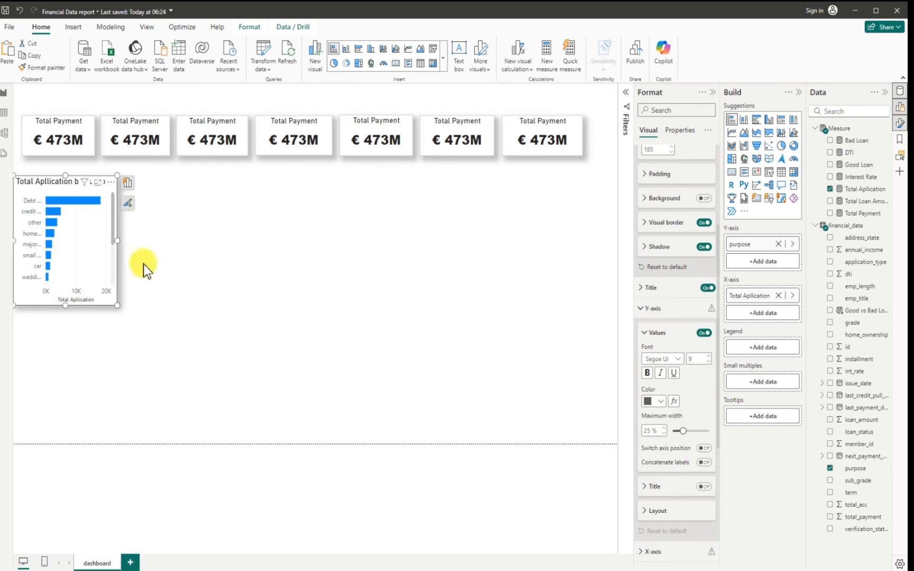
drag(117, 241, 136, 241)
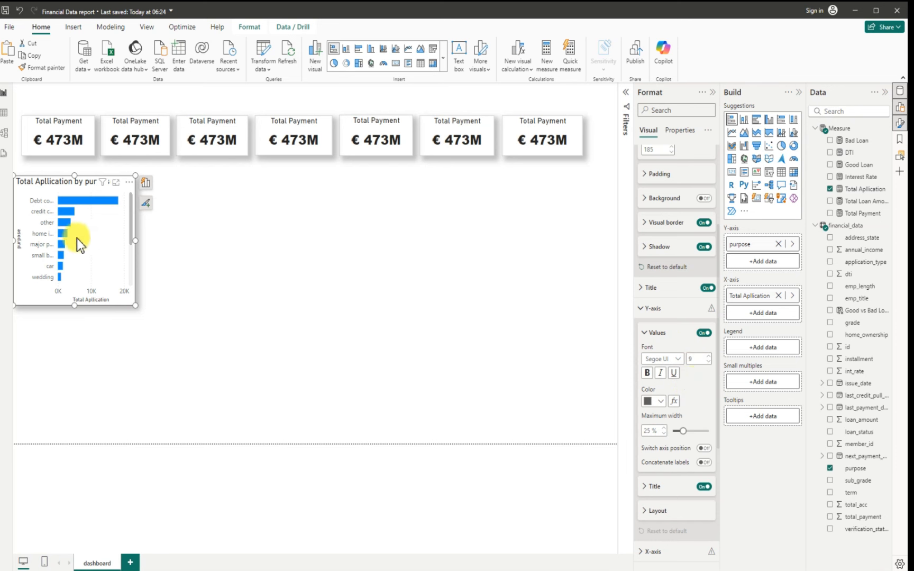
click(703, 487)
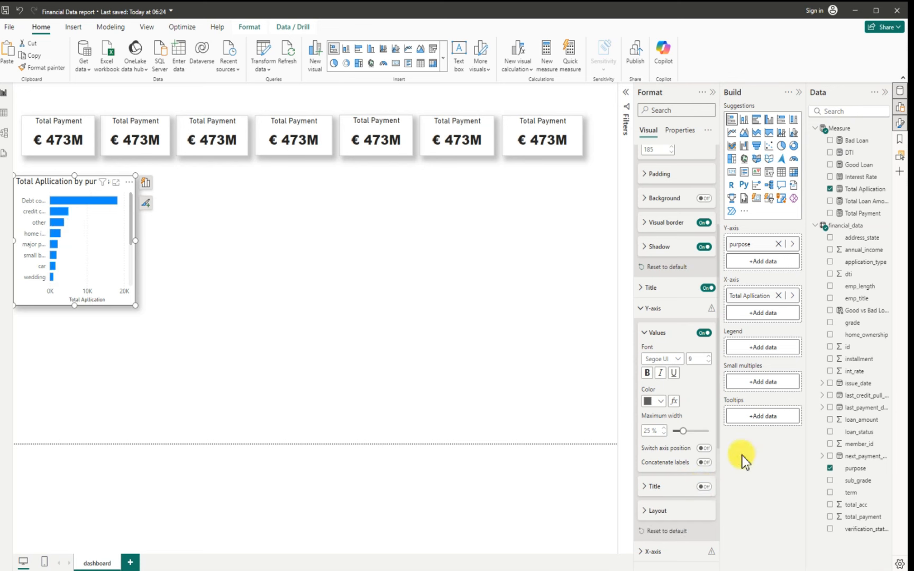
- Turn off the title and values of the bar chart's X-axis
scroll(671, 460, down, 5)
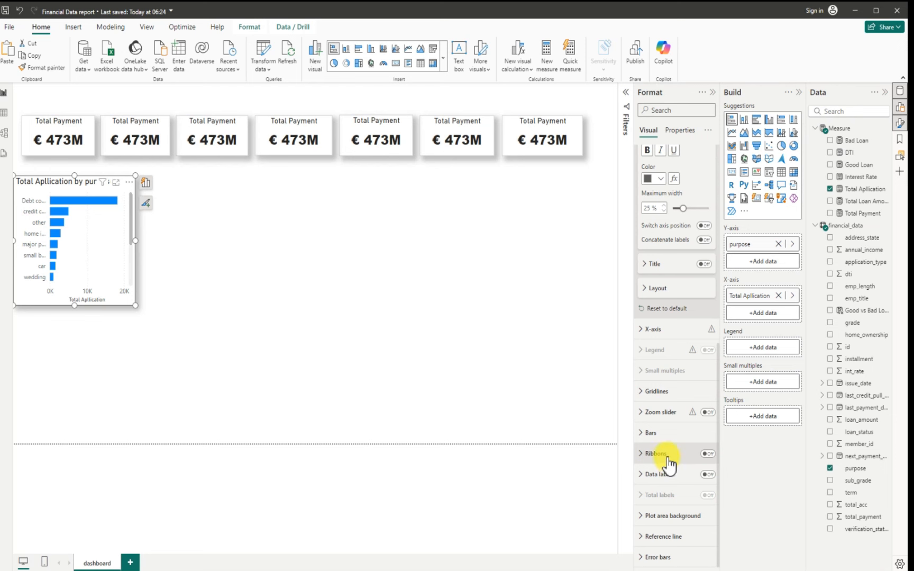
click(652, 330)
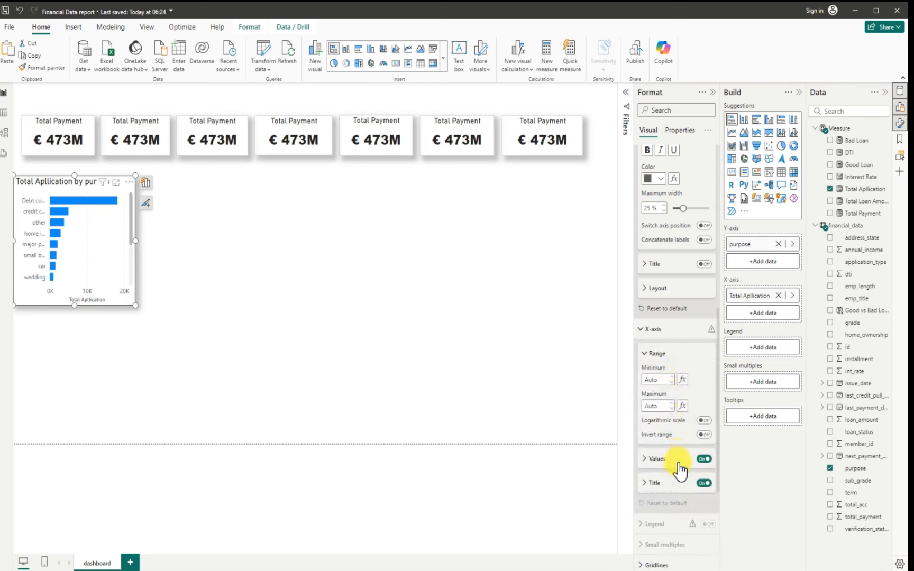
click(703, 483)
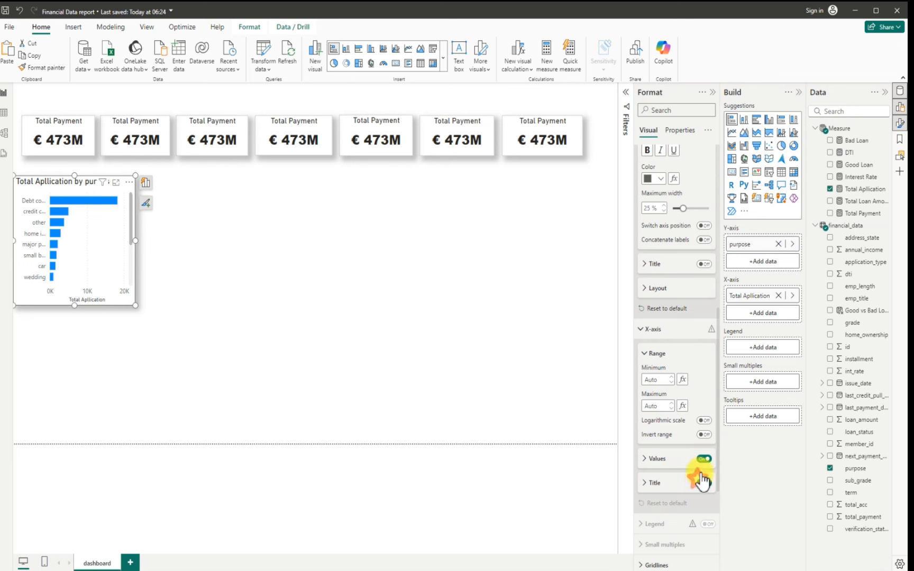
click(702, 458)
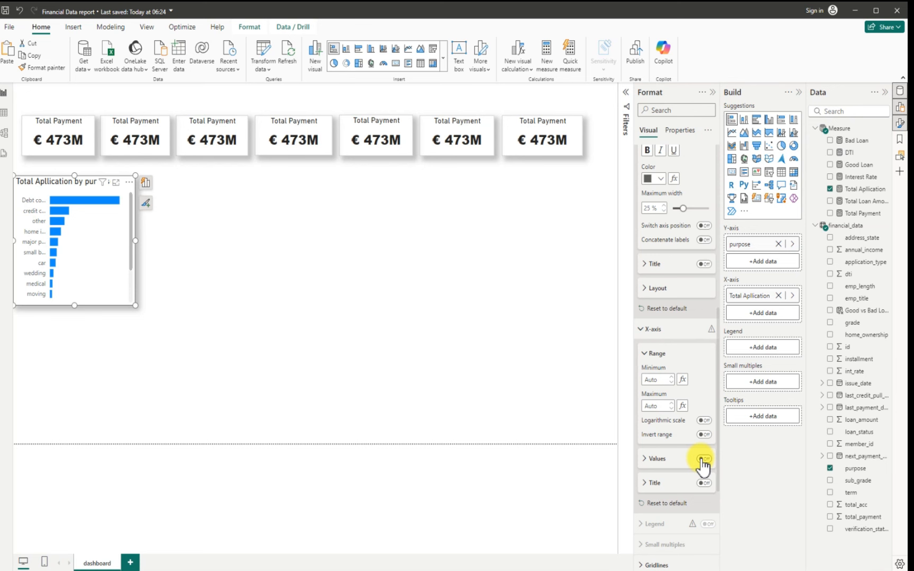
- Turn on the bar chart's data labels with the position Outside end, and narrow the chart
scroll(679, 500, down, 3)
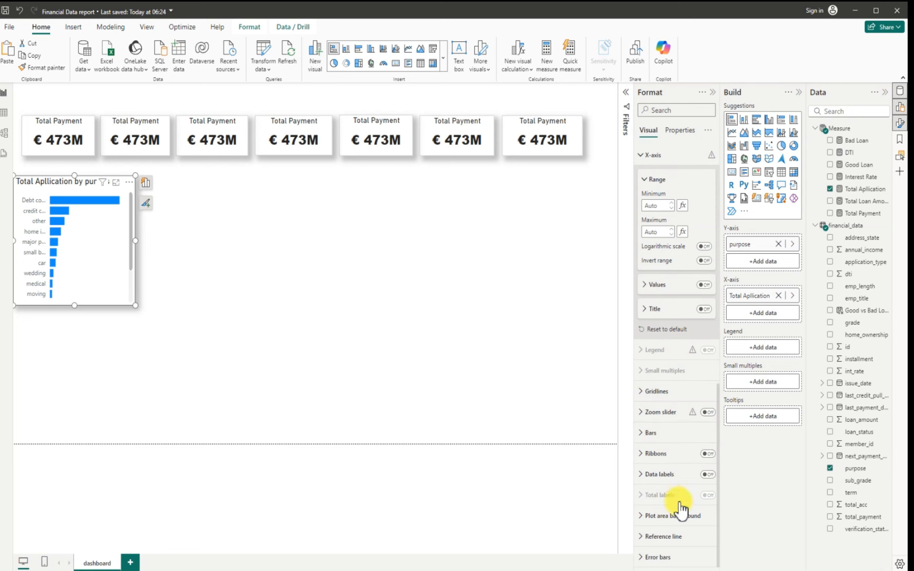
click(707, 475)
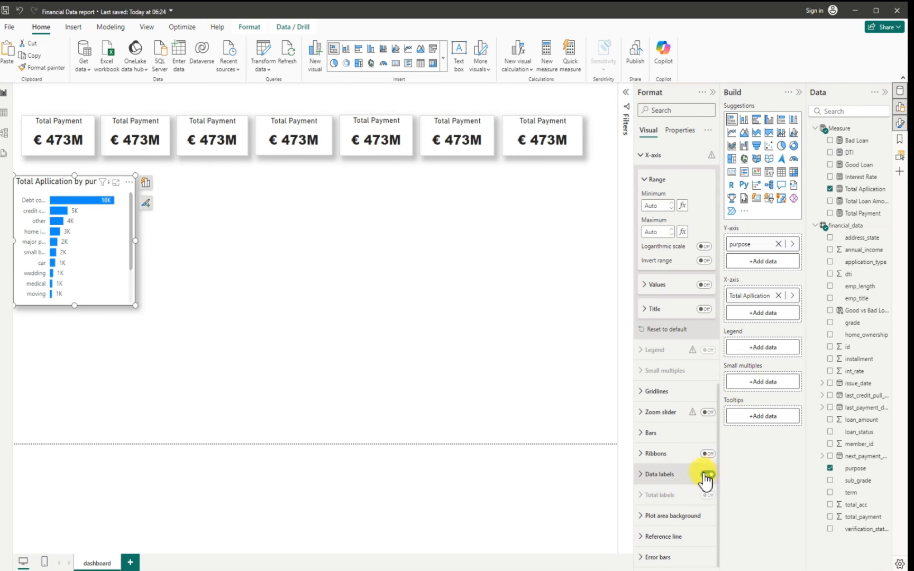
click(644, 475)
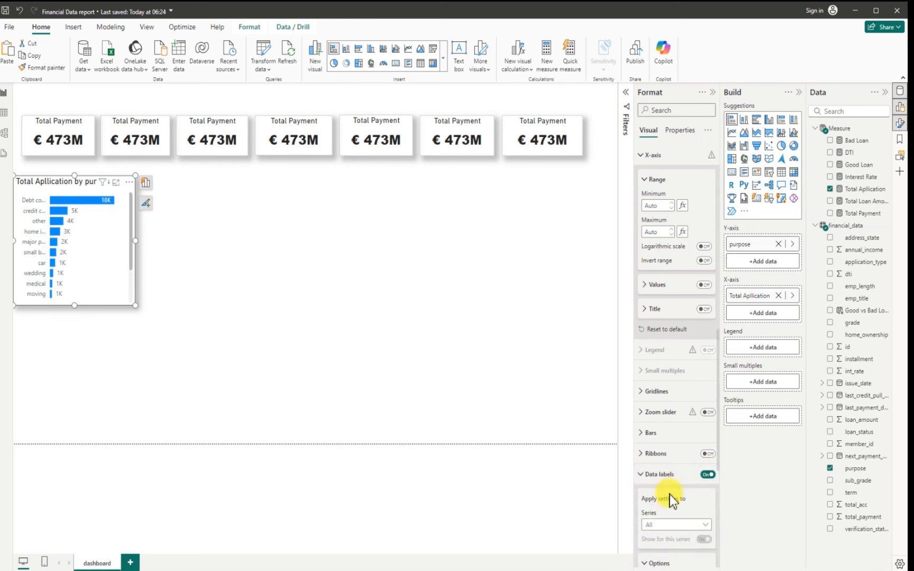
scroll(675, 497, down, 3)
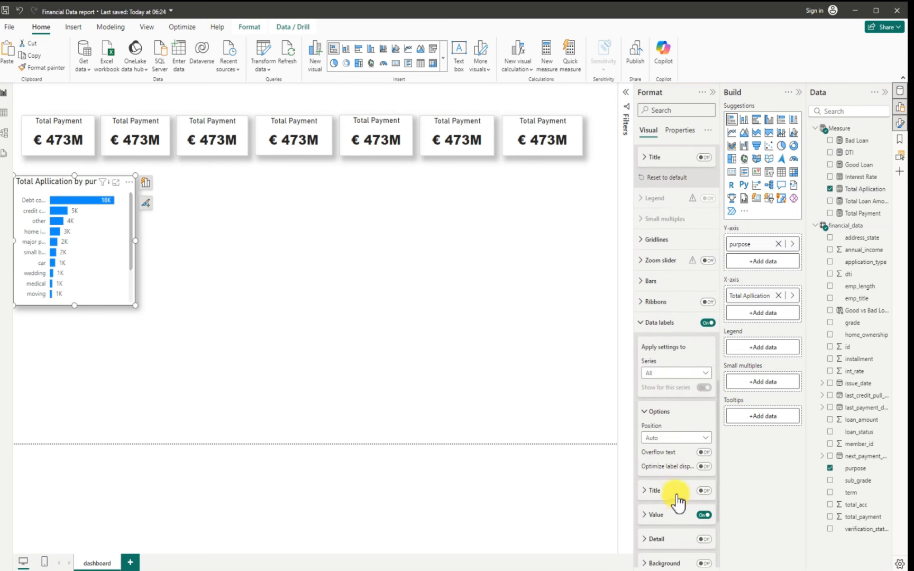
click(677, 437)
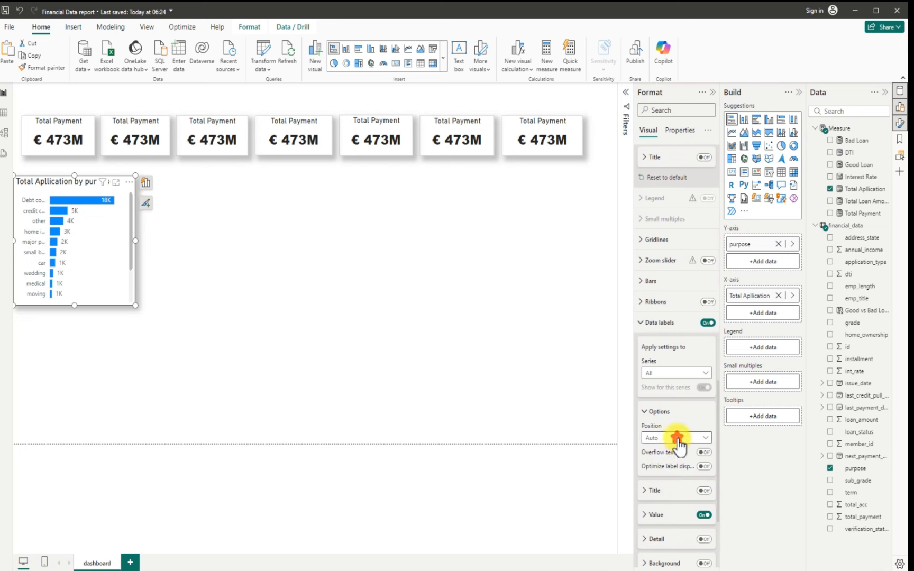
click(662, 474)
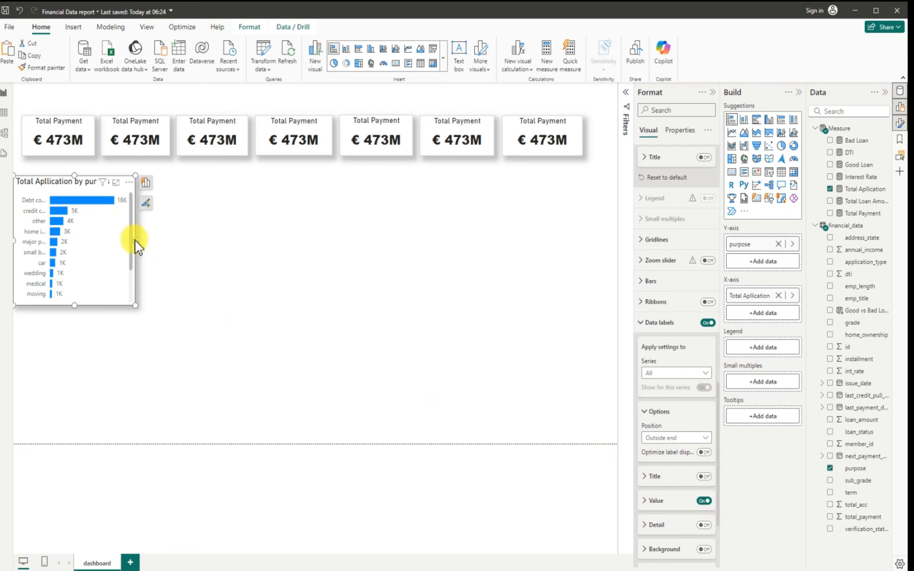
drag(136, 244, 121, 241)
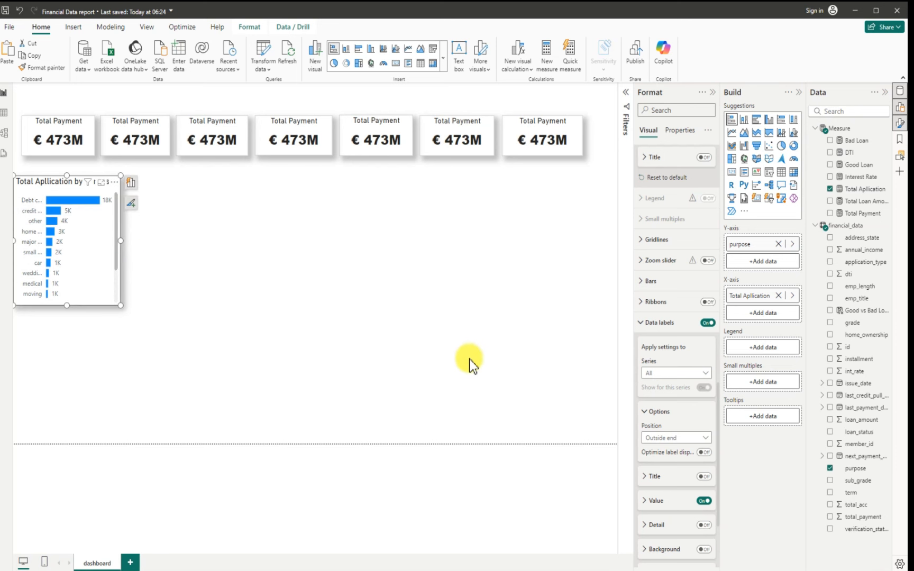
- Open the color settings for the bars of the purpose chart
scroll(662, 461, down, 3)
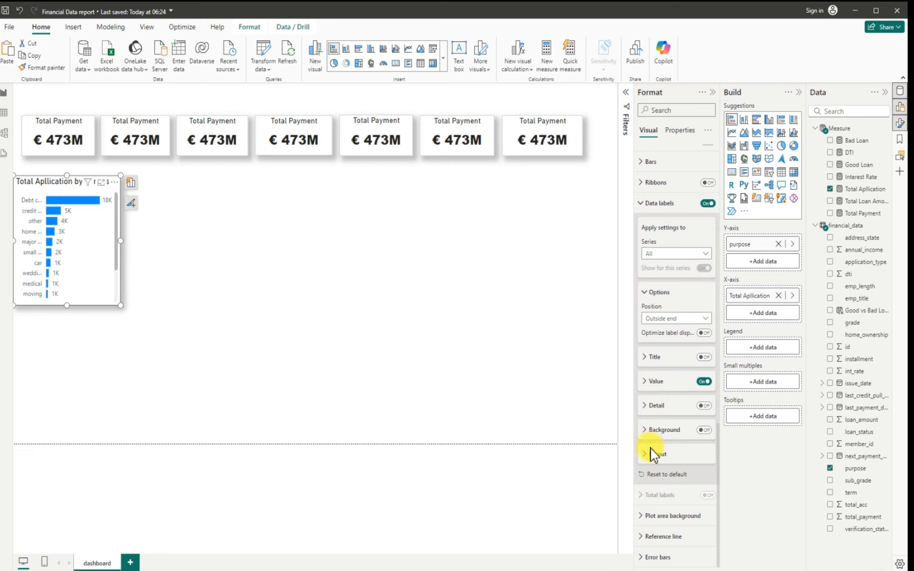
scroll(652, 460, up, 4)
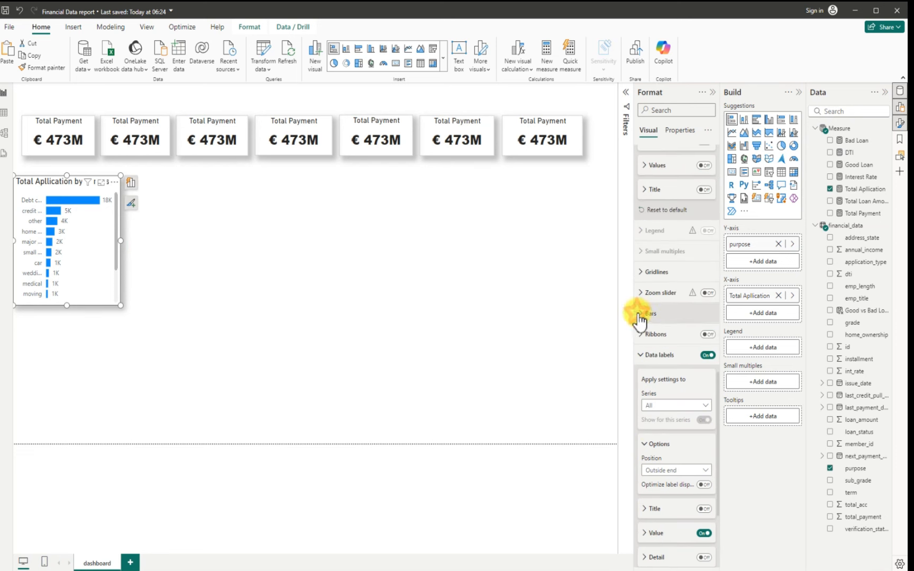
click(640, 314)
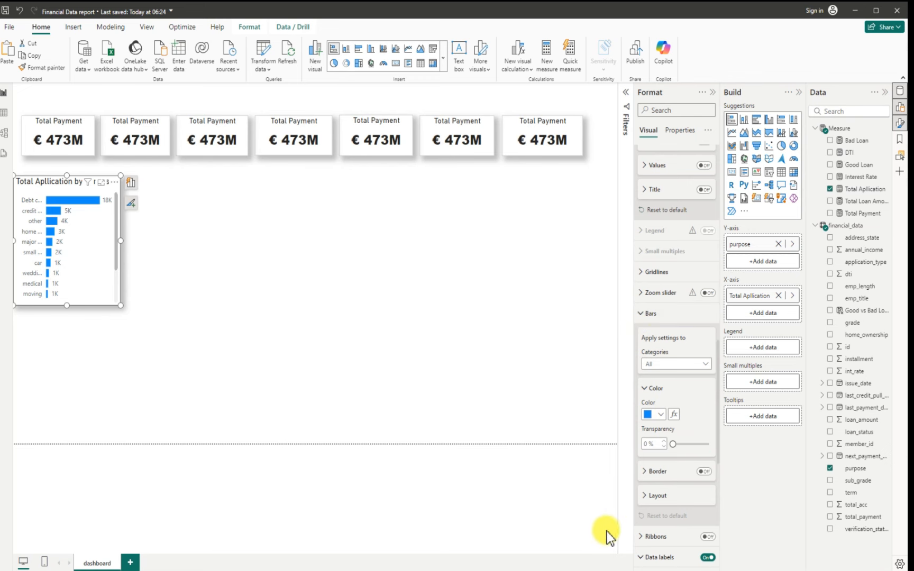
- Check the chart styling in the Financial Dashboard report, and return to the Financial Data report
mouse_move(630, 570)
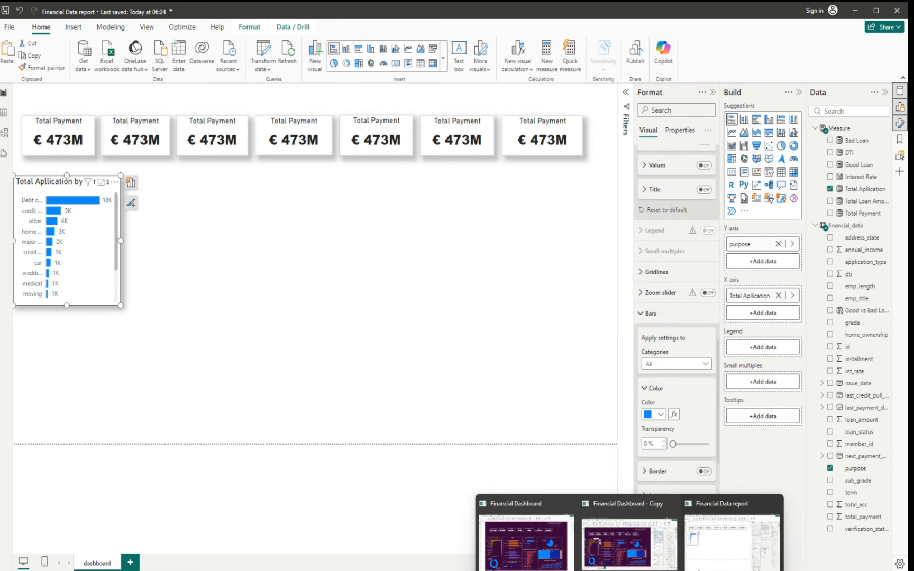
click(559, 553)
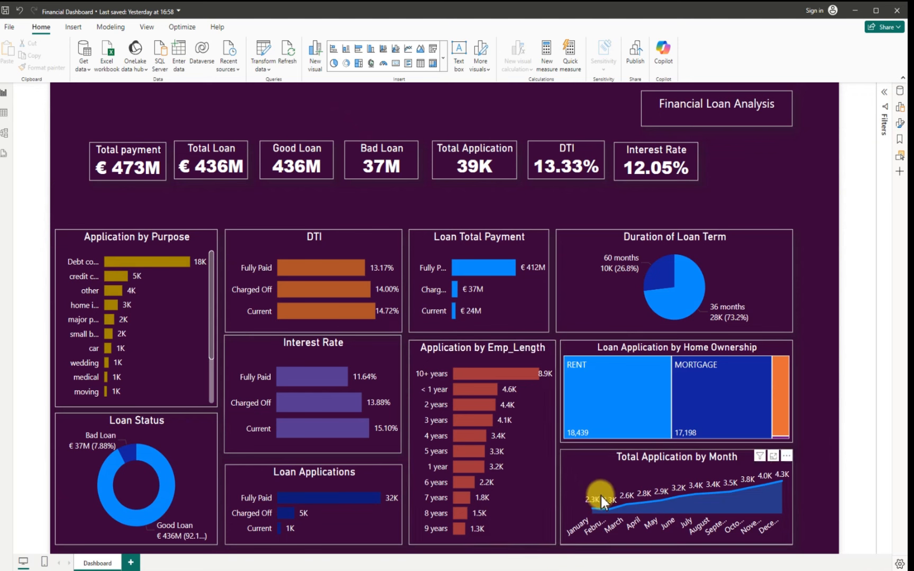
mouse_move(618, 558)
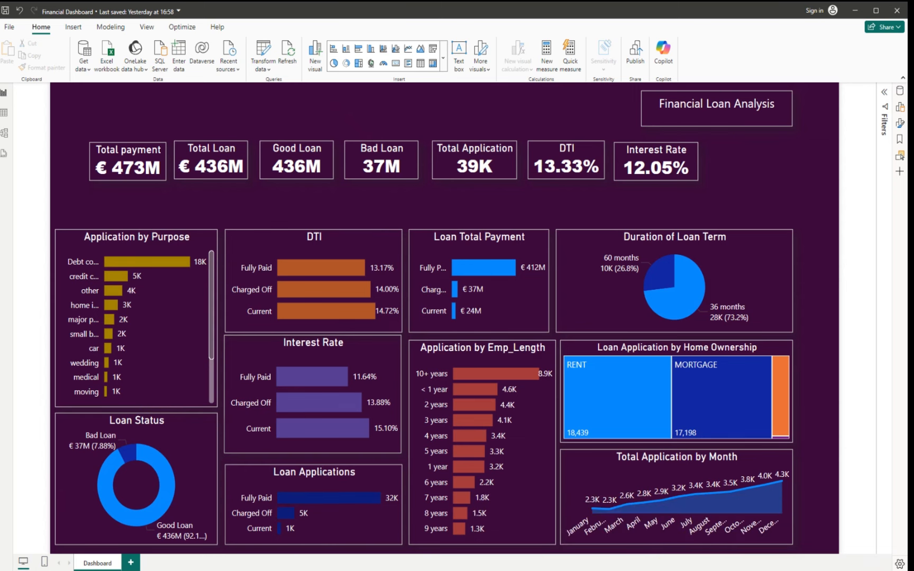
click(676, 566)
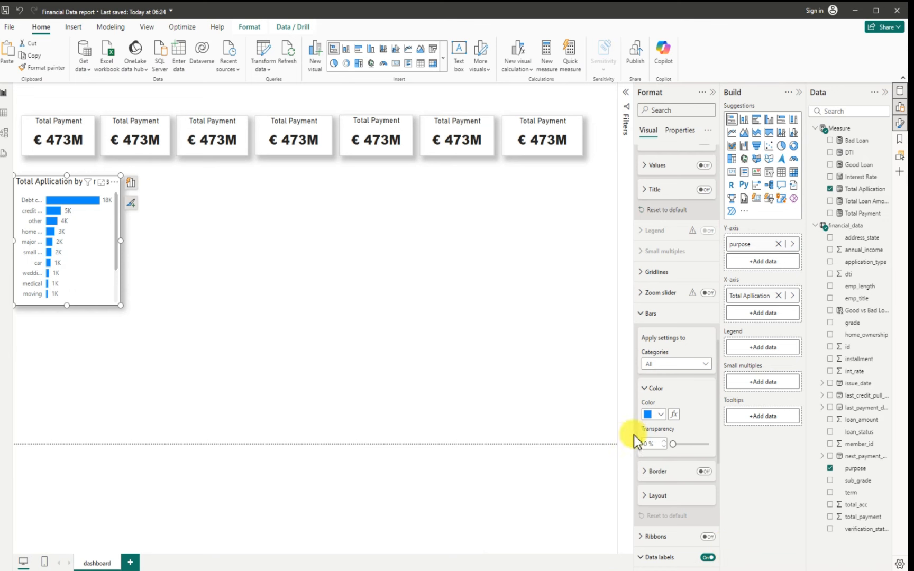
- Set the bar color of the purpose chart to dark gold from the theme colors
click(661, 415)
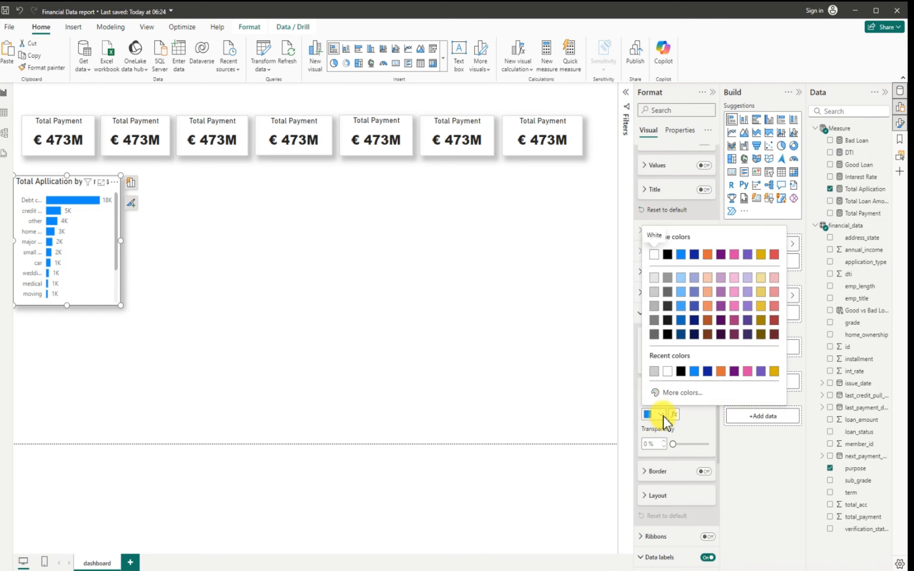
click(762, 316)
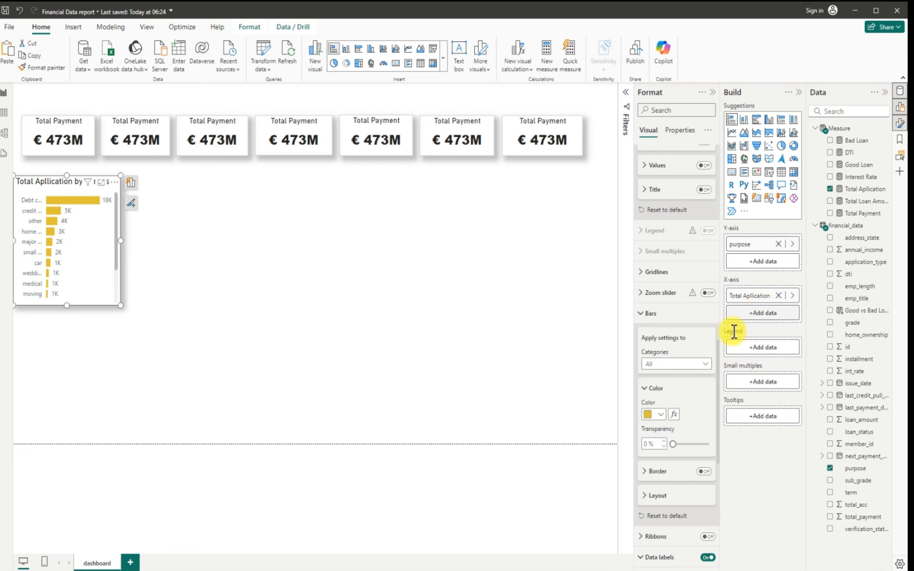
click(660, 415)
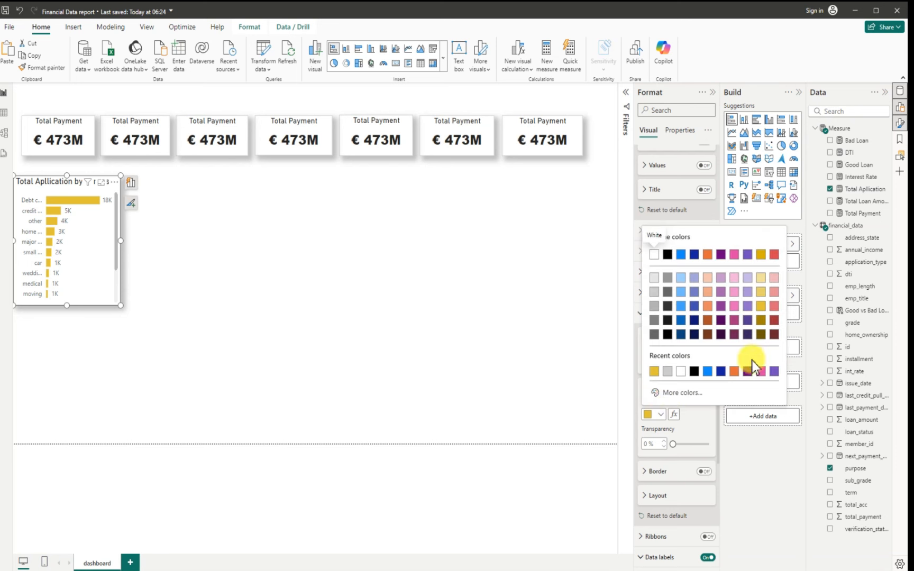
click(762, 321)
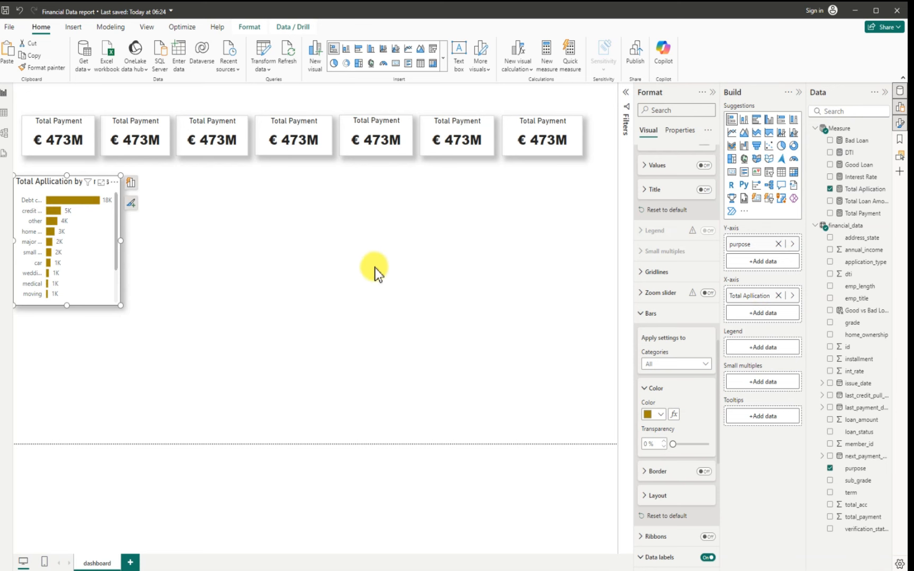
- Remove the word Total from the bar chart's title so it reads "Apllication by purpose", and center the title
scroll(645, 257, up, 5)
scroll(644, 257, up, 5)
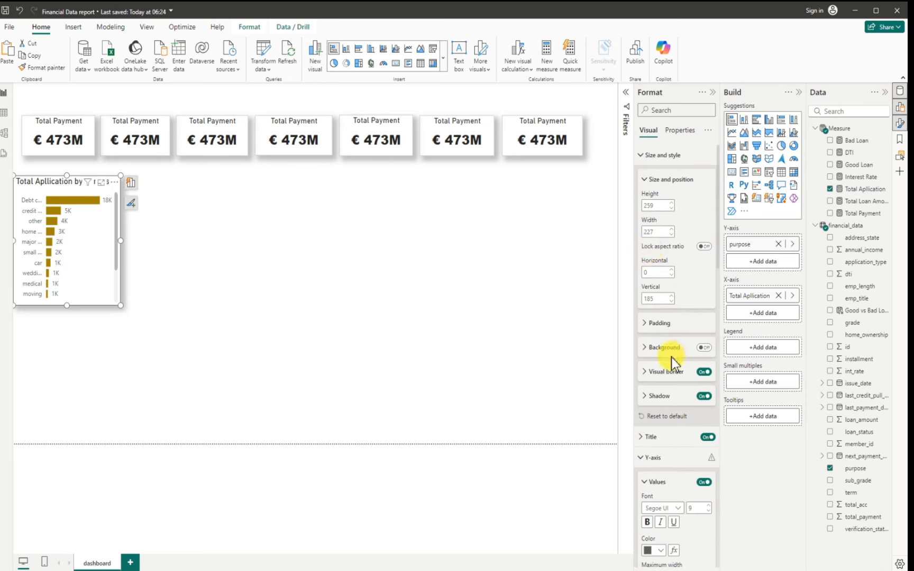
scroll(672, 362, down, 4)
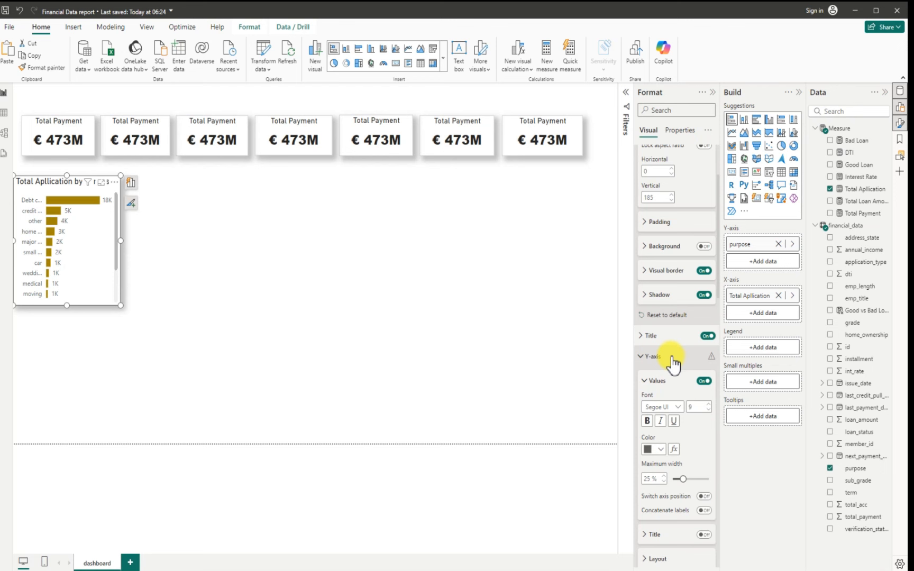
click(646, 342)
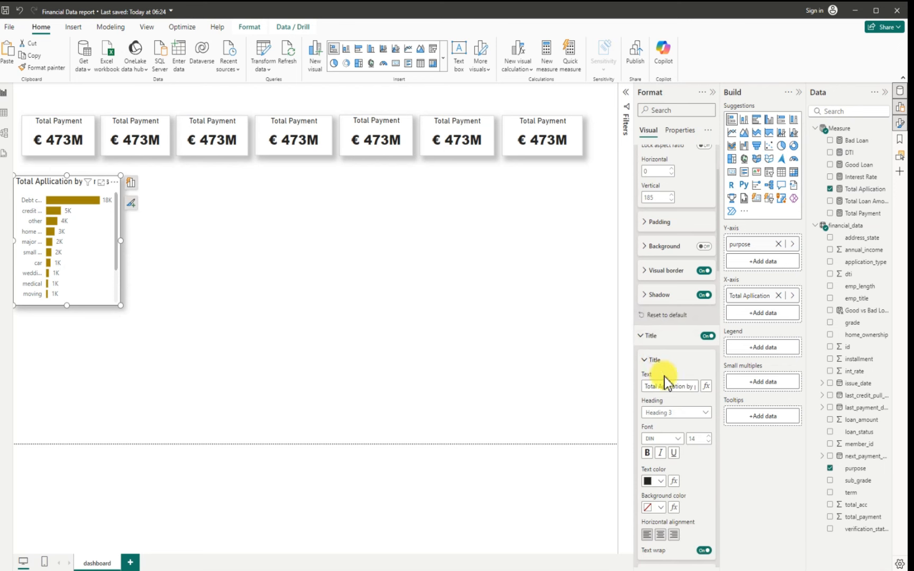
drag(658, 386, 641, 391)
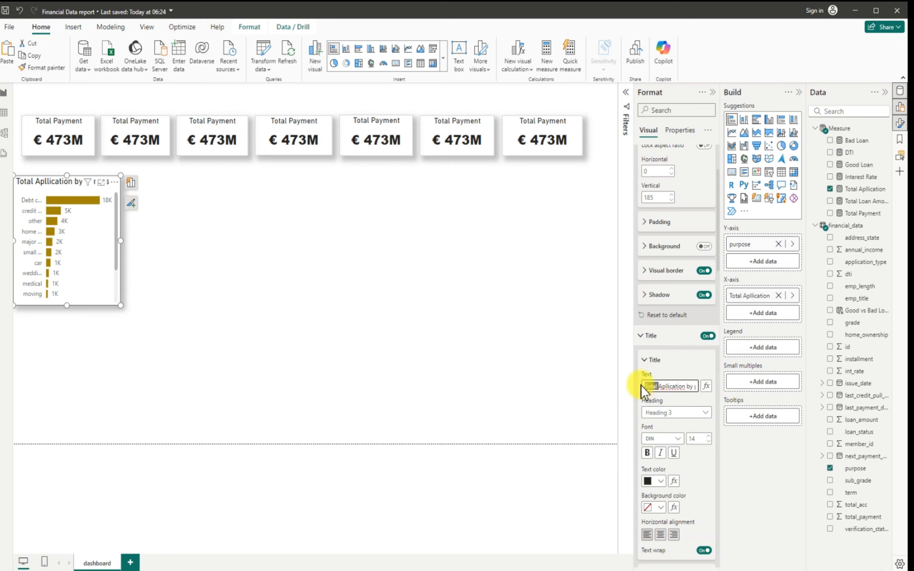
key(BackSpace)
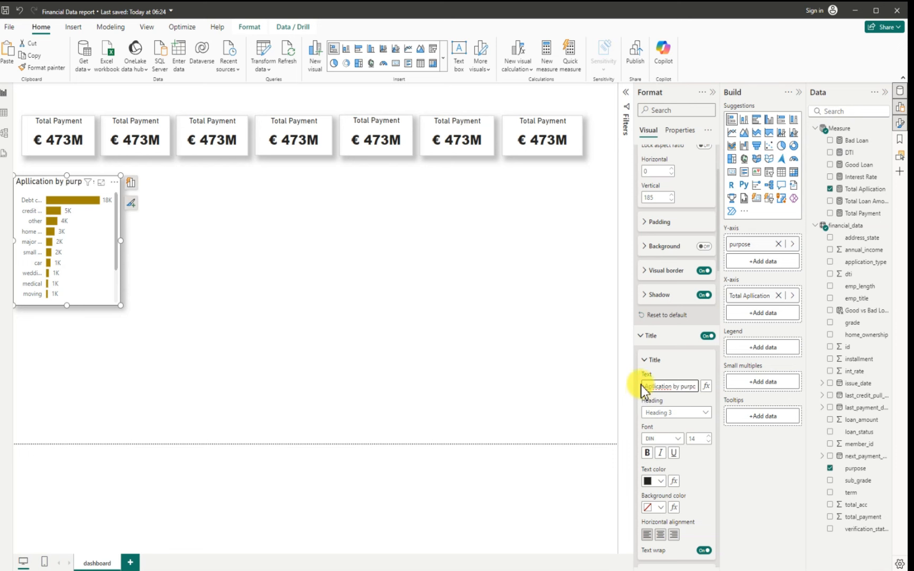
click(665, 537)
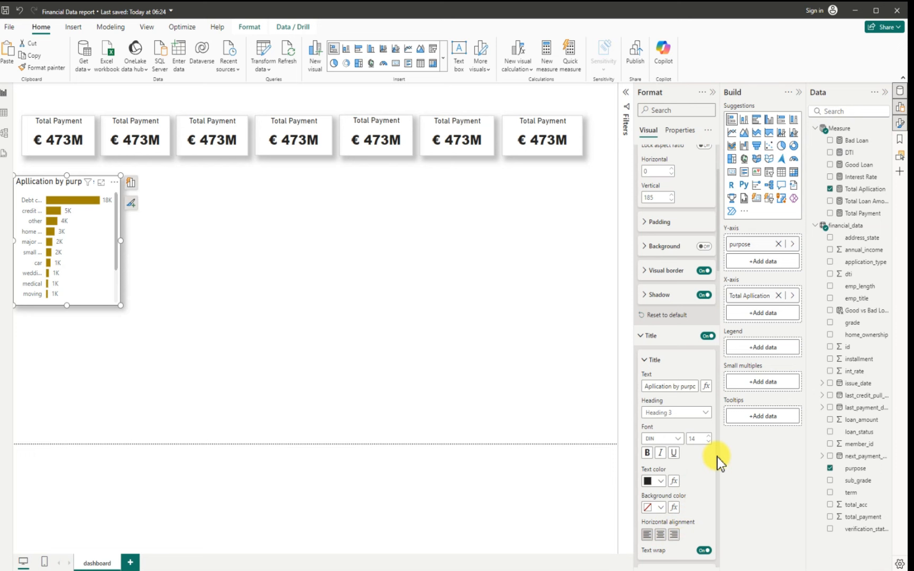
click(660, 535)
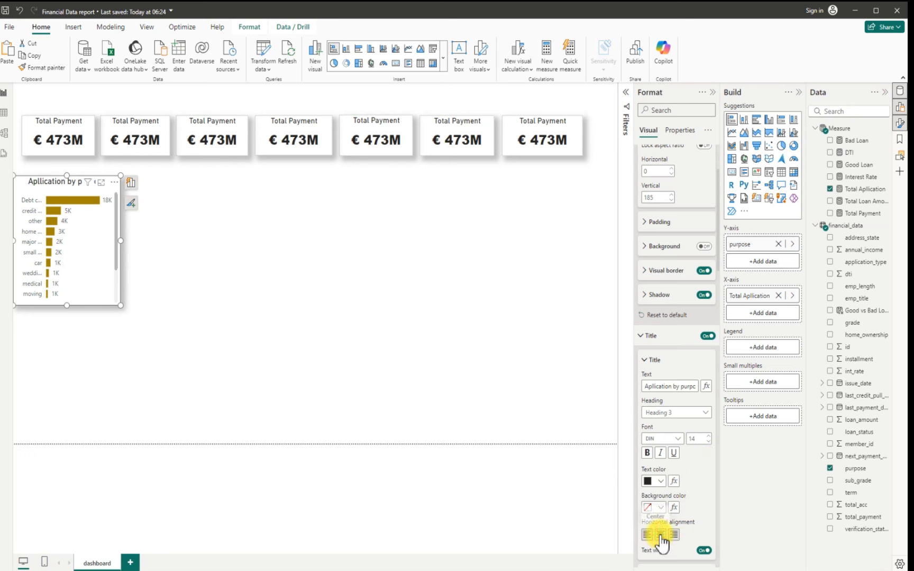
click(187, 232)
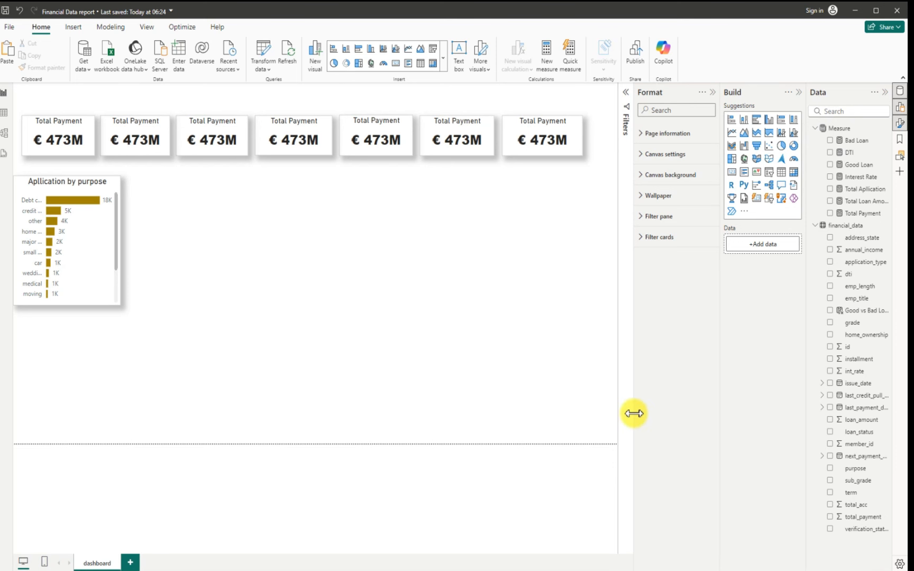
- Add a donut chart of Total Payment by Good vs Bad Loan below the bar chart, sized about 243 wide and 215 high
click(795, 146)
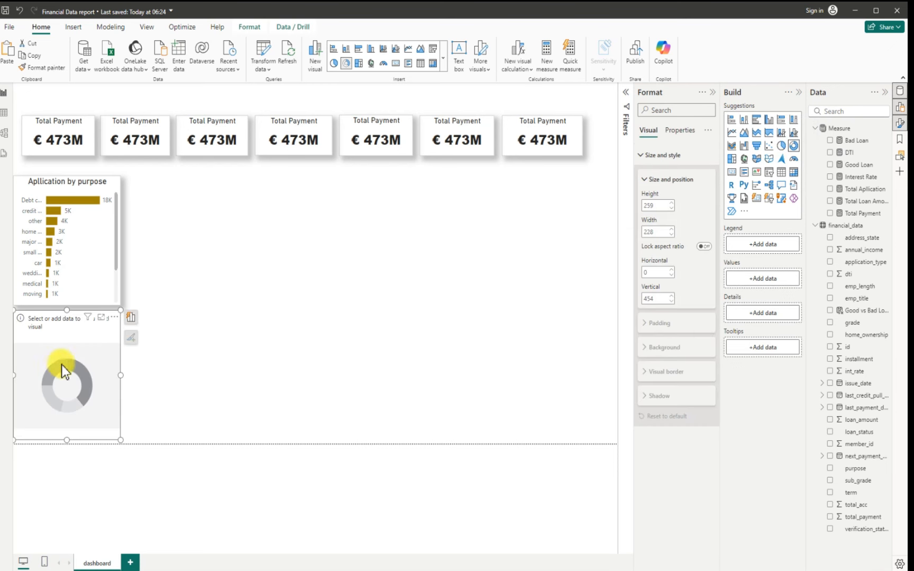
drag(66, 441, 91, 408)
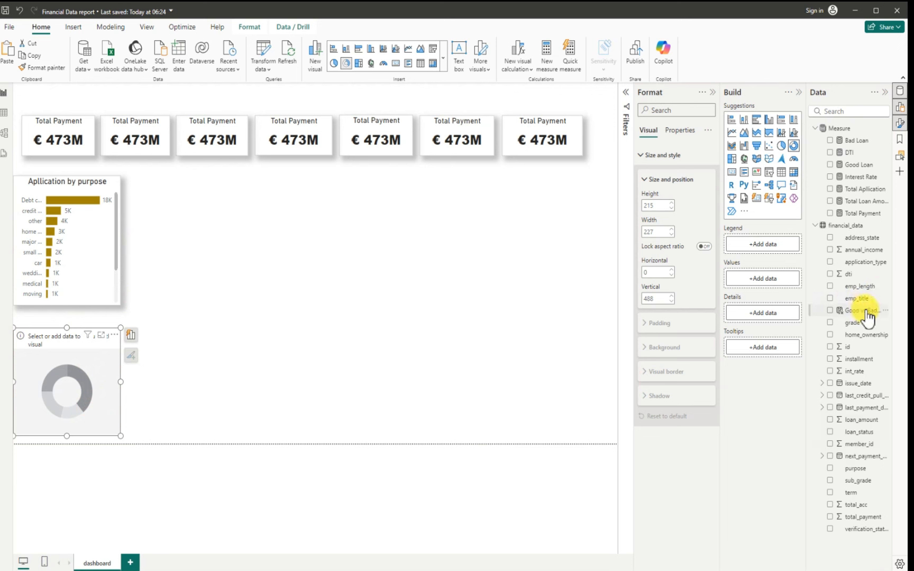
click(830, 311)
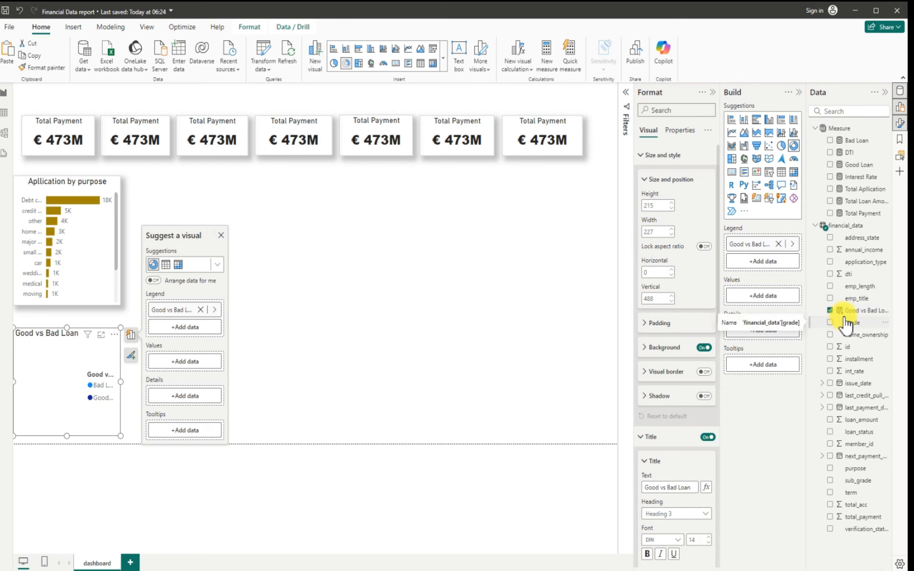
click(829, 213)
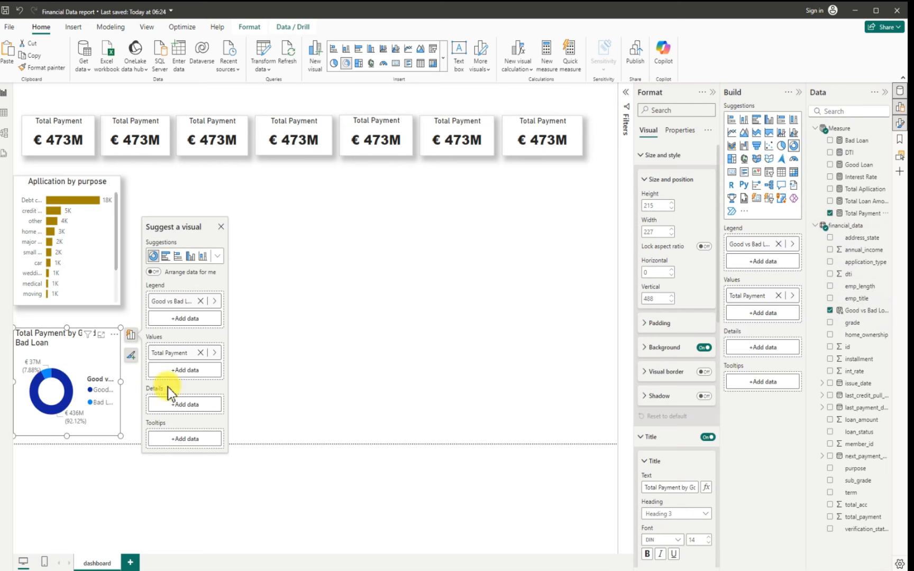
drag(124, 383, 129, 385)
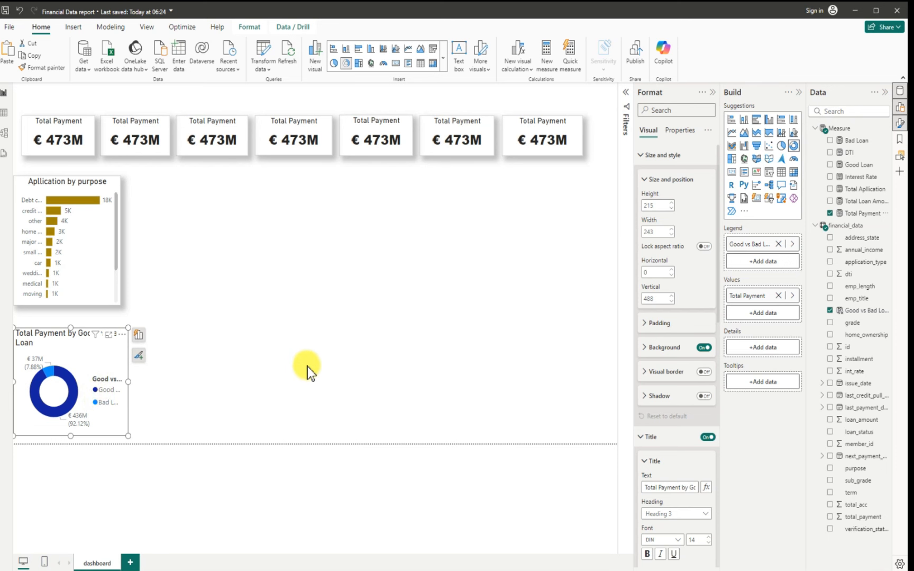
- Turn off the donut chart's background and turn on its visual border in White, 20% darker
click(706, 351)
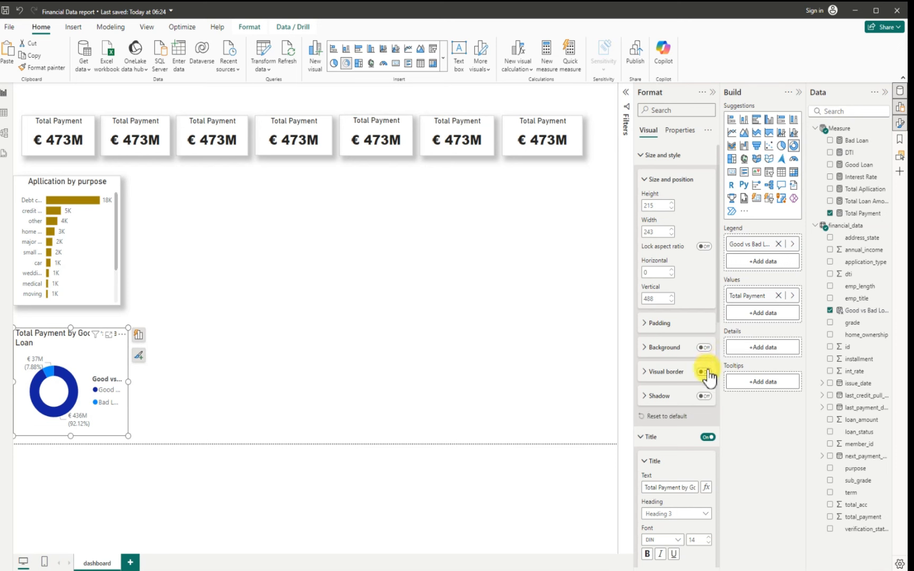
click(704, 372)
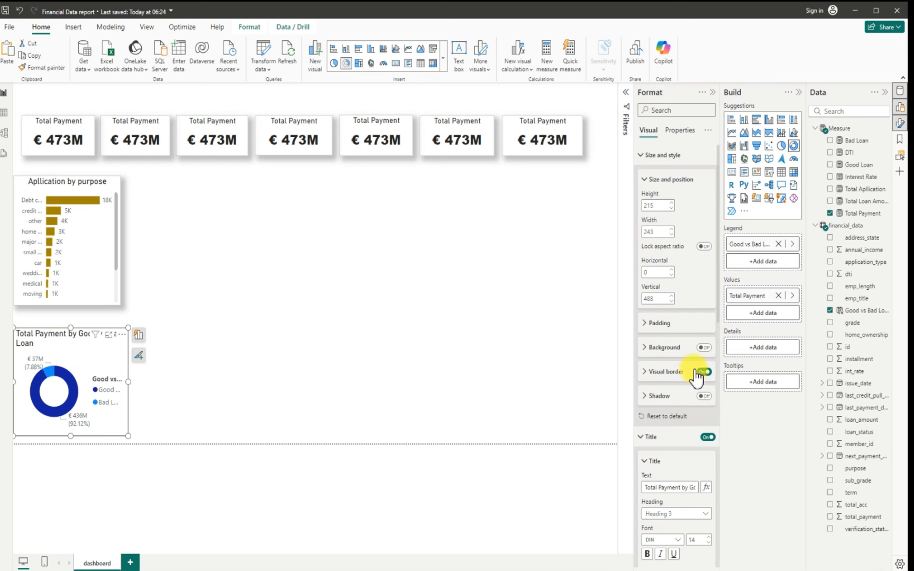
click(646, 371)
click(658, 399)
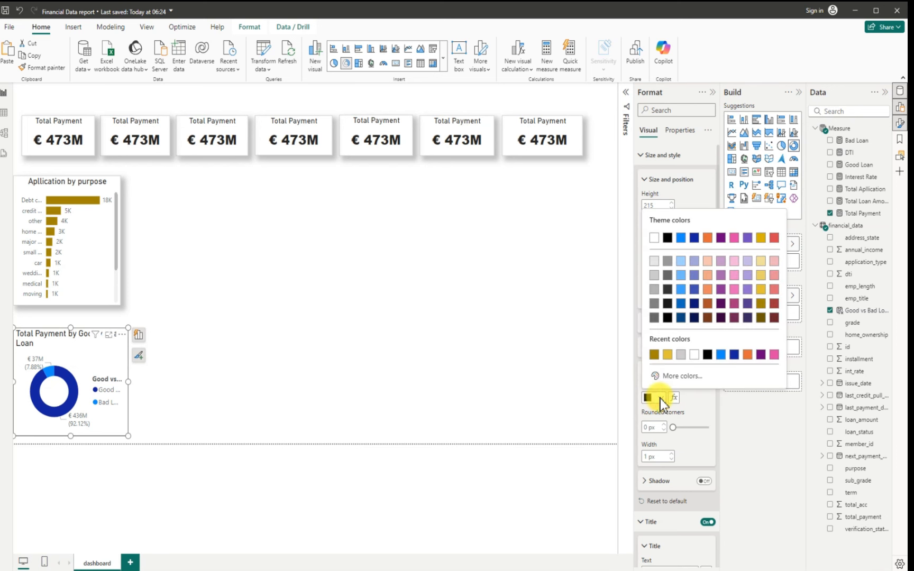
click(656, 276)
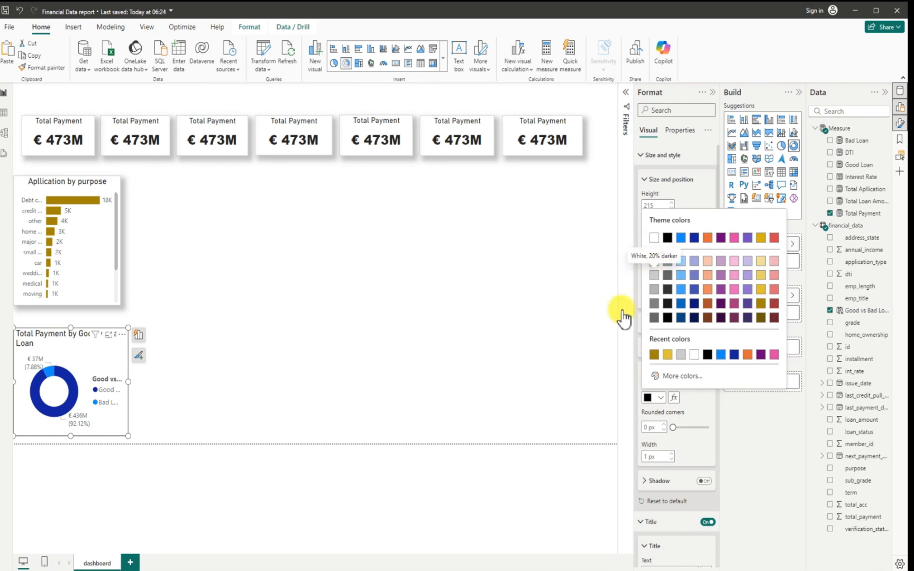
- Turn on the donut chart's shadow with the offset Outside and the position Custom
scroll(653, 479, down, 3)
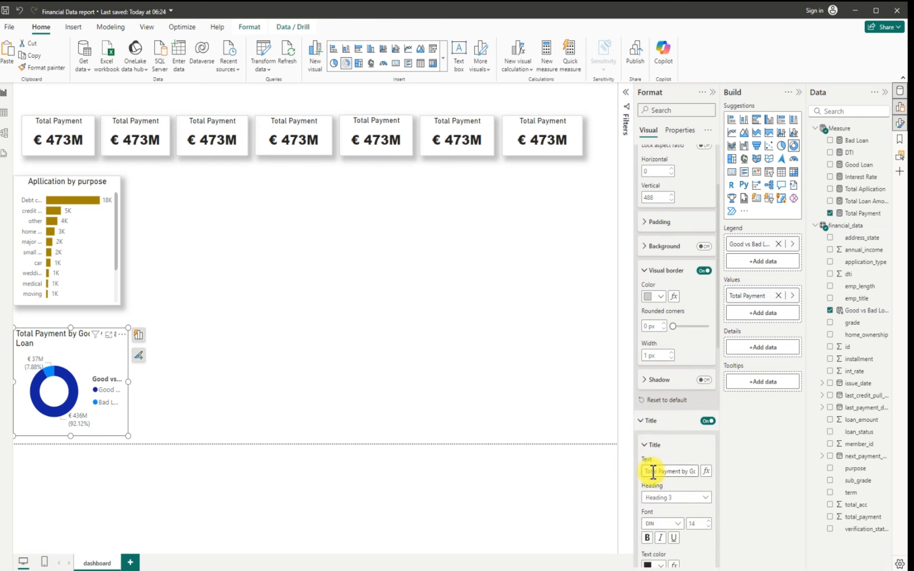
click(702, 380)
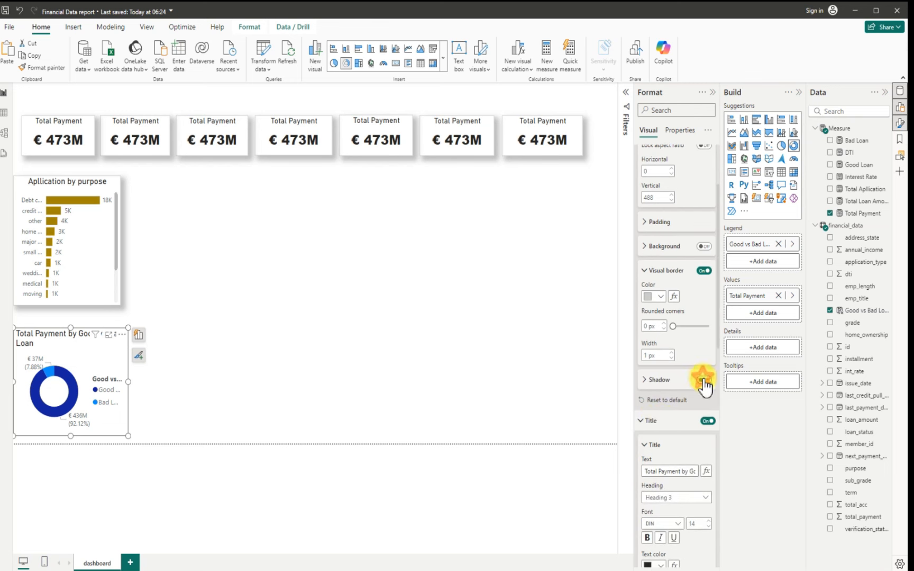
click(651, 381)
click(673, 459)
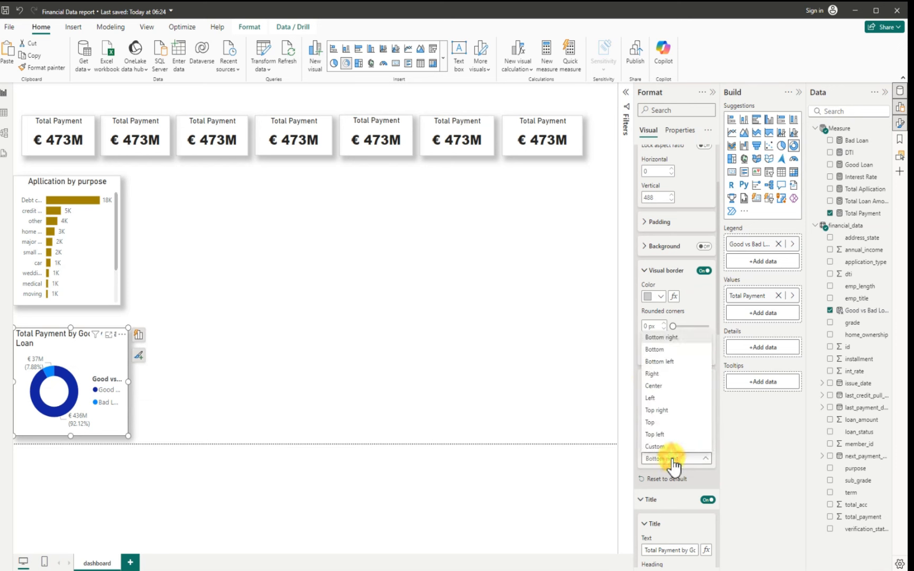
click(512, 435)
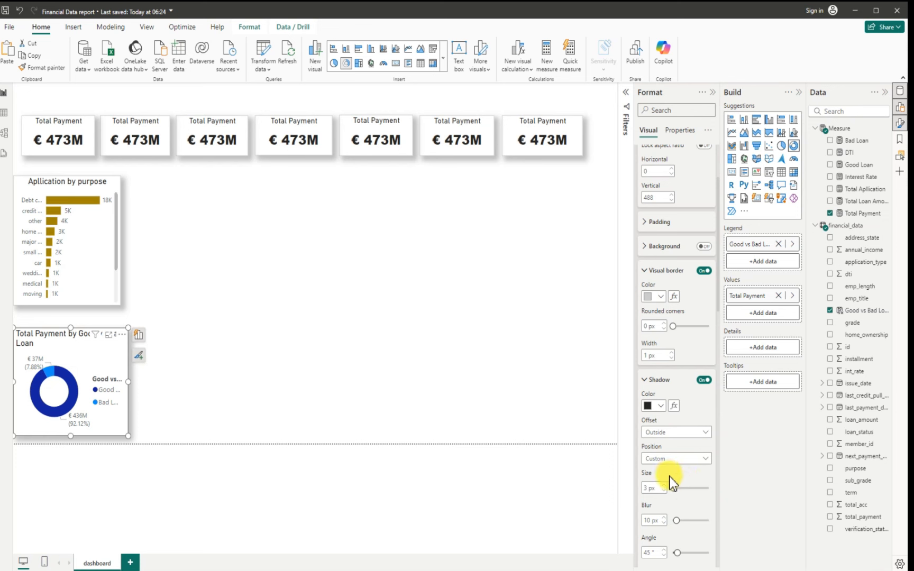
scroll(670, 477, down, 2)
click(646, 333)
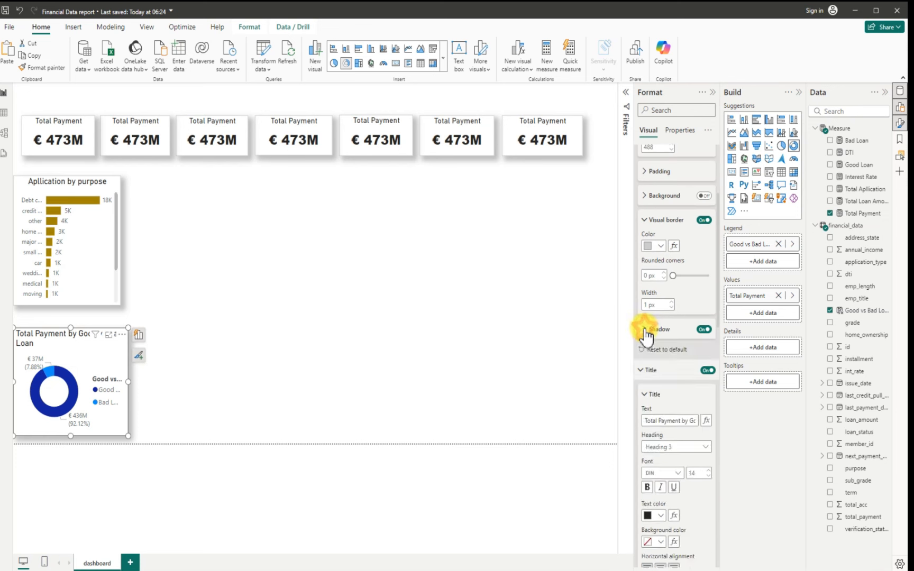
- Turn off the legend title of the donut chart
scroll(660, 484, down, 4)
scroll(660, 484, down, 10)
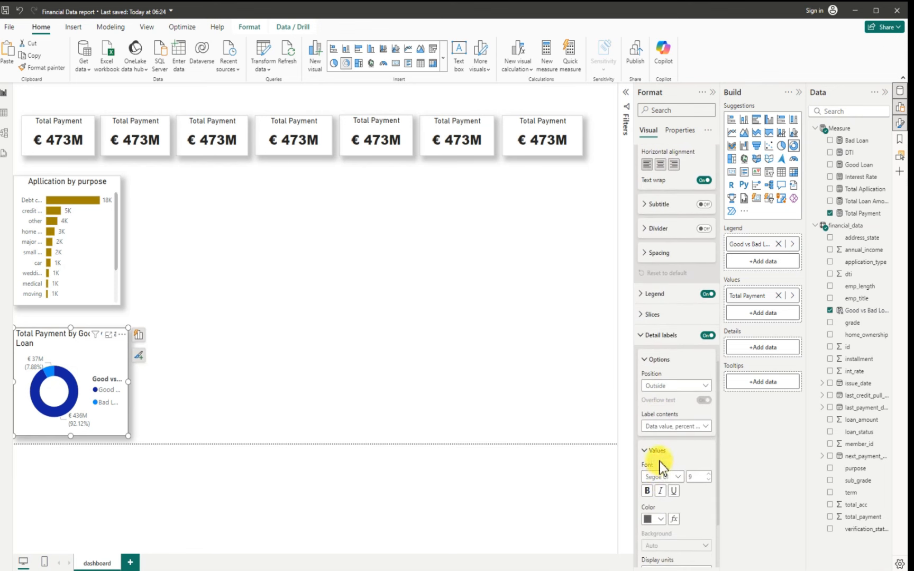
click(643, 295)
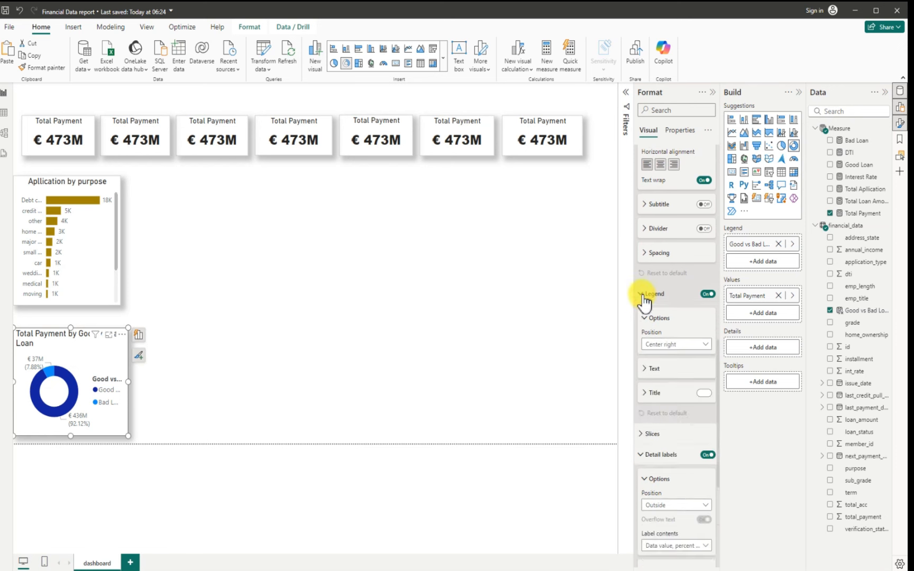
click(703, 393)
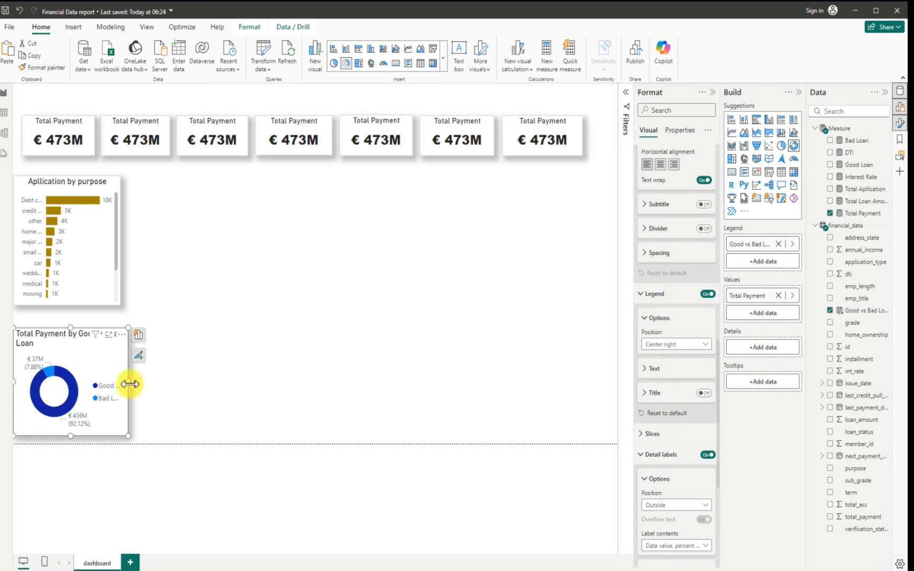
- Extend the donut chart upward toward the bar chart and readjust its width to slightly wider than the bar chart
mouse_move(130, 386)
mouse_down()
mouse_move(141, 386)
mouse_move(127, 384)
mouse_up()
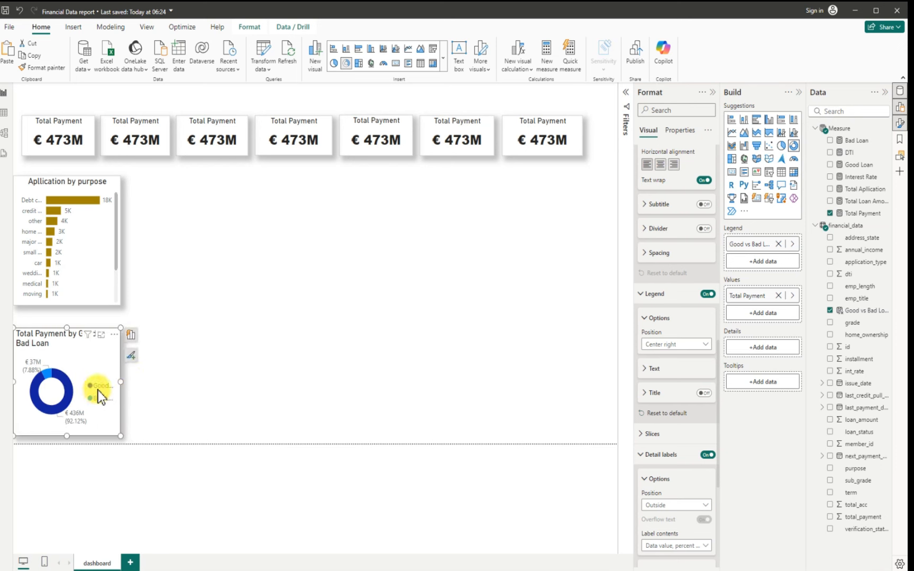
drag(71, 330, 71, 318)
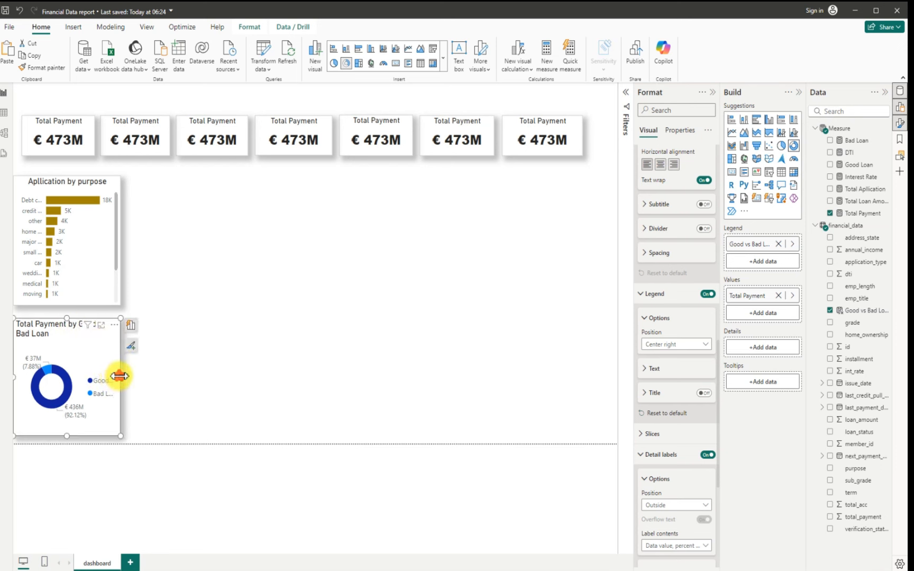
drag(120, 376, 127, 377)
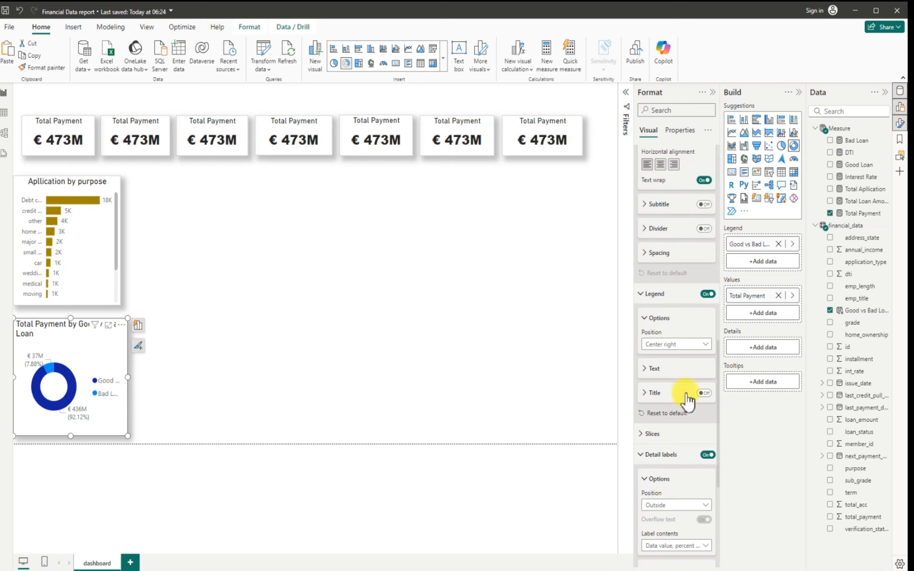
- Turn off the donut chart's legend and set its detail label contents to All detail labels
click(704, 296)
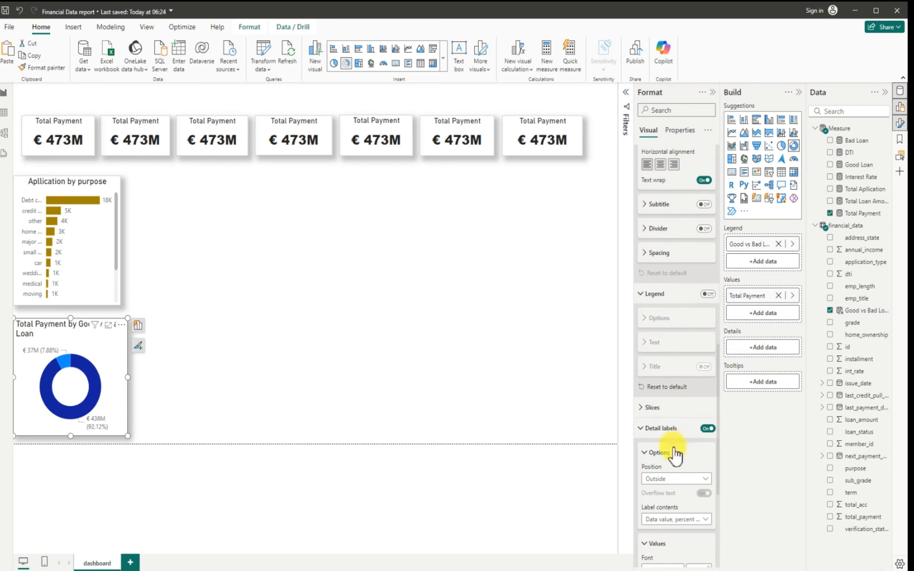
scroll(679, 482, down, 2)
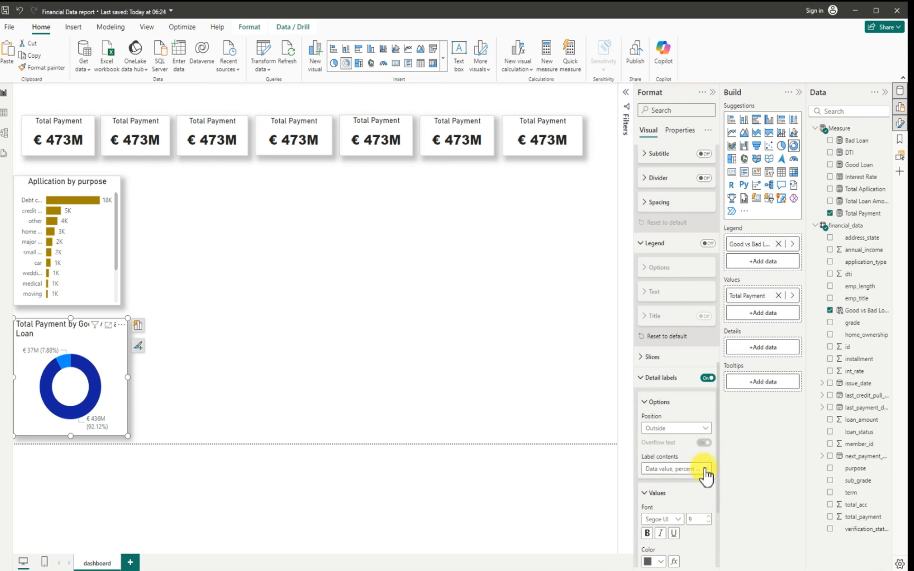
click(704, 469)
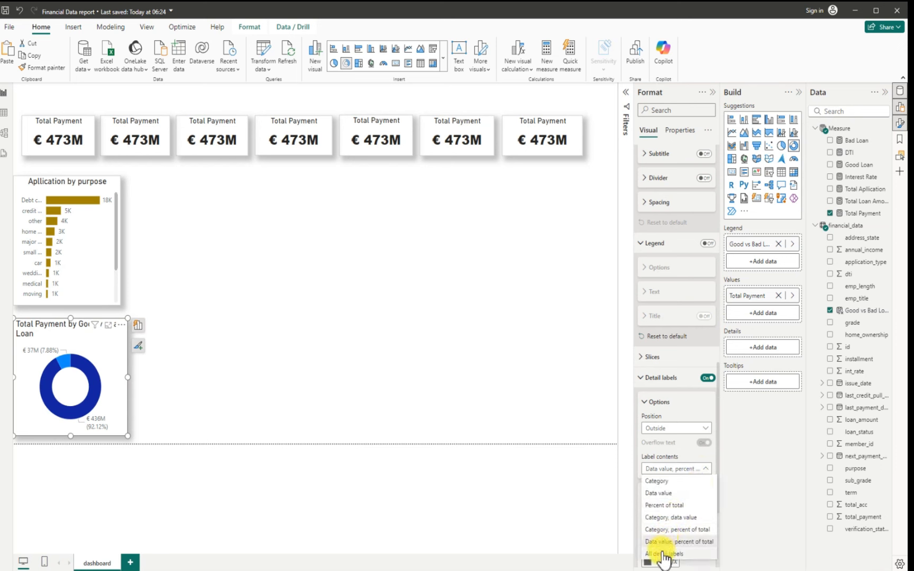
click(665, 543)
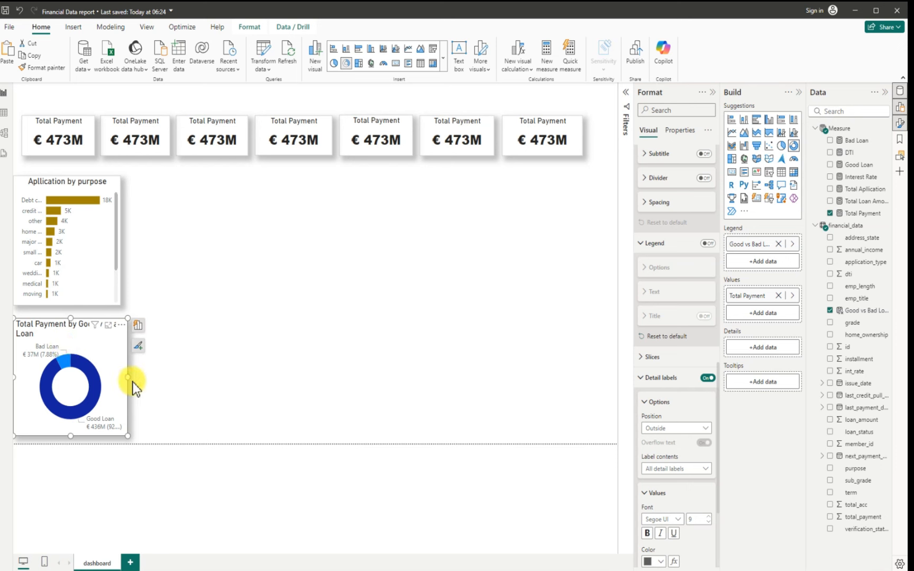
- Shift the donut chart and the application-by-purpose bar chart slightly so that their left edges line up
drag(133, 382, 100, 346)
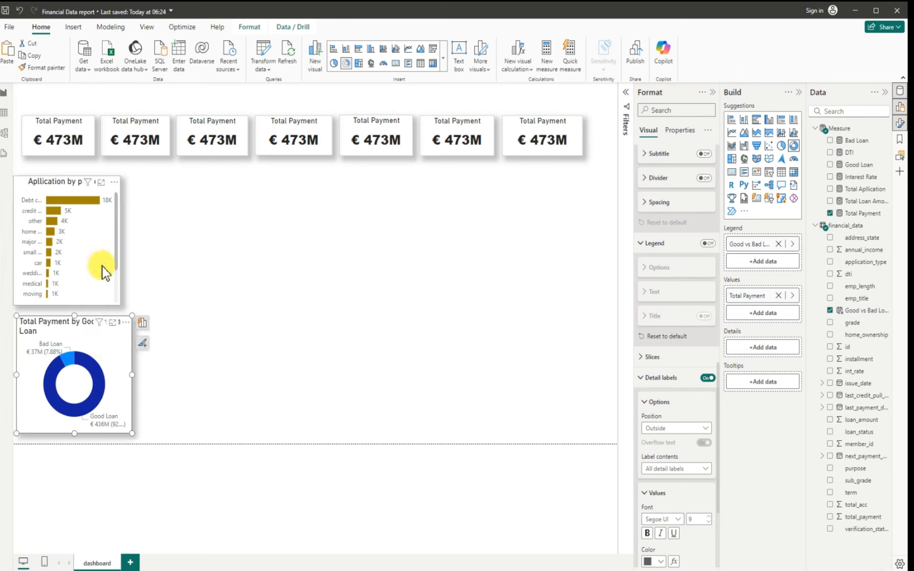
drag(102, 267, 100, 269)
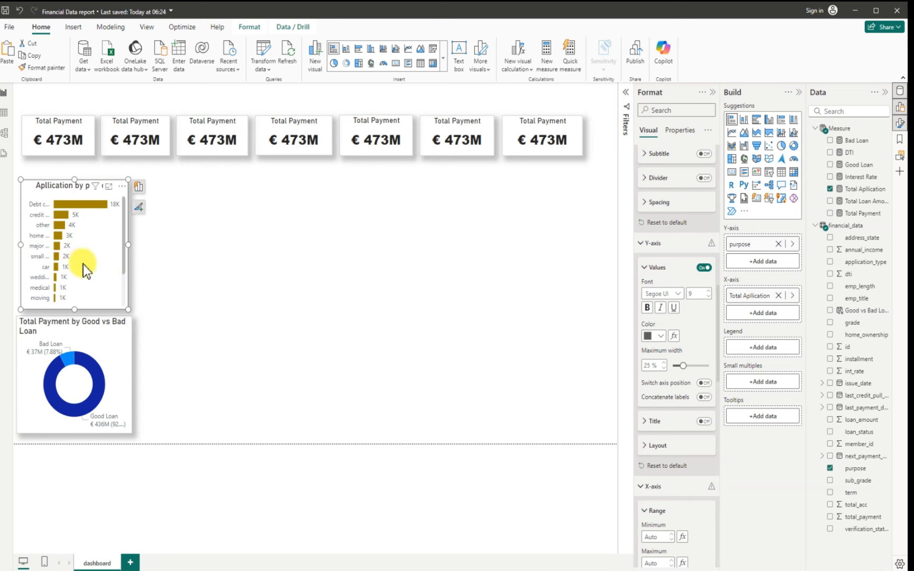
drag(83, 265, 80, 263)
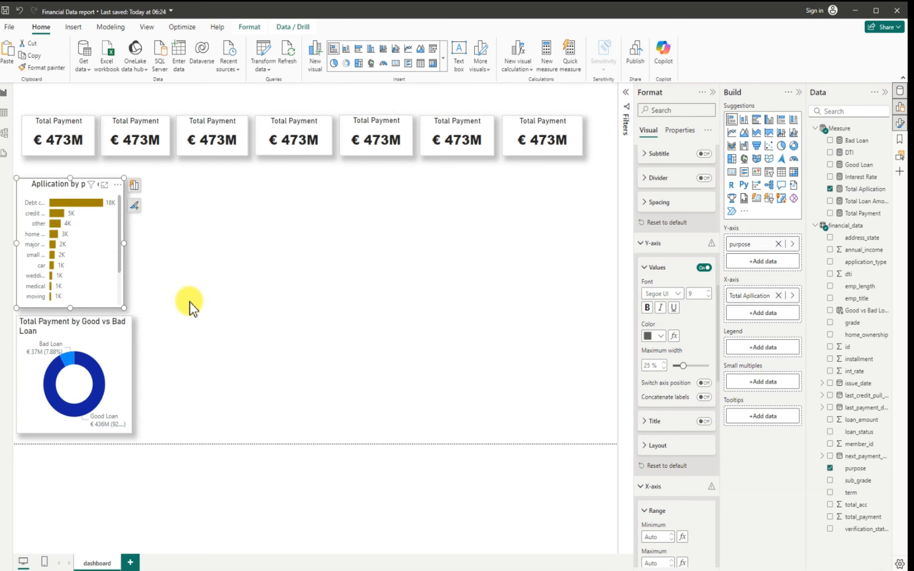
click(189, 307)
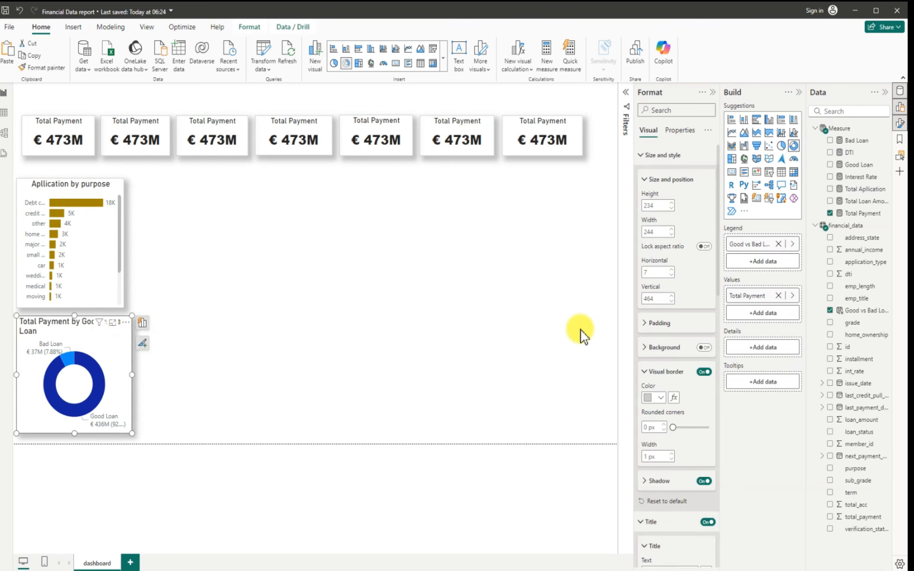
- Change the donut chart's title to "Loan Status" and align it to the centre
scroll(663, 336, down, 6)
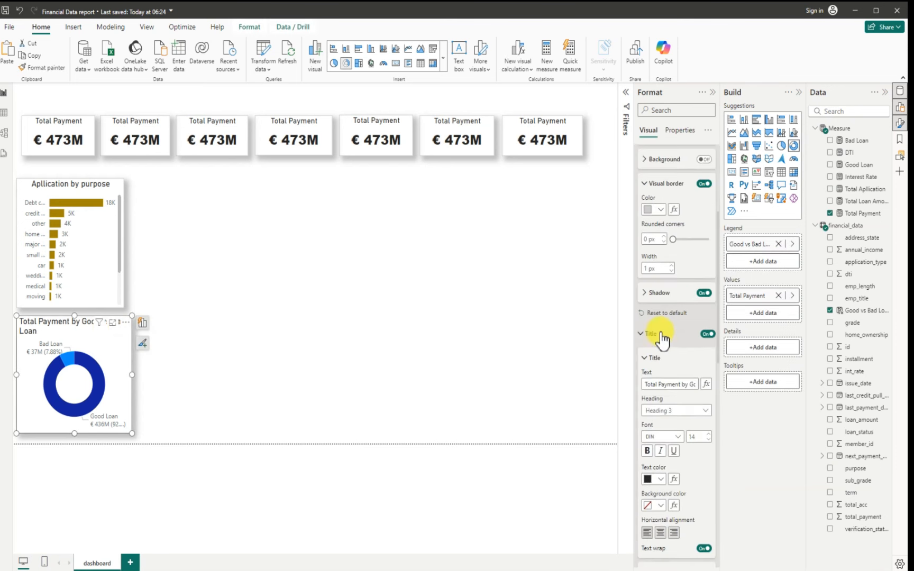
scroll(657, 308, down, 10)
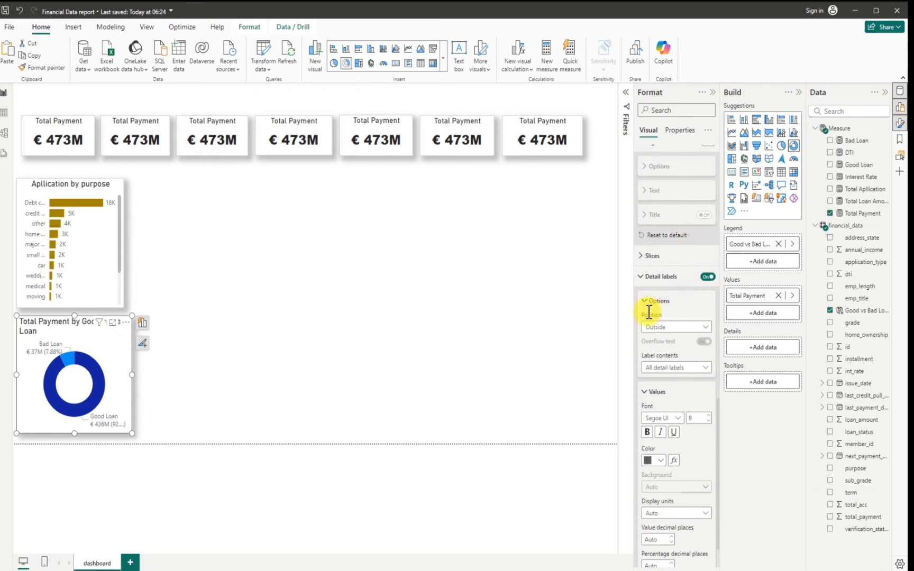
scroll(658, 312, up, 7)
scroll(656, 299, up, 5)
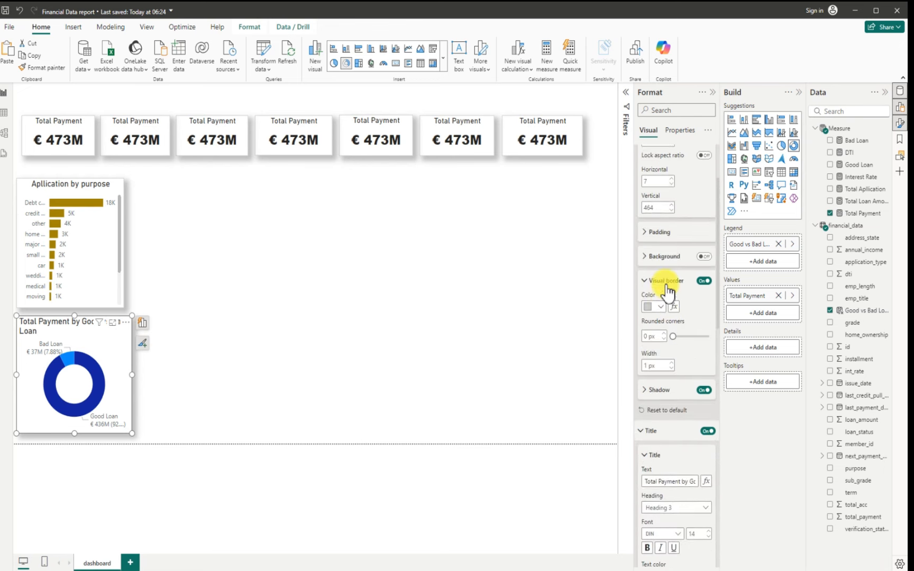
scroll(666, 287, down, 2)
scroll(666, 287, down, 1)
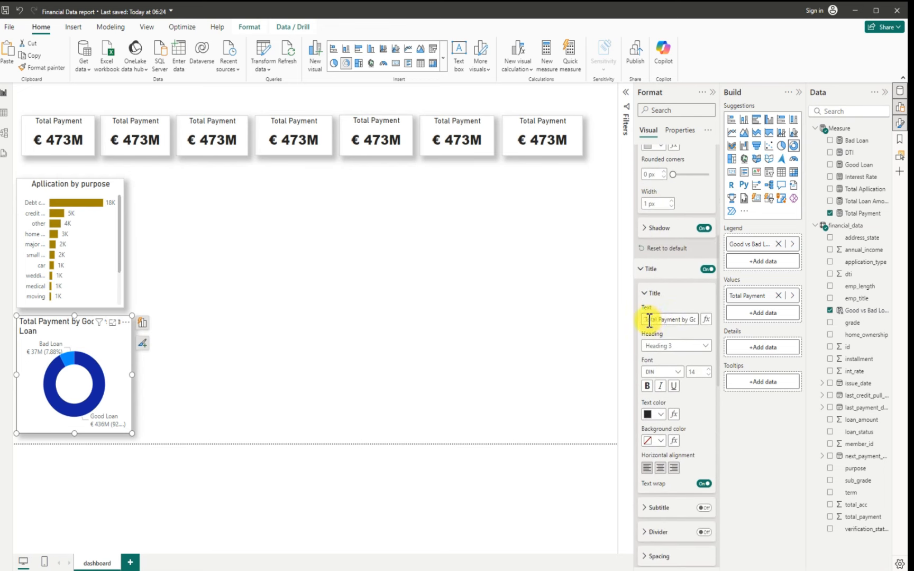
drag(643, 320, 704, 323)
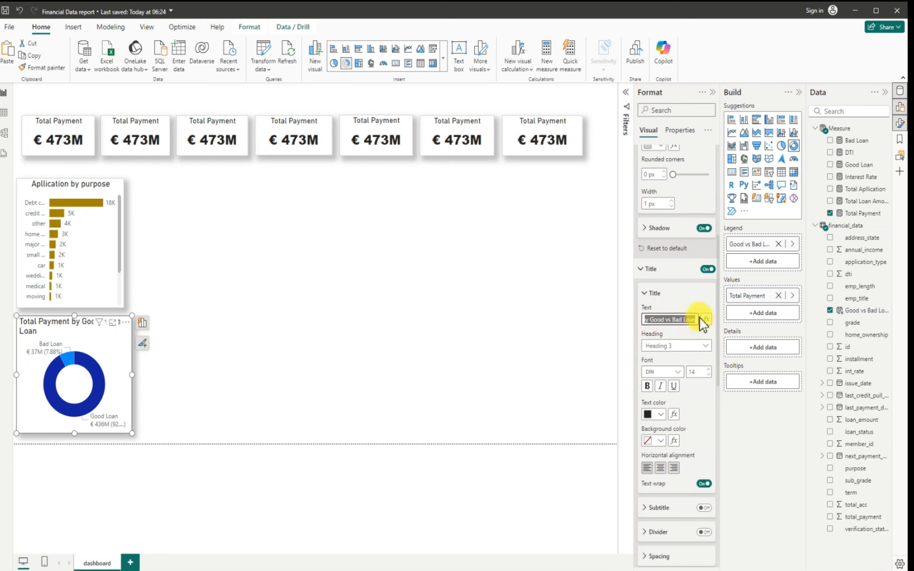
key(BackSpace)
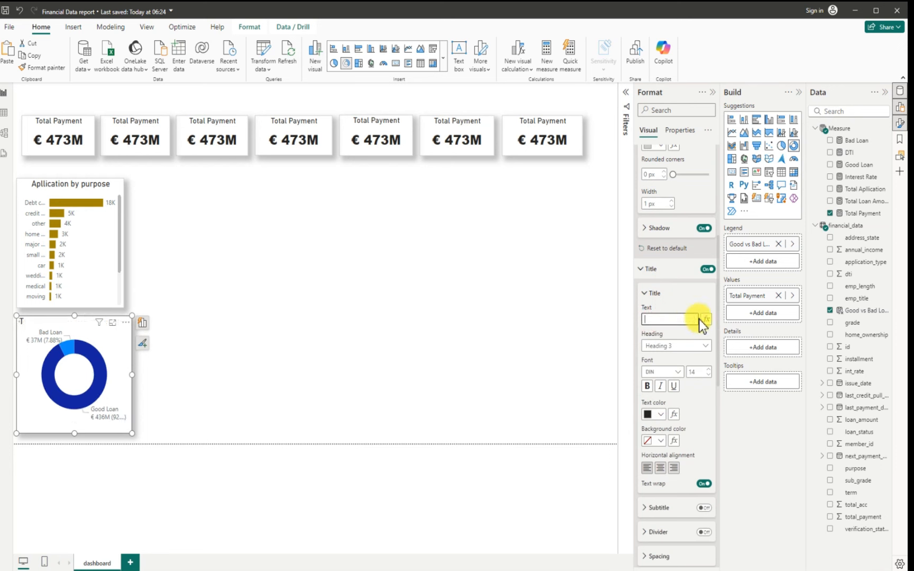
text(Loan)
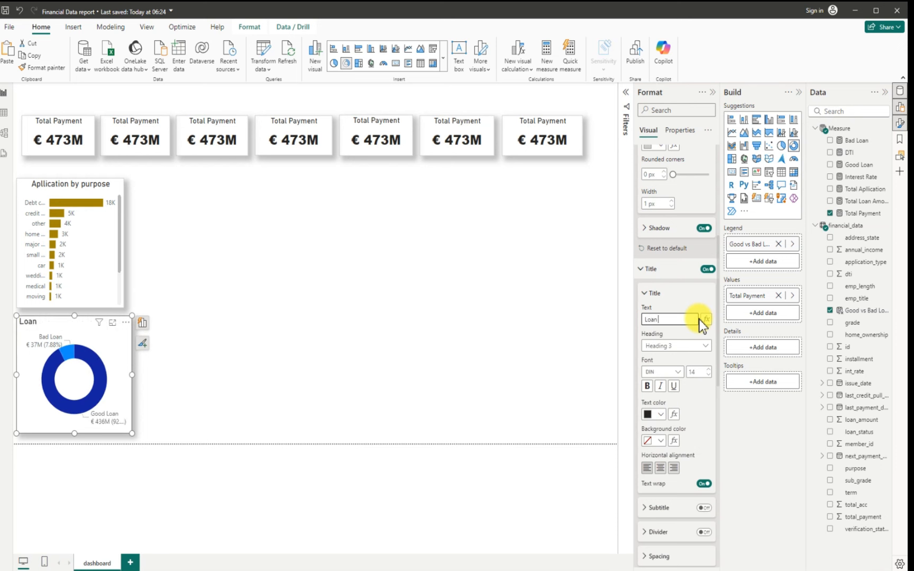
text( Status)
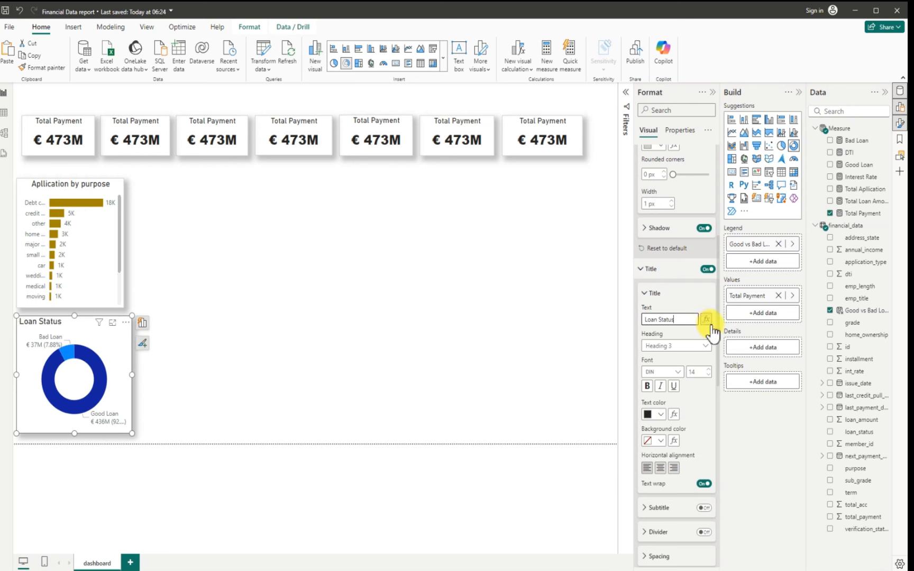
click(660, 468)
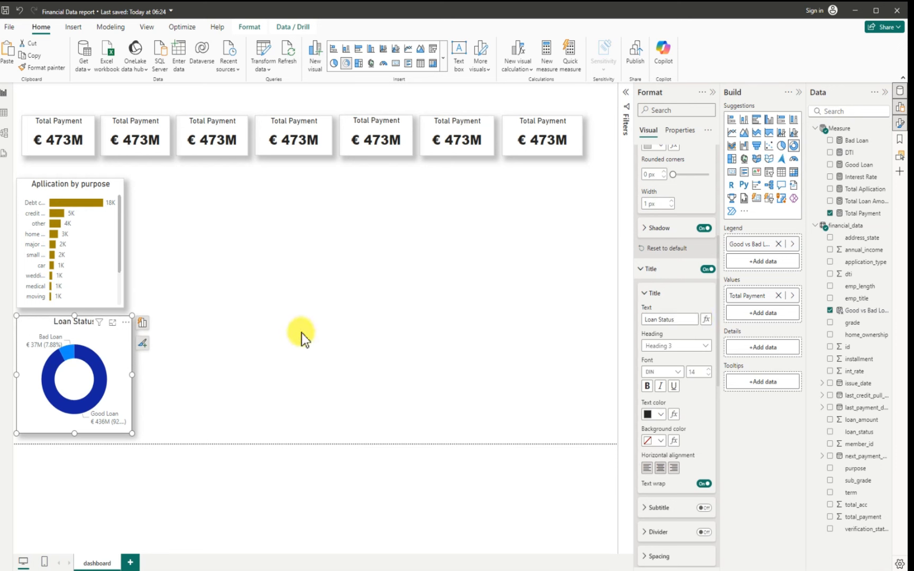
- Widen the application-by-purpose bar chart to 244 so that it matches the donut chart's width
click(222, 380)
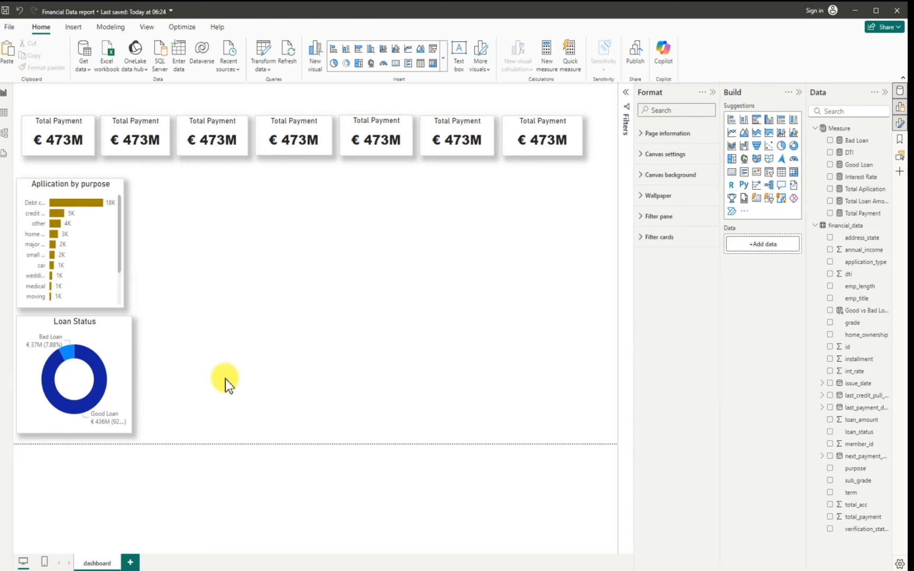
click(106, 289)
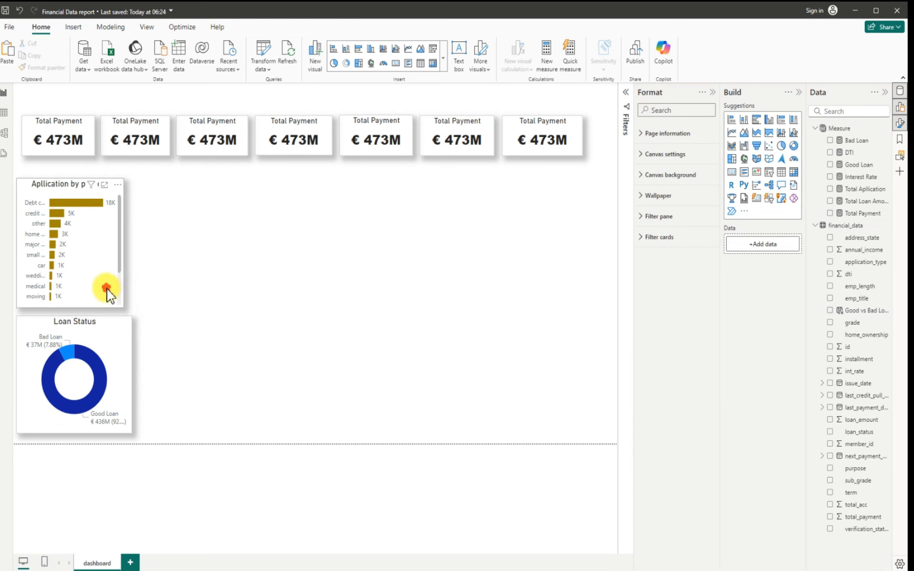
click(124, 257)
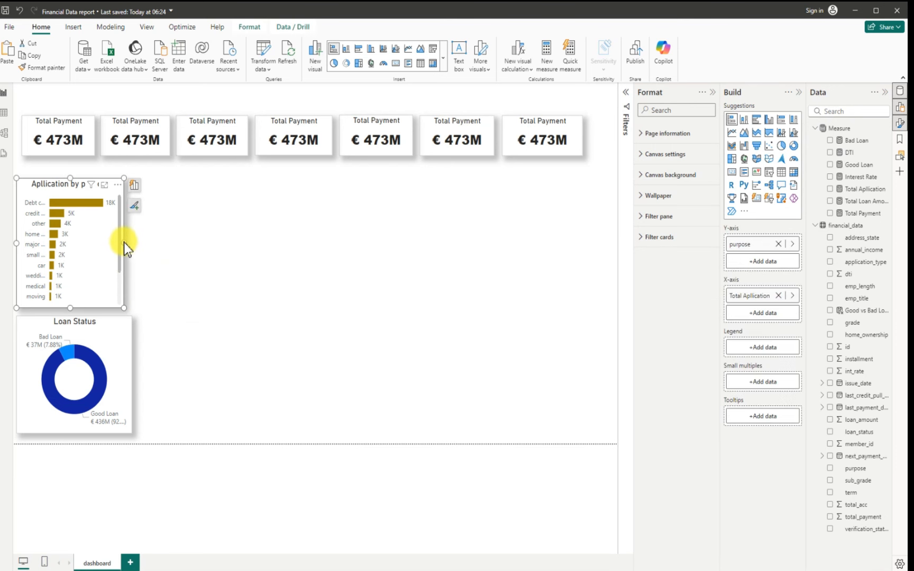
drag(124, 243, 132, 245)
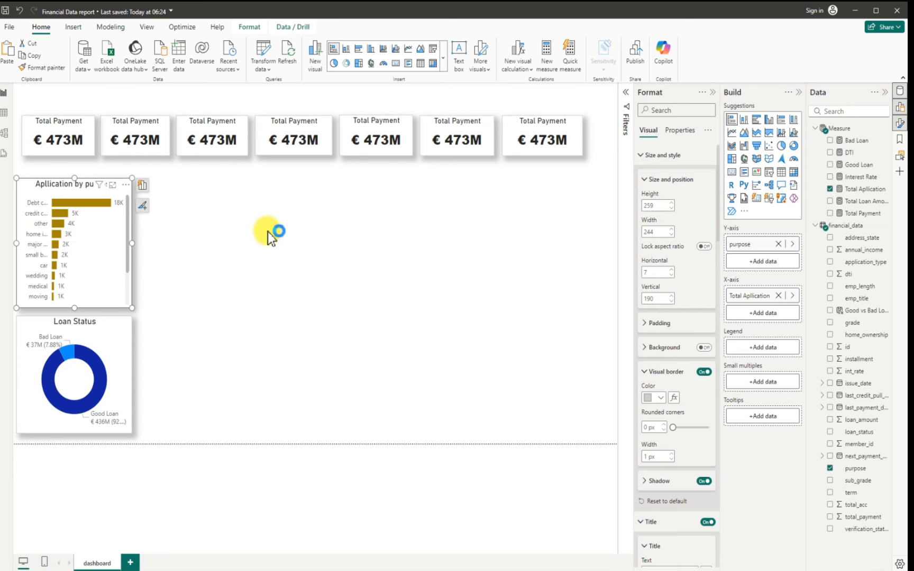
- Add an empty clustered bar chart about 177 wide and 144 high to the right of the application-by-purpose chart, aligned with its top
click(136, 224)
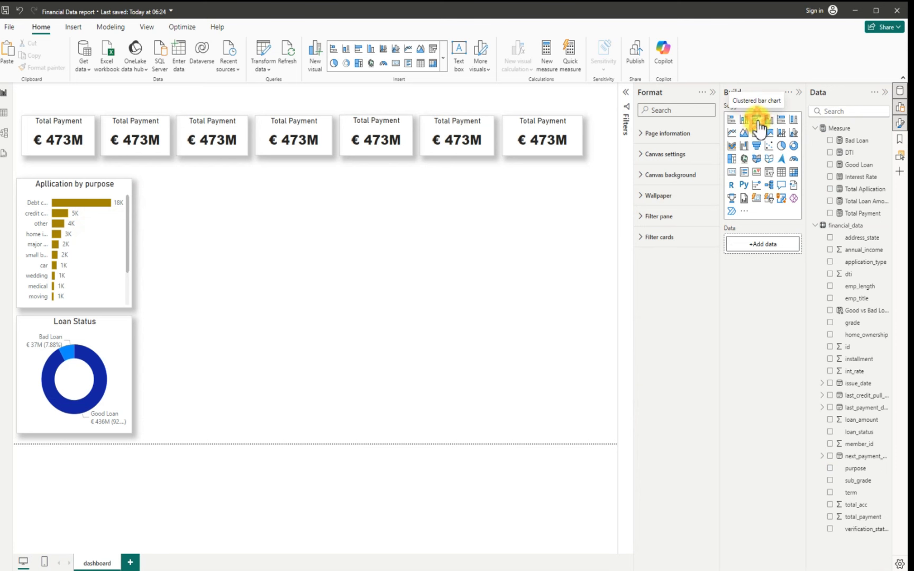
click(758, 124)
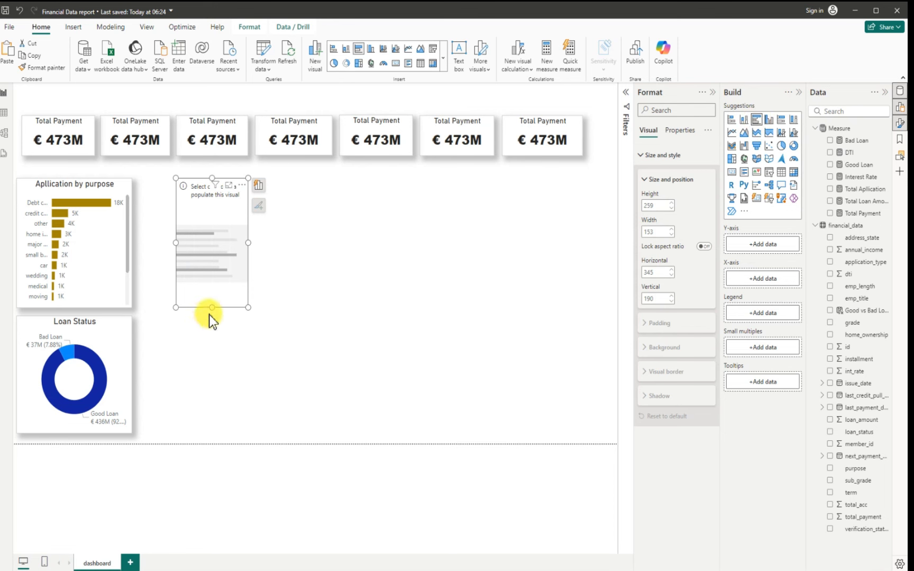
drag(212, 309, 228, 252)
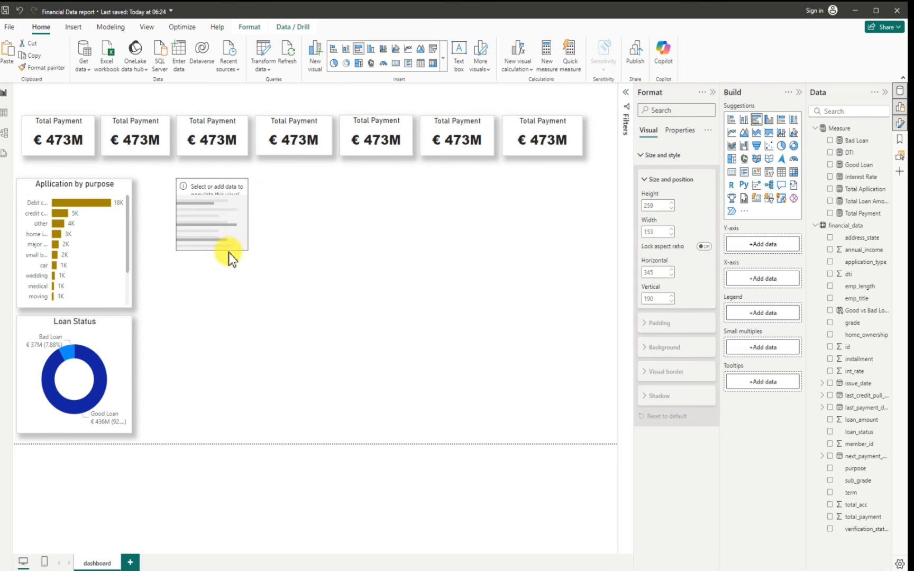
mouse_move(229, 208)
mouse_down()
mouse_move(195, 209)
mouse_move(222, 214)
mouse_up()
click(206, 211)
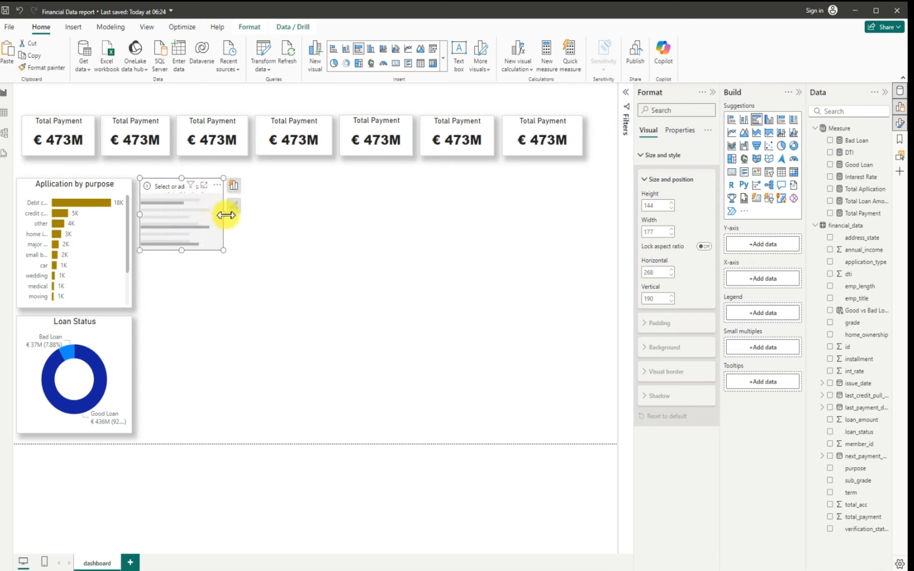
click(223, 214)
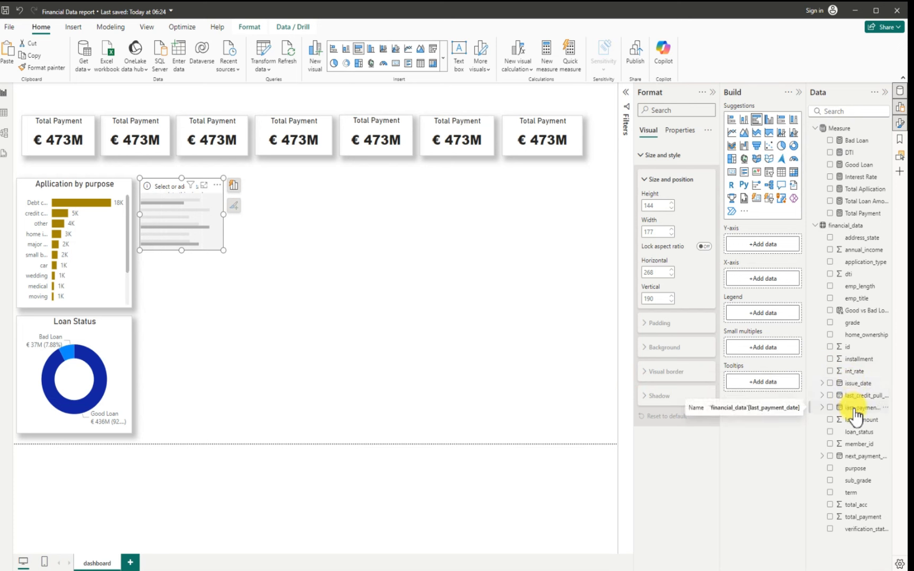
click(608, 552)
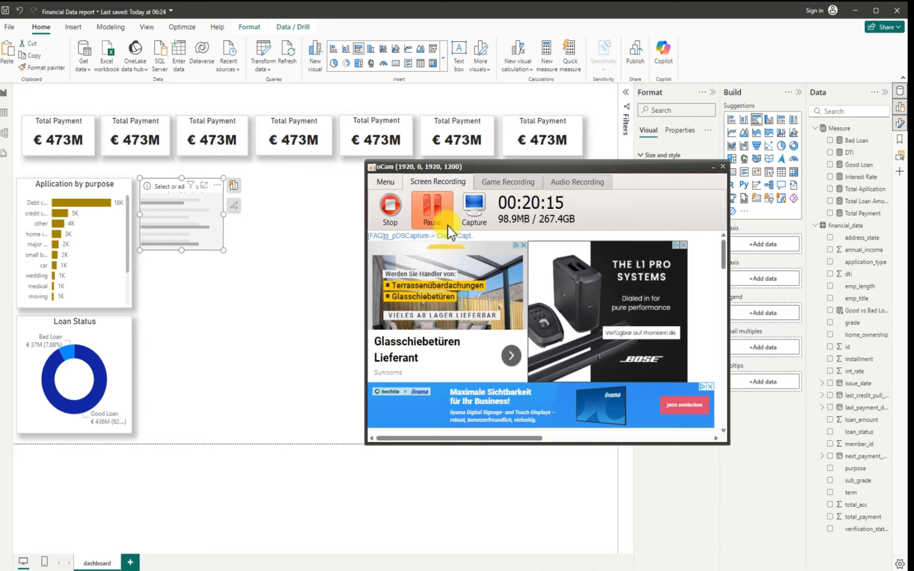
click(713, 167)
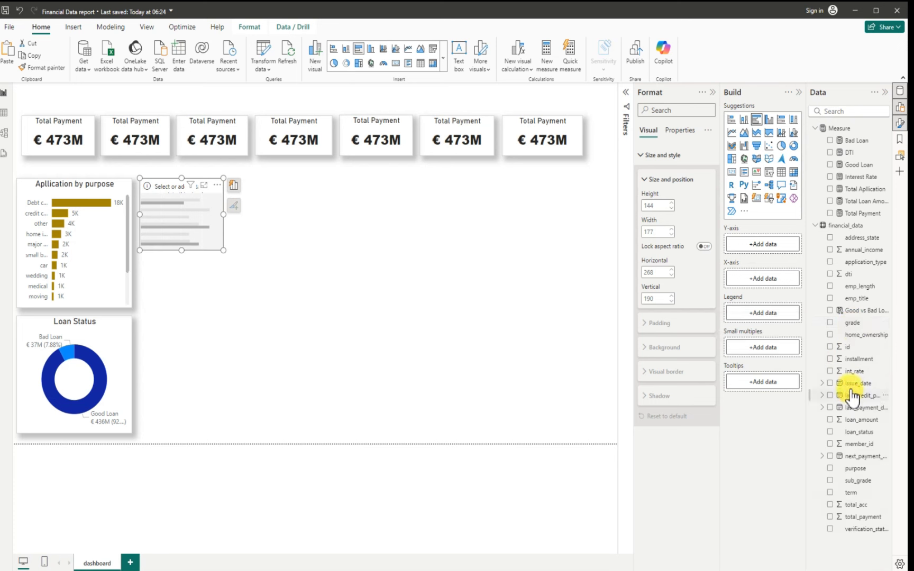
- Plot DTI by loan_status in the new clustered bar chart and enlarge it to about 229 wide and 169 high
click(831, 432)
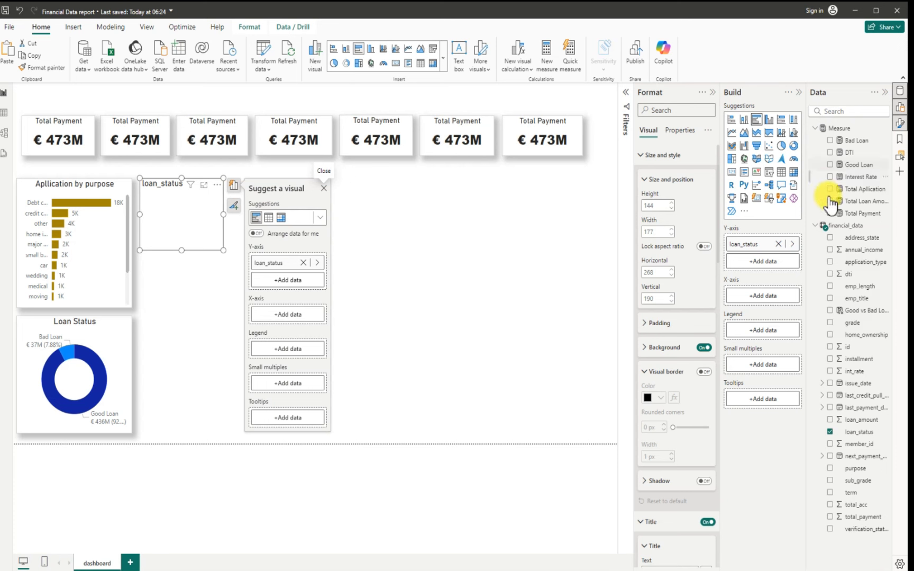
click(831, 153)
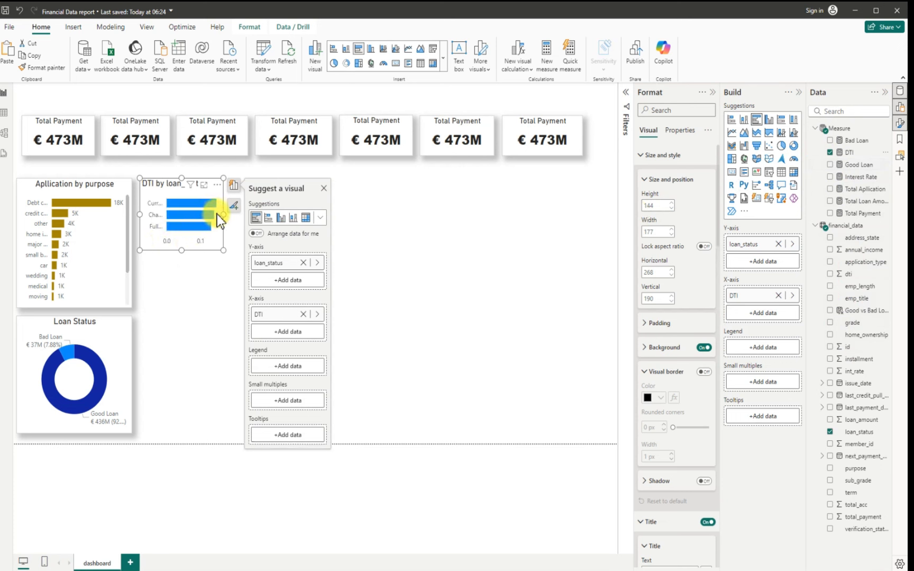
drag(219, 217, 247, 213)
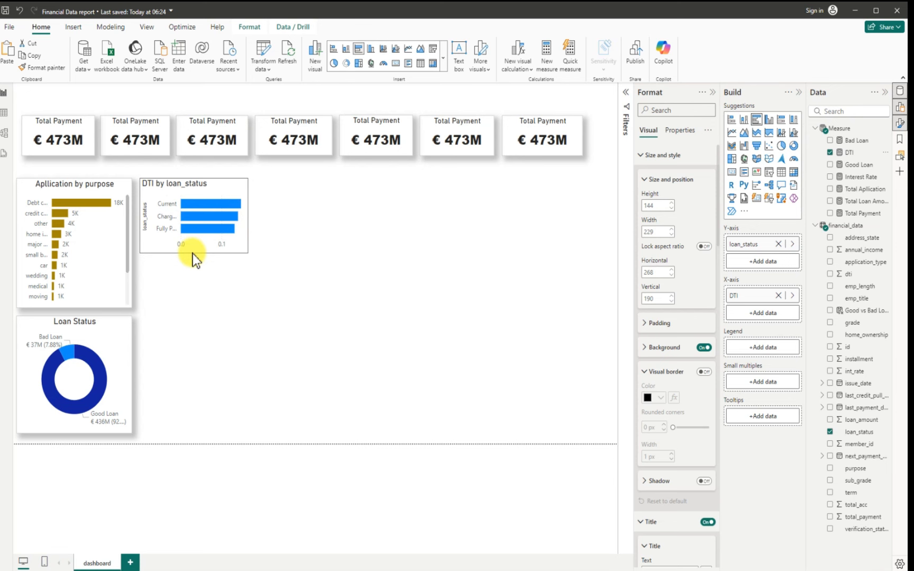
drag(192, 254, 197, 261)
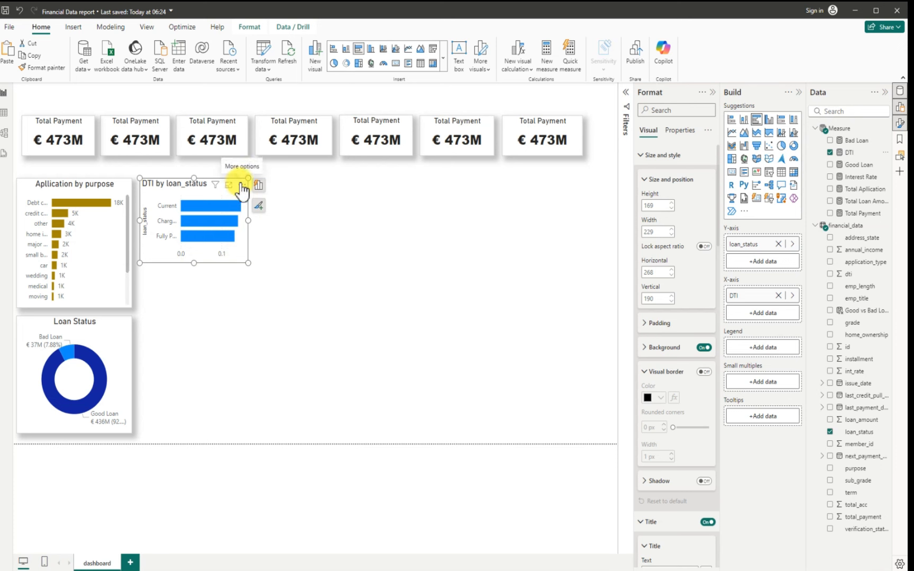
- Sort the DTI by loan_status chart in ascending order of DTI and widen it to about 243
click(242, 185)
mouse_move(309, 262)
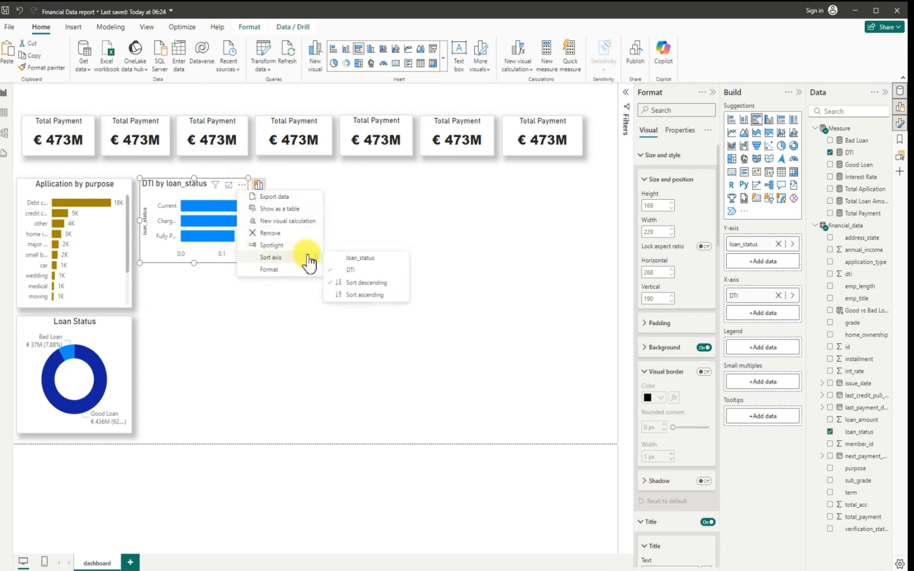
click(350, 284)
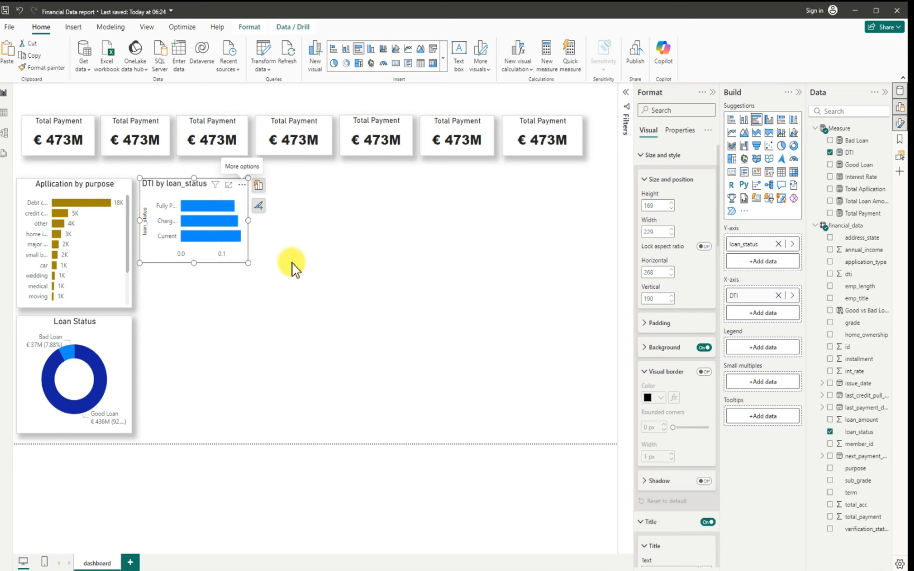
drag(248, 220, 259, 227)
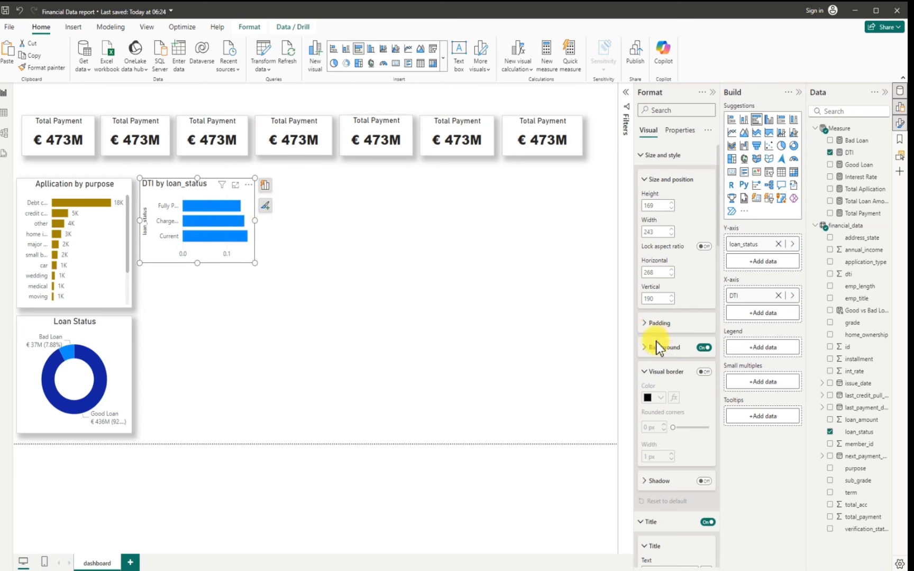
- Turn off the DTI by loan_status chart's background and give the chart a light grey visual border
click(704, 348)
click(703, 372)
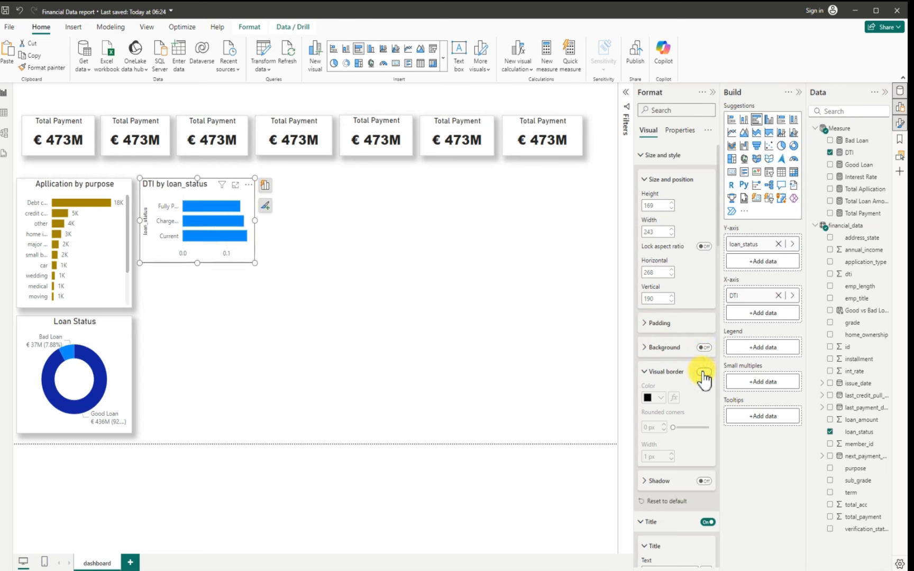
click(659, 399)
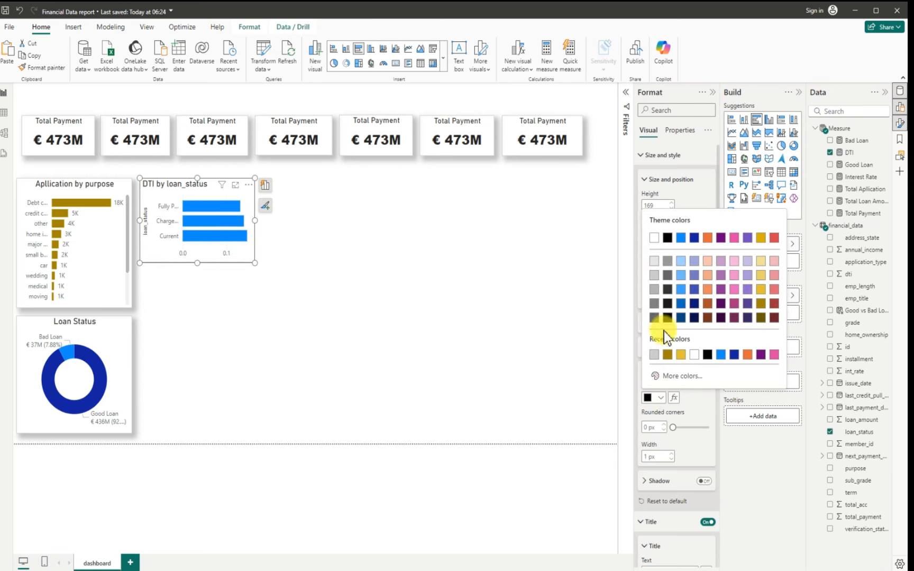
click(657, 276)
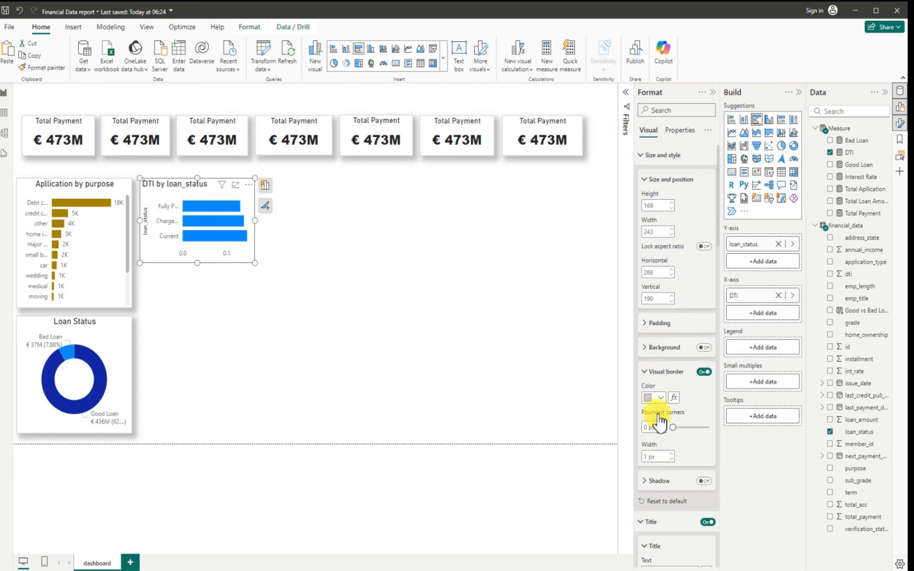
click(643, 372)
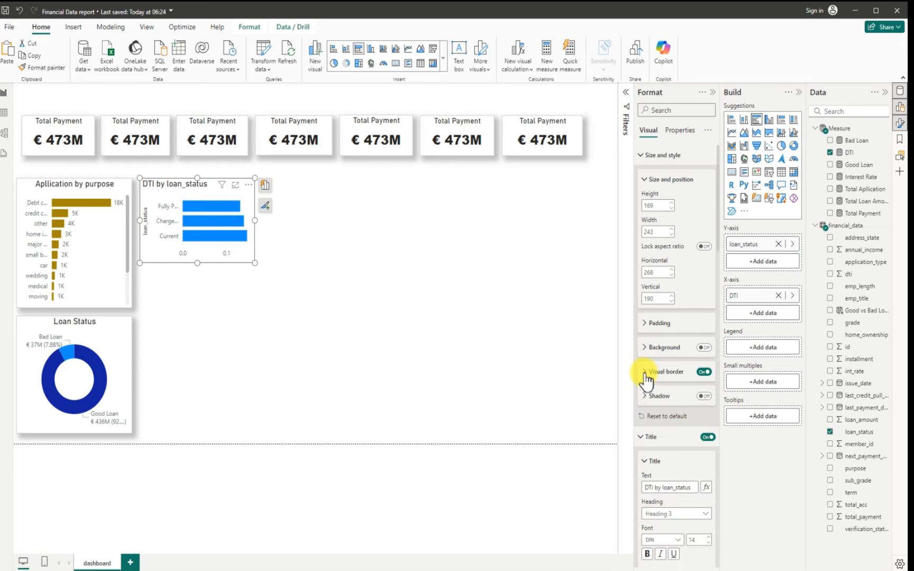
- Turn on the DTI by loan_status chart's shadow and set its position to Custom
scroll(663, 406, down, 1)
click(702, 345)
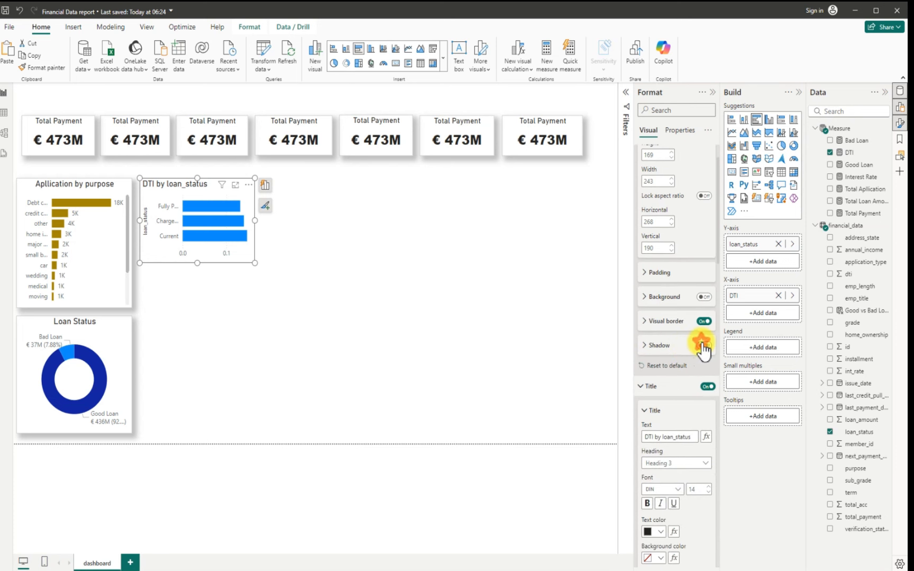
click(646, 347)
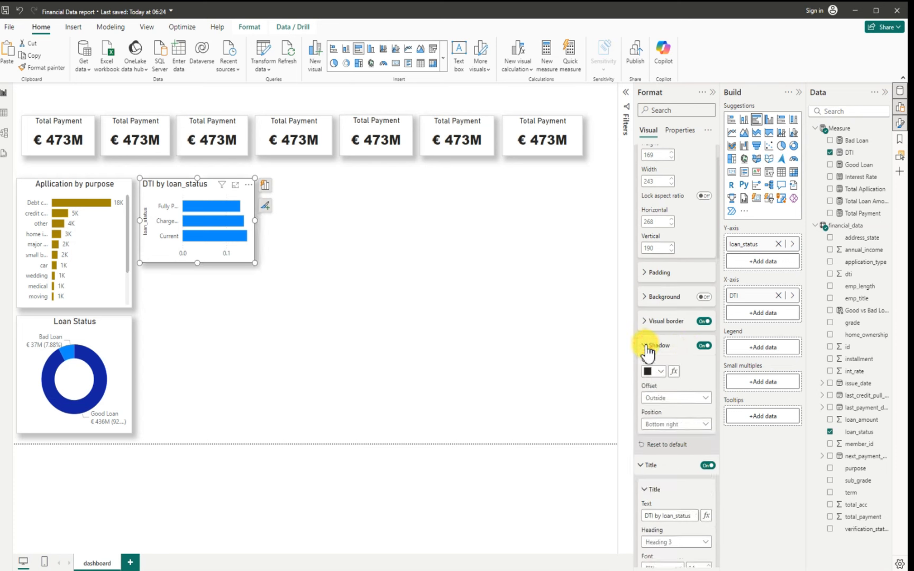
click(668, 425)
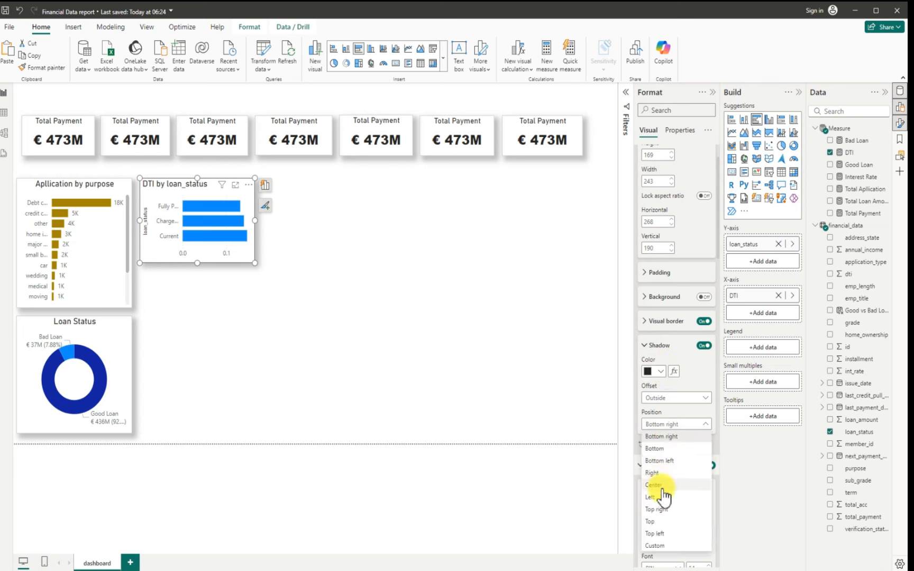
click(319, 317)
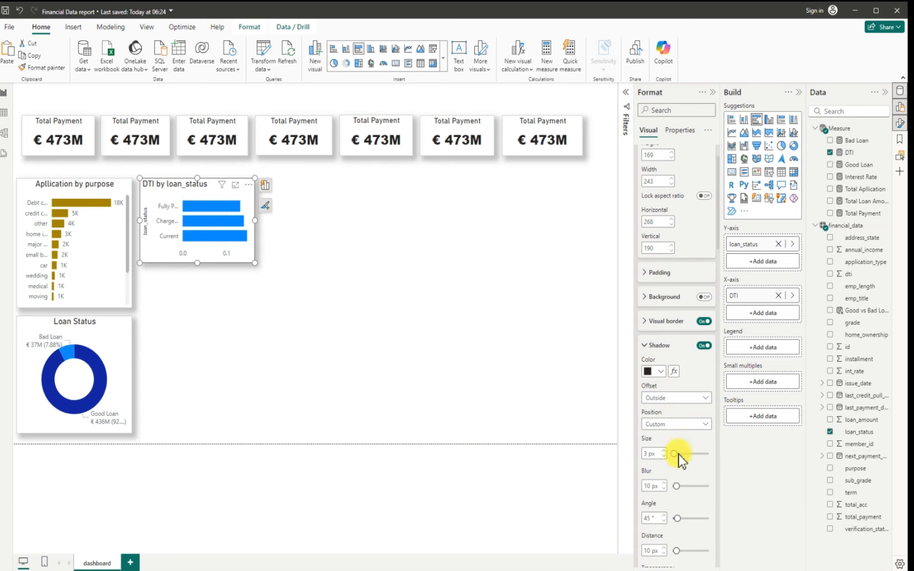
- Centre the title of the DTI by loan_status chart horizontally
scroll(678, 455, down, 5)
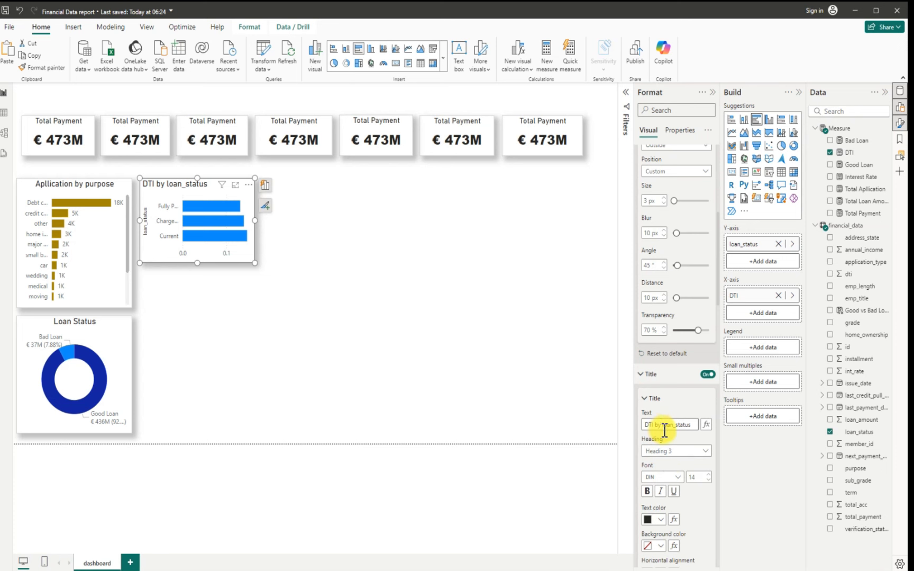
drag(663, 428, 676, 424)
scroll(666, 519, down, 5)
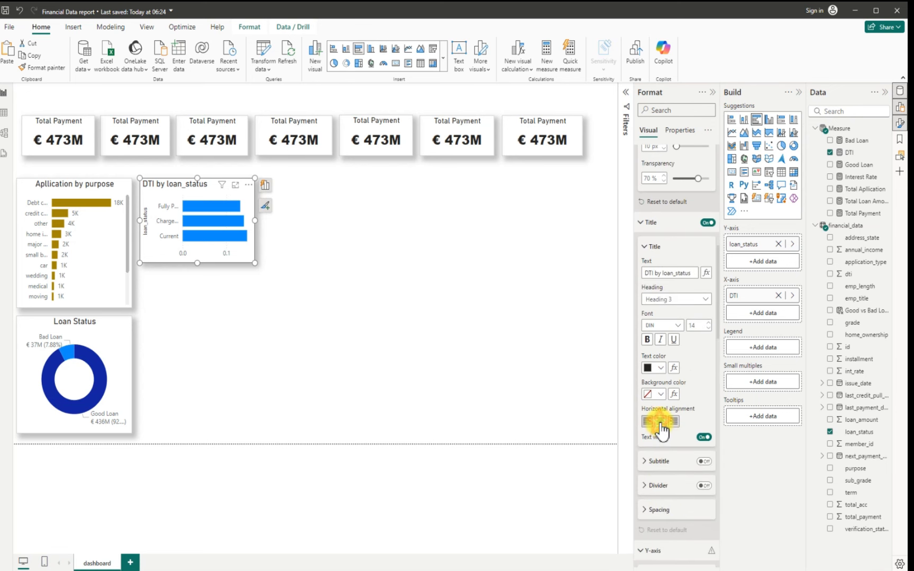
click(660, 423)
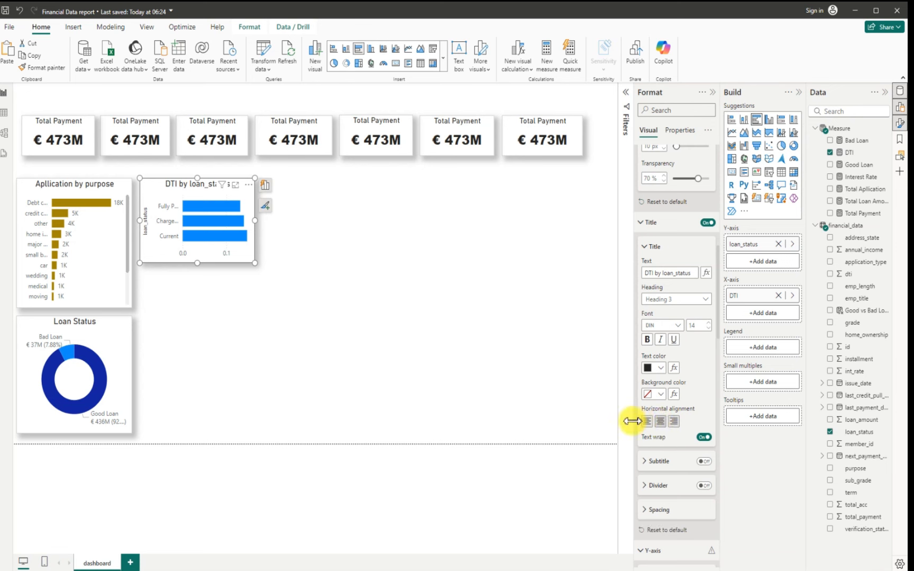
- Hide the X-axis values of the DTI by loan_status chart
scroll(660, 474, down, 4)
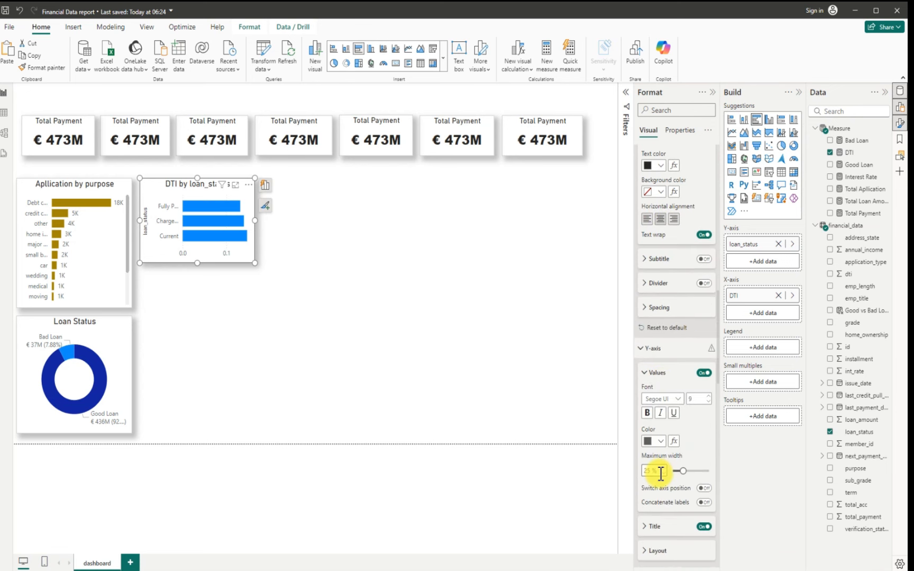
scroll(660, 454, down, 3)
scroll(661, 447, down, 5)
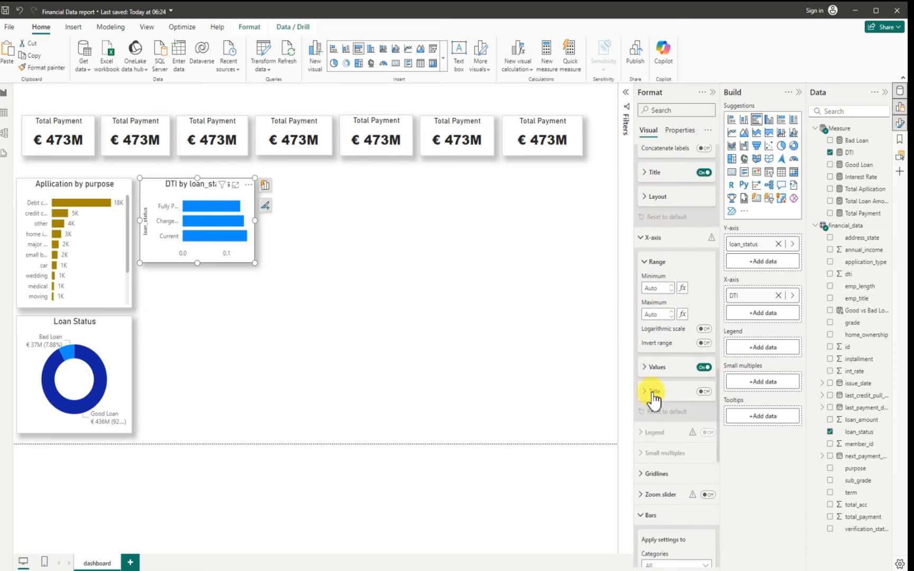
scroll(656, 399, down, 3)
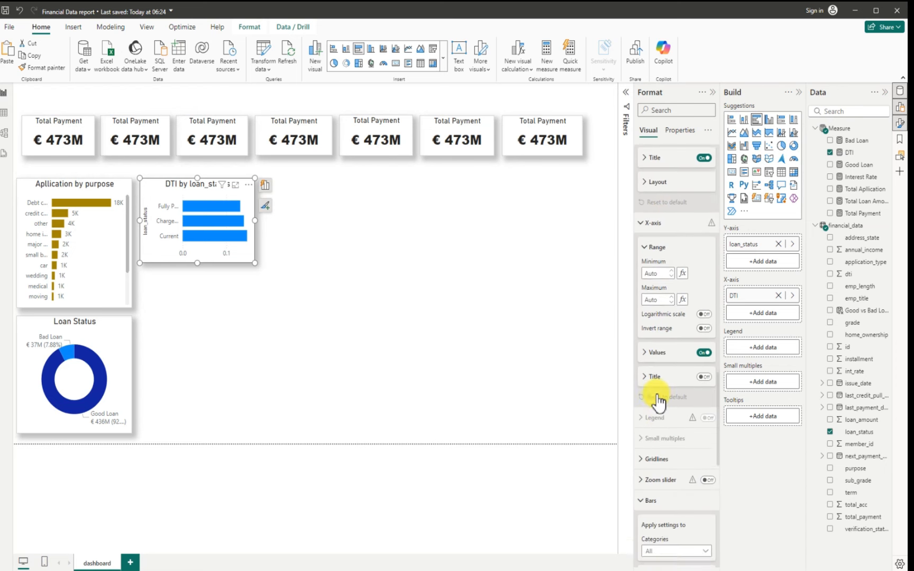
scroll(661, 418, up, 5)
scroll(663, 408, up, 5)
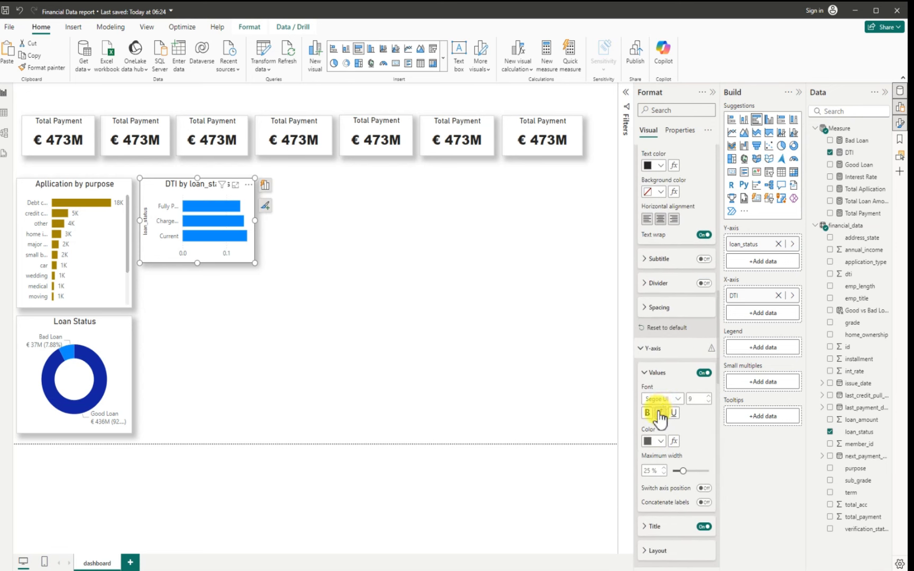
scroll(661, 407, down, 5)
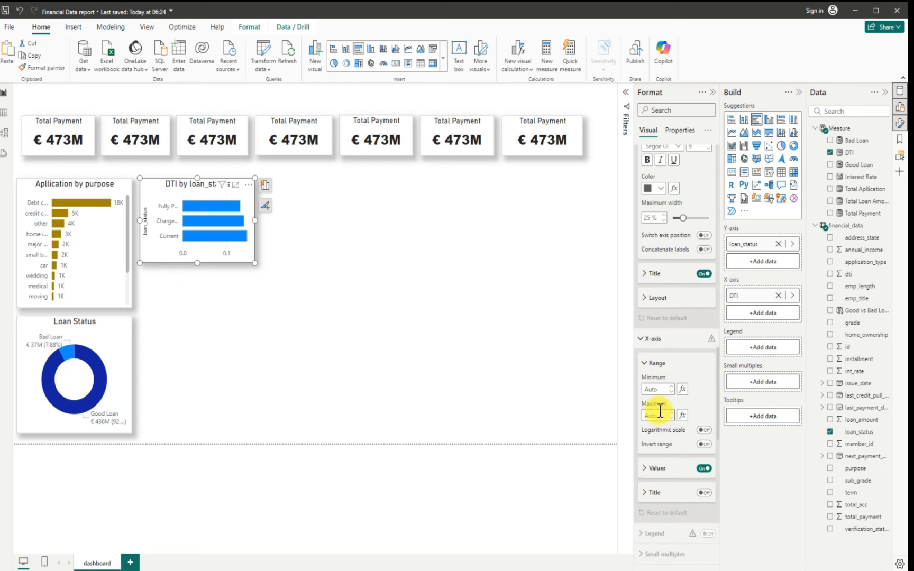
scroll(651, 381, down, 1)
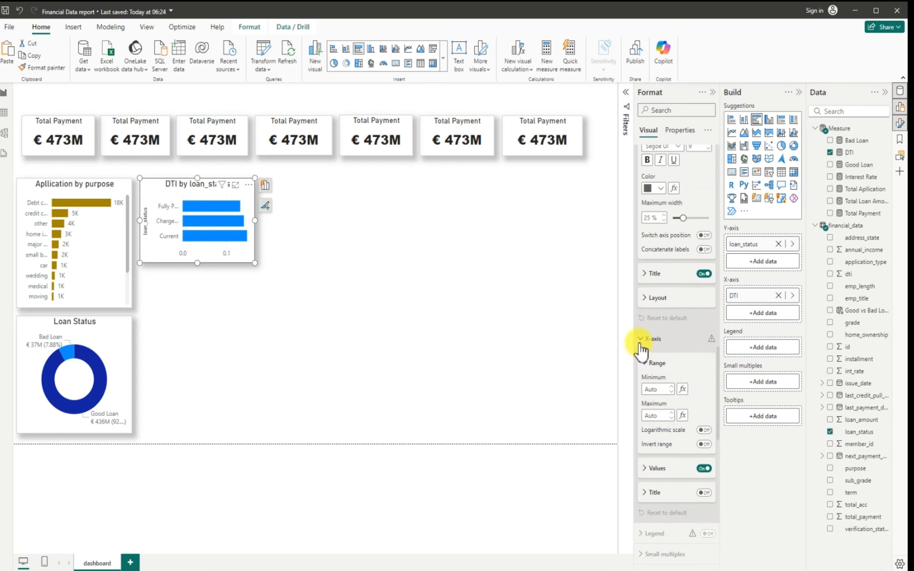
click(704, 469)
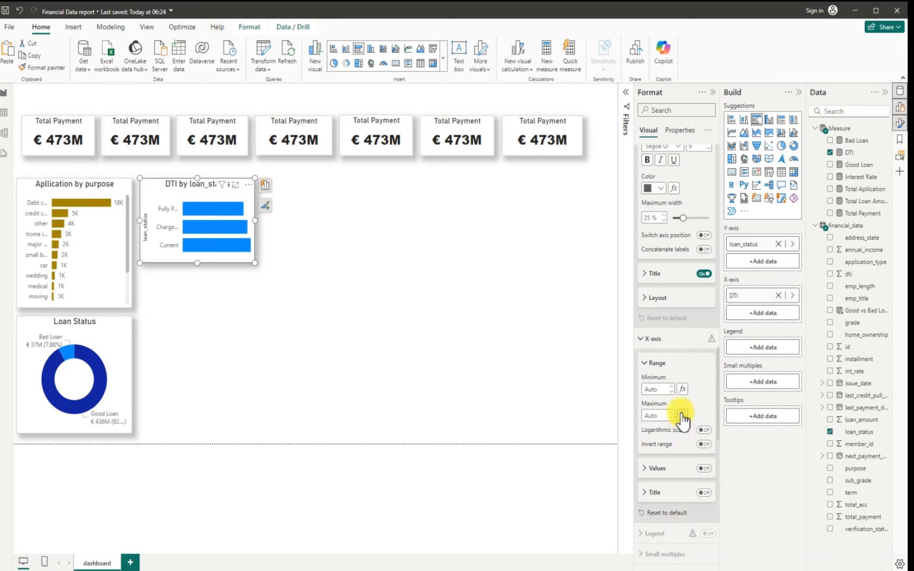
- Hide the Y-axis title of the DTI by loan_status chart
scroll(682, 421, down, 3)
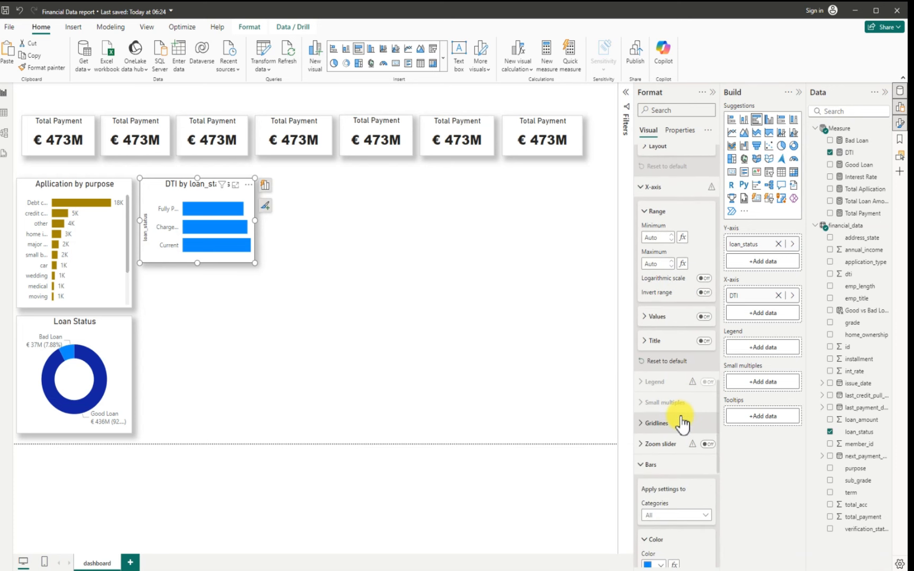
scroll(681, 420, up, 10)
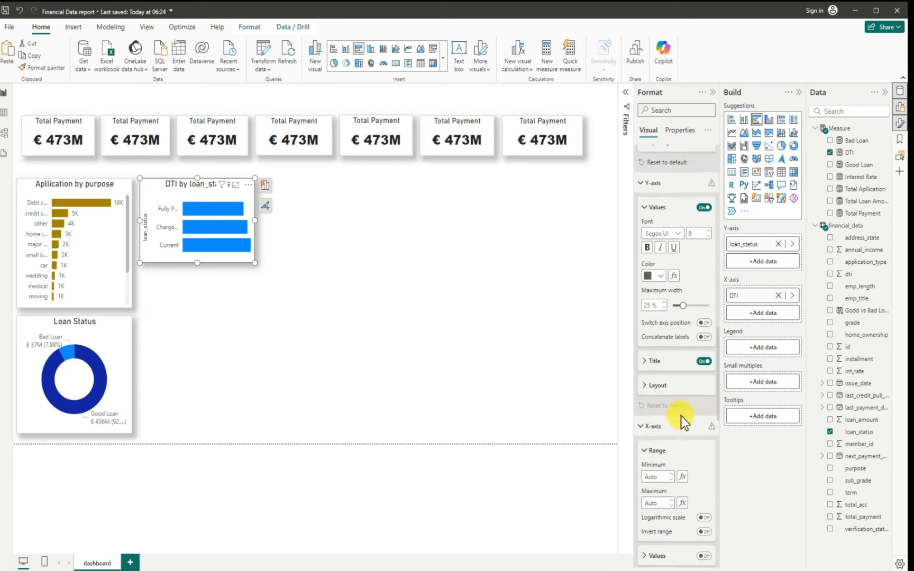
scroll(681, 416, up, 5)
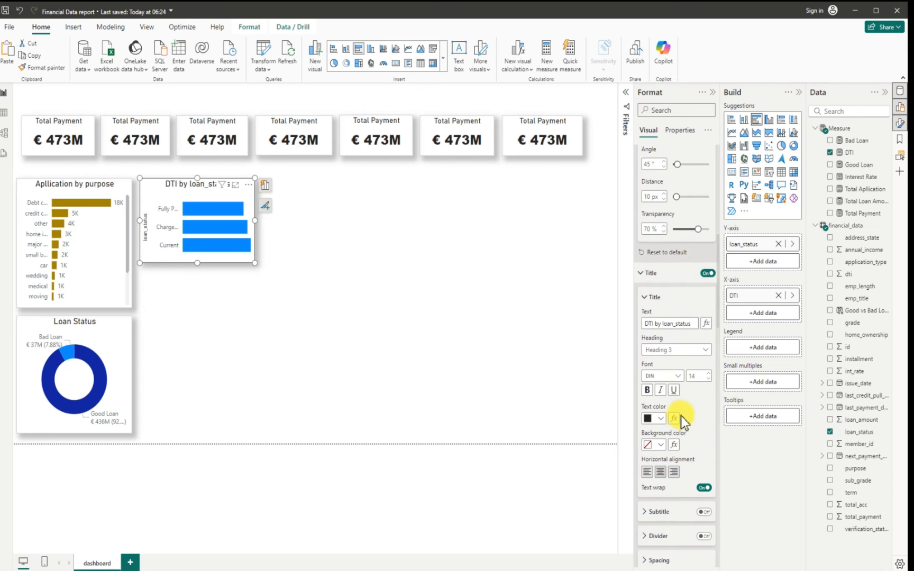
scroll(681, 415, up, 4)
scroll(680, 416, down, 5)
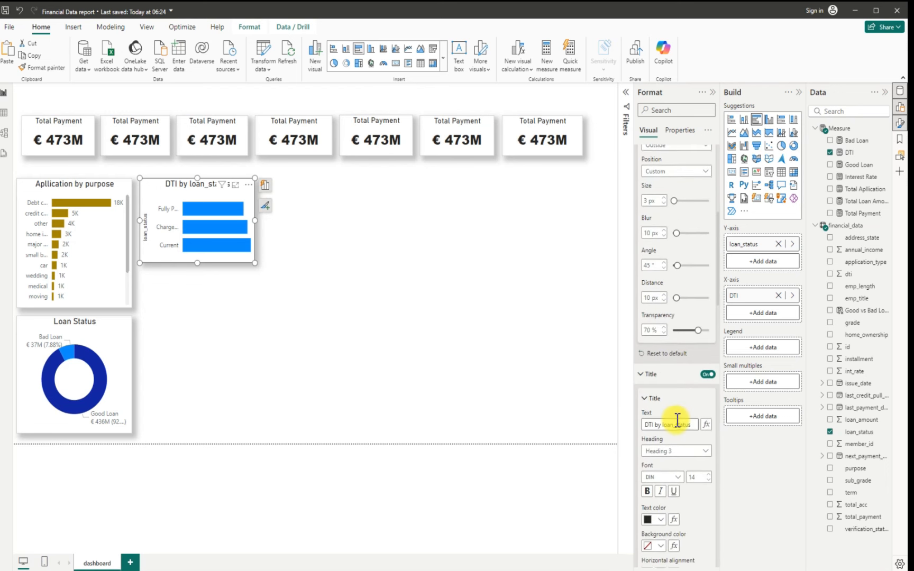
scroll(676, 432, down, 3)
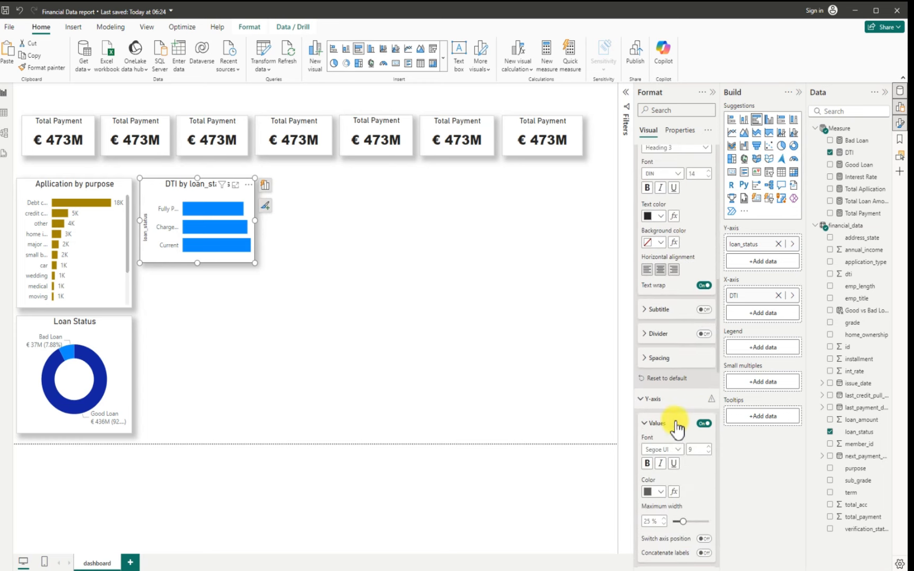
scroll(649, 402, down, 1)
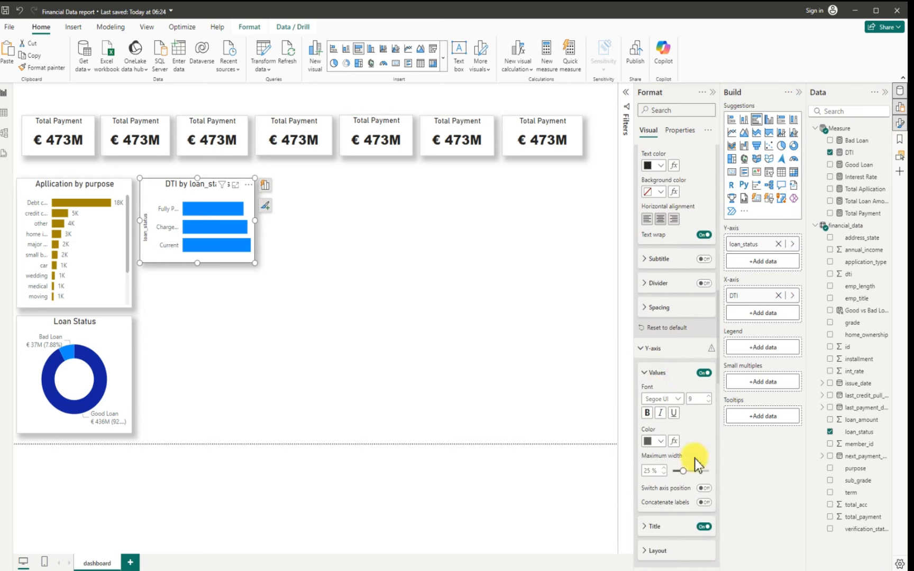
click(705, 527)
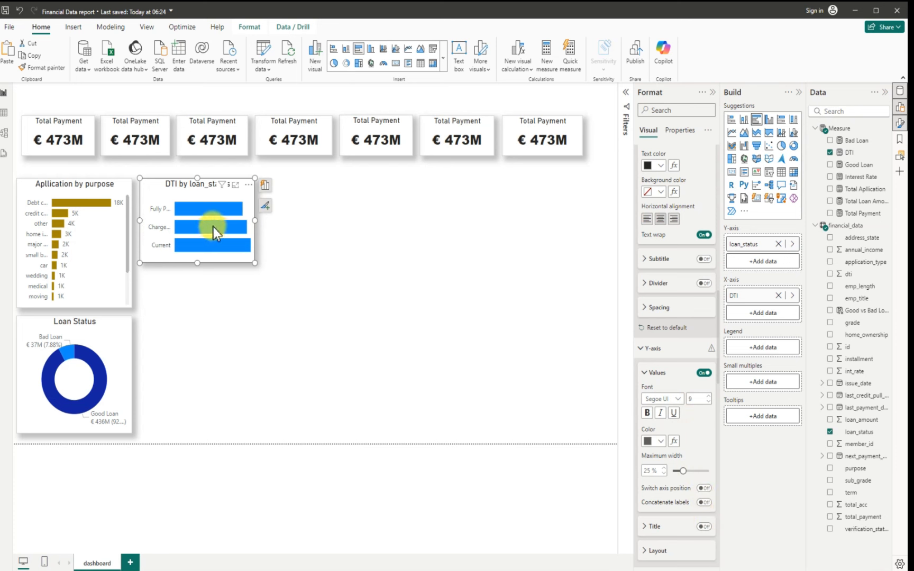
- Turn on data labels for the bars of the DTI by loan_status chart
scroll(673, 484, down, 4)
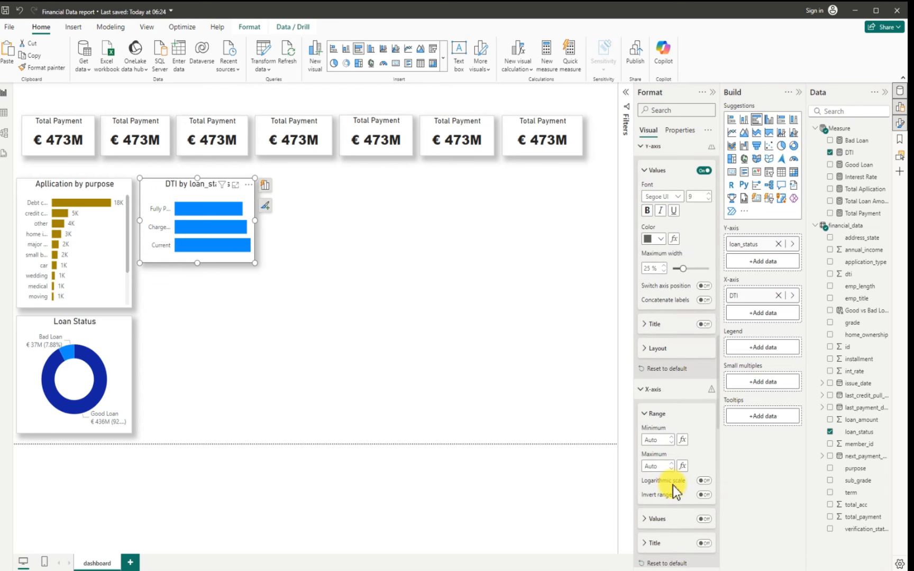
scroll(675, 487, down, 3)
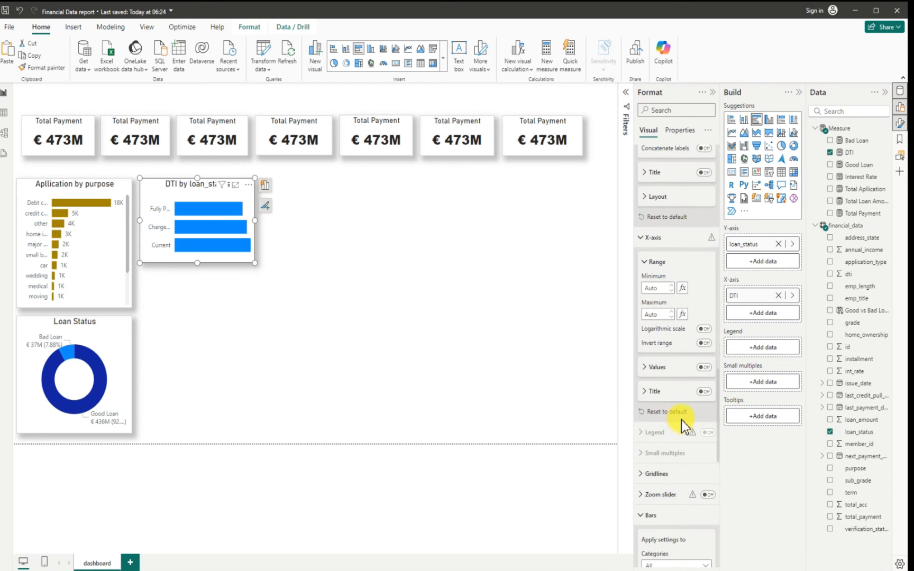
scroll(681, 426, down, 5)
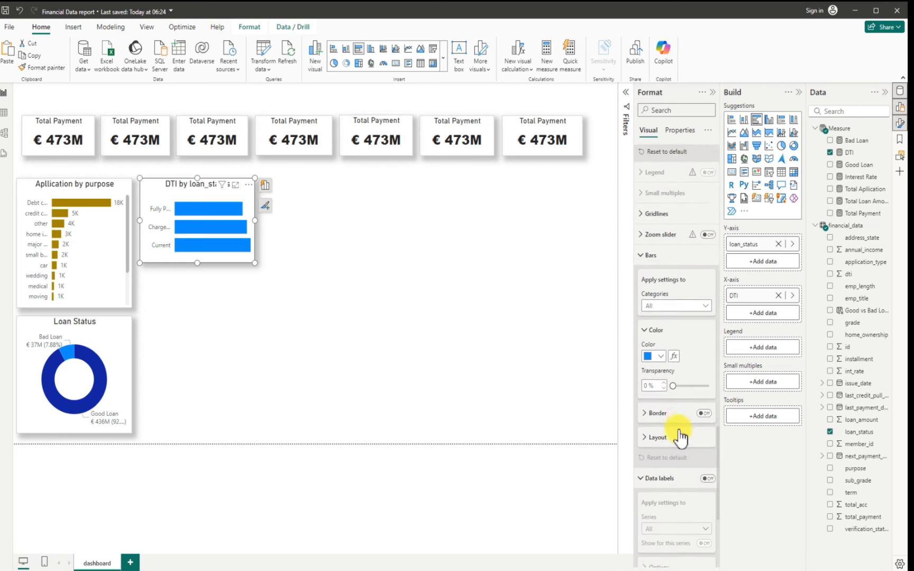
scroll(680, 437, down, 1)
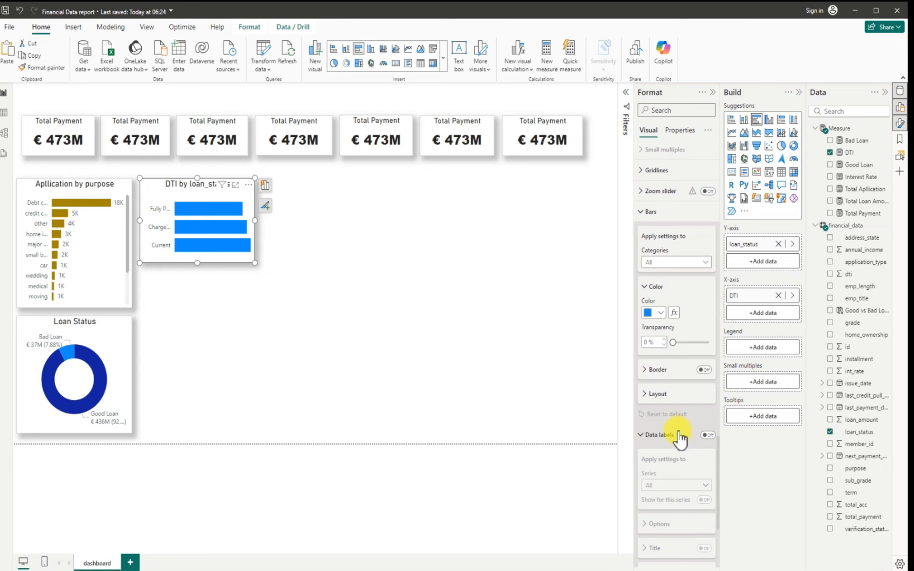
click(710, 436)
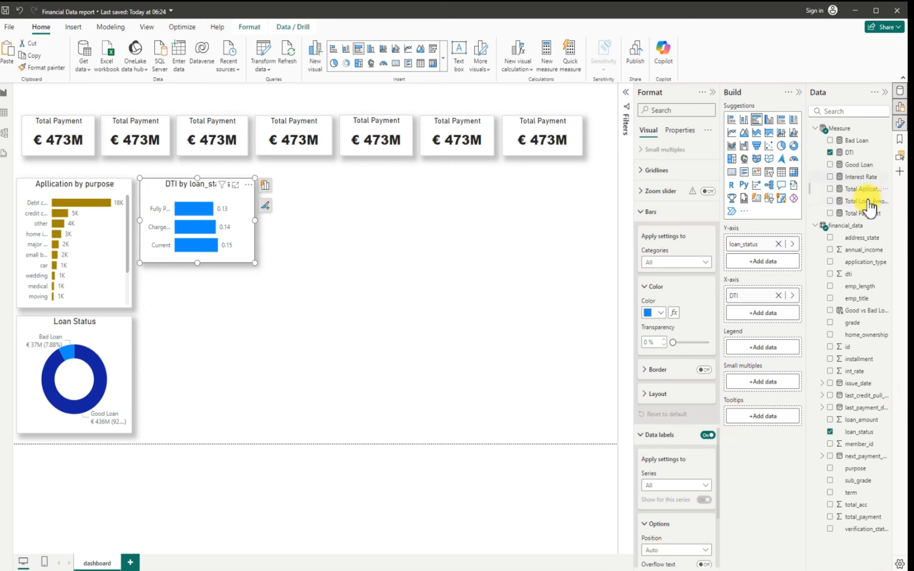
- Format the DTI measure as a percentage with 2 decimal places and set the chart's data label position to Outside end
click(858, 153)
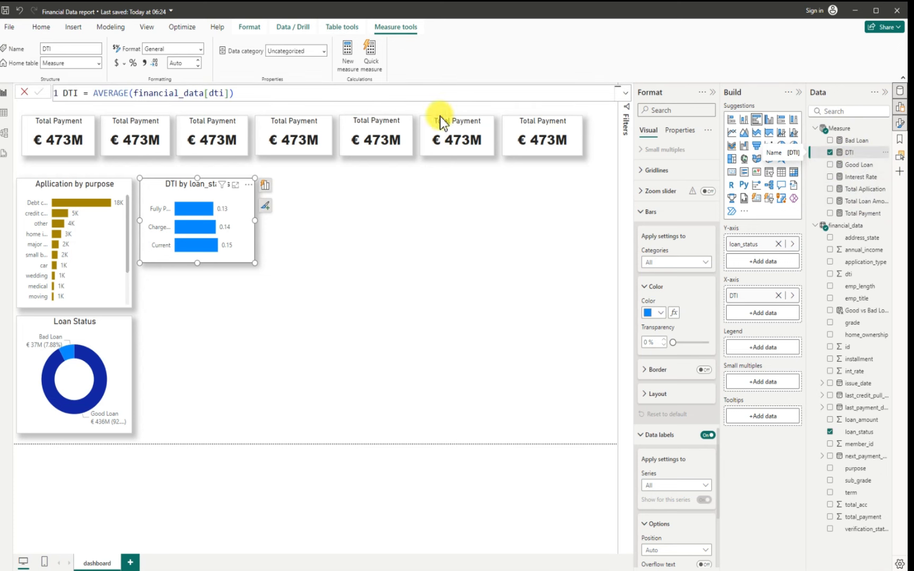
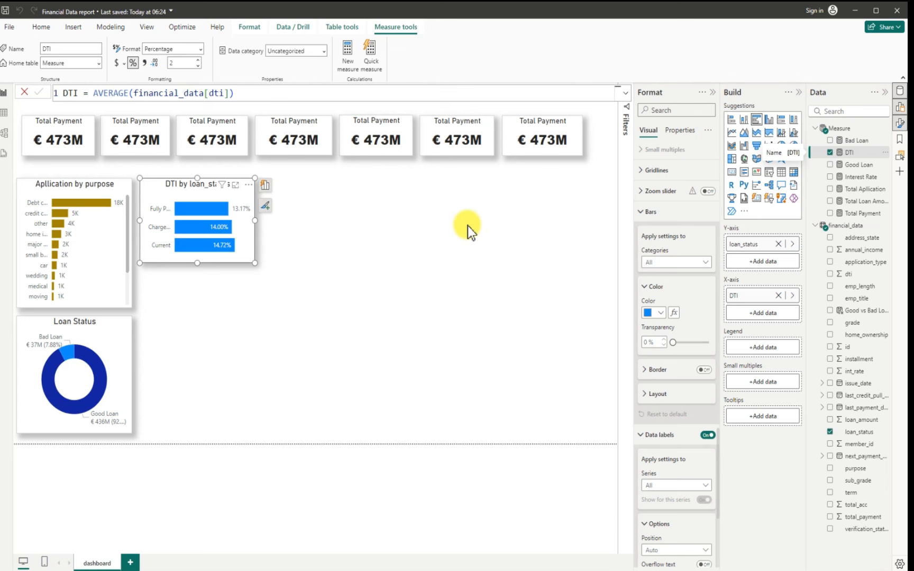
scroll(685, 499, down, 3)
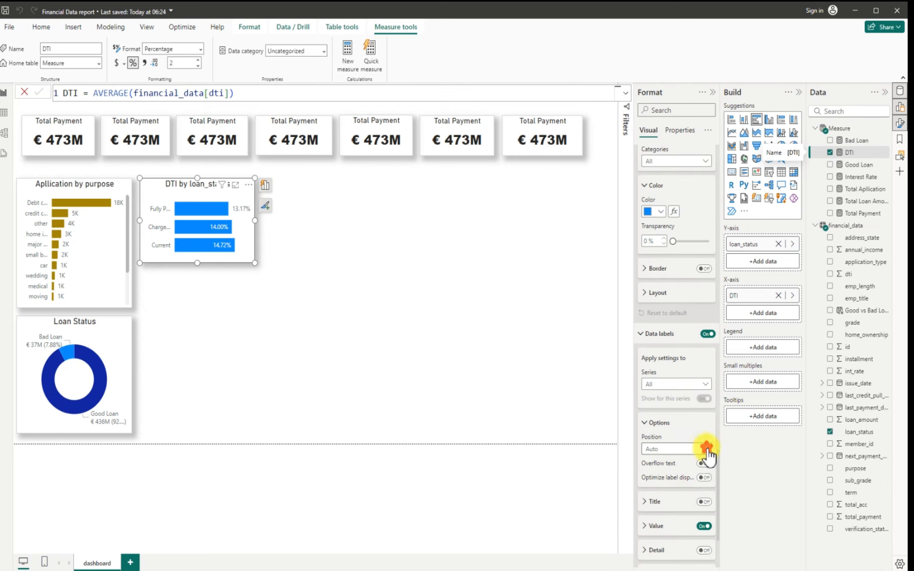
click(704, 450)
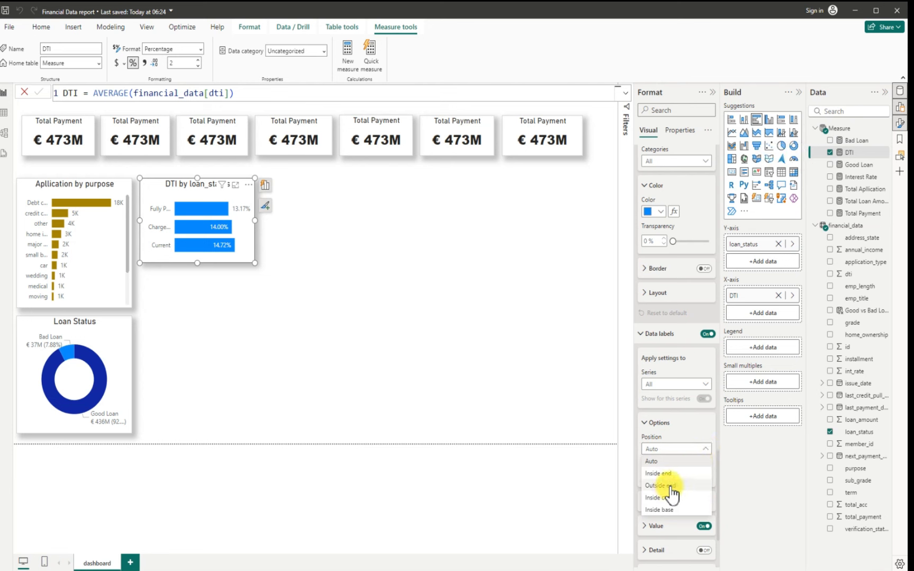
click(457, 382)
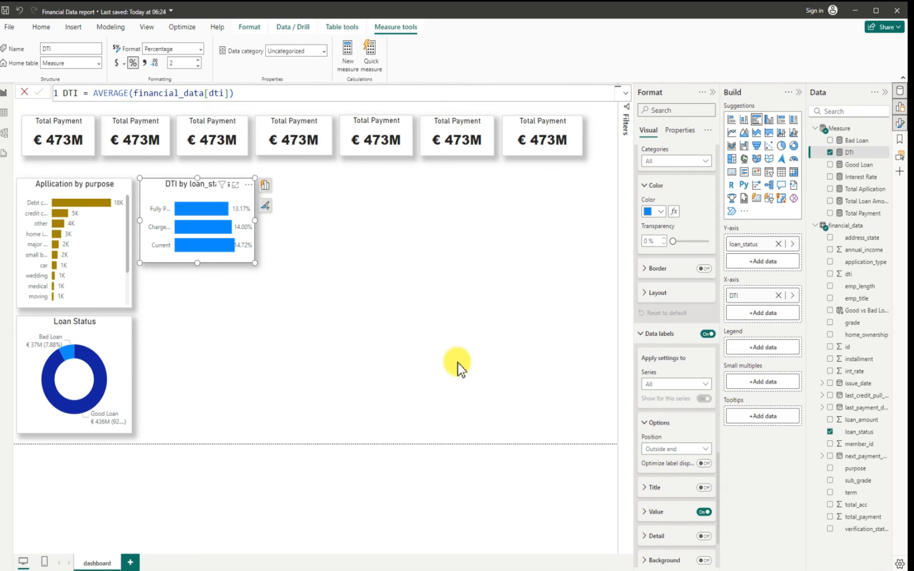
- Set the bar color of the DTI by loan_status chart to the dark orange theme shade, also trying a lighter orange
click(662, 213)
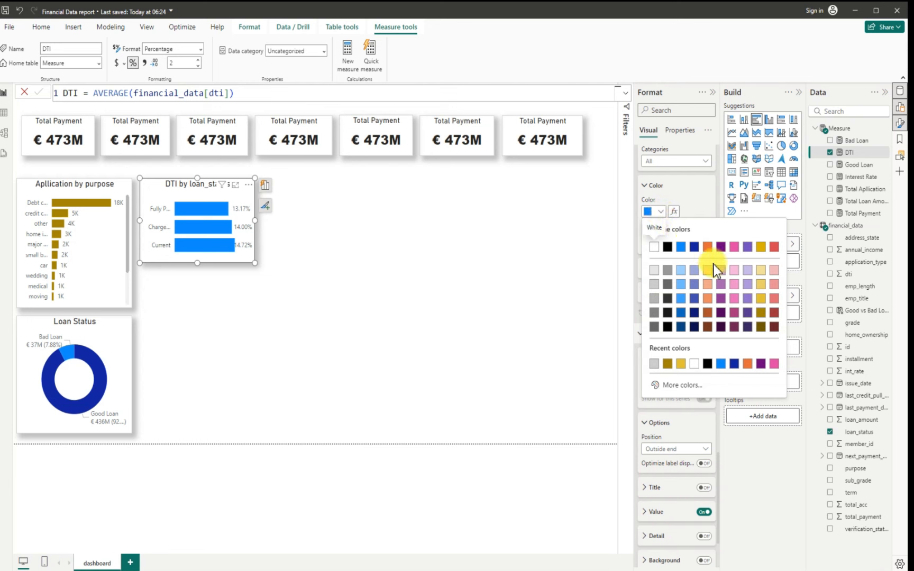
click(707, 313)
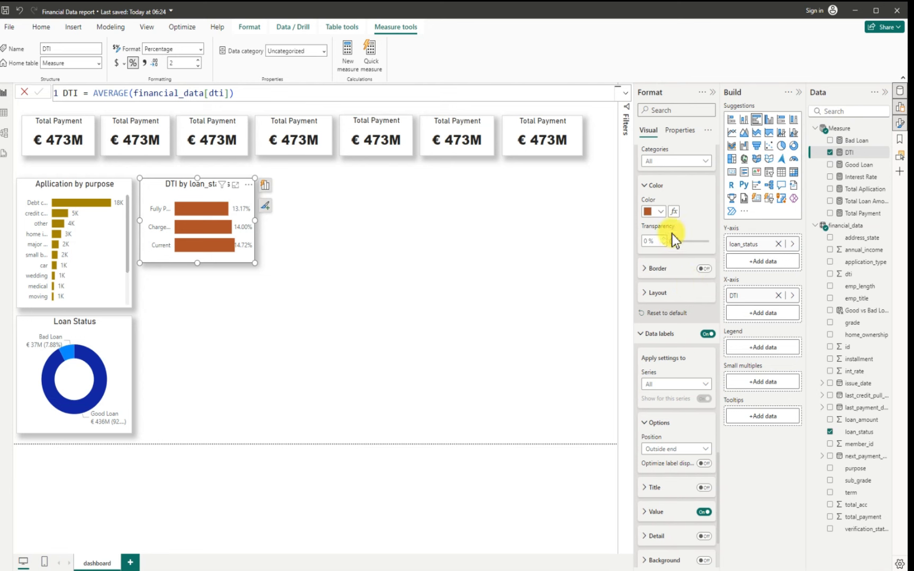
click(660, 209)
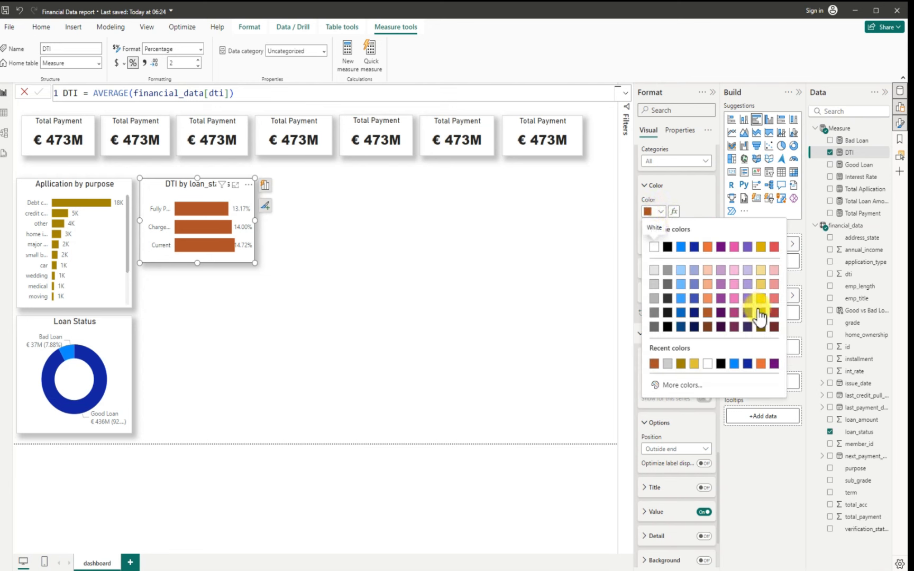
click(708, 299)
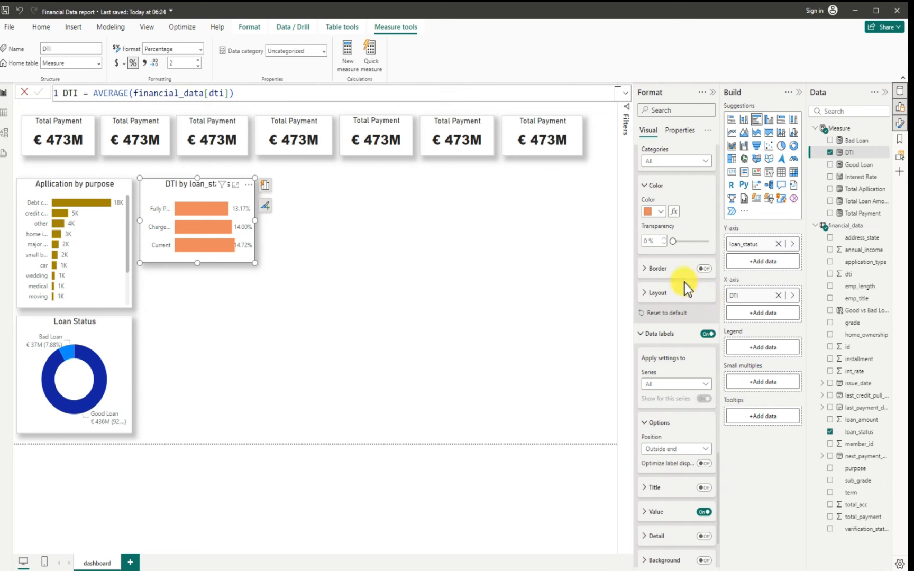
click(660, 210)
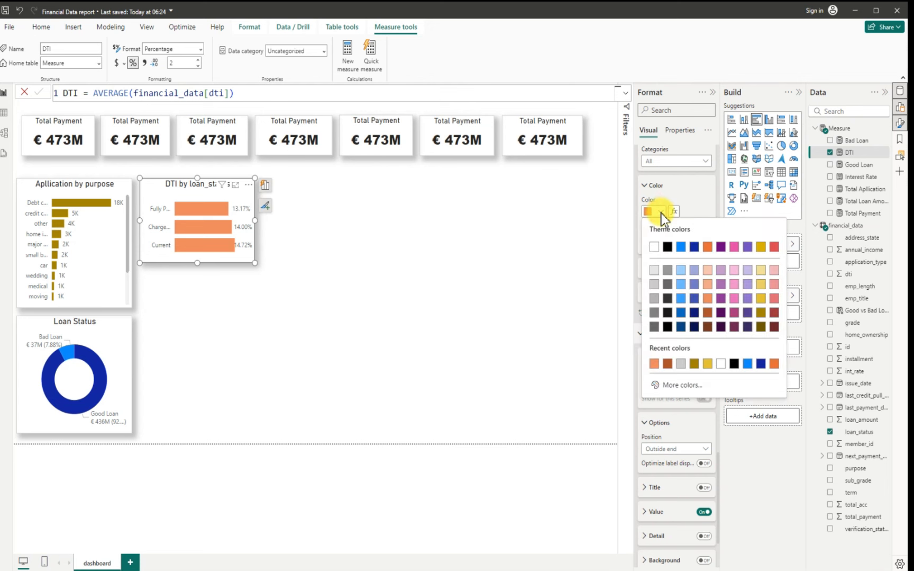
click(708, 312)
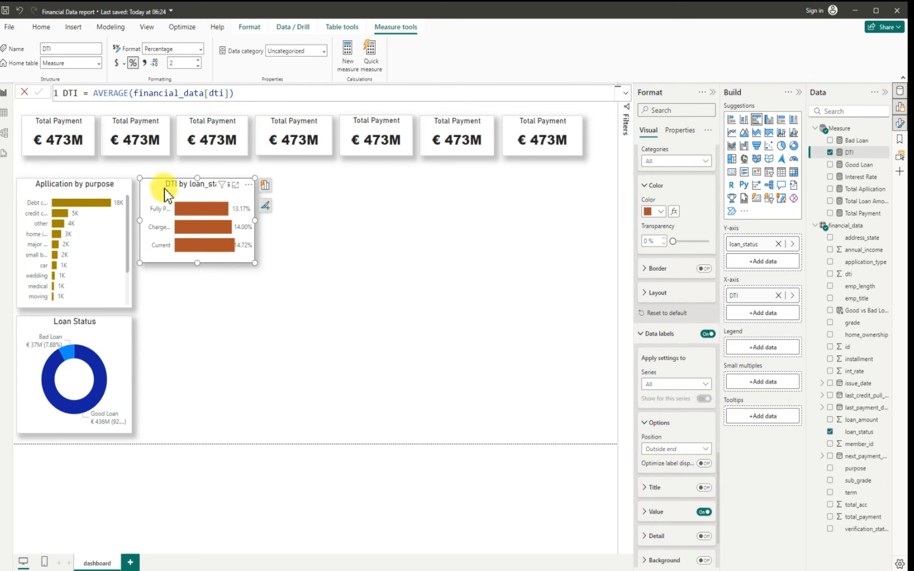
- Duplicate the DTI by loan_status chart directly below the original and replace the copy's DTI measure with Interest Rate
drag(163, 185, 162, 188)
drag(168, 197, 171, 289)
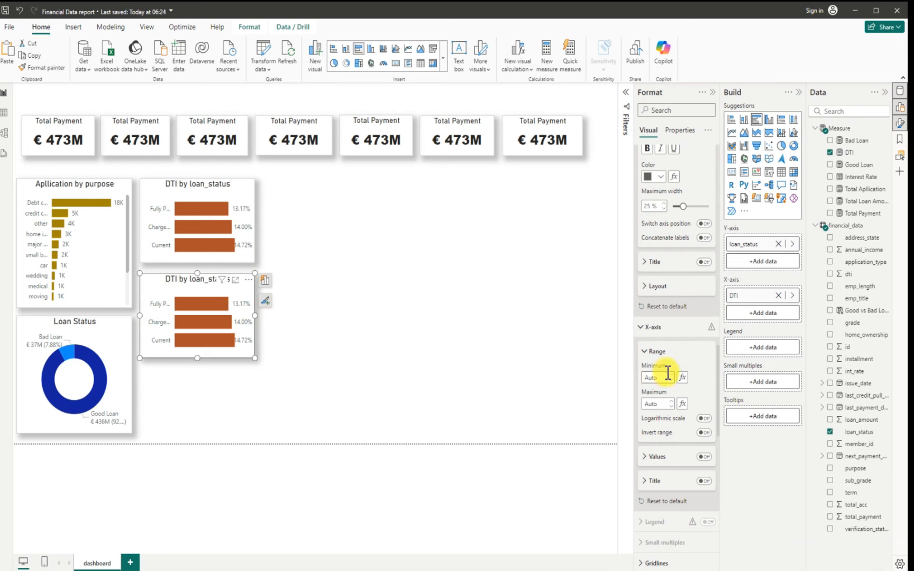
click(830, 153)
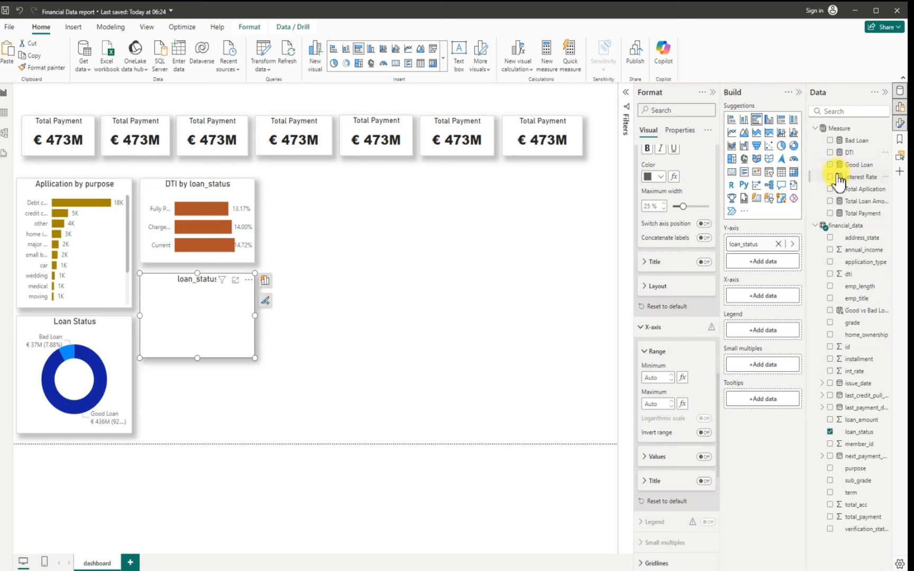
click(831, 177)
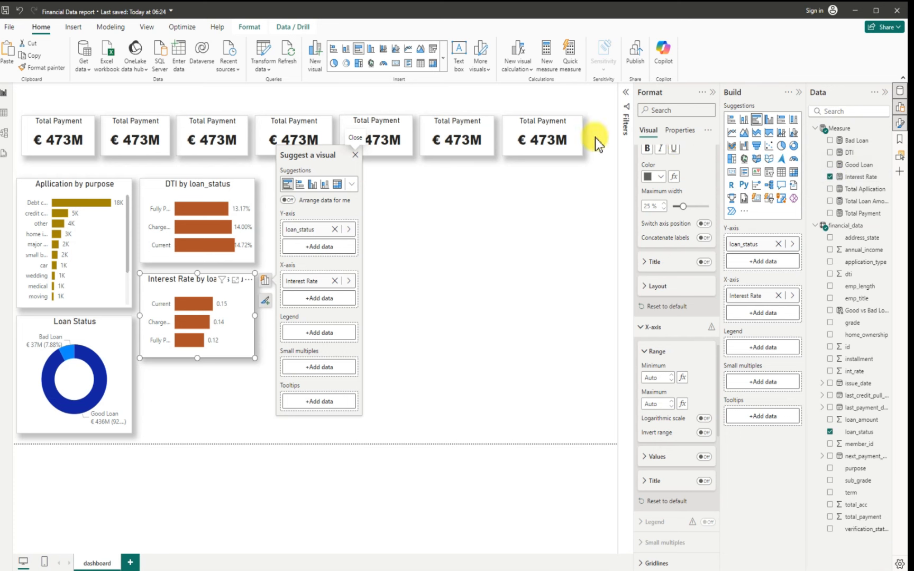
- Format the Interest Rate measure as a percentage and sort the Interest Rate chart in ascending order
click(859, 178)
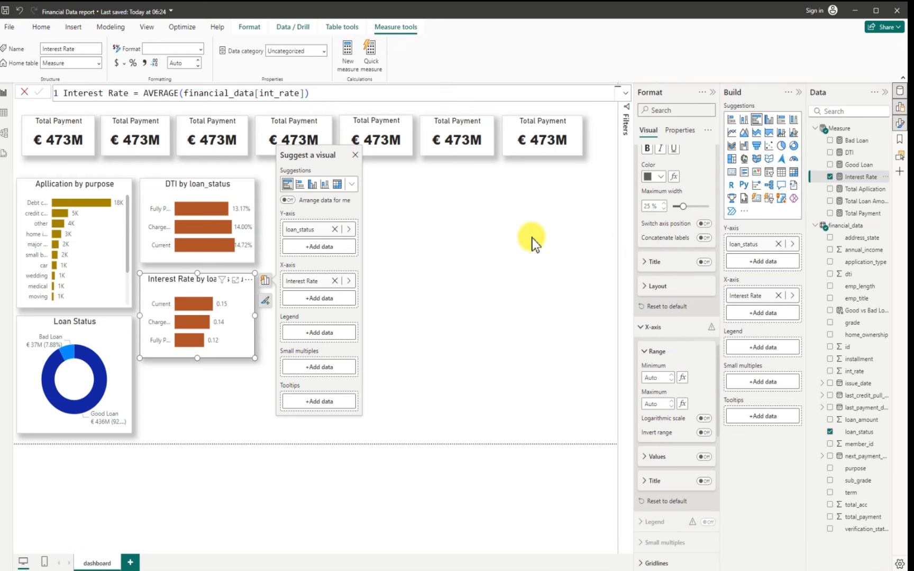
click(132, 63)
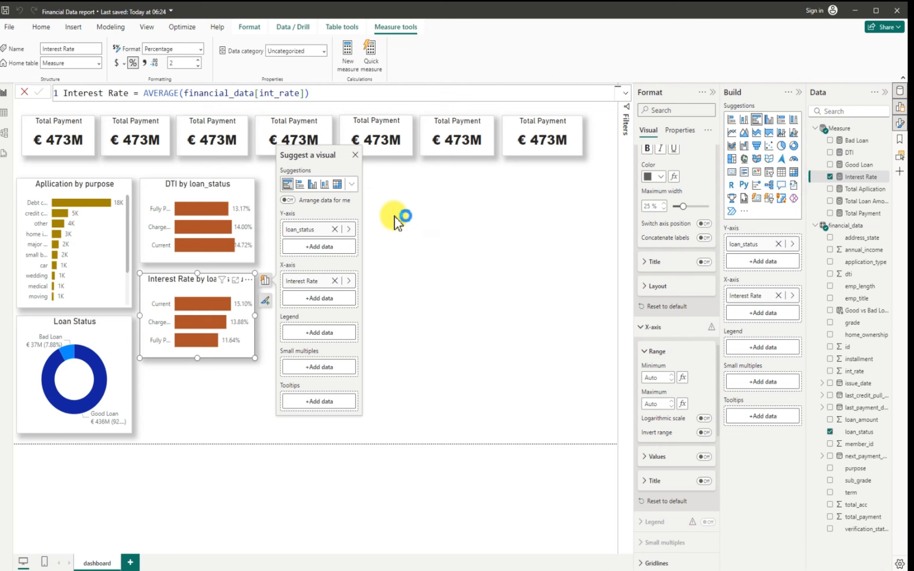
click(249, 280)
mouse_move(314, 355)
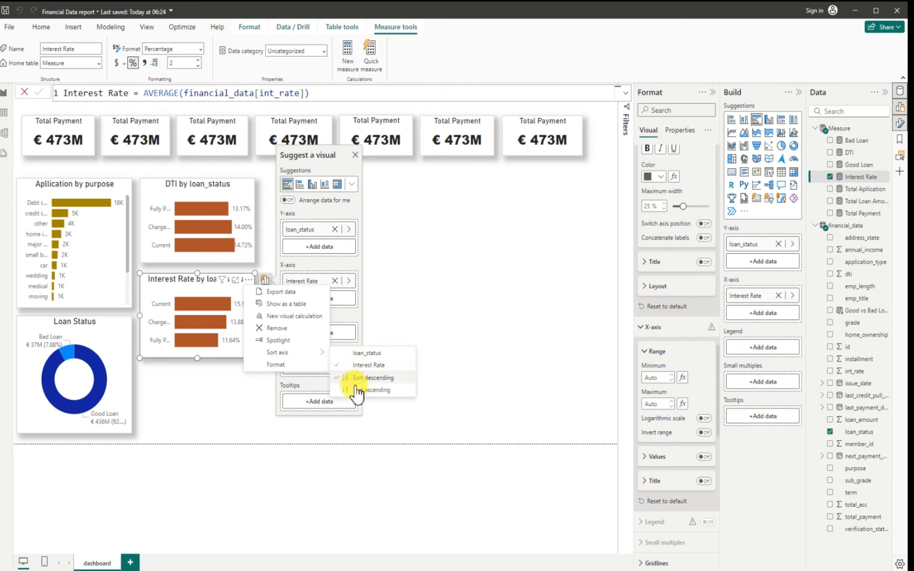
click(494, 380)
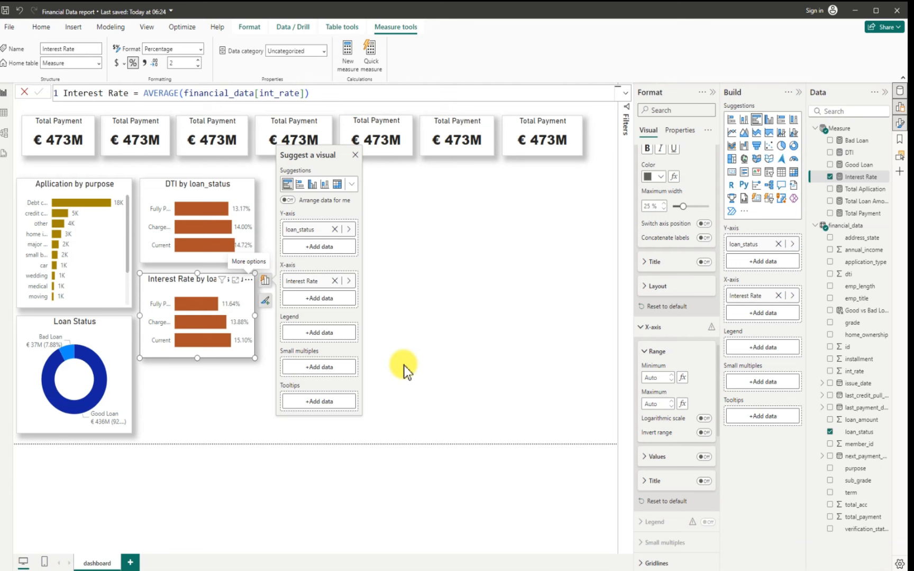
- Widen the Interest Rate by loan_status chart slightly and shorten its title to "Interest Rate", centered
click(258, 317)
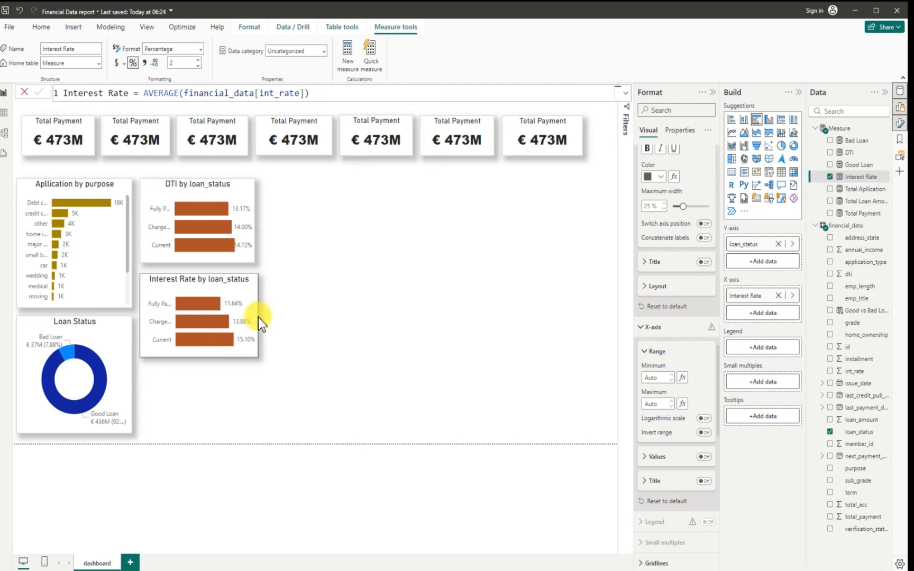
click(258, 317)
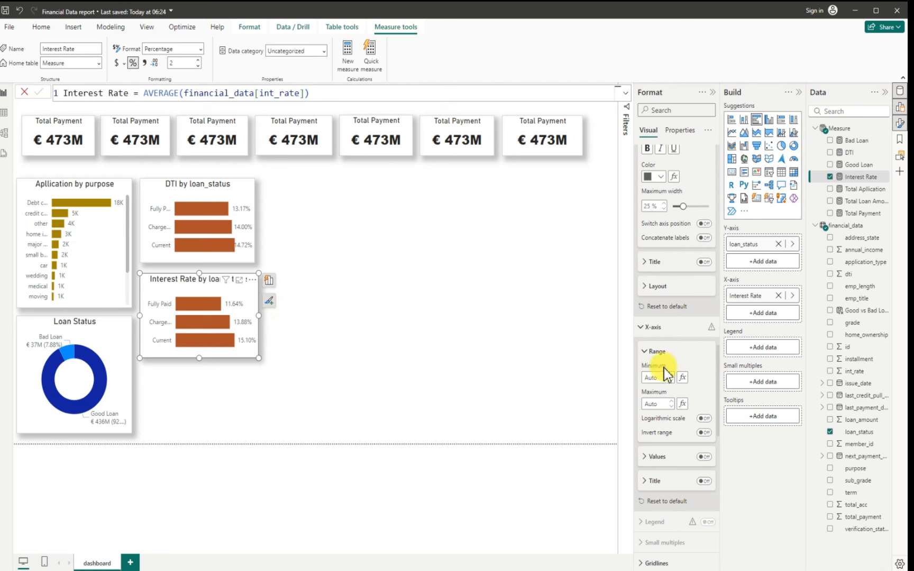
scroll(646, 373, up, 4)
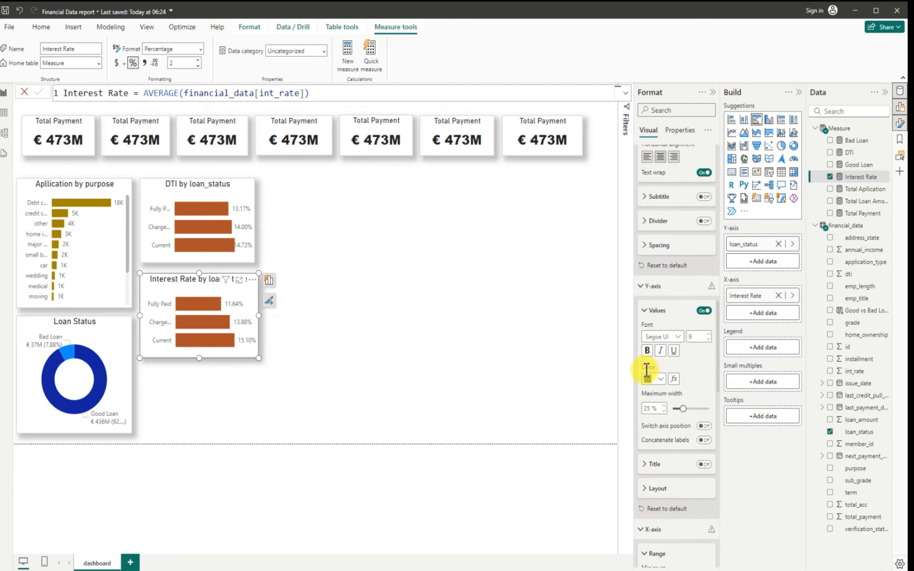
scroll(647, 371, up, 10)
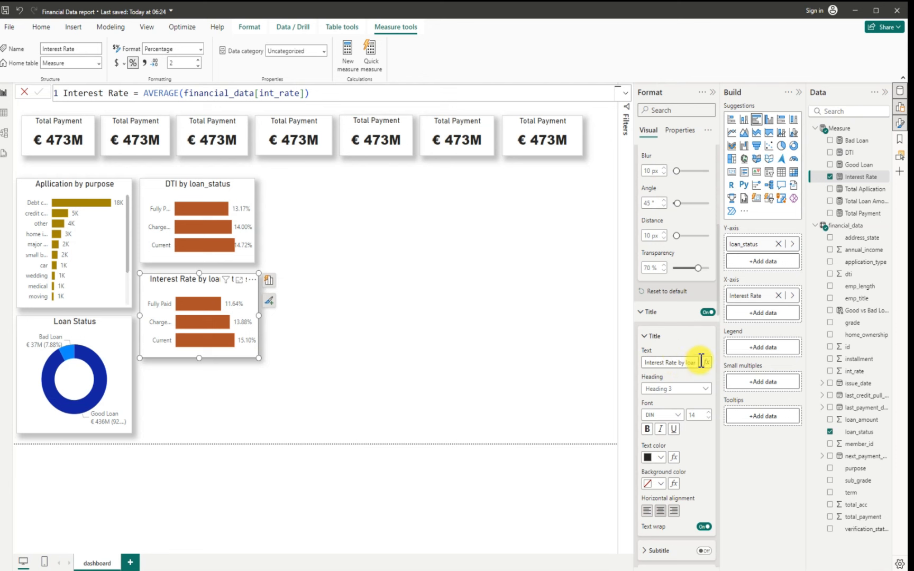
drag(678, 362, 703, 368)
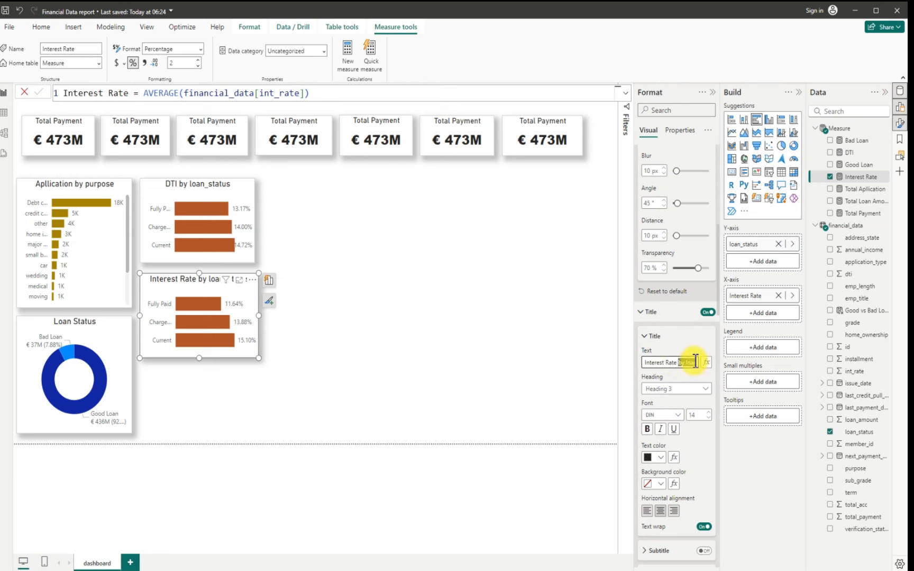
text(status)
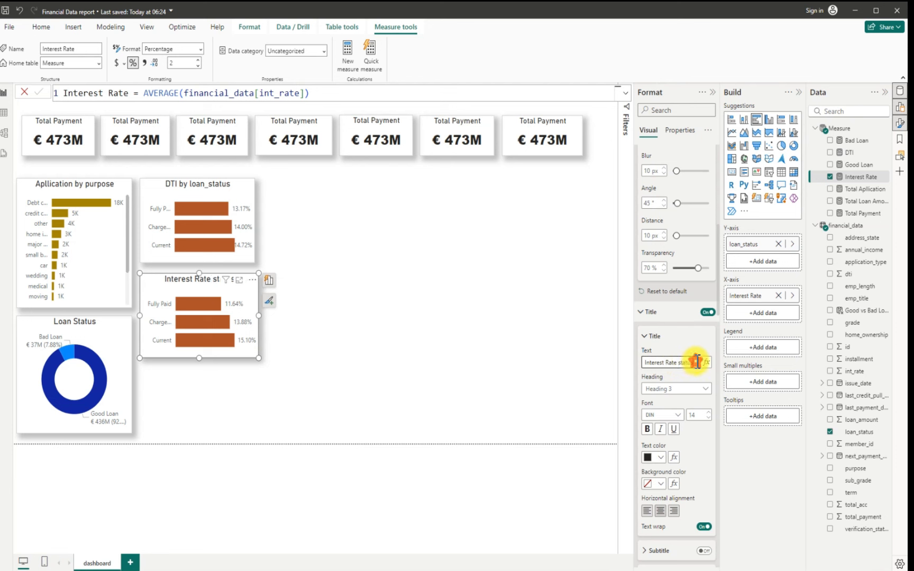
key(BackSpace)
key(BackSpace)
key(BackSpace)
key(BackSpace)
key(BackSpace)
key(BackSpace)
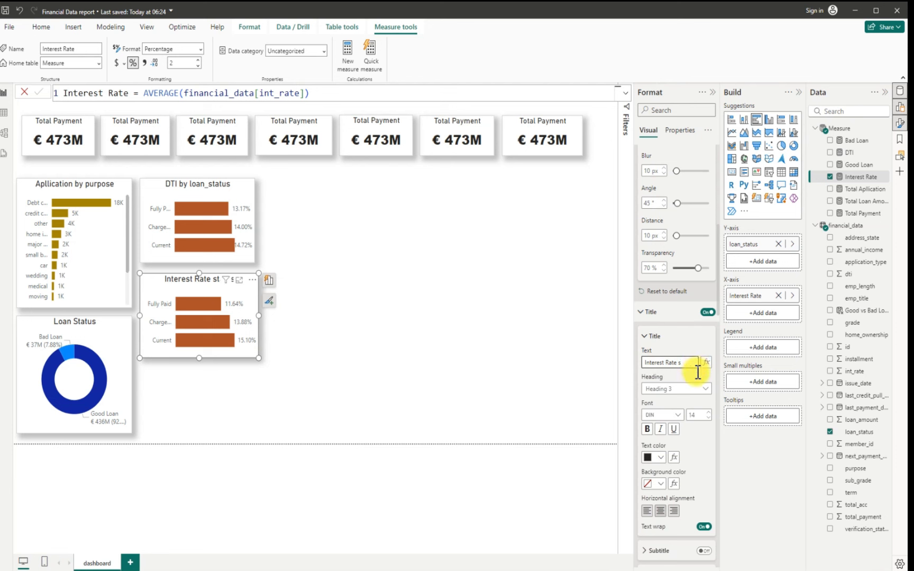
click(660, 512)
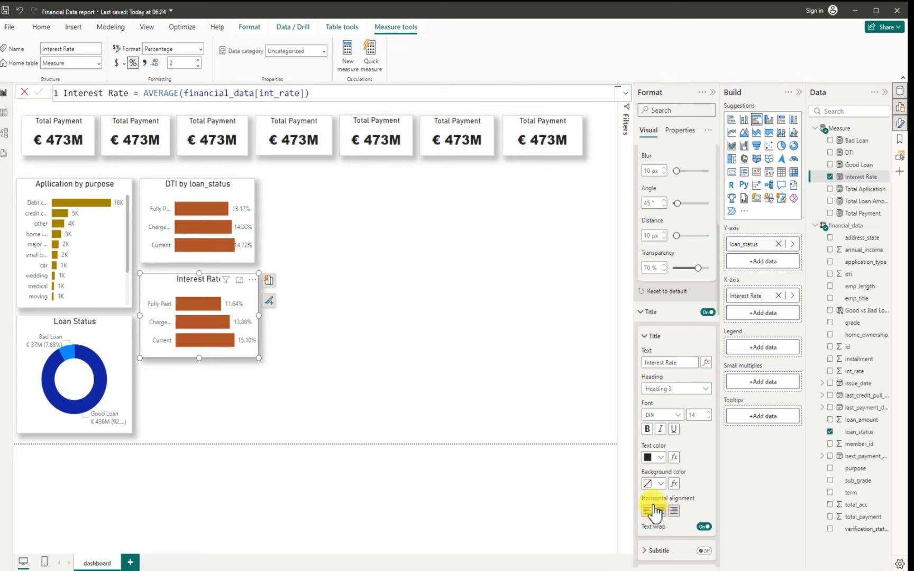
- Set the bar color of the Interest Rate chart to the dark purple theme shade
scroll(685, 455, down, 10)
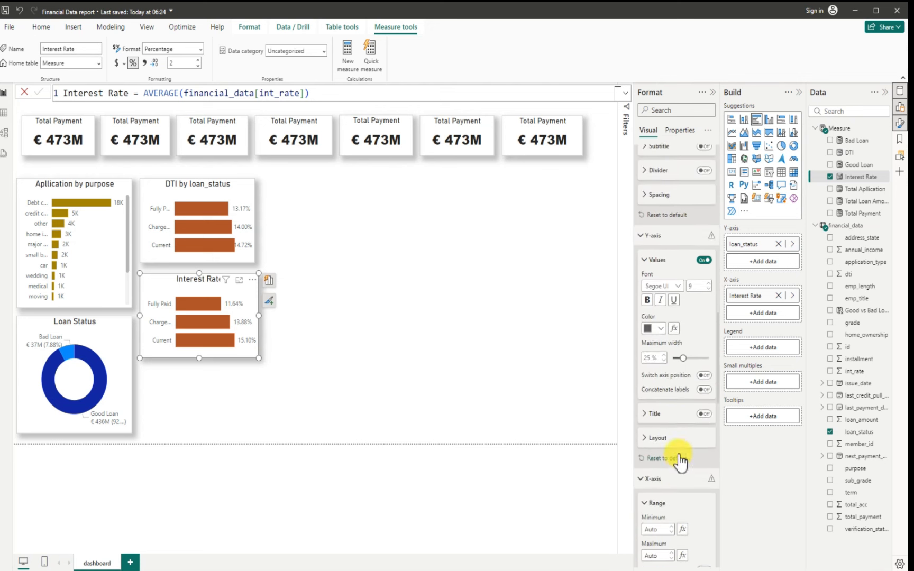
scroll(681, 462, down, 7)
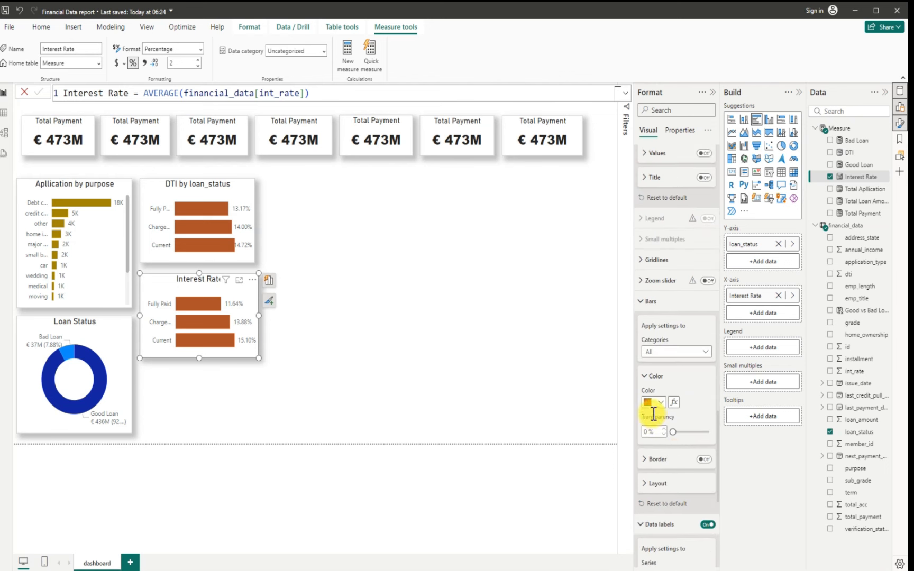
click(661, 403)
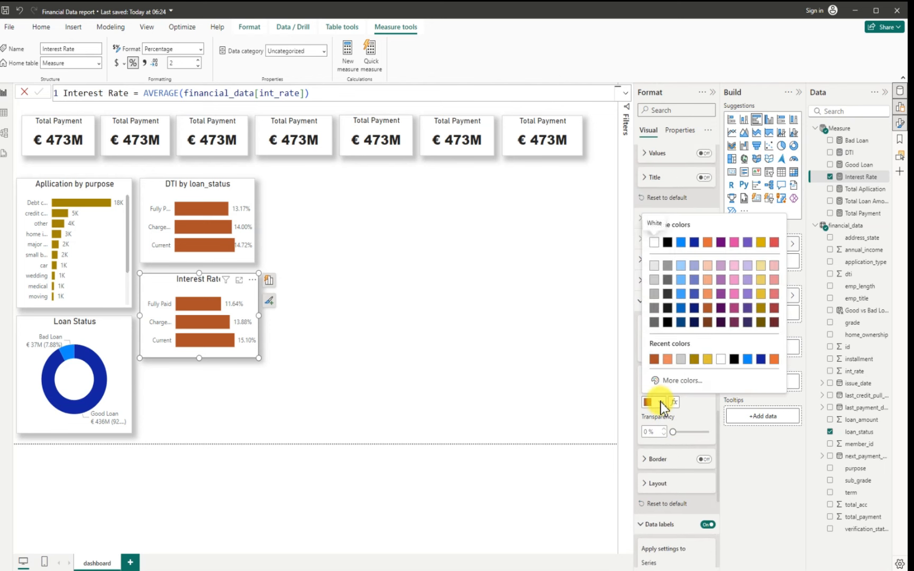
click(747, 308)
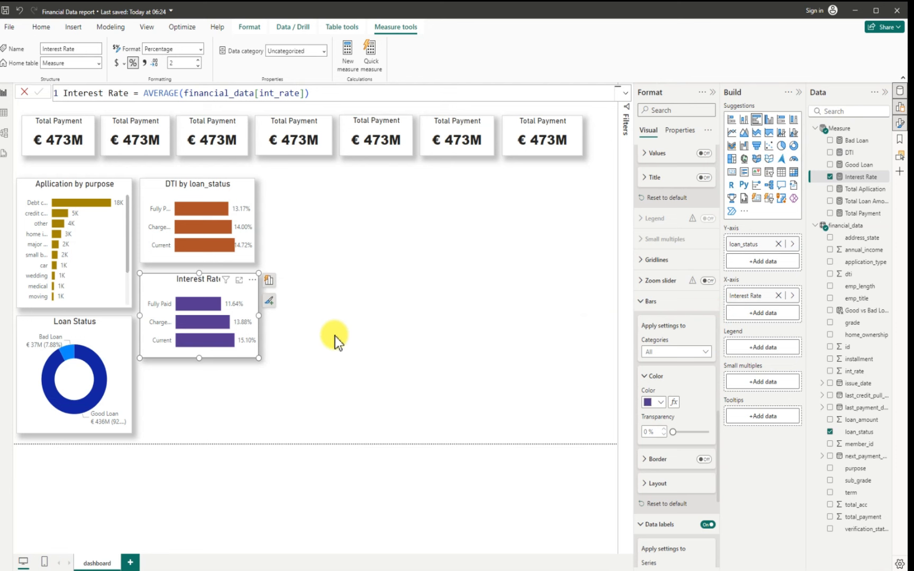
- Duplicate the Interest Rate chart and stack the original and its copy directly beneath the DTI by loan_status chart
click(158, 285)
drag(184, 298, 164, 303)
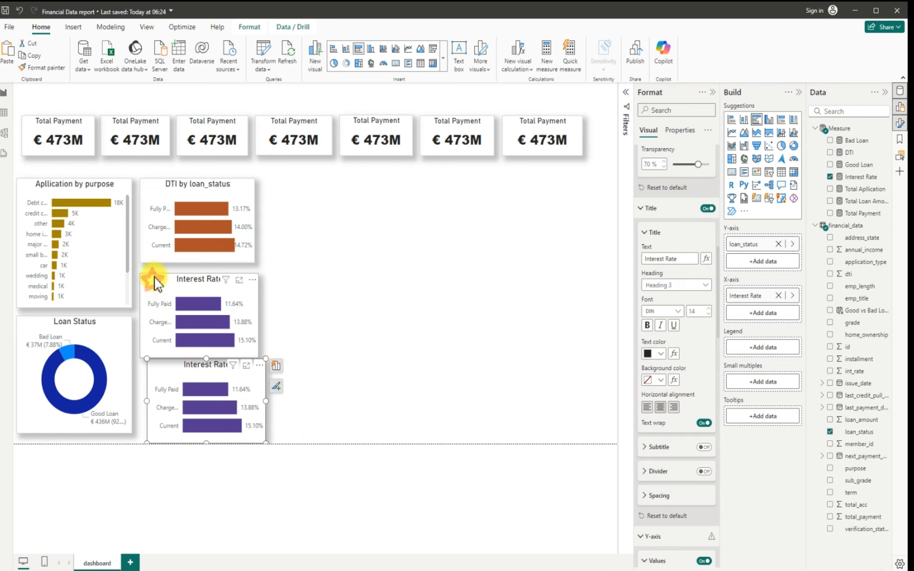
drag(156, 274, 155, 275)
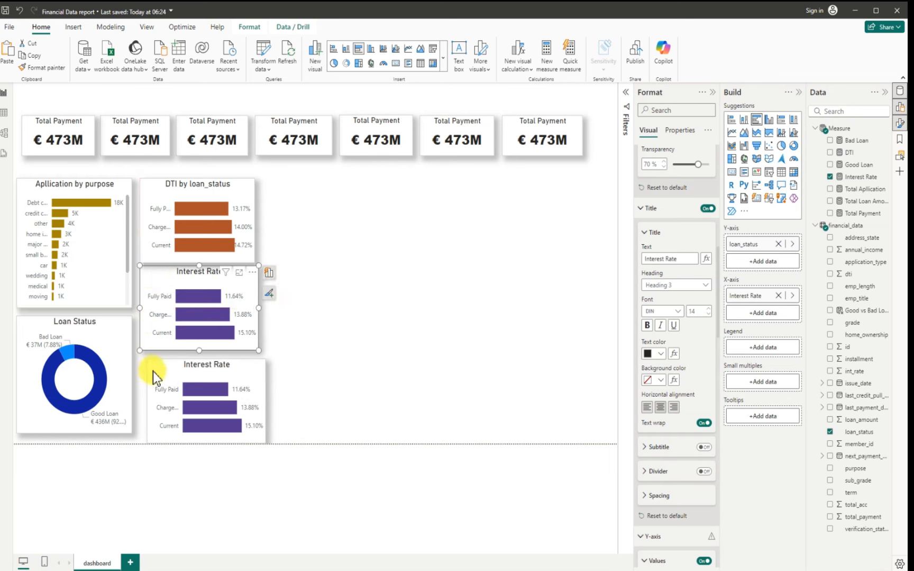
drag(152, 364, 148, 364)
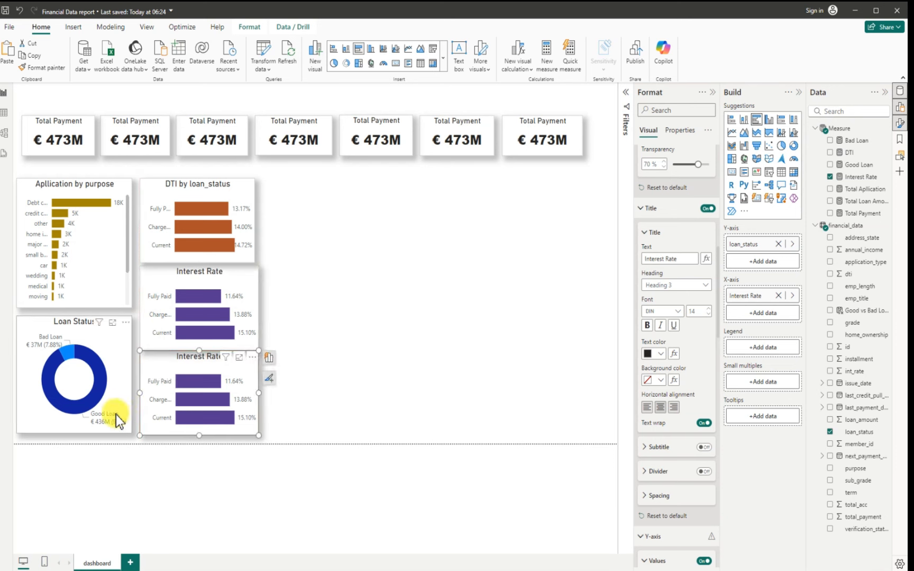
- Extend the Loan Status donut and the lower Interest Rate chart down to a common bottom edge, leaving a small gap above the lower chart
click(69, 434)
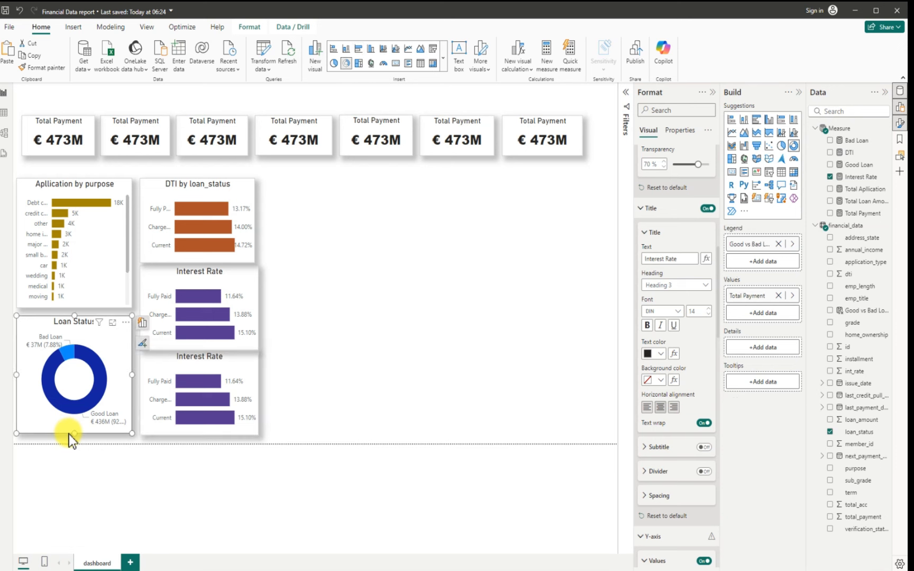
drag(74, 434, 74, 440)
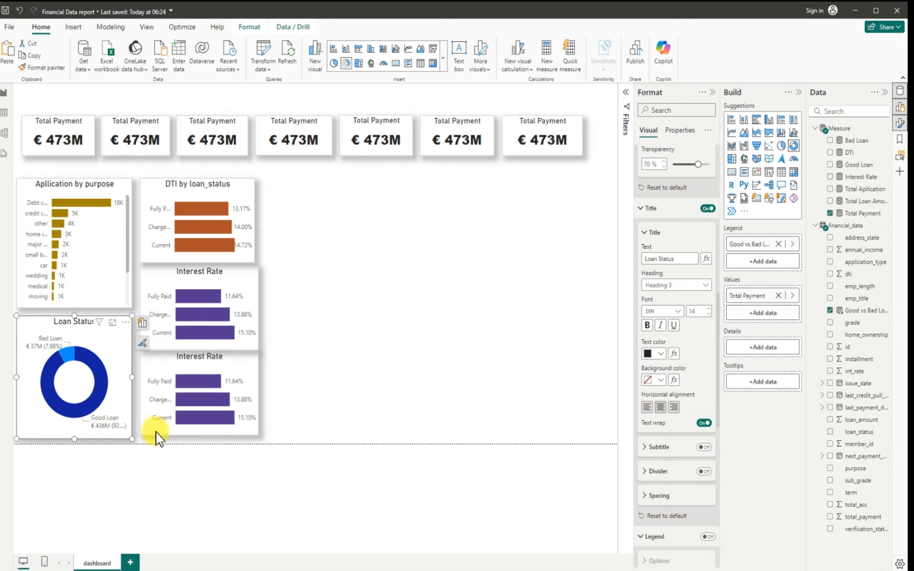
click(172, 436)
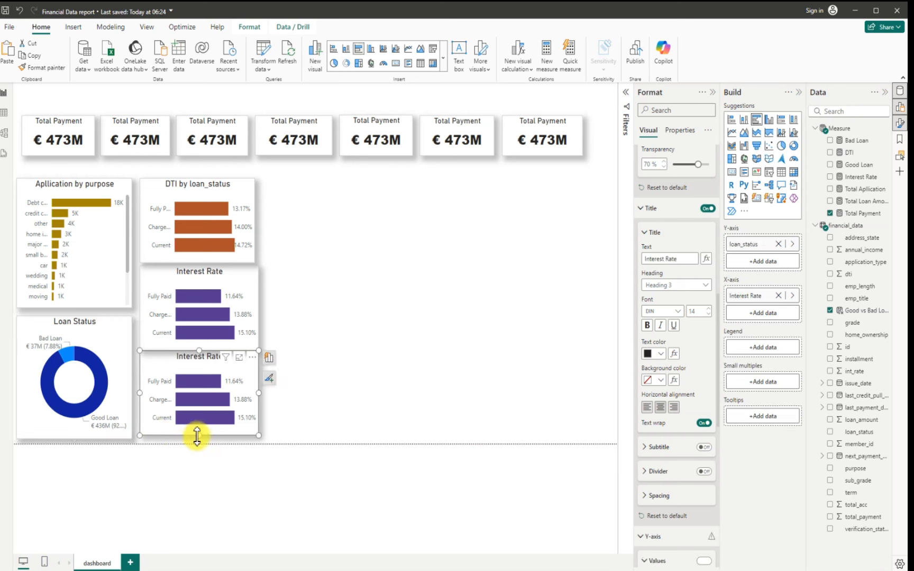
drag(196, 440, 196, 441)
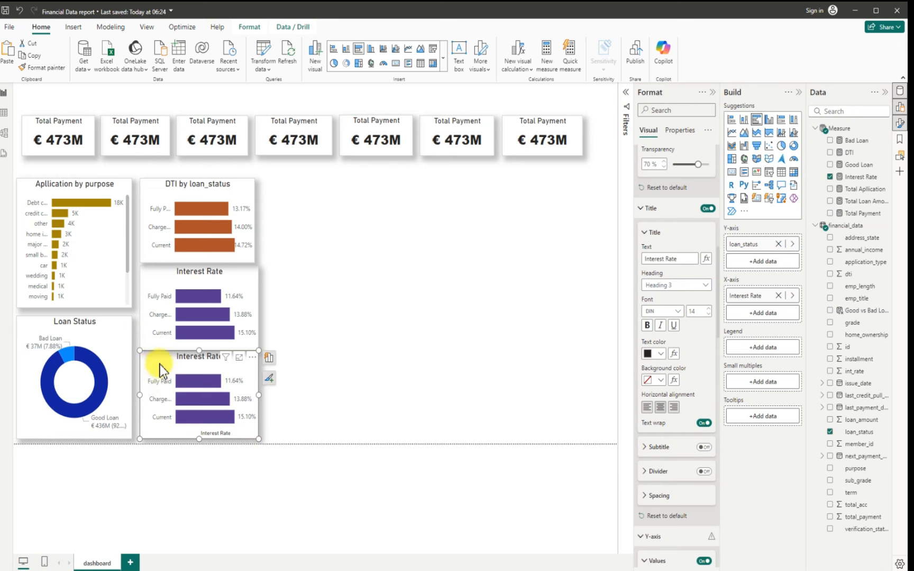
drag(198, 349, 195, 354)
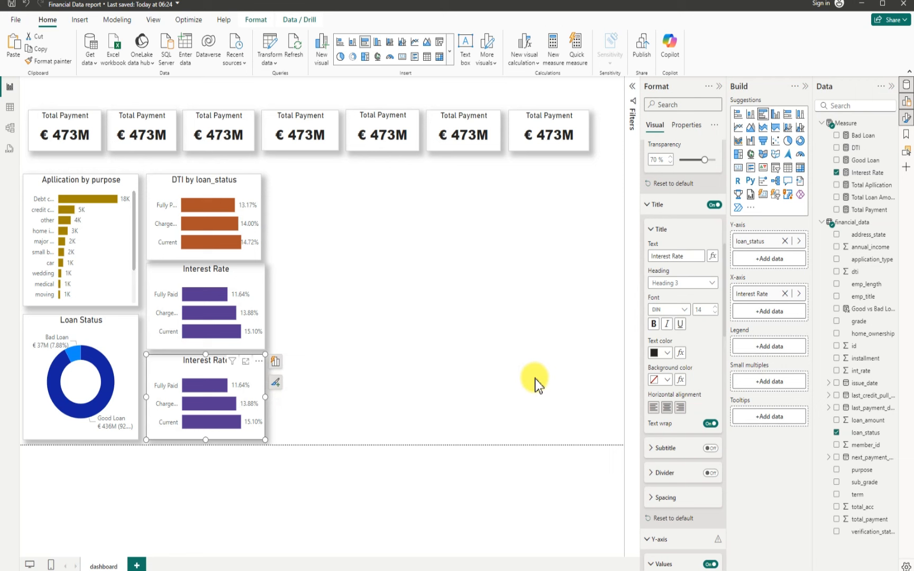
- Replace the Interest Rate measure with Total Apllication in the lower copy of the Interest Rate chart
click(837, 173)
click(838, 185)
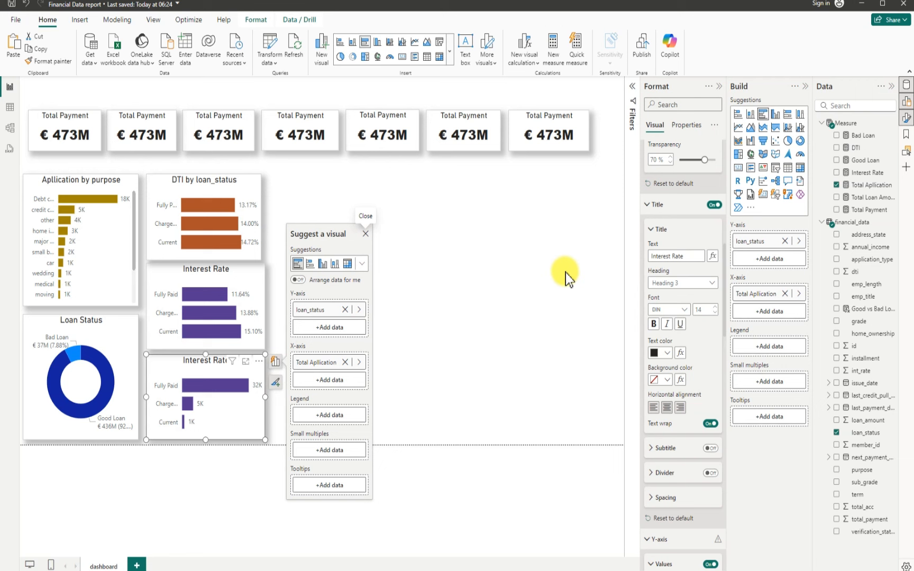
- Rename the title of the lower Interest Rate chart to Loan Application
click(686, 258)
drag(686, 258, 653, 258)
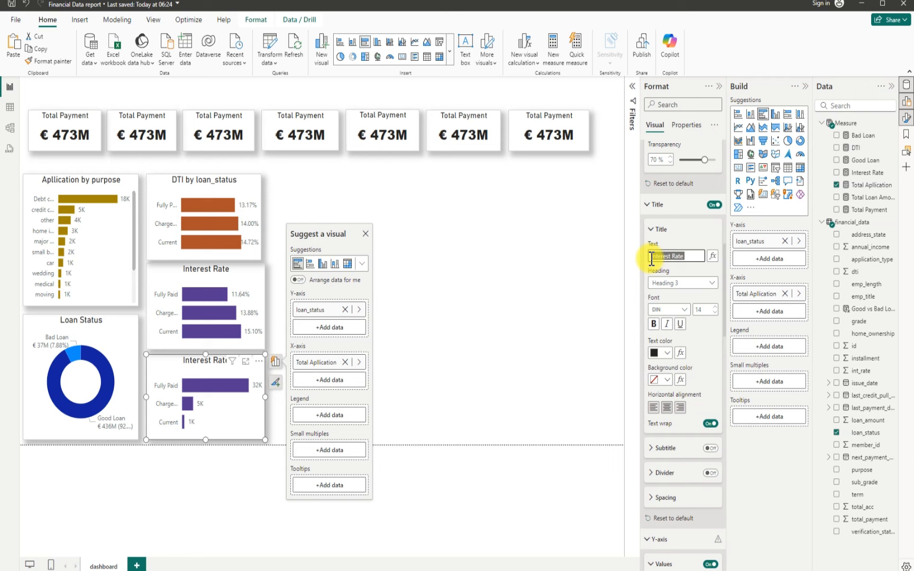
text(Loan App)
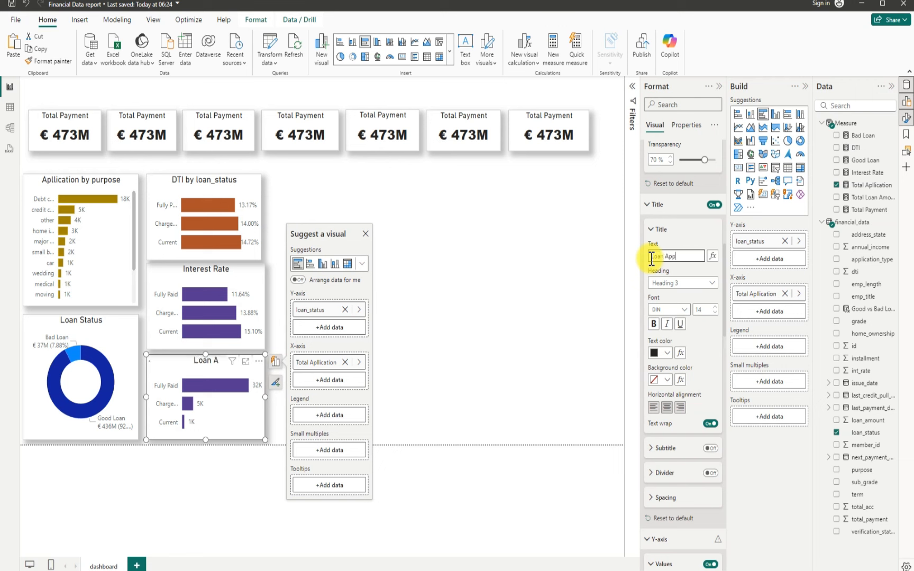
text(lication)
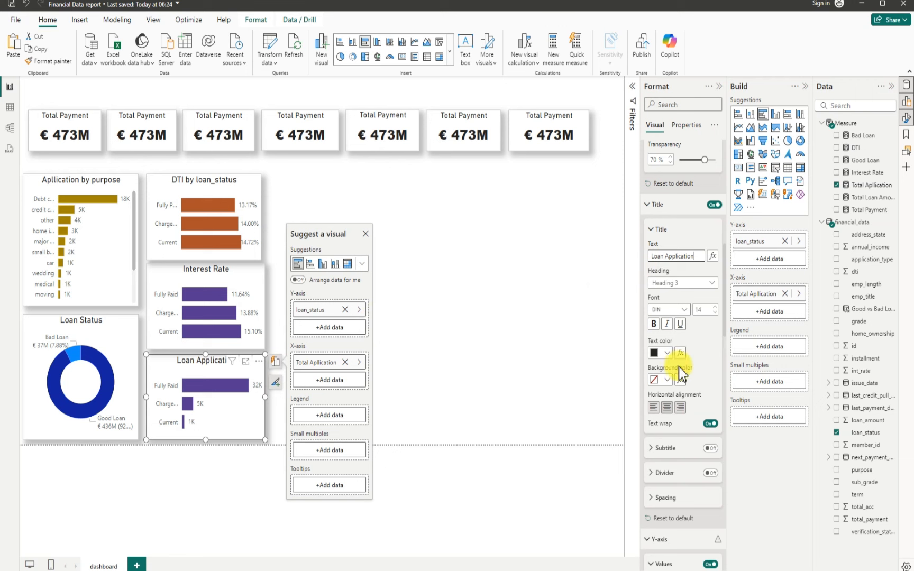
- Set the bar color of the Loan Application chart to the dark navy blue theme shade
scroll(679, 428, down, 3)
scroll(678, 431, down, 3)
scroll(675, 418, down, 4)
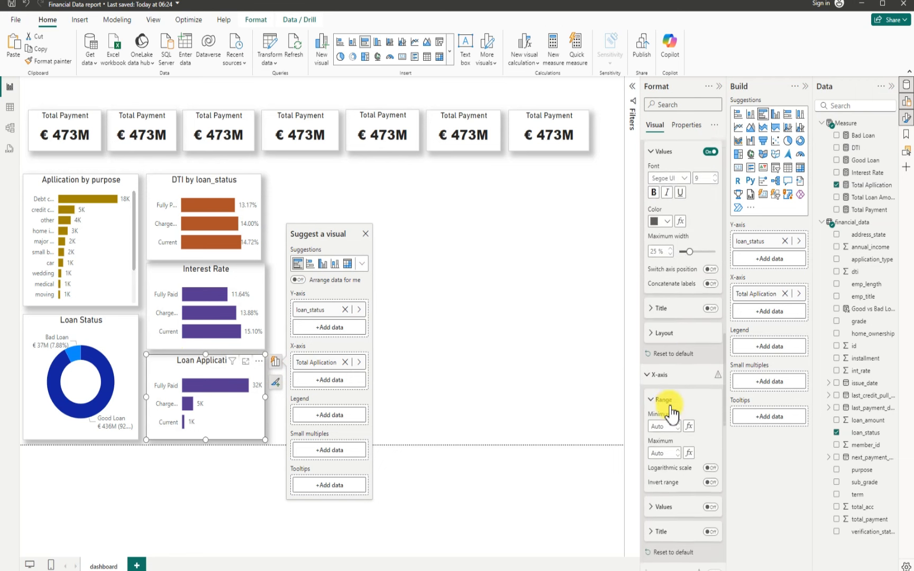
scroll(671, 413, down, 6)
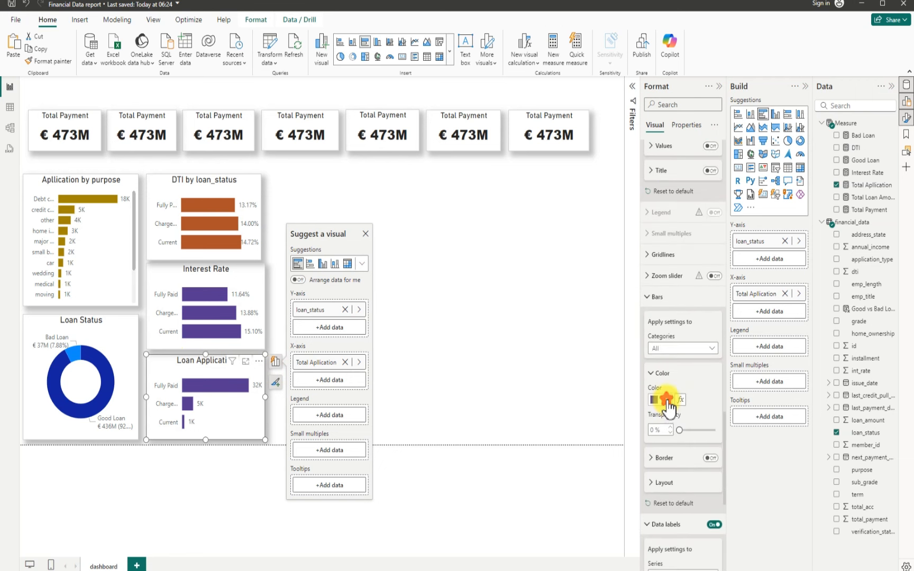
click(667, 401)
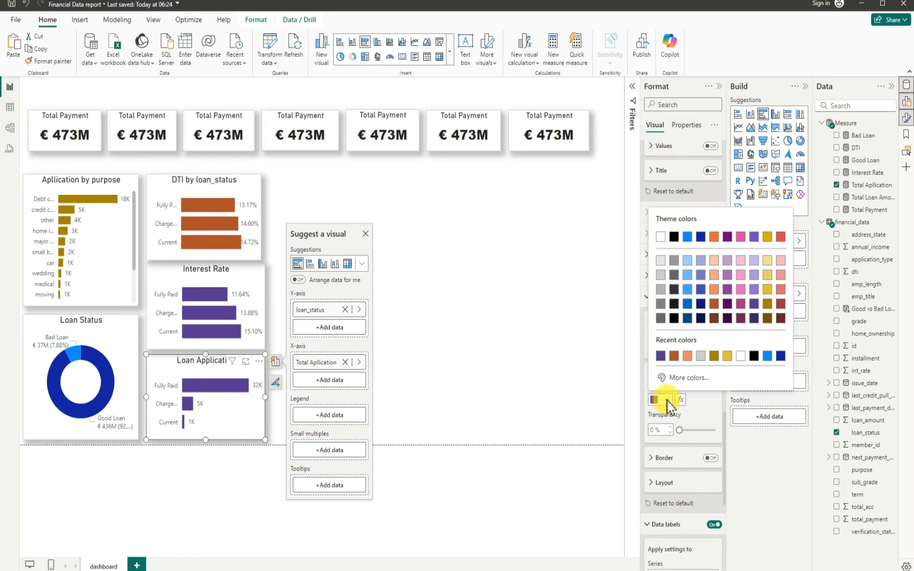
click(701, 305)
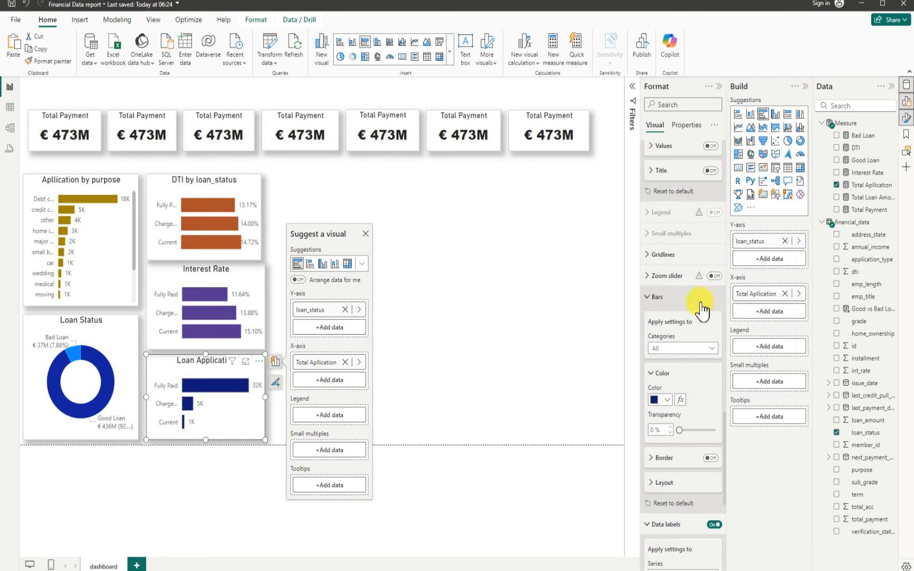
- Try a lighter blue theme shade on the Loan Application bars and return them to the dark navy shade
click(667, 400)
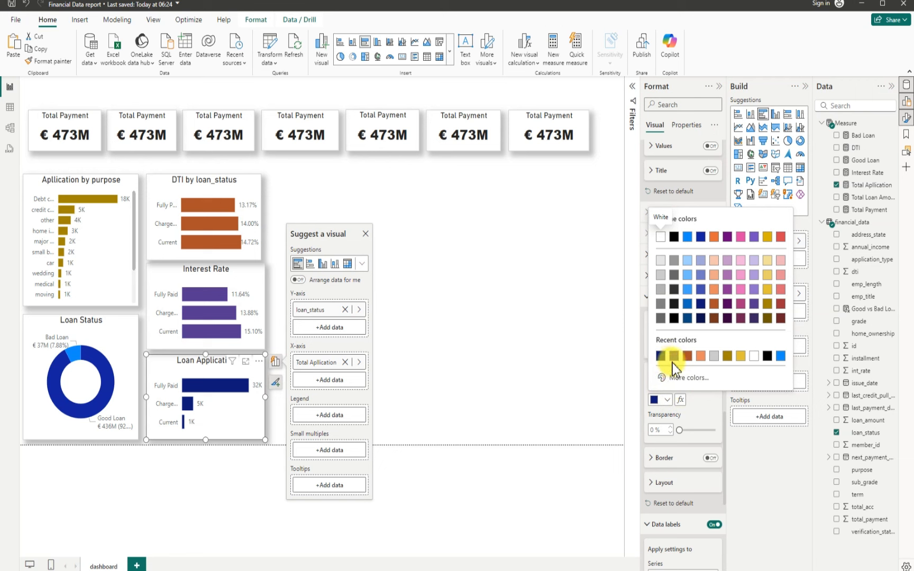
click(700, 290)
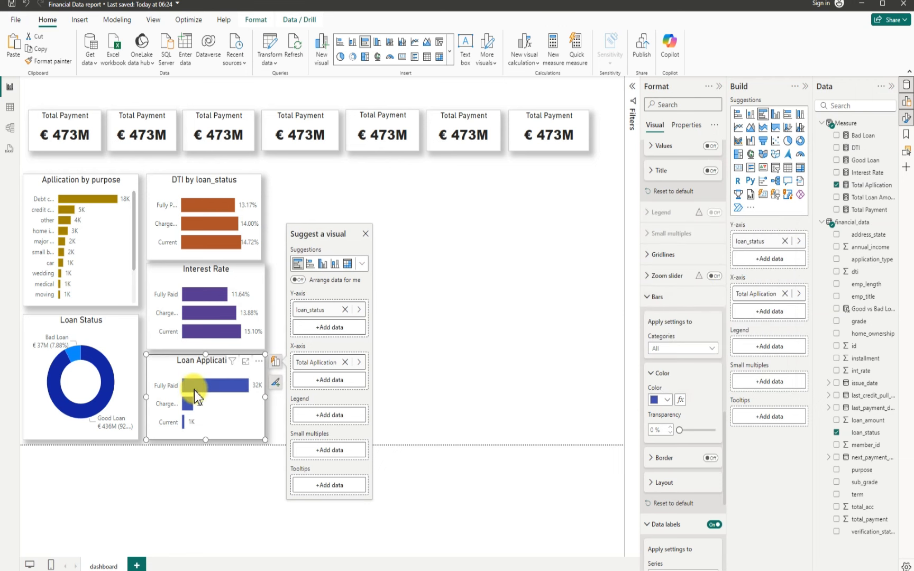
click(667, 400)
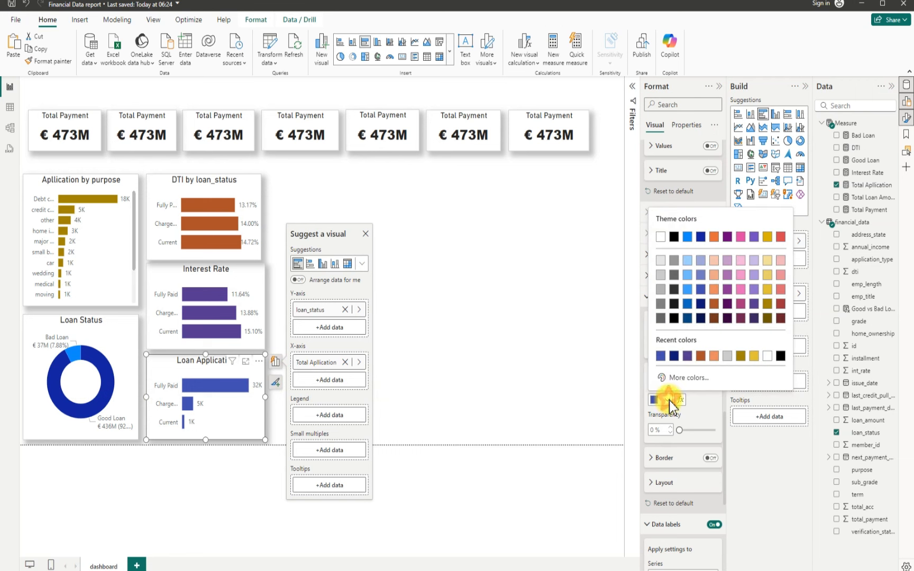
click(701, 304)
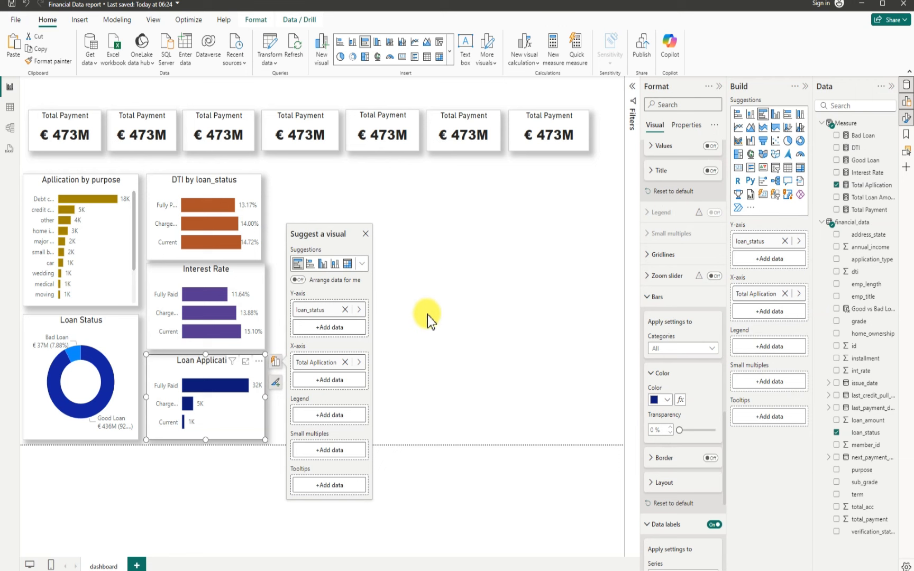
click(434, 364)
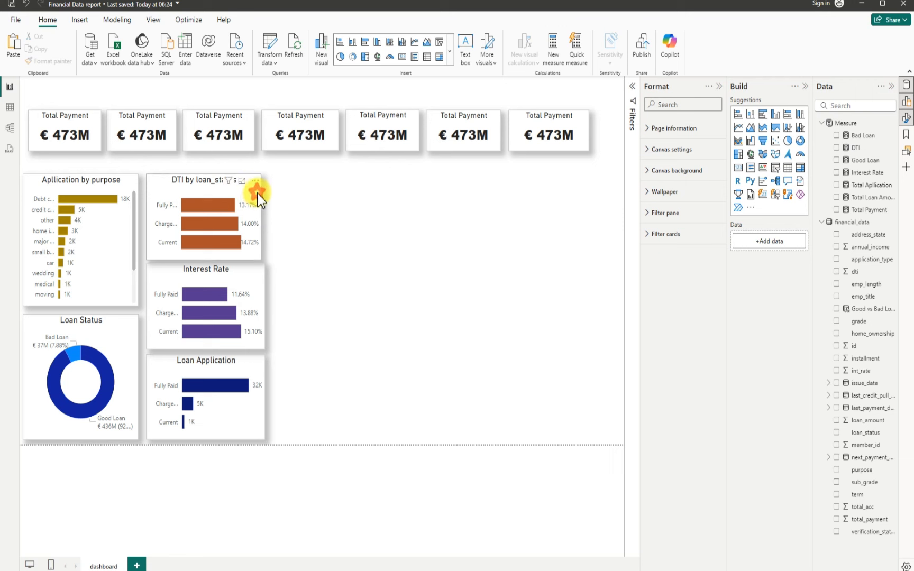
- Widen the DTI by loan_status chart to 251 so its edge lines up with the charts beneath it
click(258, 193)
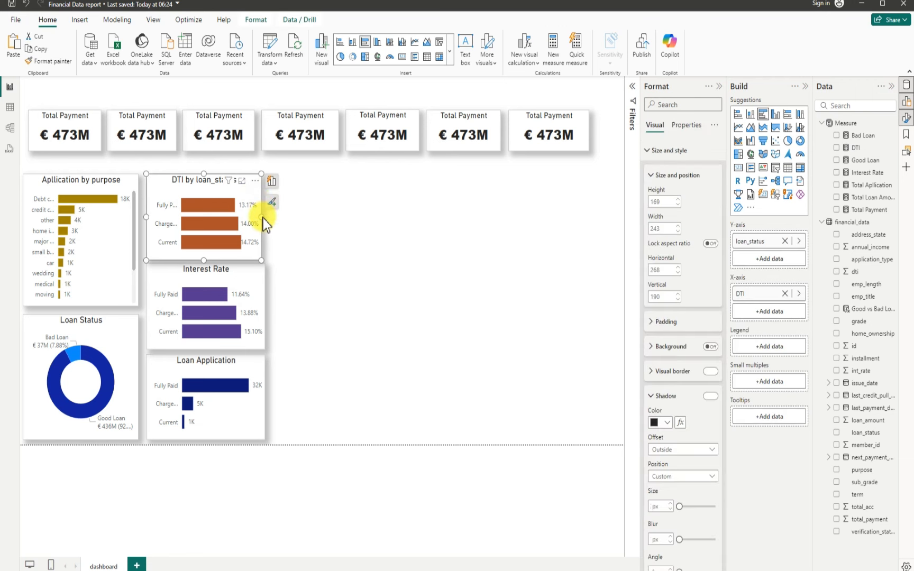
drag(263, 218, 269, 221)
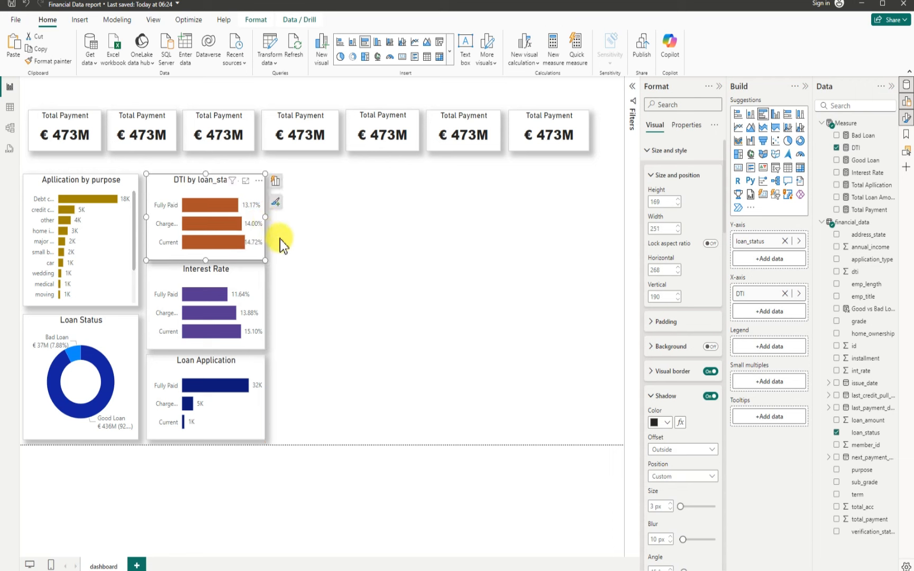
click(337, 335)
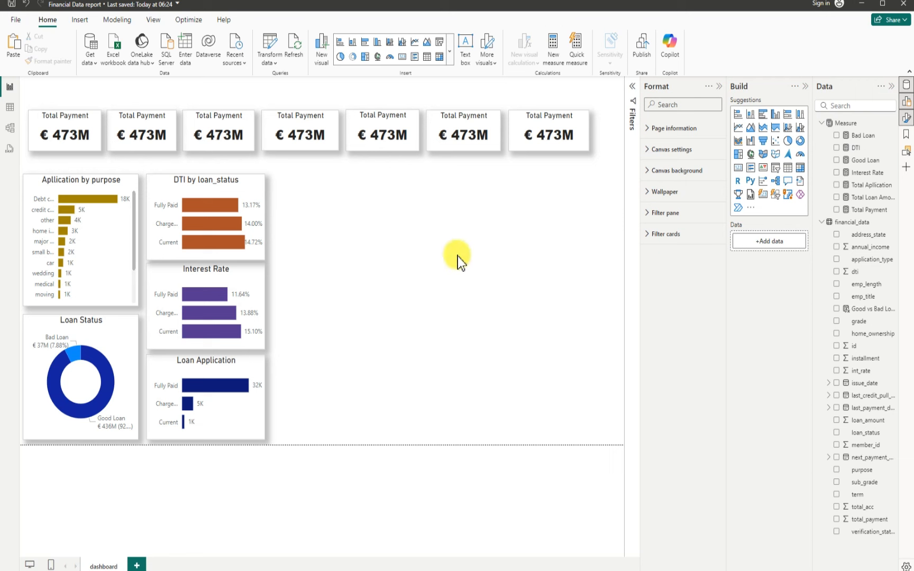
- Duplicate the Loan Application chart beside the DTI by loan_status chart and plot Total Payment instead of Total Apllication in the copy
click(154, 367)
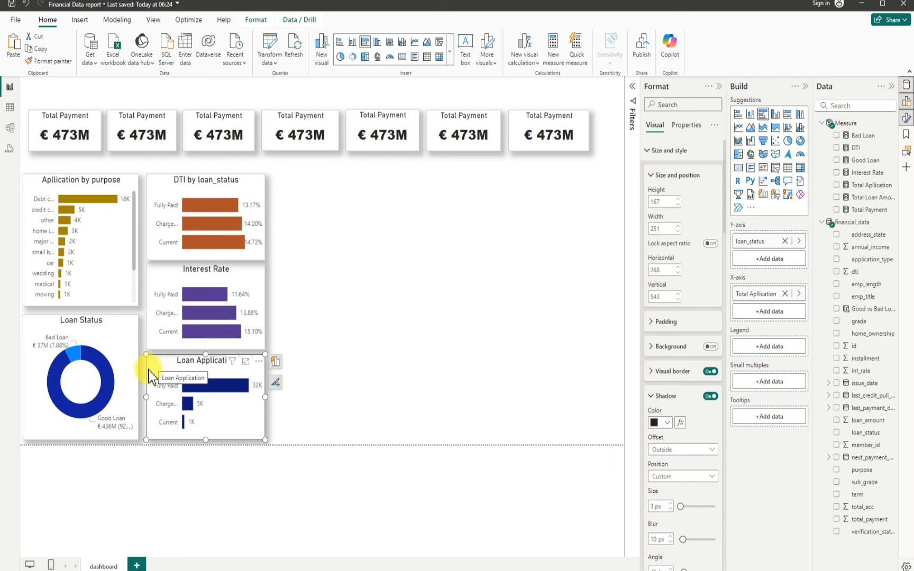
click(156, 364)
drag(189, 380, 194, 384)
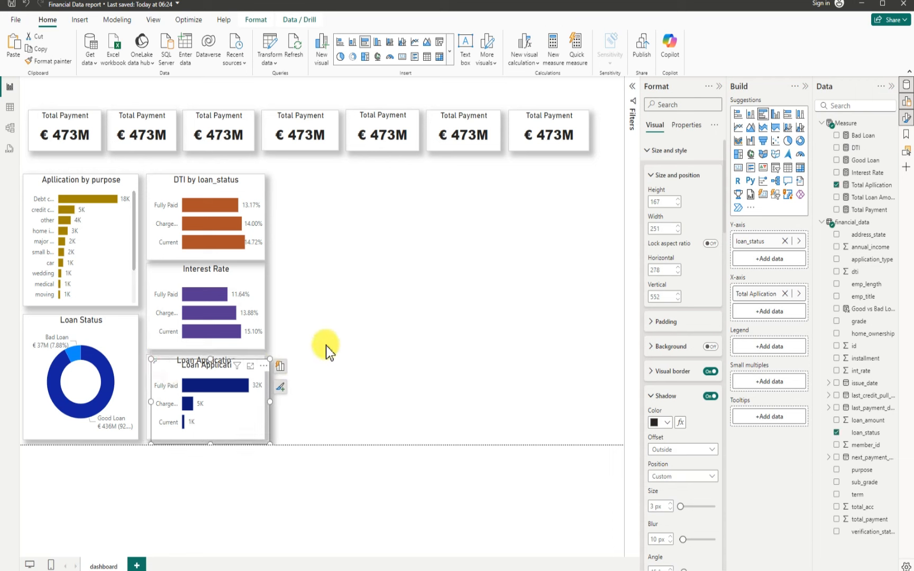
key(ctrl+v)
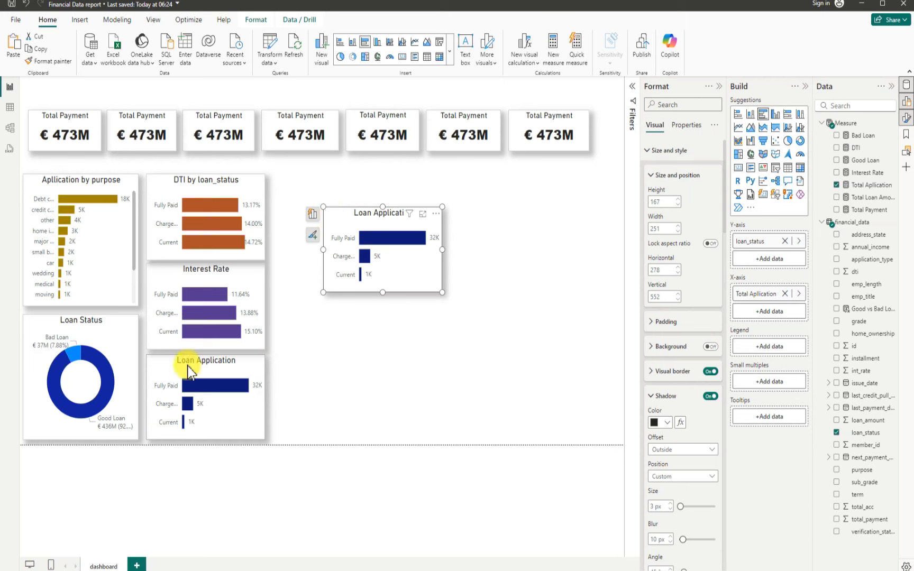
drag(332, 215, 285, 180)
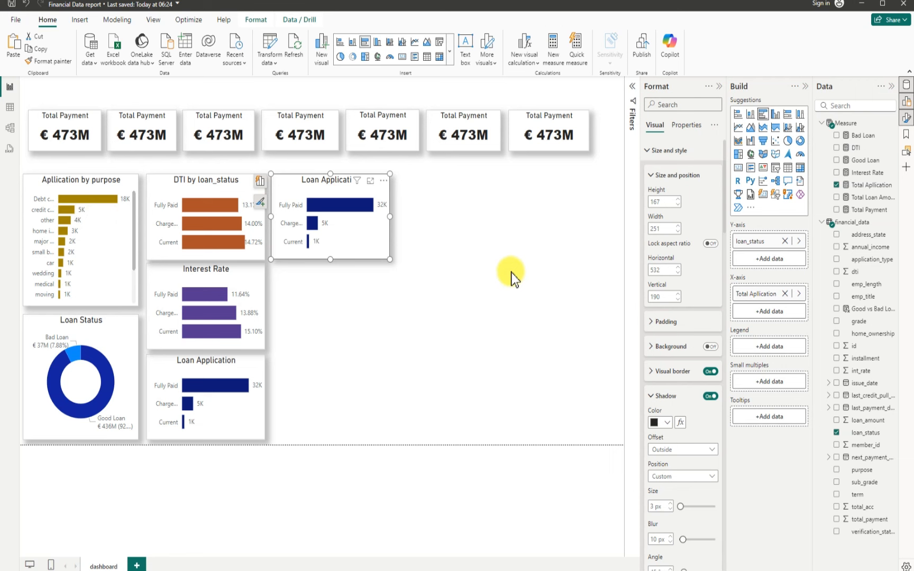
click(837, 185)
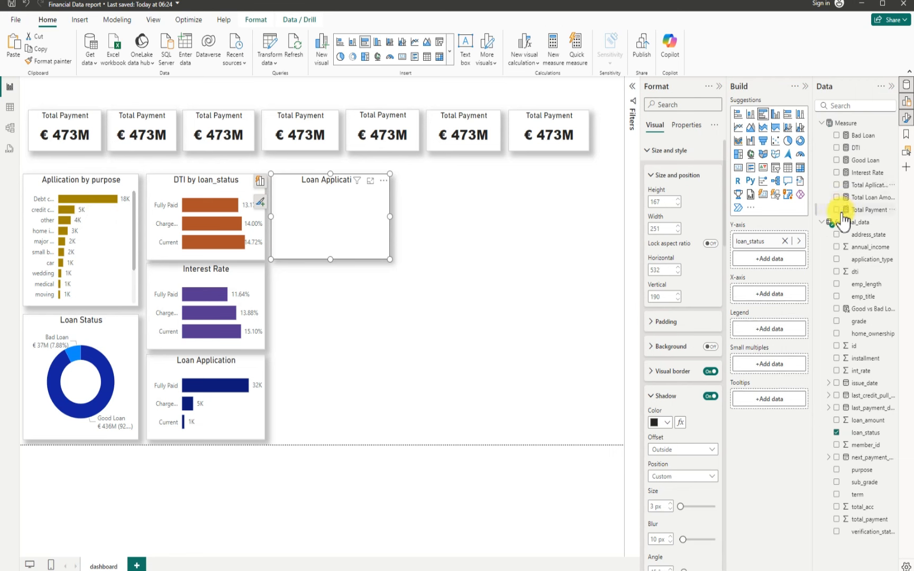
click(838, 211)
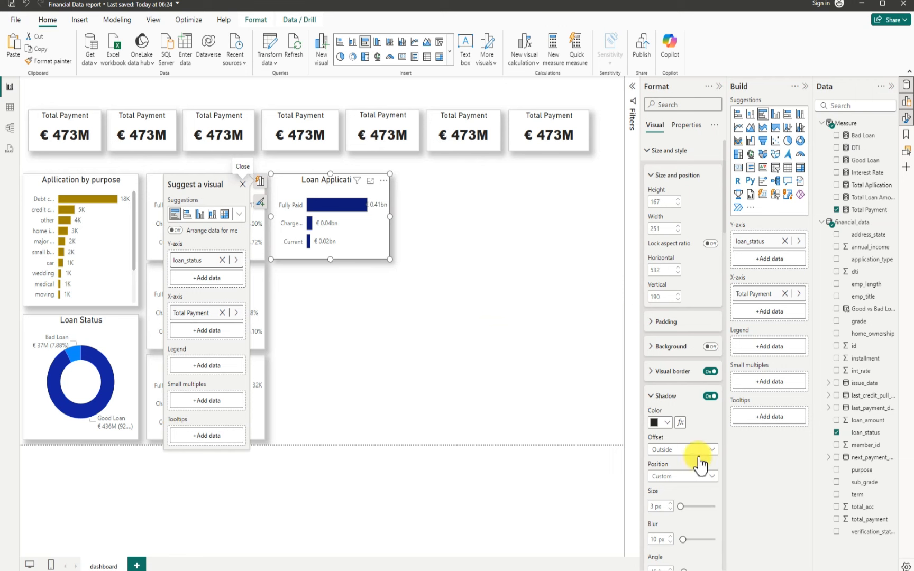
- Set the display units of the data label values to Millions in the Total Payment chart
scroll(683, 479, down, 4)
scroll(683, 487, down, 4)
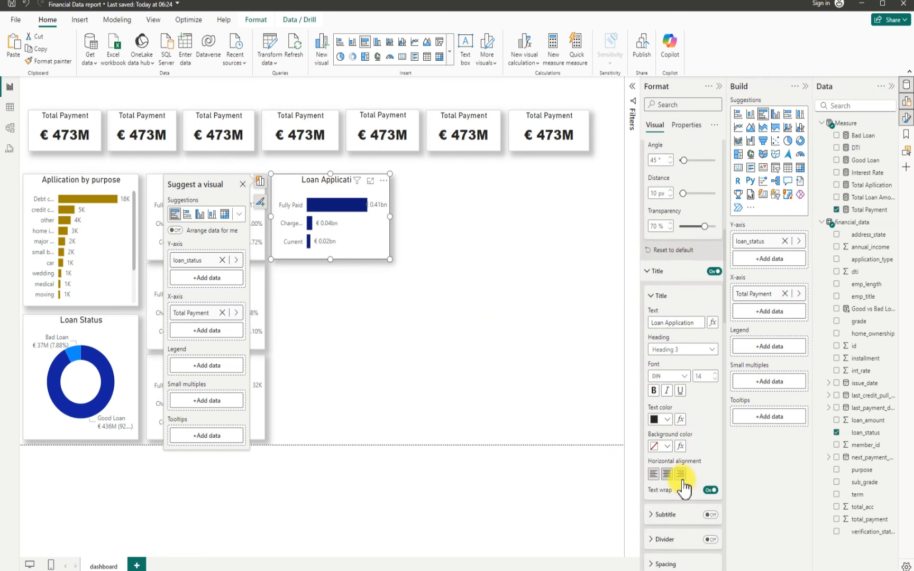
scroll(681, 476, down, 4)
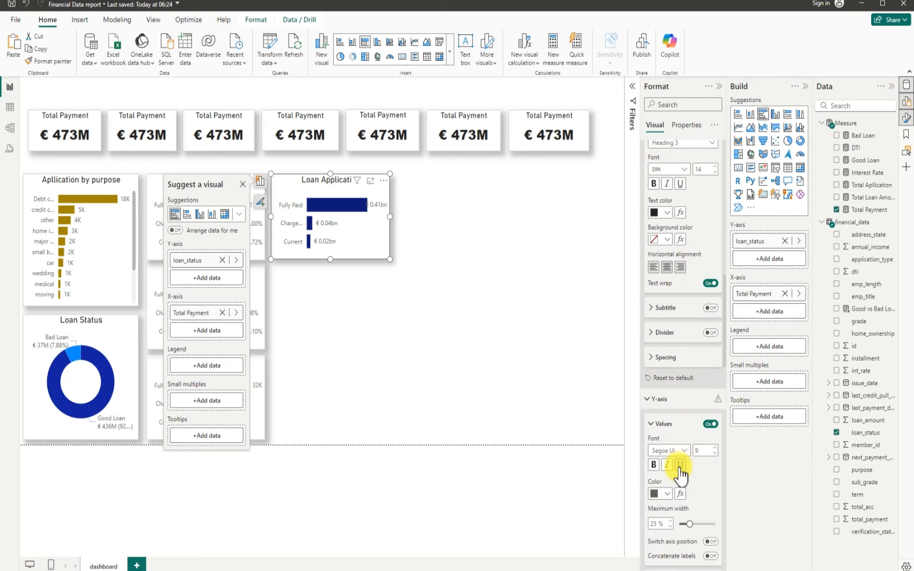
scroll(679, 508, down, 5)
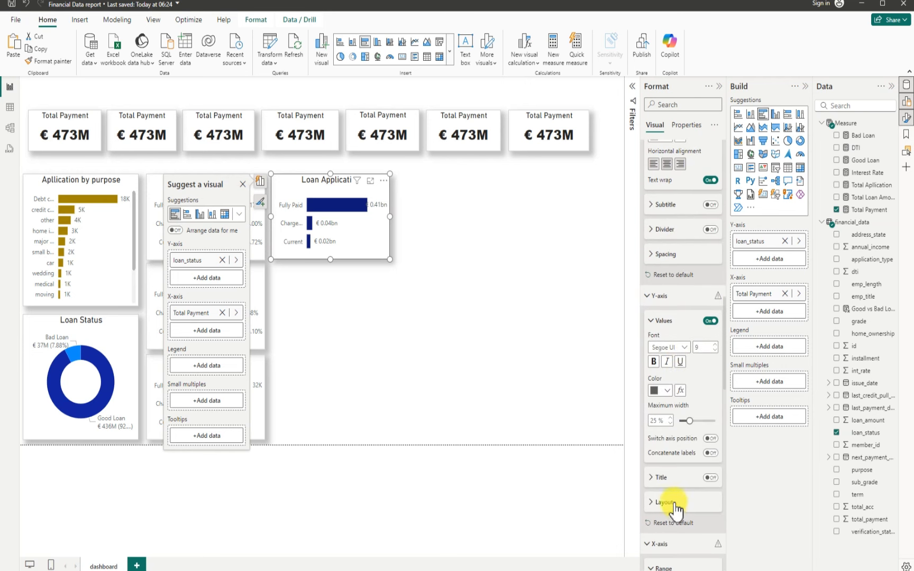
scroll(676, 483, down, 1)
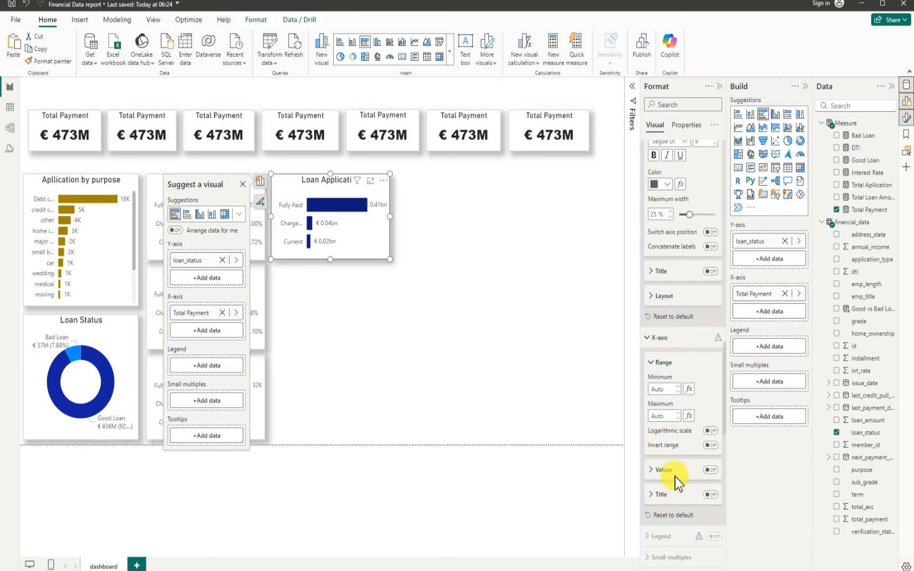
scroll(676, 481, down, 3)
click(674, 482)
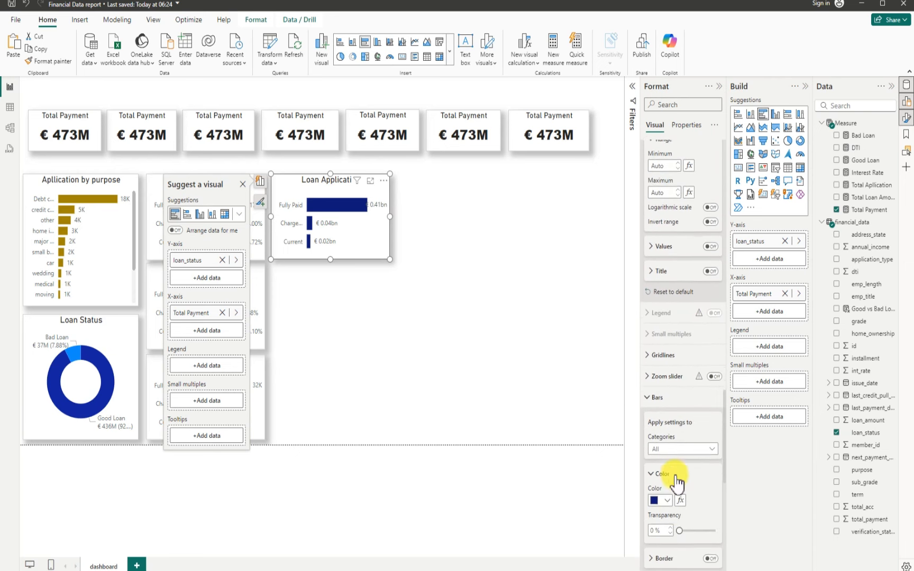
scroll(678, 483, down, 1)
scroll(678, 484, down, 2)
scroll(671, 474, down, 2)
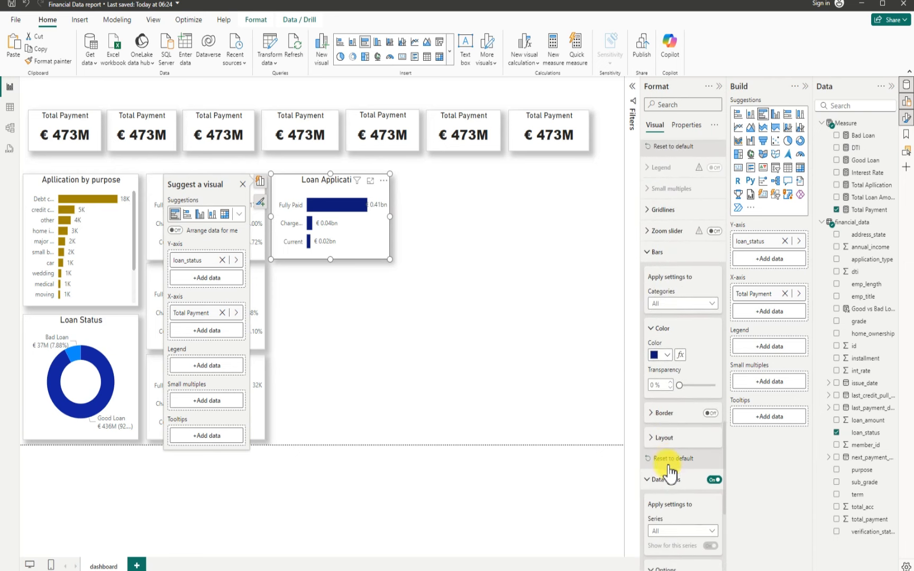
scroll(672, 471, down, 1)
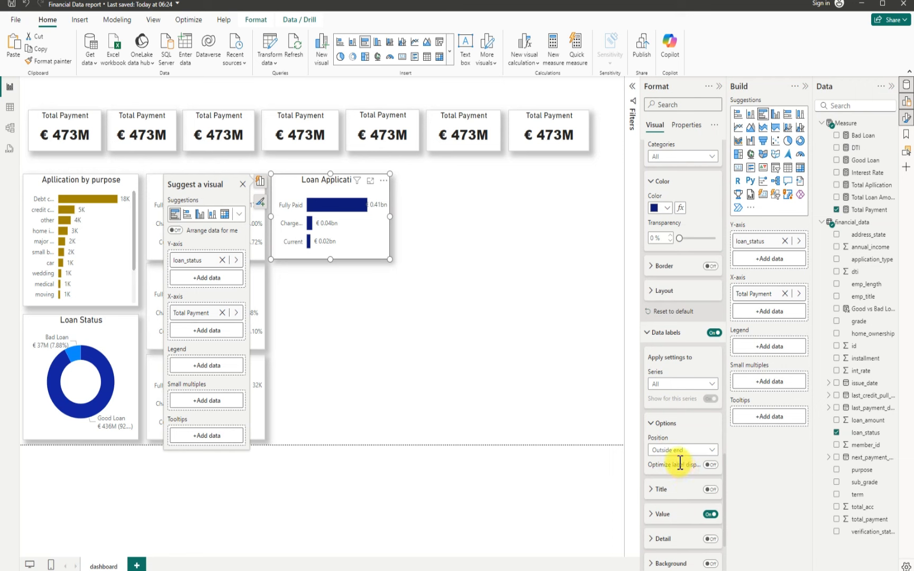
click(668, 515)
scroll(672, 515, down, 3)
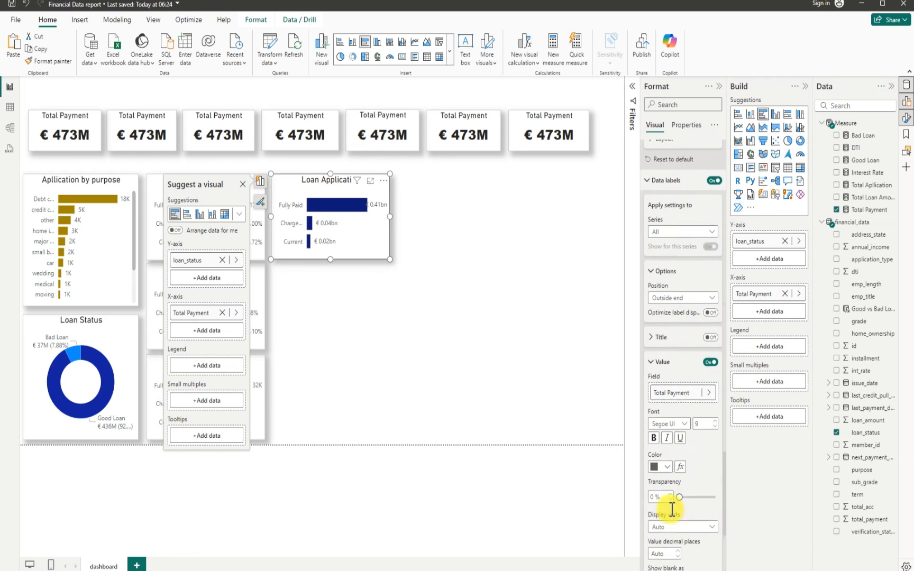
scroll(677, 447, down, 2)
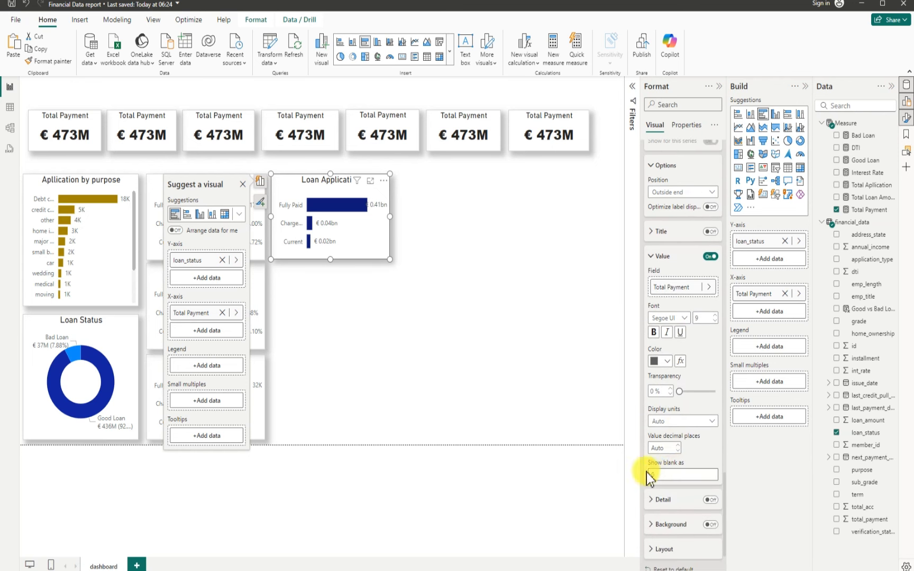
click(713, 422)
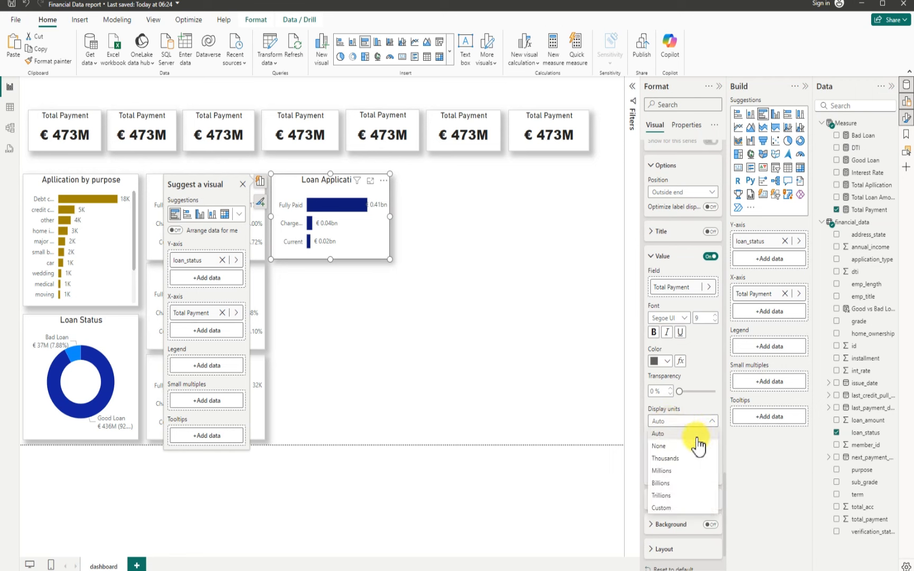
click(664, 471)
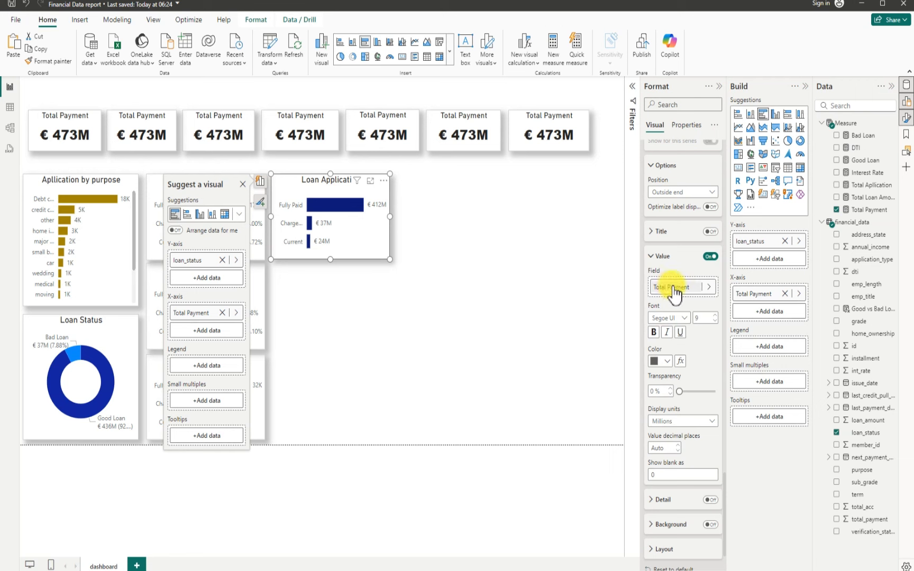
- Change the title of the copied chart beside DTI by loan_status to "Loan Amount"
scroll(676, 291, up, 4)
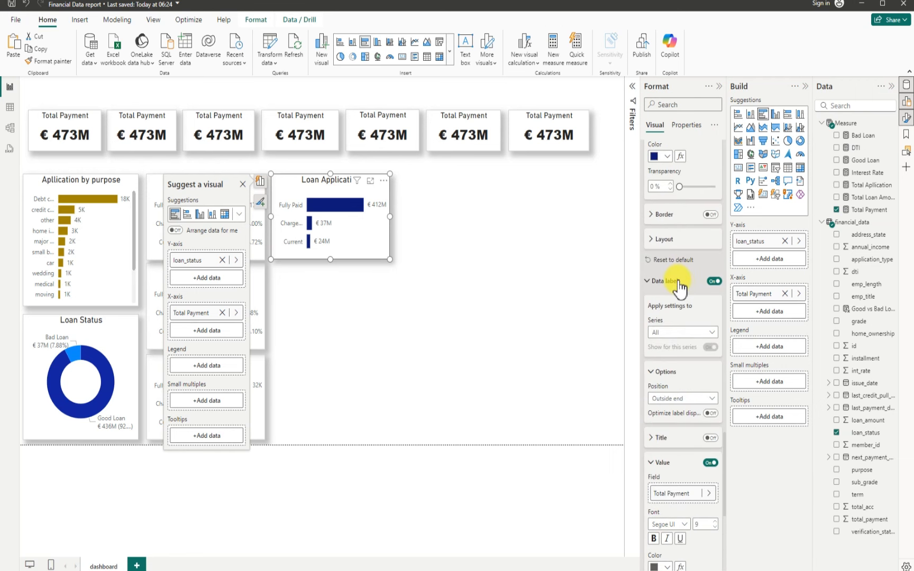
scroll(678, 288, up, 10)
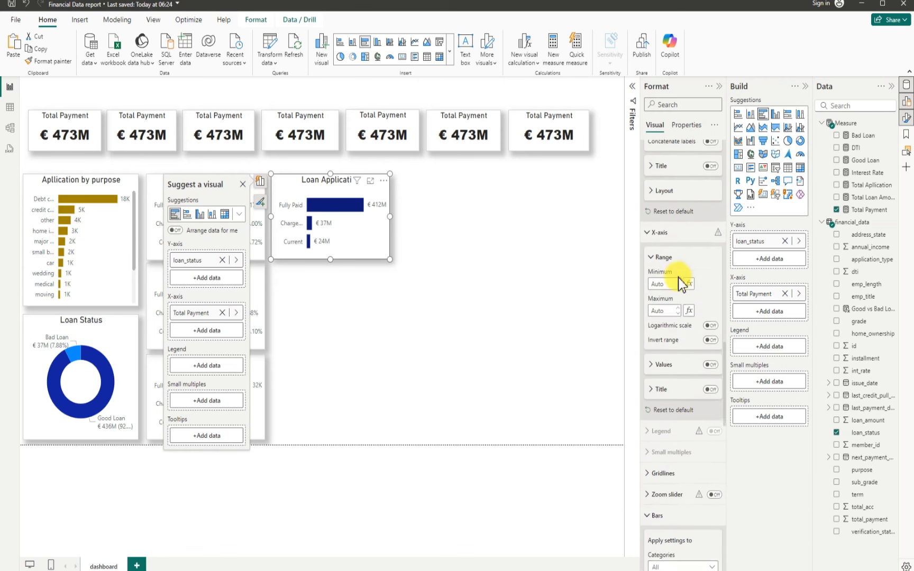
scroll(681, 284, up, 8)
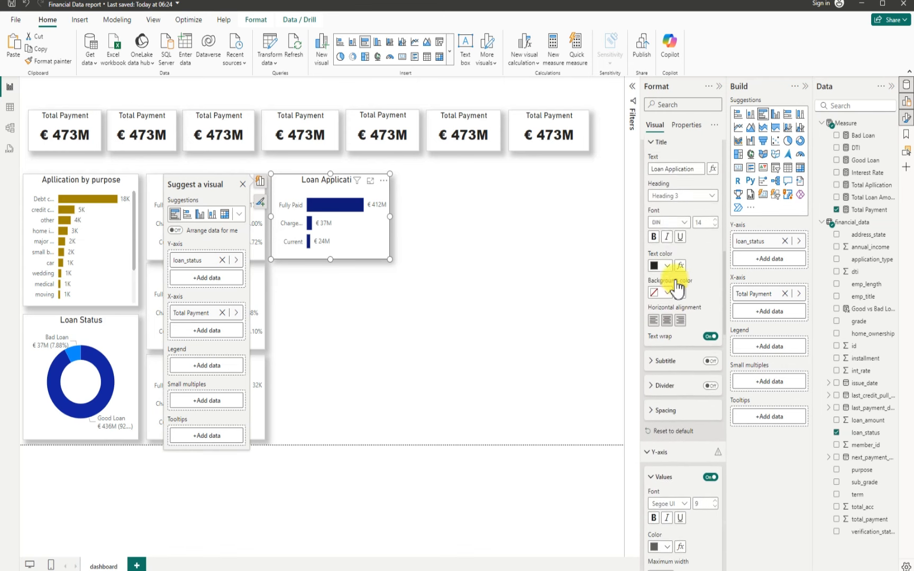
scroll(673, 286, up, 4)
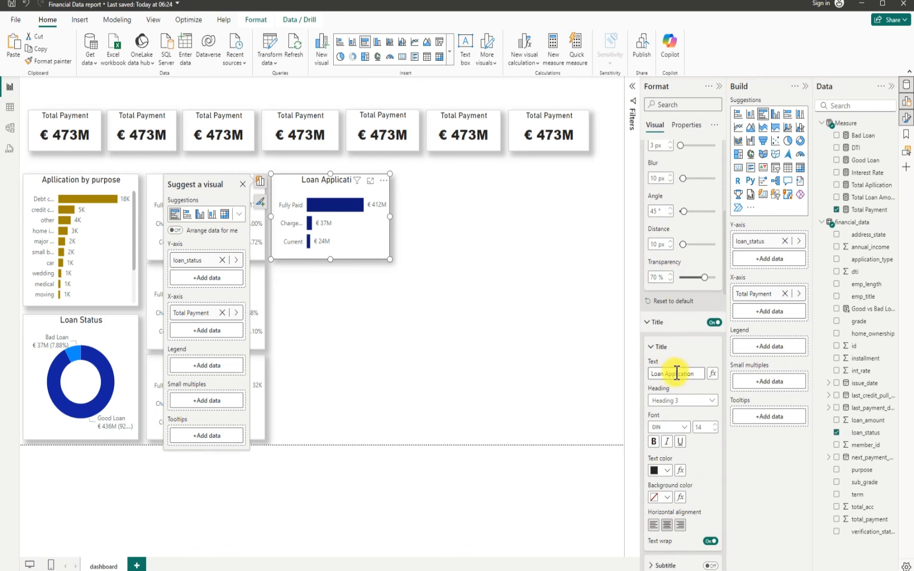
drag(665, 372, 694, 373)
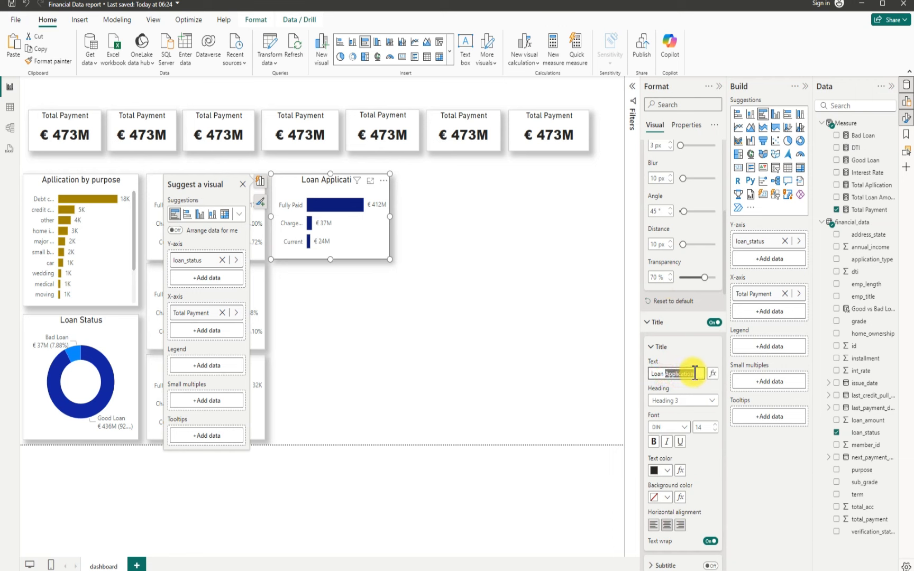
key(BackSpace)
text(Amount)
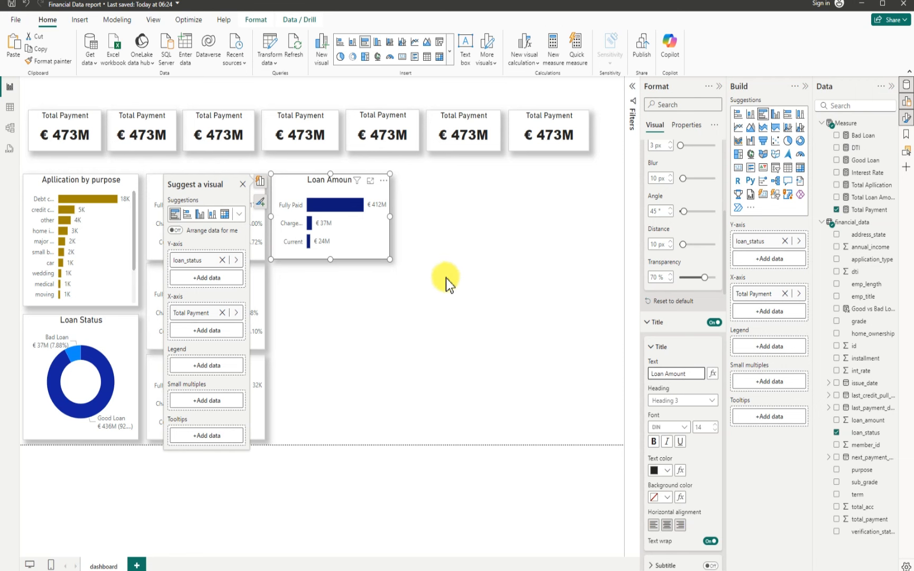
- Replace the Total Payment measure with Total Loan Amount in the second card of the top row
click(115, 128)
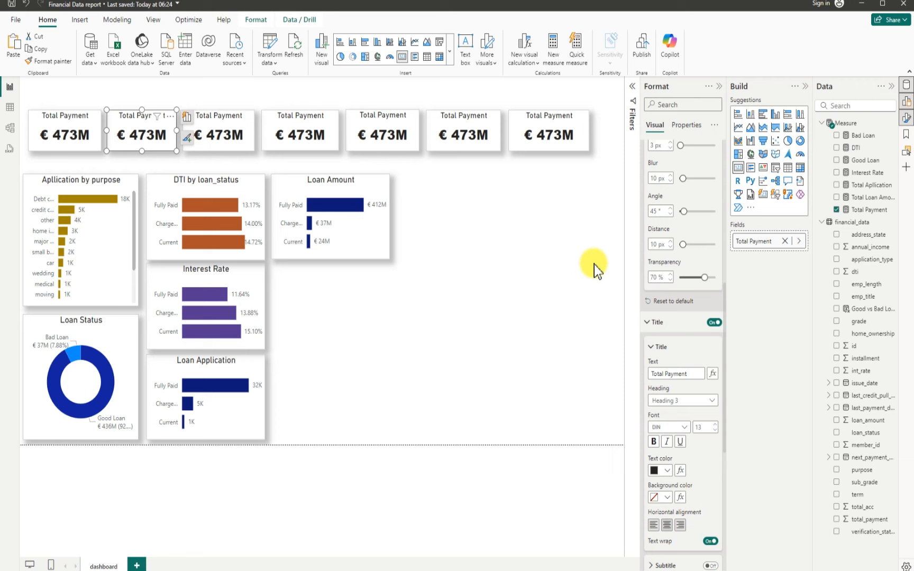
click(836, 209)
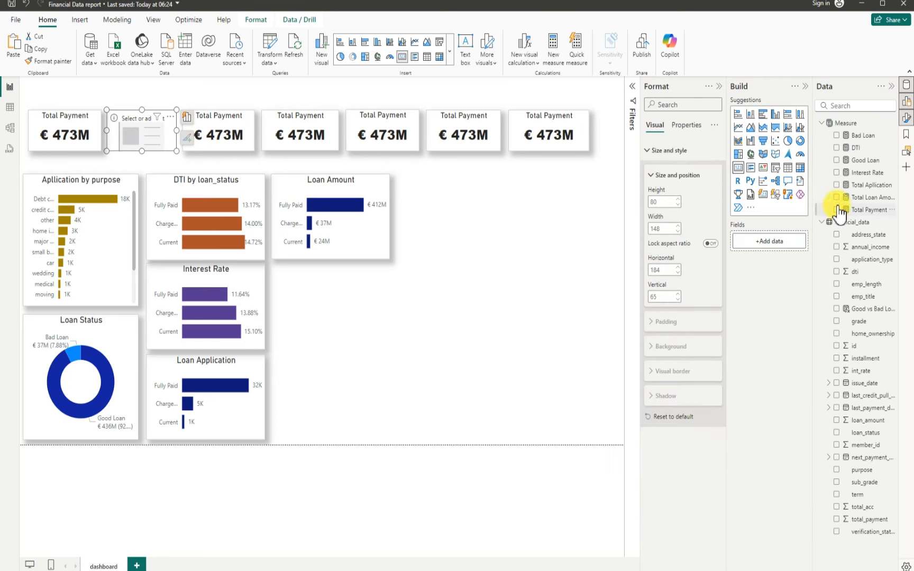
click(837, 198)
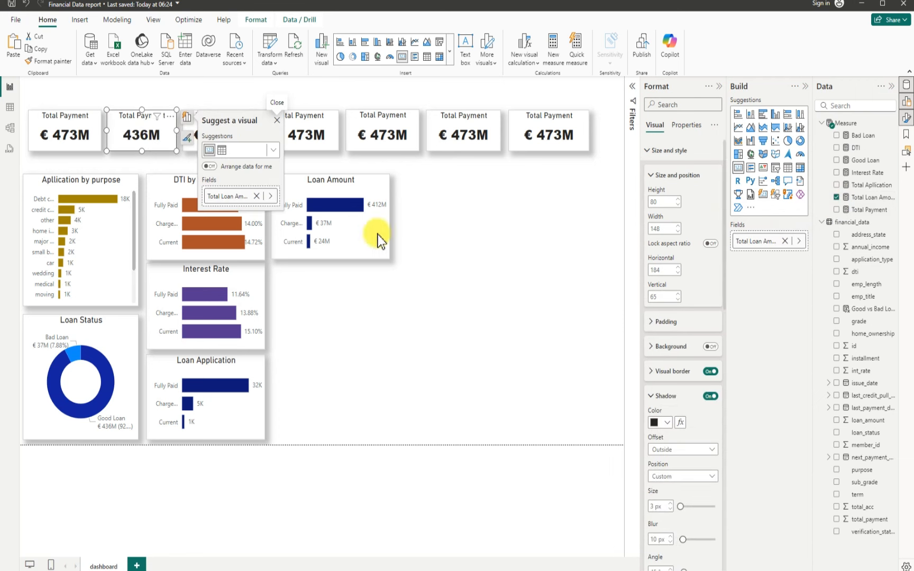
click(457, 220)
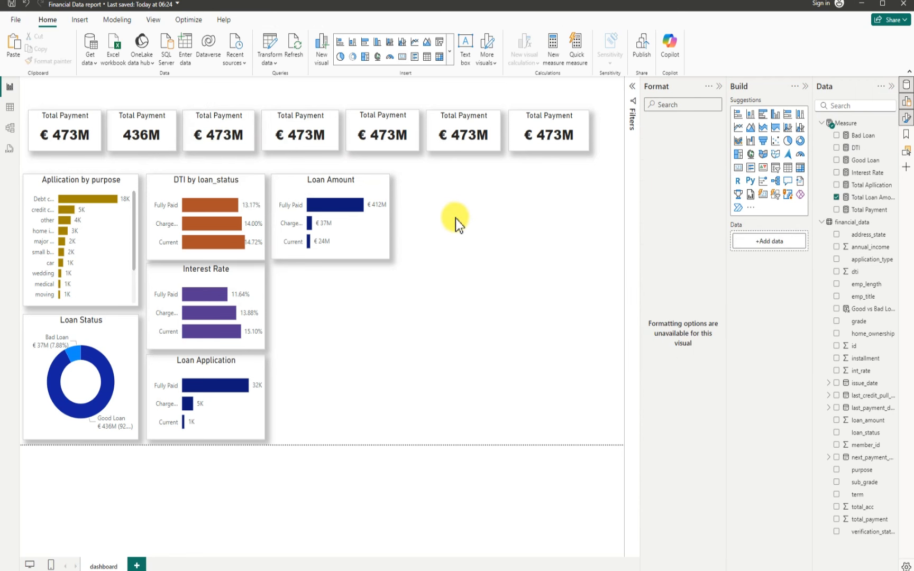
- Replace the Total Payment measure with Good Loan in the third card and narrow the card to 151
click(196, 129)
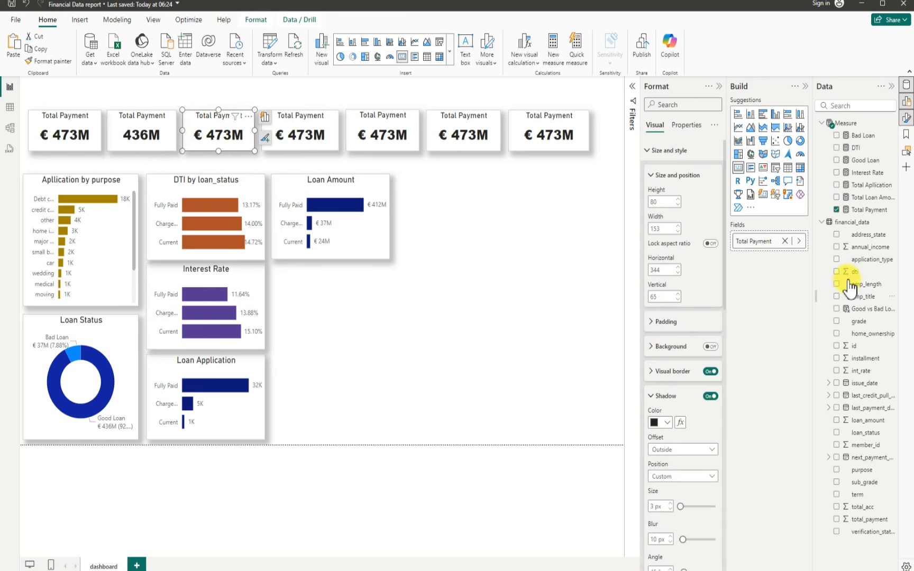
click(837, 210)
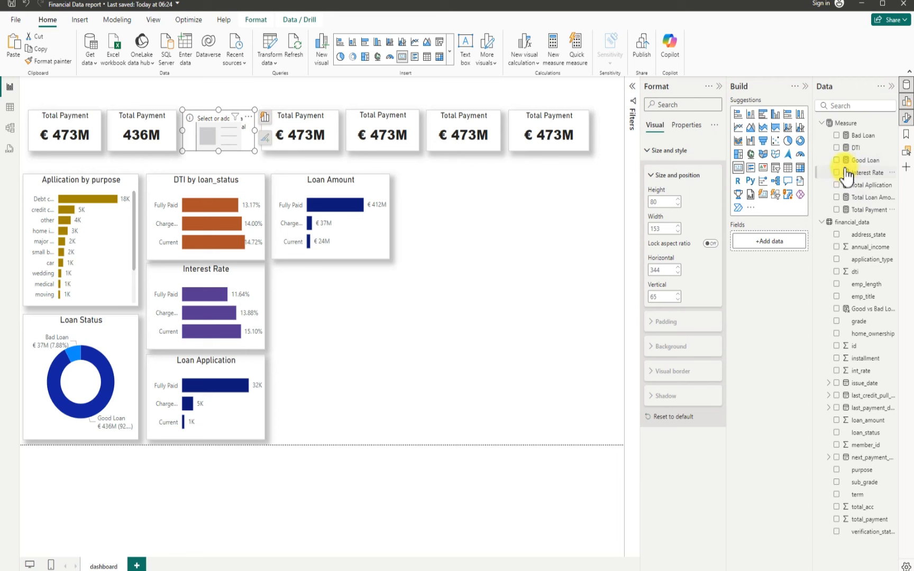
drag(843, 173, 832, 179)
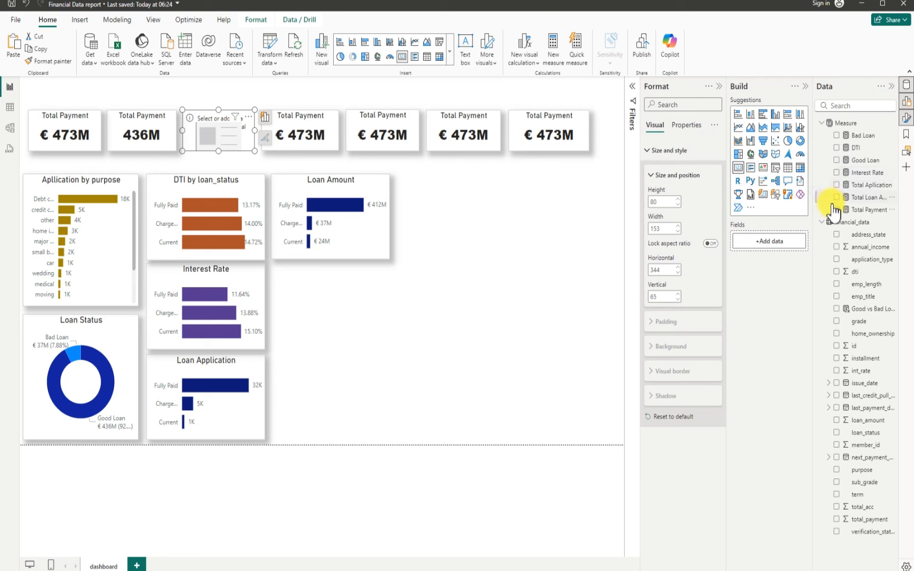
click(837, 160)
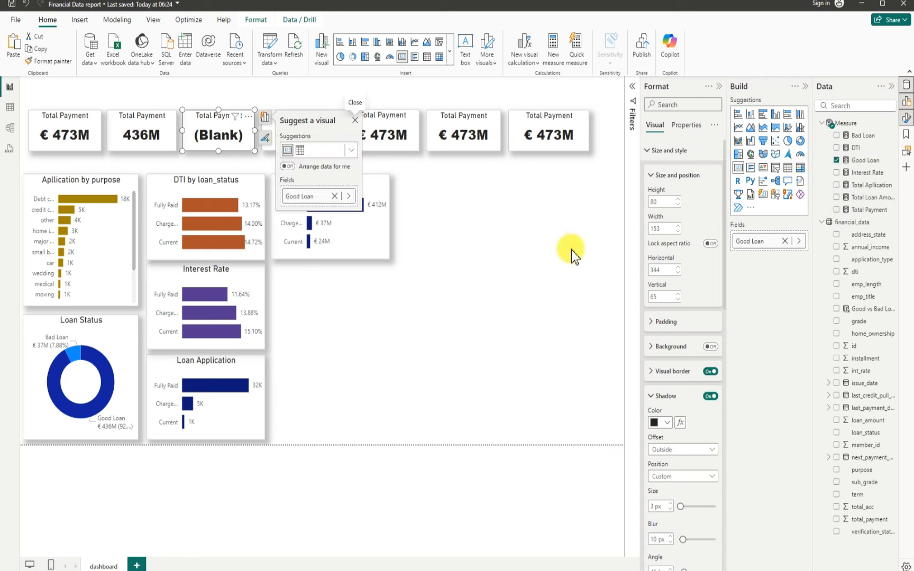
click(256, 130)
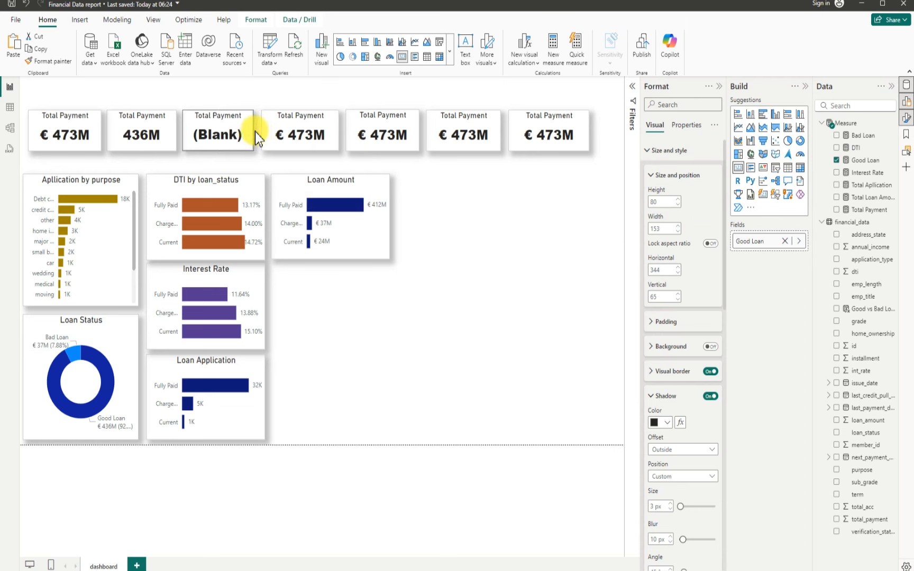
click(255, 132)
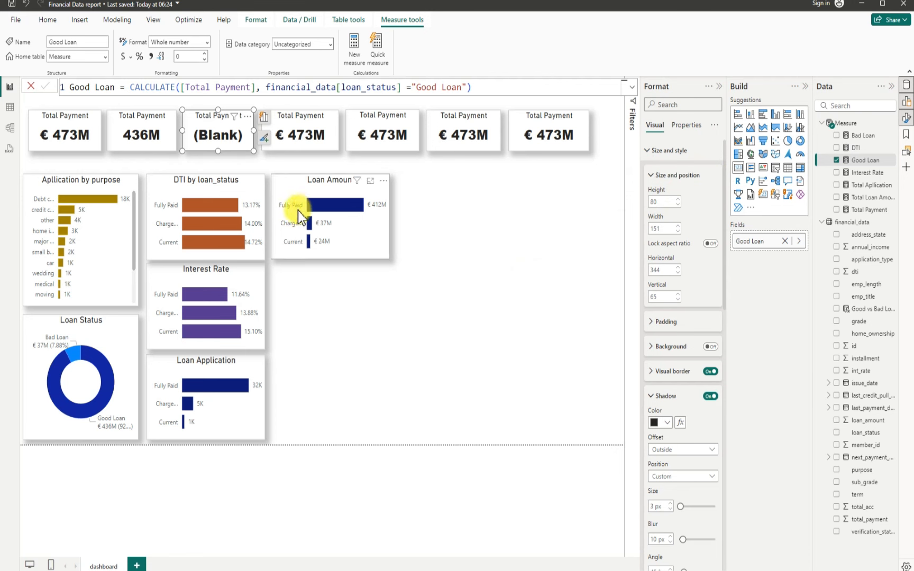
- Edit the Good Loan measure so its filter uses financial_data[Good vs Bad Loan] = "Good Loan" in place of loan_status
click(401, 87)
key(BackSpace)
key(BackSpace)
key(BackSpace)
key(BackSpace)
key(BackSpace)
key(BackSpace)
key(BackSpace)
key(BackSpace)
key(BackSpace)
key(BackSpace)
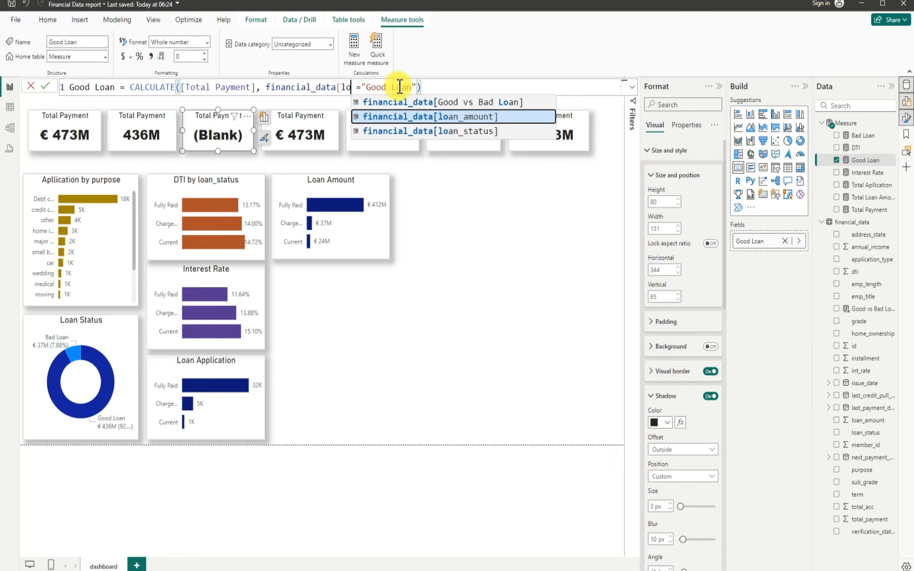
click(490, 103)
click(497, 87)
text())
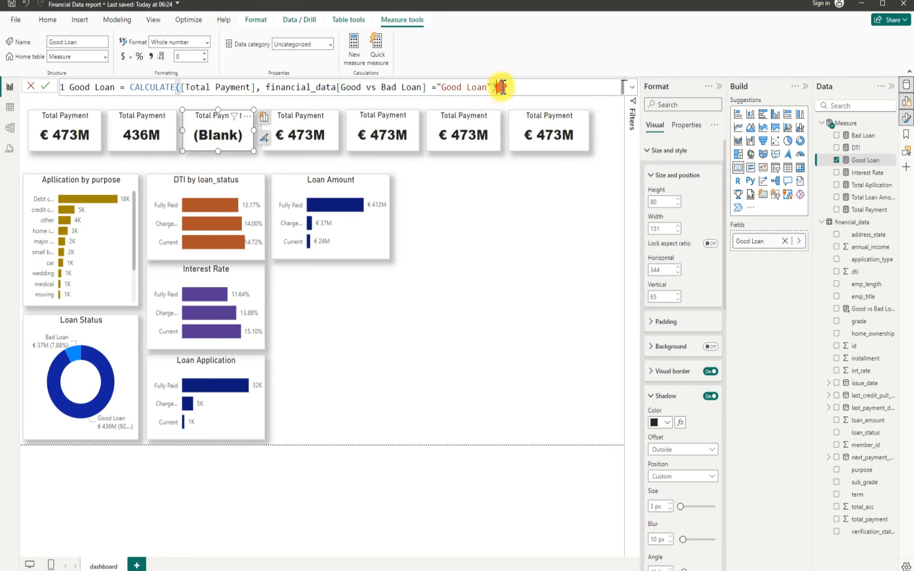
key(Return)
key(Return)
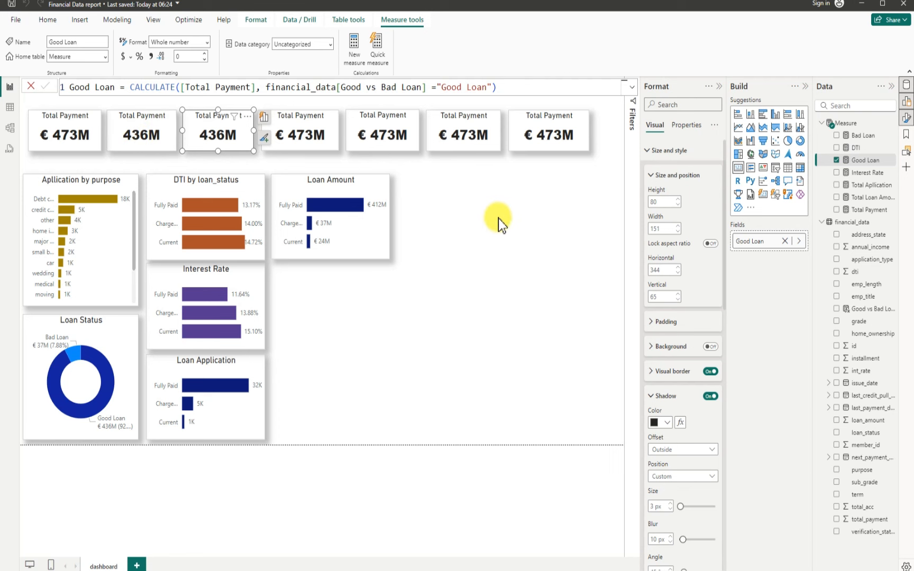
- Replace the Total Payment measure with Bad Loan in the fourth card of the top row
click(318, 129)
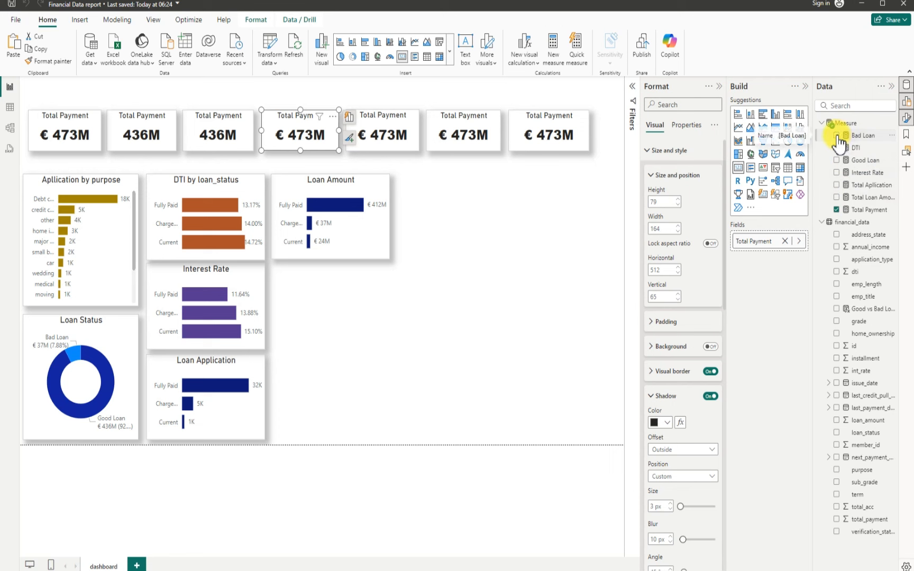
click(836, 210)
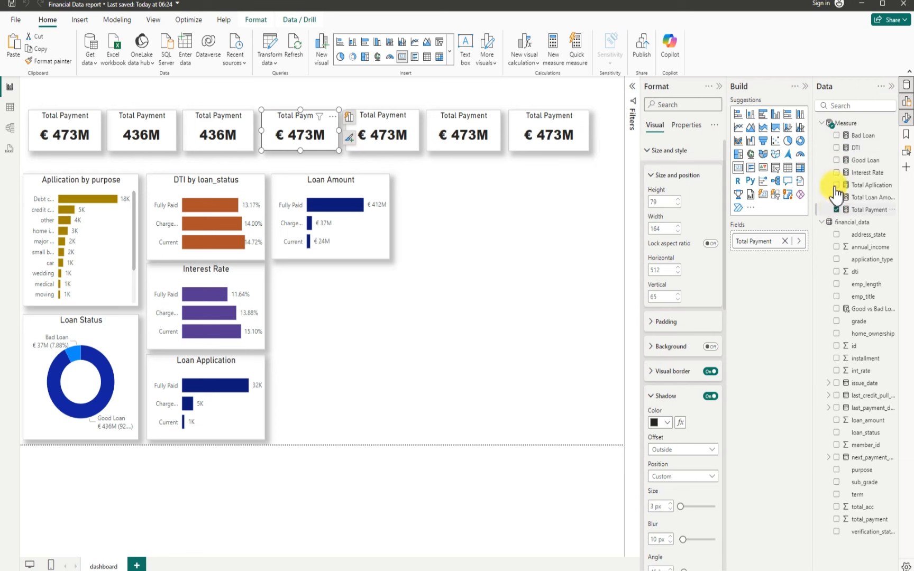
click(837, 136)
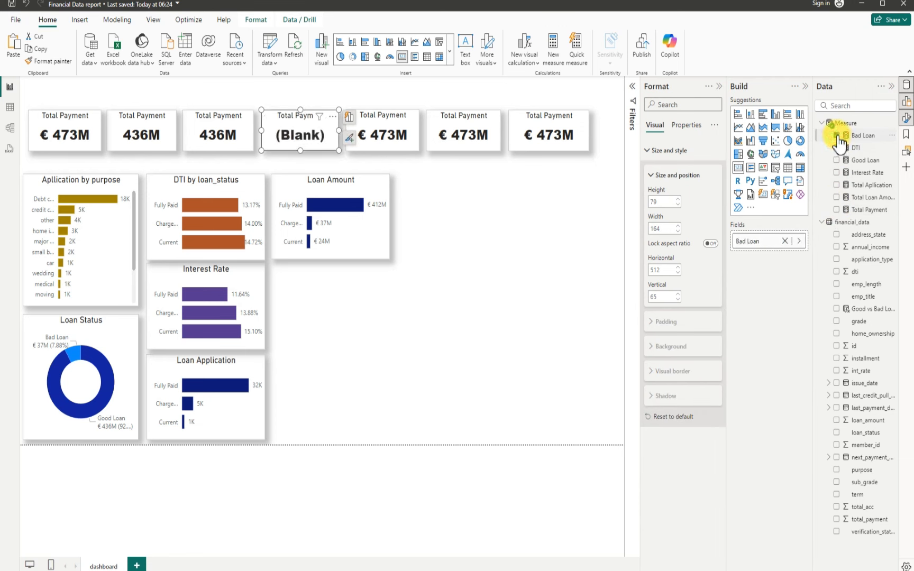
- Edit the Bad Loan measure so its filter uses financial_data[Good vs Bad Loan] = "Bad Loan" in place of loan_status
click(873, 137)
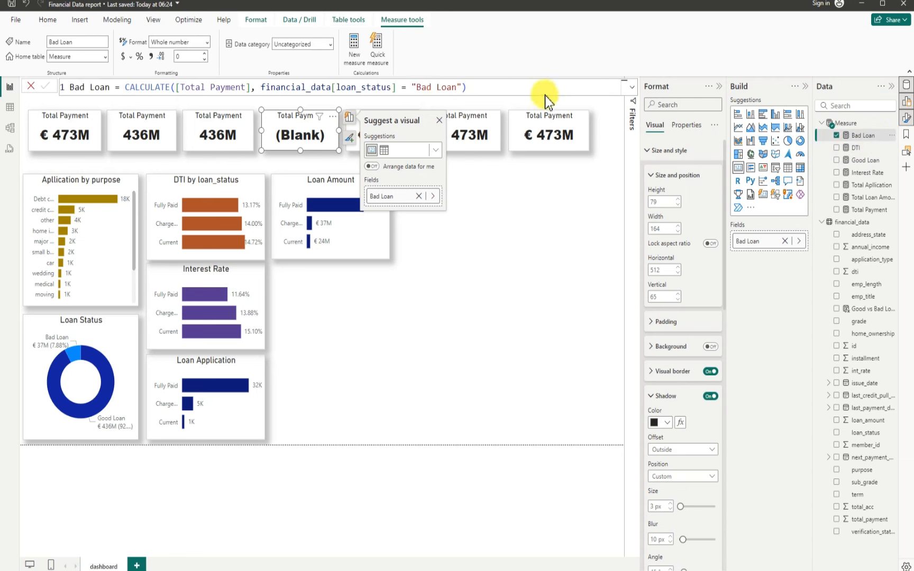
click(396, 87)
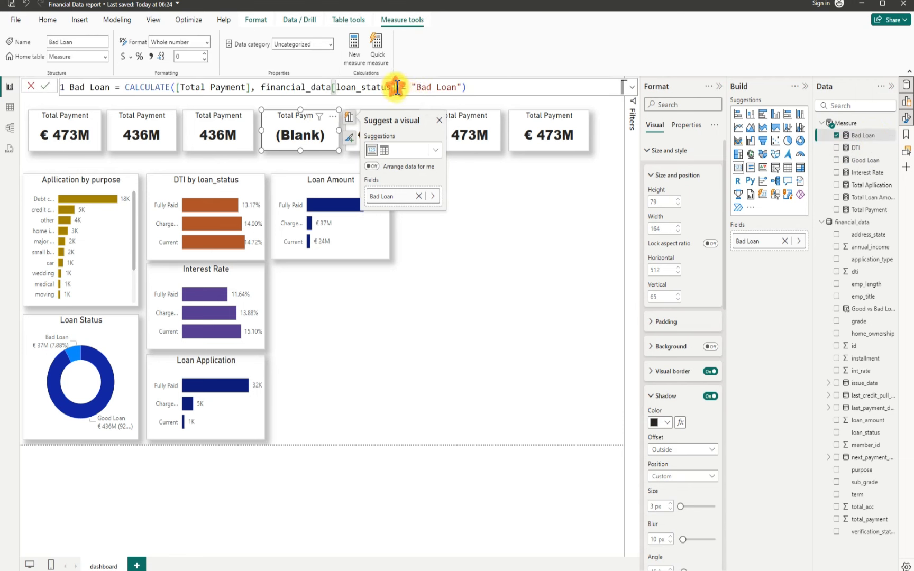
key(BackSpace)
key(BackSpace)
key(BackSpace)
key(BackSpace)
key(BackSpace)
key(BackSpace)
key(BackSpace)
key(BackSpace)
key(BackSpace)
key(BackSpace)
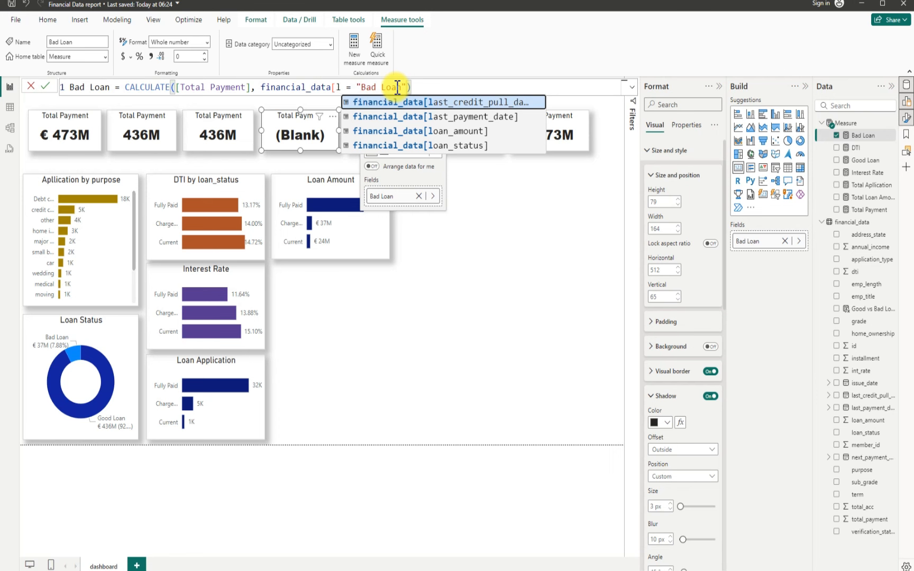
text(o)
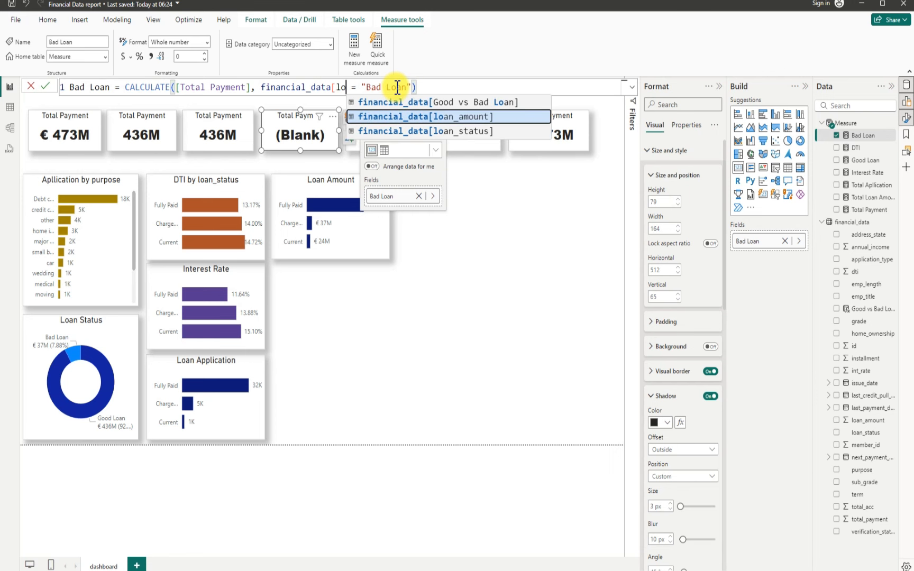
click(461, 101)
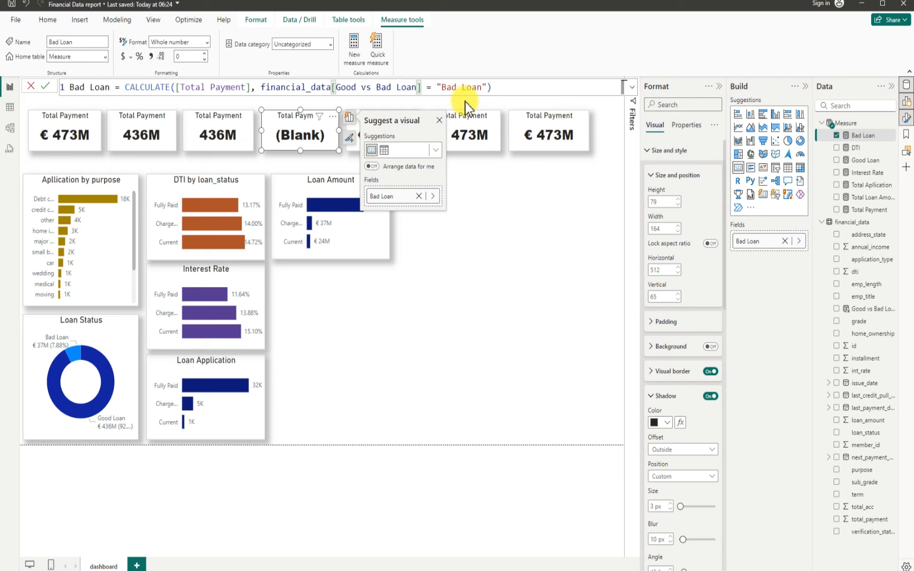
click(497, 87)
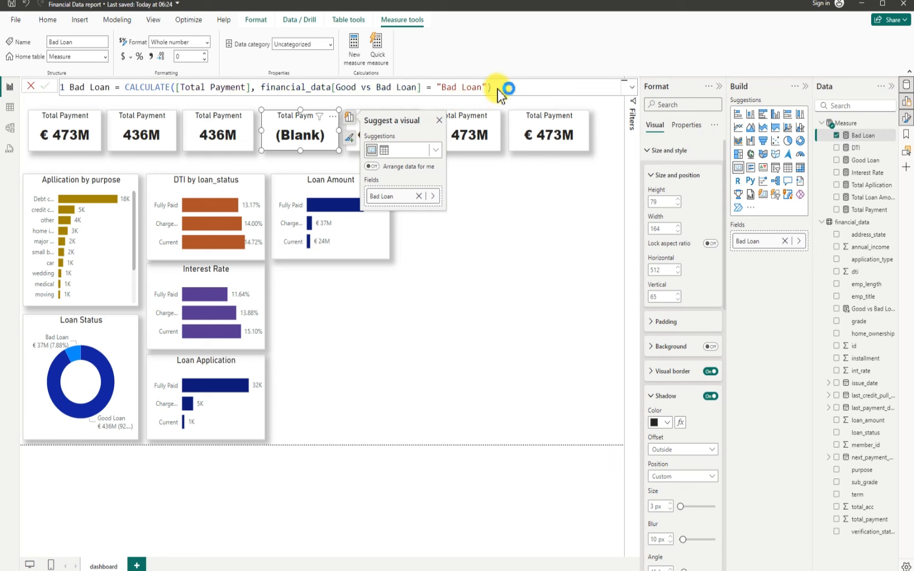
key(Return)
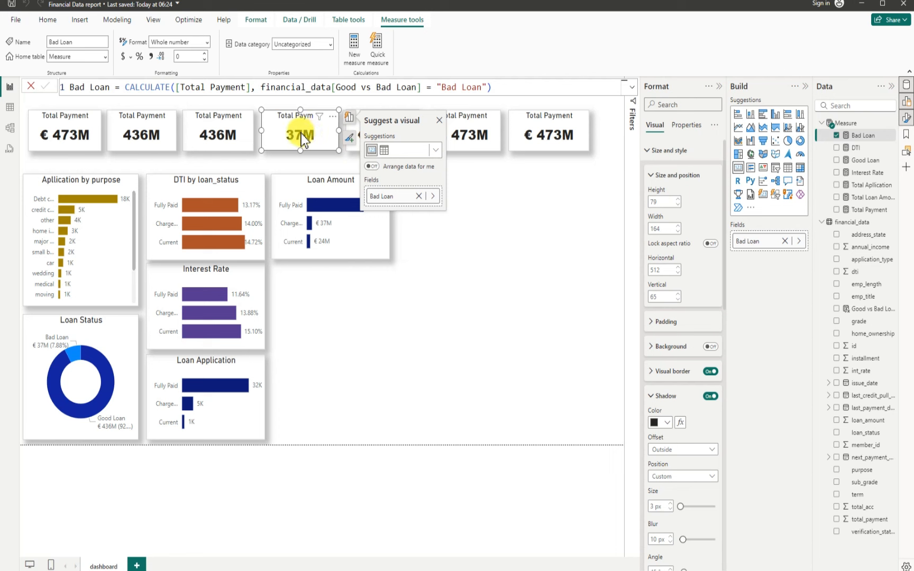
- Change the title of the second card in the top row to "Total Loan"
click(202, 127)
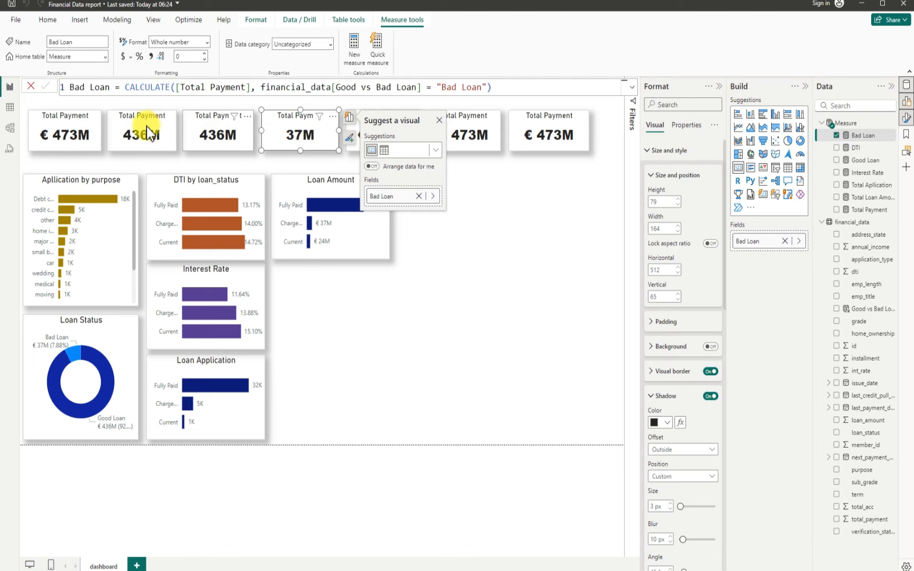
click(146, 127)
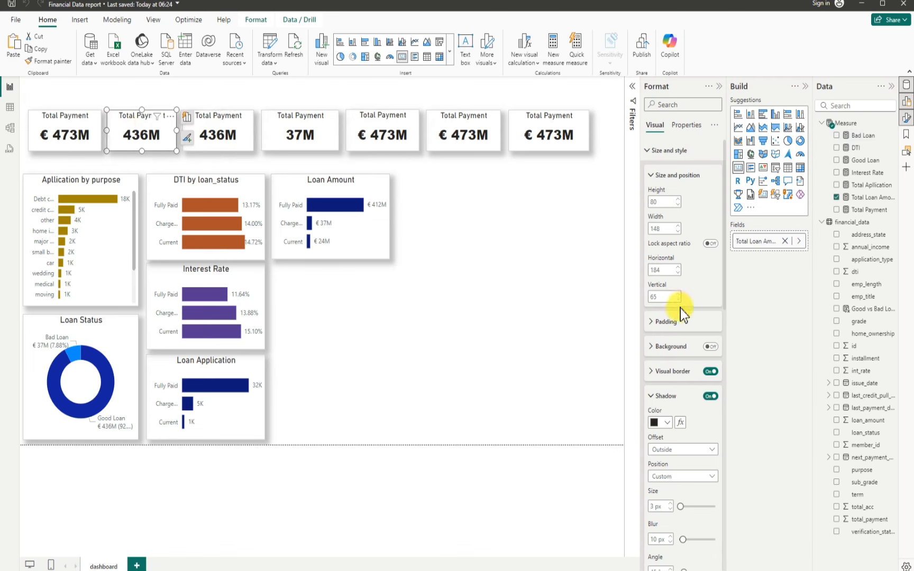
scroll(680, 304, down, 4)
scroll(679, 311, down, 4)
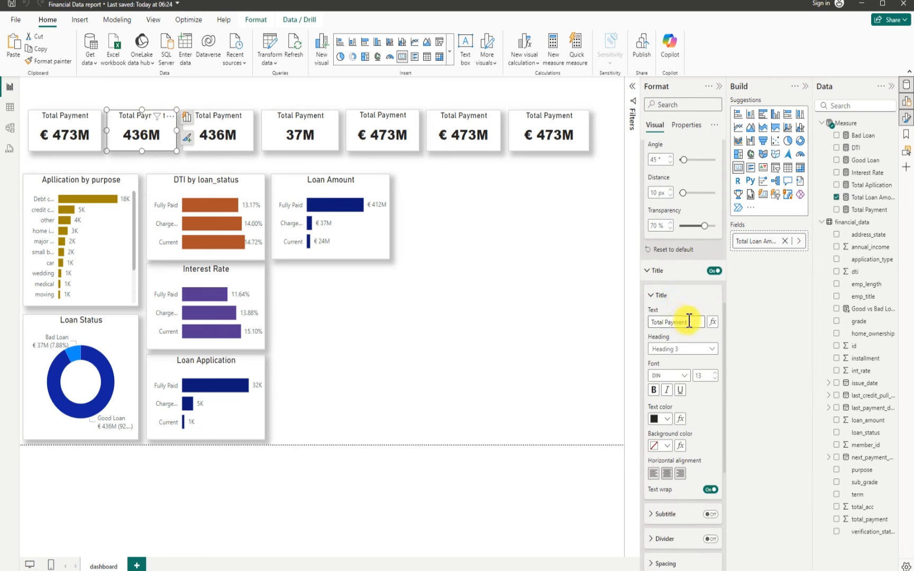
click(693, 321)
key(BackSpace)
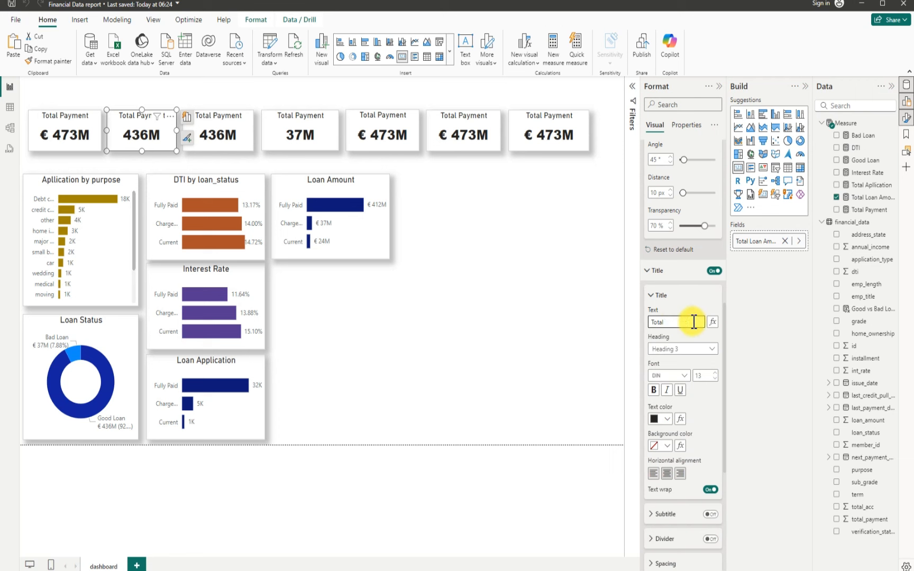
text(Loan)
- Change the title of the third card in the top row to "Good Loan"
click(246, 137)
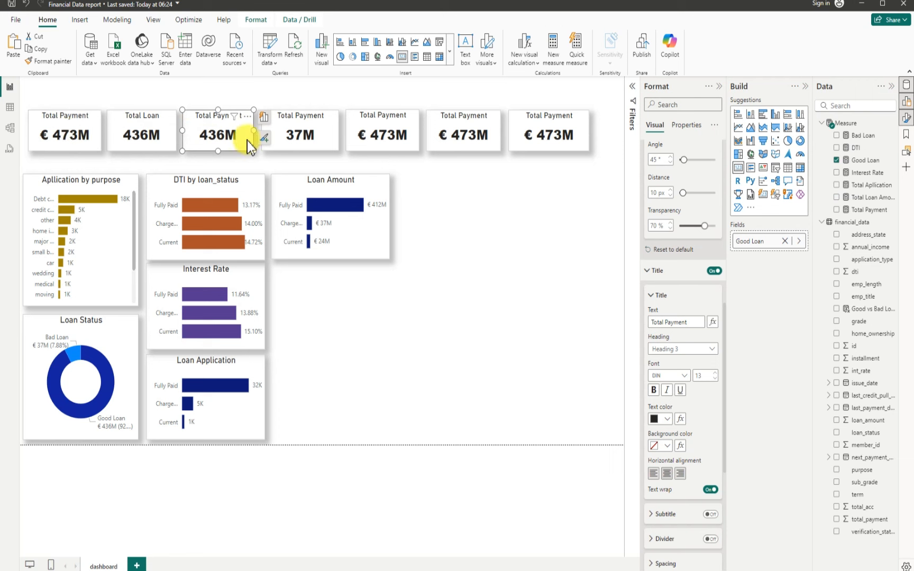
click(688, 321)
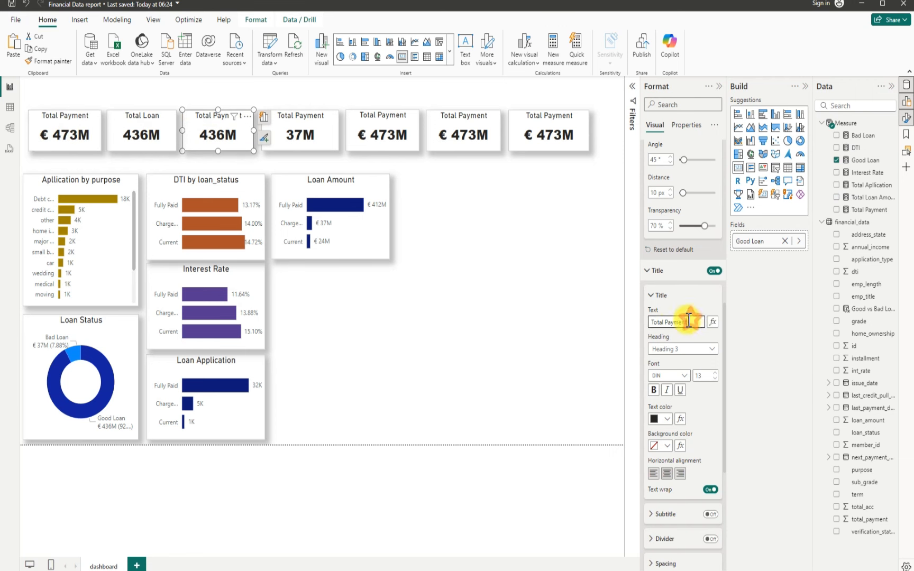
drag(688, 321, 631, 324)
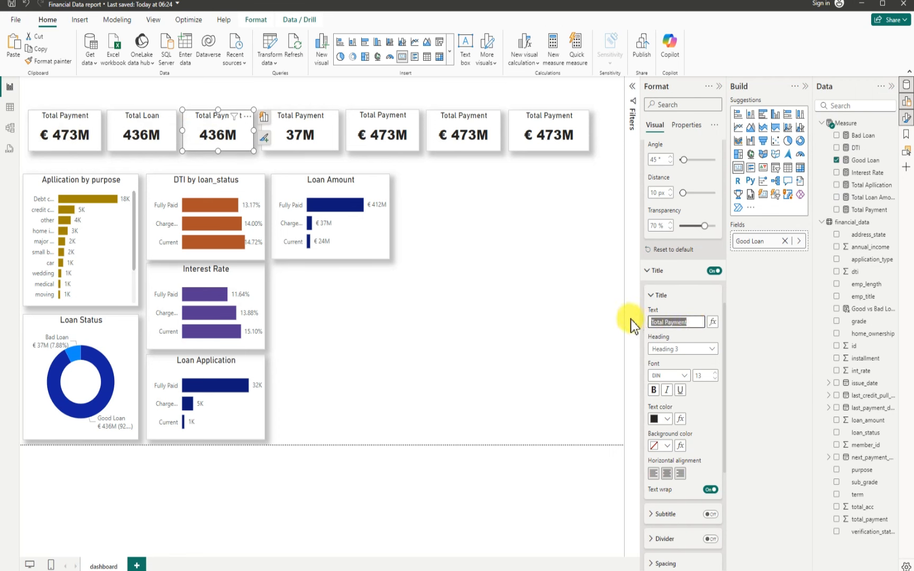
key(BackSpace)
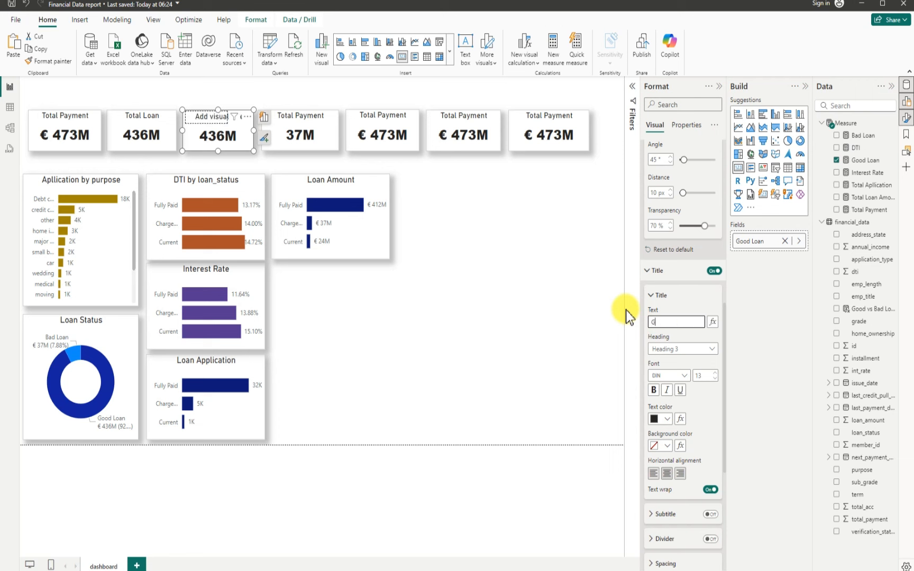
text(Good)
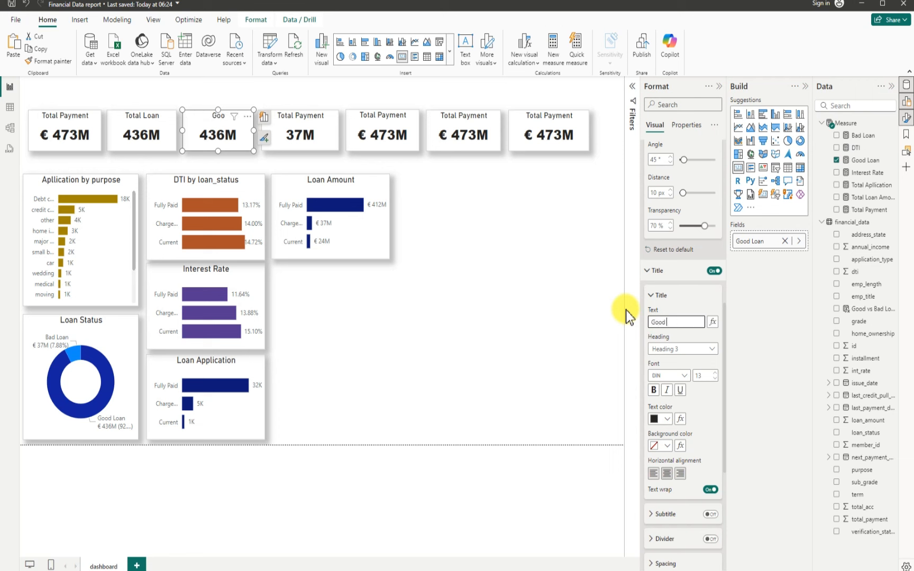
text( Loan)
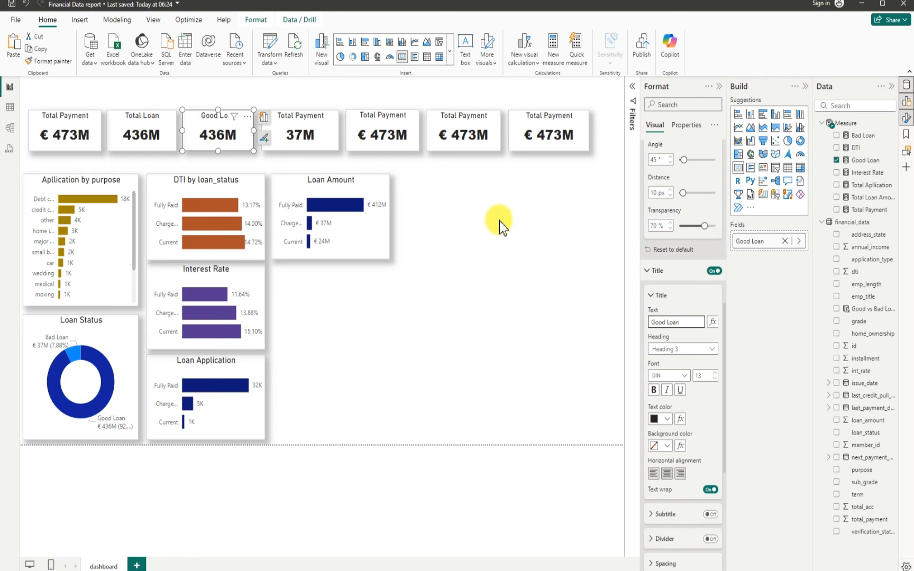
- Change the title of the fourth card in the top row to "Bad Loan"
click(320, 129)
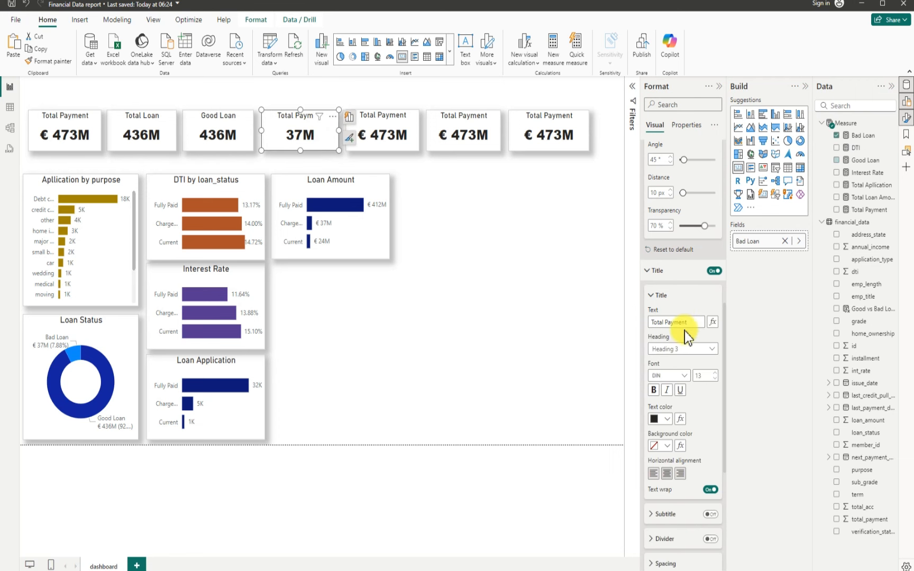
drag(693, 321, 641, 321)
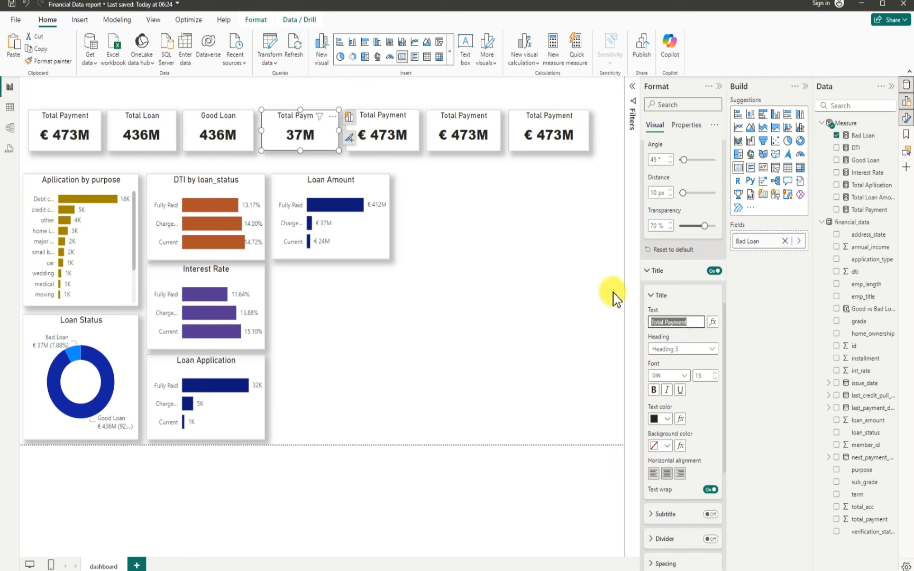
text(Bad Loan)
key(Return)
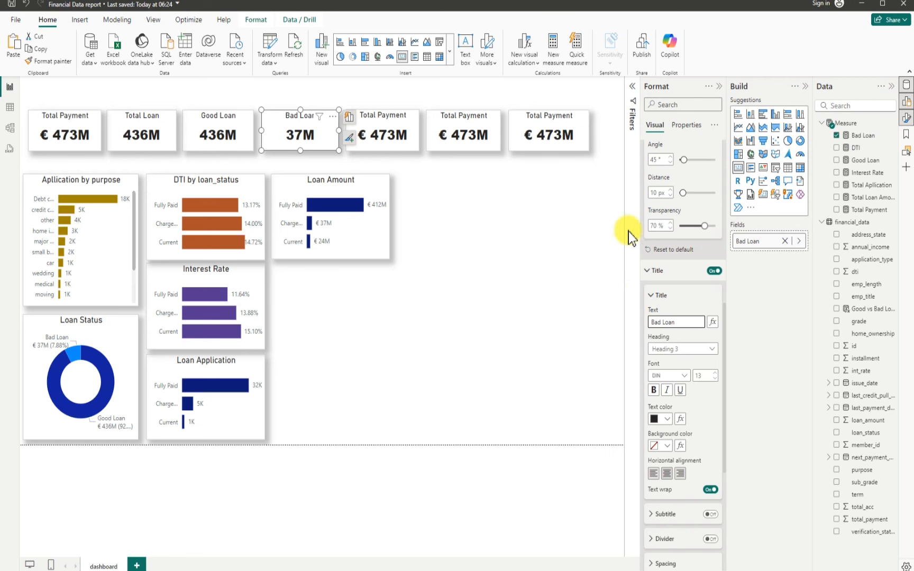
- Replace the Total Payment measure with Total Apllication in the fifth card of the top row
click(366, 129)
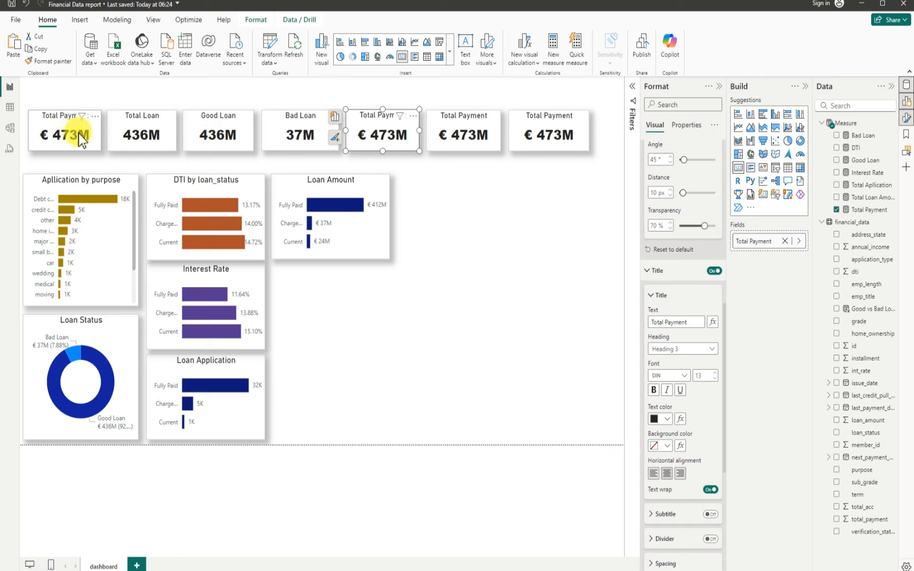
click(624, 535)
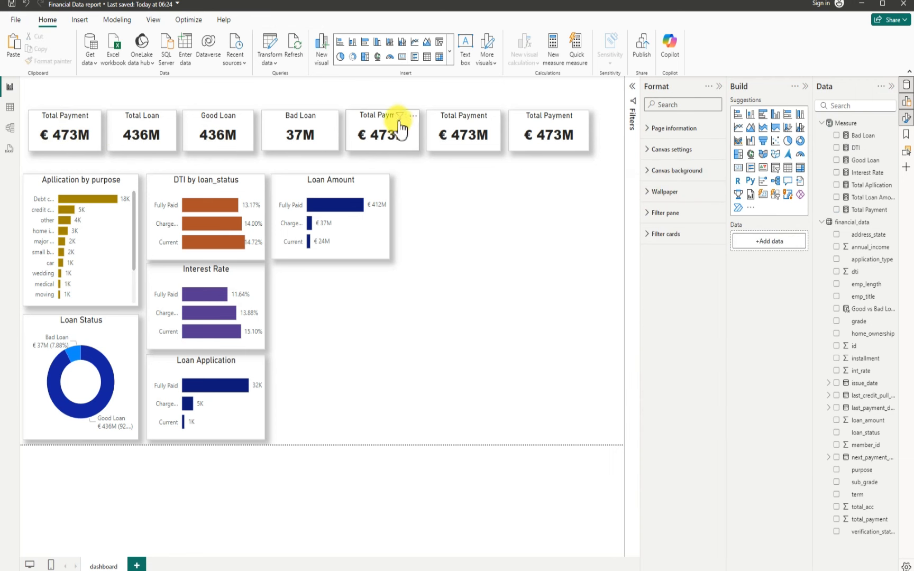
click(365, 126)
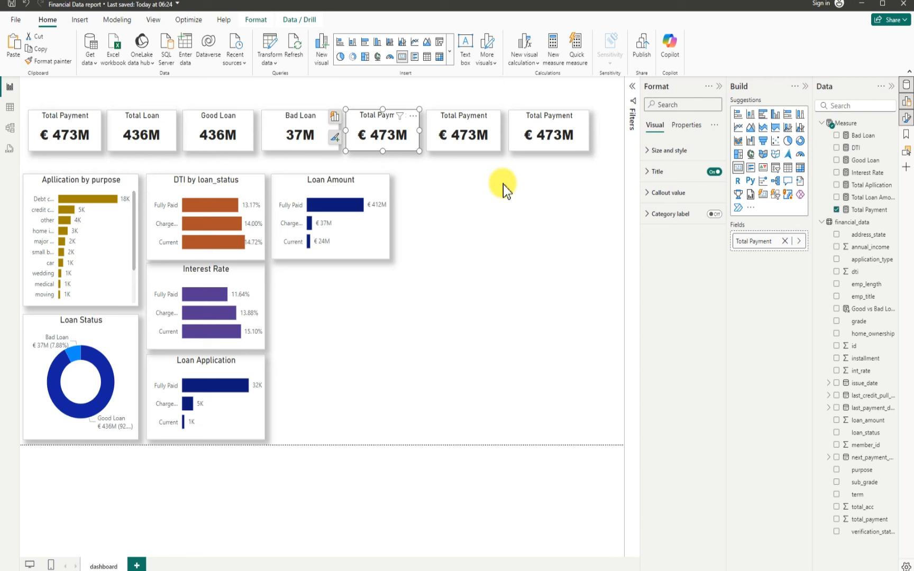
click(837, 210)
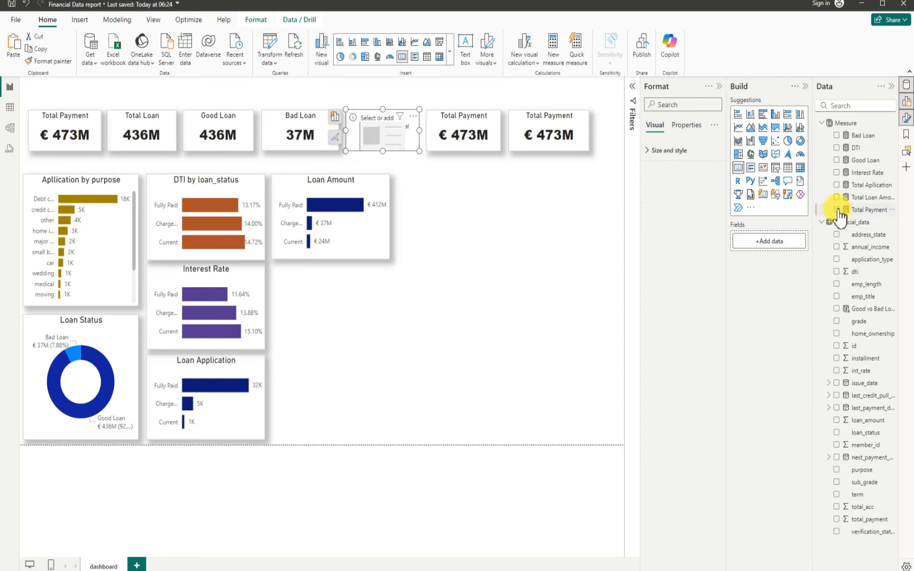
click(838, 184)
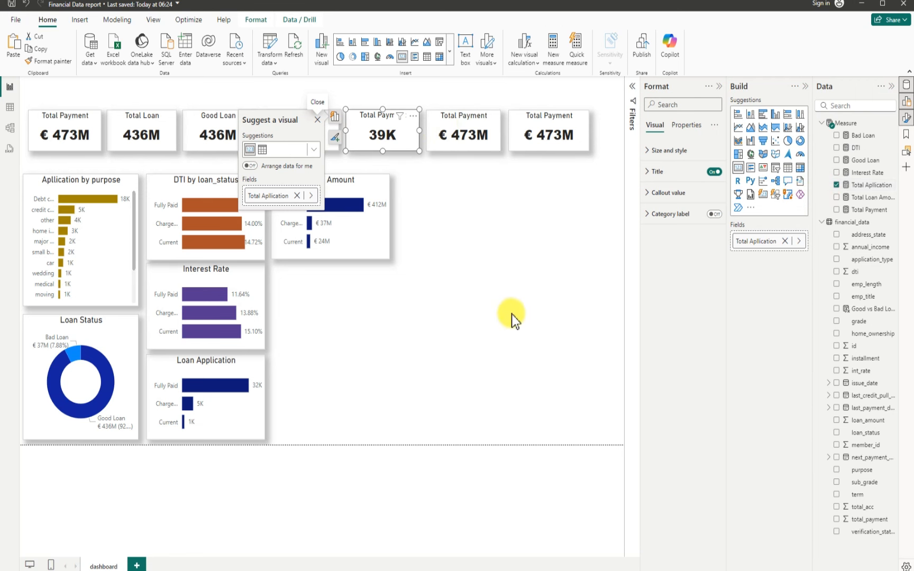
click(494, 261)
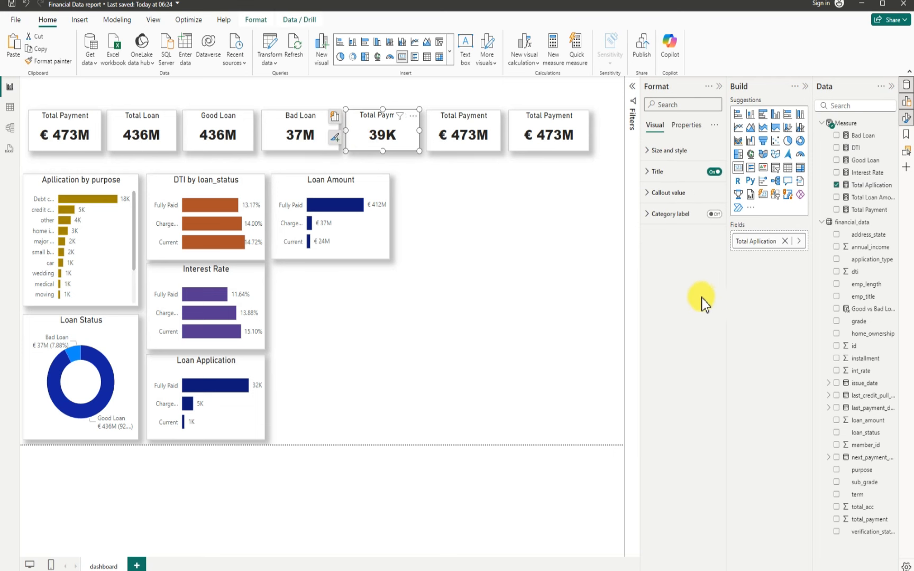
- Change the title of the fifth card in the top row to "Total Application"
click(651, 171)
drag(690, 223, 665, 224)
key(BackSpace)
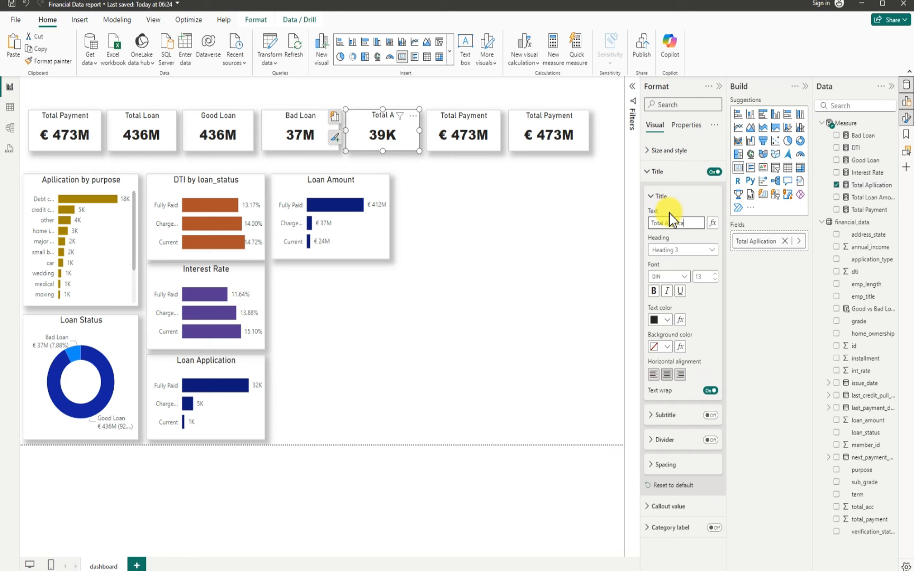
text(tion)
click(512, 201)
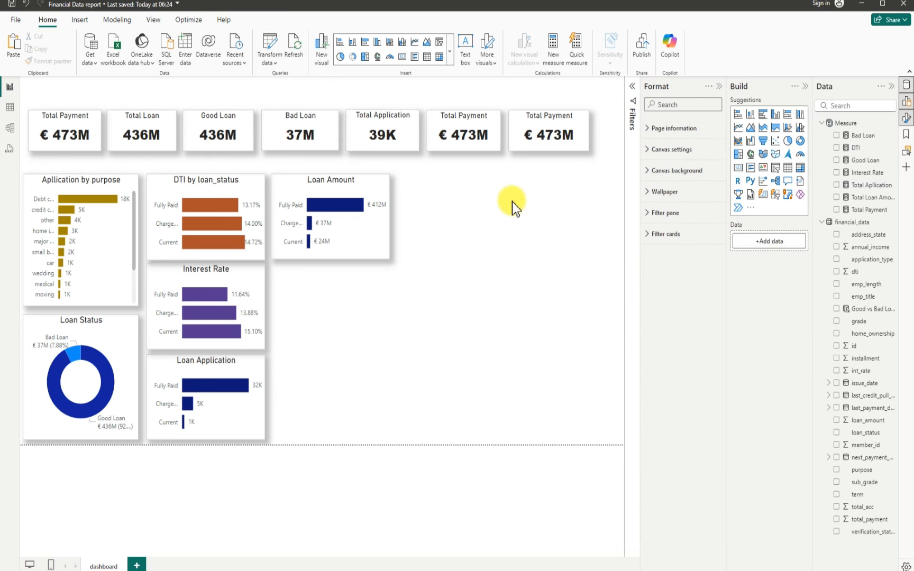
- Replace the Total Payment measure with DTI in the sixth card of the top row and title the card "DTI"
click(459, 123)
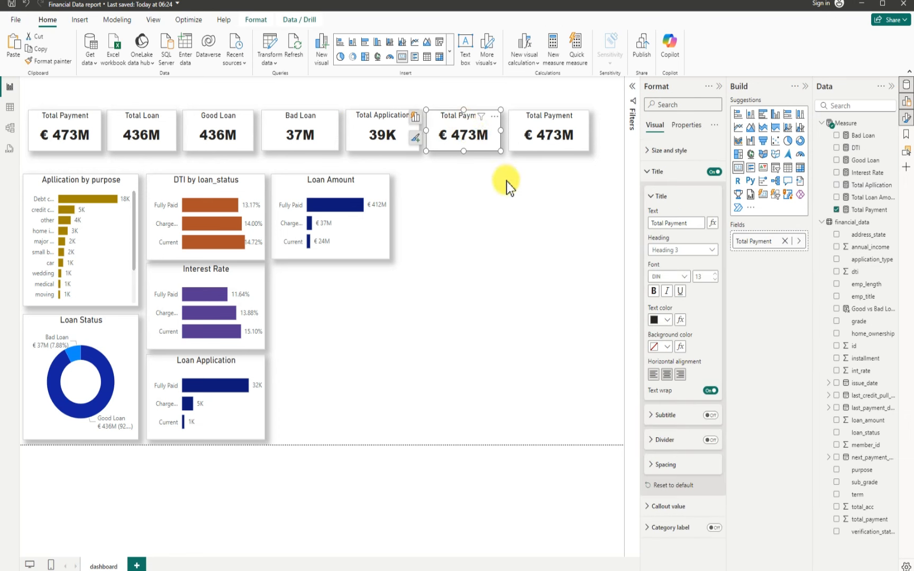
click(836, 210)
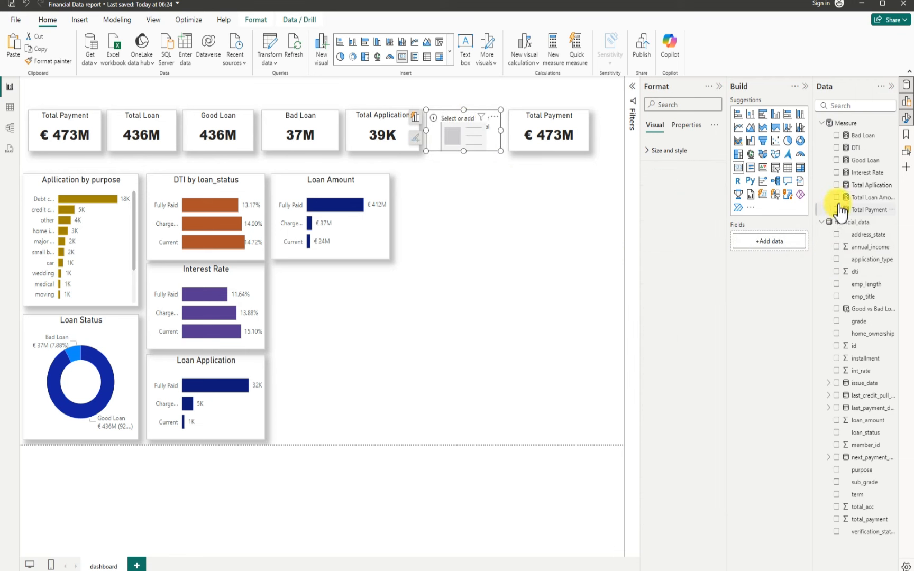
click(837, 149)
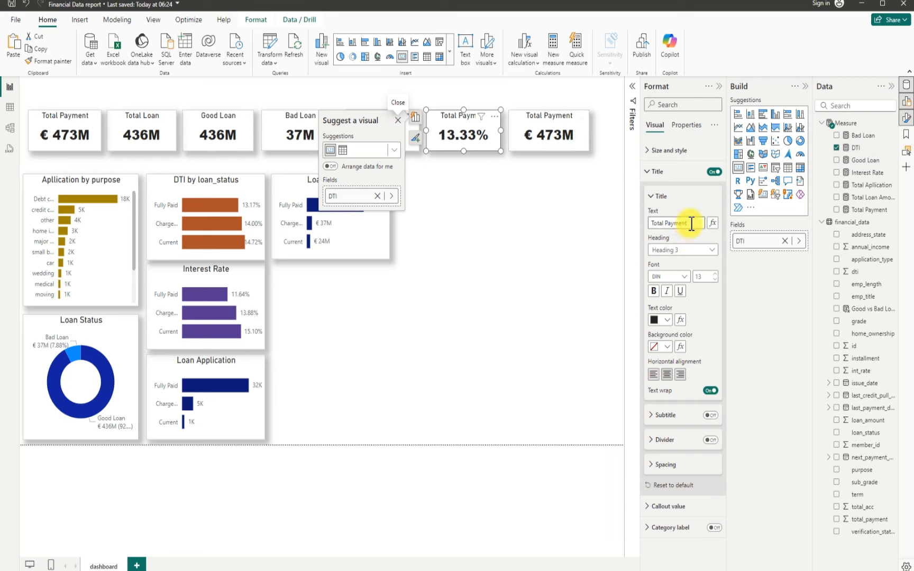
drag(691, 224, 639, 212)
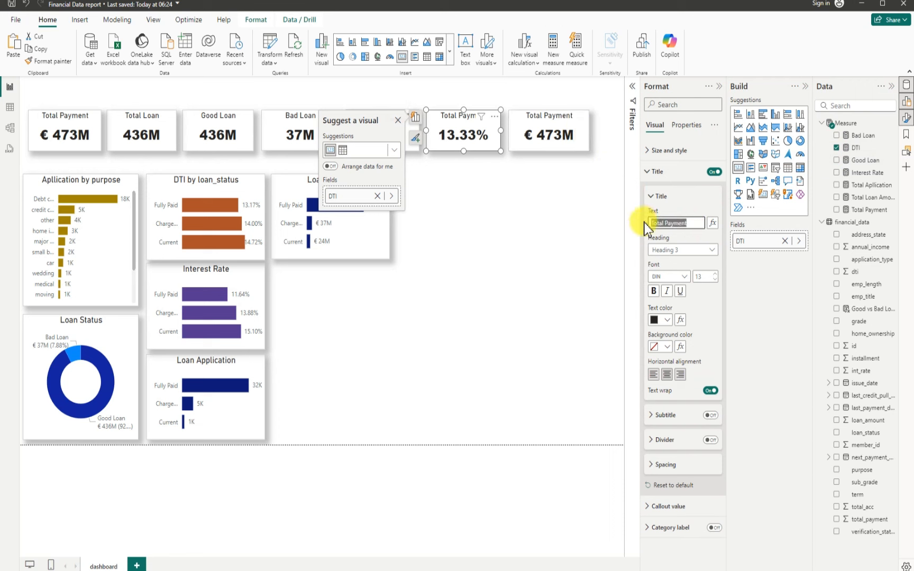
text(DT)
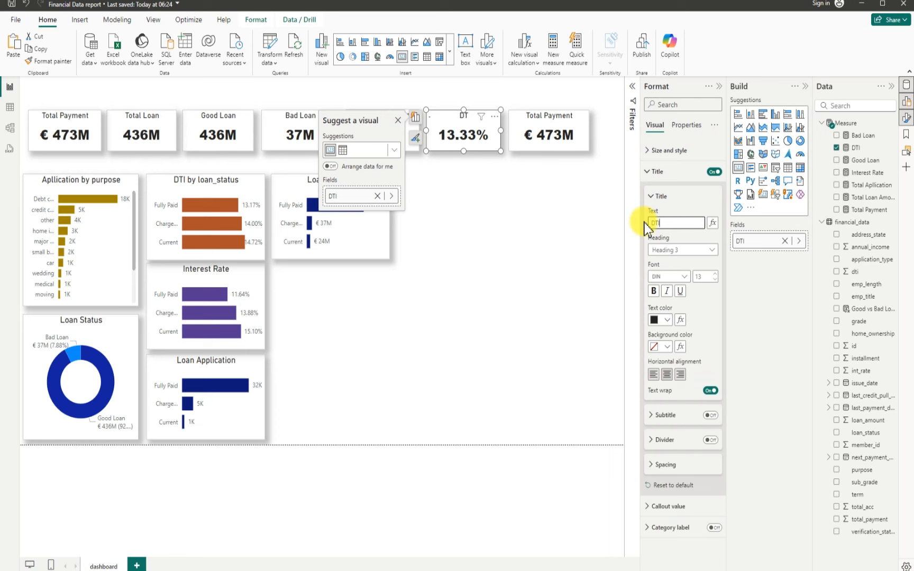
text(I)
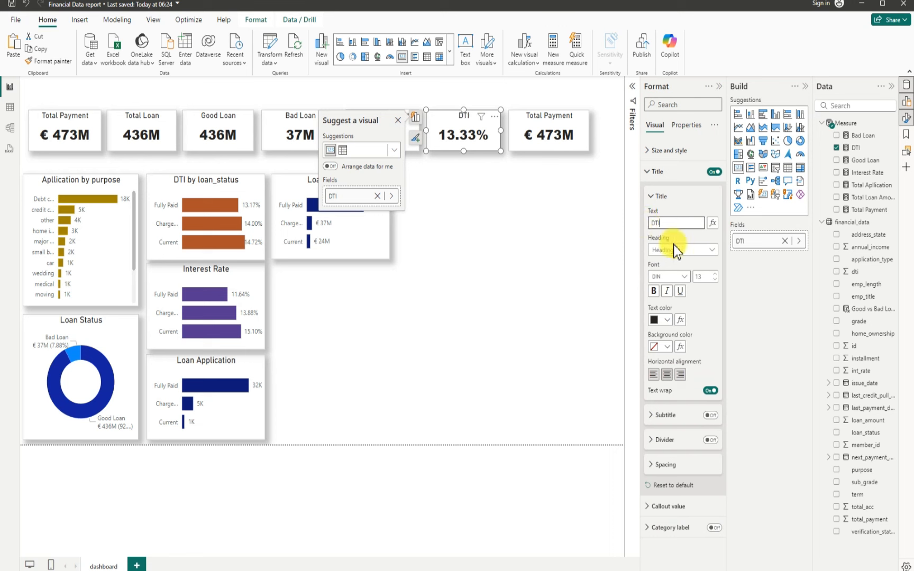
- Replace the Total Payment measure with Interest Rate in the seventh card of the top row and title the card "Interest Rate"
click(539, 137)
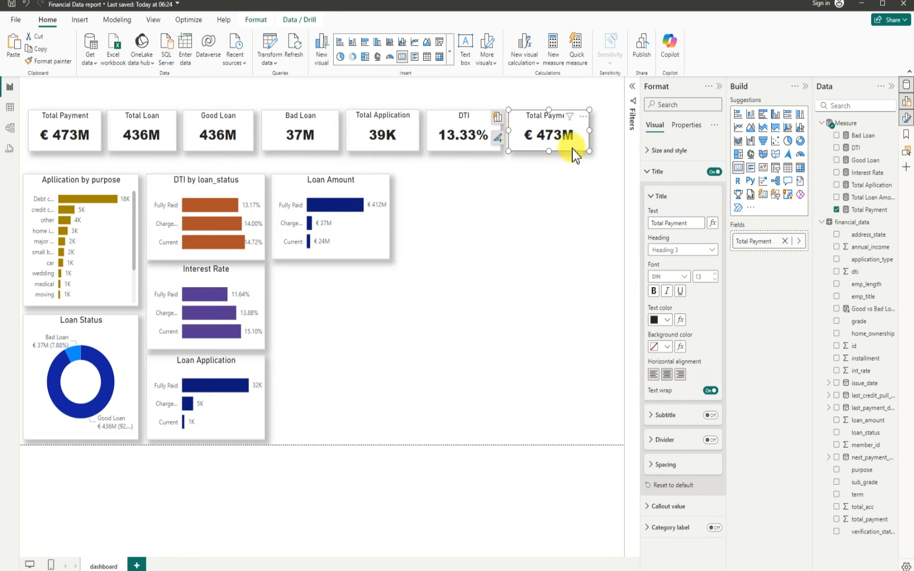
click(836, 209)
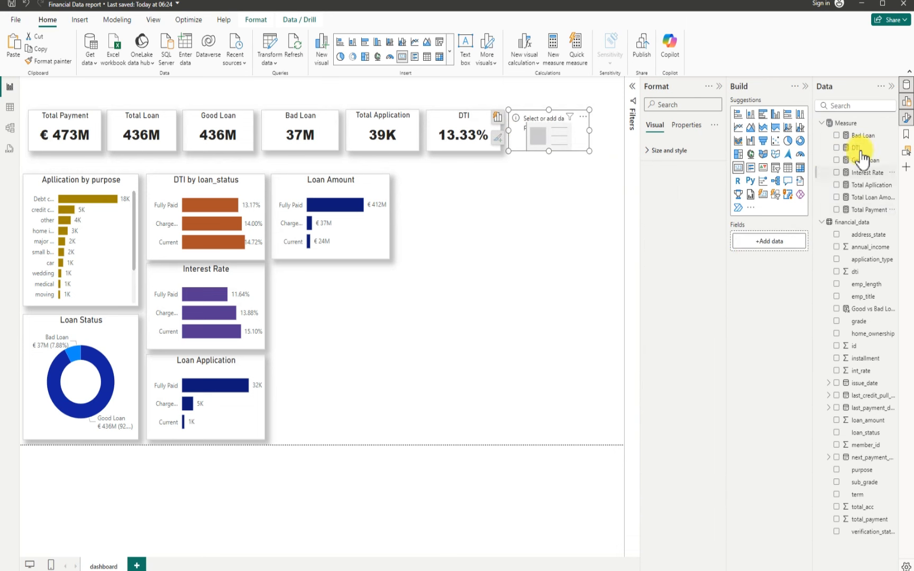
click(837, 173)
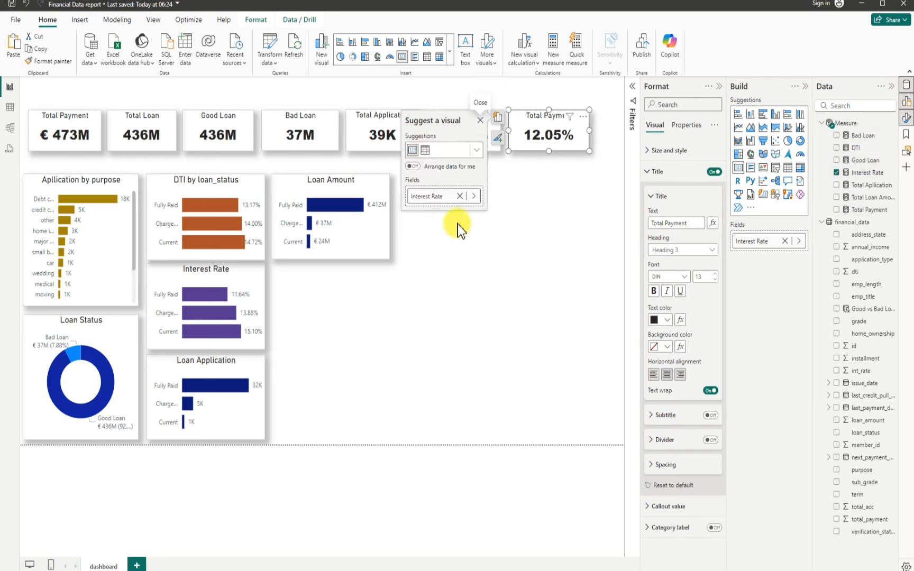
click(652, 221)
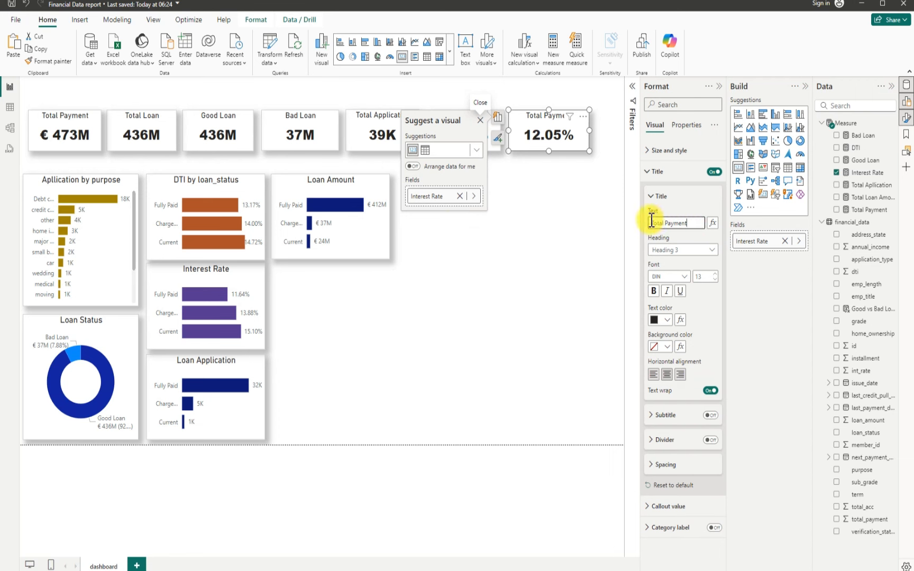
drag(652, 221, 641, 222)
text(In)
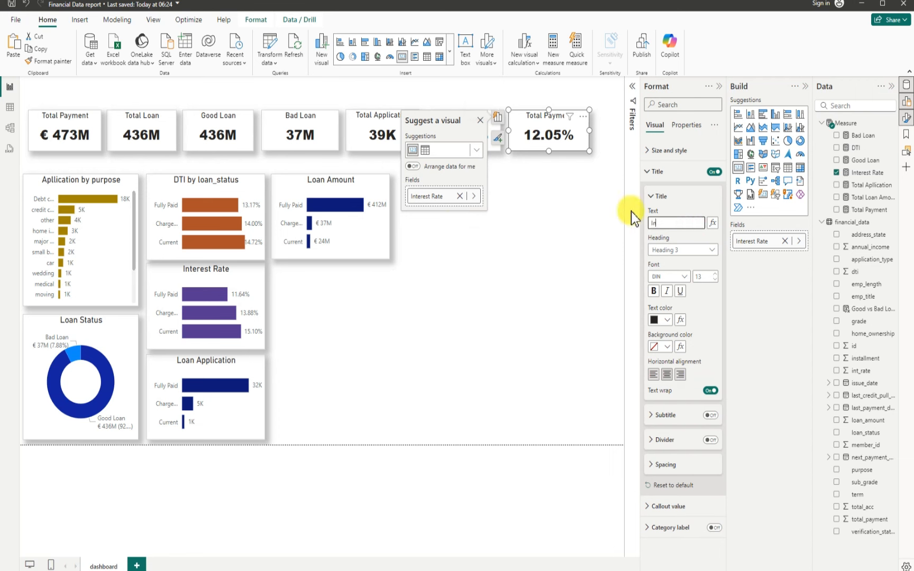
text(terest Rate)
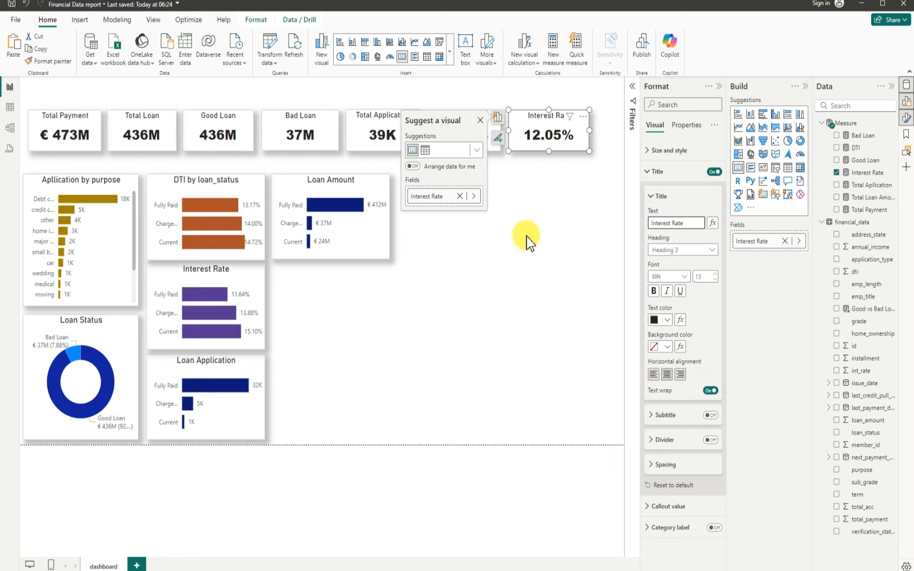
click(555, 207)
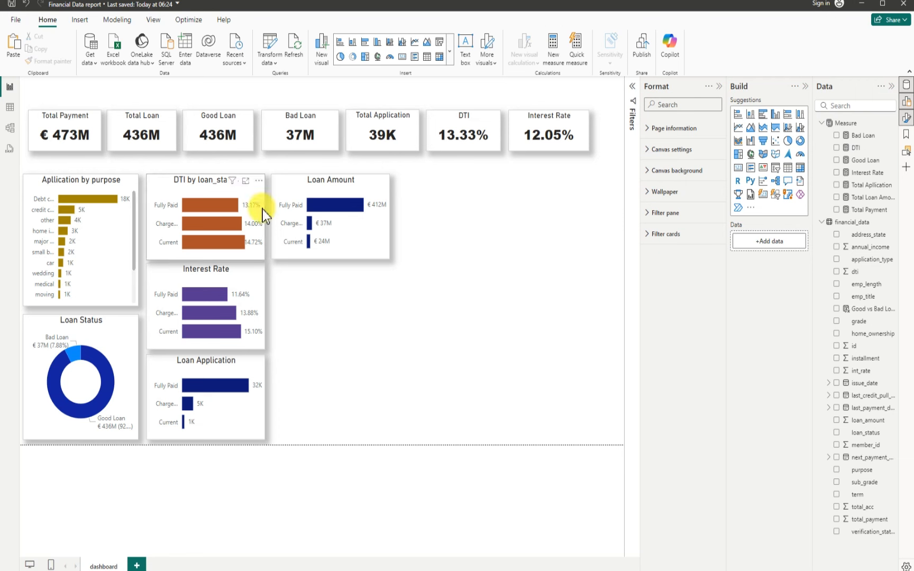
- Select the Loan Amount bar chart beside the DTI by loan_status chart
click(288, 188)
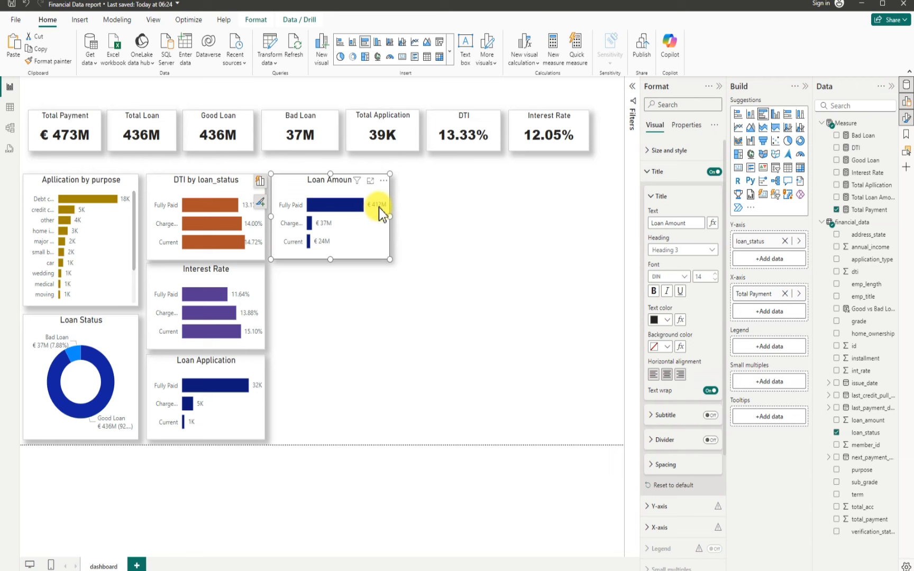
- Widen the Loan Amount bar chart slightly and change its title to "Loan Payment Status"
drag(389, 215, 396, 217)
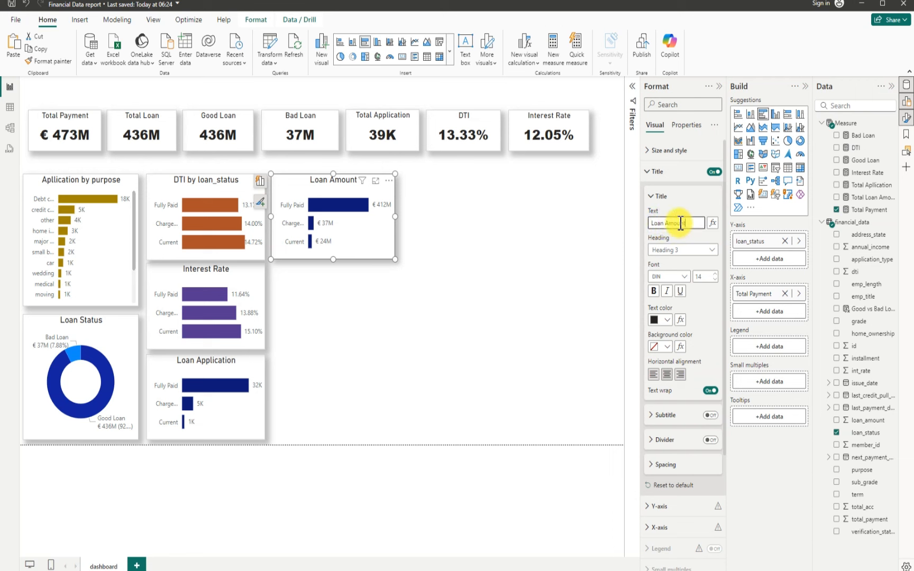
double_click(667, 225)
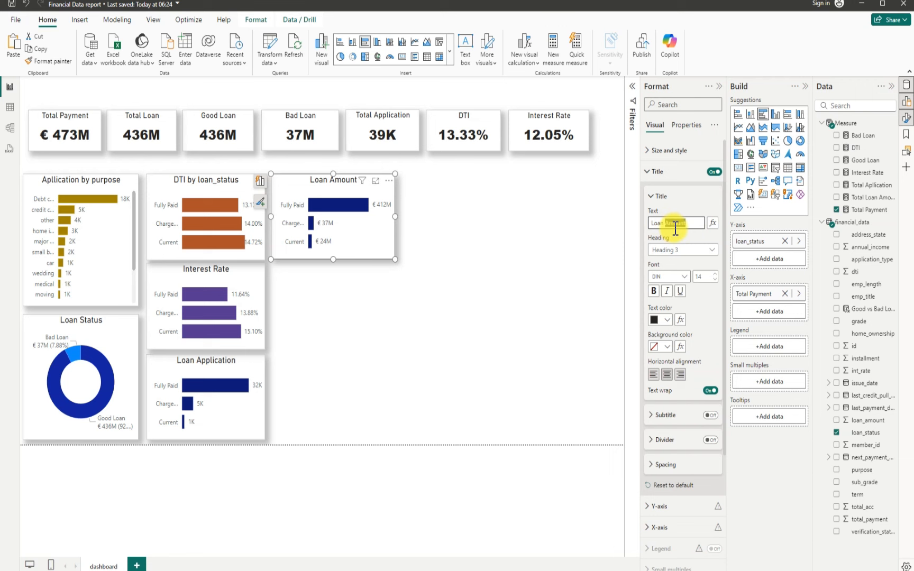
key(BackSpace)
text(Payment Status)
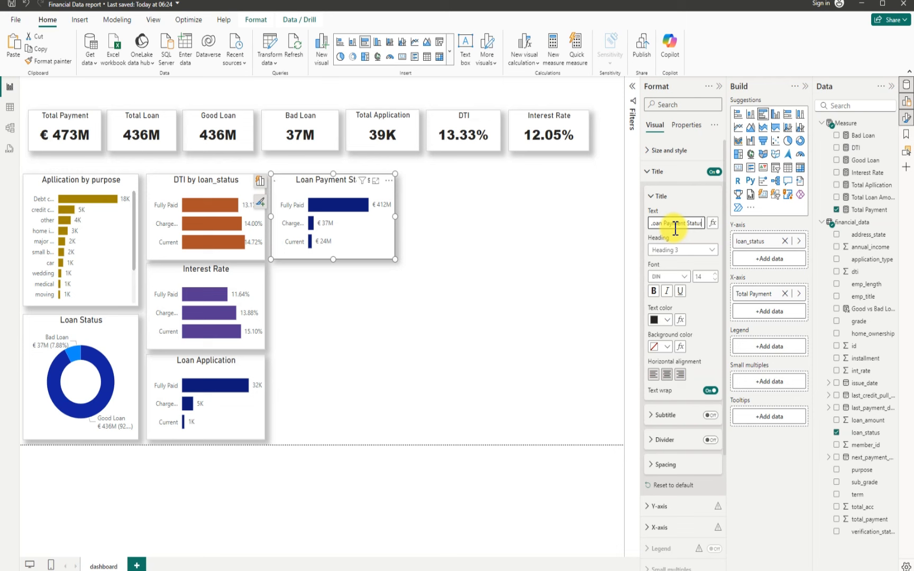
click(375, 319)
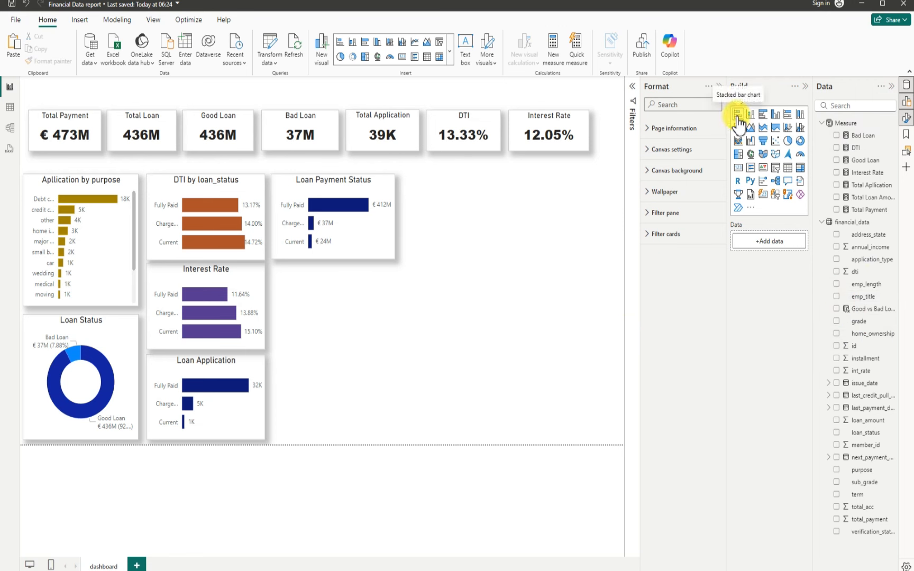
- Duplicate the "Apllication by purpose" bar chart and place the copy below the Loan Payment Status chart
click(34, 191)
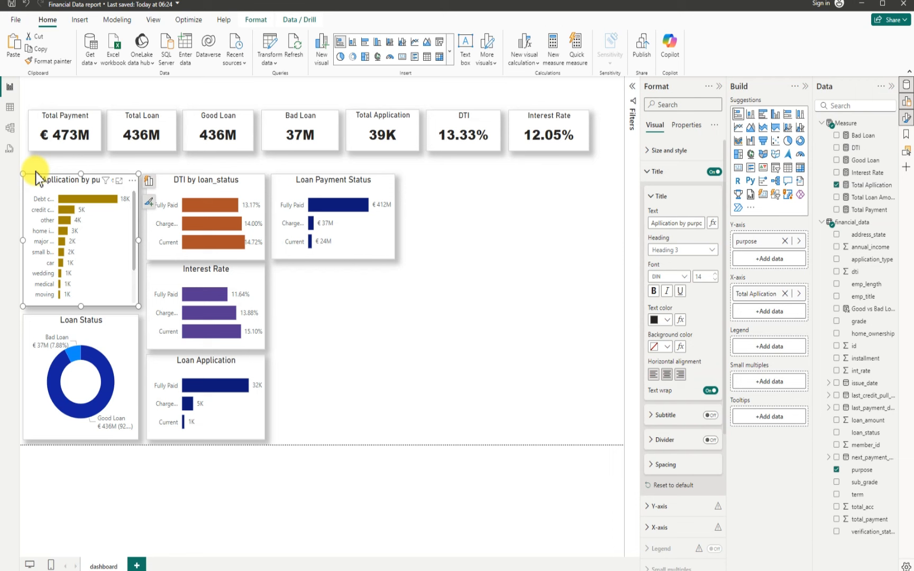
key(ctrl+v)
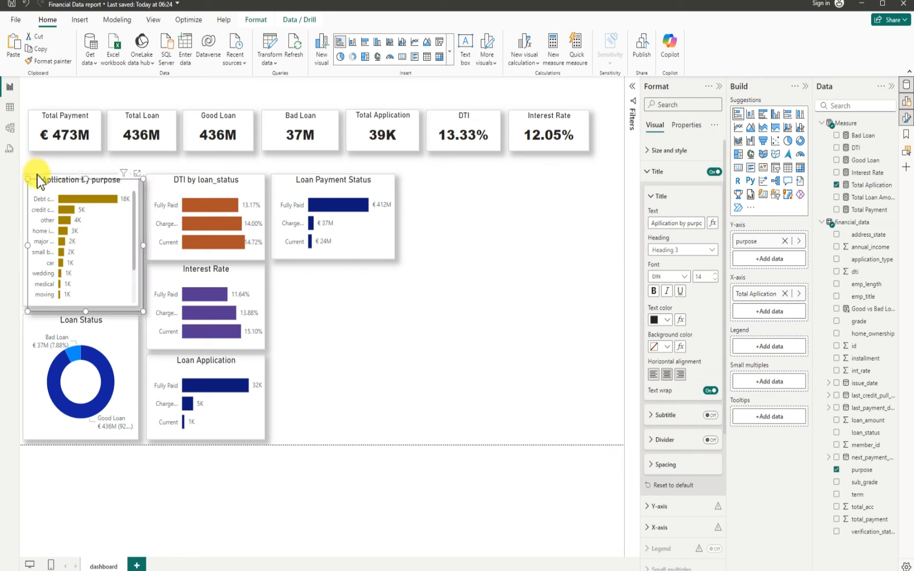
drag(72, 216, 324, 311)
- Recolor the bars of the Loan Payment Status chart light blue, #41a4ff (Theme color 1, 20% lighter)
click(290, 186)
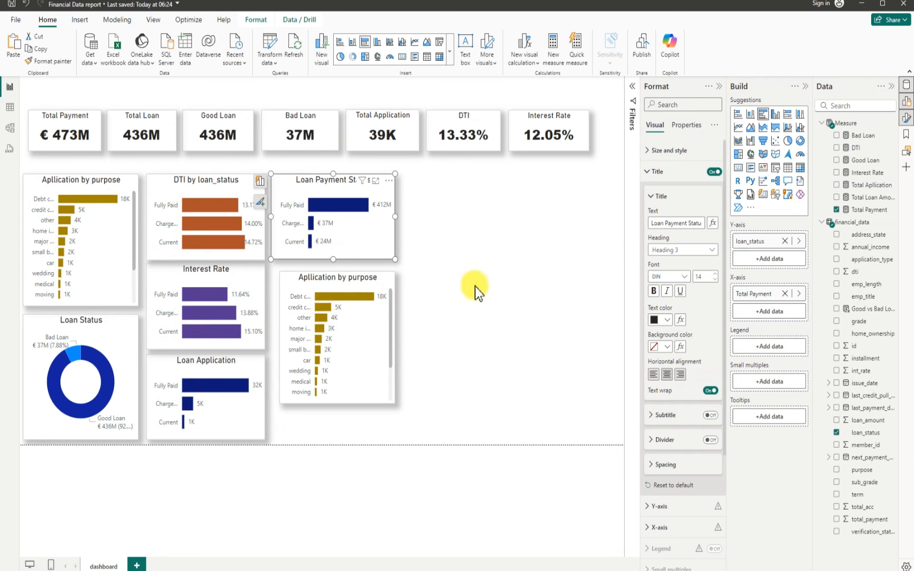
scroll(669, 434, down, 3)
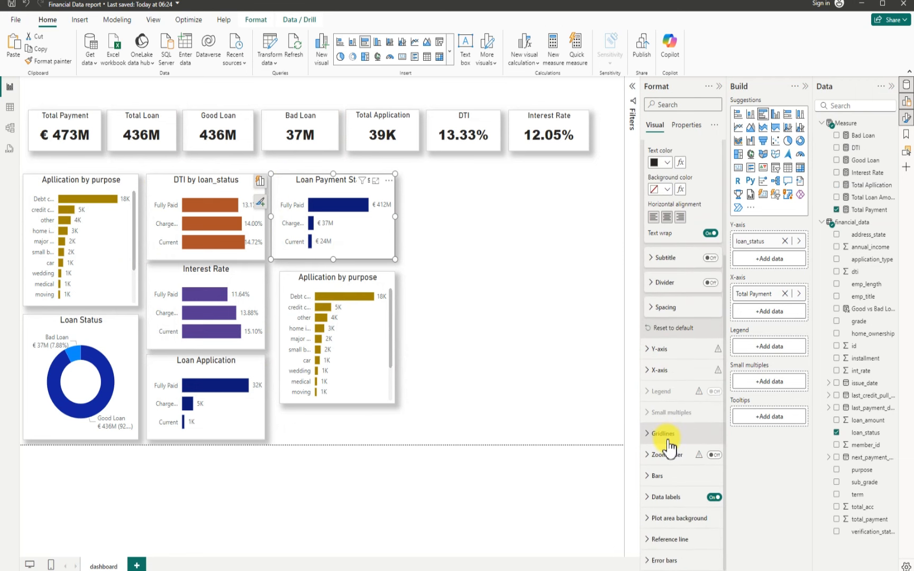
click(652, 478)
scroll(687, 522, down, 3)
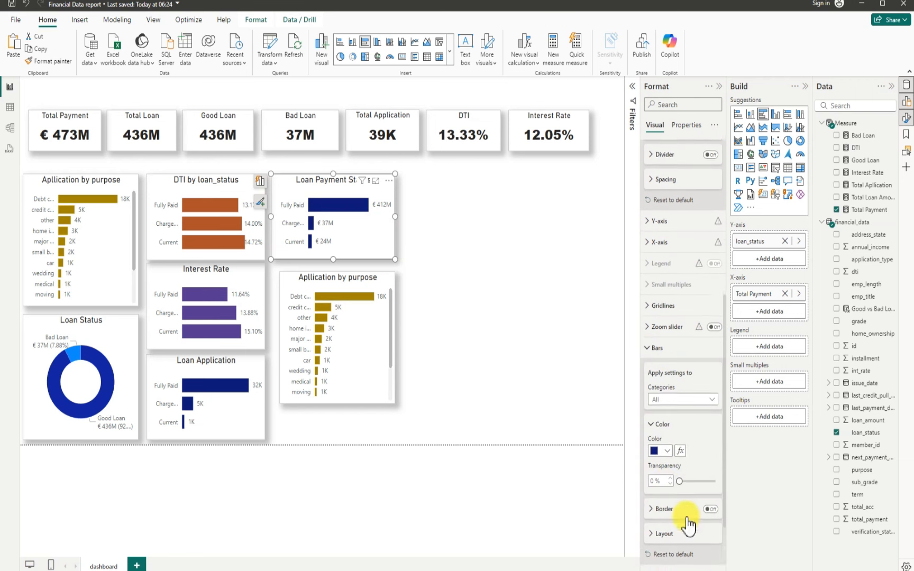
click(668, 424)
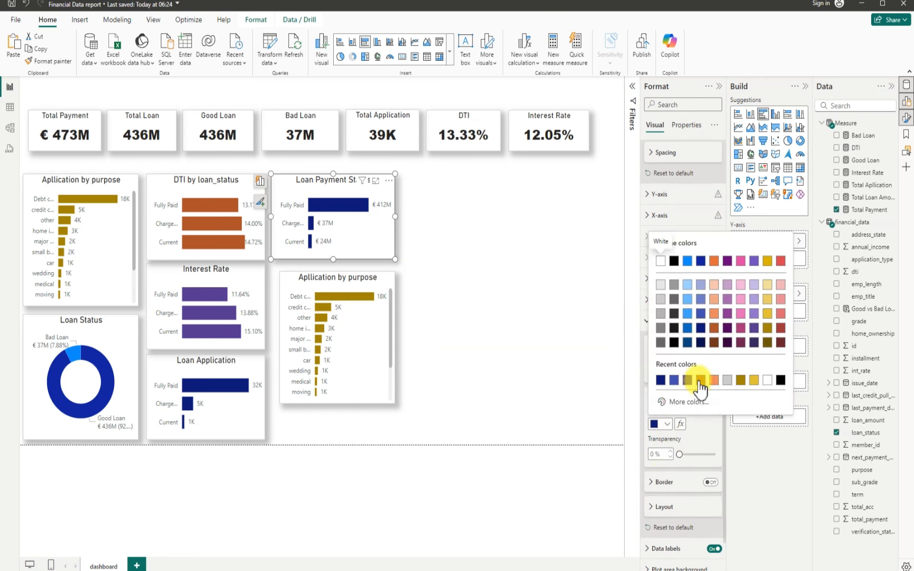
click(688, 330)
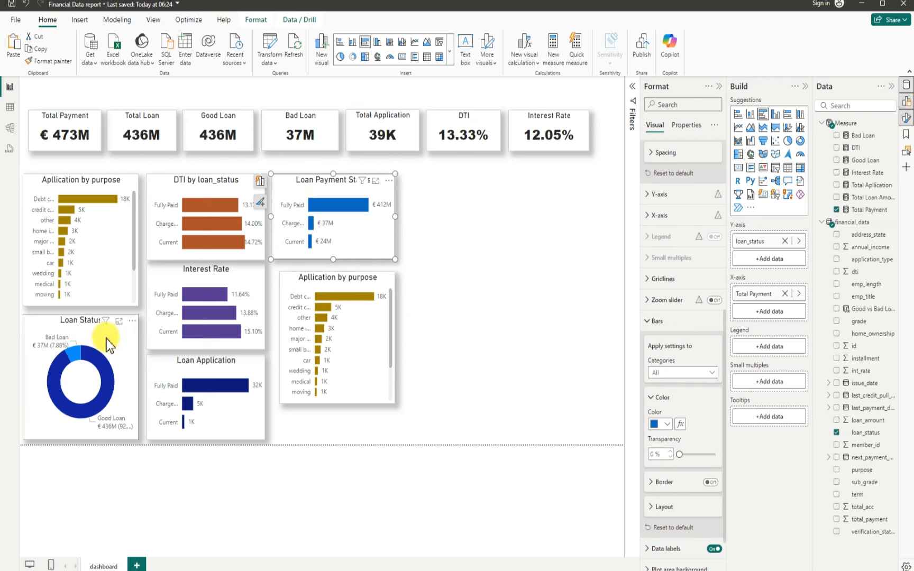
click(664, 424)
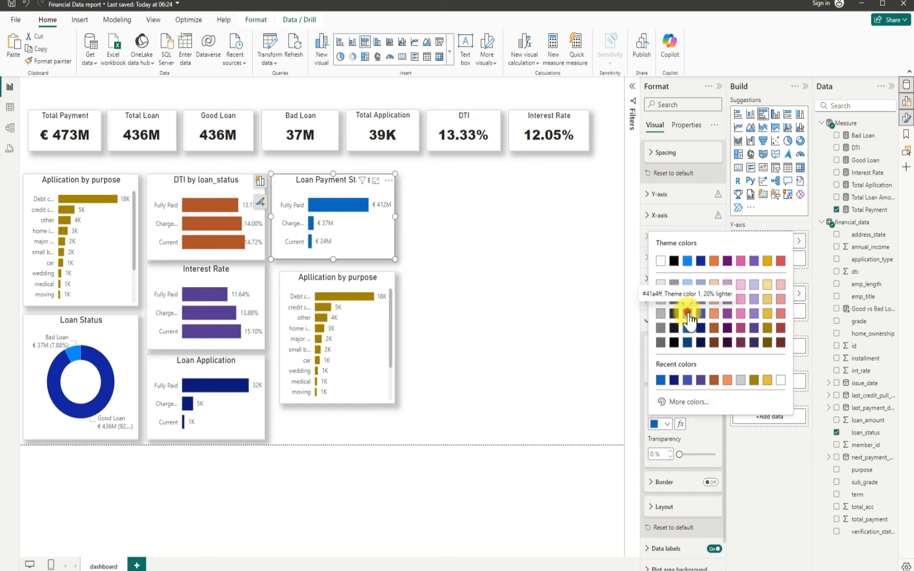
click(688, 317)
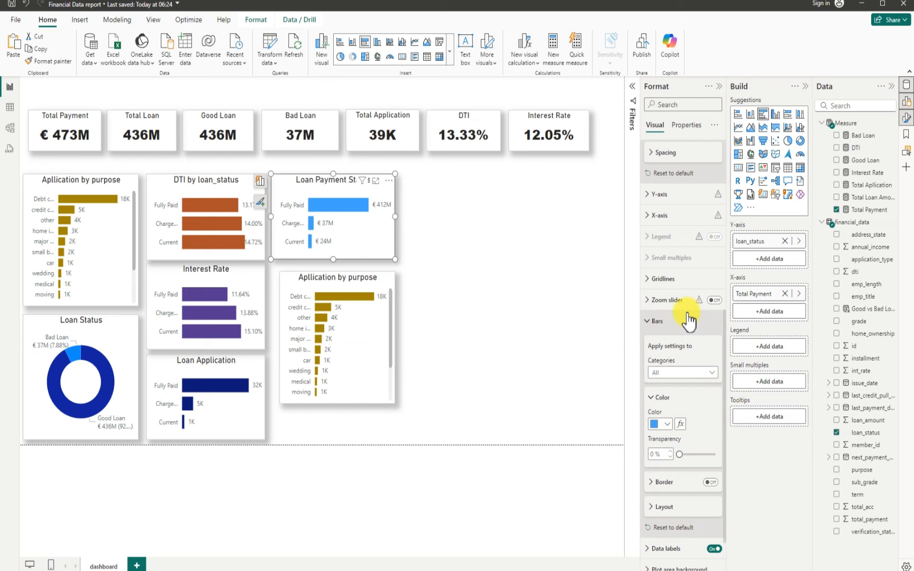
click(448, 305)
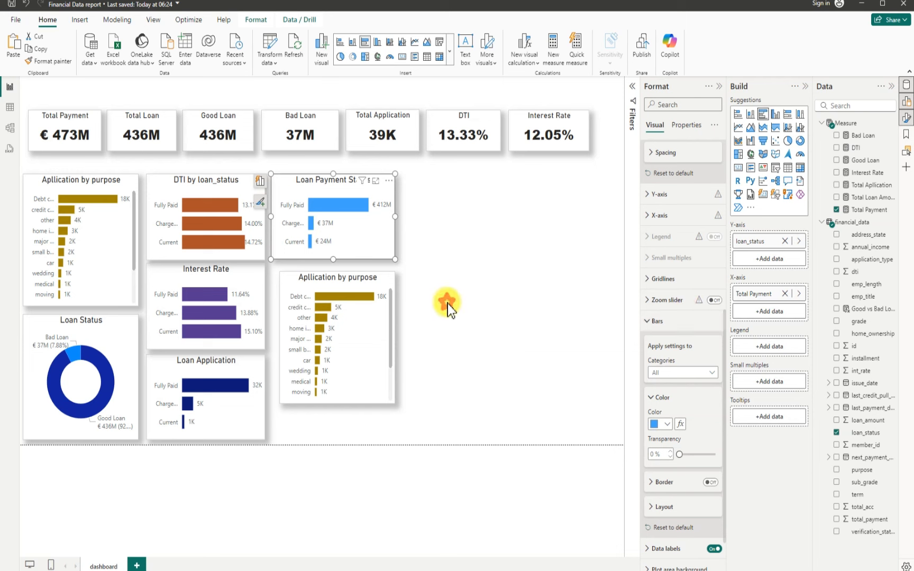
- Replace purpose with emp_length on the copied chart's Y-axis and enlarge the chart so all employment lengths fit
click(284, 284)
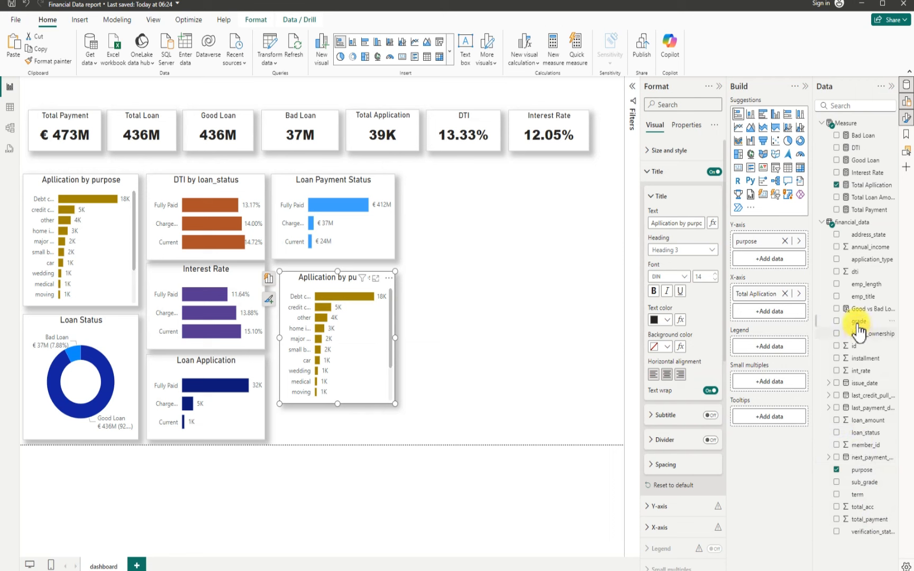
click(838, 286)
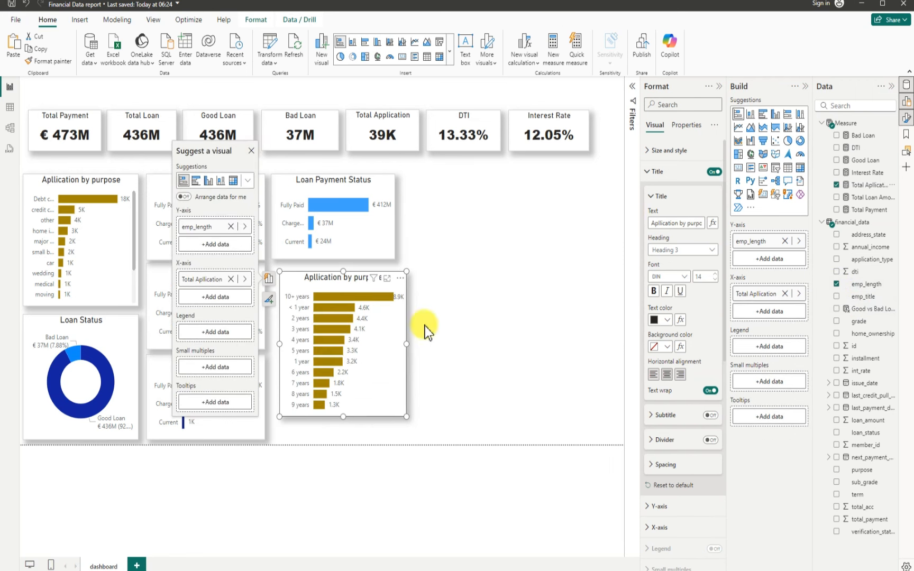
drag(344, 418, 342, 426)
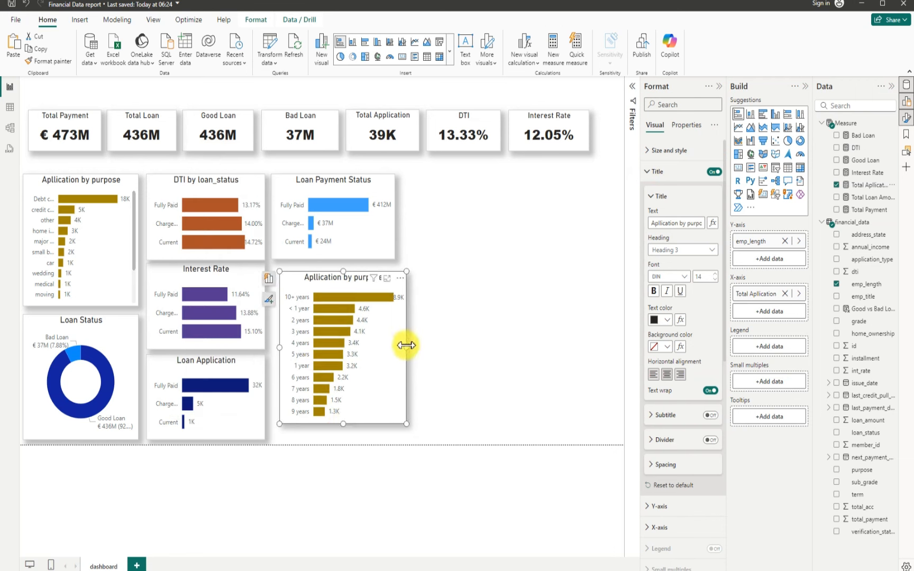
drag(406, 347, 414, 346)
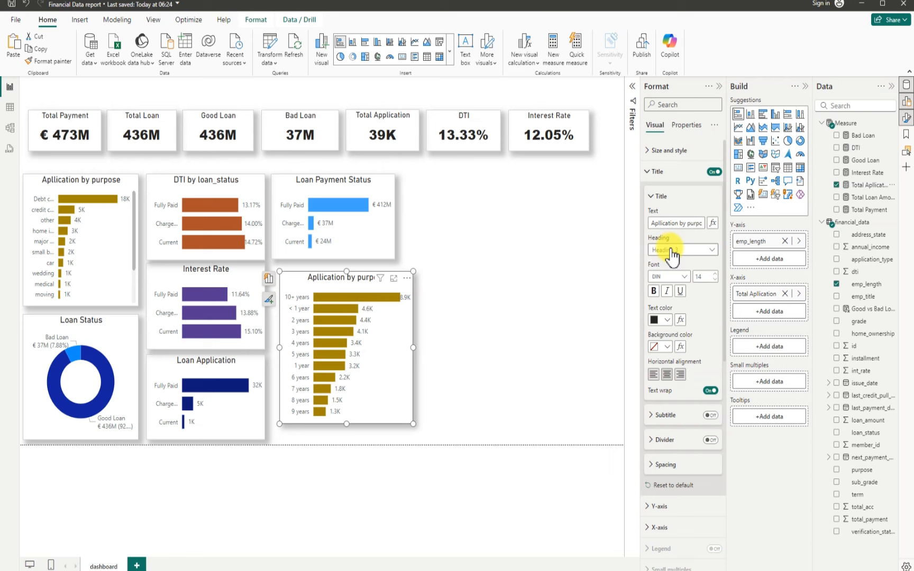
- Change the copied chart's title to "Apllication by Emp_Length"
double_click(691, 224)
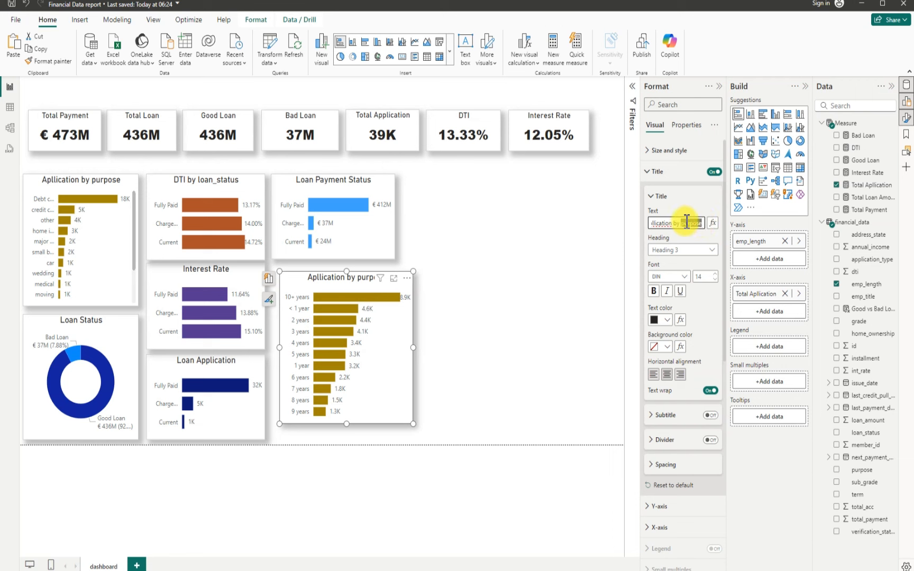
key(BackSpace)
text(E)
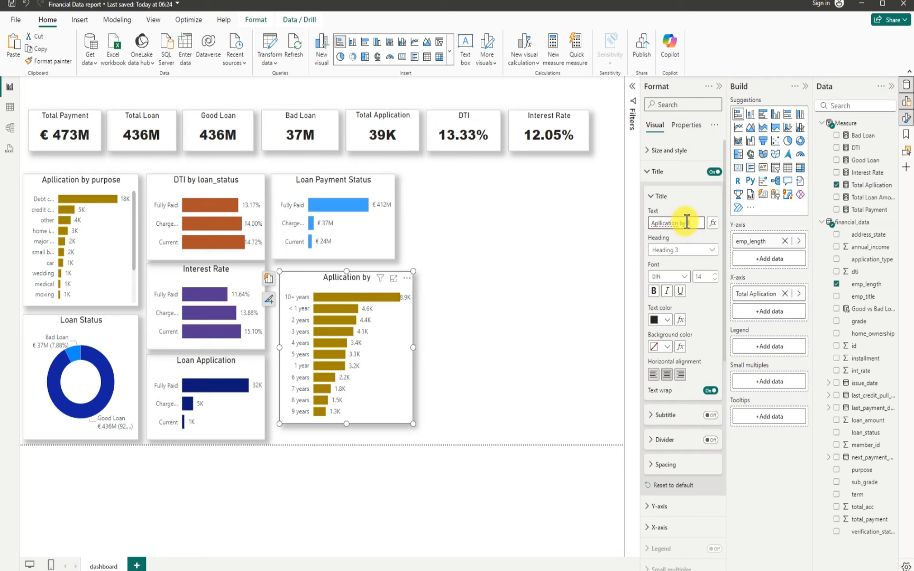
text(mp)
text(L)
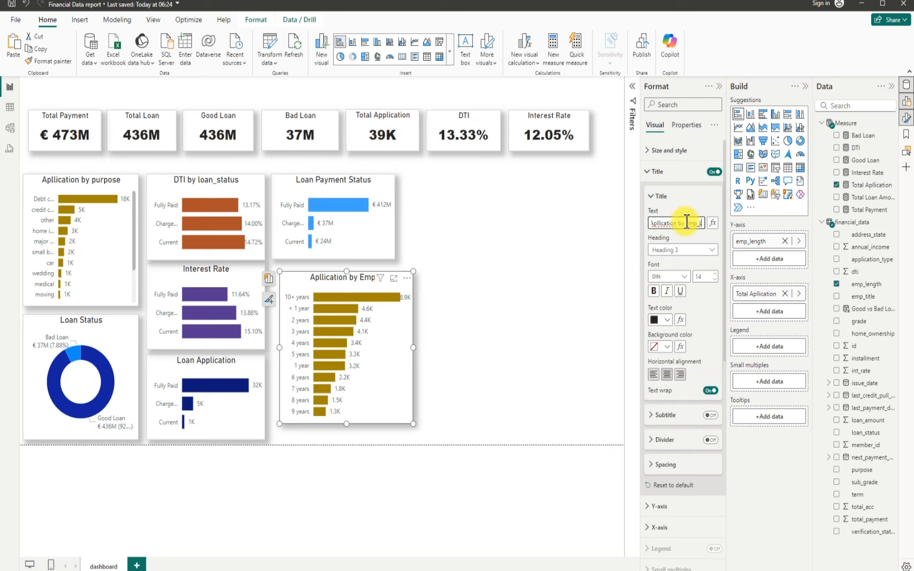
text(eng)
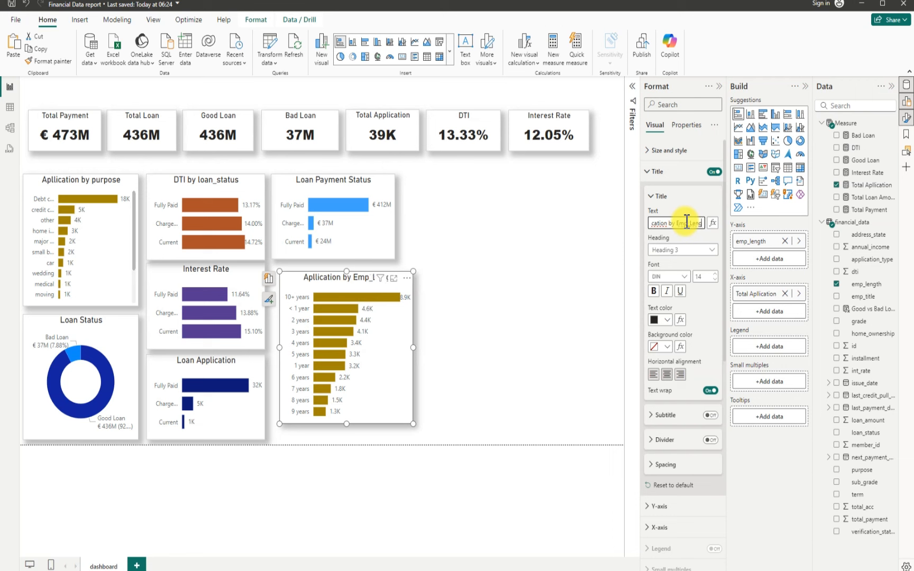
text(ht)
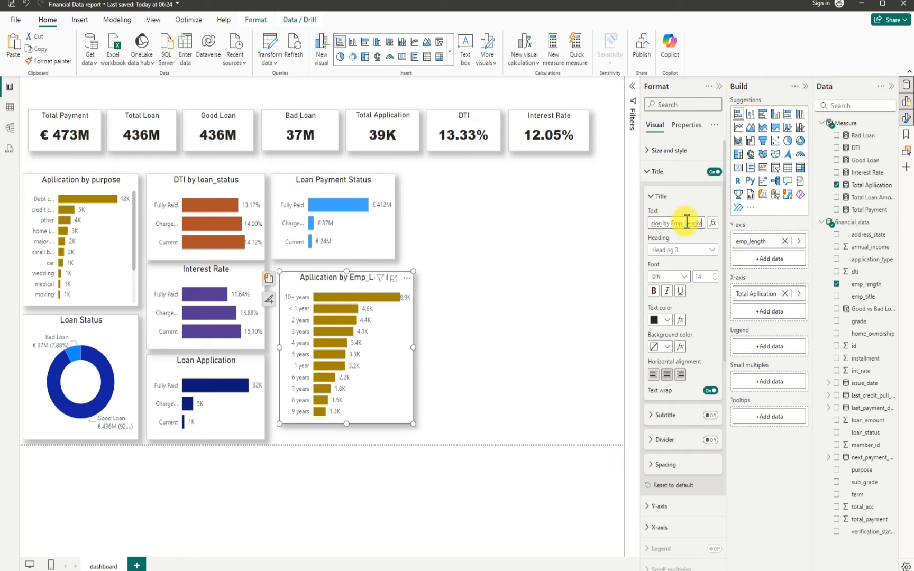
key(BackSpace)
key(BackSpace)
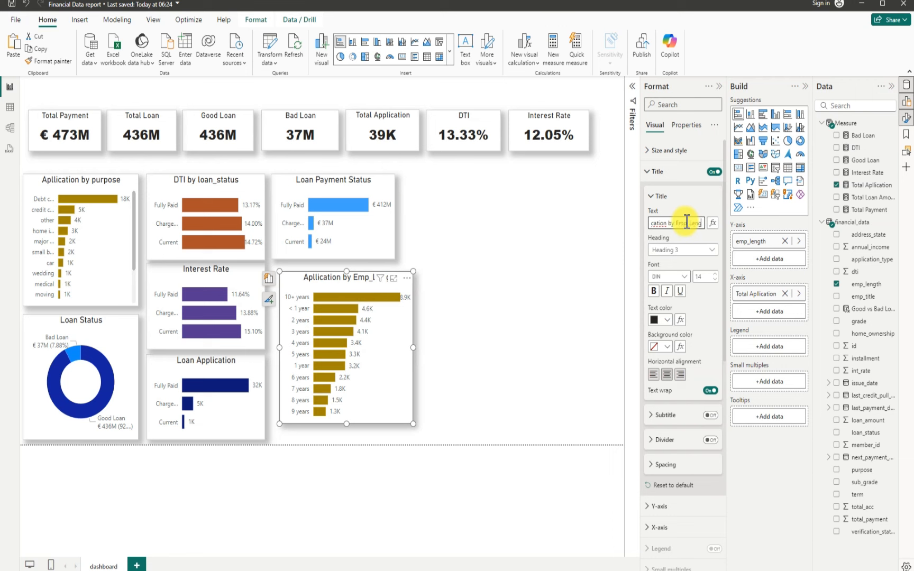
text(th)
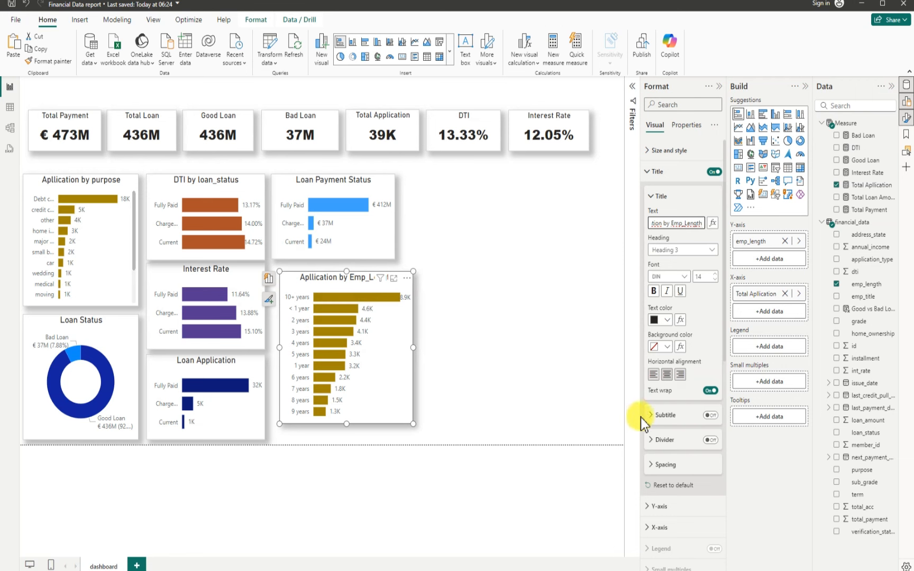
- Recolor the bars of the Emp_Length chart dark red from the theme colors
scroll(679, 423, down, 5)
click(679, 433)
scroll(679, 434, down, 5)
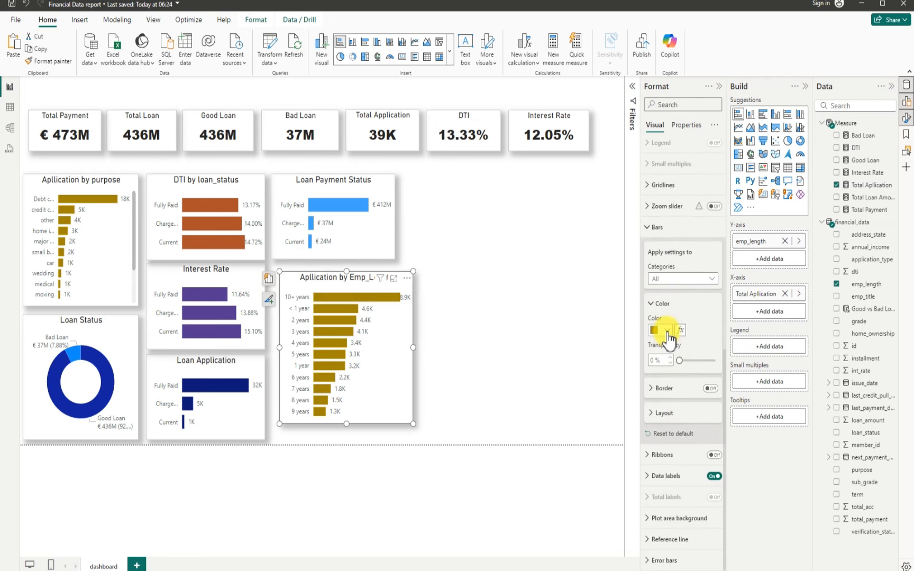
click(668, 332)
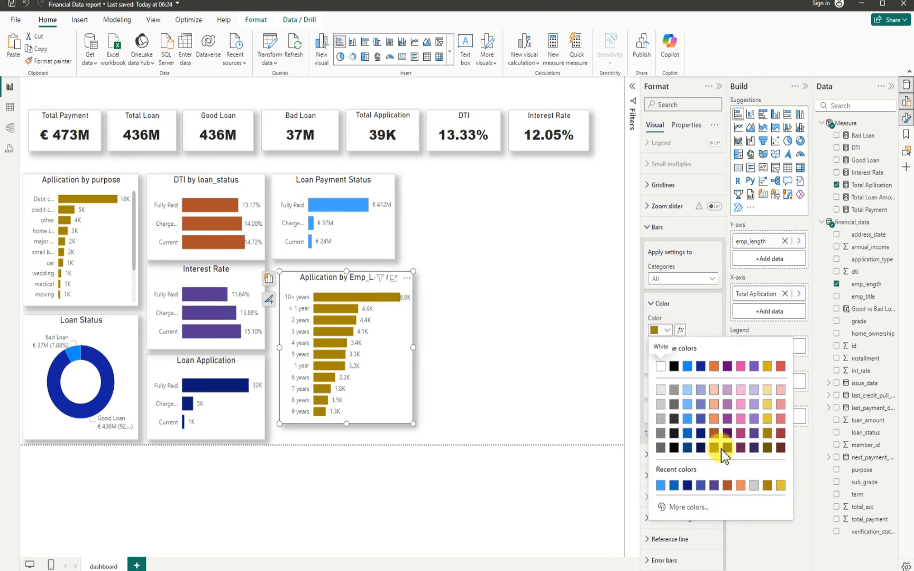
click(782, 433)
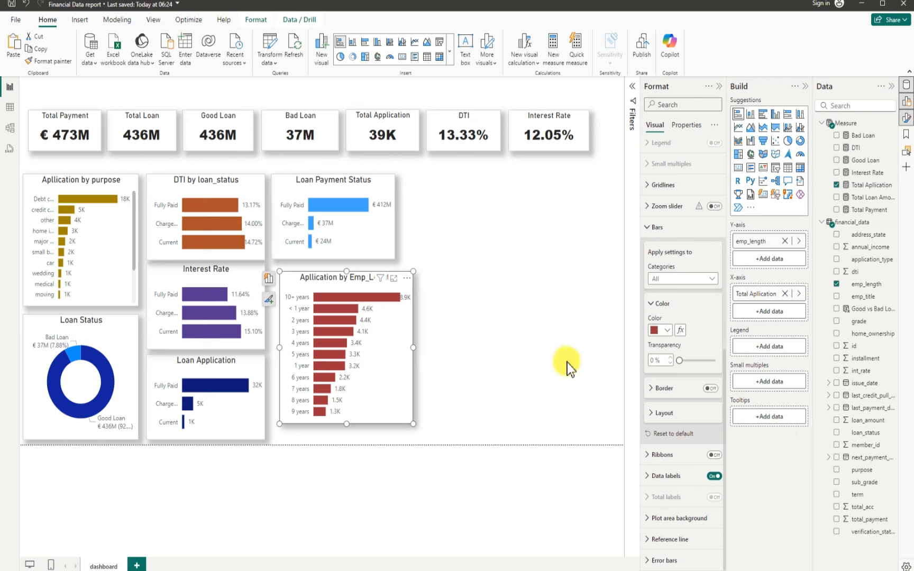
click(501, 350)
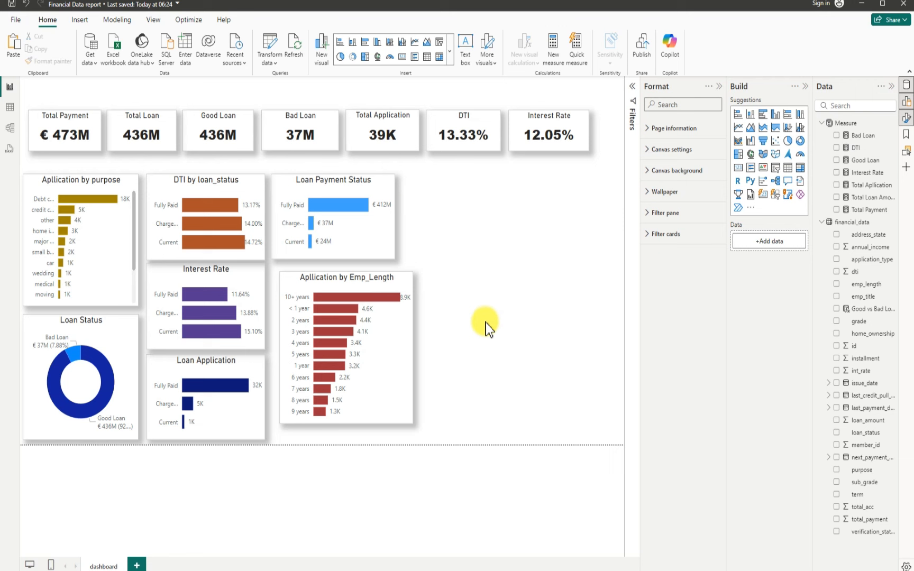
- Widen the Loan Payment Status chart and fit the Emp_Length chart directly beneath it, equally wide and level with the neighbouring charts' lower edge
click(388, 236)
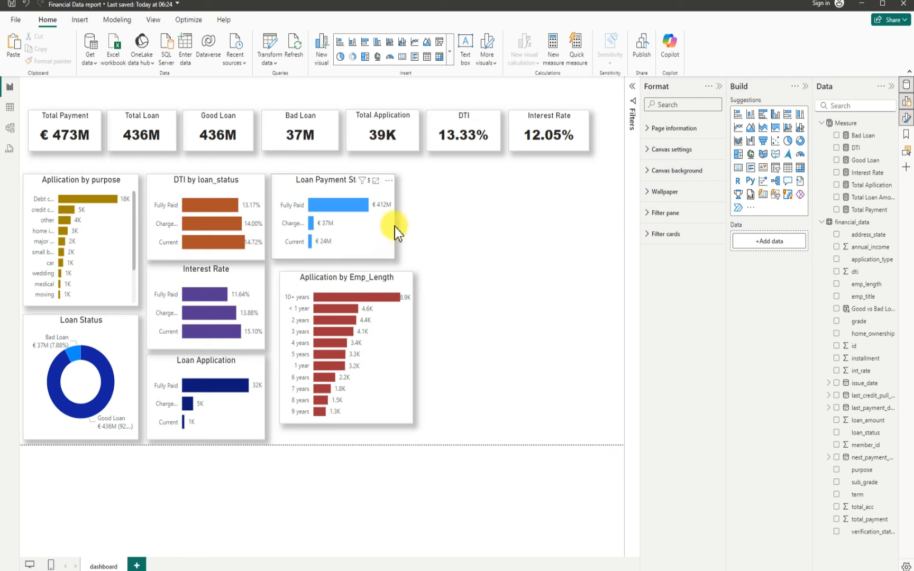
drag(396, 226, 413, 218)
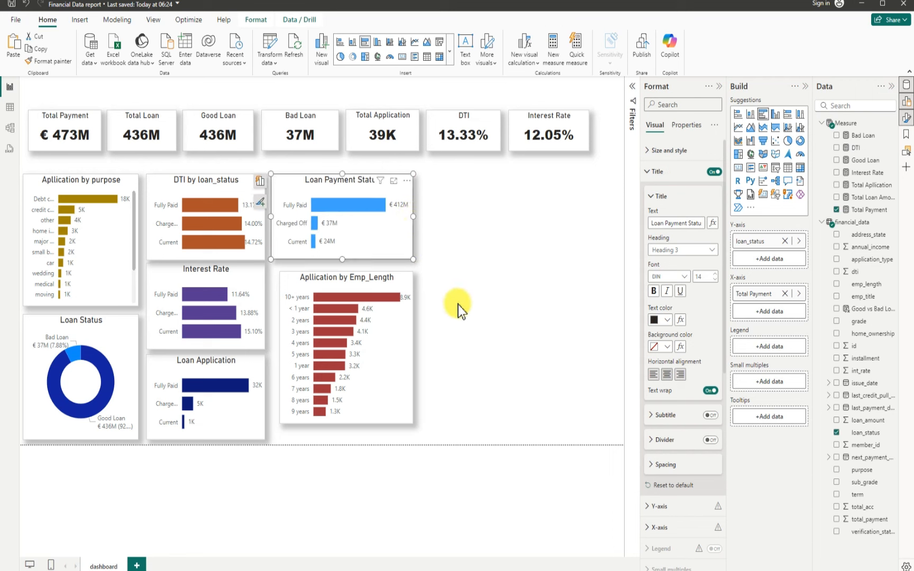
click(388, 355)
drag(388, 347, 394, 341)
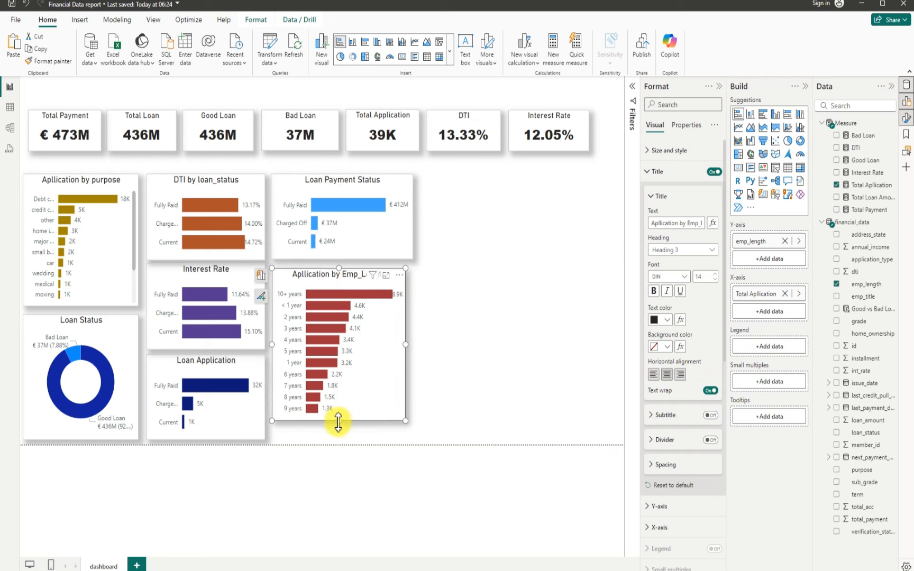
mouse_move(341, 428)
mouse_down()
mouse_move(339, 441)
mouse_move(349, 427)
mouse_up()
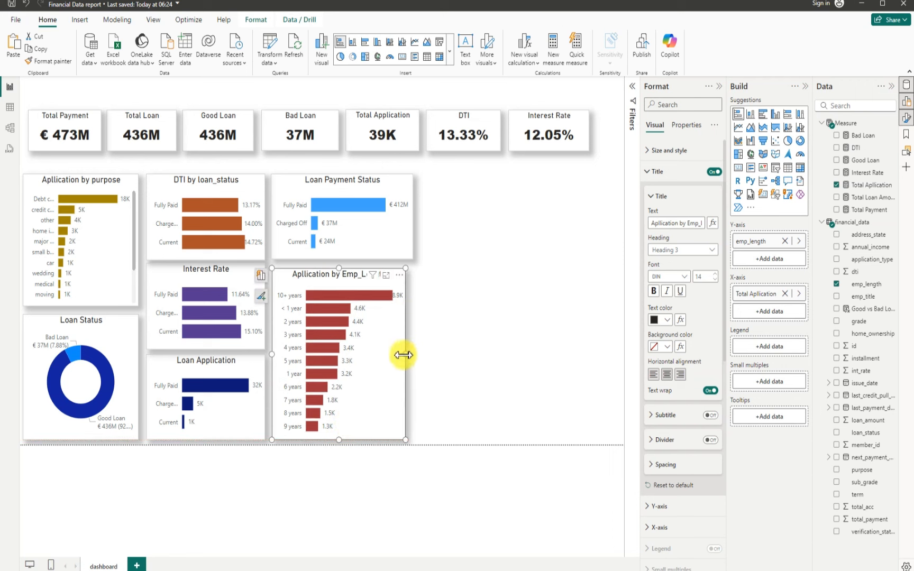
drag(405, 353, 410, 355)
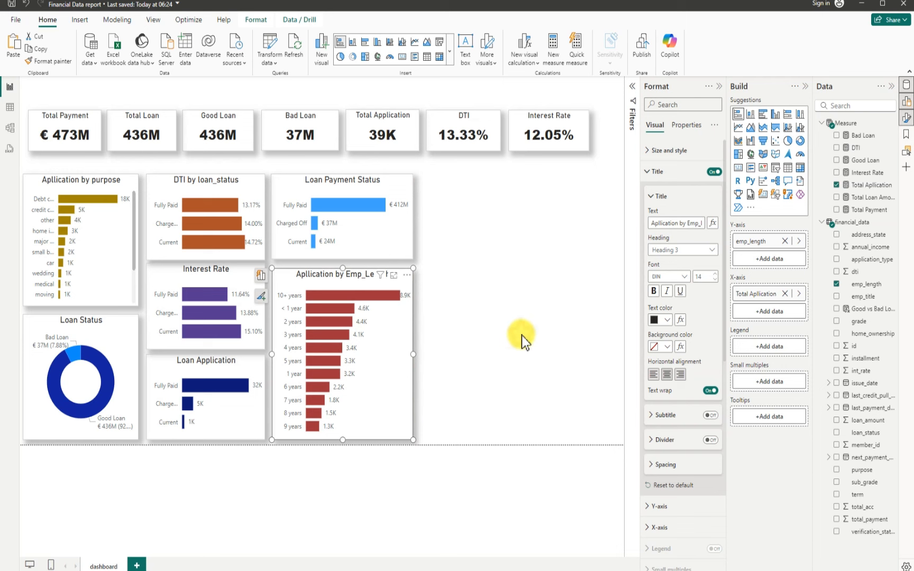
click(522, 334)
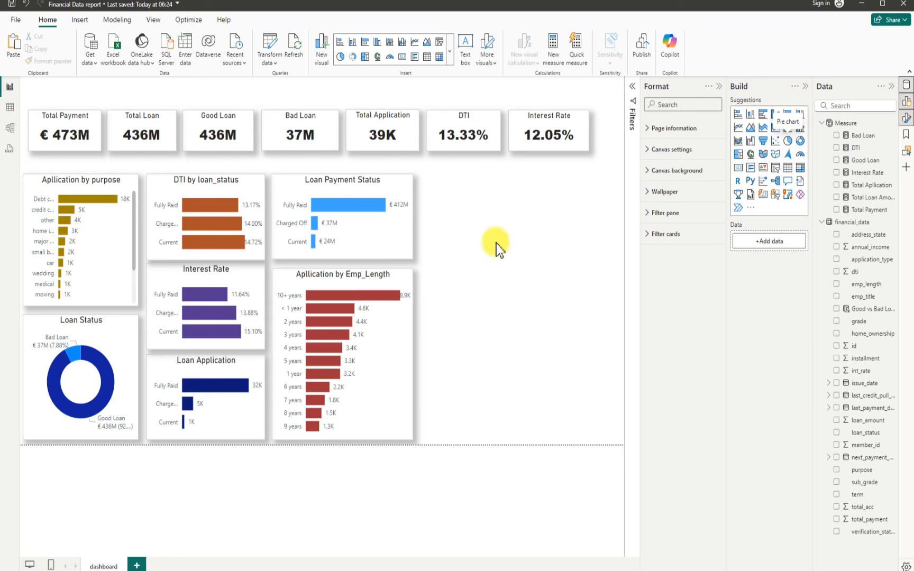
- Widen the empty pie chart to about 405 and place it beside the Loan Payment Status chart with their upper edges level
drag(485, 211, 595, 206)
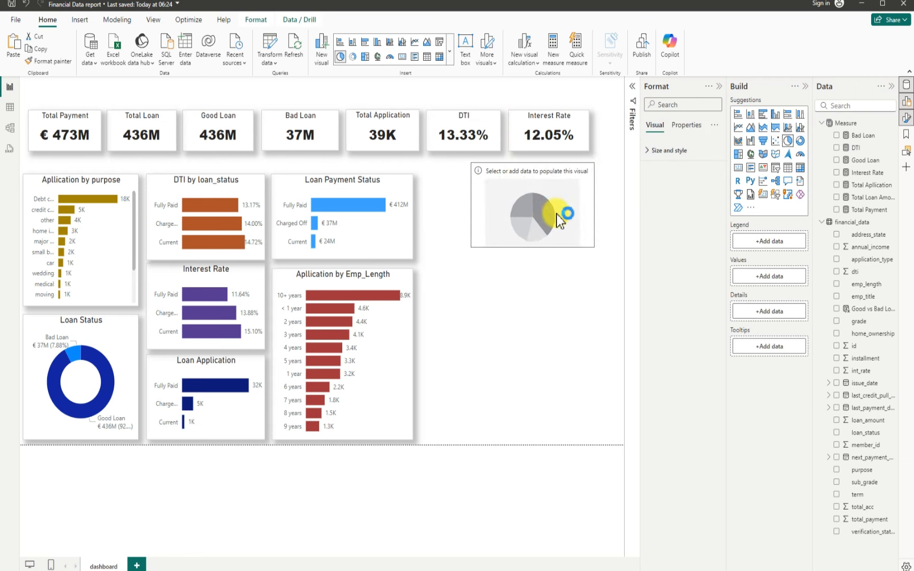
drag(469, 207, 424, 212)
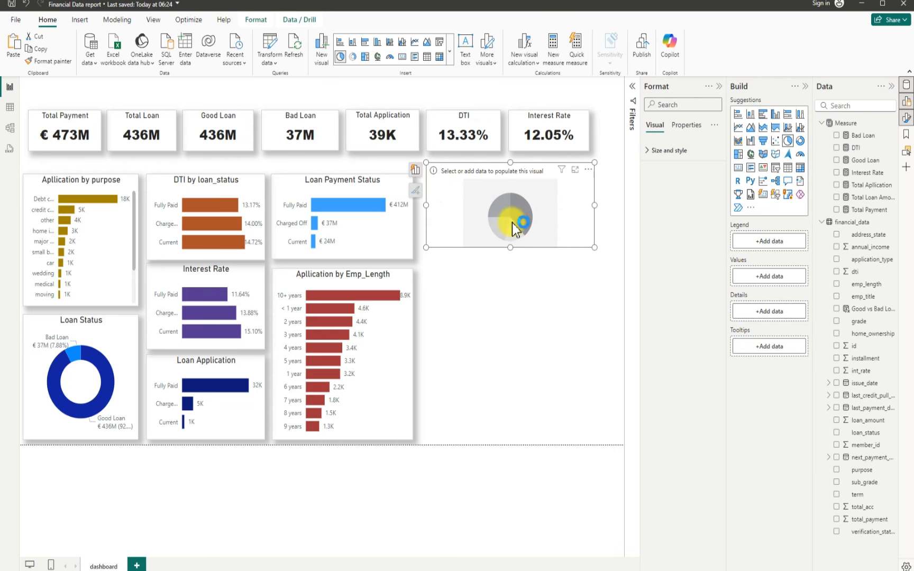
drag(512, 223, 508, 233)
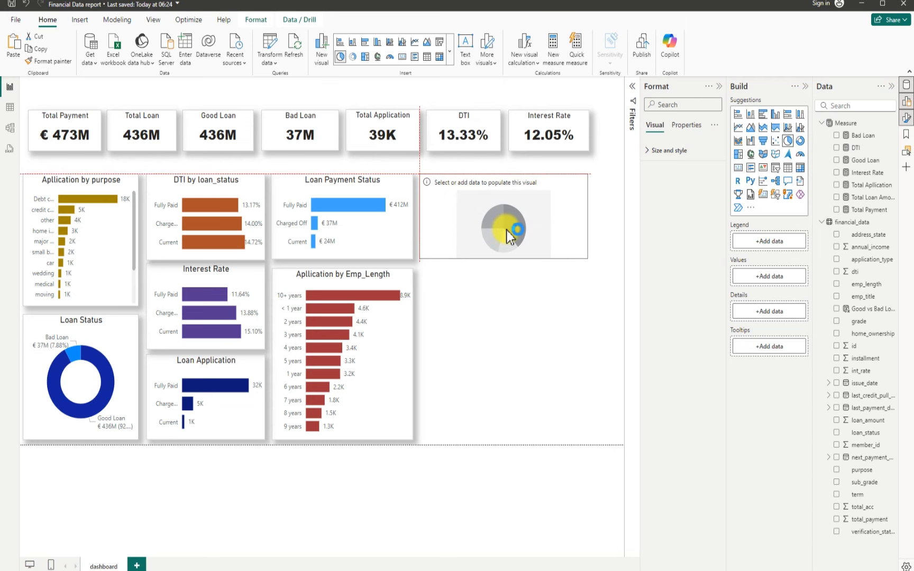
drag(583, 216, 609, 217)
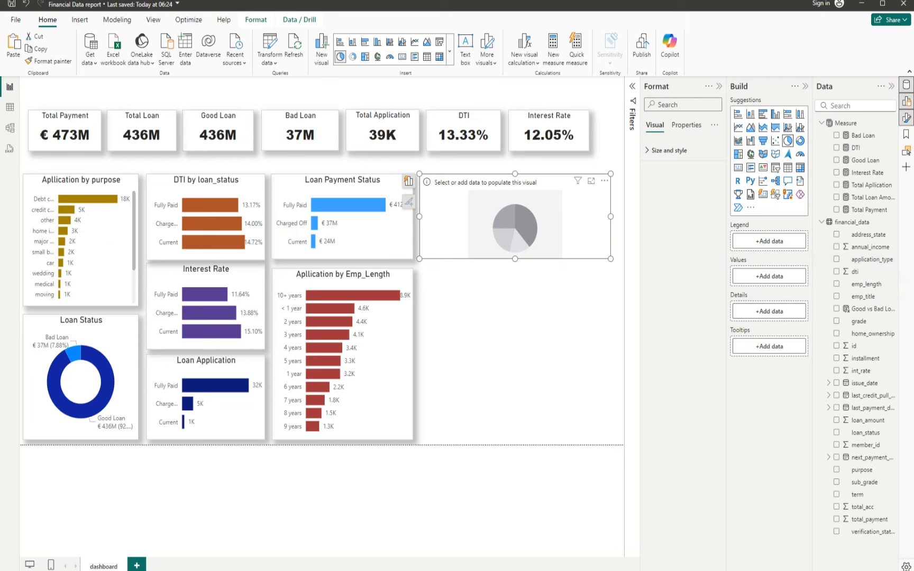
- Fill the pie chart with Total Apllication as values and term as legend, and stretch its height to about 174
click(837, 185)
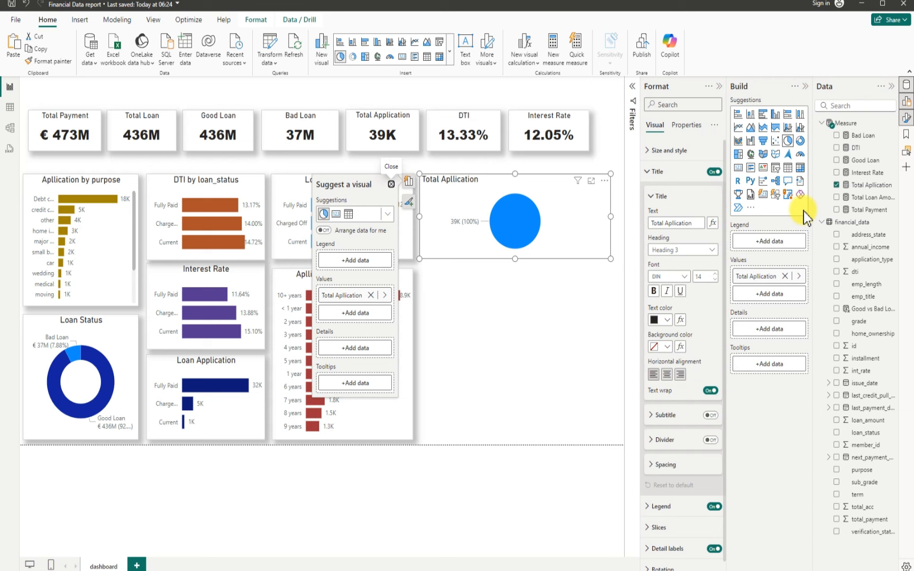
click(837, 496)
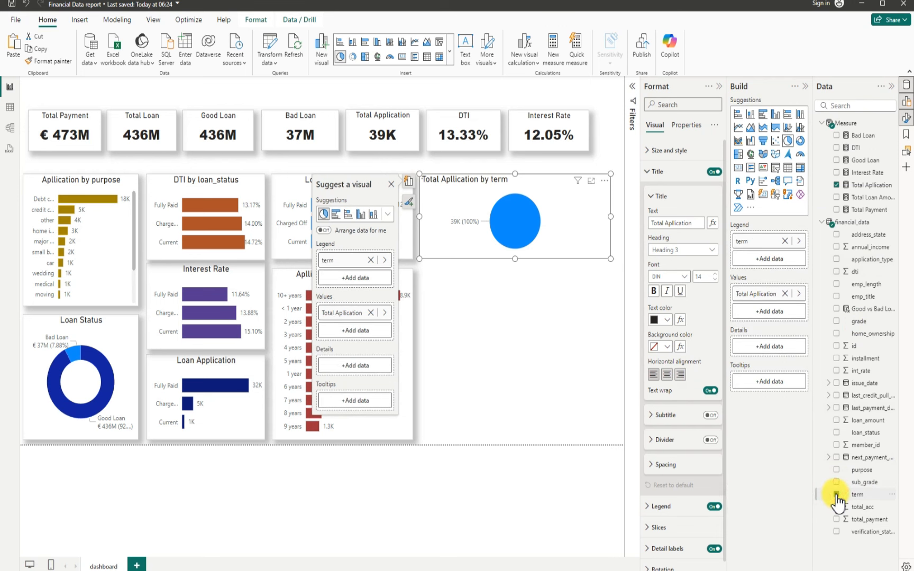
drag(505, 256, 517, 264)
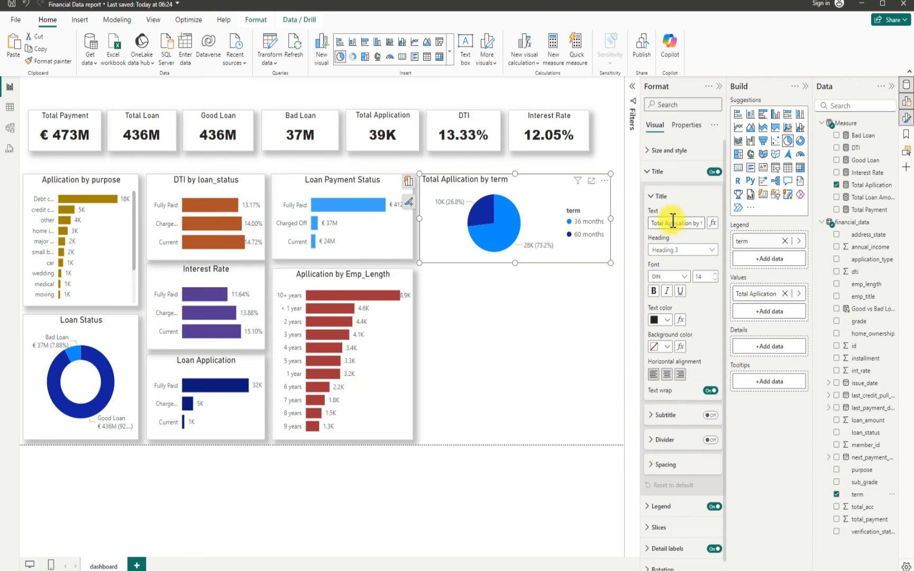
- Change the pie chart's title to "Duration of Loan Term"
drag(649, 219, 690, 222)
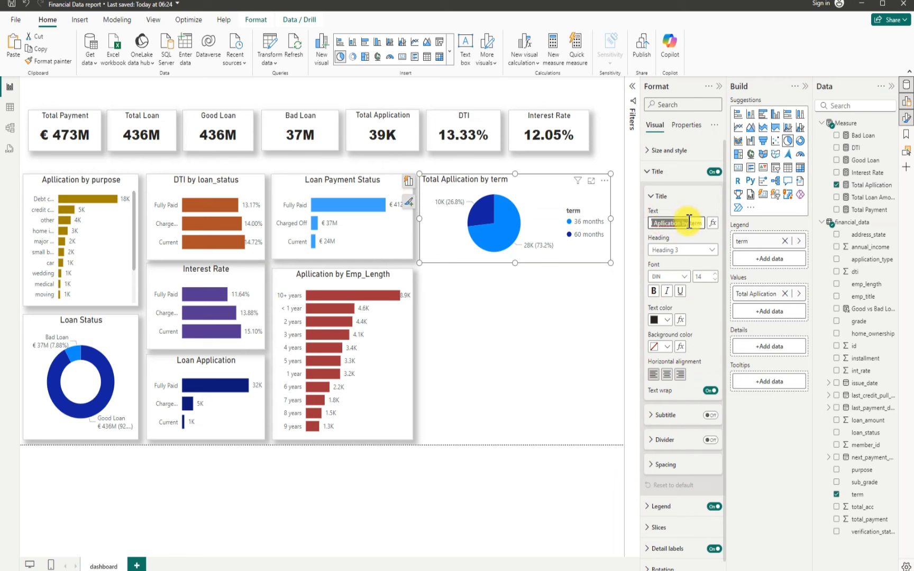
key(BackSpace)
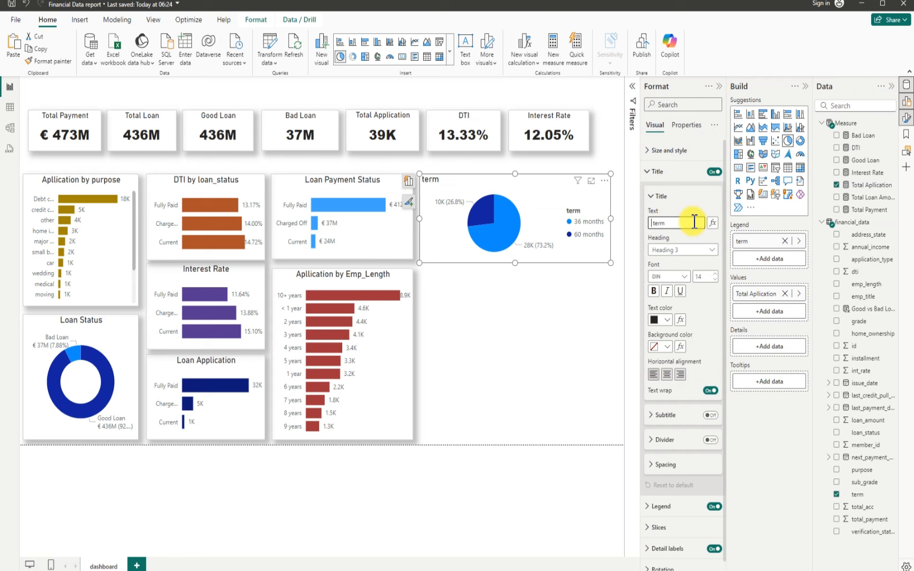
text(Duration of)
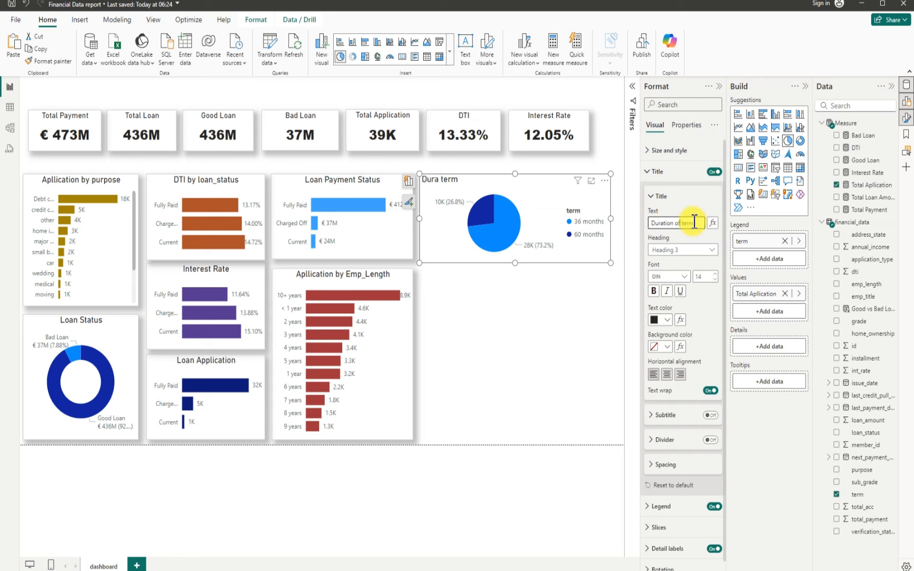
text( Loan)
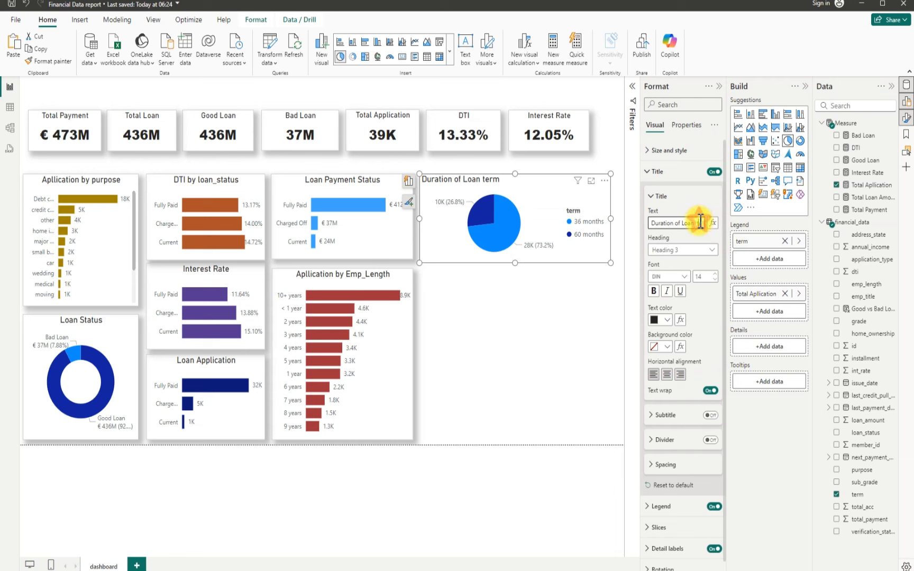
key(BackSpace)
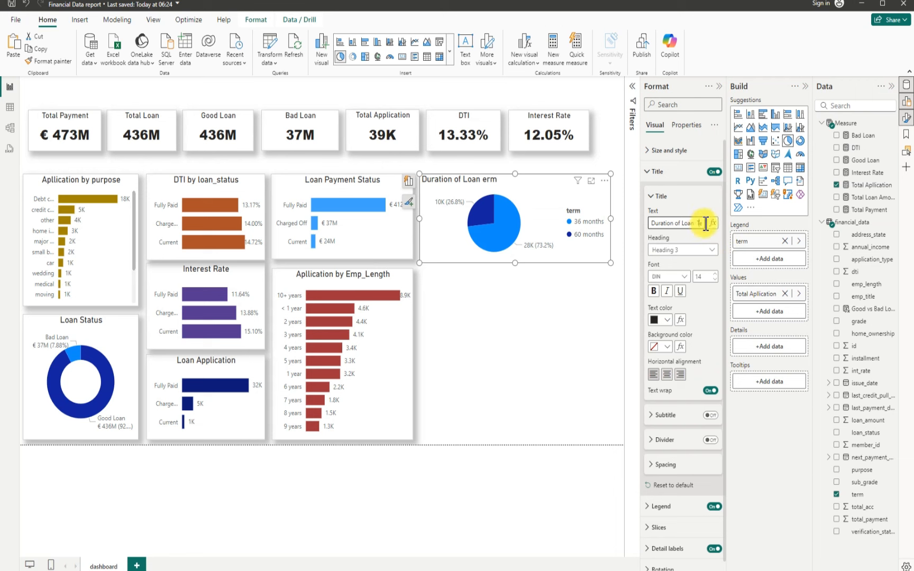
text(T)
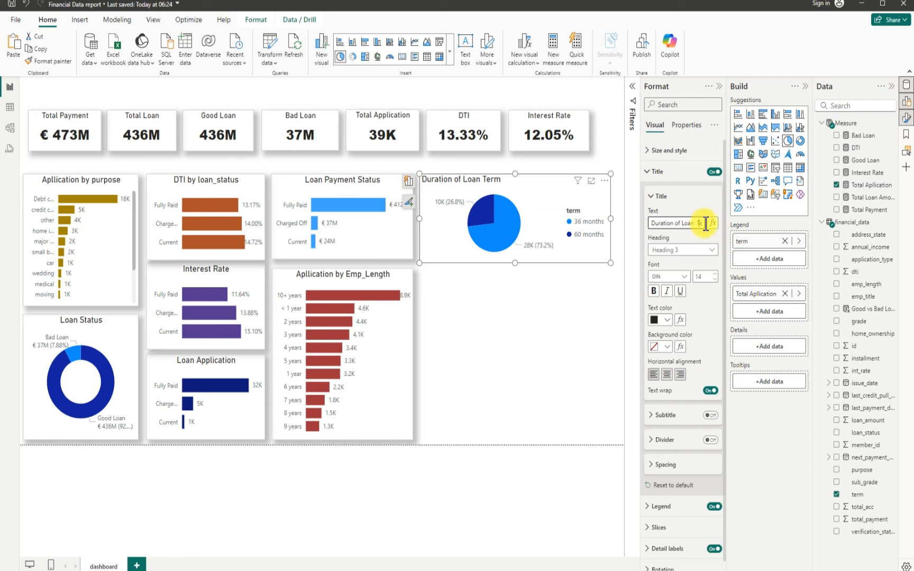
- Center the pie chart's title and turn off its legend
click(667, 374)
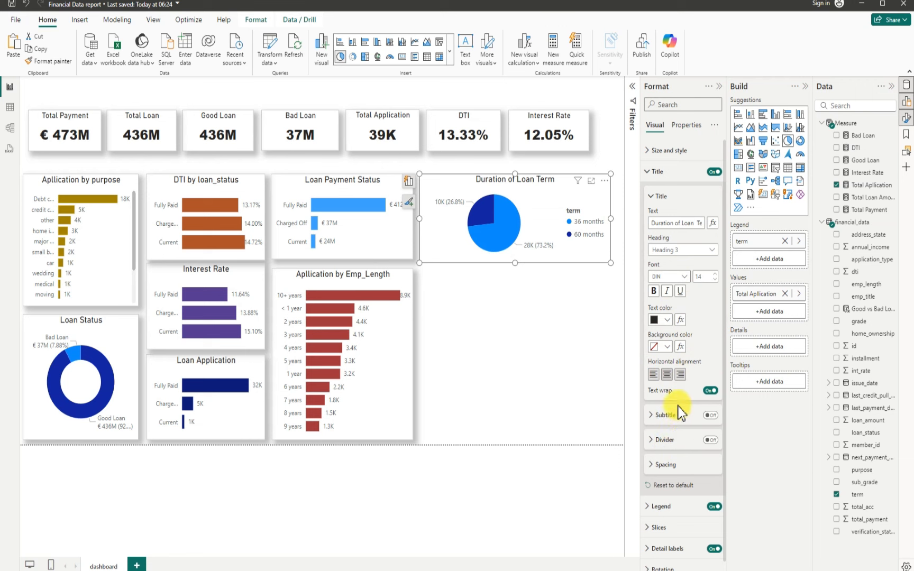
scroll(682, 407, down, 1)
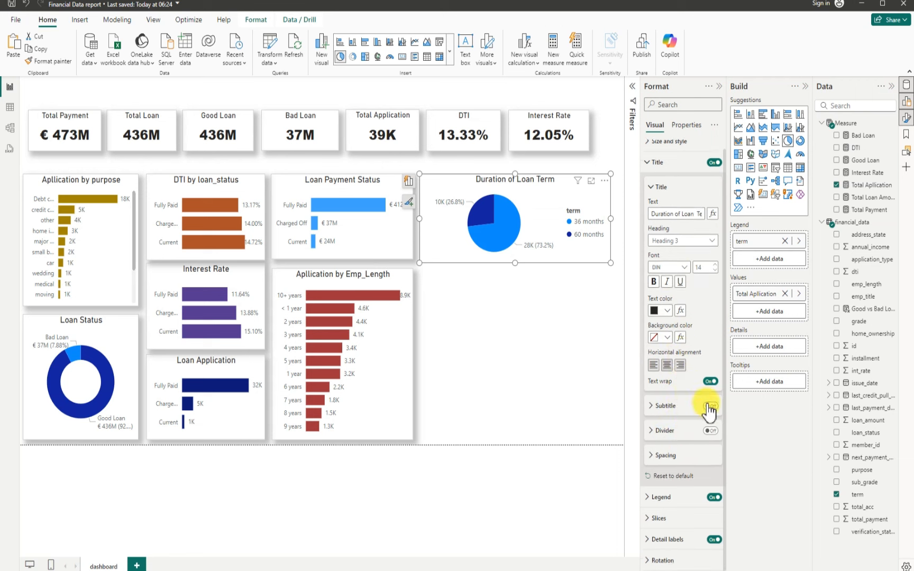
click(714, 497)
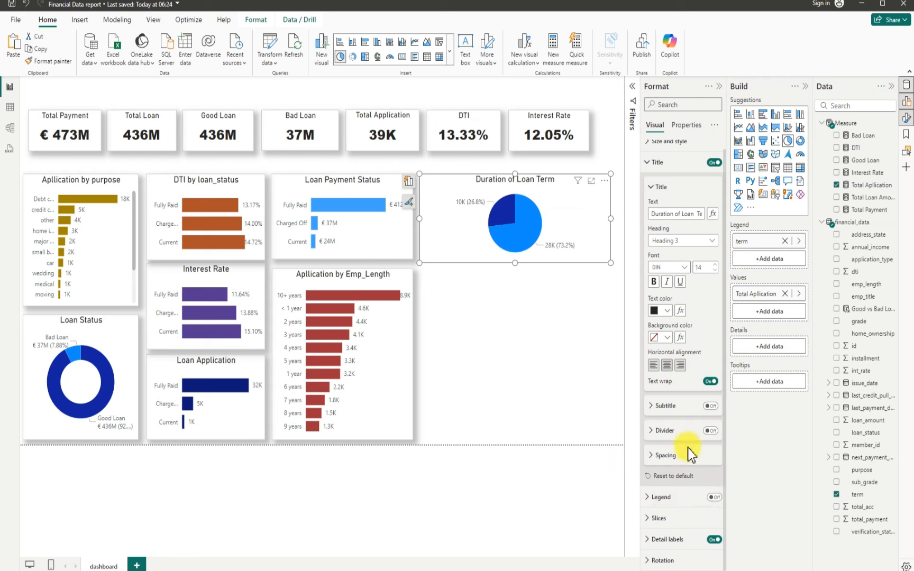
- Examine the pie chart's detail label options, including position, label contents, font and decimal places
click(649, 540)
scroll(691, 536, down, 3)
scroll(693, 540, down, 1)
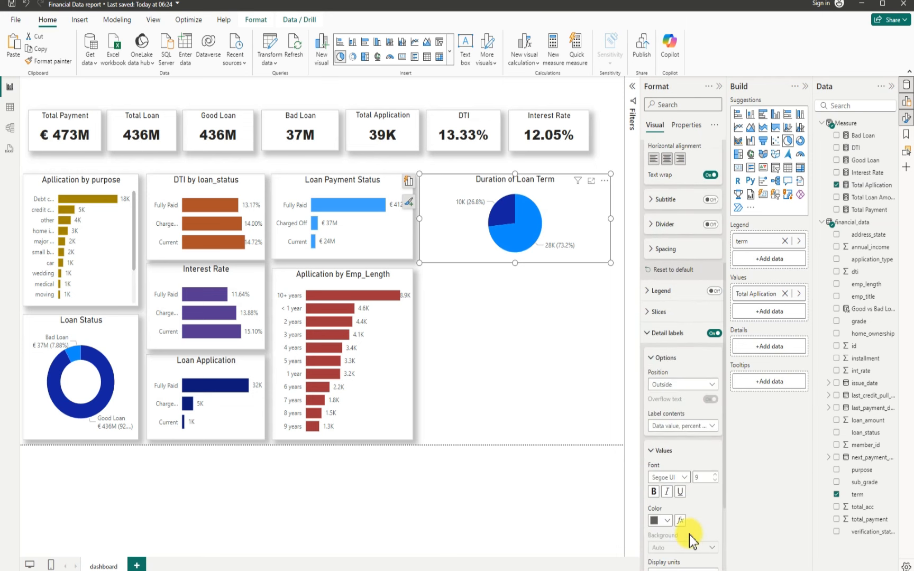
scroll(691, 540, down, 2)
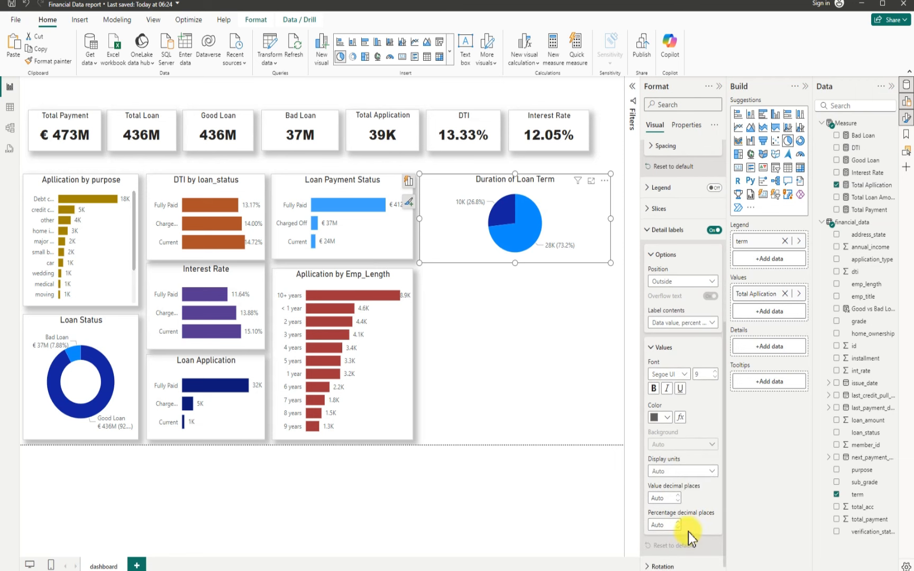
scroll(698, 497, down, 1)
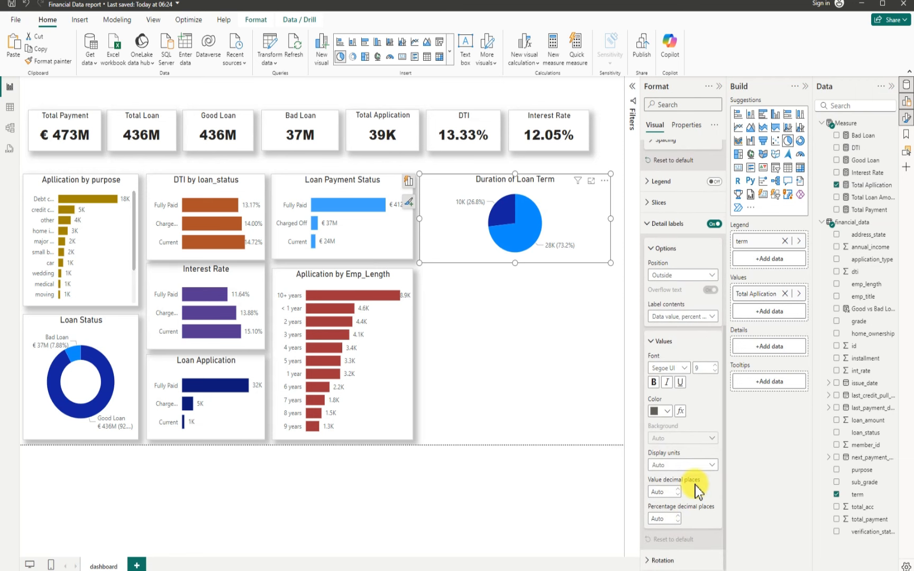
scroll(696, 491, up, 5)
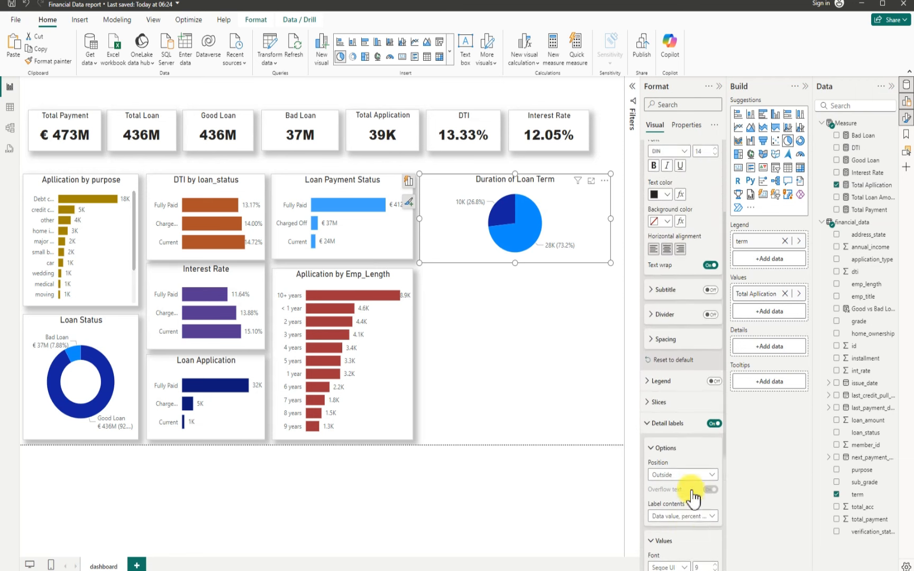
scroll(693, 494, up, 1)
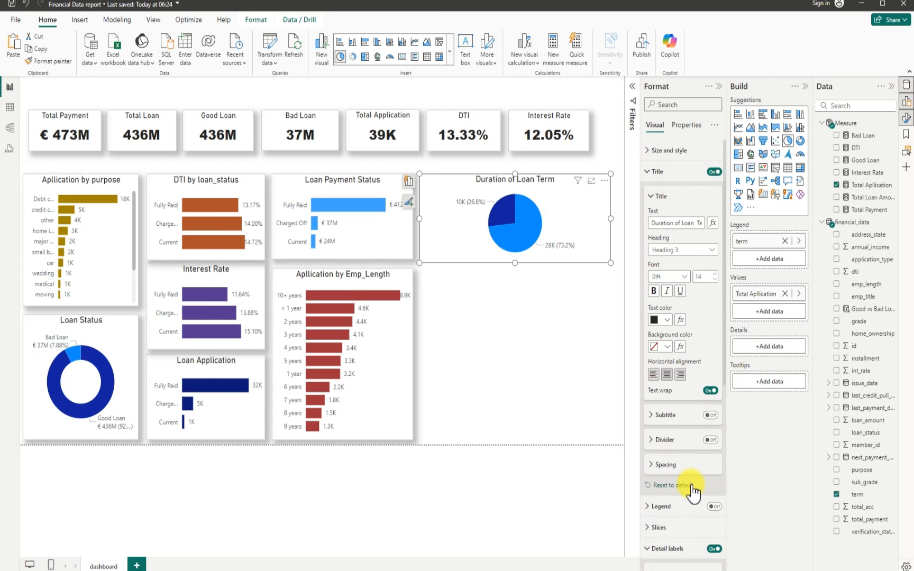
scroll(693, 492, down, 3)
scroll(693, 491, up, 3)
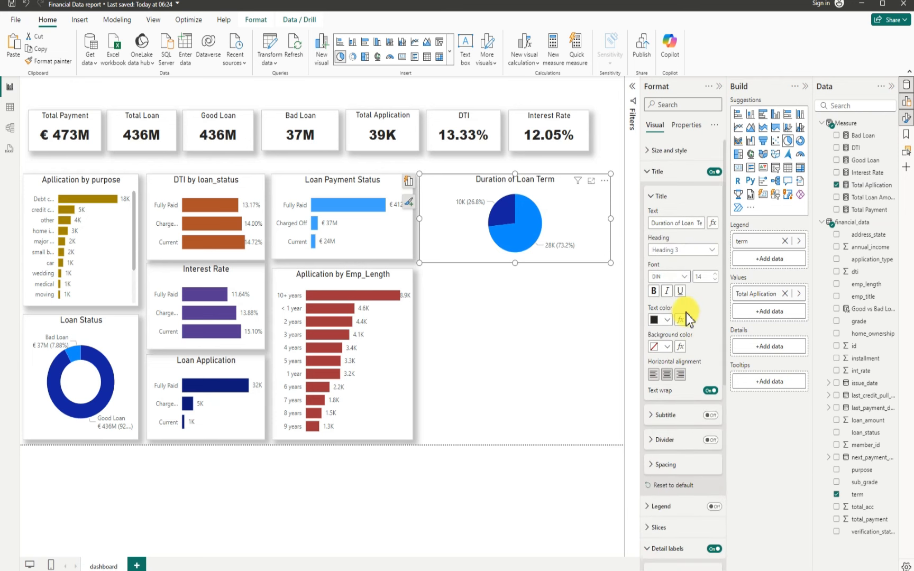
- Turn off the pie chart's background and give it a light gray visual border
click(649, 152)
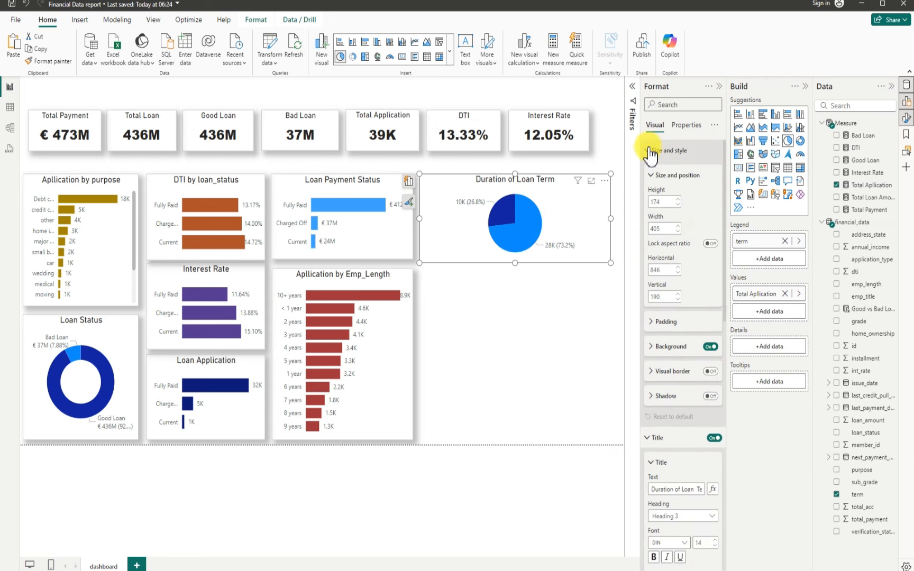
click(710, 347)
click(710, 371)
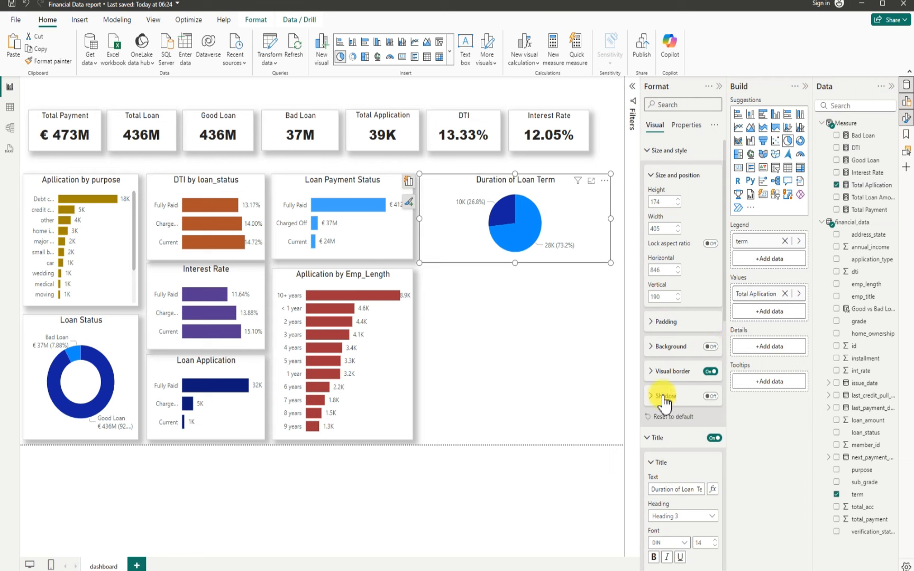
click(652, 371)
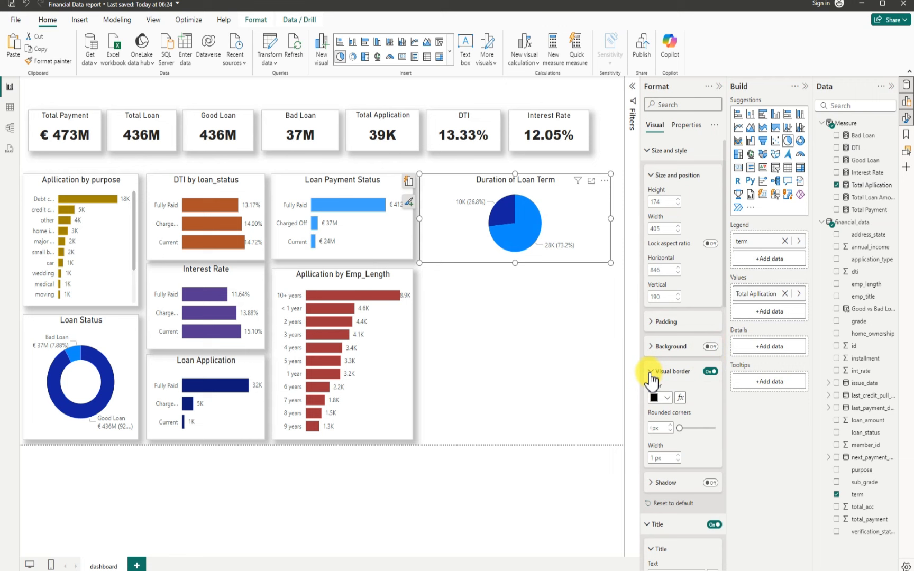
click(665, 398)
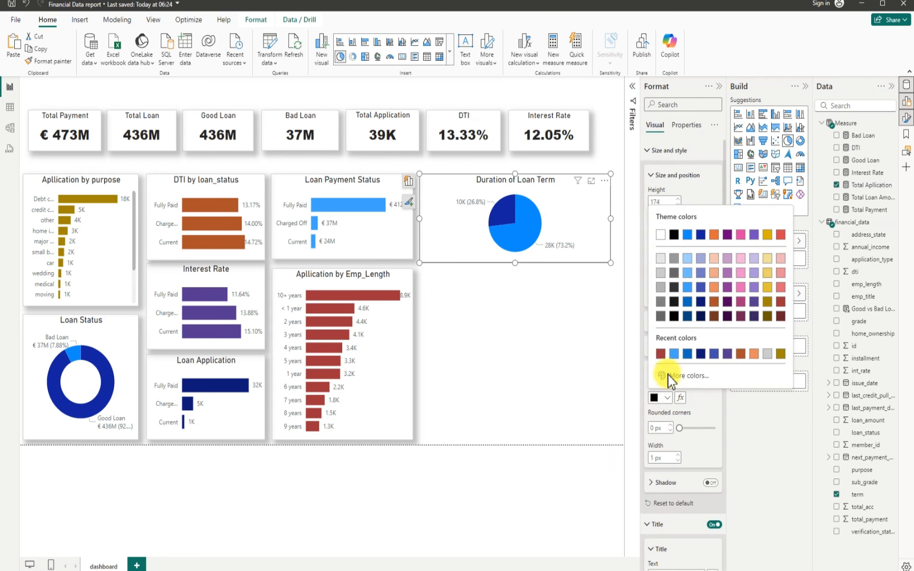
click(661, 273)
- Turn on the pie chart's shadow and set the shadow position to Custom
click(707, 482)
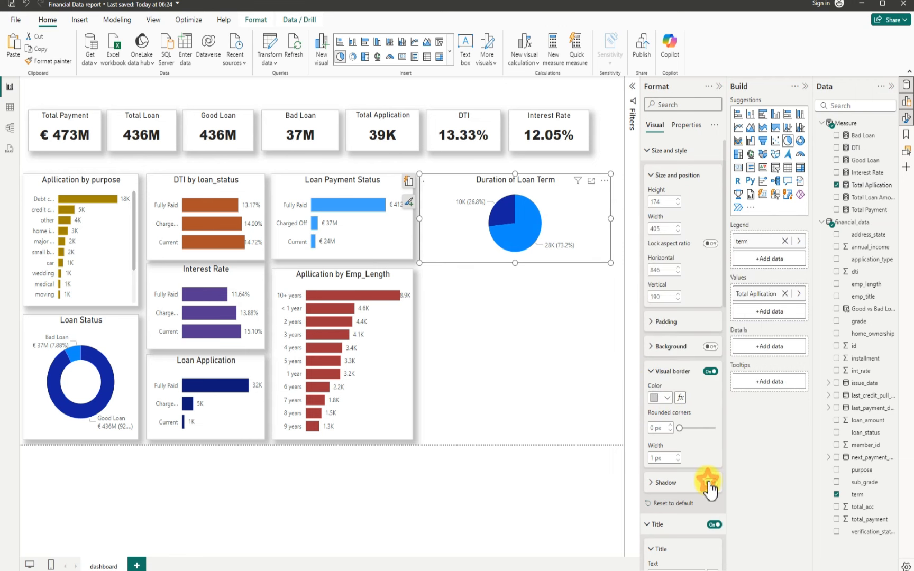
click(654, 482)
scroll(662, 476, down, 3)
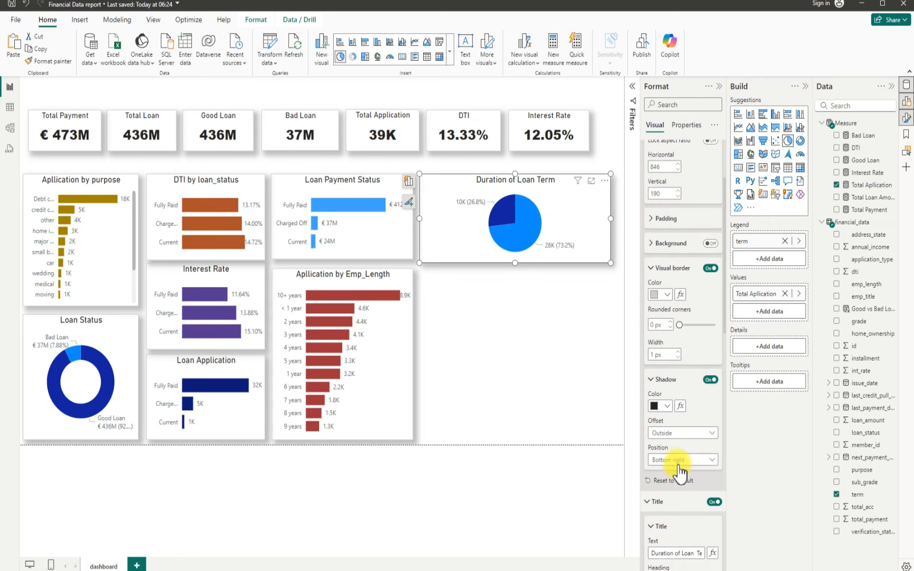
click(679, 460)
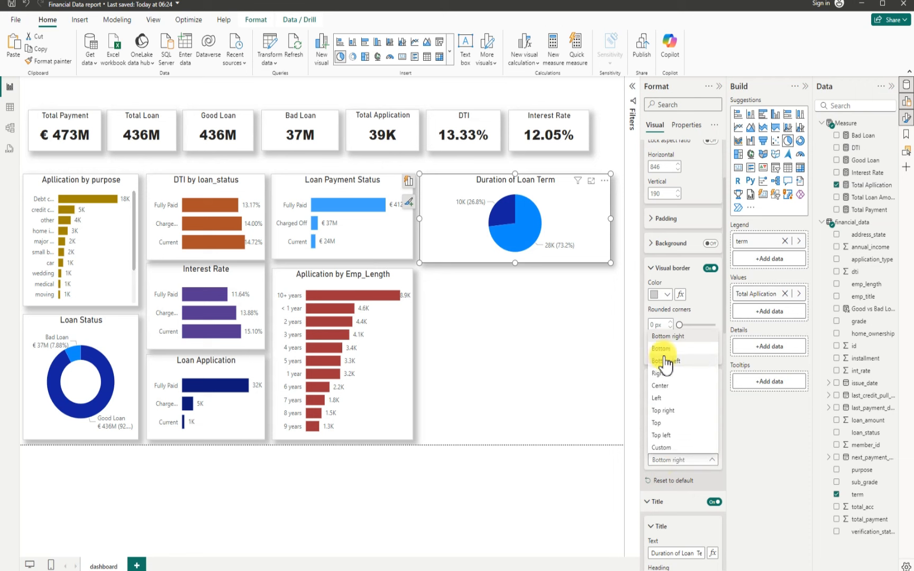
click(633, 433)
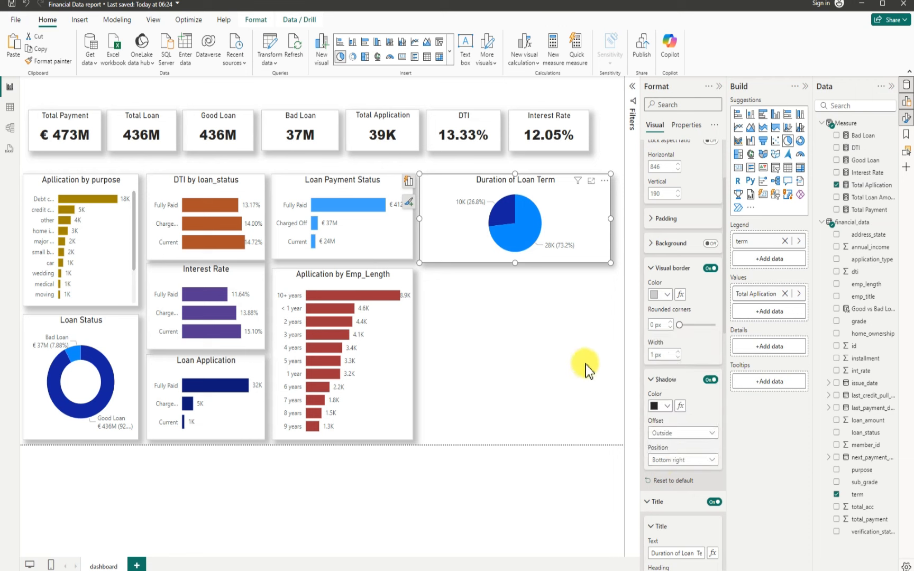
- Set the pie chart's detail label contents to All detail labels after trying Category, percent of total
scroll(678, 448, down, 8)
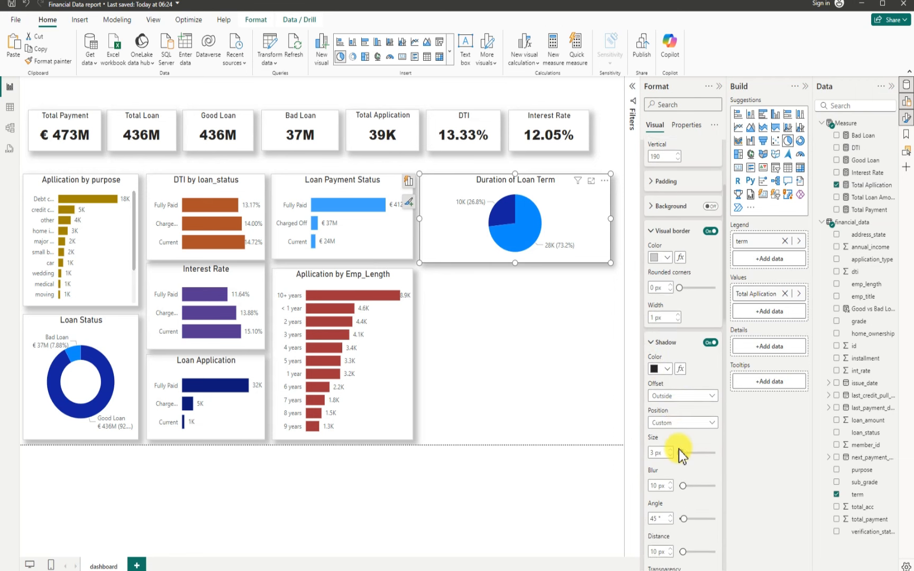
scroll(680, 454, down, 6)
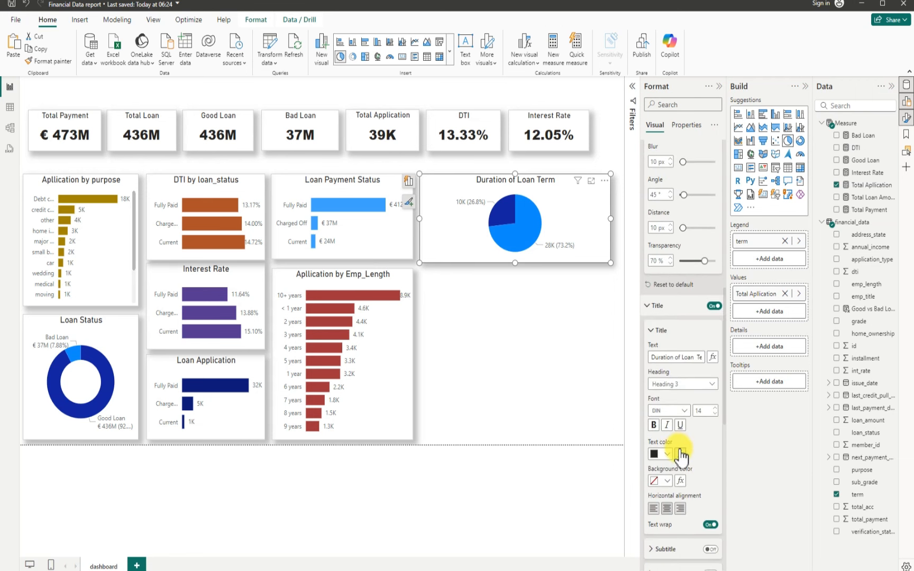
scroll(680, 454, down, 2)
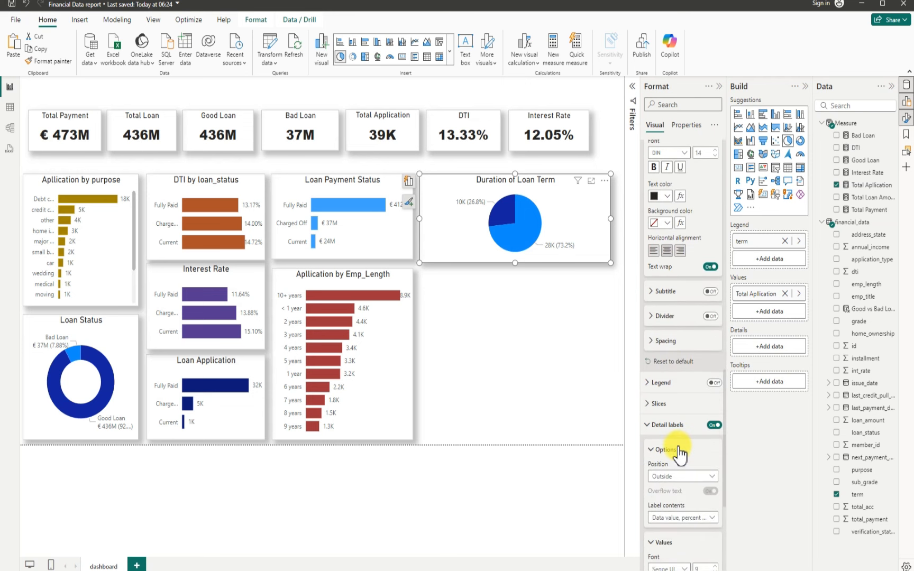
scroll(681, 455, down, 1)
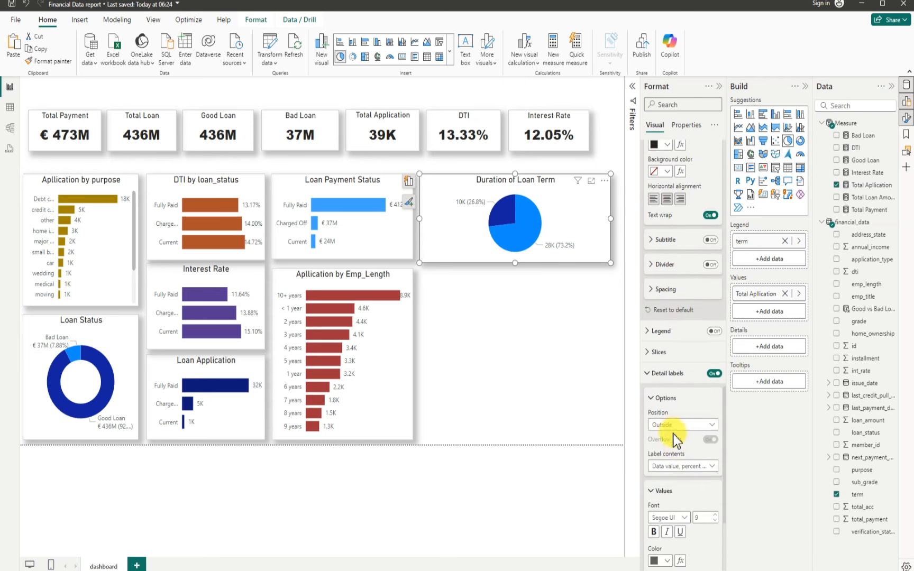
scroll(674, 437, down, 2)
scroll(676, 431, down, 1)
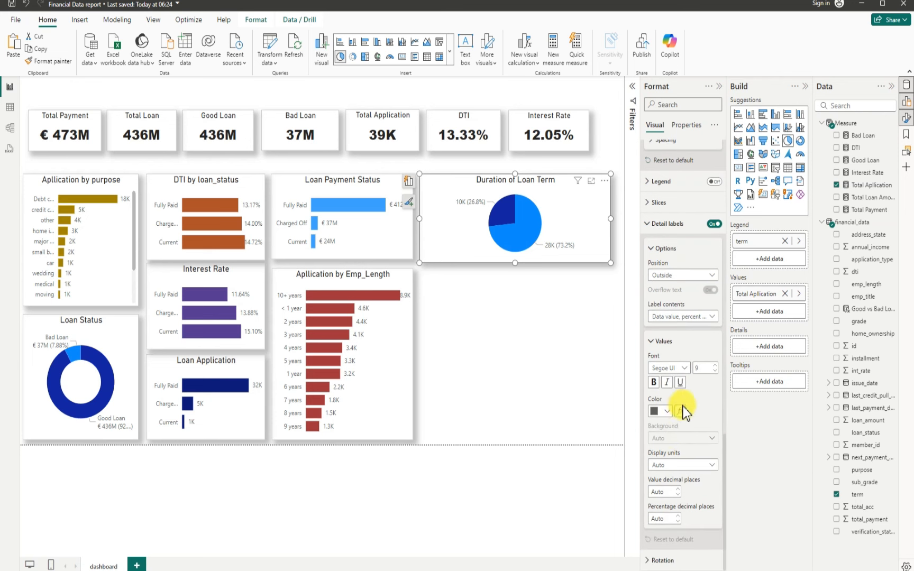
scroll(679, 470, up, 3)
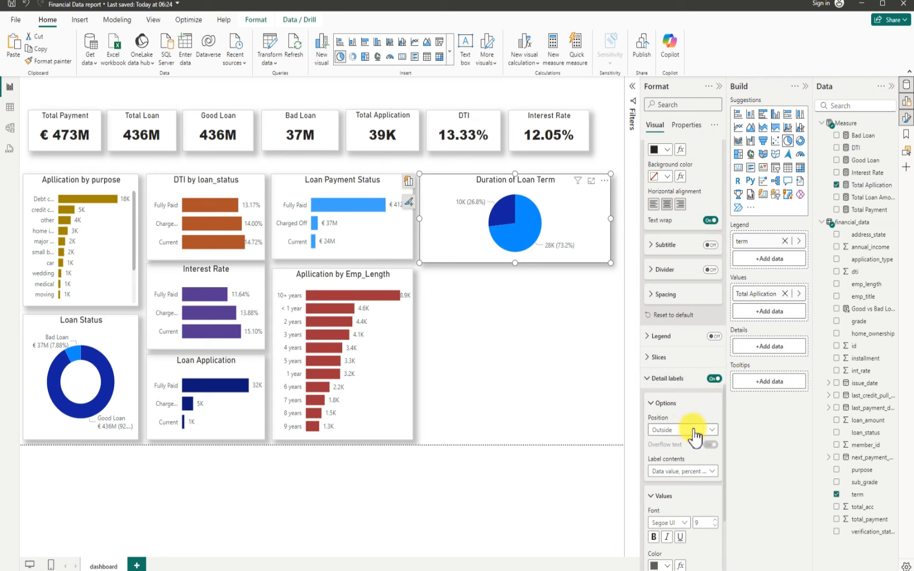
click(686, 471)
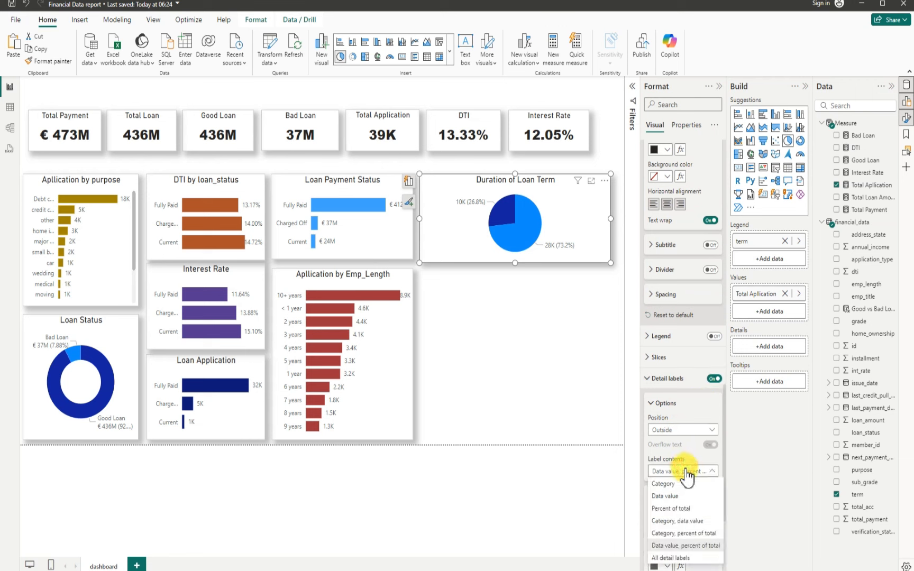
click(690, 533)
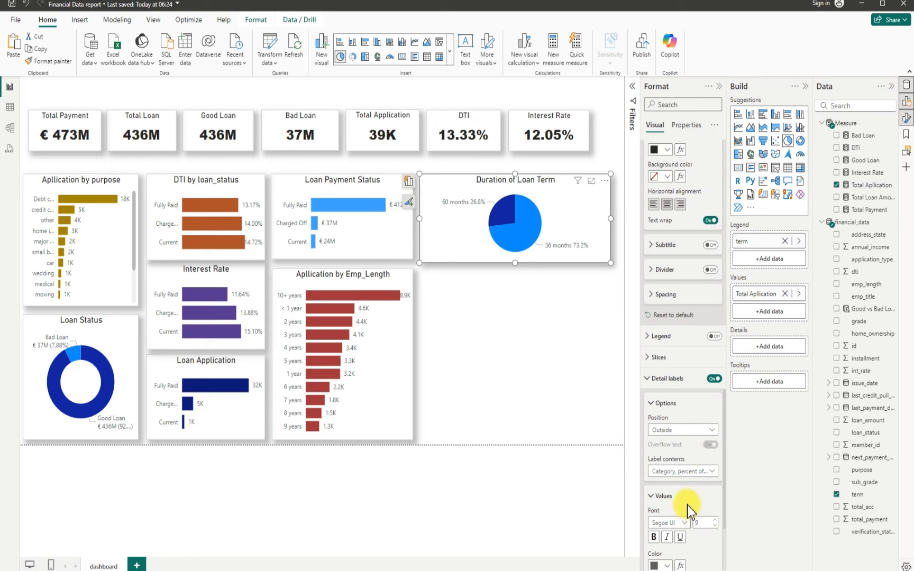
click(707, 471)
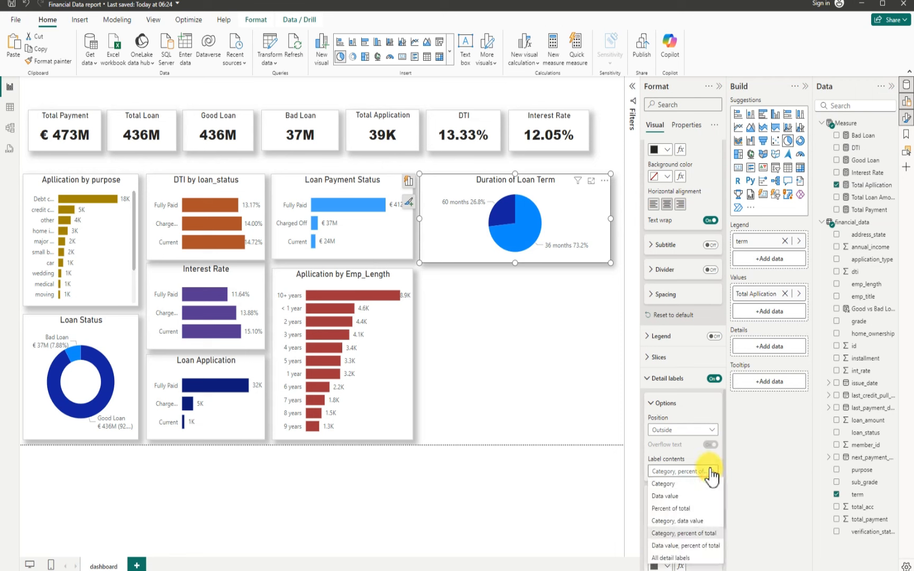
click(676, 557)
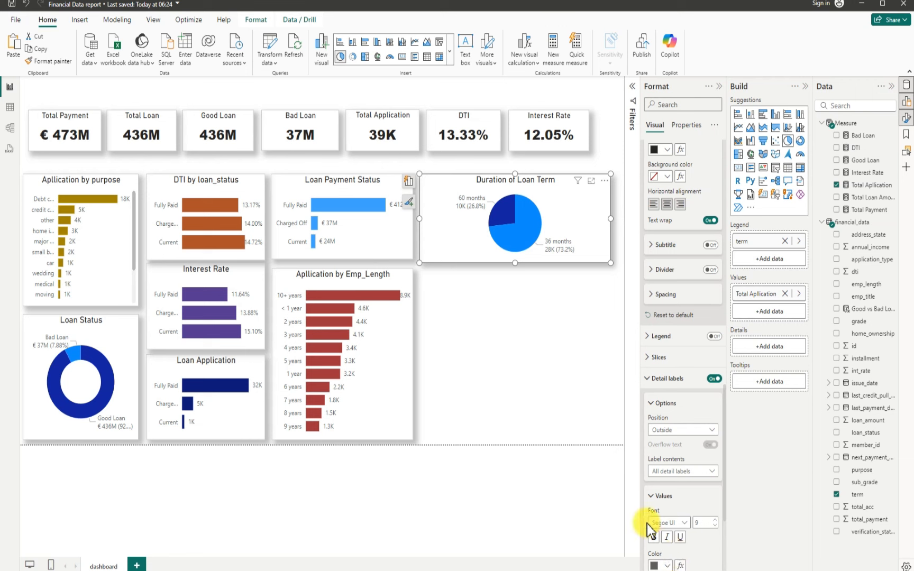
- Reduce the pie chart's height to about 167 to align its lower edge with the Loan Payment Status chart
click(510, 298)
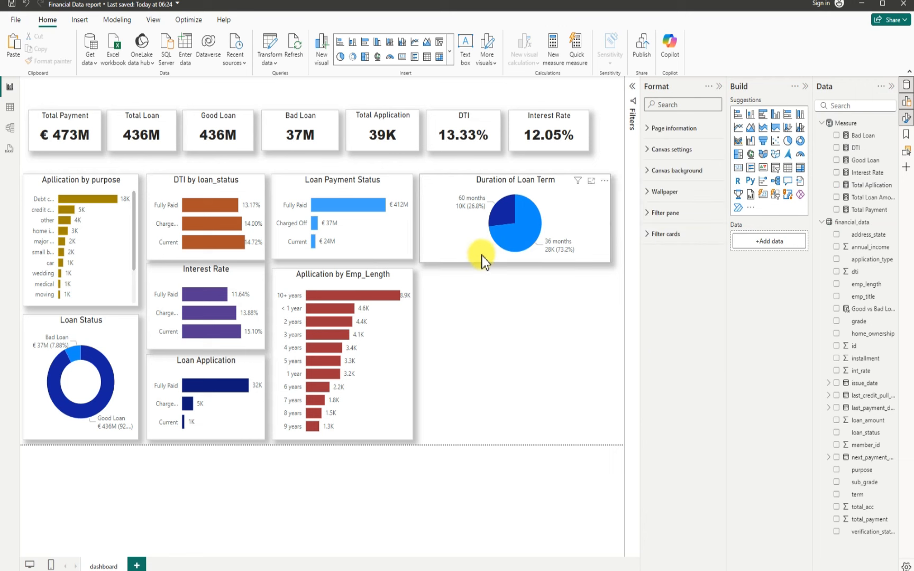
click(511, 261)
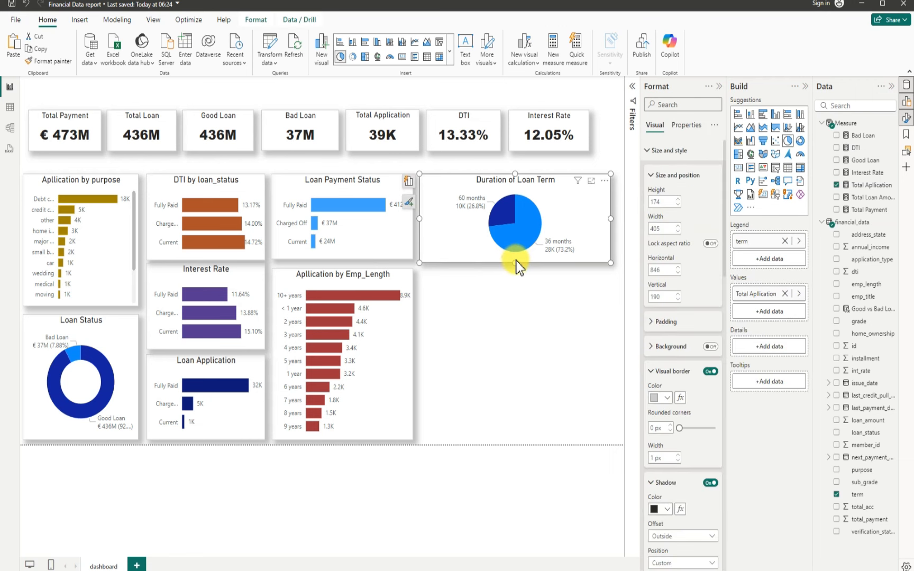
drag(516, 260, 516, 259)
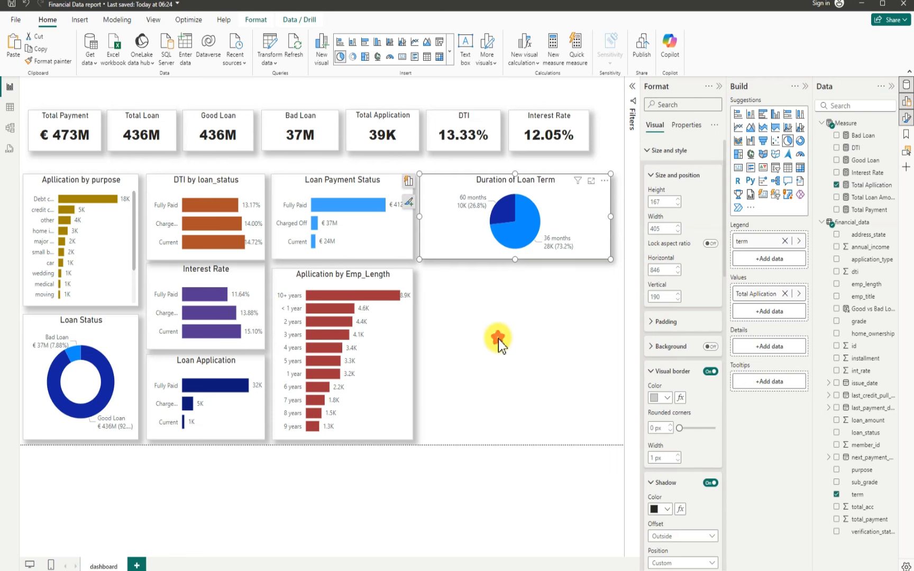
click(19, 379)
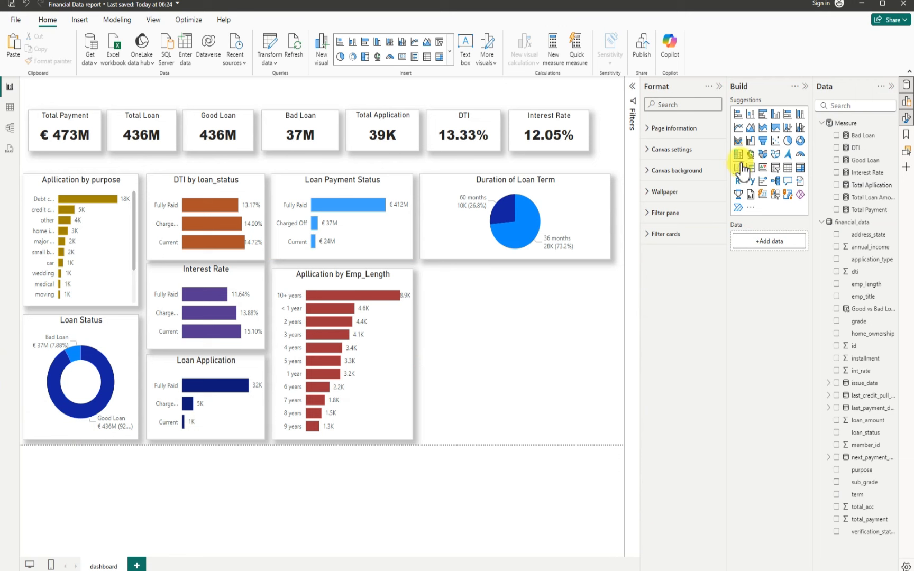
- Add a treemap below the pie chart, about 405 wide and 159 high, showing Total Apllication by home_ownership
drag(739, 159, 519, 295)
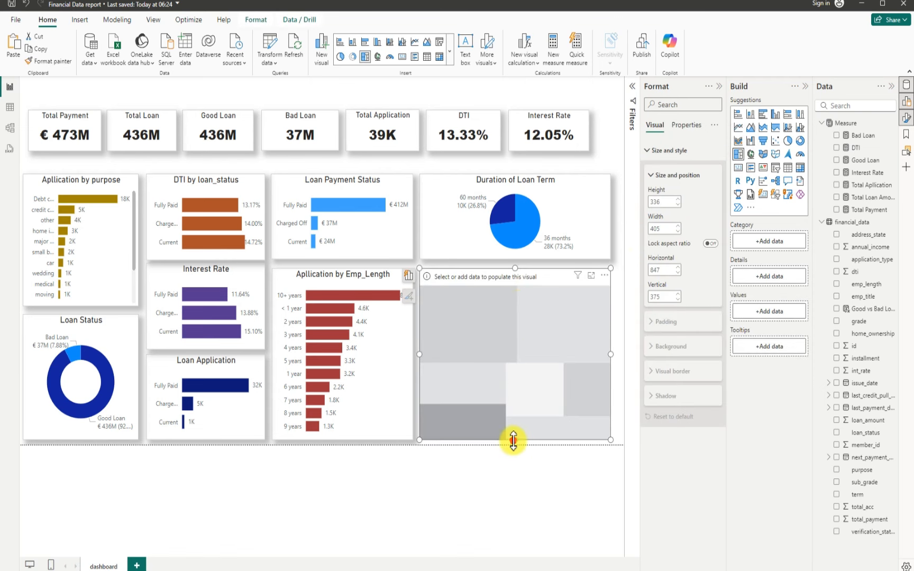
drag(513, 441, 512, 352)
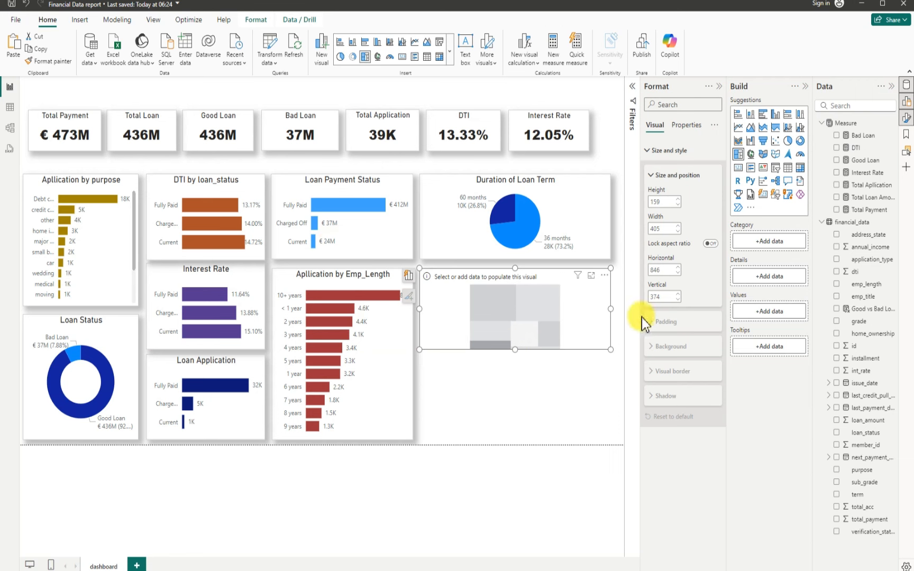
click(838, 185)
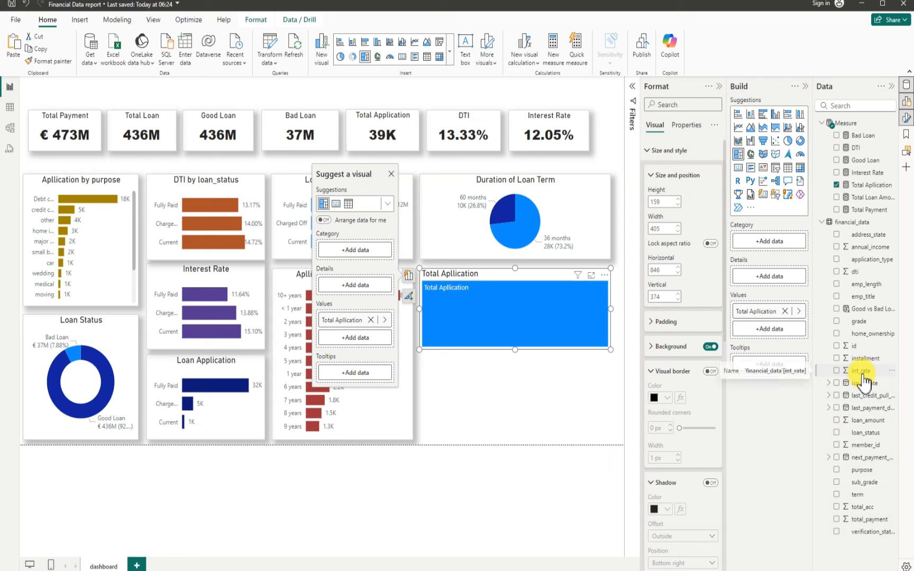
click(838, 334)
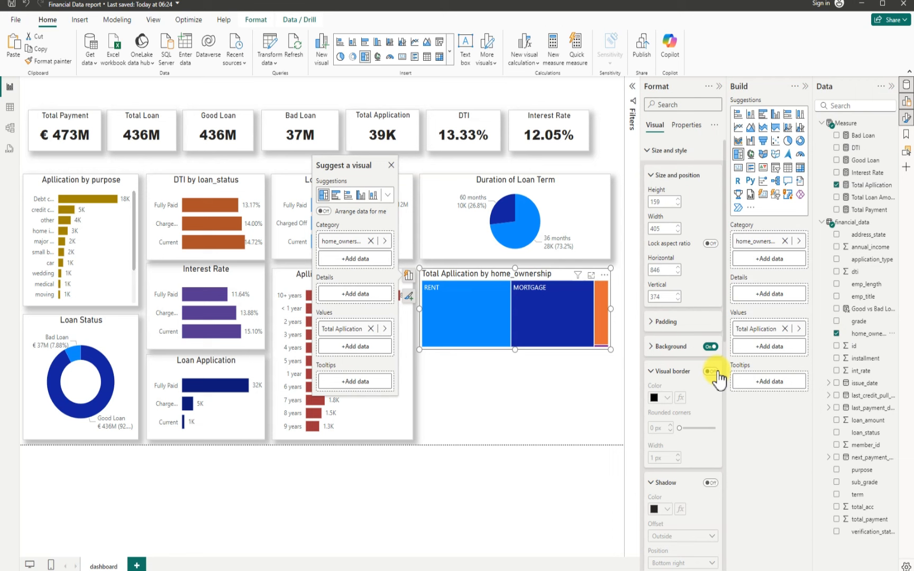
- Turn off the treemap's background and give it a light gray visual border
click(710, 346)
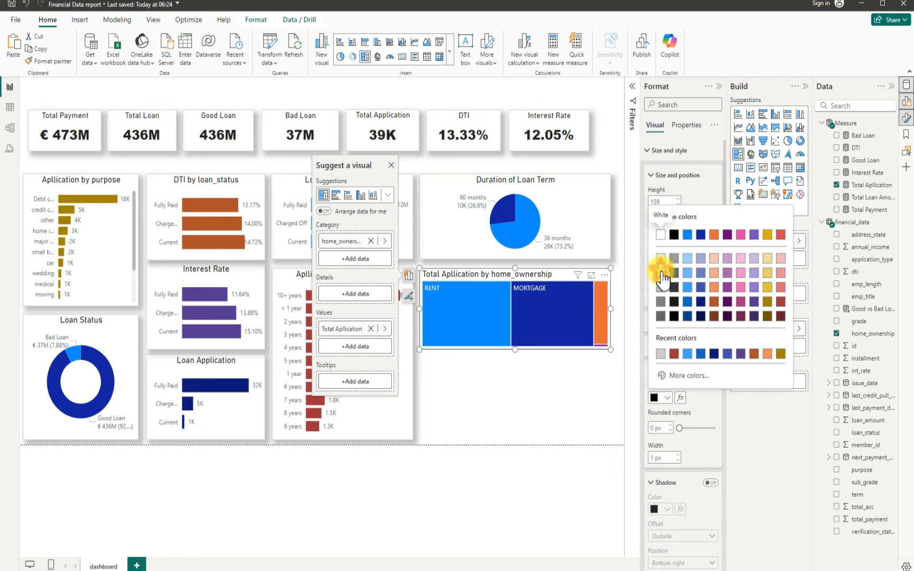
click(661, 275)
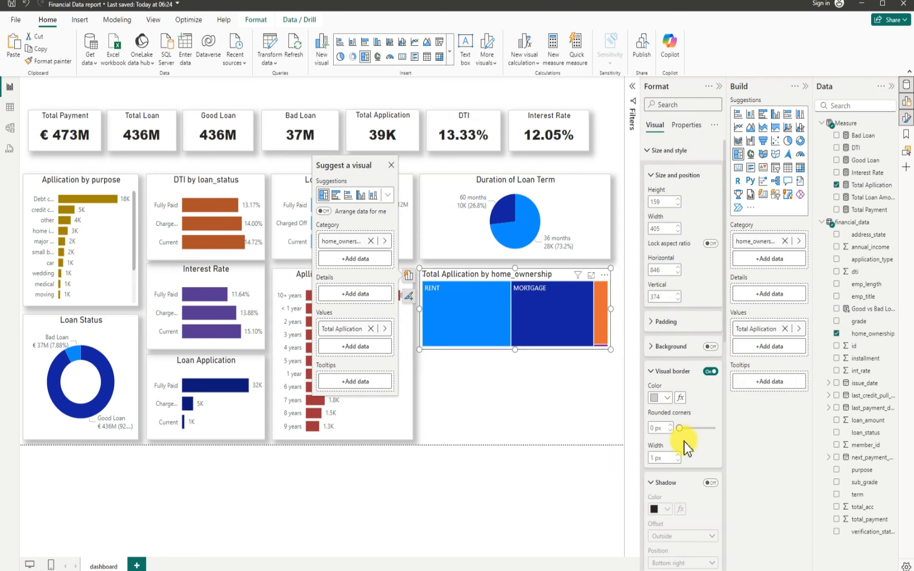
- Turn on the treemap's shadow and set the shadow position to Custom
scroll(685, 455, down, 4)
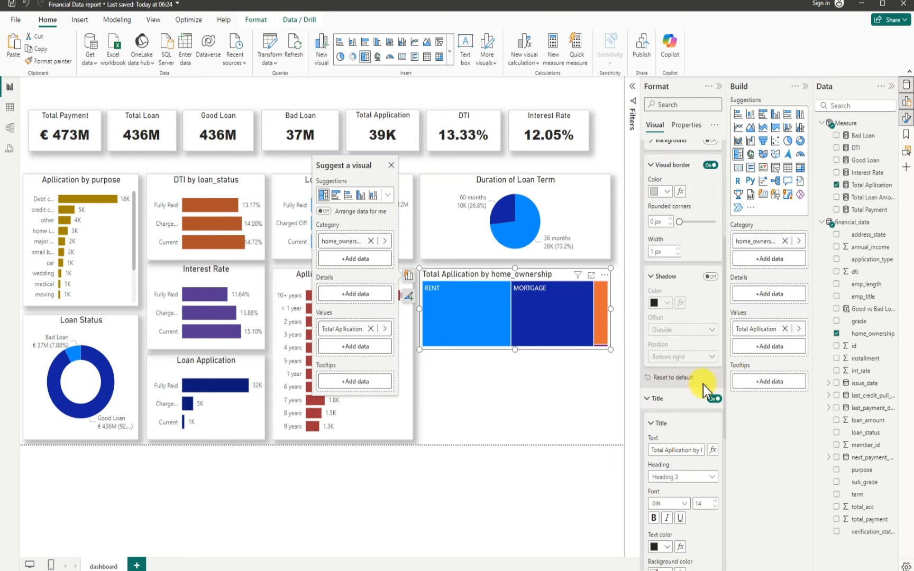
click(710, 277)
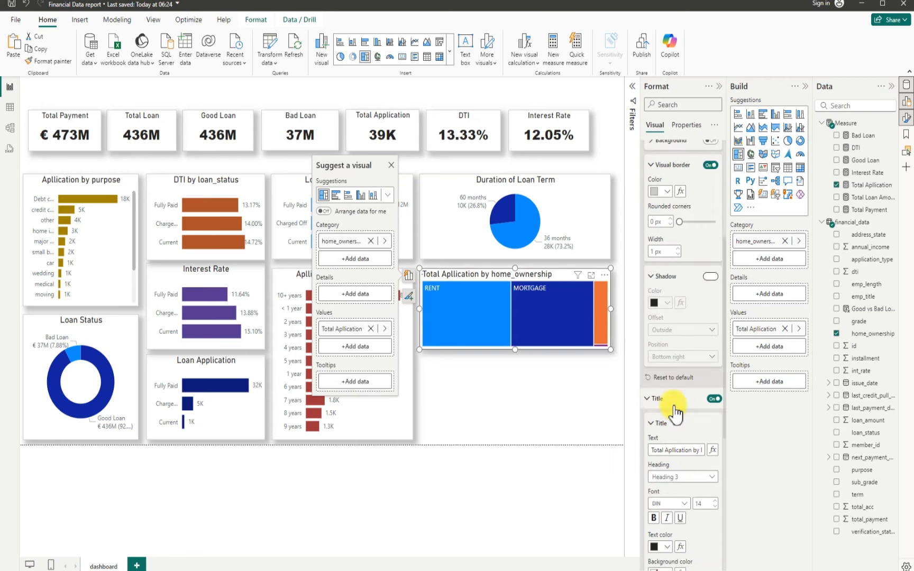
click(675, 356)
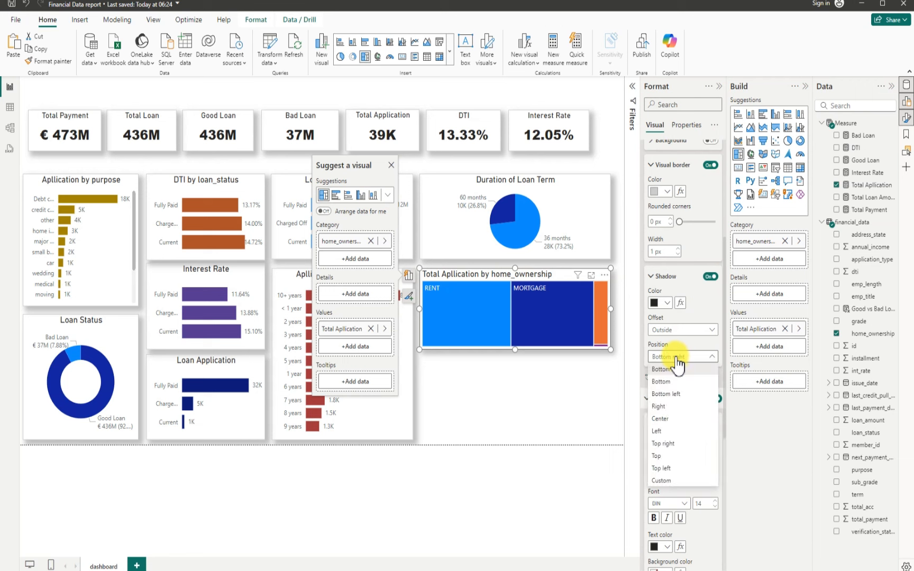
click(662, 478)
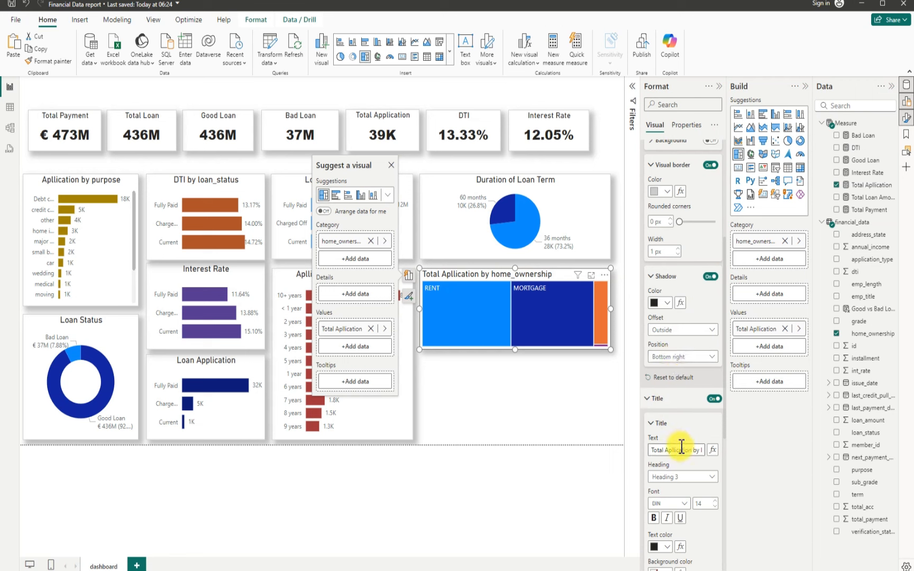
- Capitalize both words of "Home_Ownership" in the treemap's title
scroll(679, 441, down, 4)
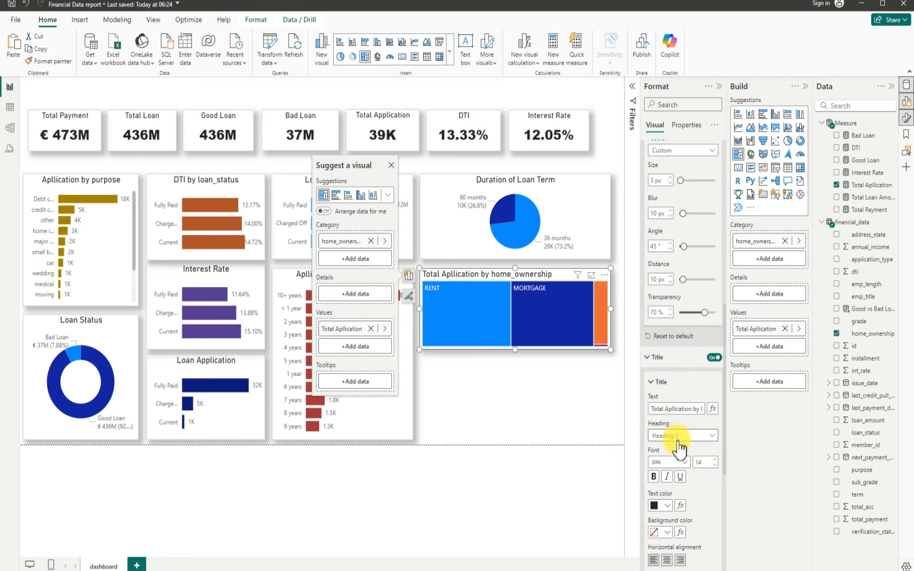
scroll(677, 445, down, 1)
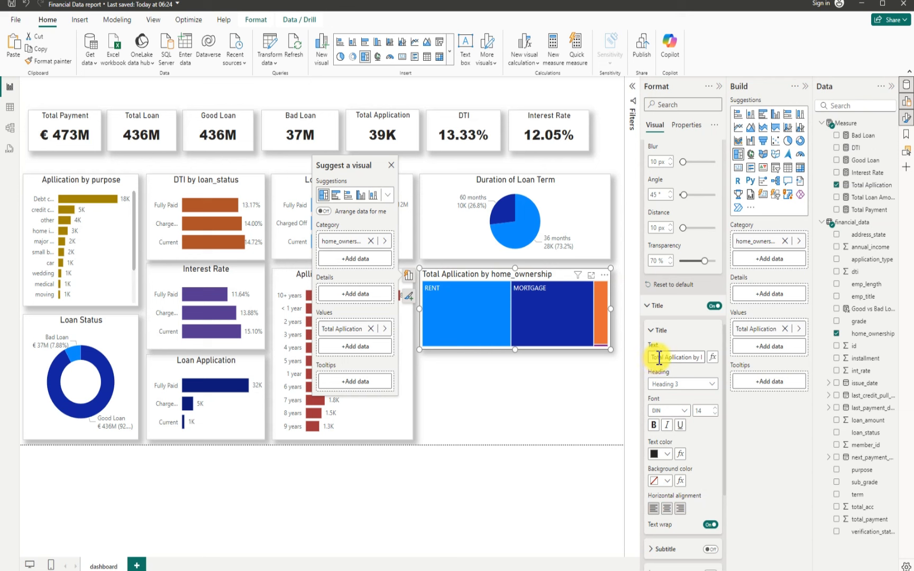
drag(655, 357, 714, 357)
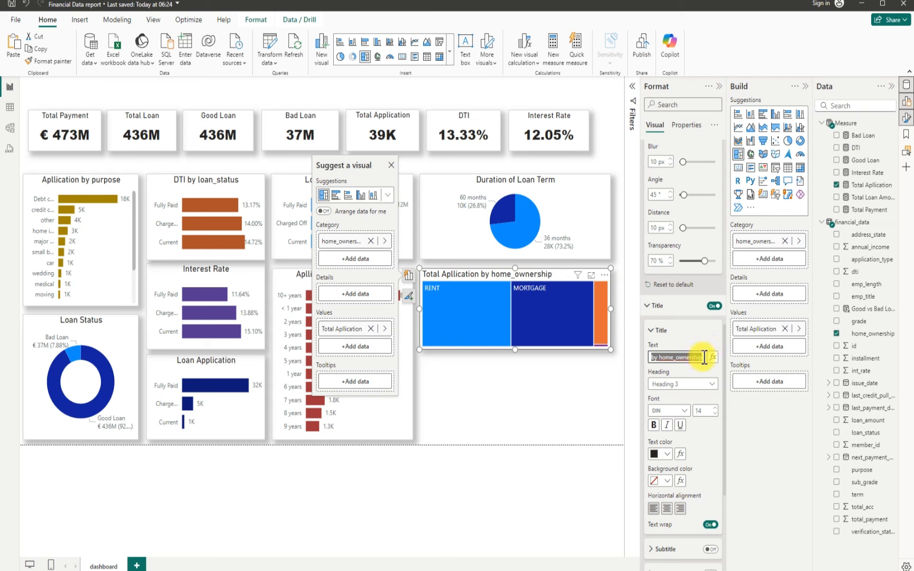
click(704, 358)
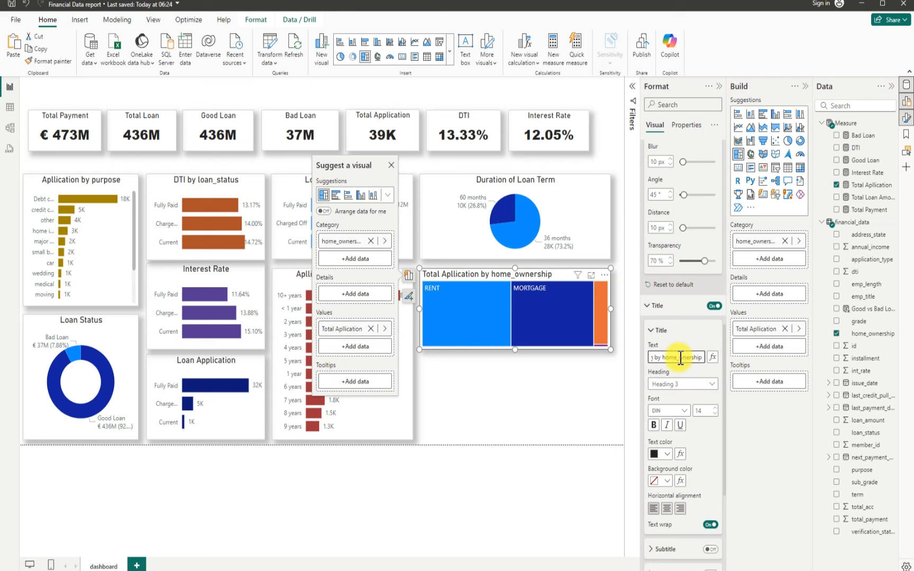
key(BackSpace)
text(O)
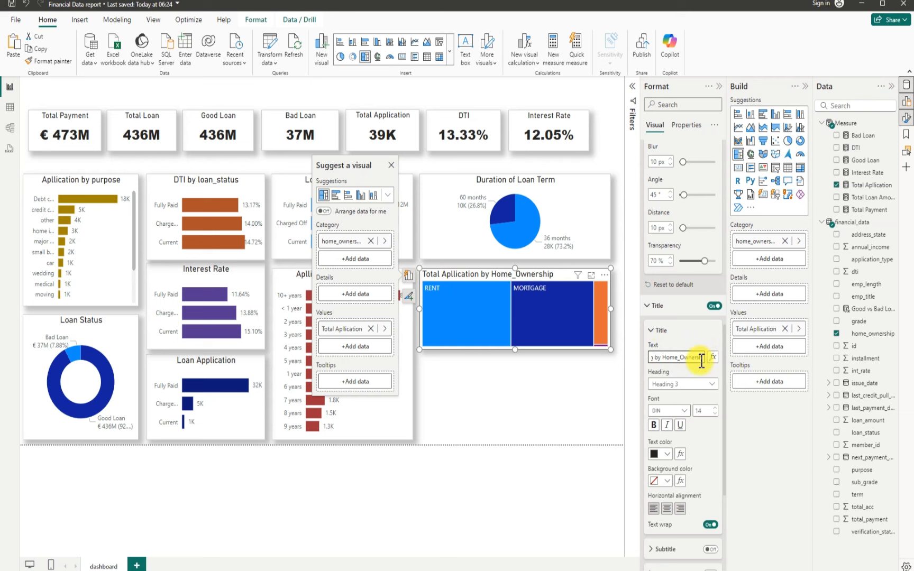
- Replace "Total" with "Loan" in the treemap's title and center the title
drag(701, 358, 645, 353)
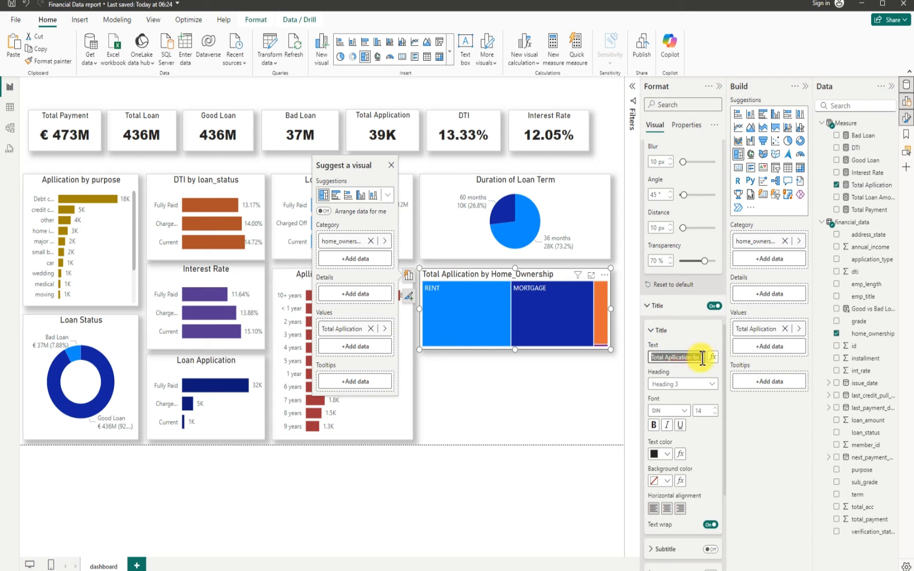
click(683, 354)
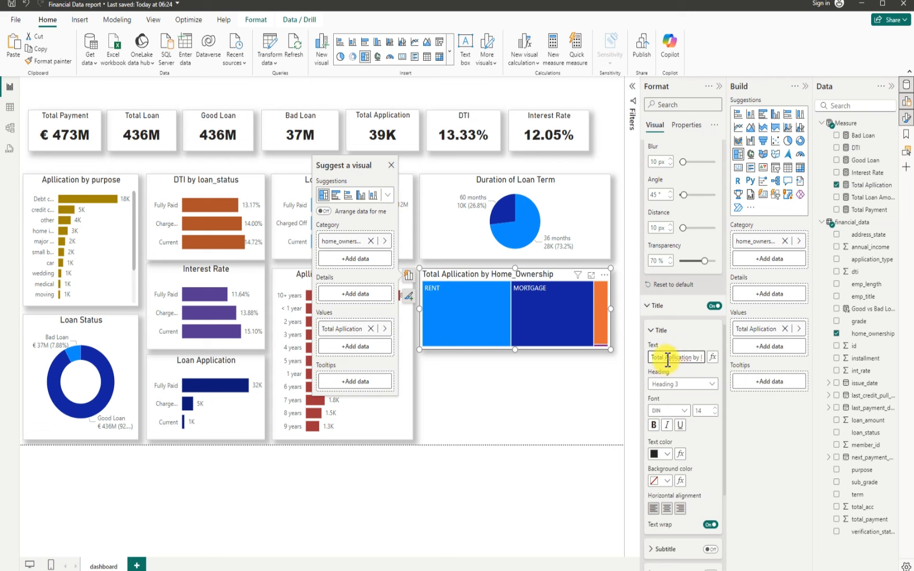
drag(665, 357, 647, 354)
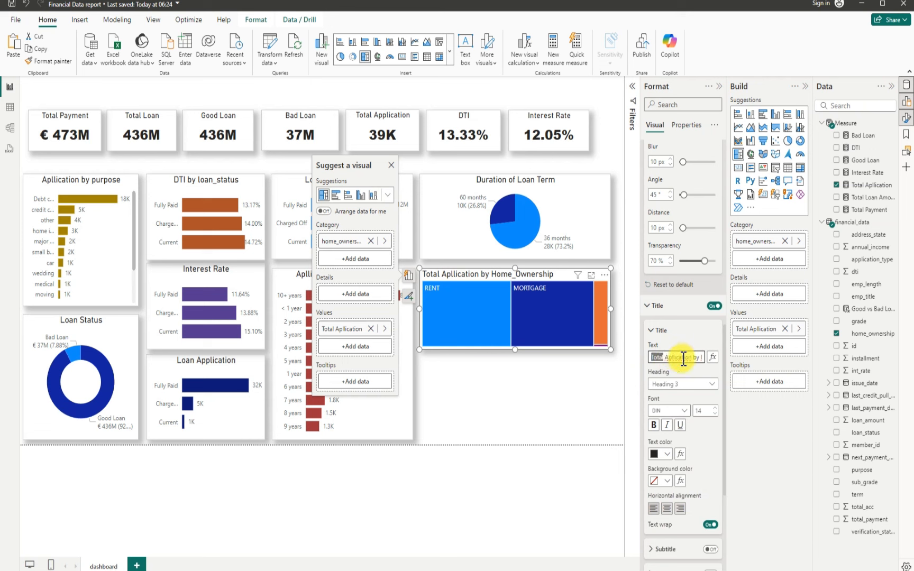
text(Loan)
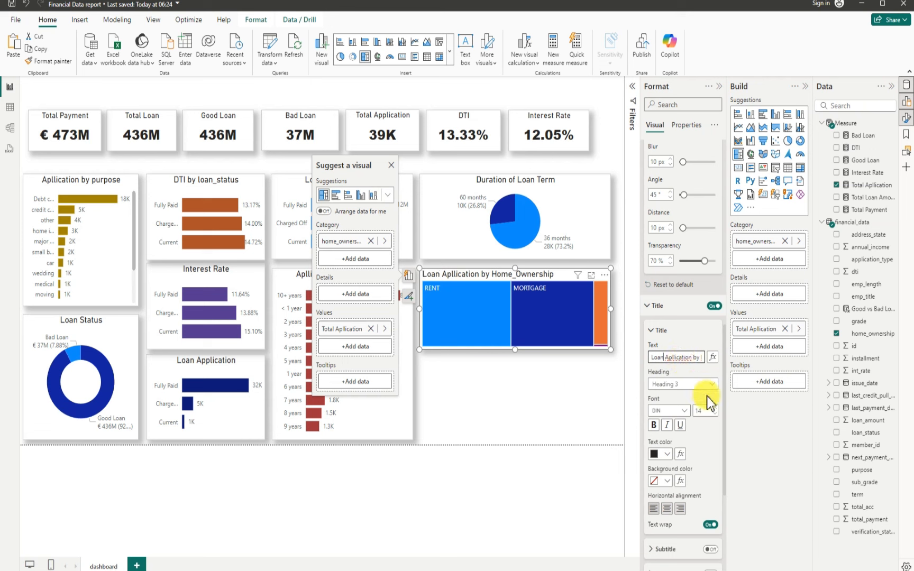
click(668, 508)
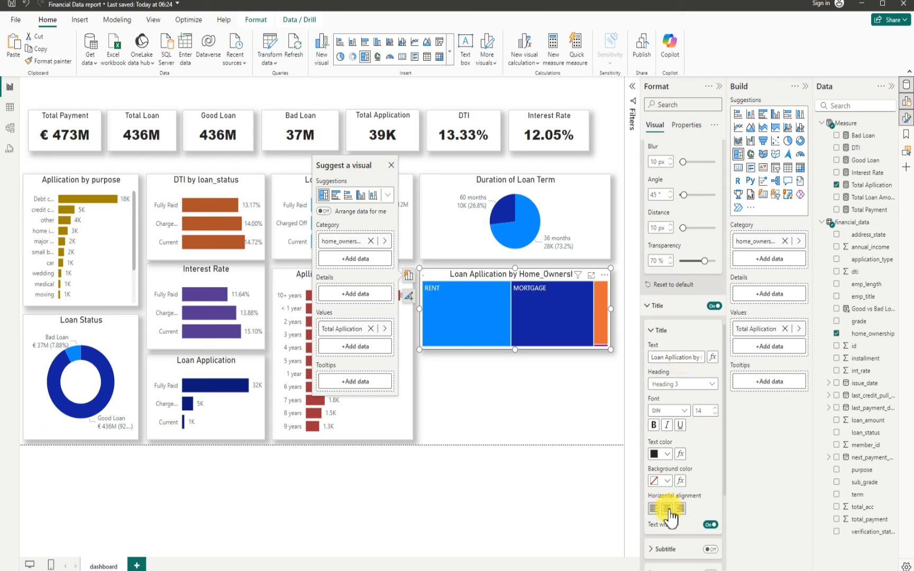
scroll(698, 508, down, 3)
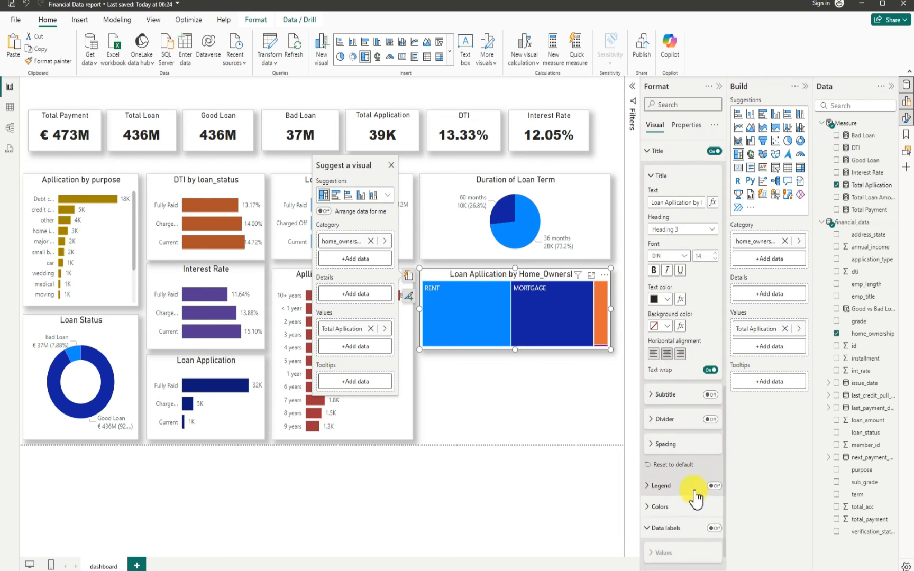
- Turn on the treemap's data labels and set their display units to None
scroll(694, 491, down, 1)
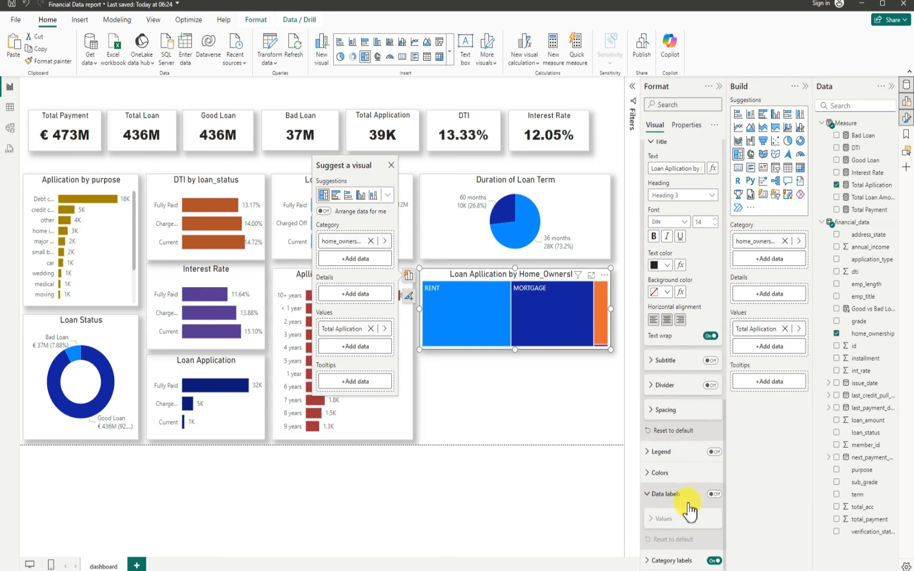
click(714, 494)
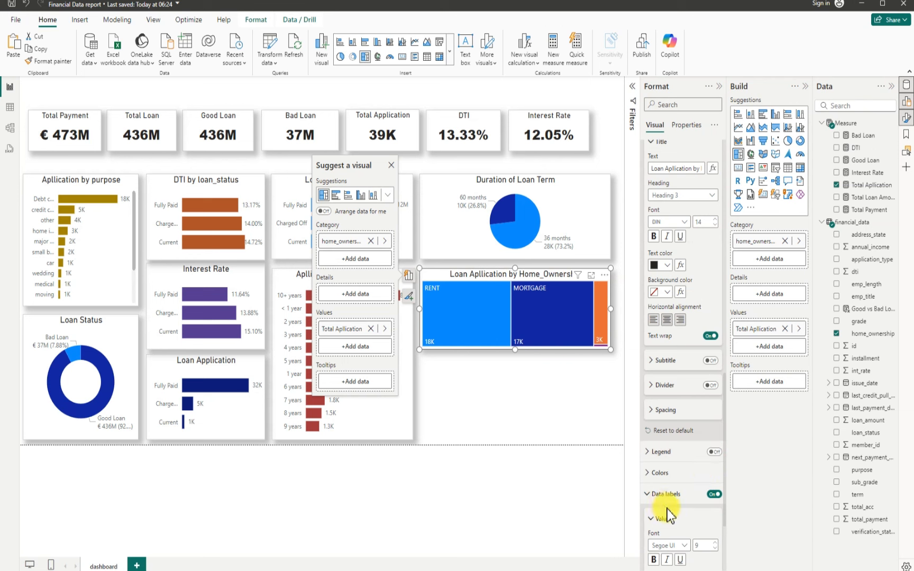
scroll(683, 516, down, 3)
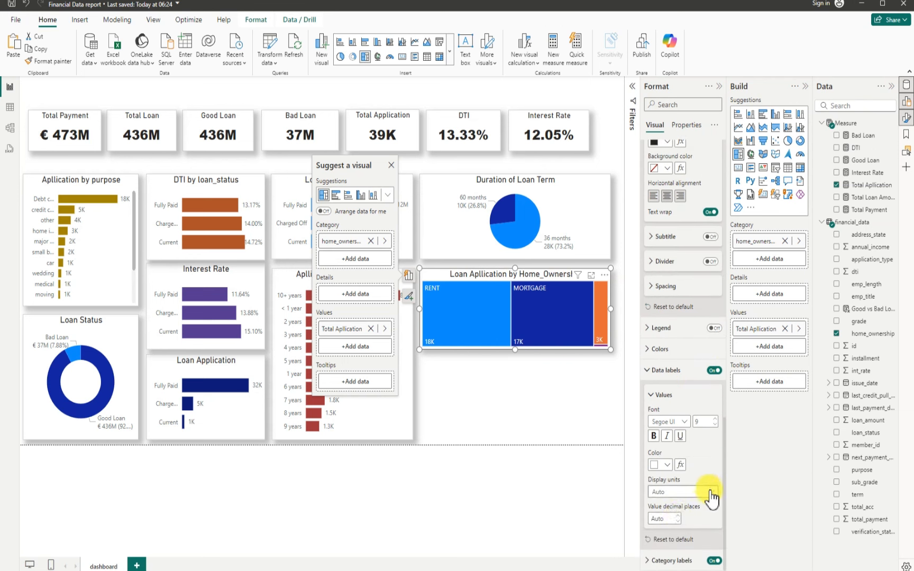
click(694, 492)
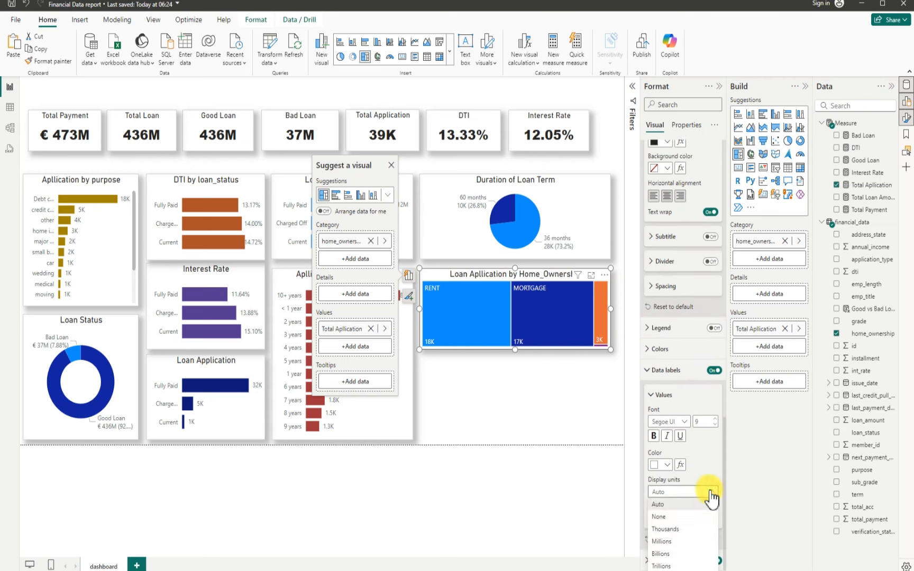
click(662, 516)
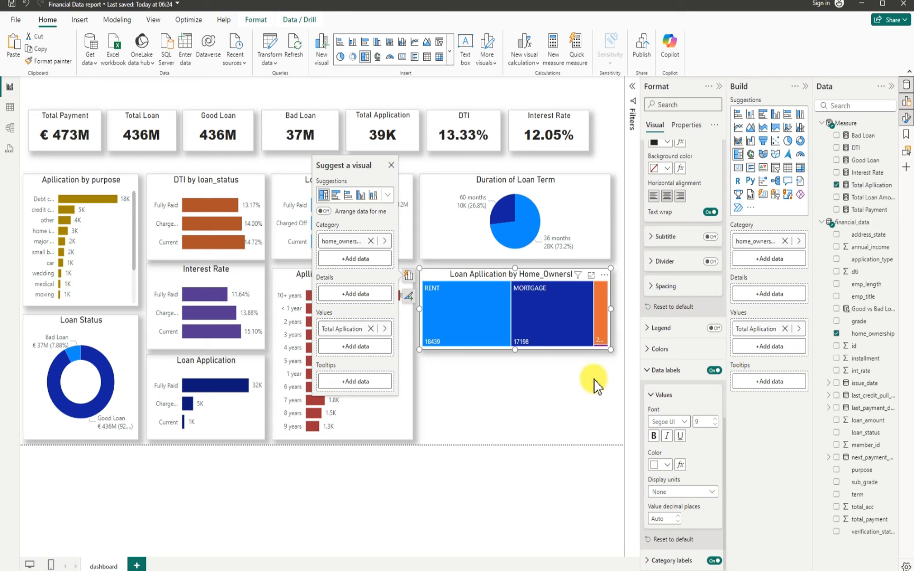
- Format the Total Apllication measure with a thousands separator
click(870, 186)
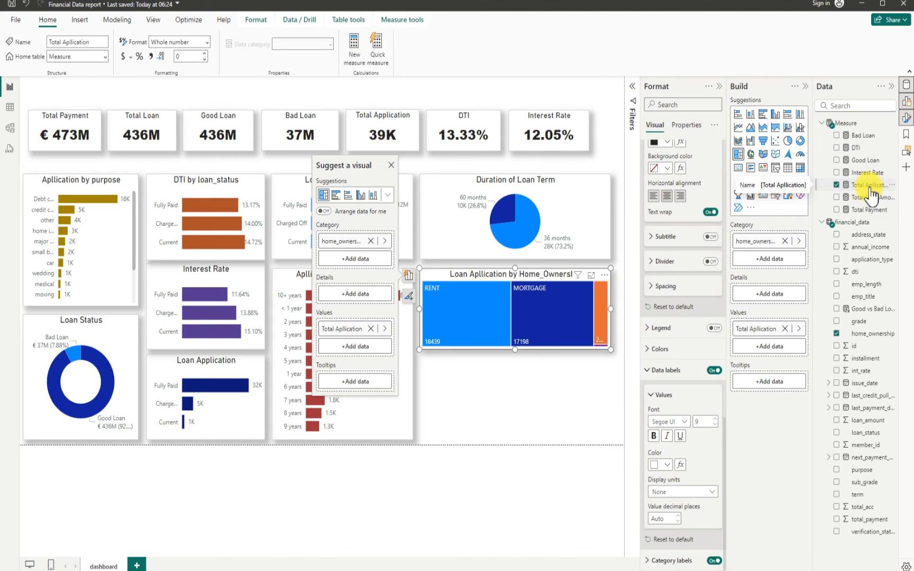
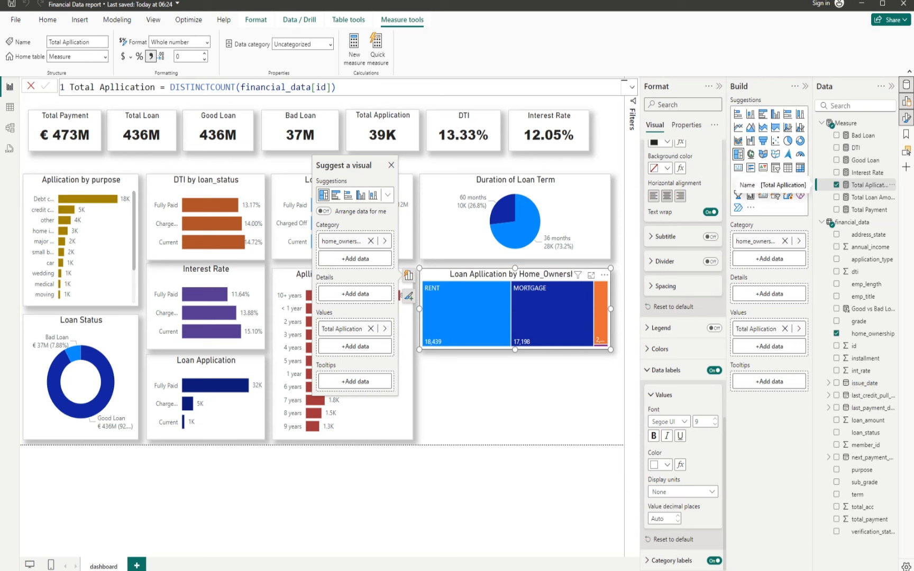
key(Escape)
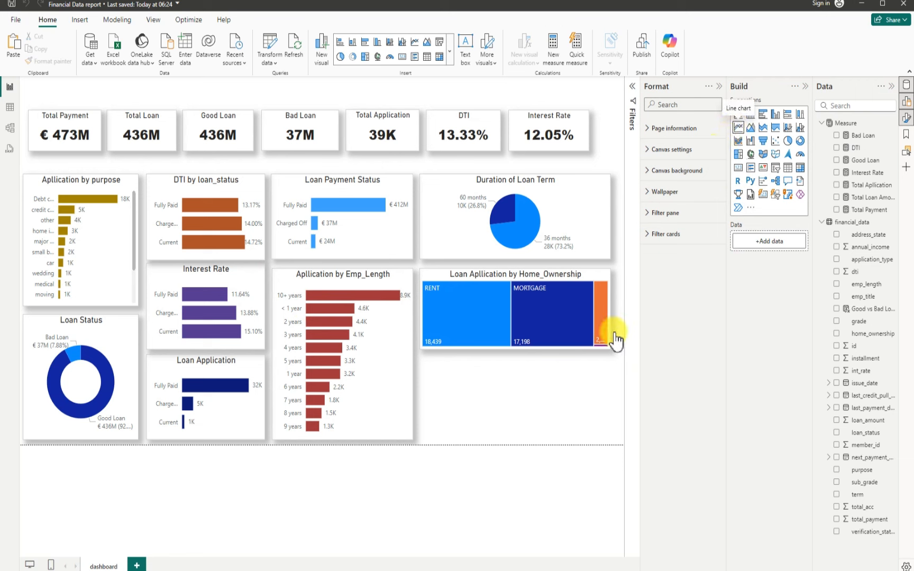
- Fit a line chart about 405 wide and 162 high below the treemap, plotting Total Apllication by the Month of issue_date
drag(616, 341, 571, 373)
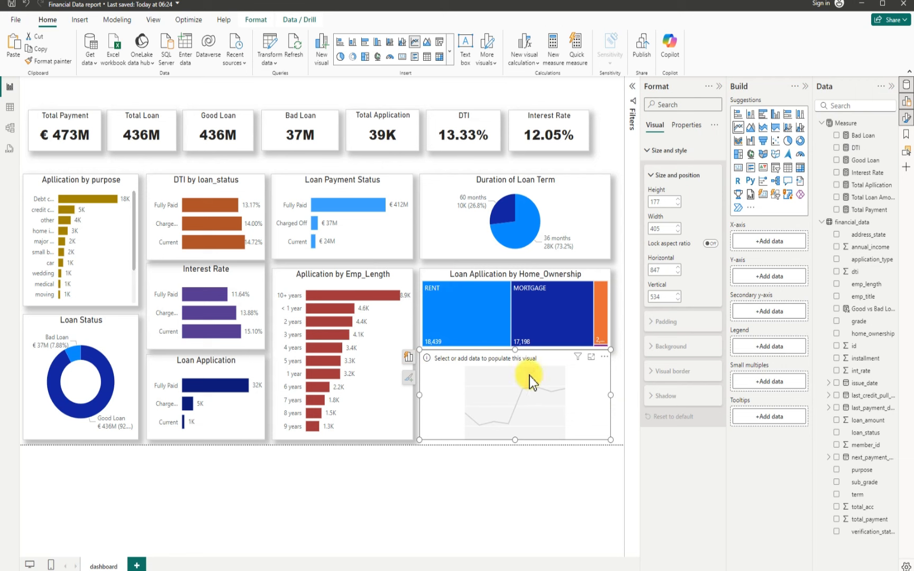
drag(507, 349, 512, 437)
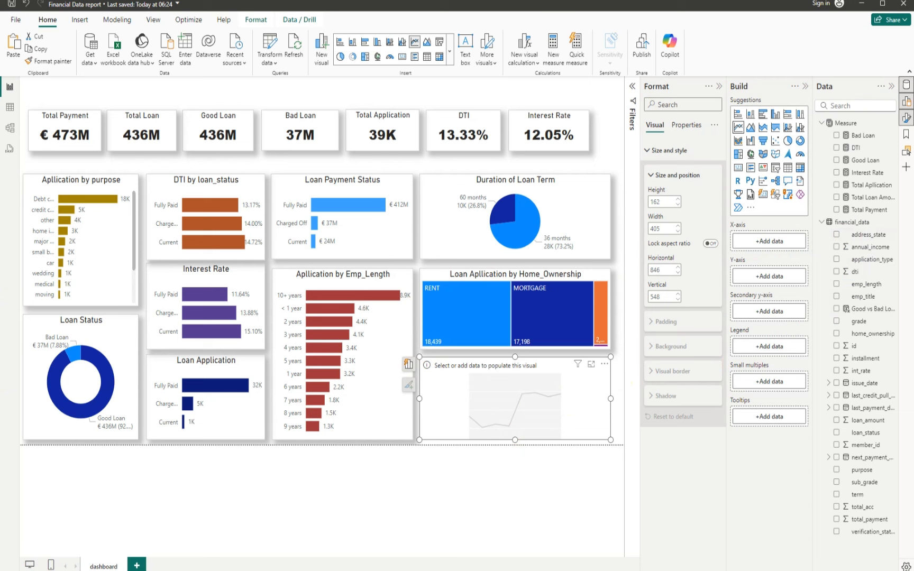
click(836, 185)
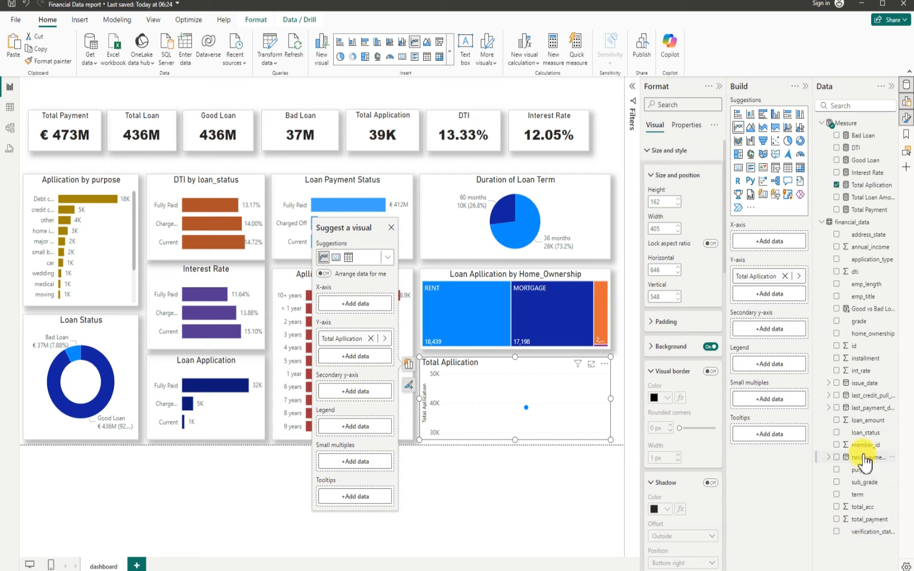
click(829, 383)
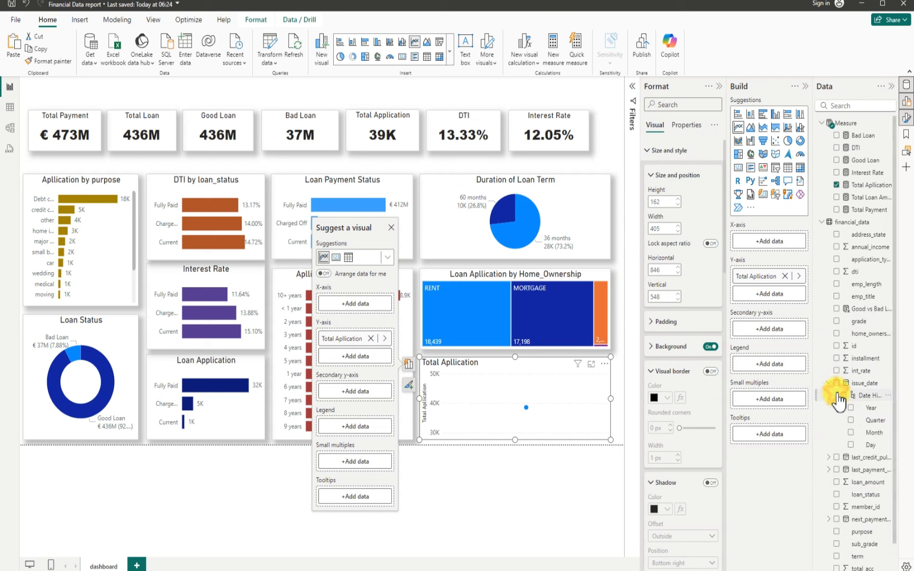
click(851, 433)
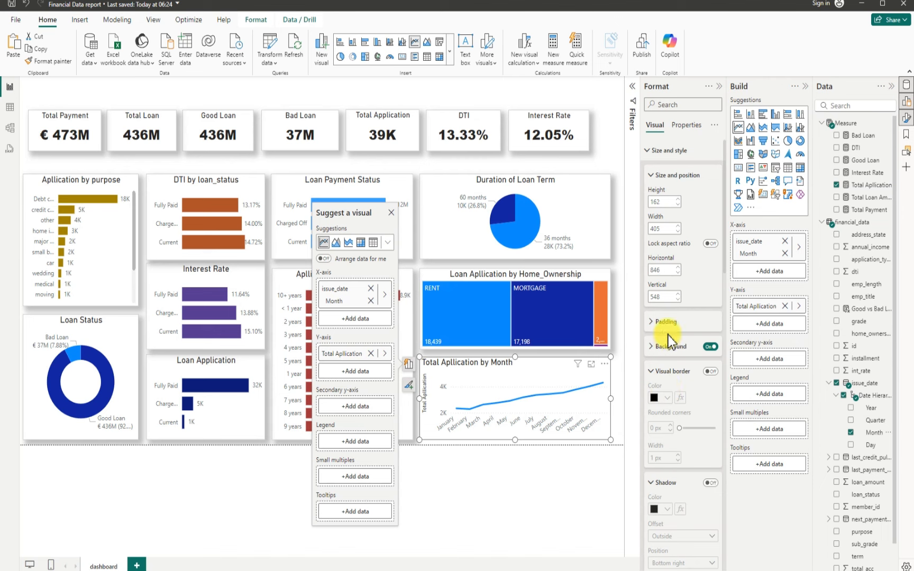
- Turn on the shaded area under the line of the monthly application chart
scroll(667, 346, down, 5)
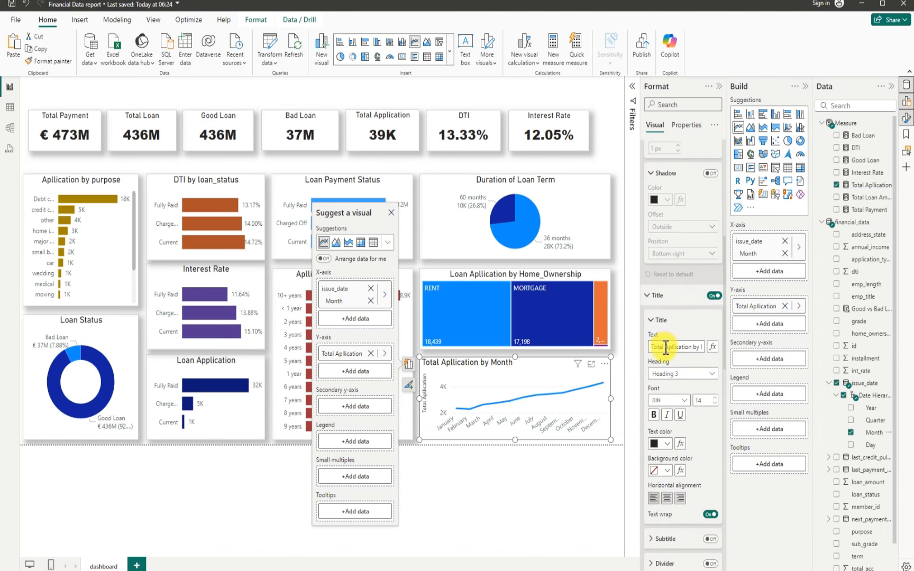
scroll(666, 348, down, 10)
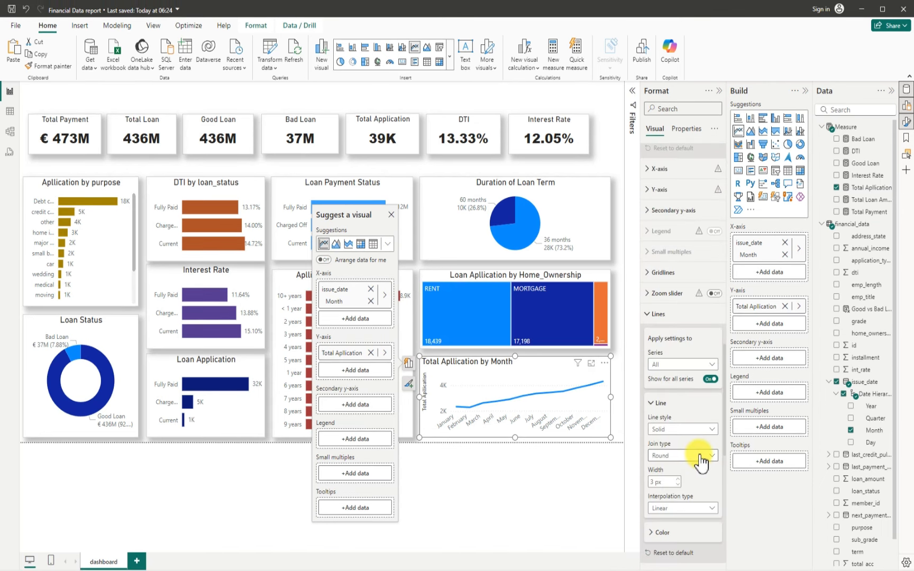
scroll(699, 513, down, 3)
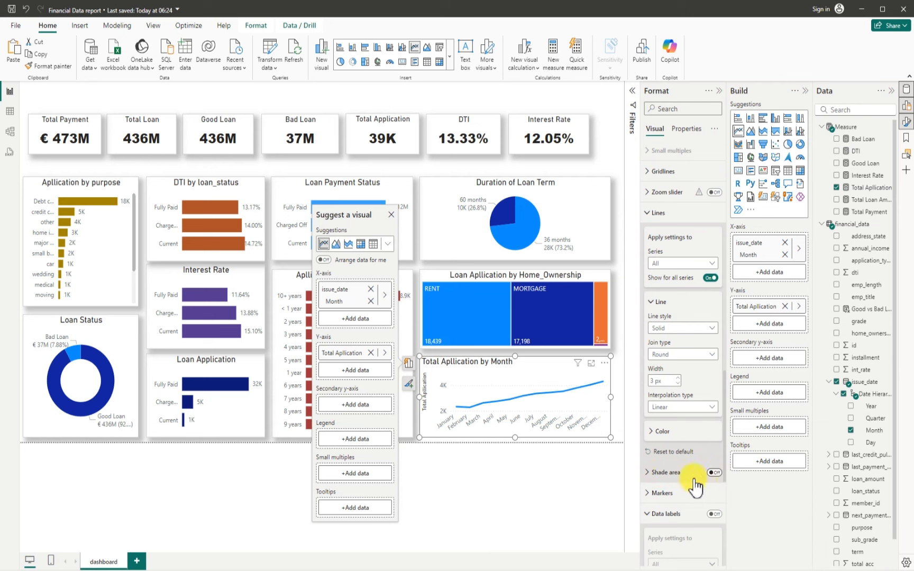
click(711, 472)
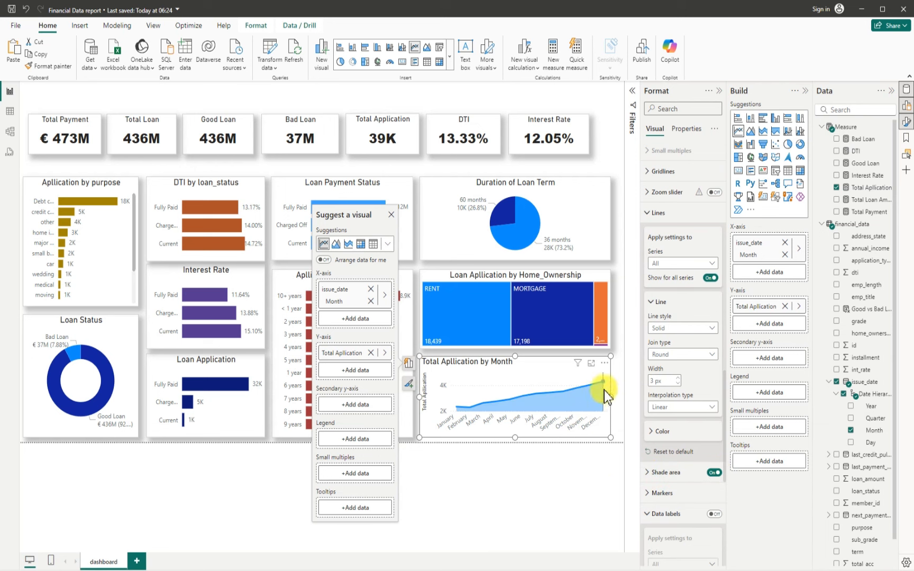
mouse_move(566, 410)
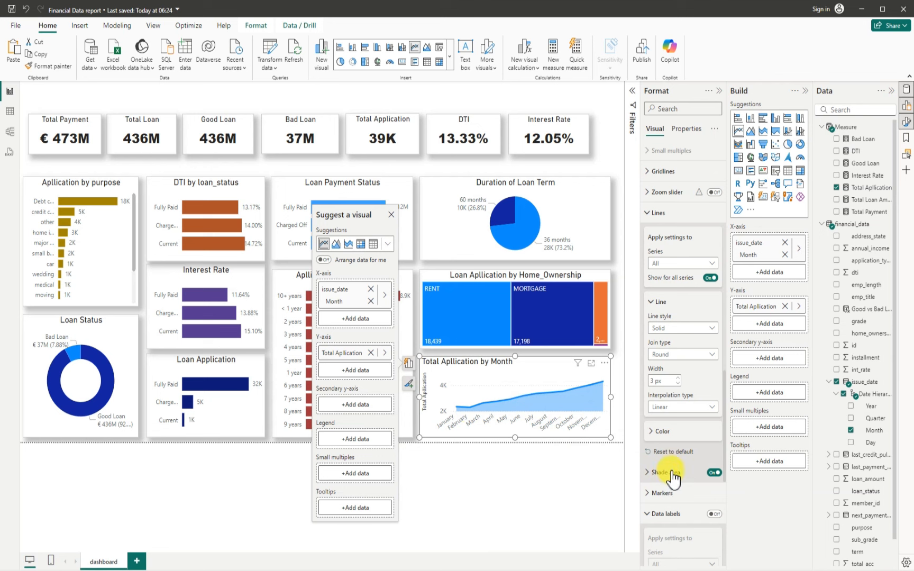
- Show markers for all categories on the monthly application line chart
scroll(691, 492, down, 3)
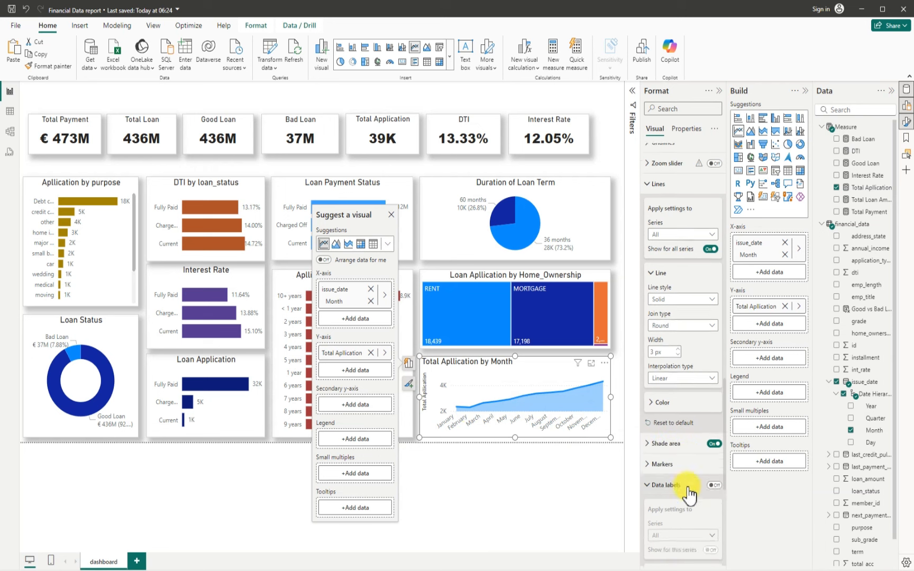
click(654, 392)
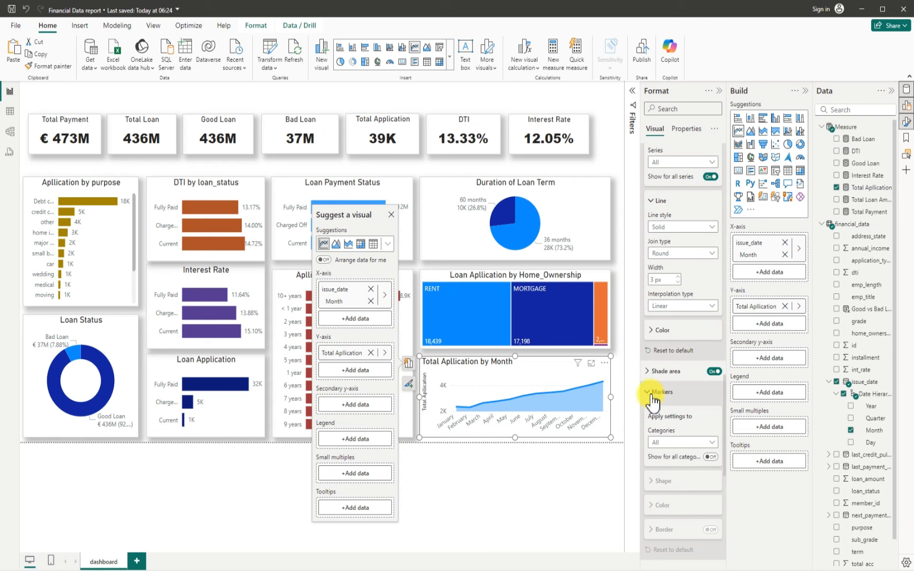
click(713, 443)
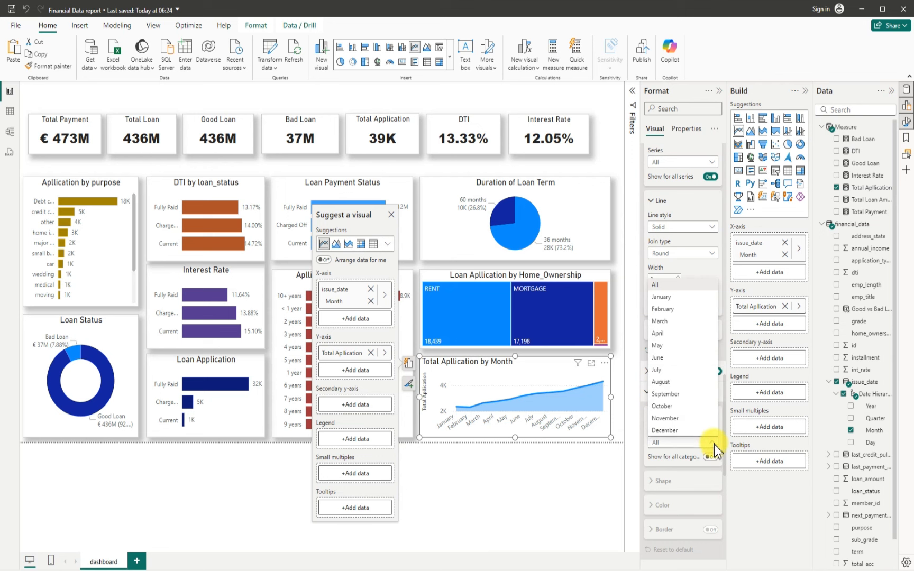
click(709, 444)
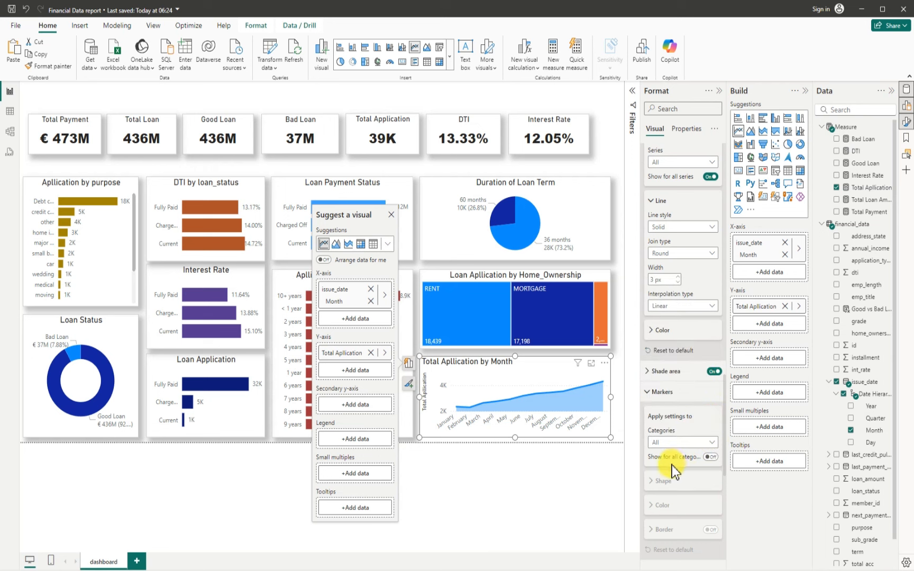
click(709, 458)
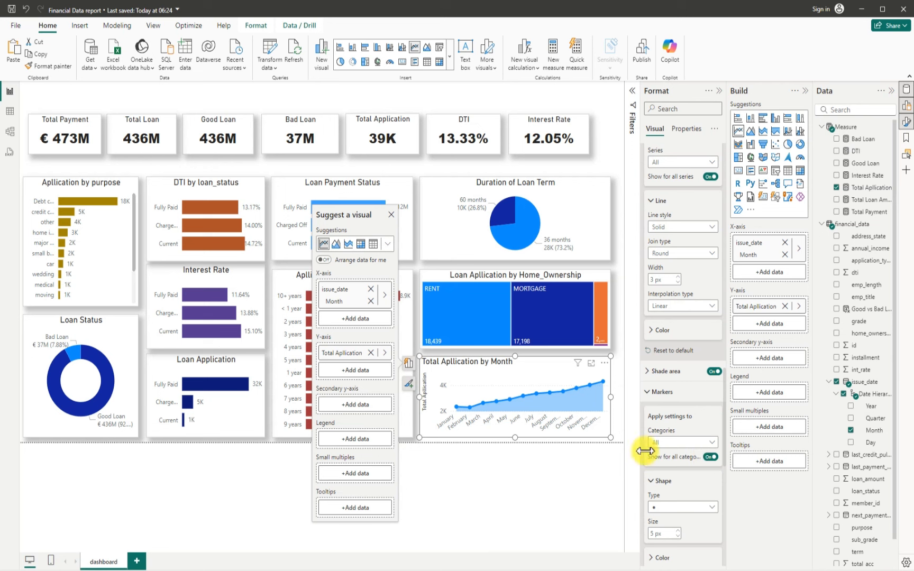
click(649, 374)
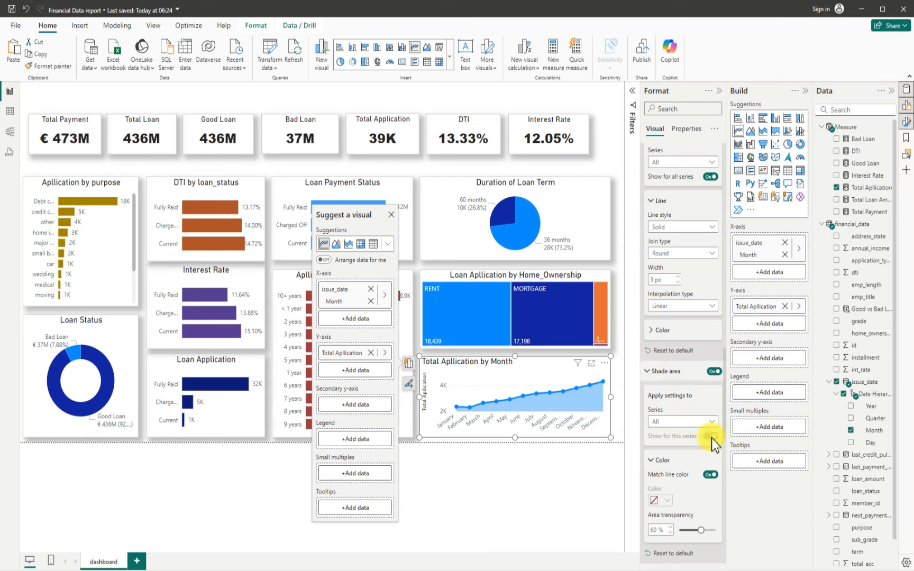
scroll(692, 484, down, 3)
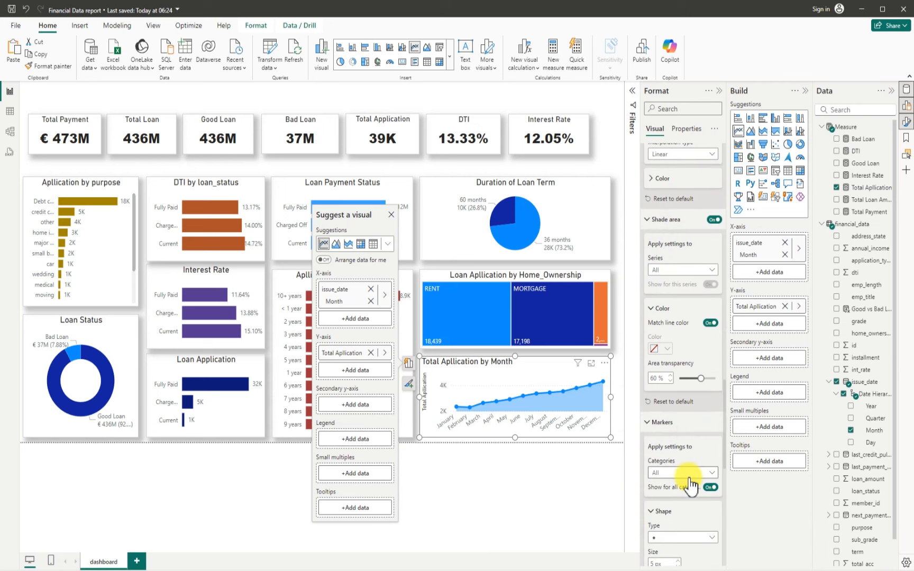
scroll(688, 479, up, 5)
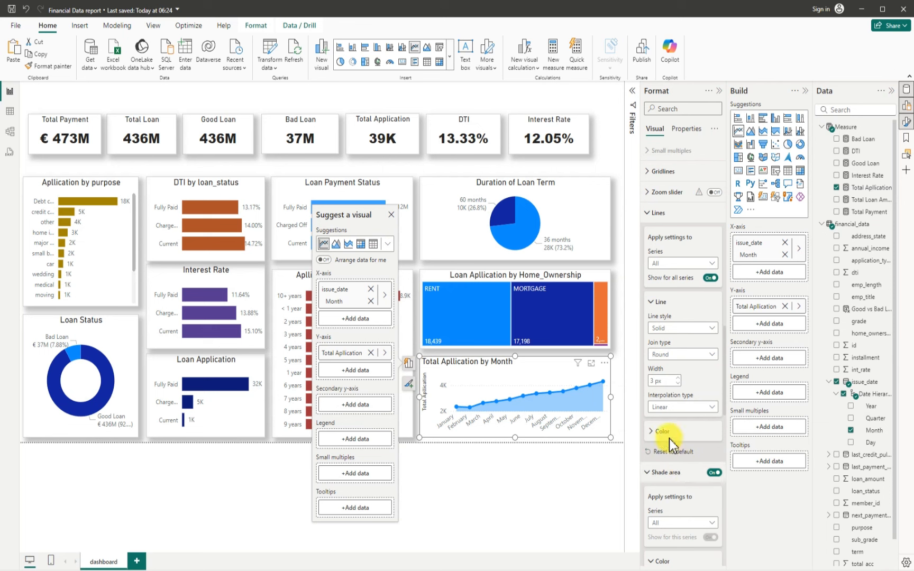
click(651, 303)
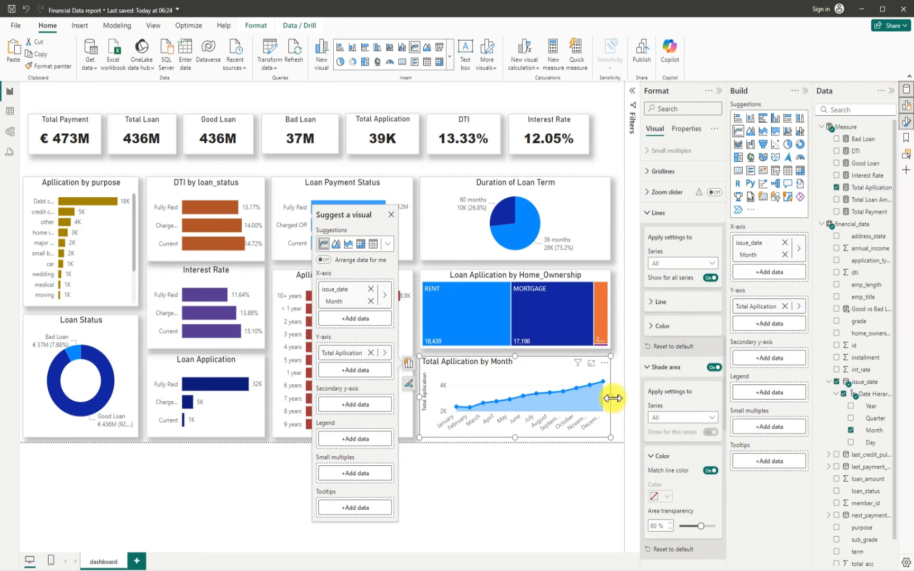
- Widen the monthly application line chart slightly to about 416 and deselect it
drag(612, 399, 617, 397)
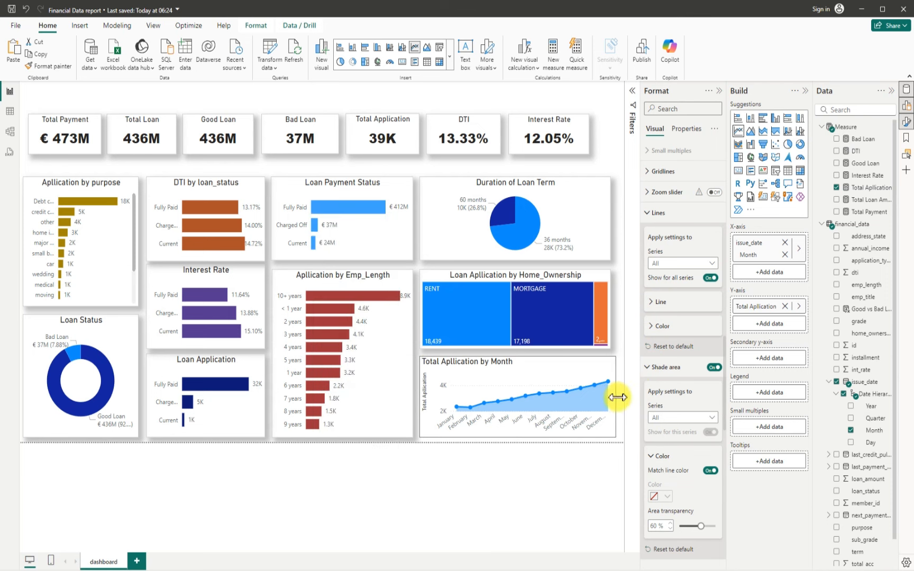
click(602, 143)
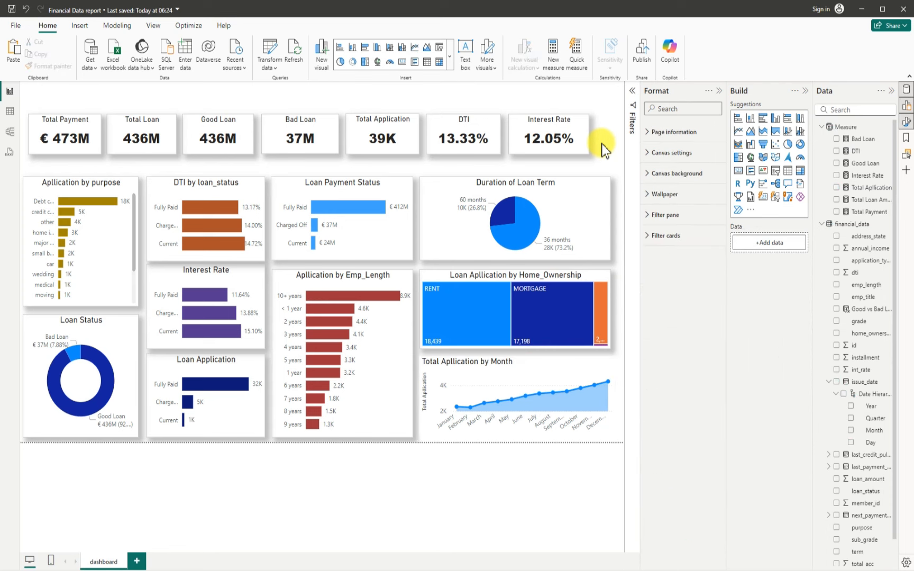
- Turn off the monthly line chart's background and give it a light gray visual border
click(537, 364)
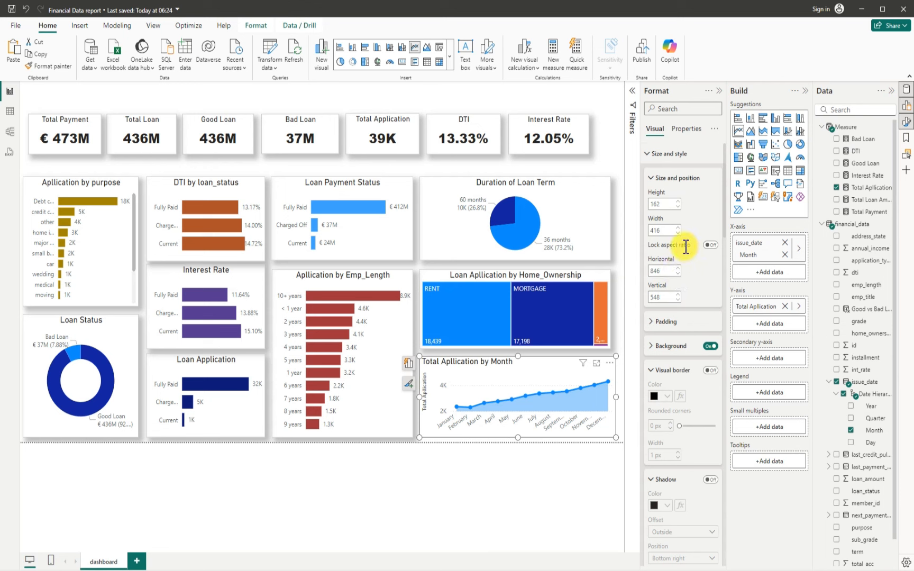
click(708, 346)
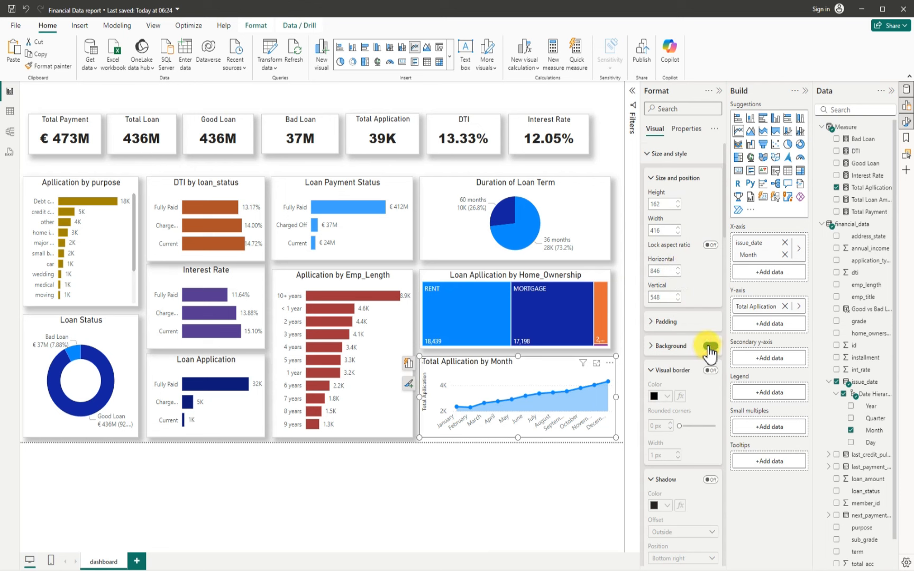
click(709, 370)
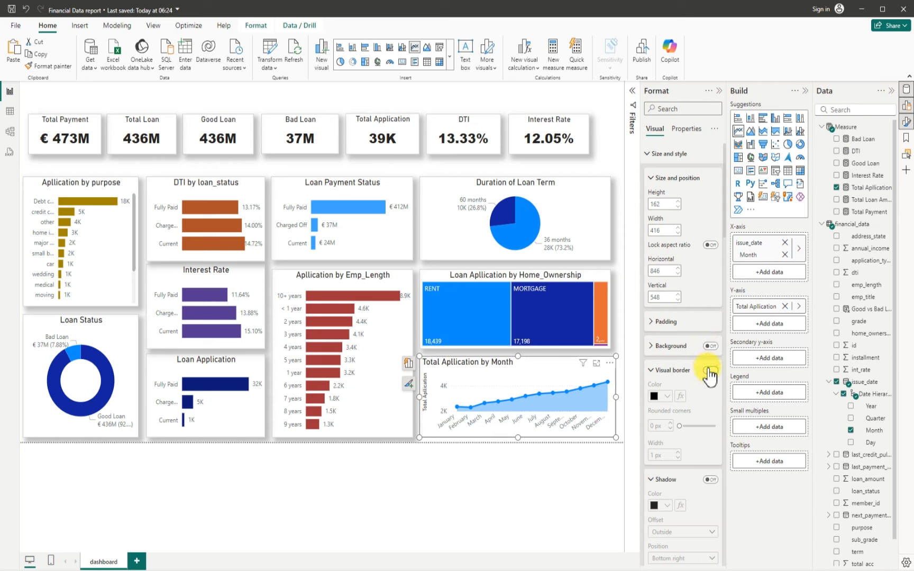
click(664, 397)
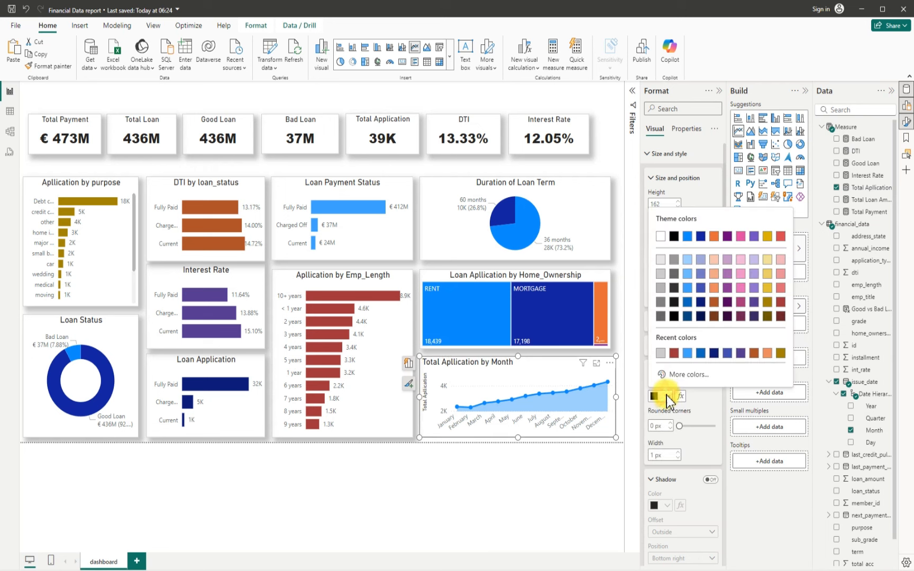
click(660, 272)
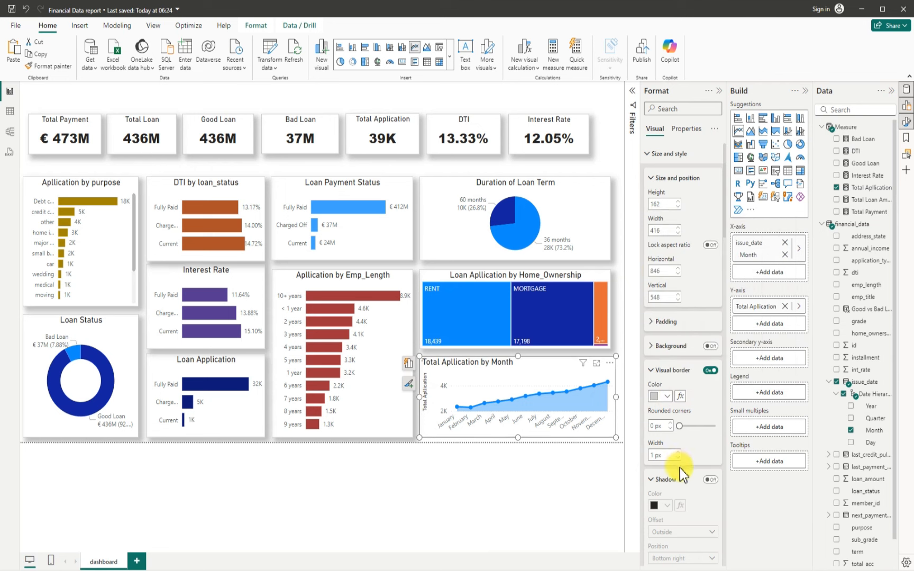
scroll(681, 476, down, 3)
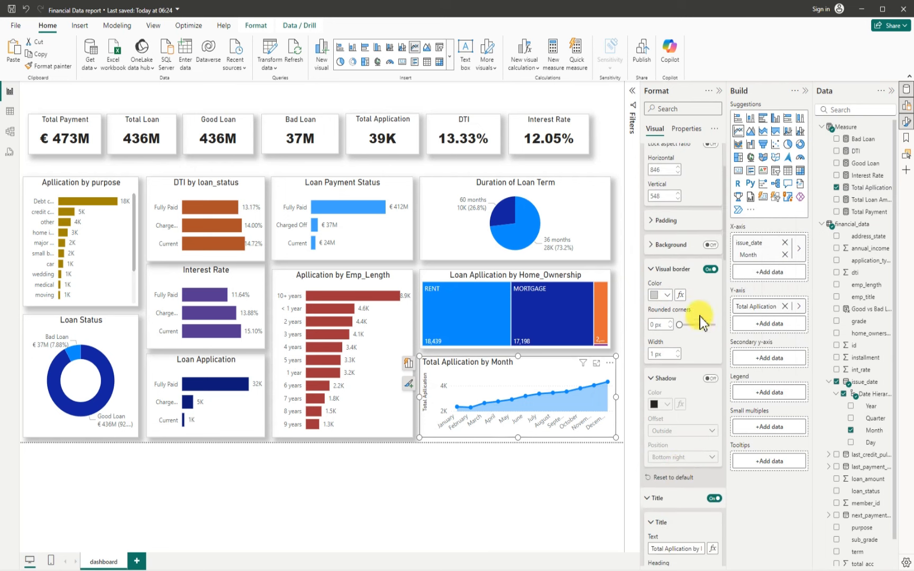
- Turn on the monthly application line chart's shadow and set its position to Custom
click(710, 378)
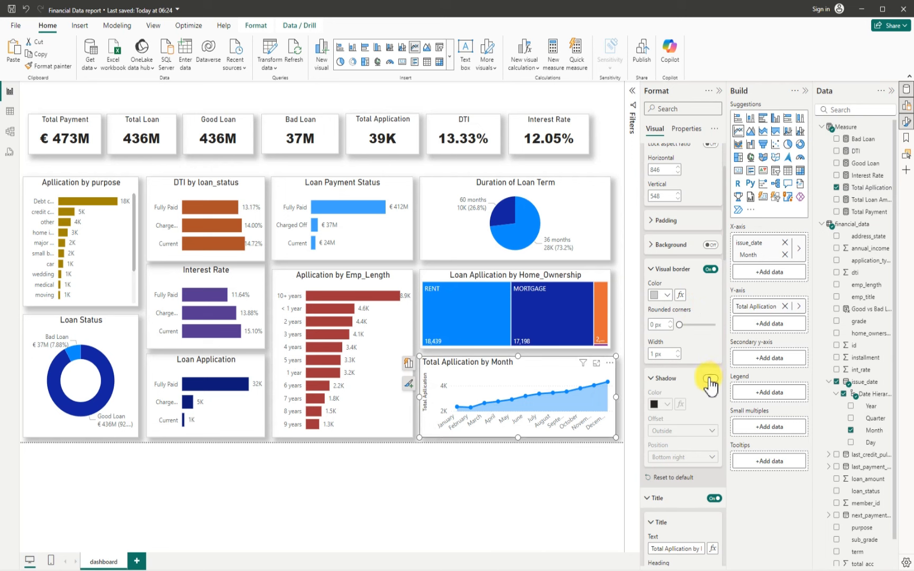
click(670, 458)
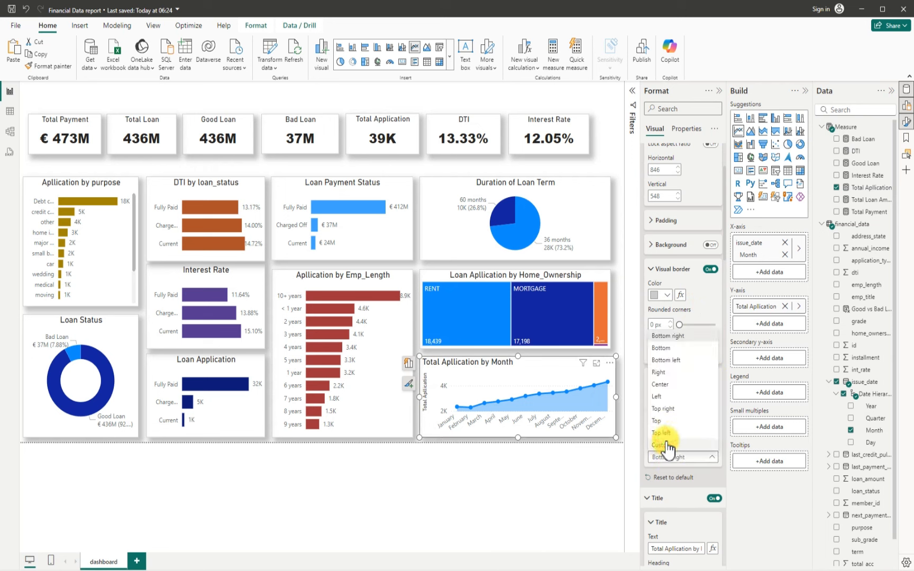
click(647, 428)
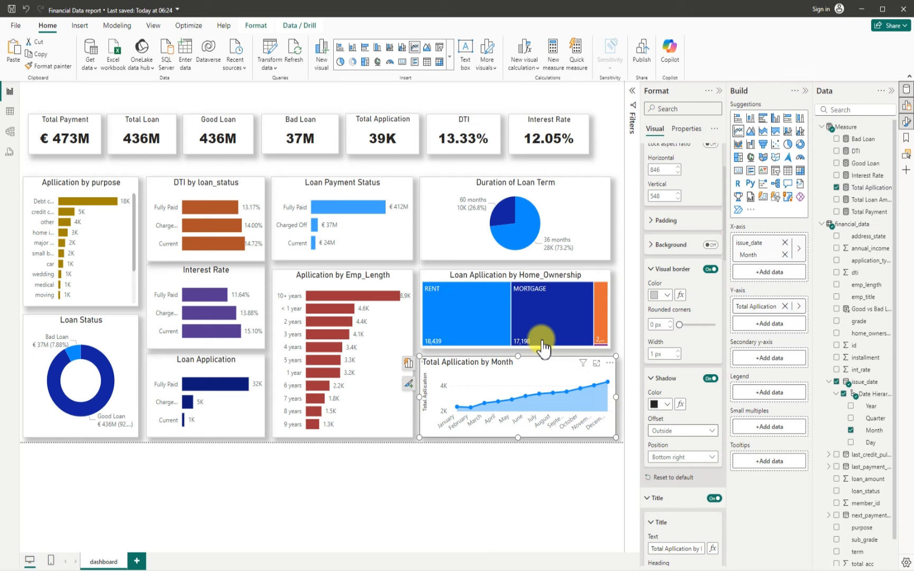
- Set the canvas background image fit to Fit and its transparency to 0%
click(609, 159)
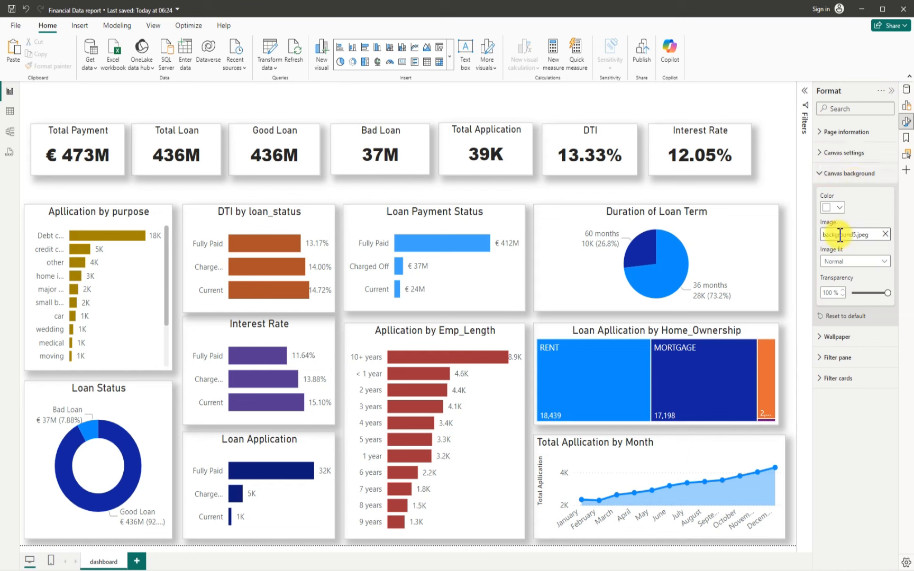
click(839, 208)
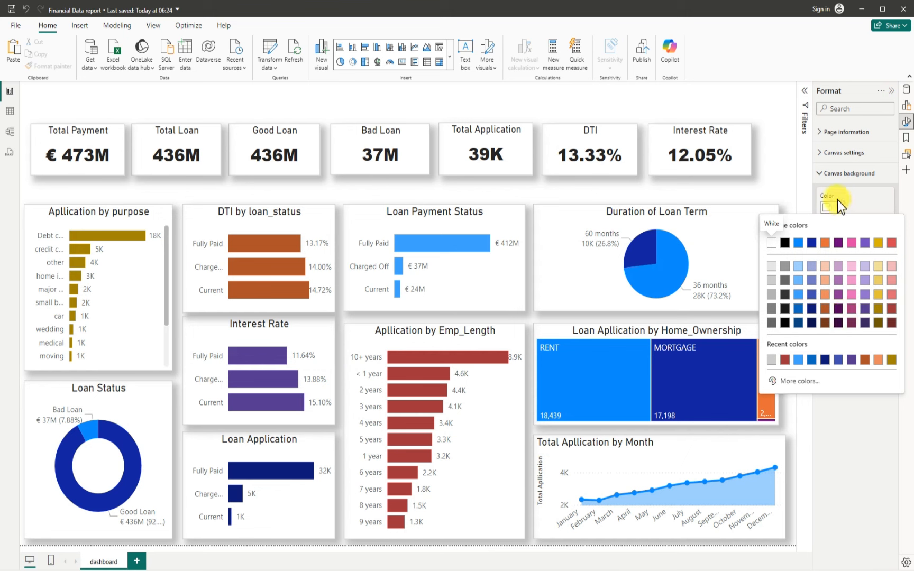
click(853, 199)
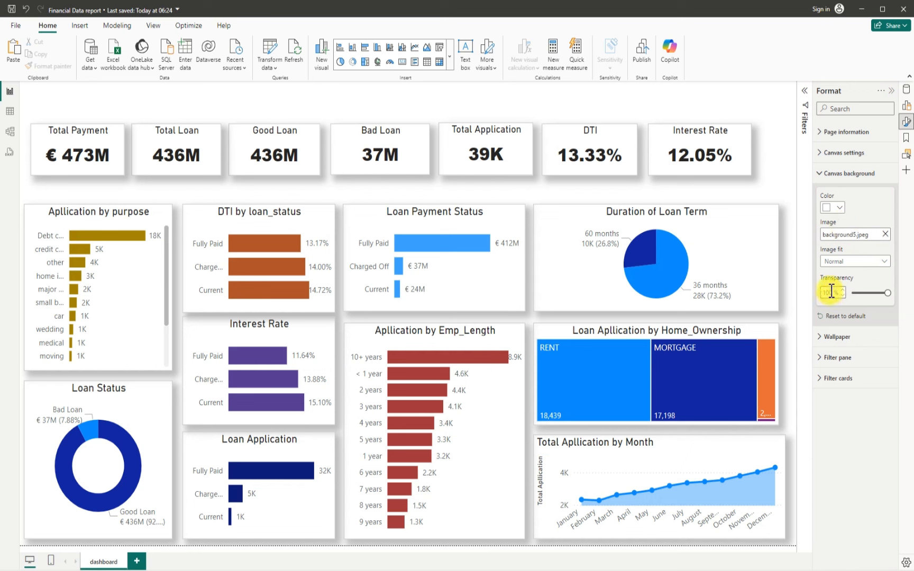
click(883, 262)
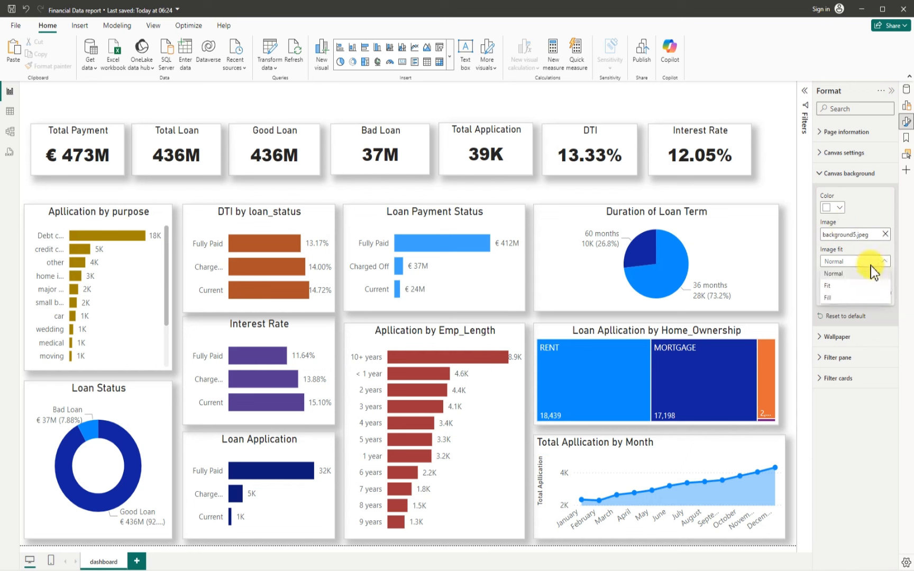
click(827, 286)
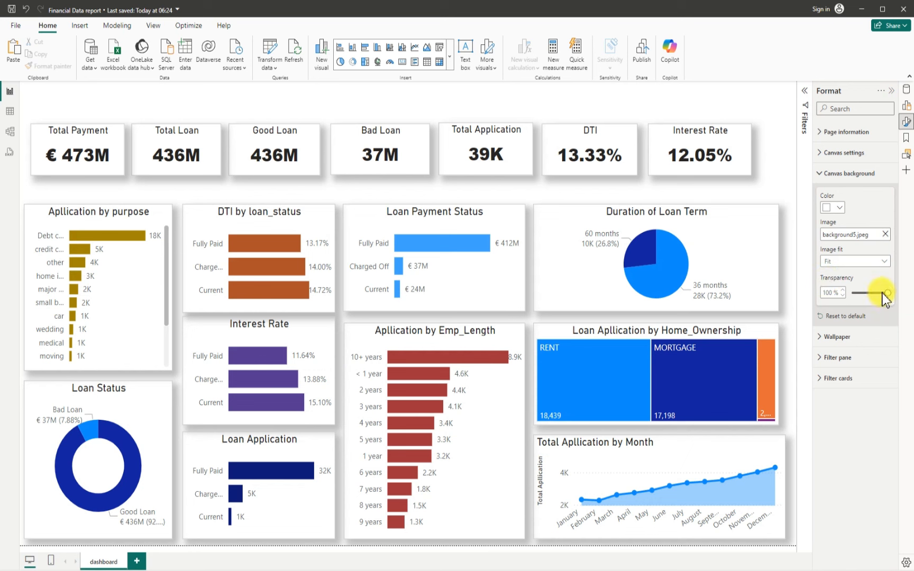
drag(886, 293, 860, 292)
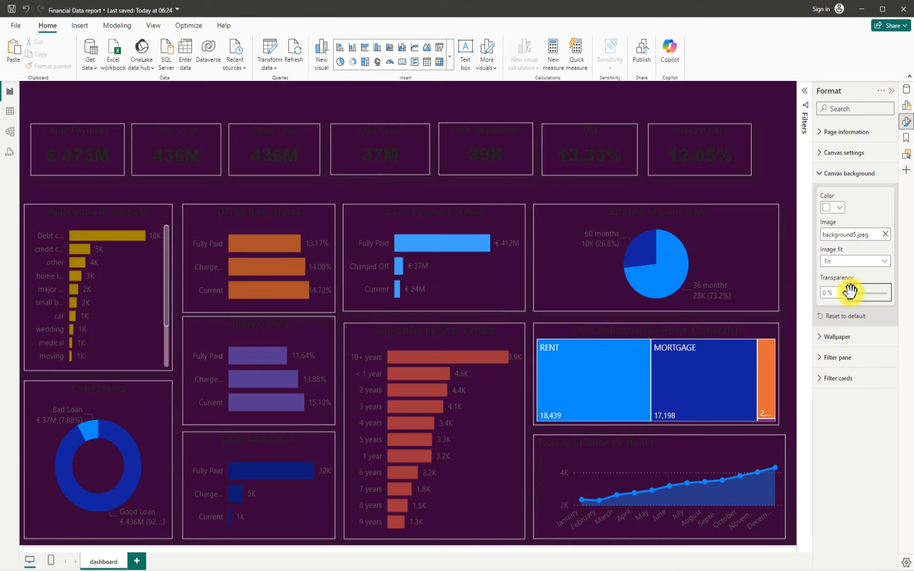
- Set the canvas background image fit to Fill and its transparency to 100%
click(884, 262)
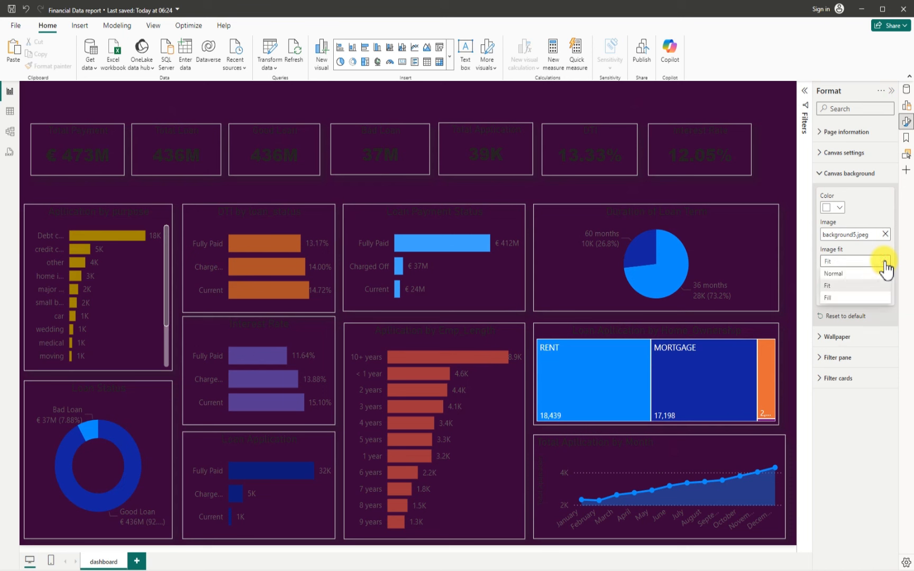
click(835, 297)
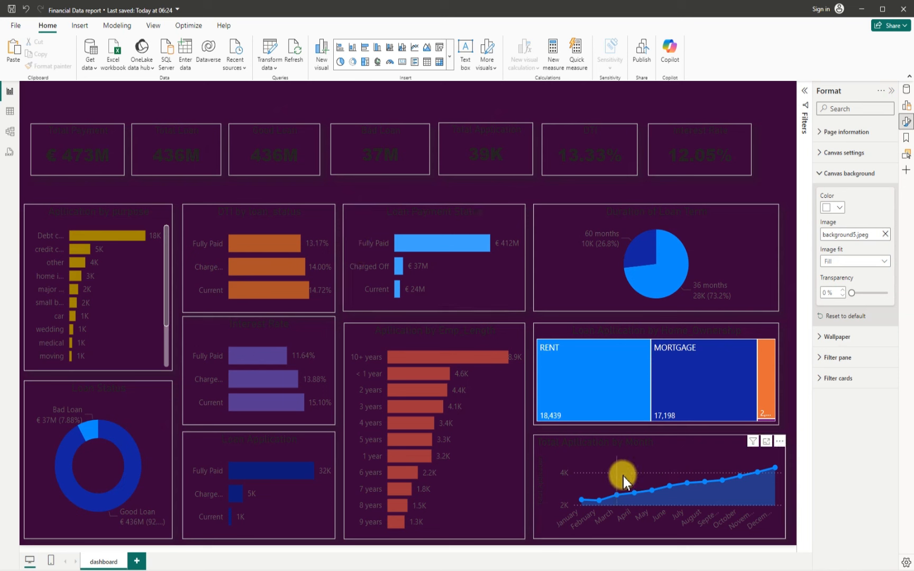
mouse_move(631, 475)
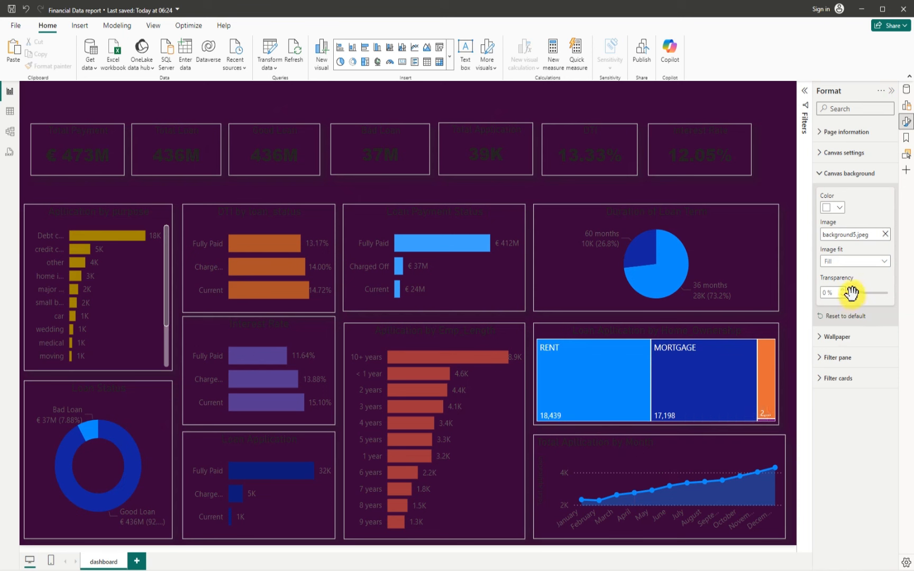
drag(851, 292, 887, 294)
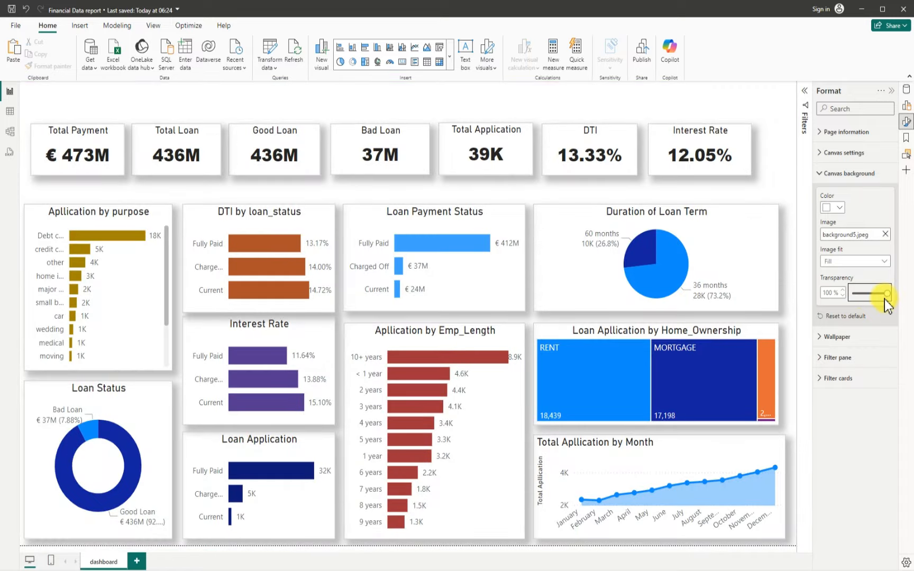
- Switch the monthly application line chart's horizontal gridlines off and back on
click(677, 443)
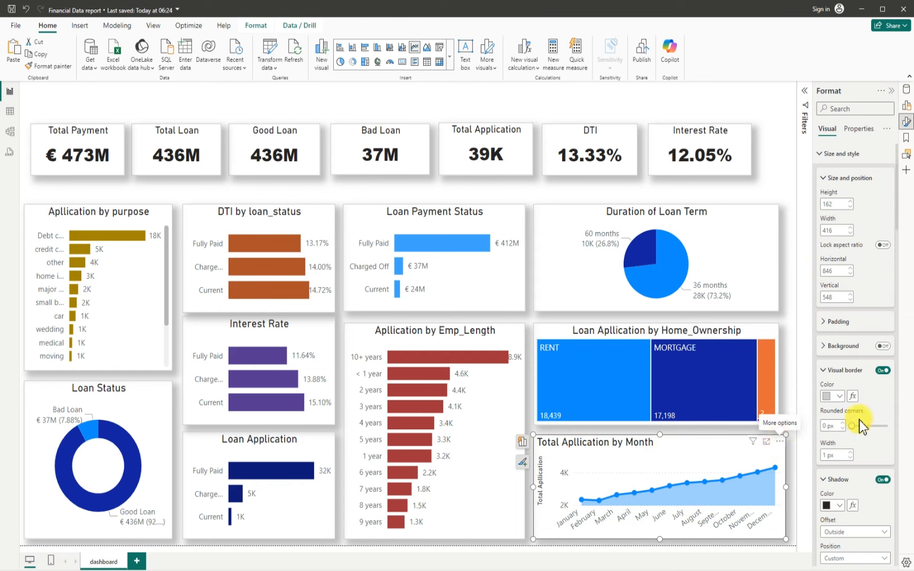
scroll(847, 480, down, 5)
scroll(848, 501, down, 6)
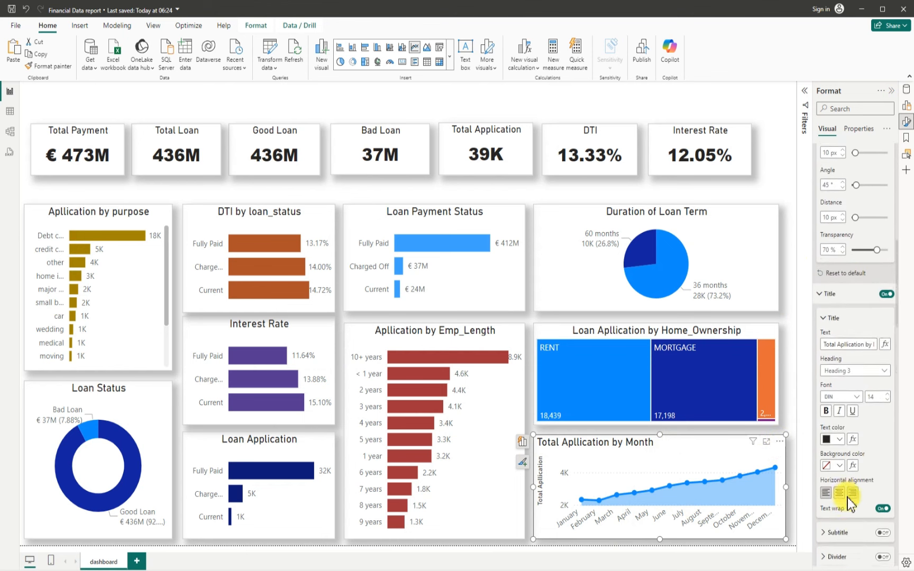
scroll(848, 496, down, 5)
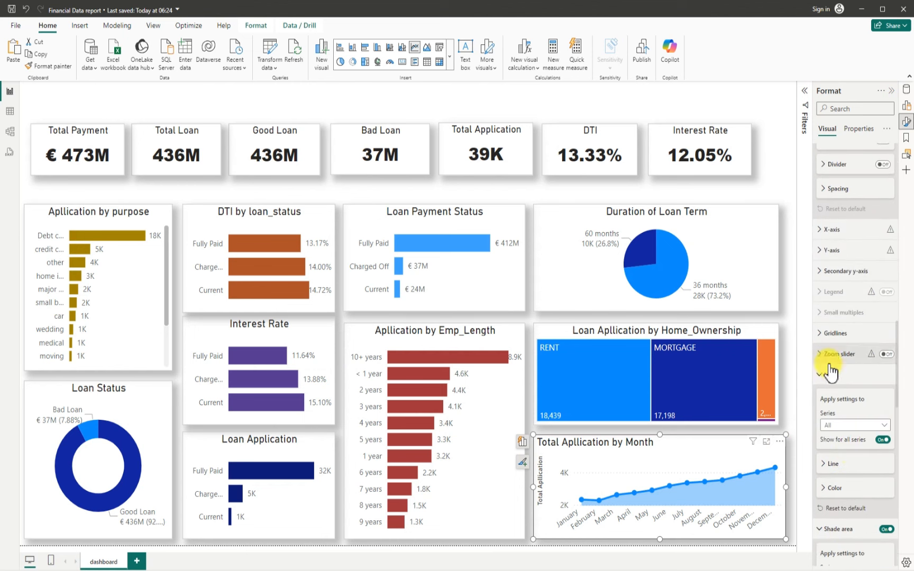
click(821, 334)
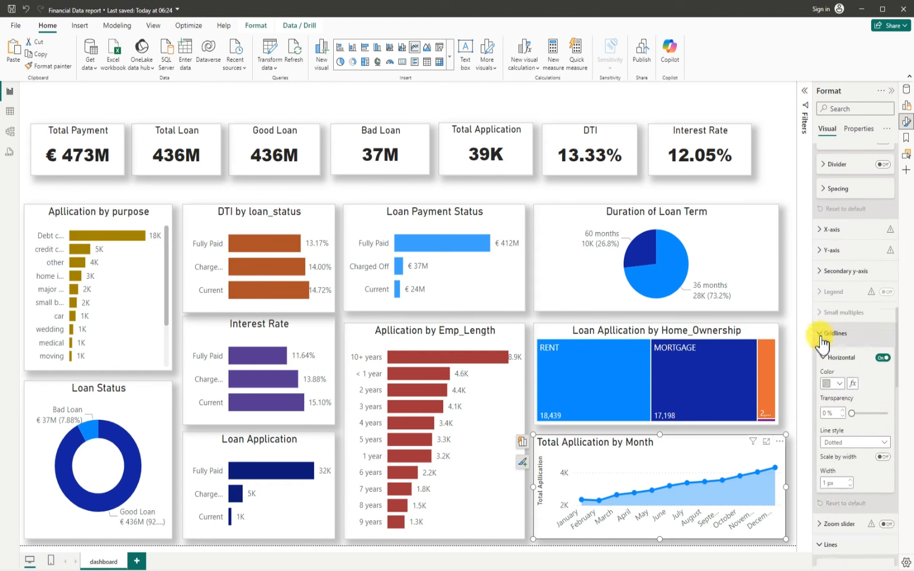
click(882, 359)
click(883, 359)
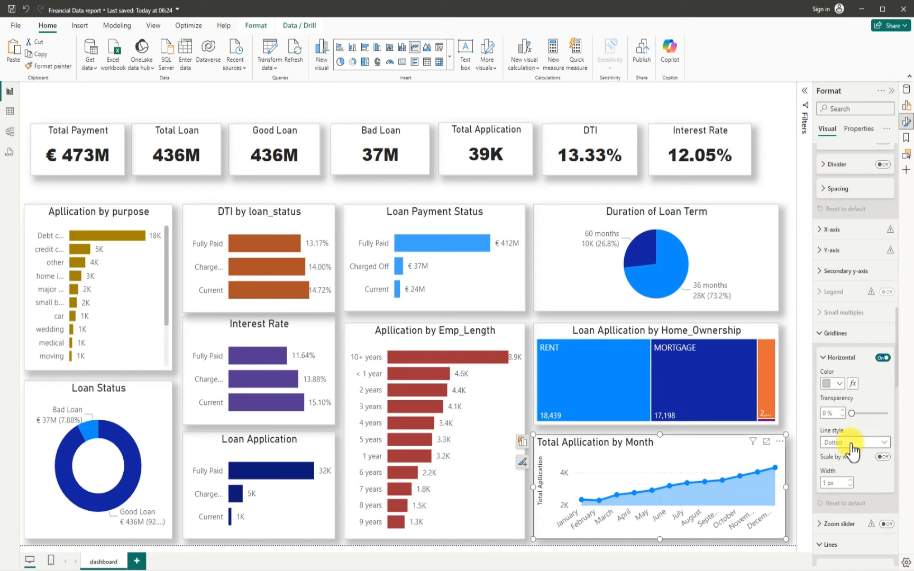
- Center the monthly application line chart's title and set its text color to white
scroll(834, 481, up, 3)
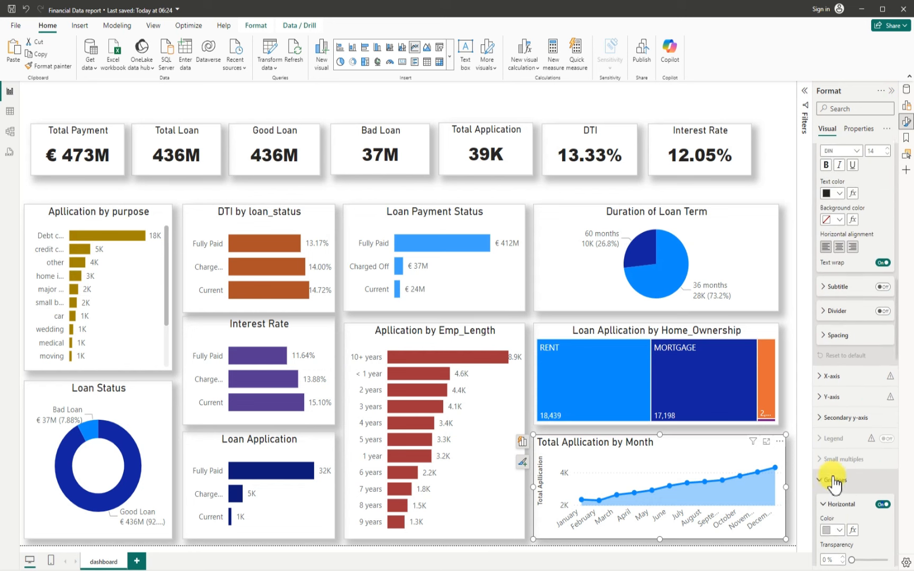
scroll(834, 481, up, 1)
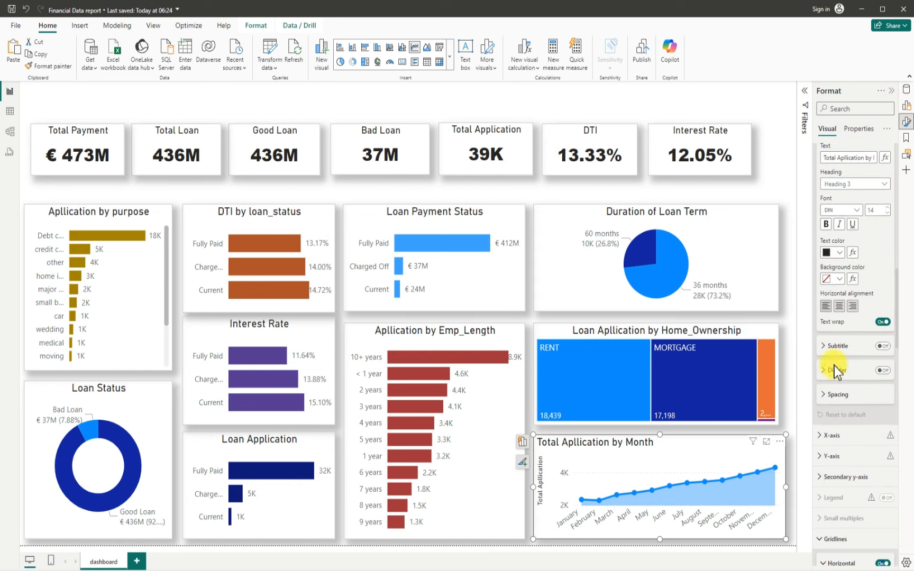
scroll(835, 370, up, 7)
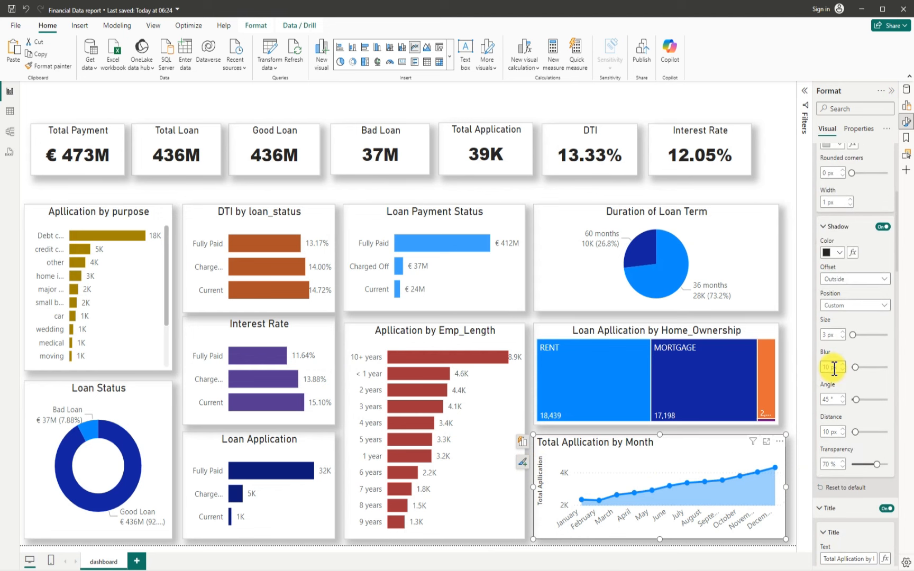
scroll(845, 376, up, 5)
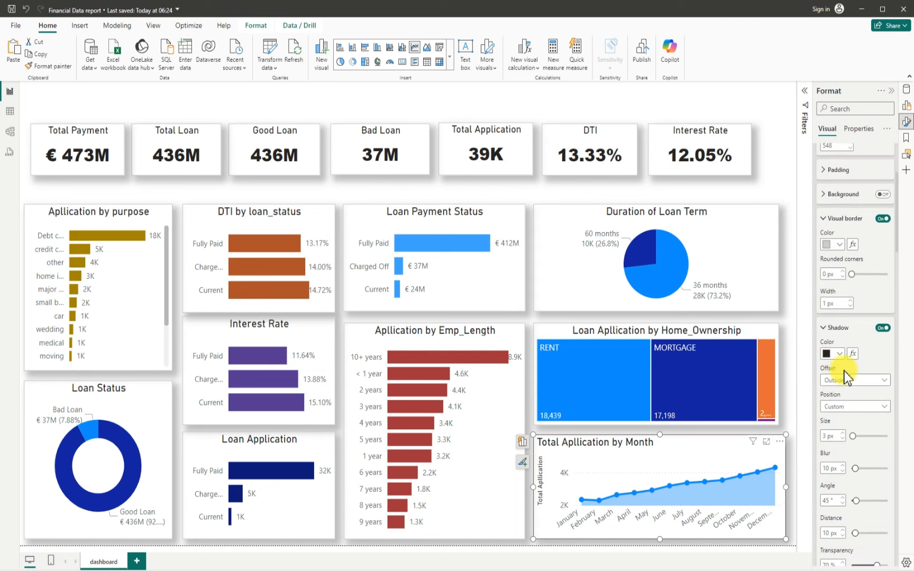
scroll(844, 376, down, 4)
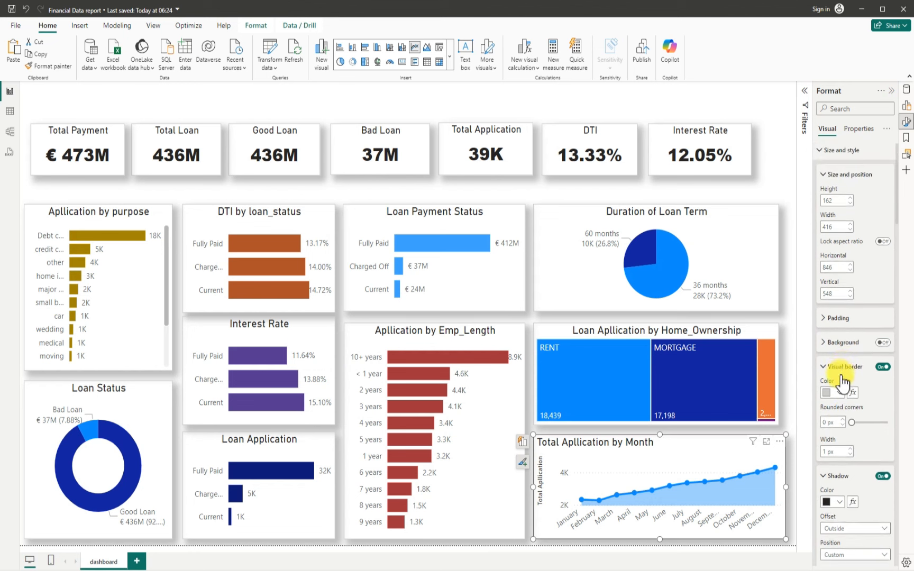
scroll(839, 375, down, 5)
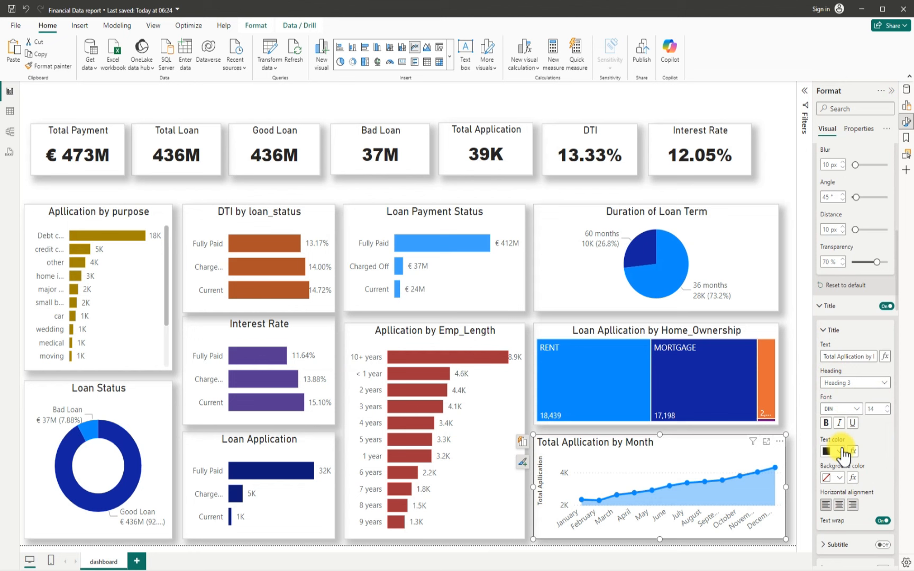
click(839, 505)
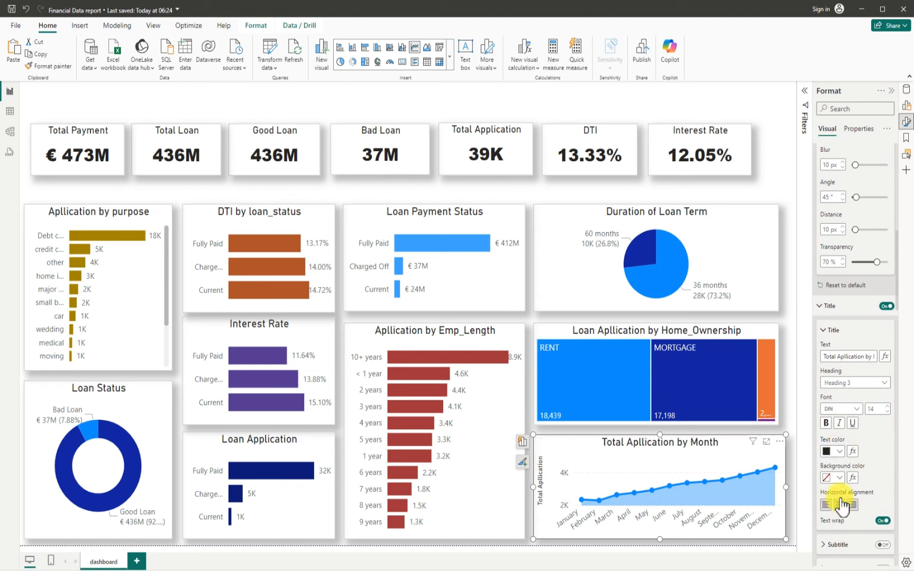
click(841, 452)
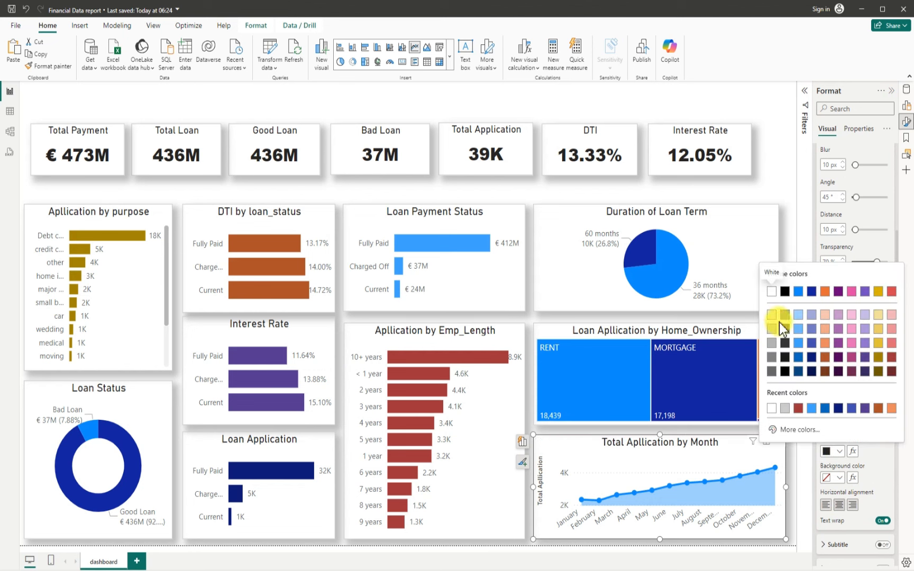
click(772, 291)
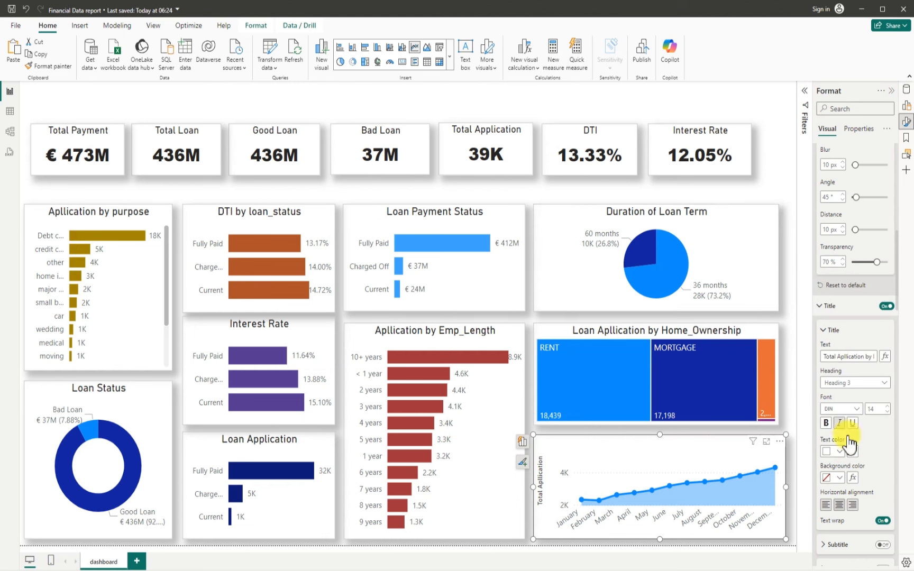
- Turn off the y-axis values and y-axis title of the monthly application line chart
scroll(845, 477, down, 4)
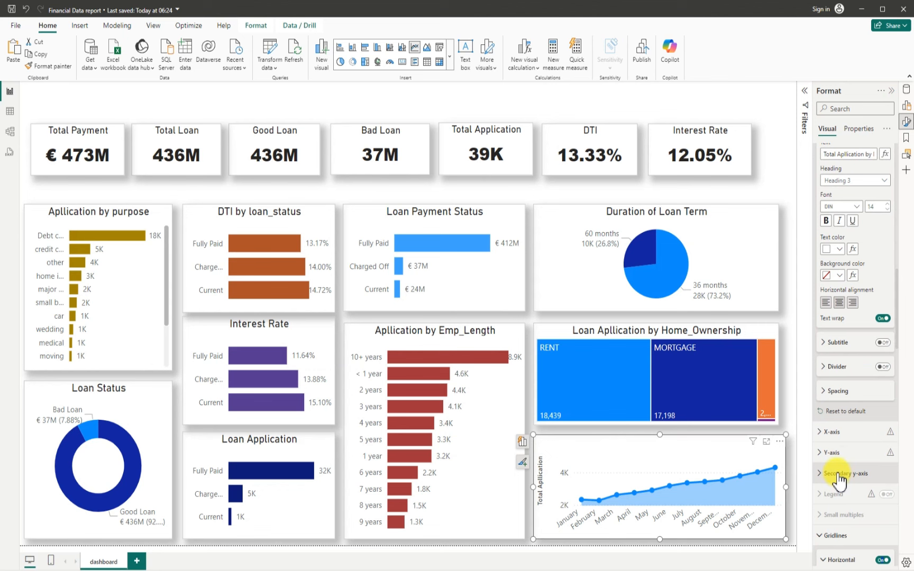
scroll(839, 479, down, 2)
scroll(838, 482, down, 2)
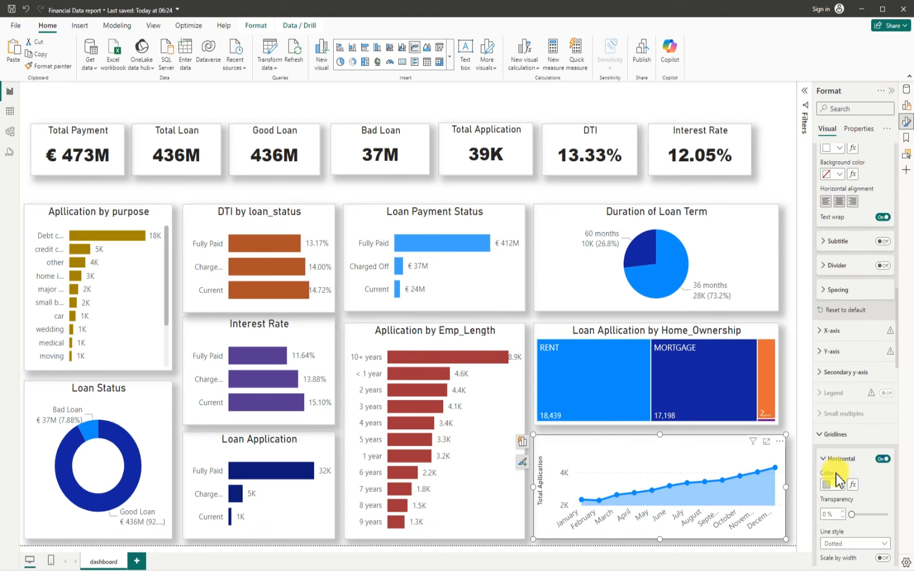
click(821, 358)
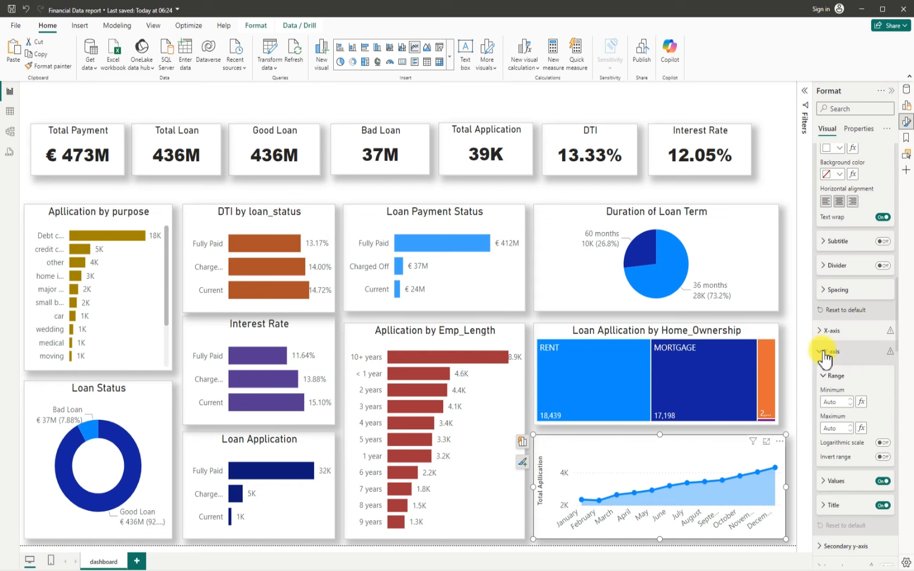
click(883, 481)
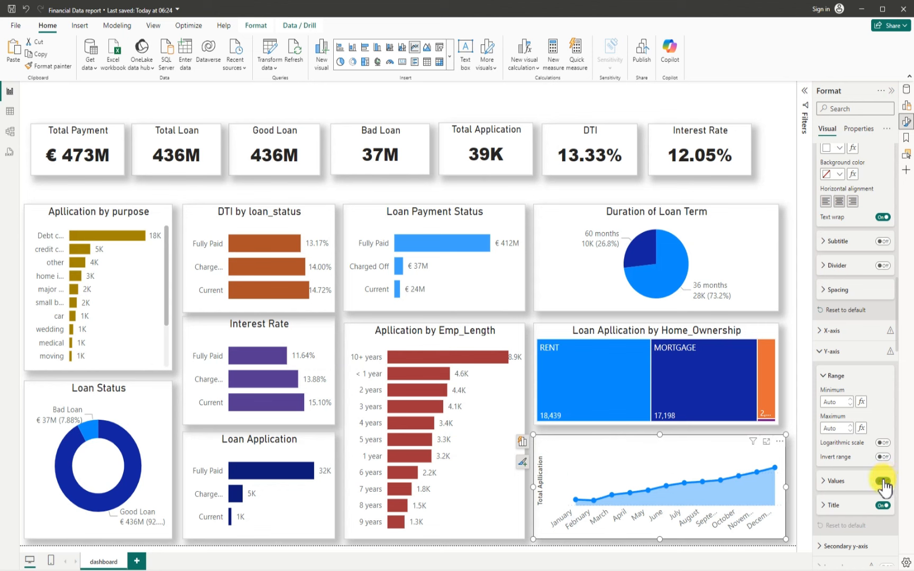
click(882, 506)
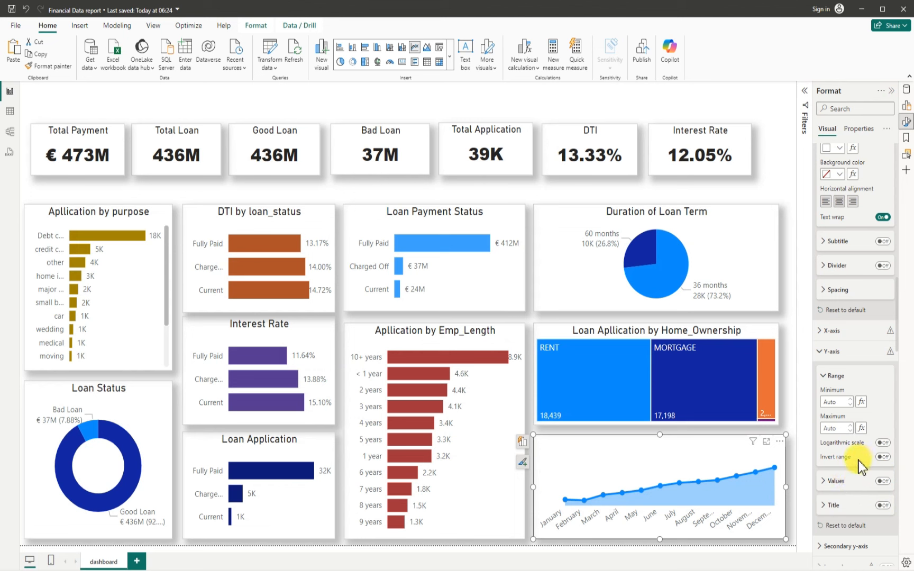
click(881, 505)
click(881, 506)
click(881, 505)
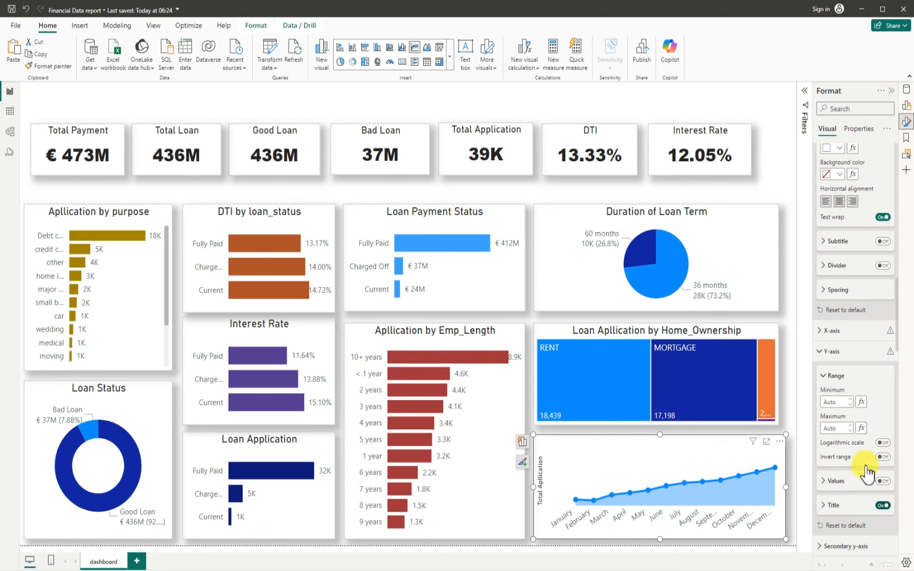
scroll(846, 376, up, 4)
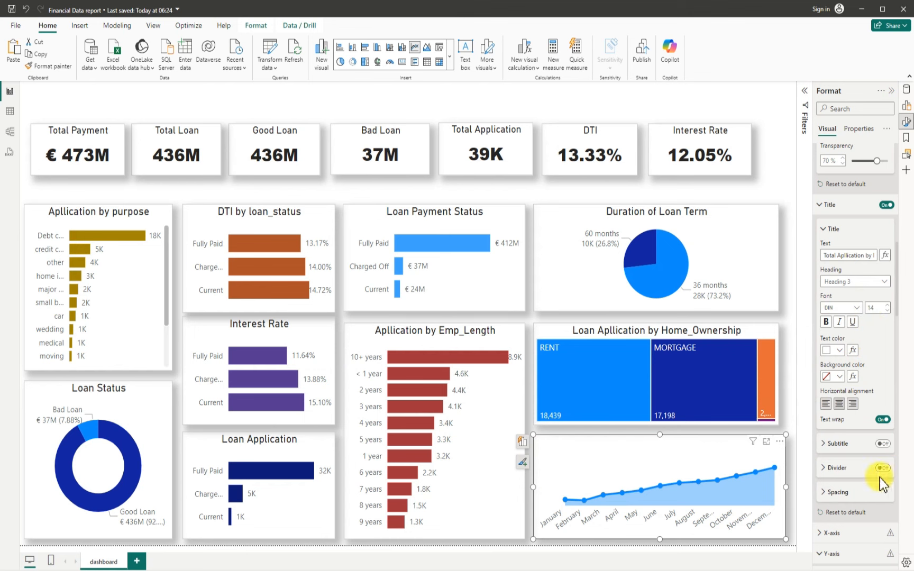
scroll(844, 481, down, 1)
scroll(849, 468, down, 4)
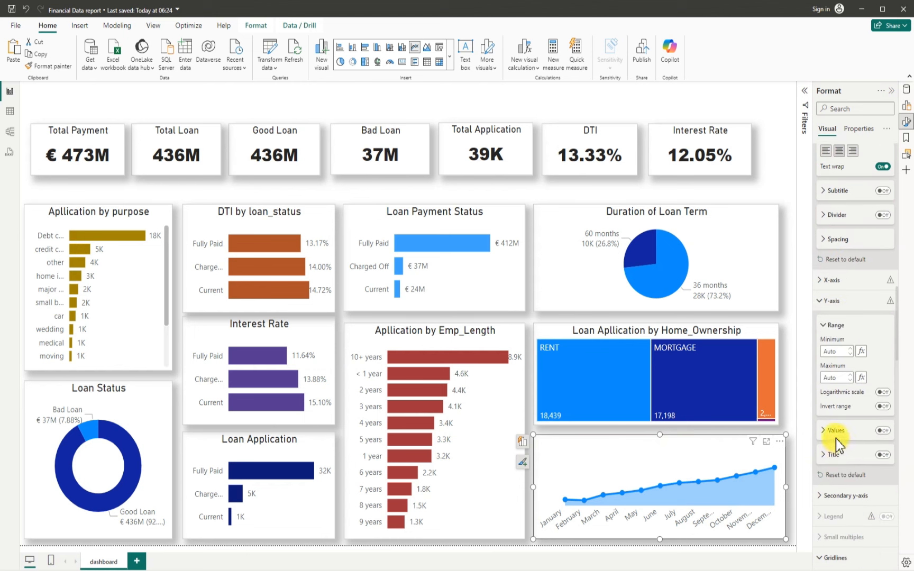
- Set the color of the monthly application line chart's x-axis values to white
click(821, 280)
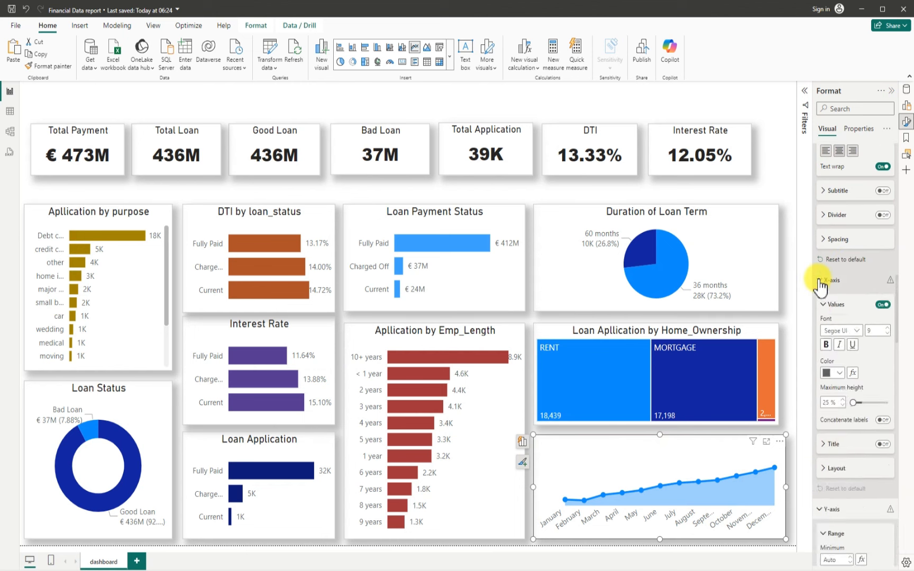
click(839, 373)
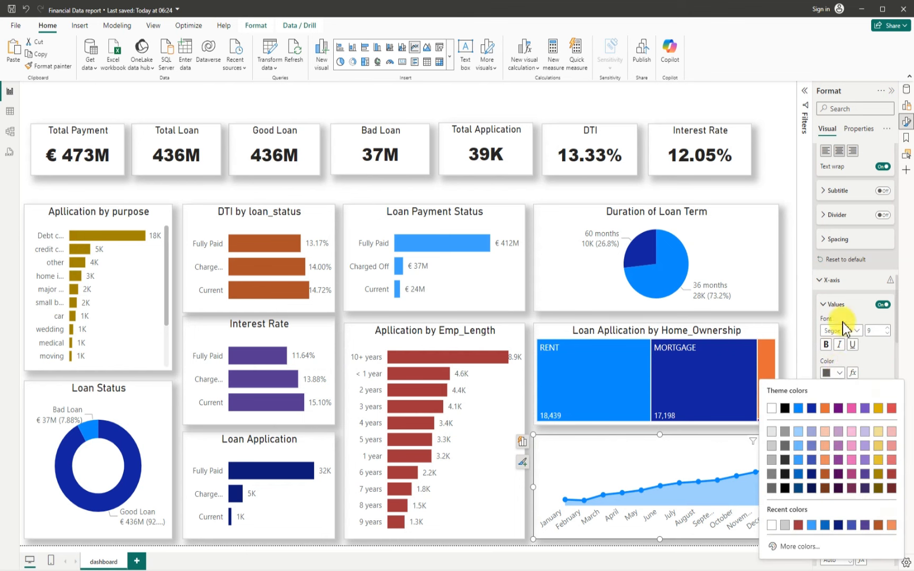
click(771, 408)
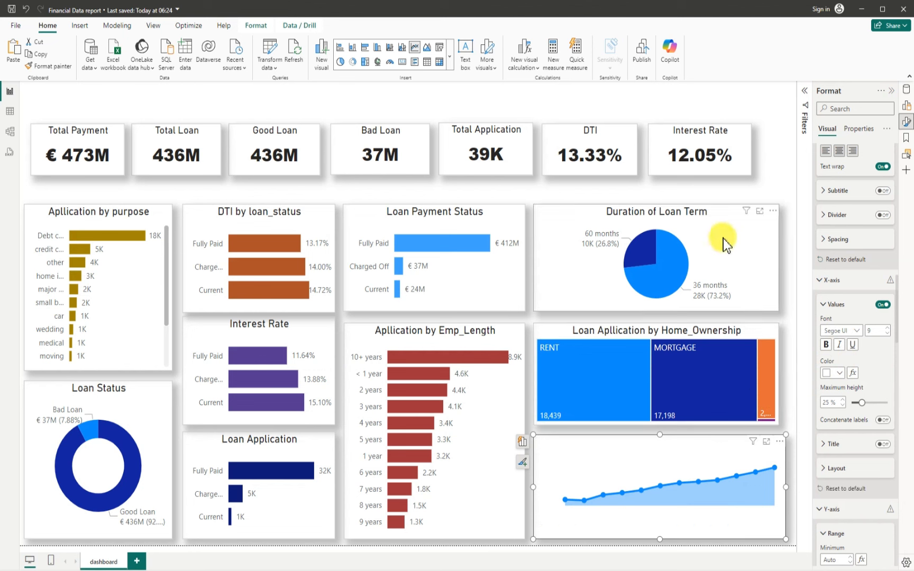
click(770, 182)
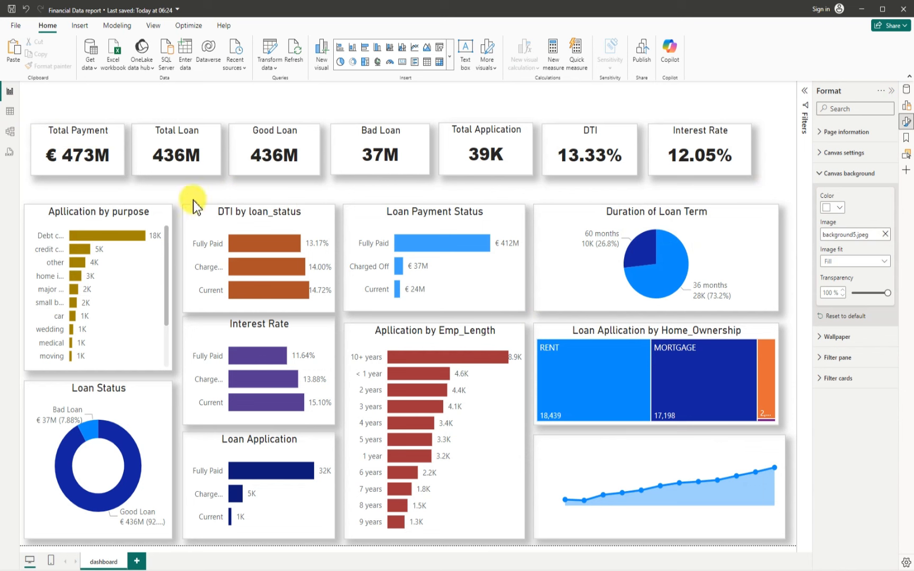
- Select all seven KPI cards from Total Payment to Interest Rate and set their title text color to white
click(40, 145)
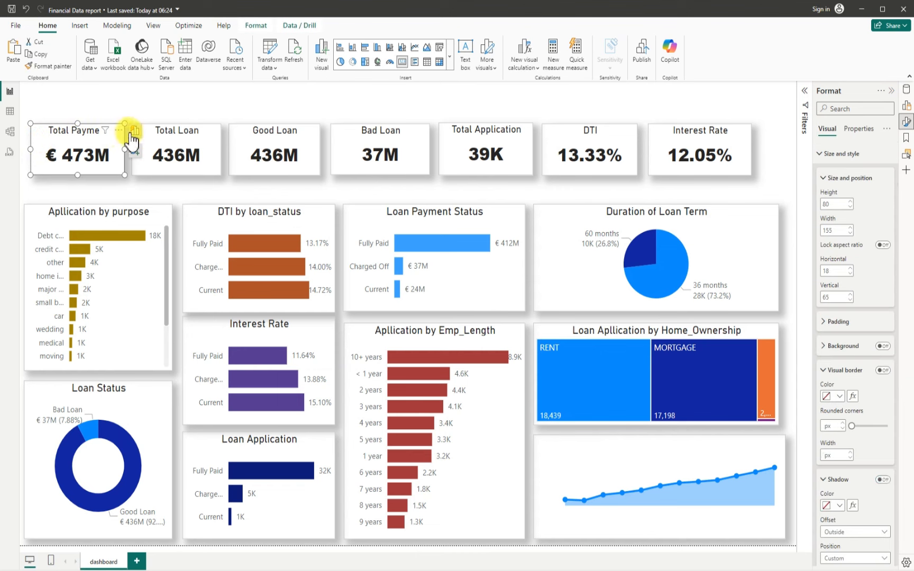
ctrl+click(153, 137)
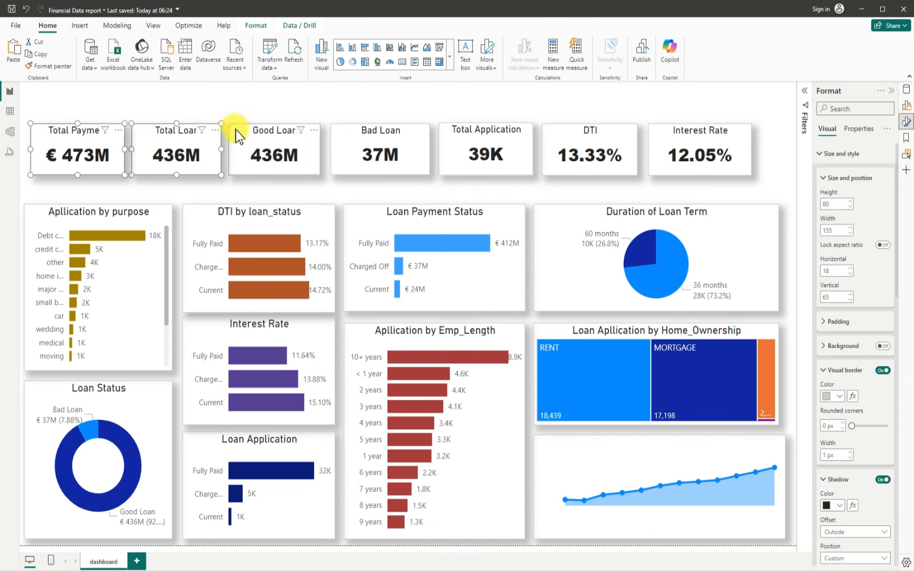
ctrl+click(254, 133)
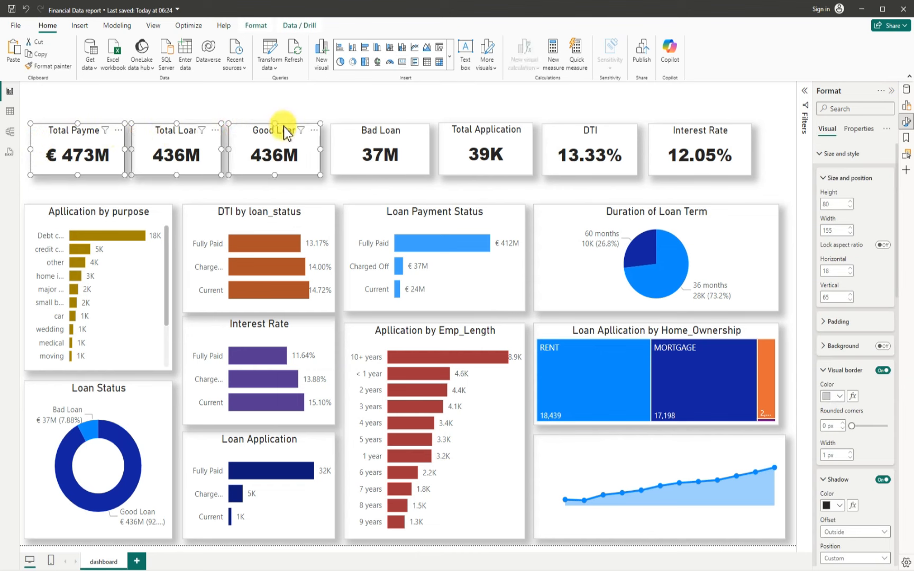
ctrl+click(389, 132)
ctrl+click(509, 137)
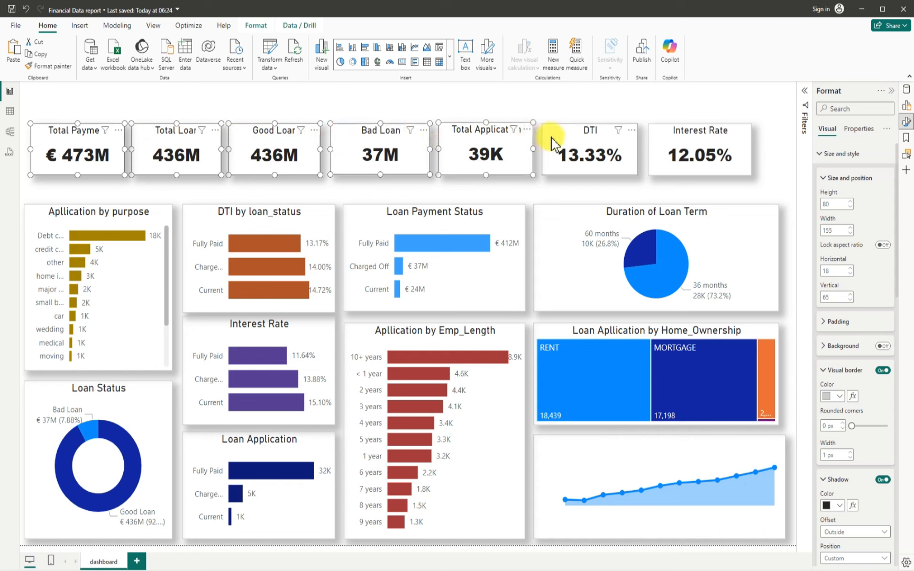
ctrl+click(602, 135)
ctrl+click(681, 141)
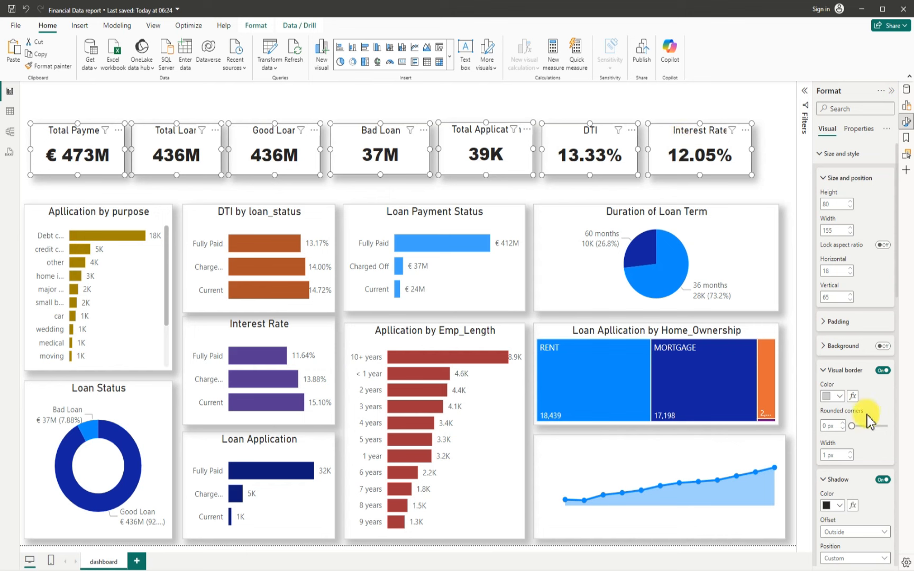
scroll(868, 423, down, 10)
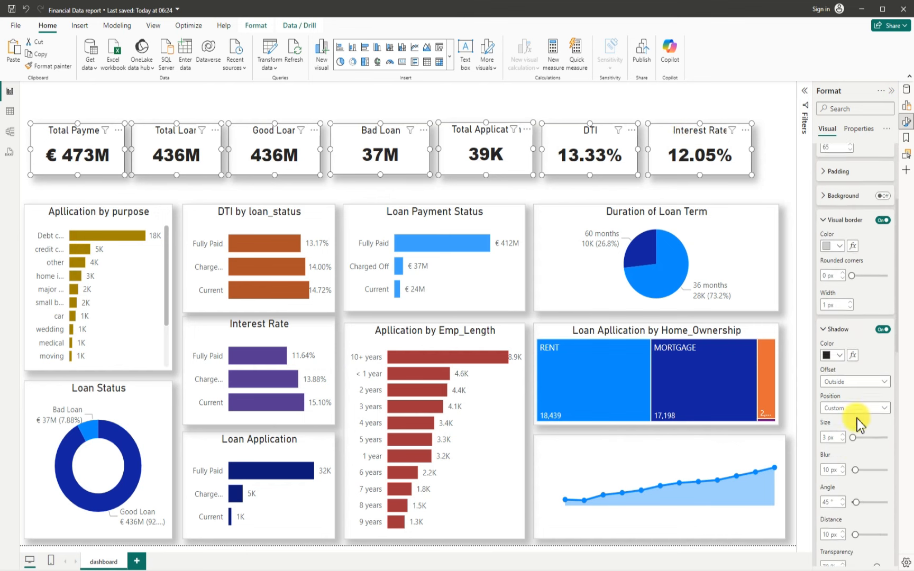
scroll(855, 418, down, 3)
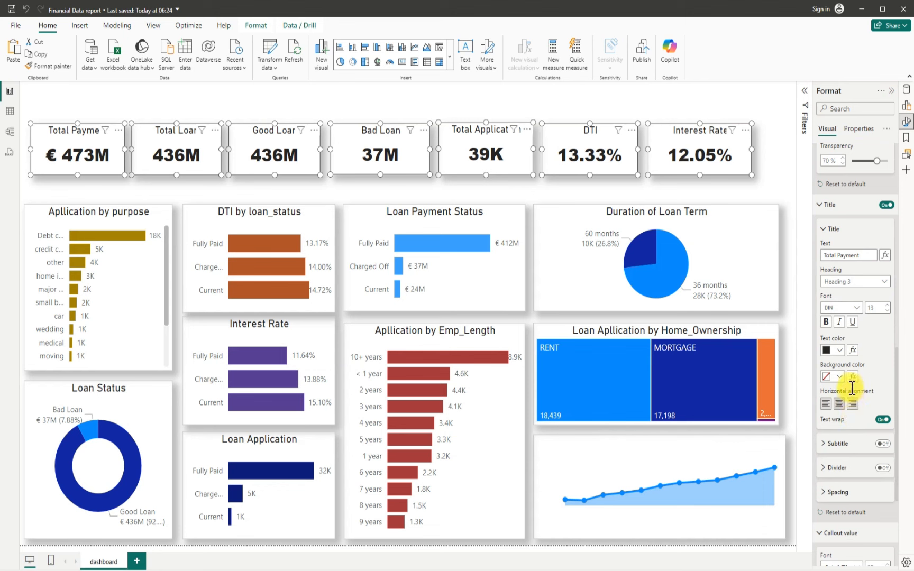
click(840, 352)
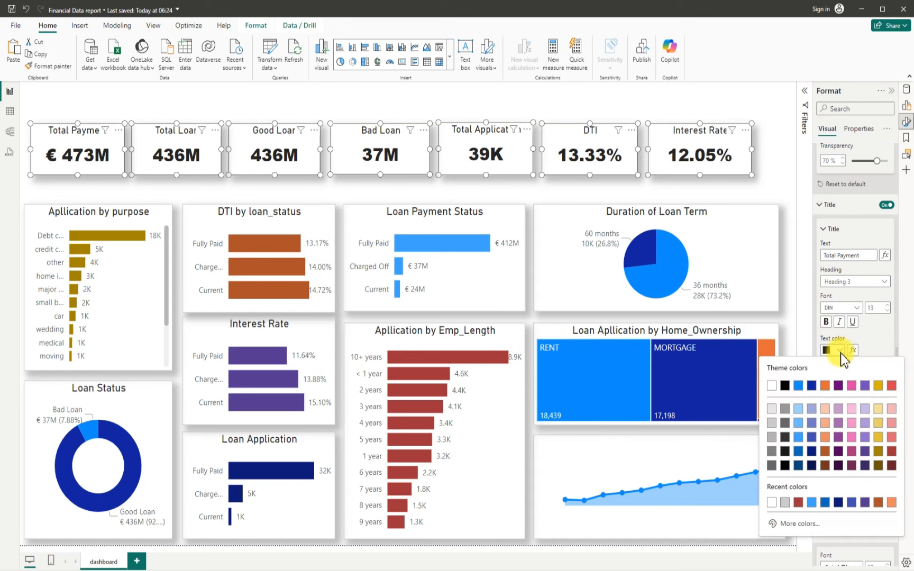
click(772, 386)
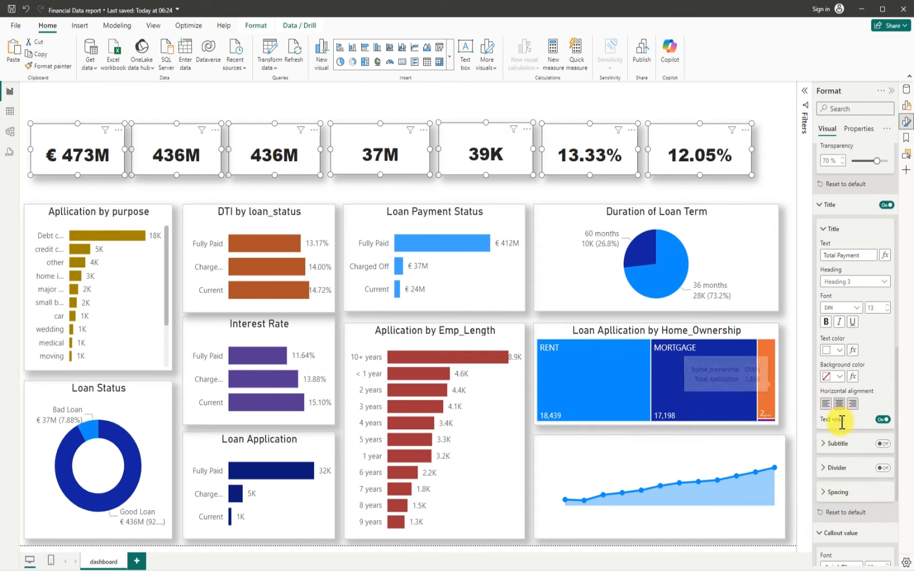
- Set the callout value color of the seven selected KPI cards to white
scroll(841, 436, down, 2)
scroll(839, 435, down, 2)
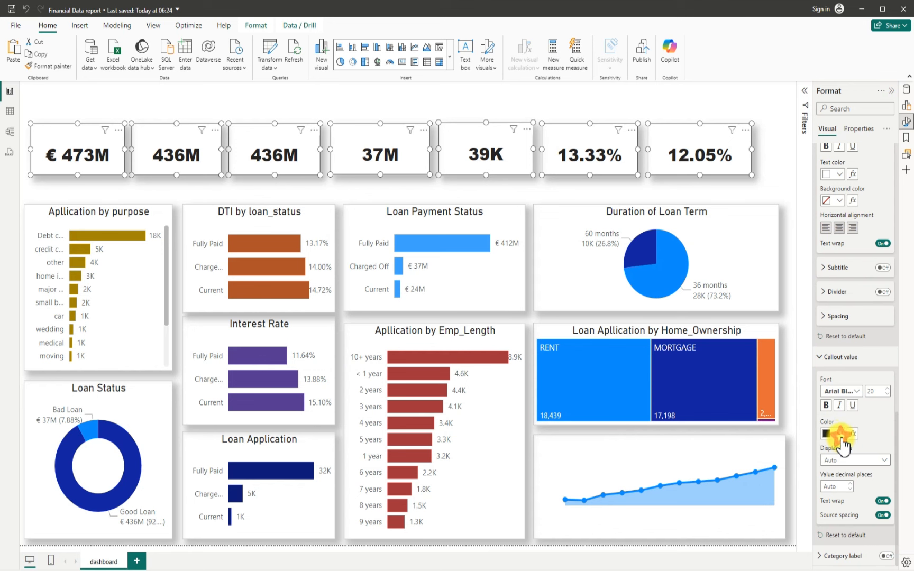
click(841, 436)
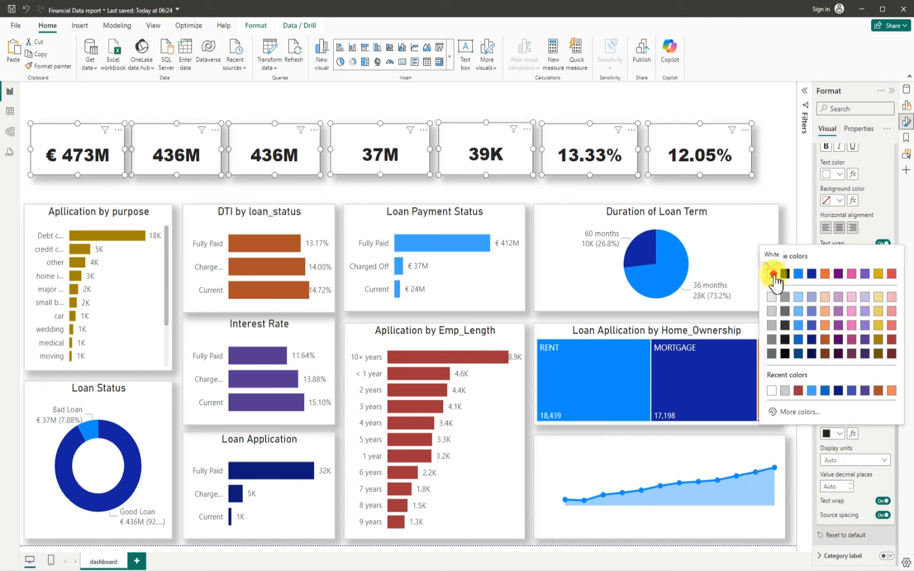
click(773, 274)
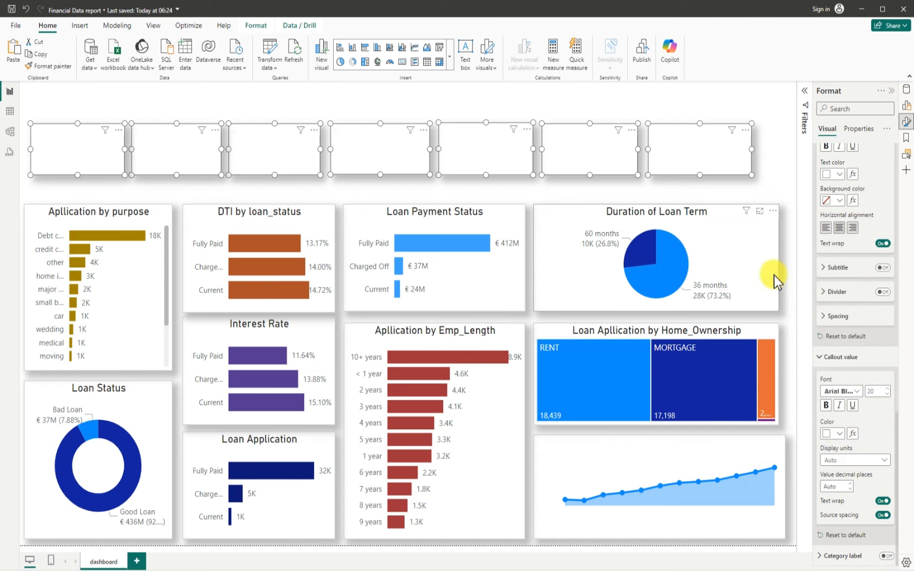
- Set the color of the y-axis values in the application by purpose bar chart to white
click(43, 223)
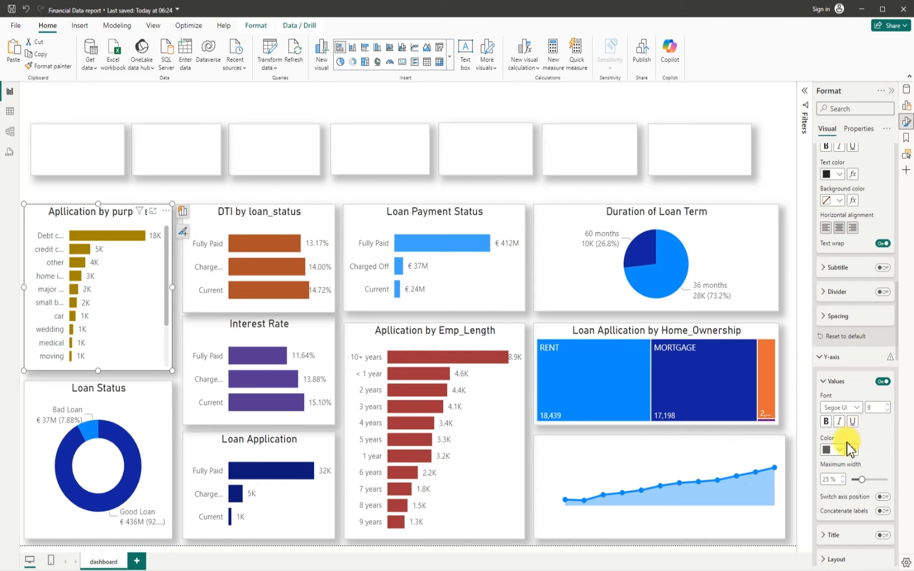
click(840, 449)
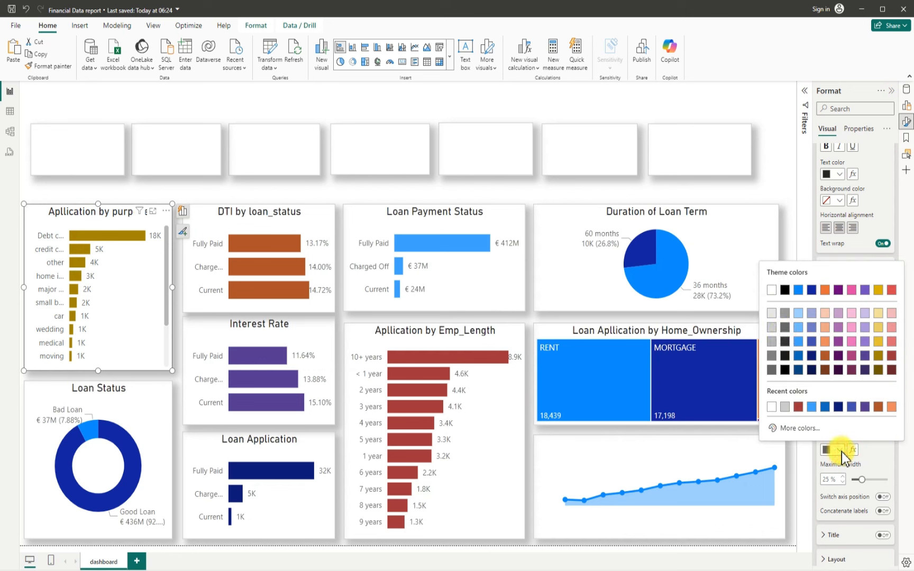
click(773, 290)
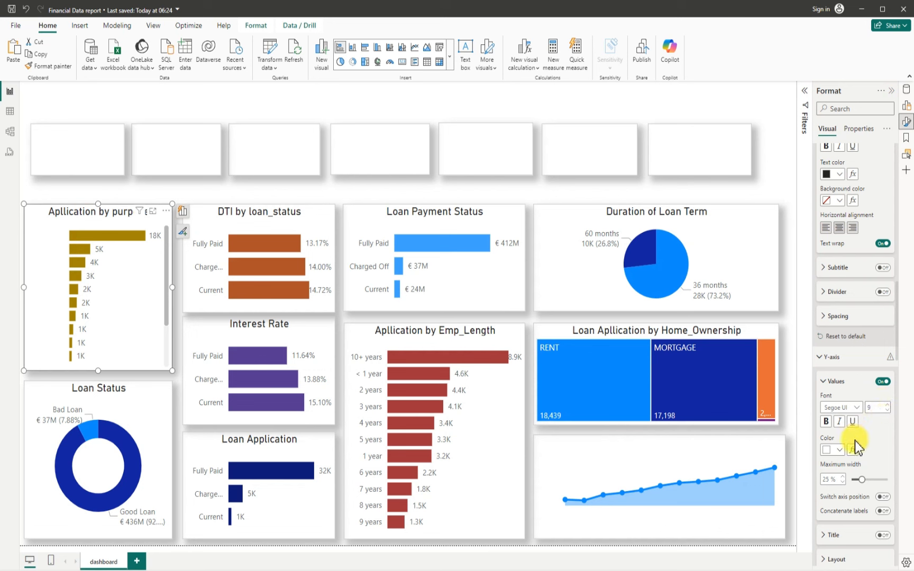
- Set the data label value color of the application by purpose bar chart to white
scroll(852, 447, down, 5)
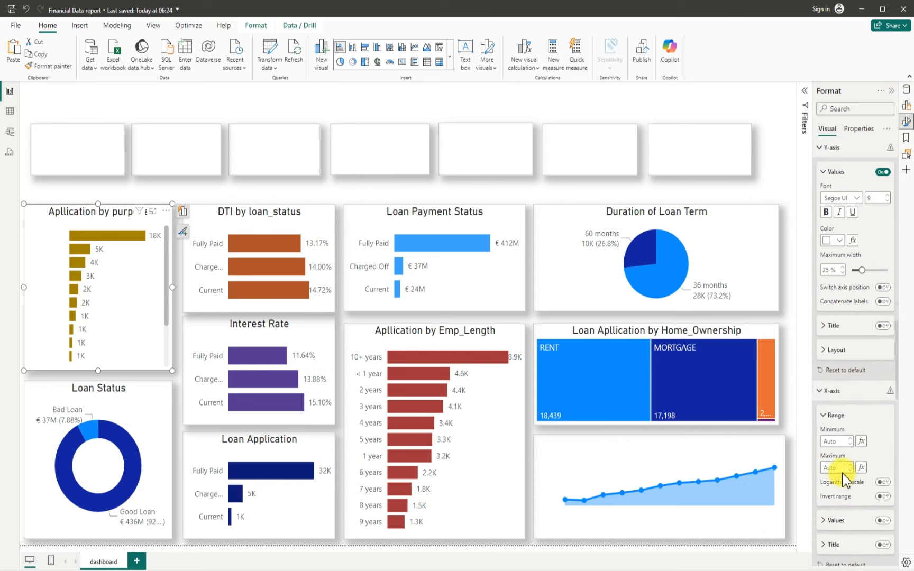
scroll(844, 479, down, 3)
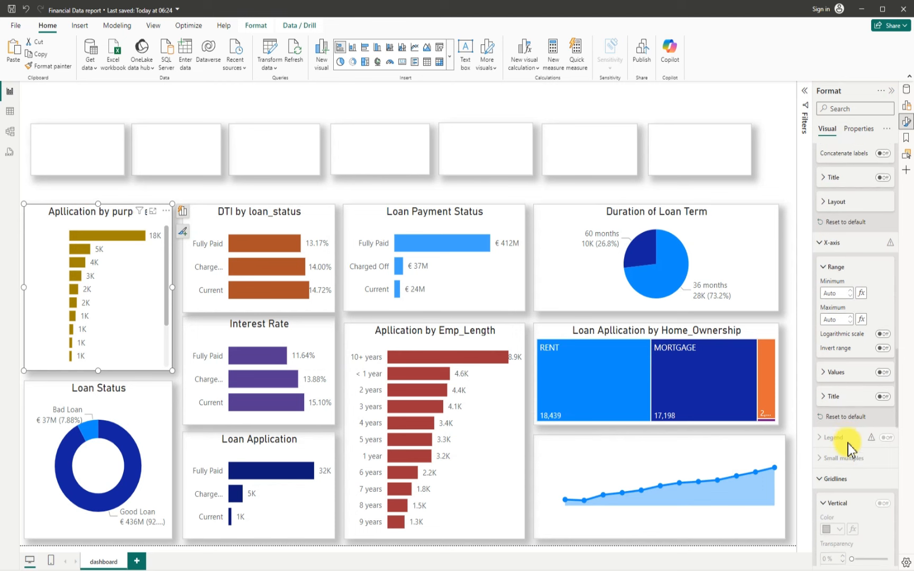
scroll(849, 450, down, 3)
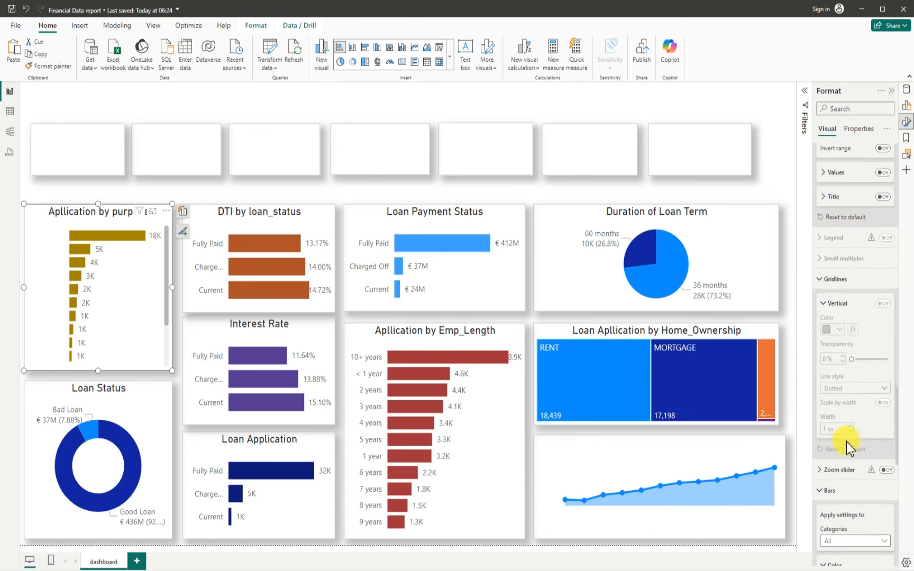
scroll(848, 448, down, 5)
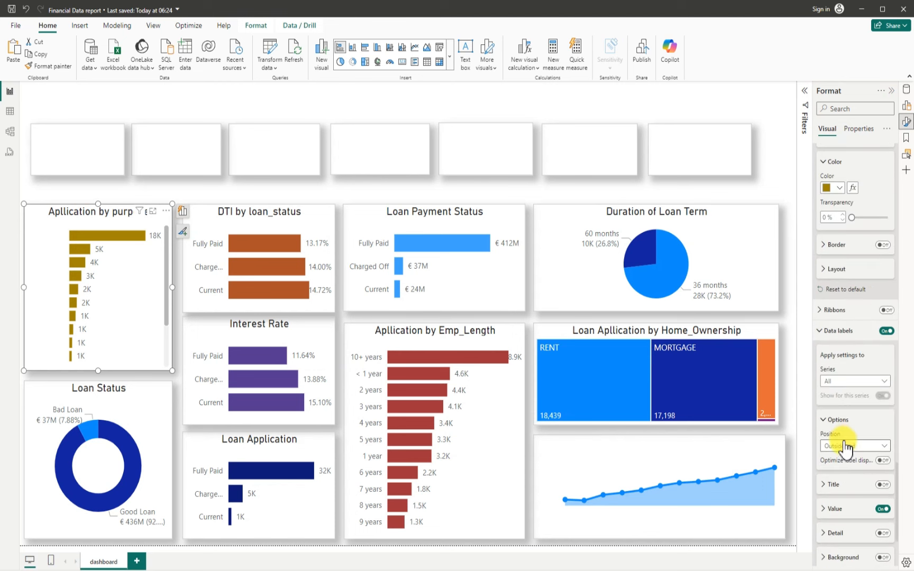
scroll(846, 448, down, 2)
scroll(845, 447, down, 1)
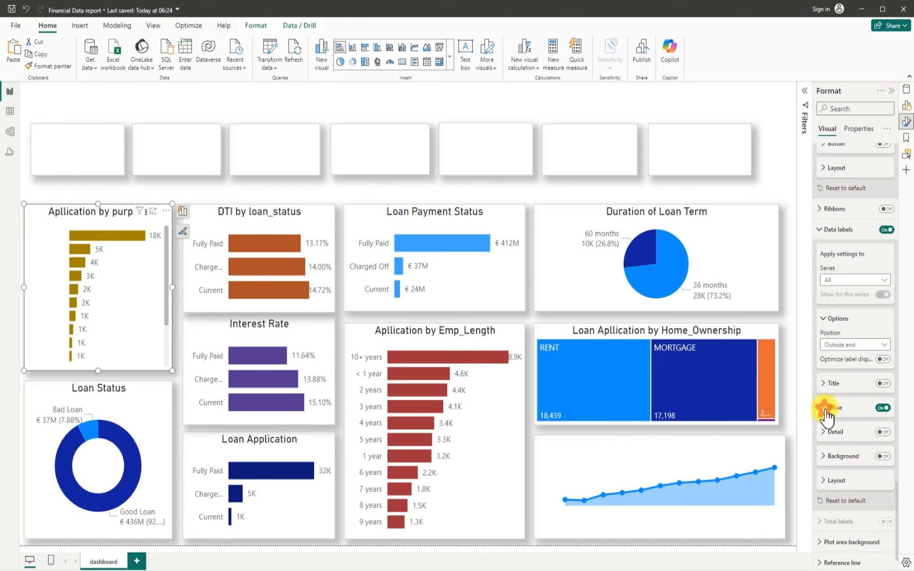
click(825, 408)
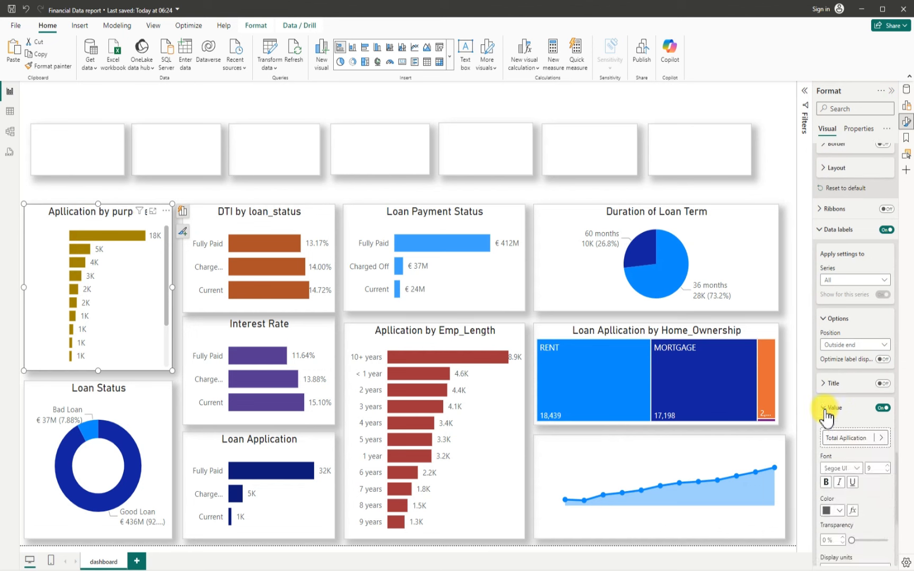
click(841, 511)
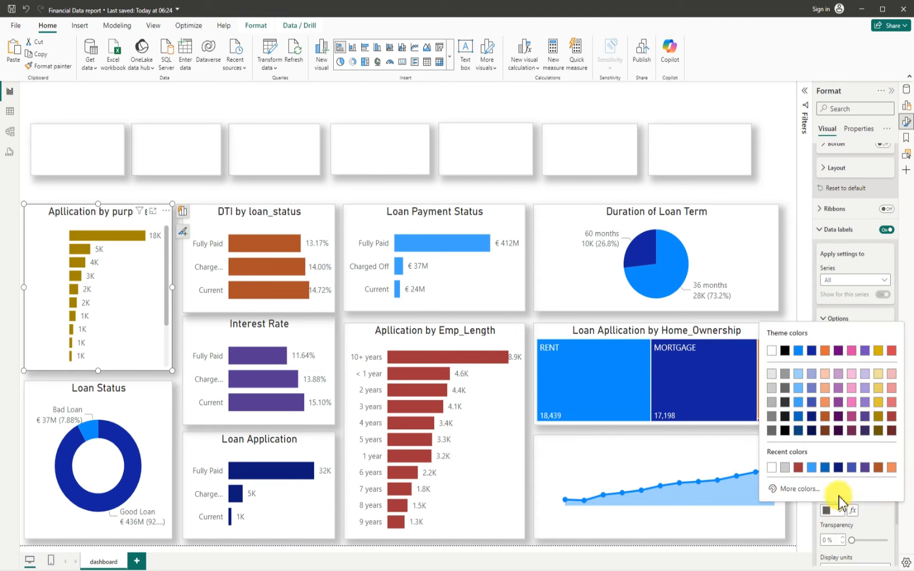
click(773, 352)
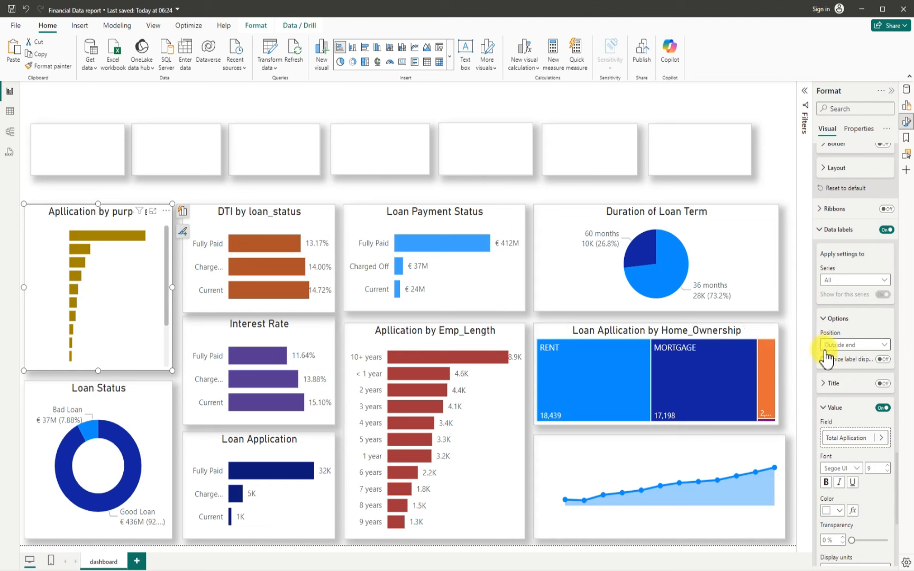
- Look through the axis, gridline, bar and data label formatting options of the application by purpose bar chart
scroll(829, 357, down, 1)
scroll(829, 357, up, 10)
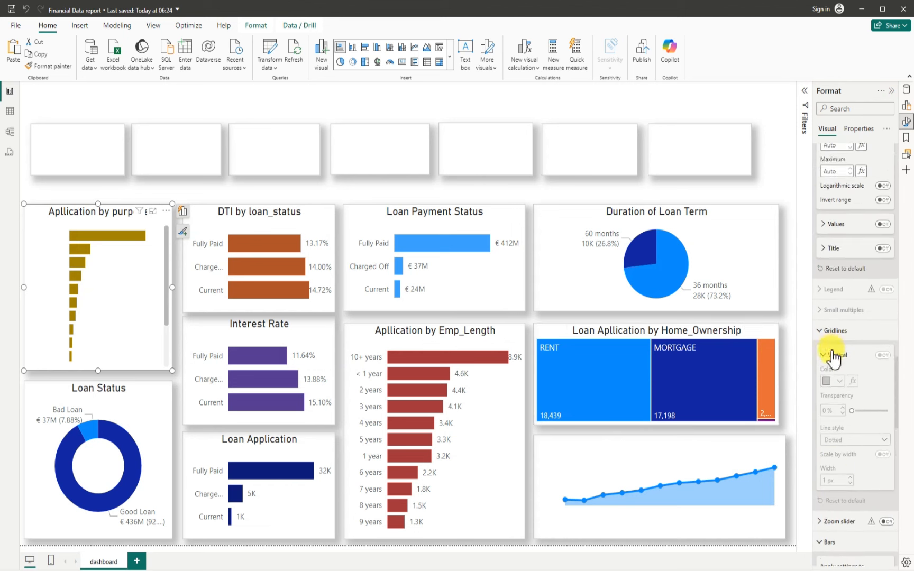
scroll(830, 361, up, 10)
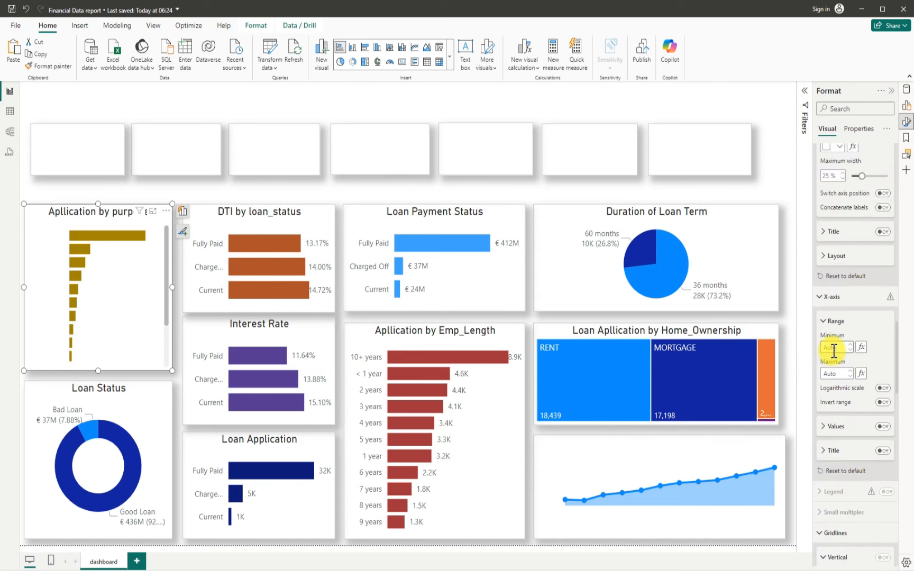
scroll(833, 365, down, 10)
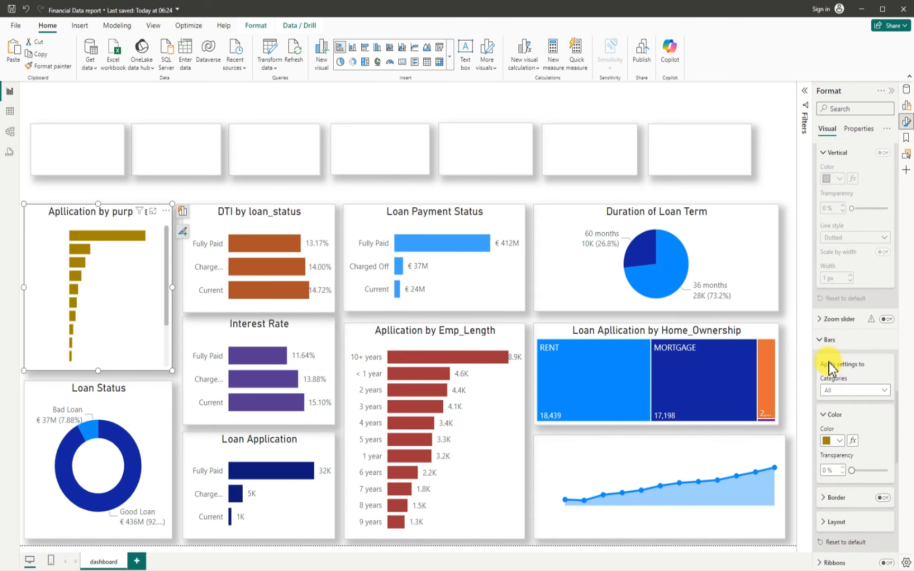
scroll(829, 370, down, 3)
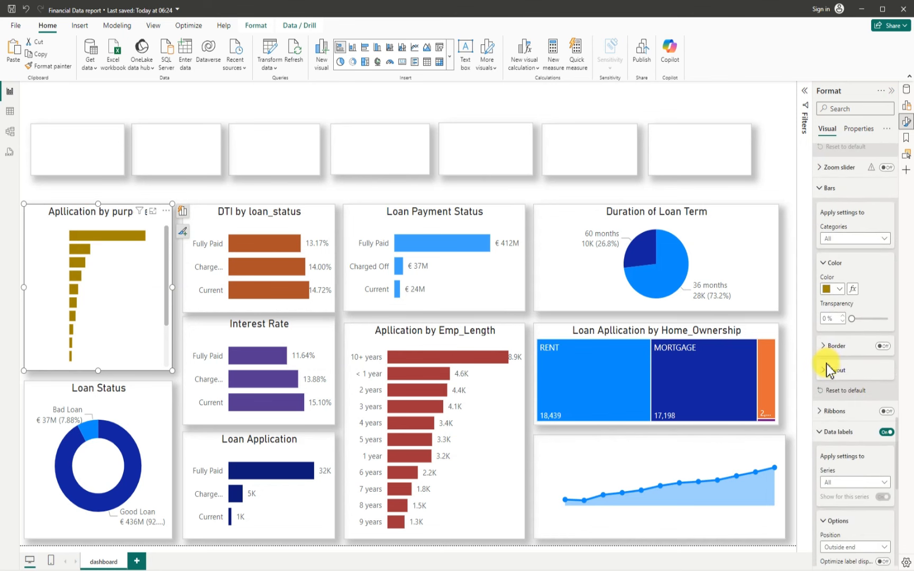
scroll(829, 370, down, 6)
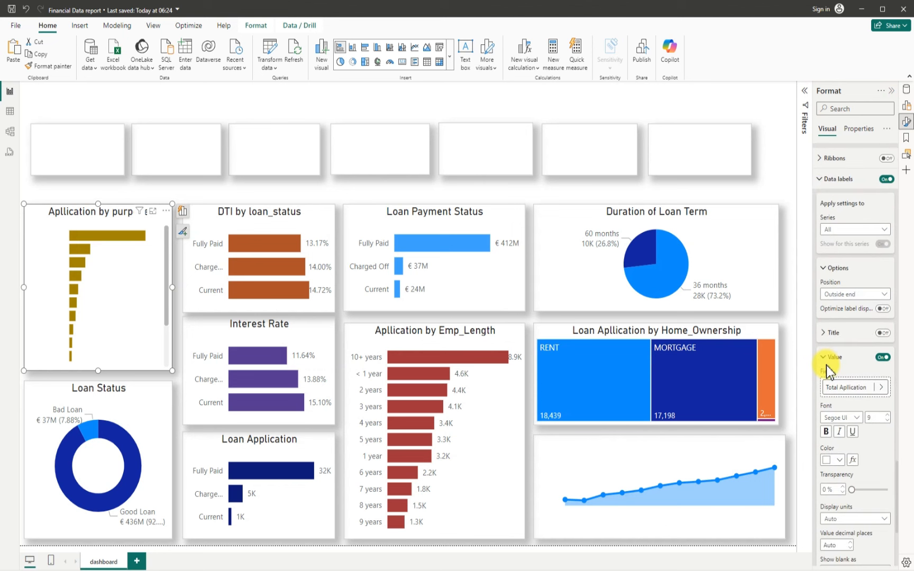
scroll(827, 370, down, 2)
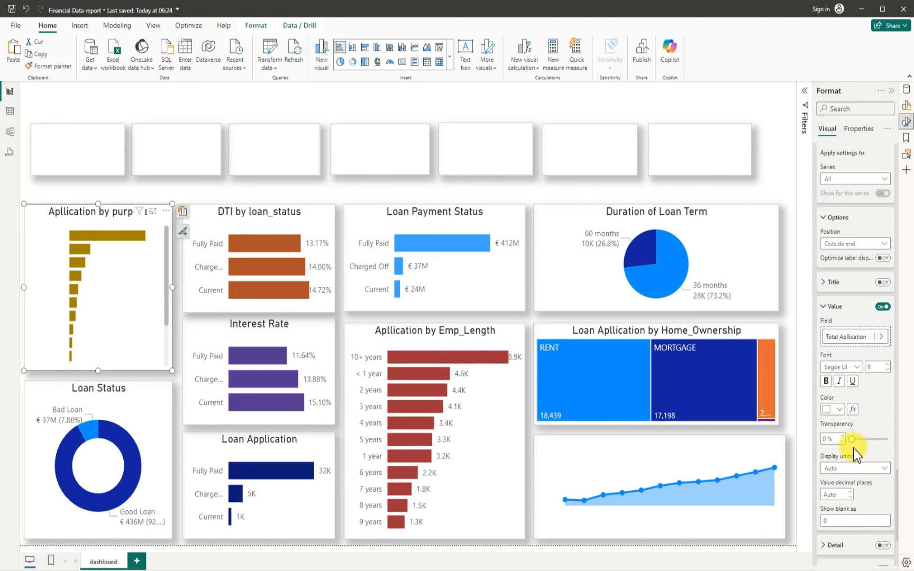
scroll(849, 455, down, 3)
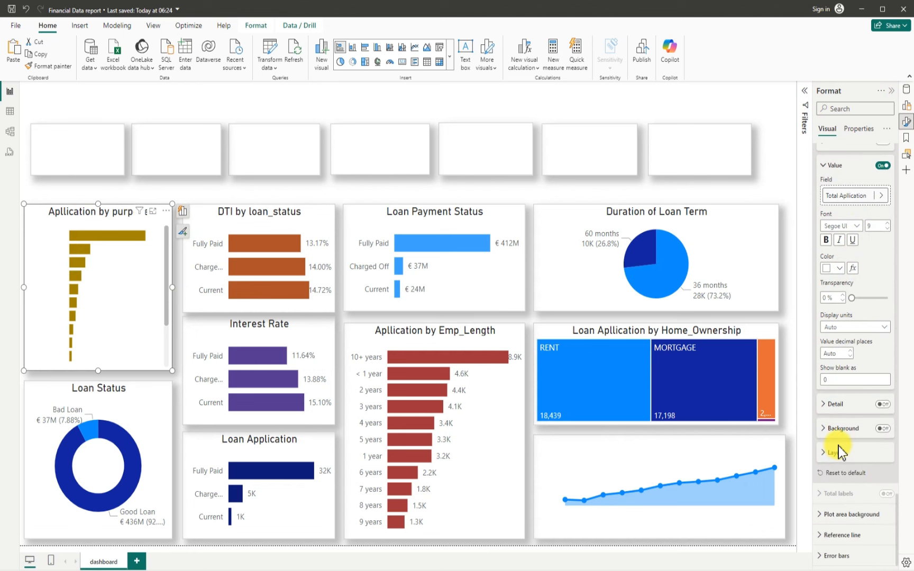
scroll(845, 452, up, 12)
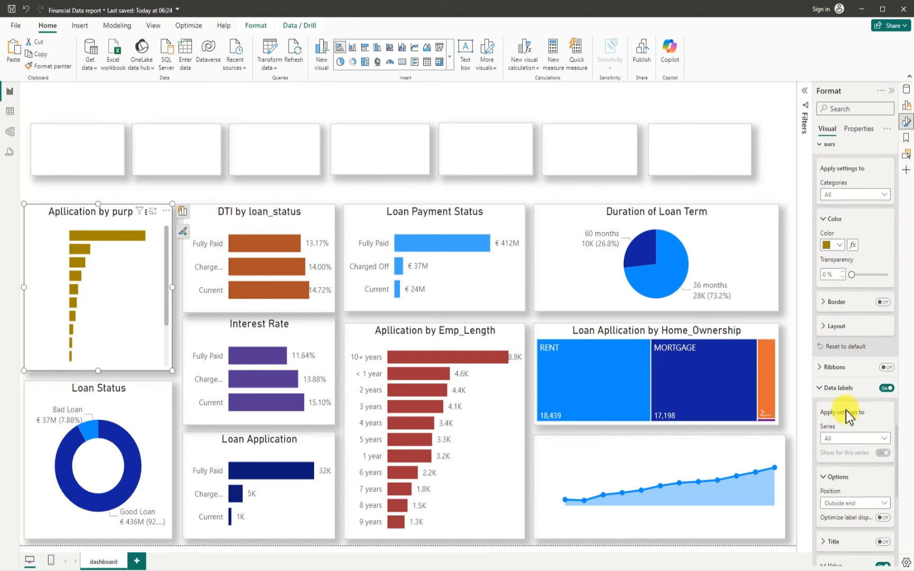
- Set the title text color of the application by purpose bar chart to white
scroll(848, 415, up, 10)
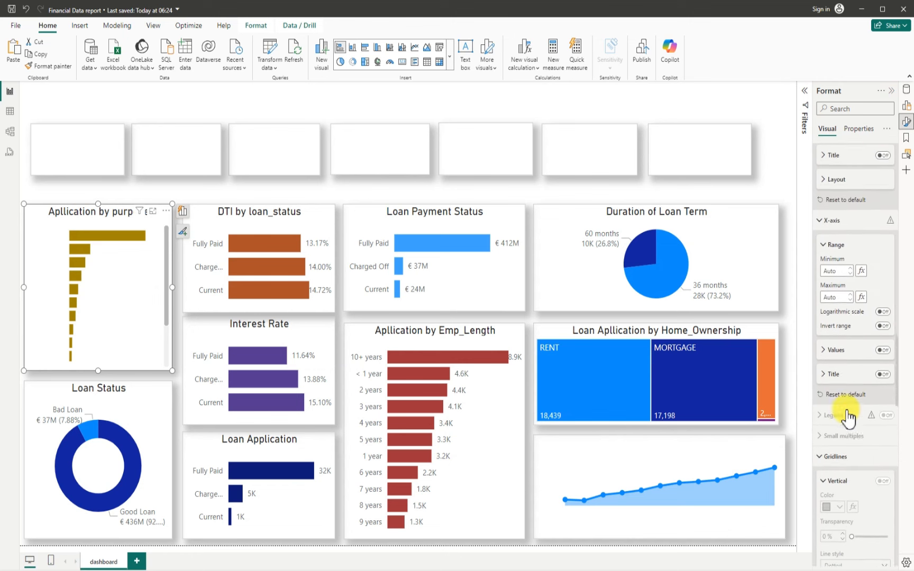
scroll(847, 409, up, 5)
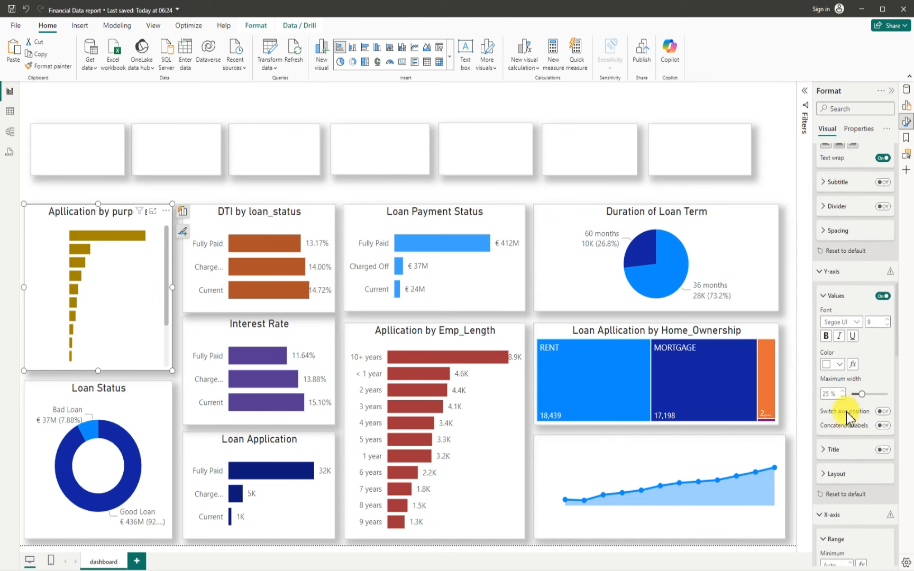
scroll(847, 410, up, 8)
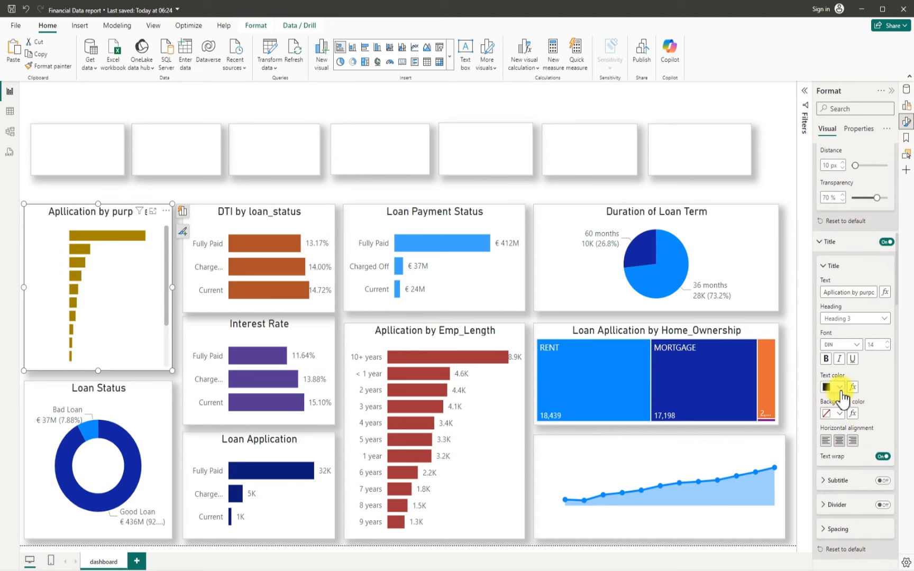
click(840, 390)
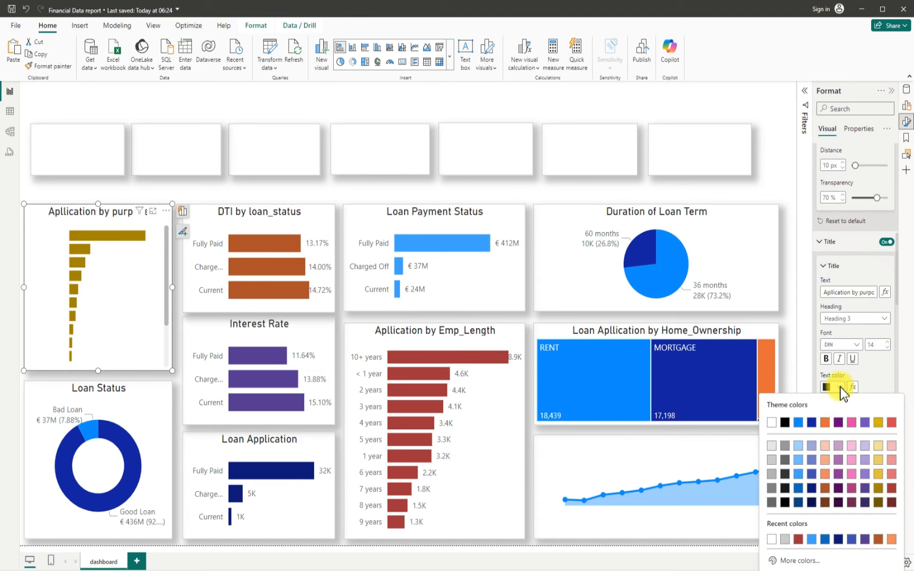
click(775, 423)
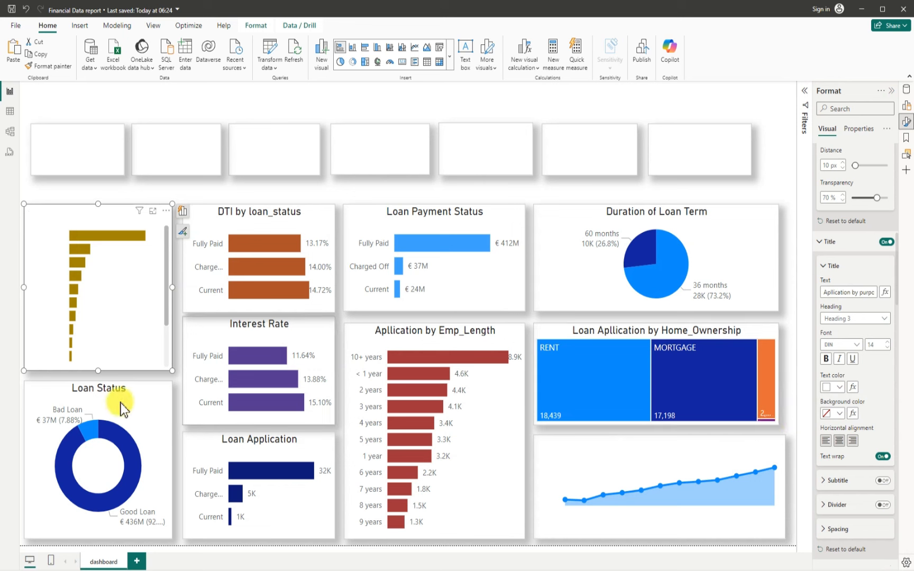
- Set the title text color of the Loan Status donut chart to white
click(37, 394)
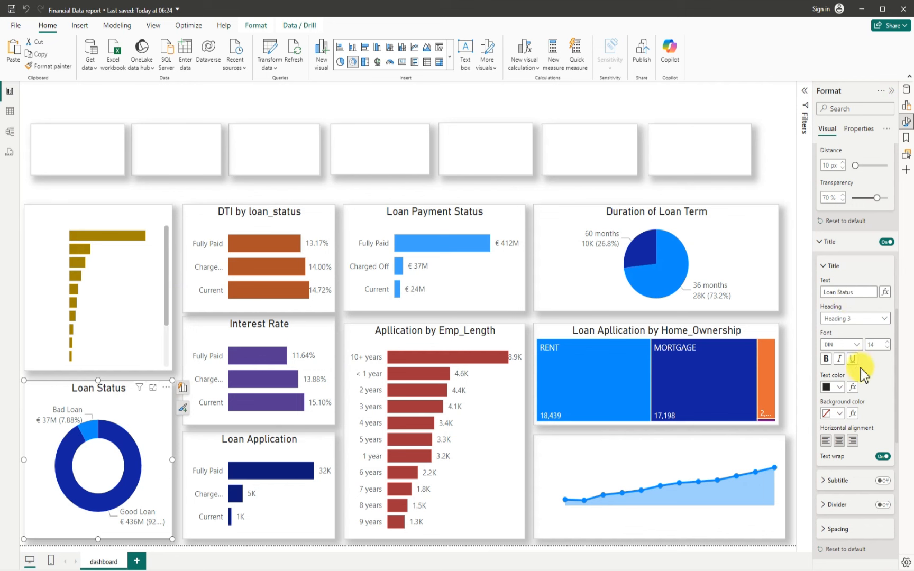
click(839, 387)
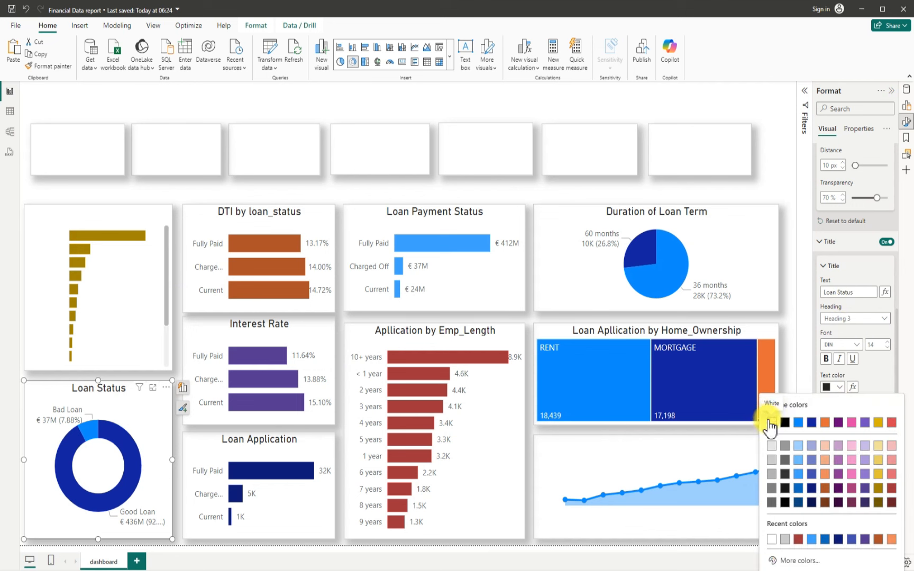
click(768, 421)
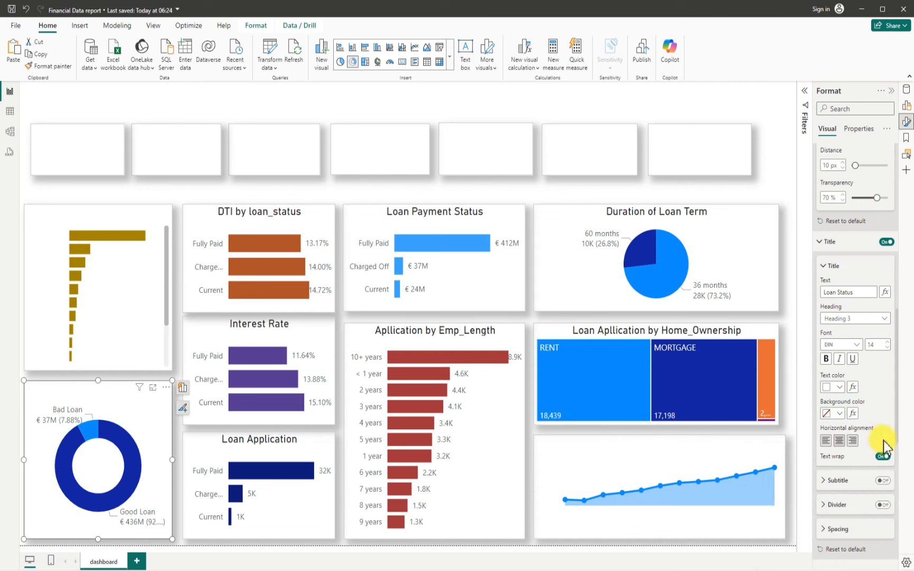
- Set the detail label value color of the Loan Status donut chart to white
scroll(868, 459, down, 5)
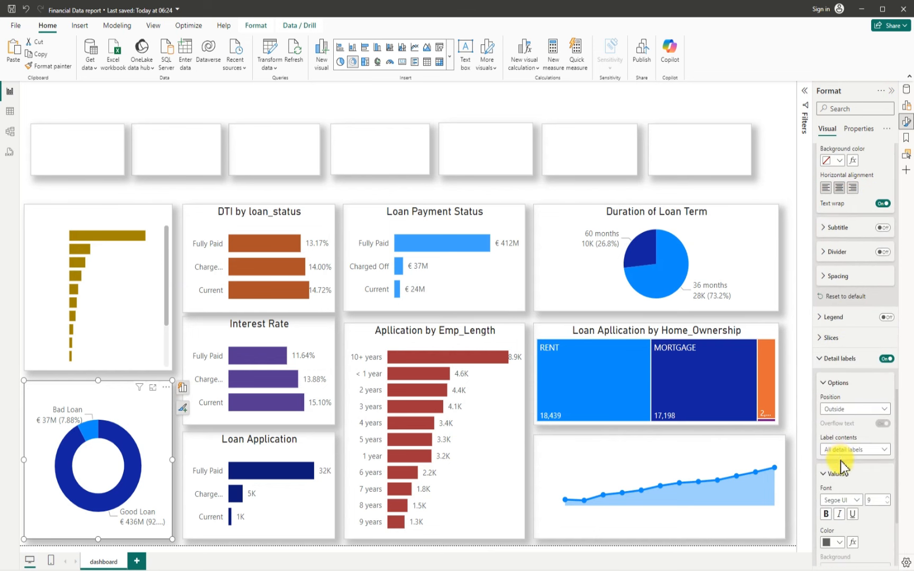
scroll(841, 462, down, 2)
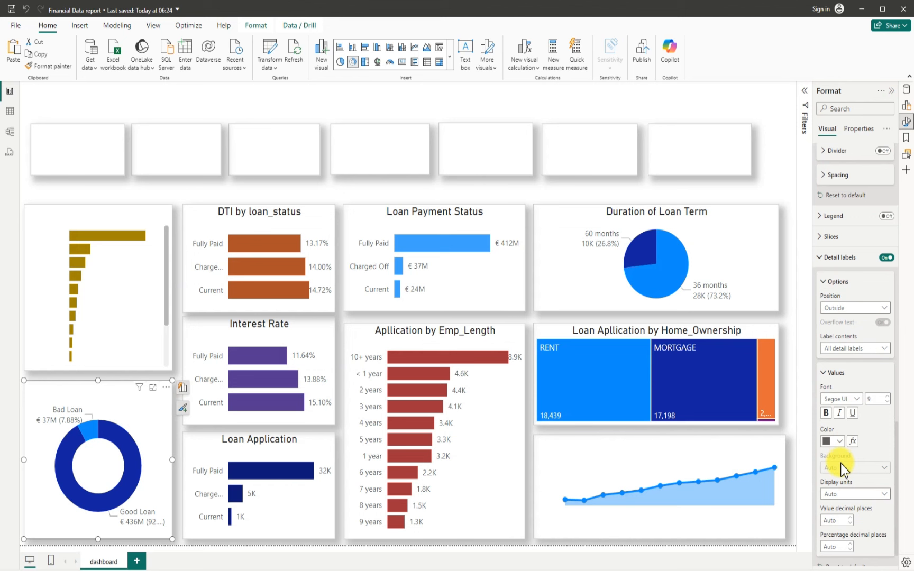
scroll(841, 463, down, 1)
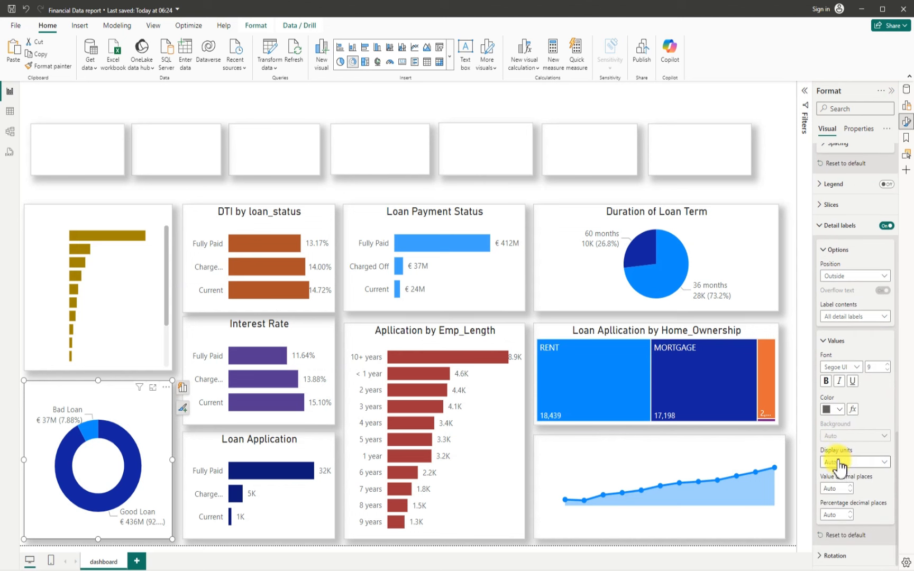
click(840, 418)
click(773, 249)
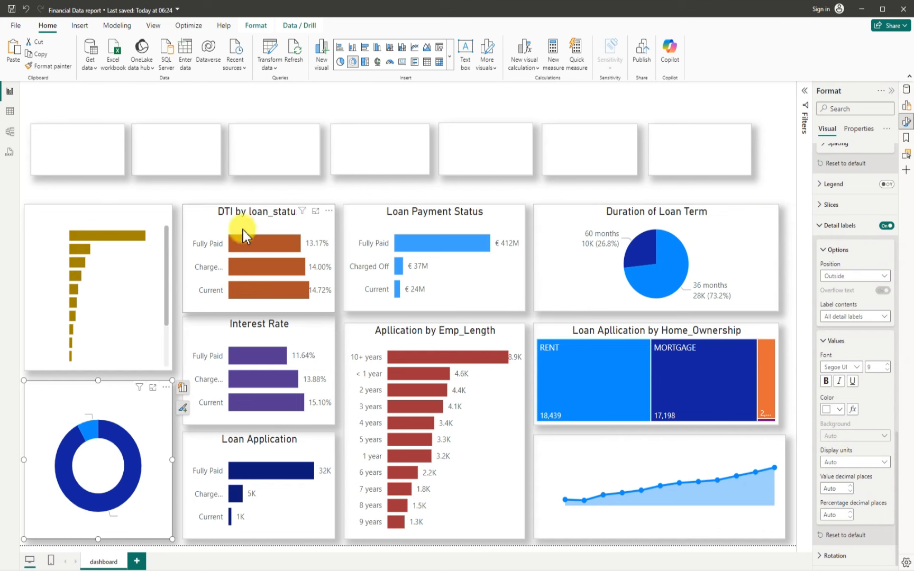
- Set the color of the y-axis values in the DTI by loan_status bar chart to white
click(202, 219)
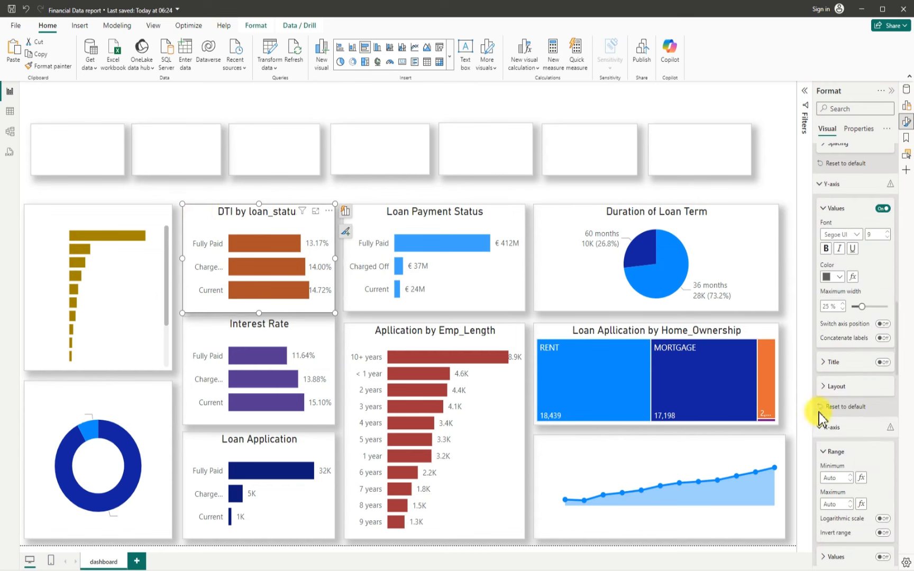
click(841, 278)
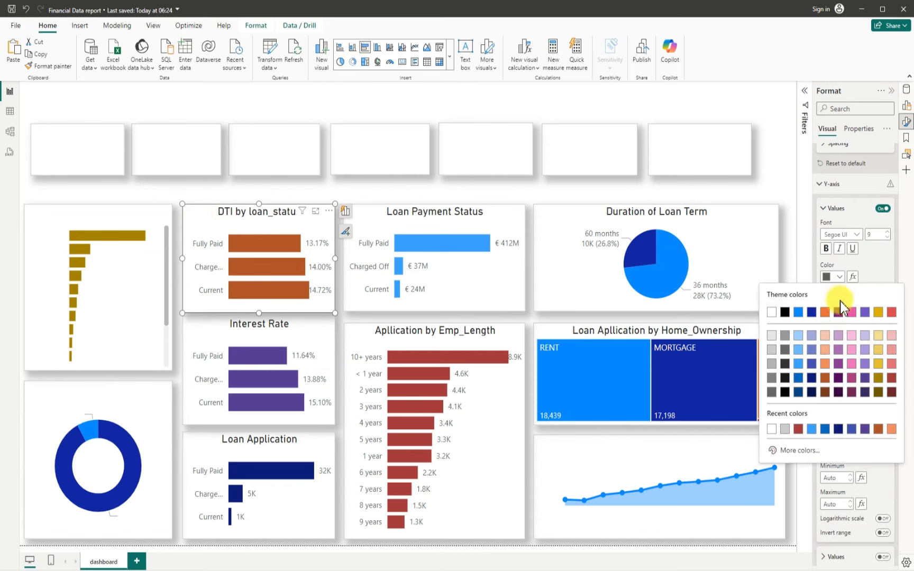
click(773, 311)
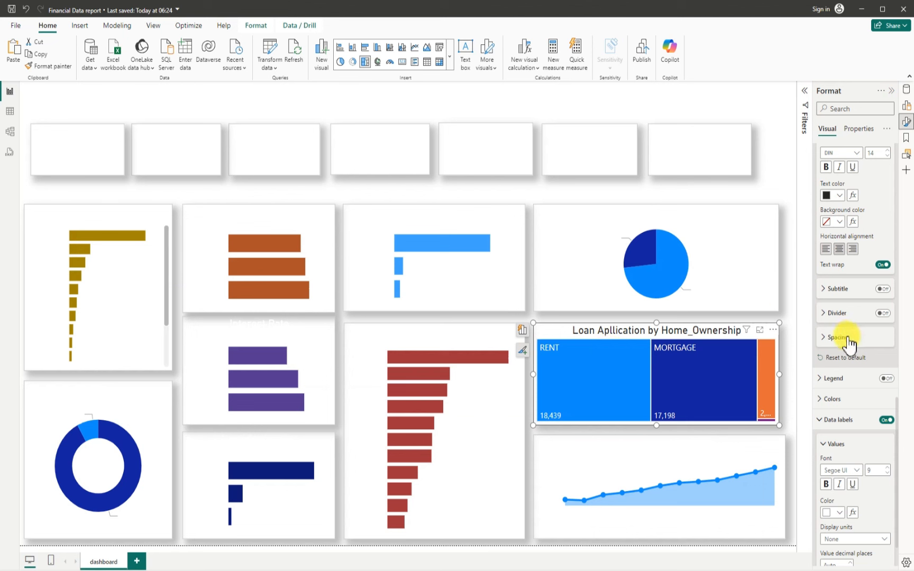
- Set the title text color of the loan application by Home_Ownership treemap to white
scroll(846, 343, down, 2)
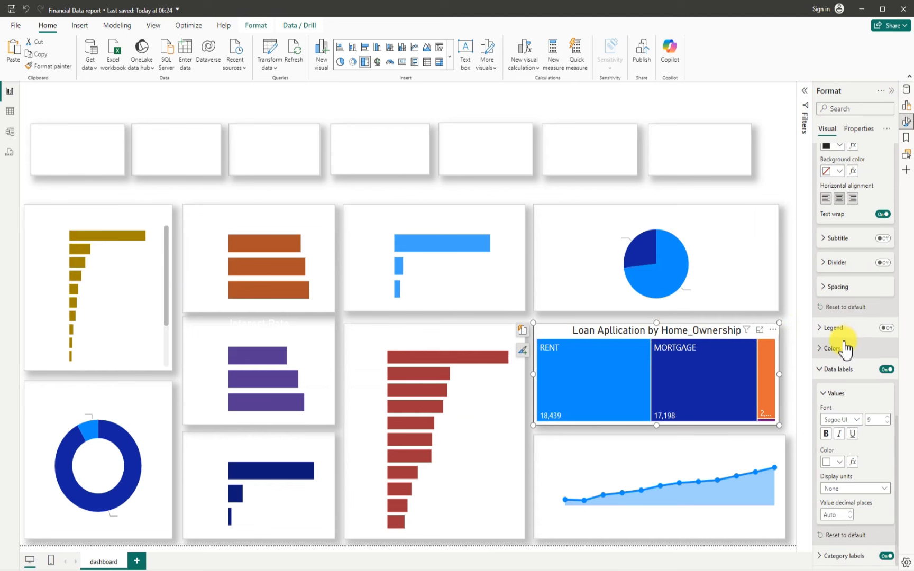
scroll(845, 347, up, 5)
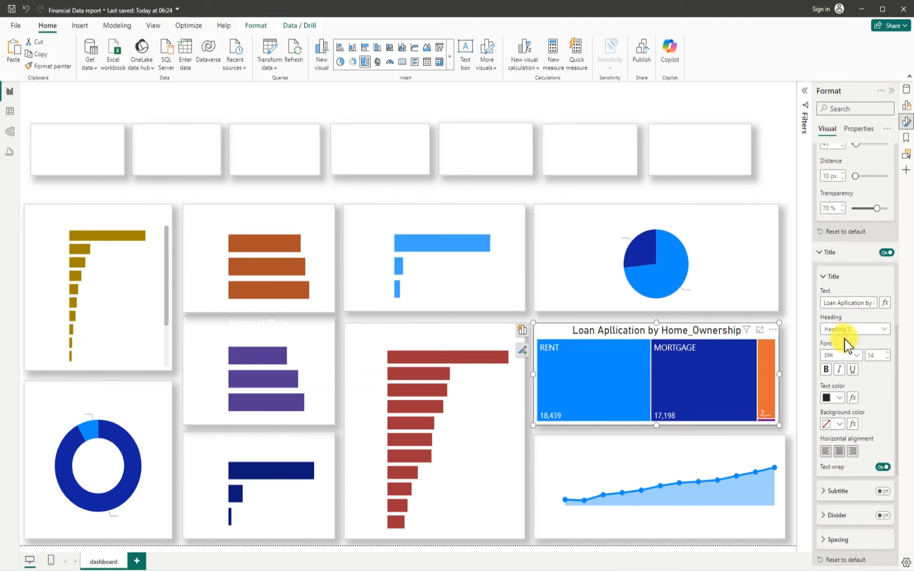
click(841, 401)
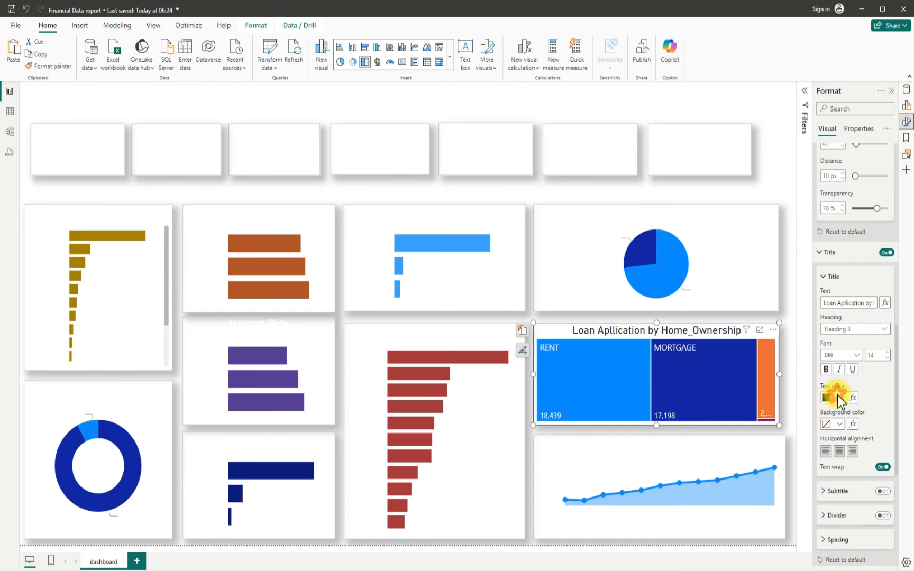
click(769, 240)
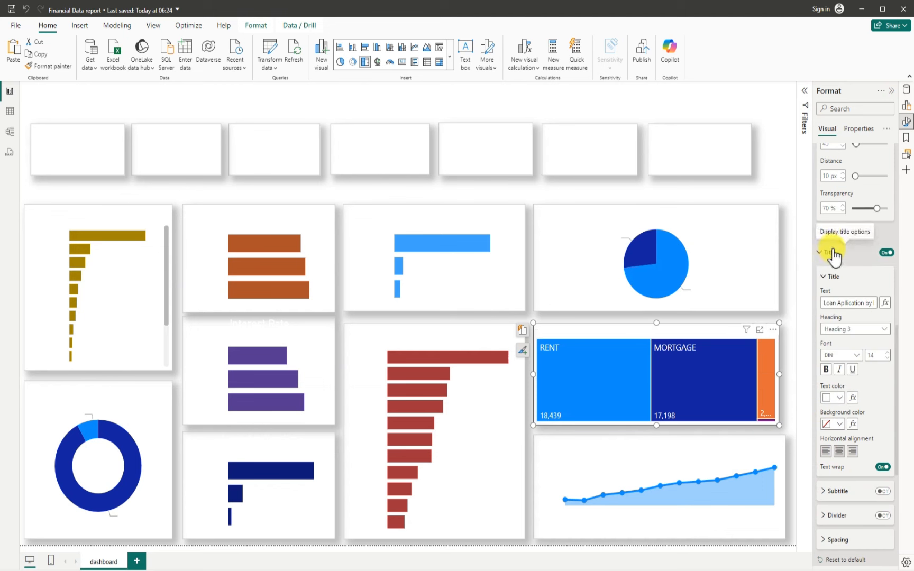
- Lower the transparency of the page's canvas background image to 7%
click(892, 91)
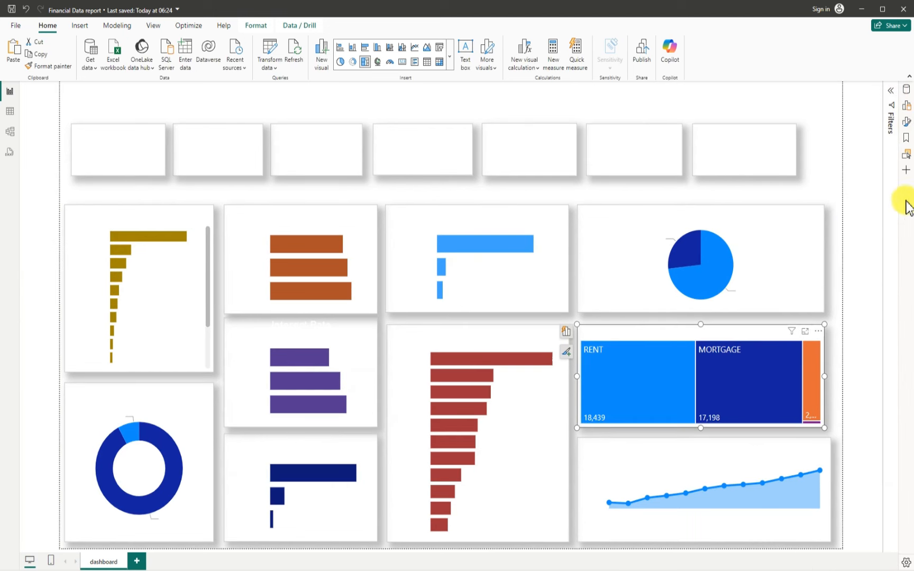
click(906, 122)
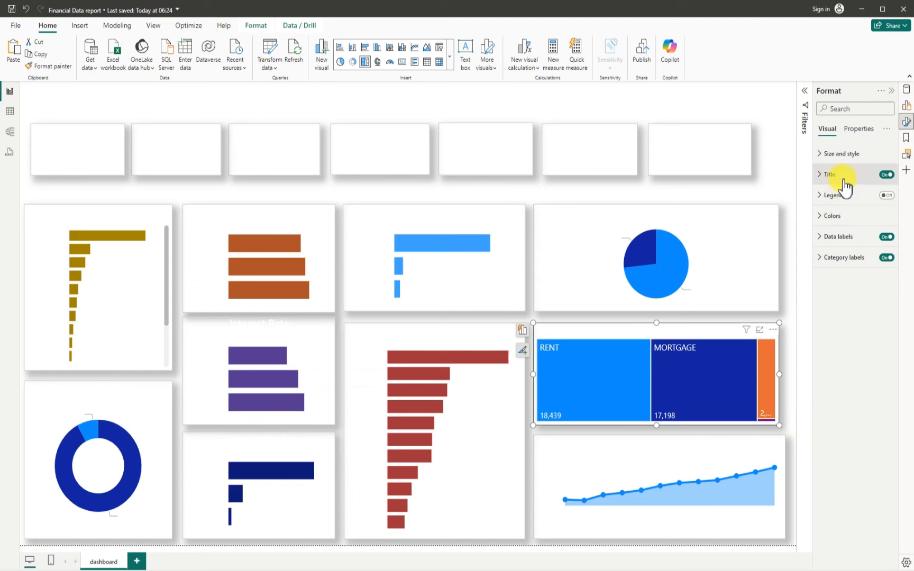
click(789, 426)
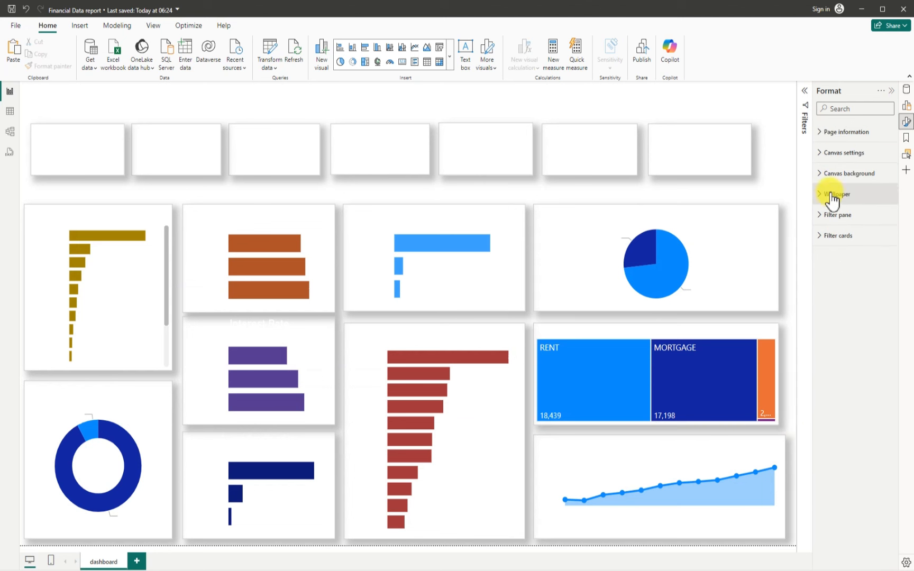
click(820, 176)
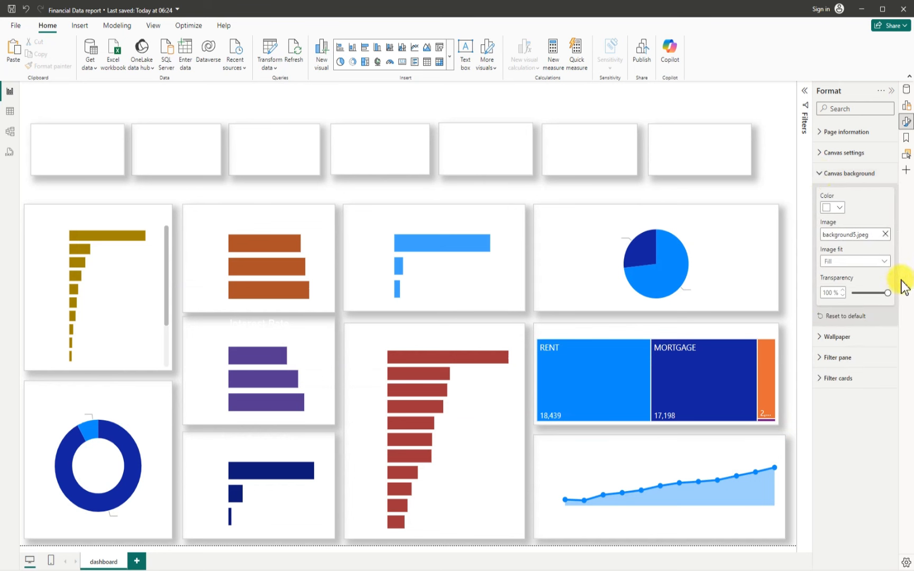
drag(889, 294, 856, 297)
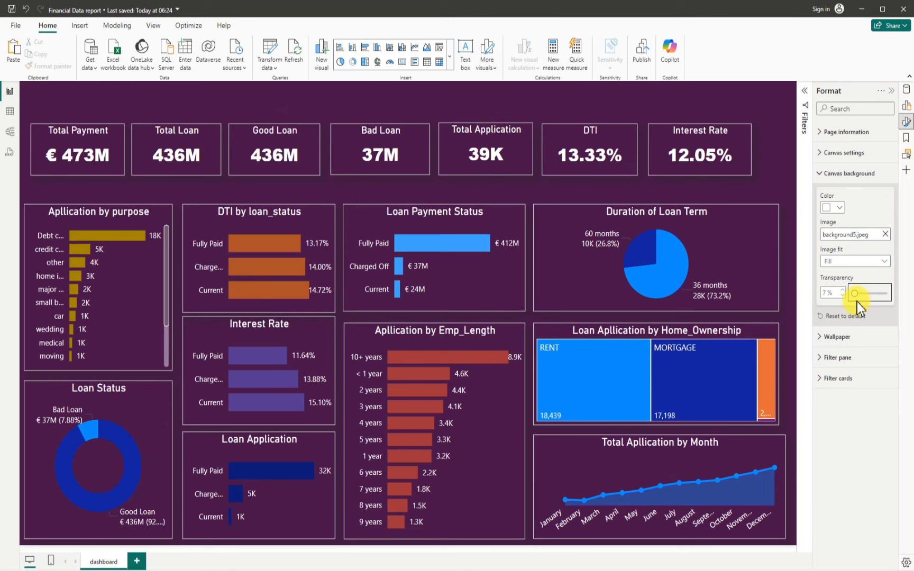
- Turn on data labels for the total application by month chart and set their position to Above
click(557, 447)
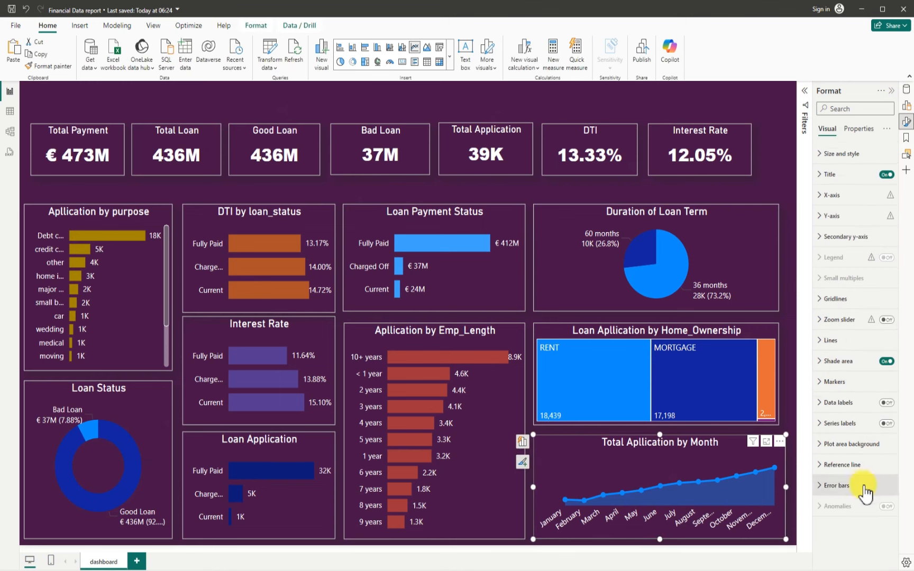
click(887, 403)
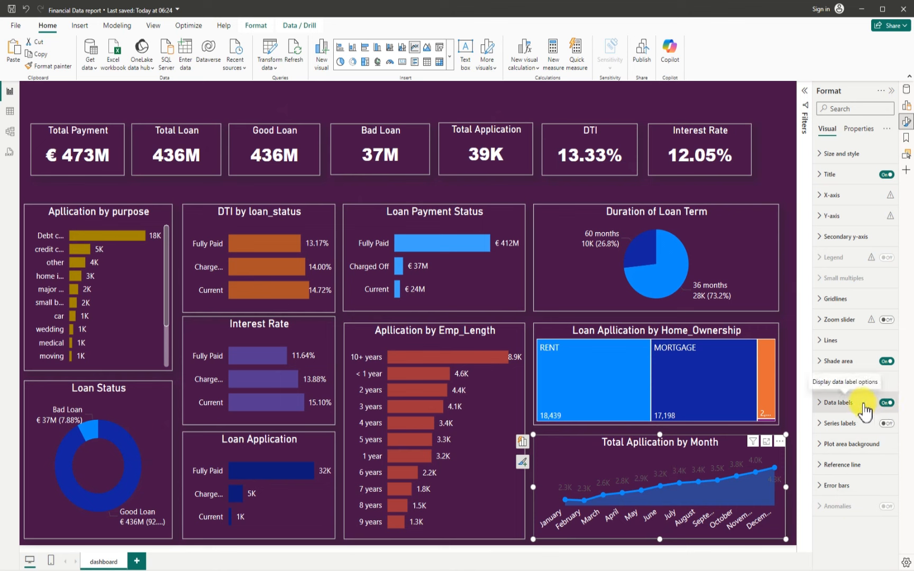
click(823, 404)
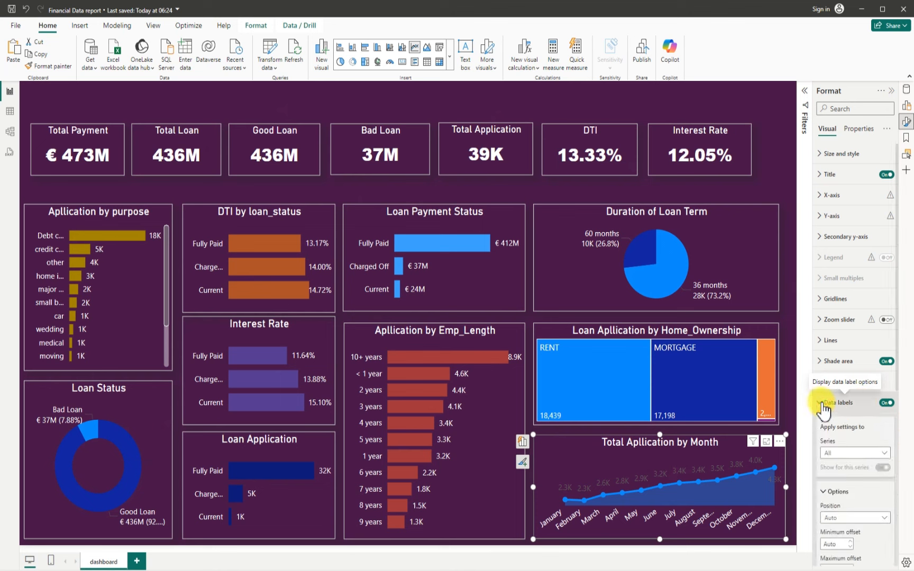
scroll(857, 470, down, 3)
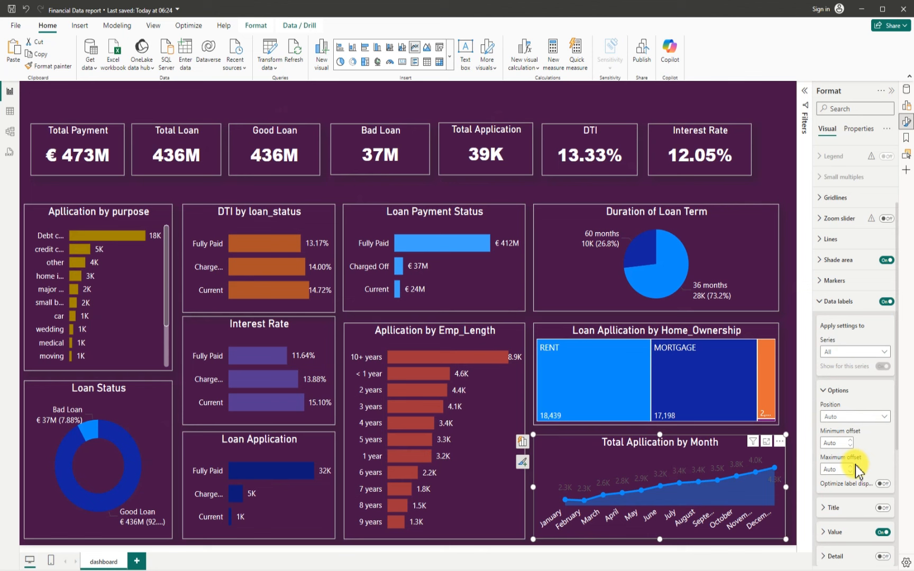
click(884, 418)
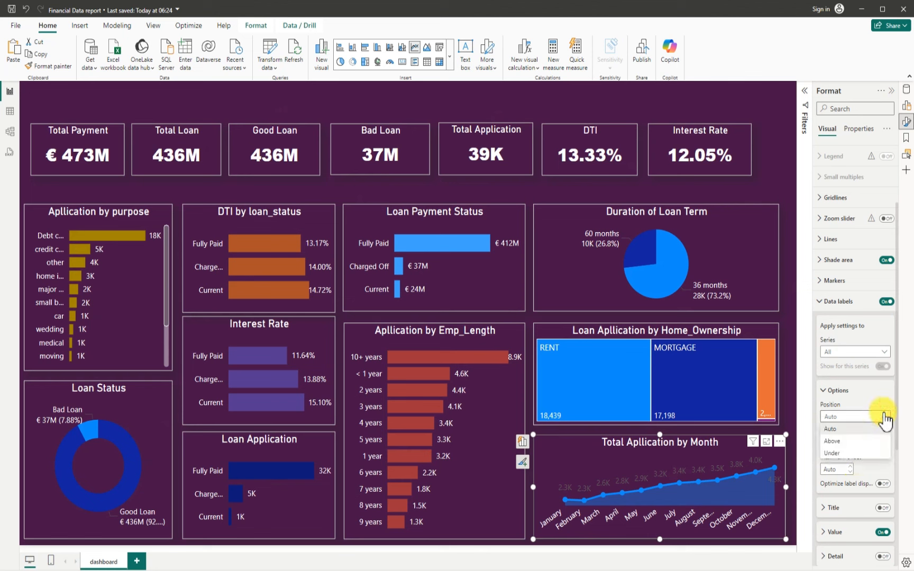
click(844, 440)
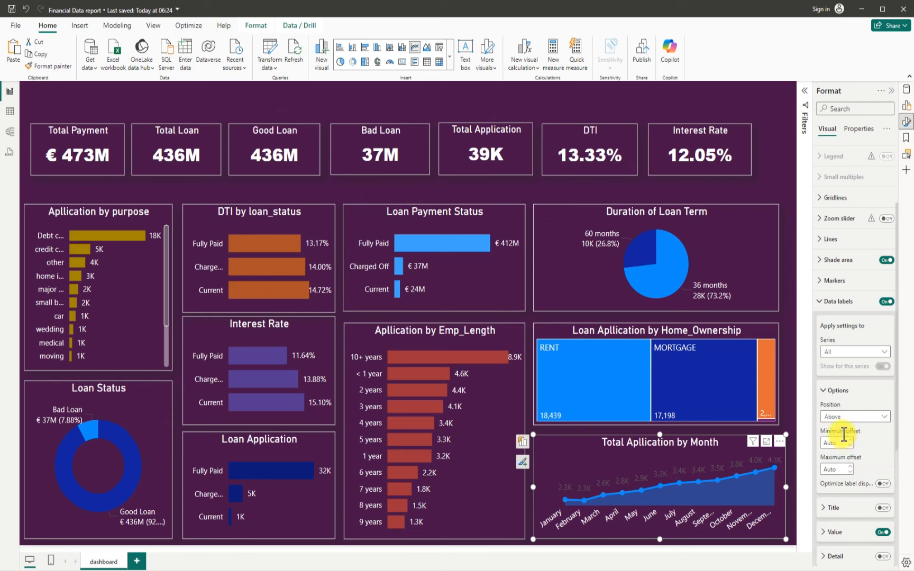
click(784, 183)
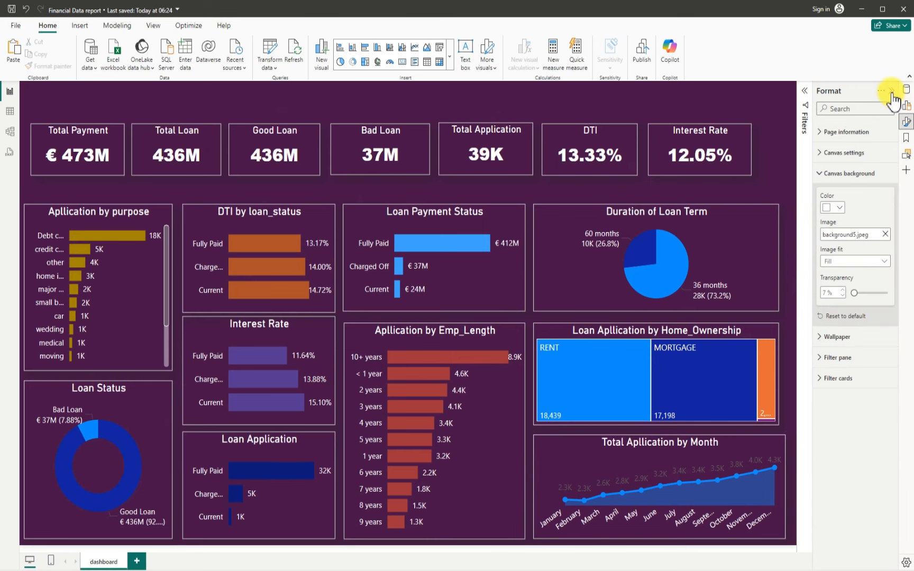
click(892, 91)
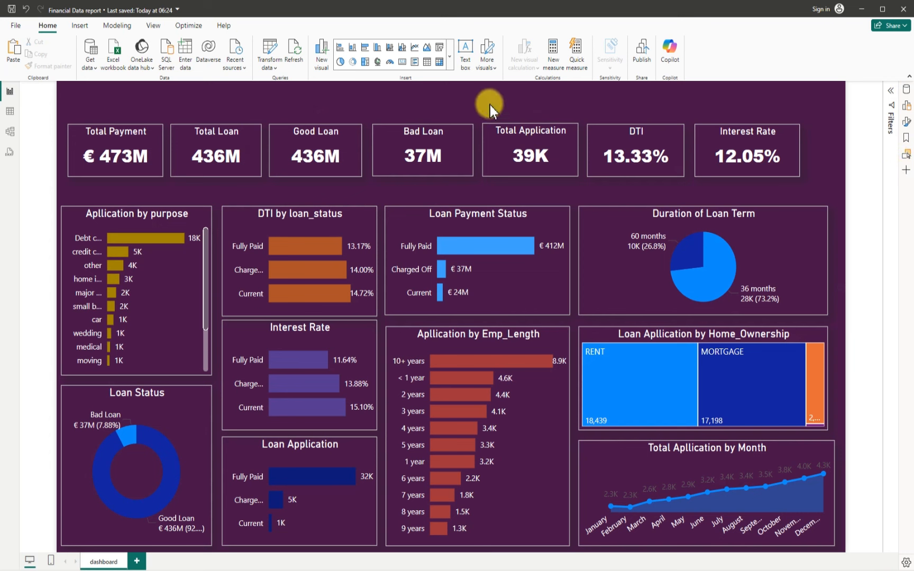
- Insert a text box about 300 wide and 43 high above the DTI and Interest Rate cards
click(466, 53)
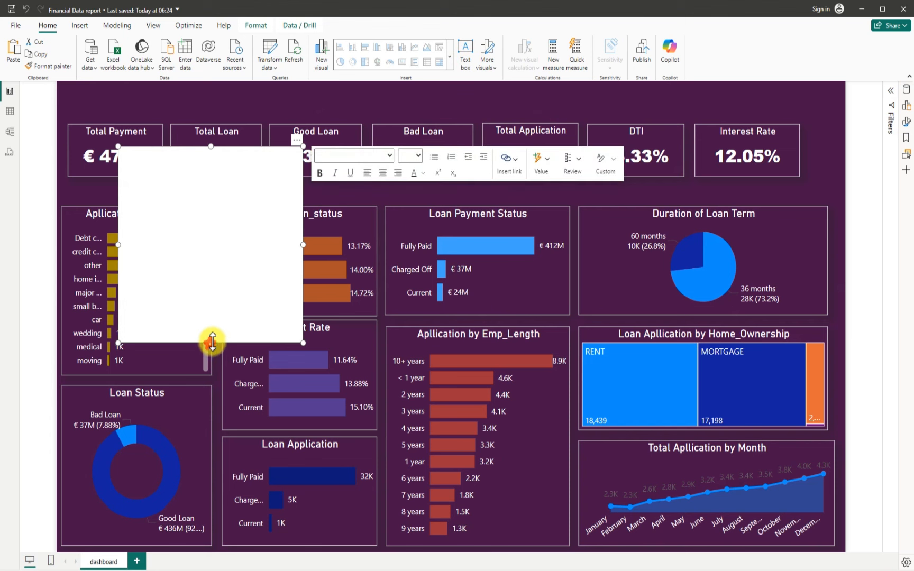
drag(212, 343, 211, 194)
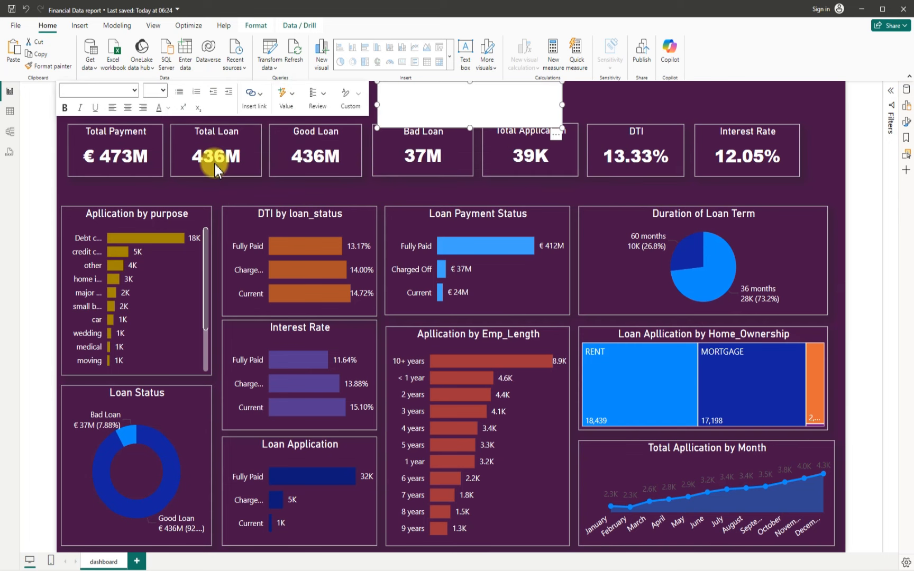
mouse_move(215, 164)
mouse_down()
mouse_move(387, 94)
mouse_move(355, 96)
mouse_move(246, 159)
mouse_move(212, 149)
mouse_up()
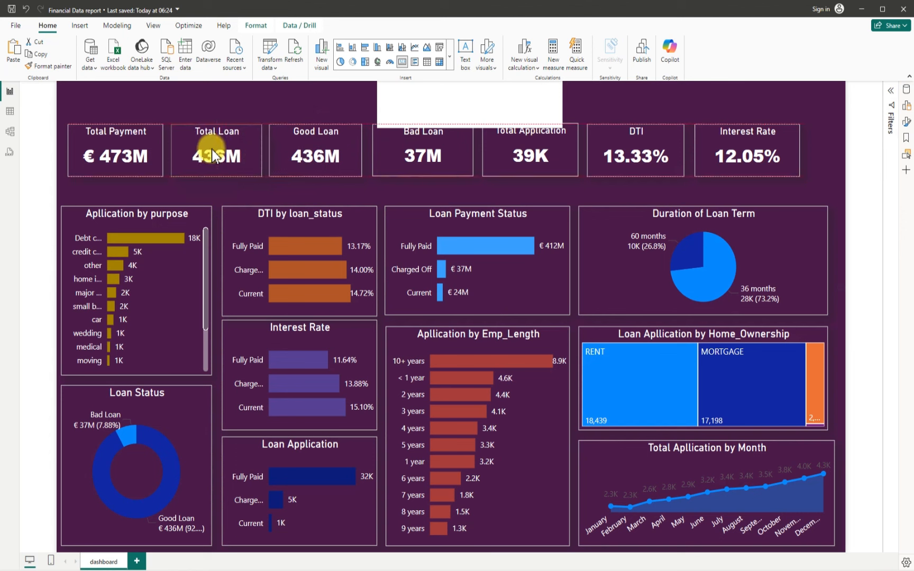
click(502, 106)
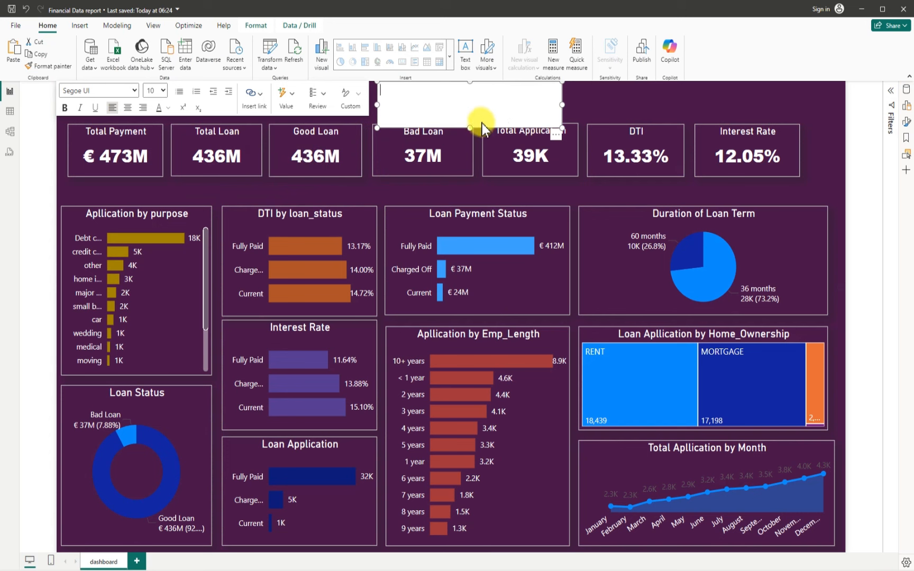
drag(482, 123, 490, 103)
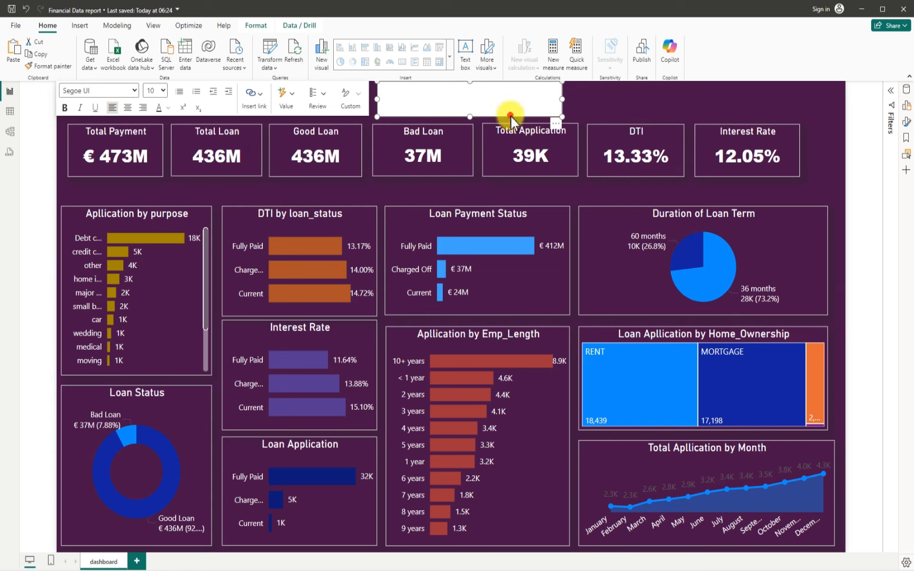
drag(512, 113, 739, 117)
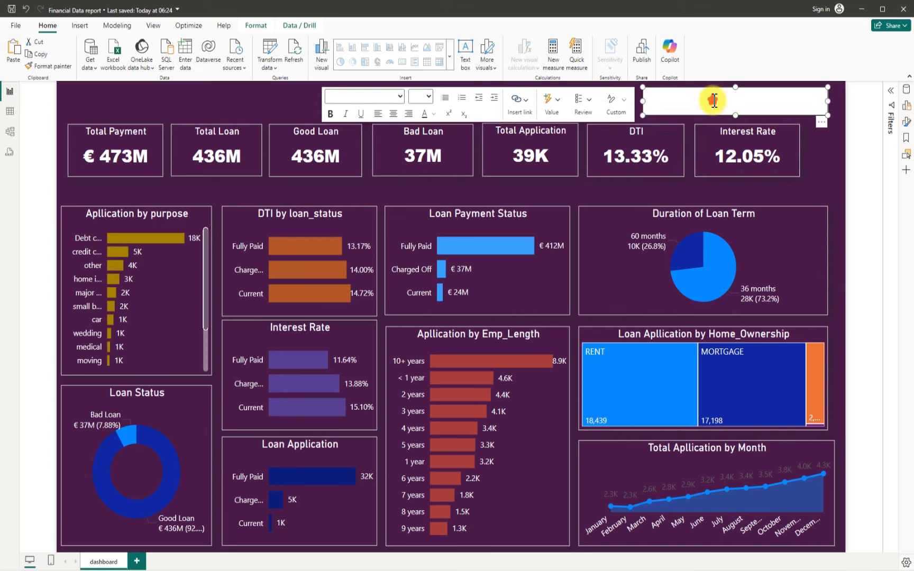
- Enter the heading "Financial Loan Analysis" in the text box and center it
click(714, 101)
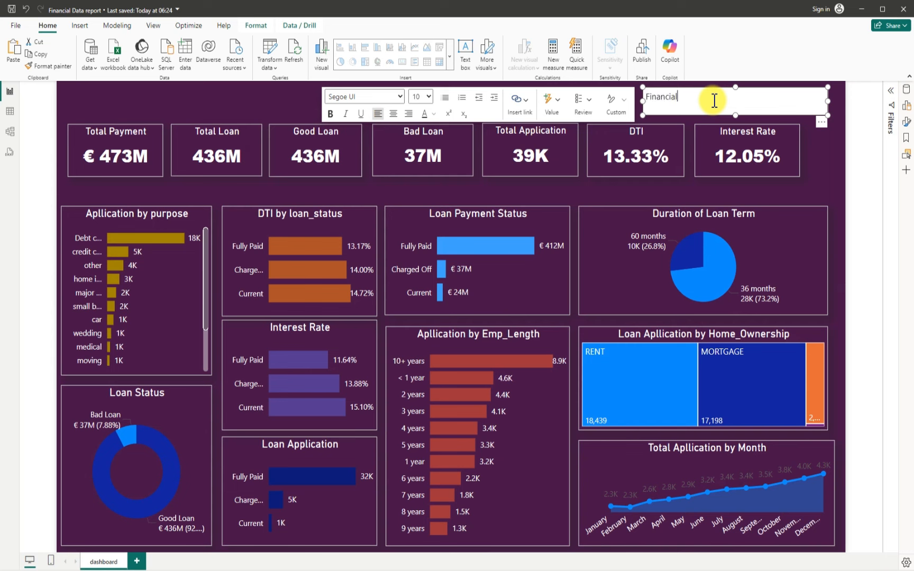
text(oan Analysis)
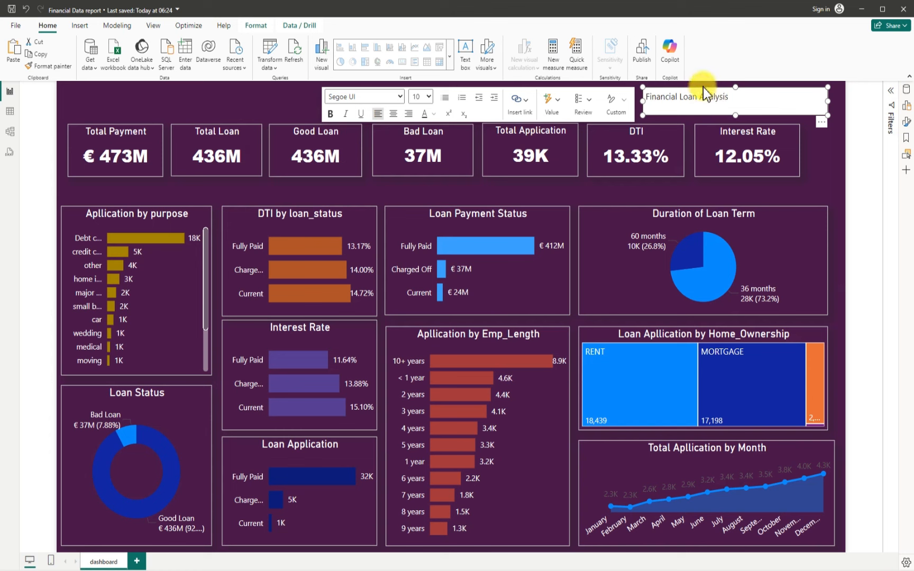
click(394, 114)
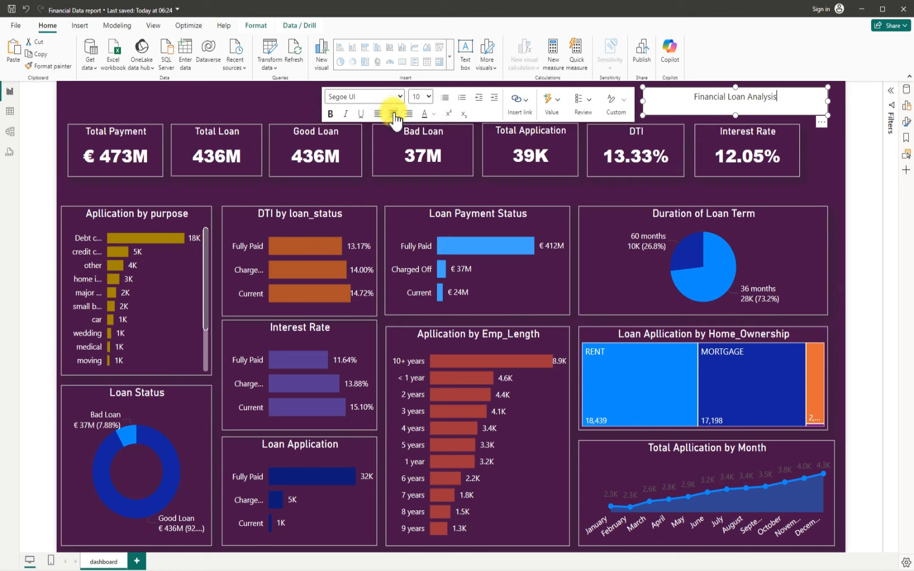
- Turn off the heading text box's background and give it a light gray visual border
click(823, 123)
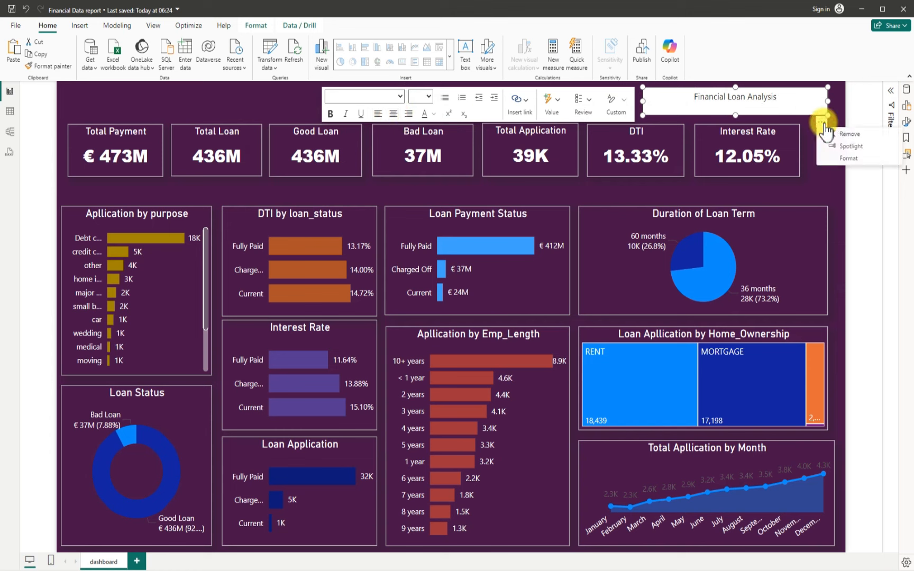
click(848, 159)
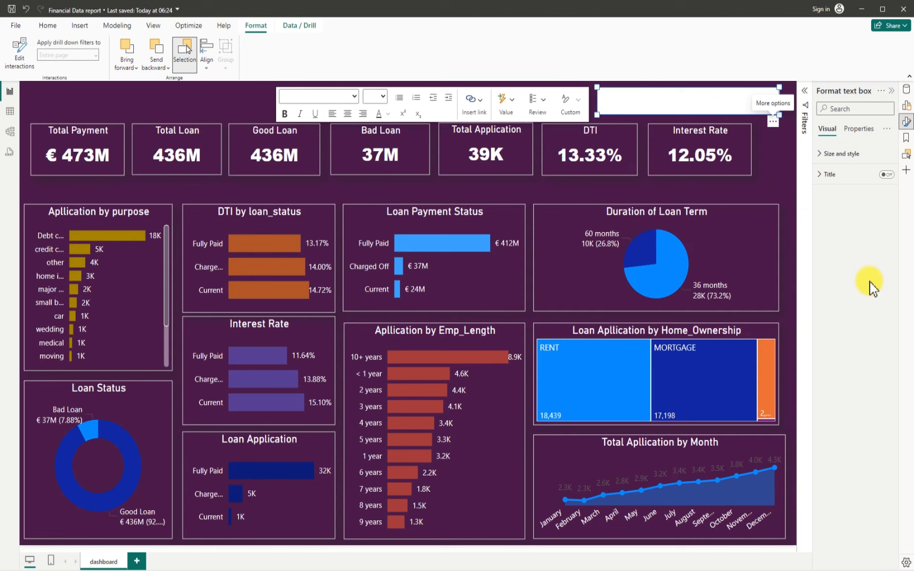
click(823, 154)
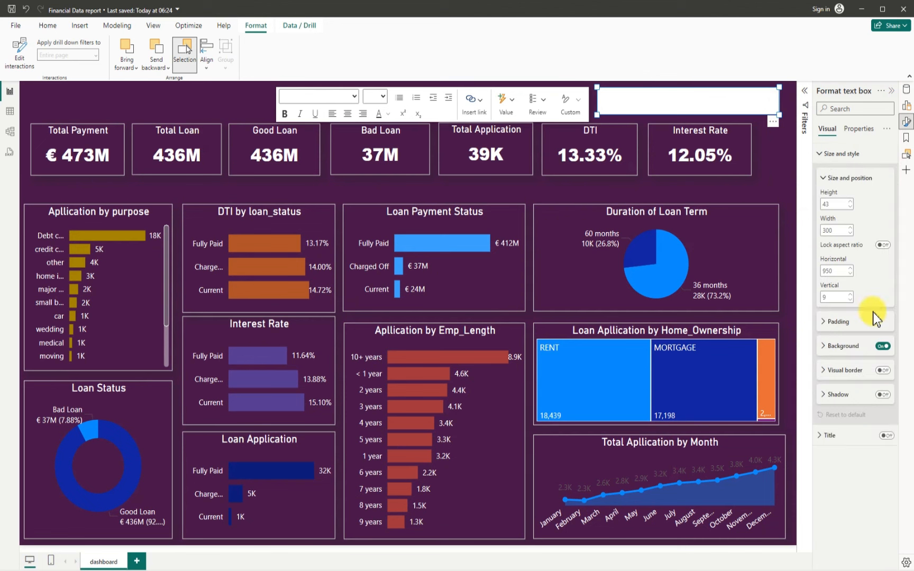
click(883, 347)
click(882, 370)
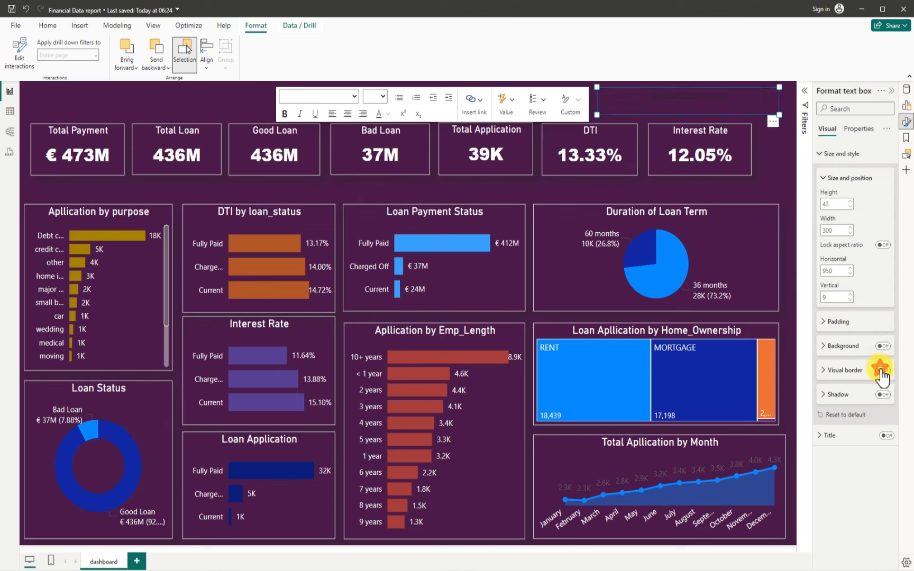
click(825, 370)
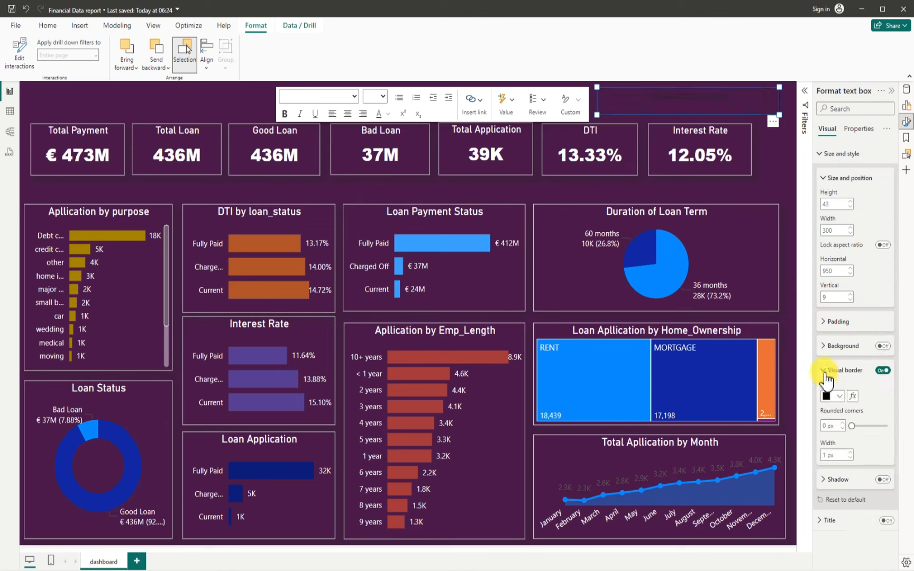
click(836, 398)
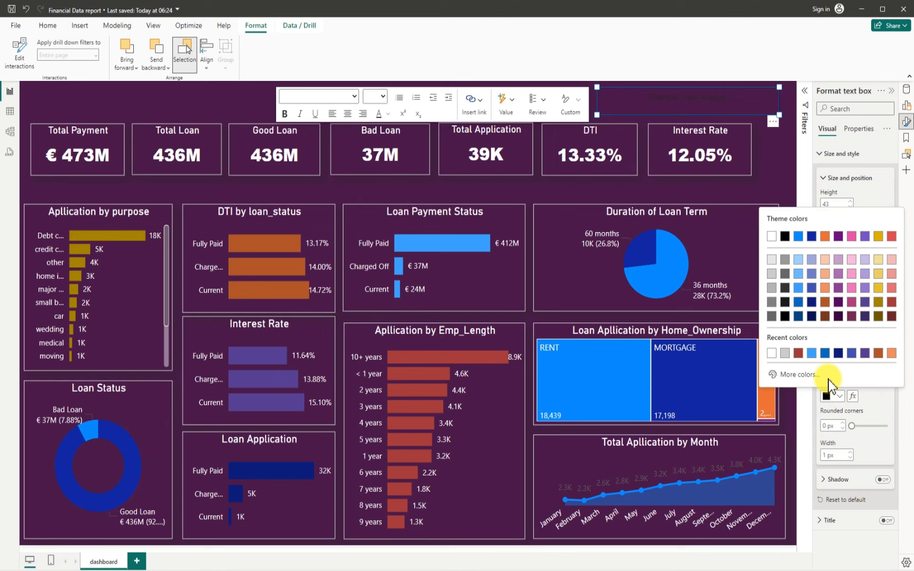
click(772, 274)
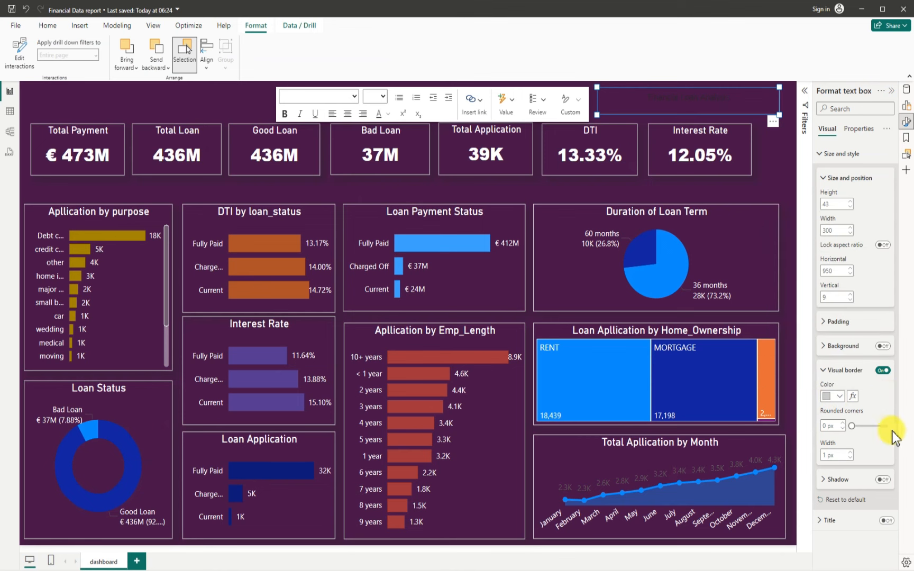
- Turn on the heading text box's shadow and set the shadow position to Custom
click(882, 479)
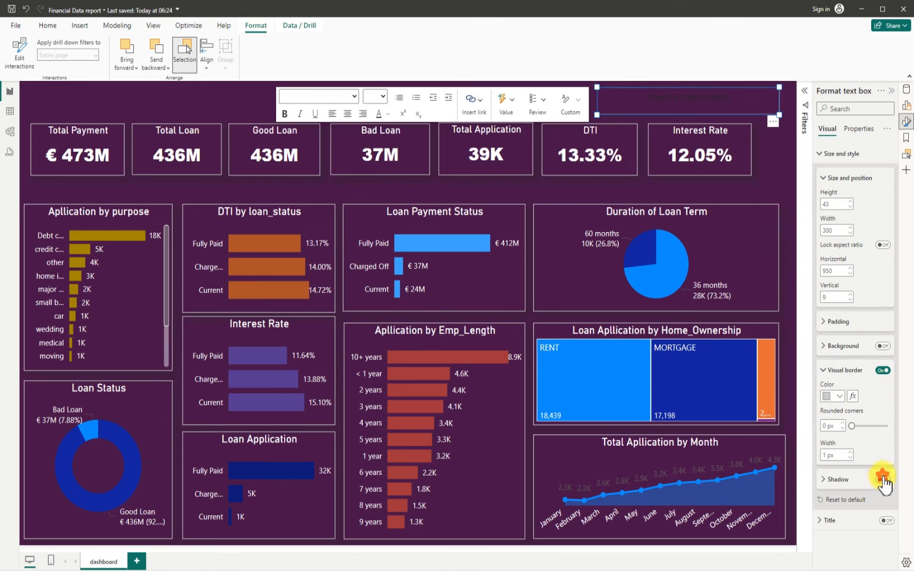
click(826, 480)
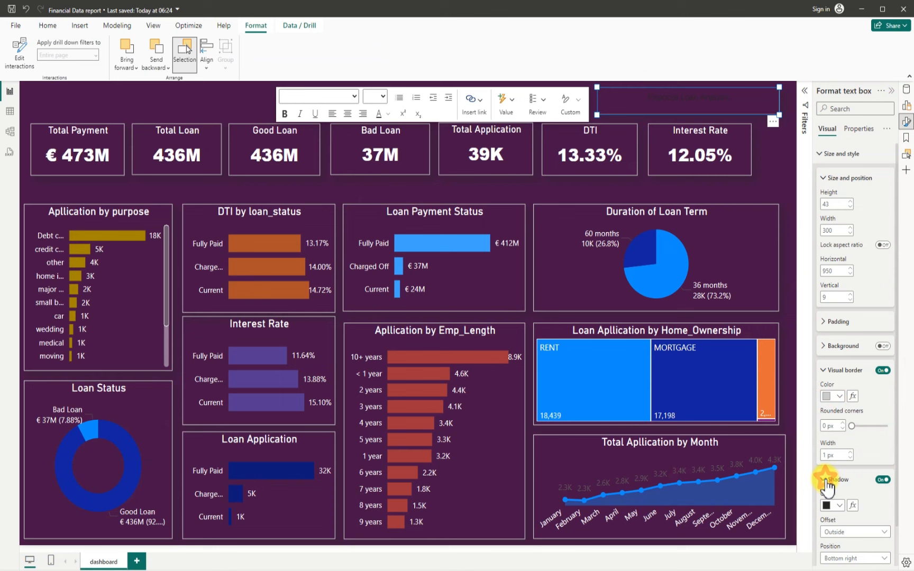
click(849, 558)
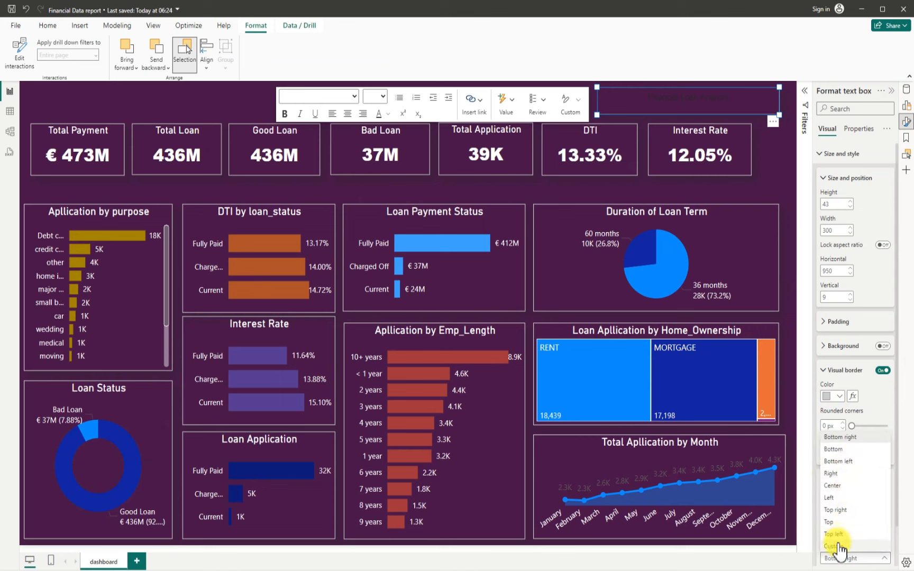
click(780, 184)
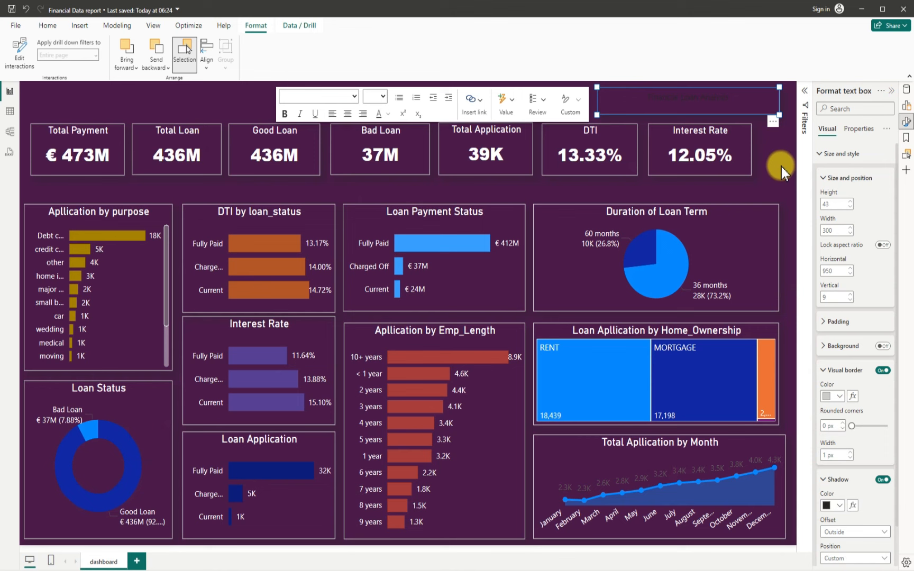
- Set the font color of the "Financial Loan Analysis" heading text to white
click(385, 113)
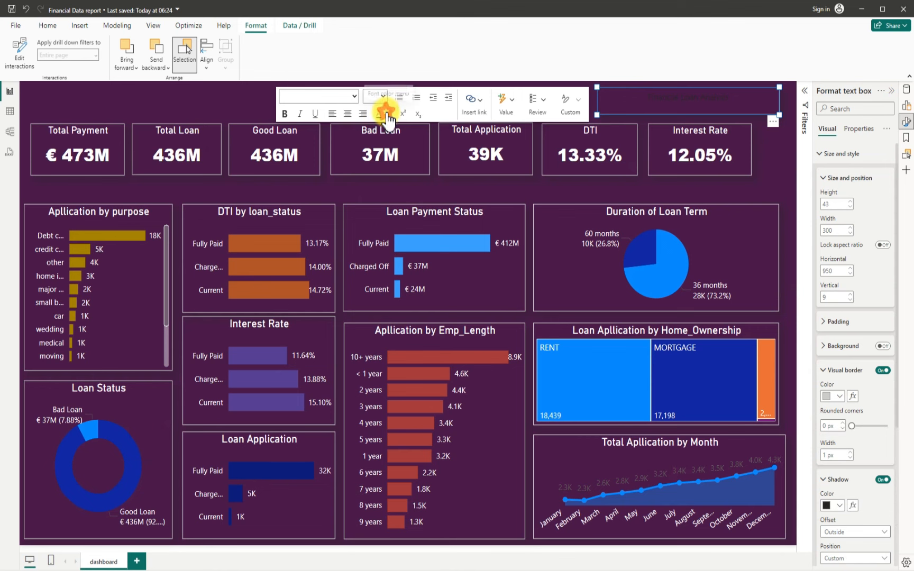
click(398, 150)
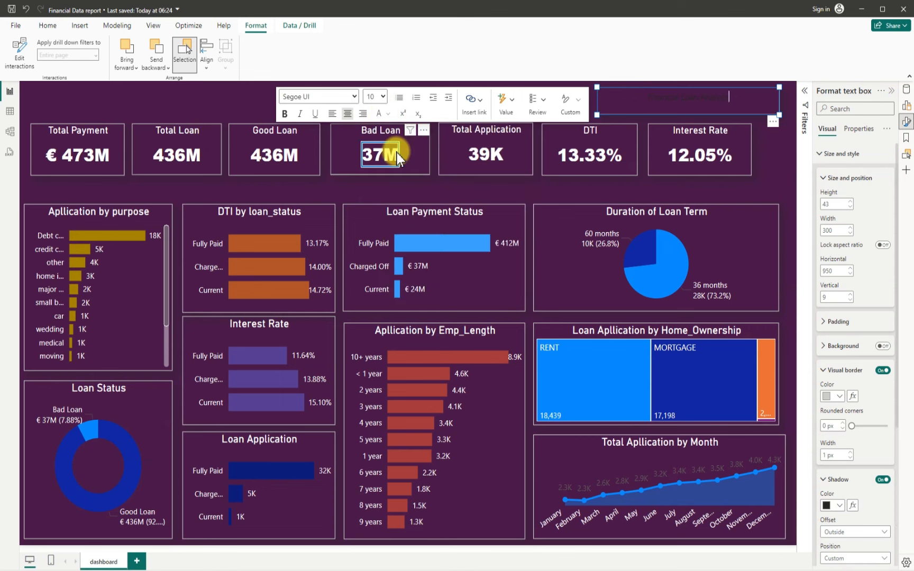
drag(730, 96, 637, 99)
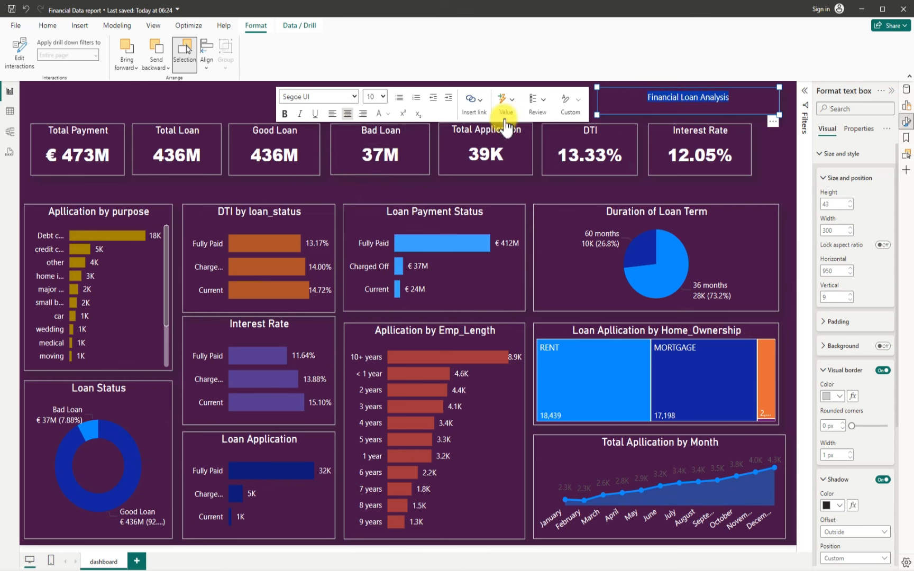
click(390, 114)
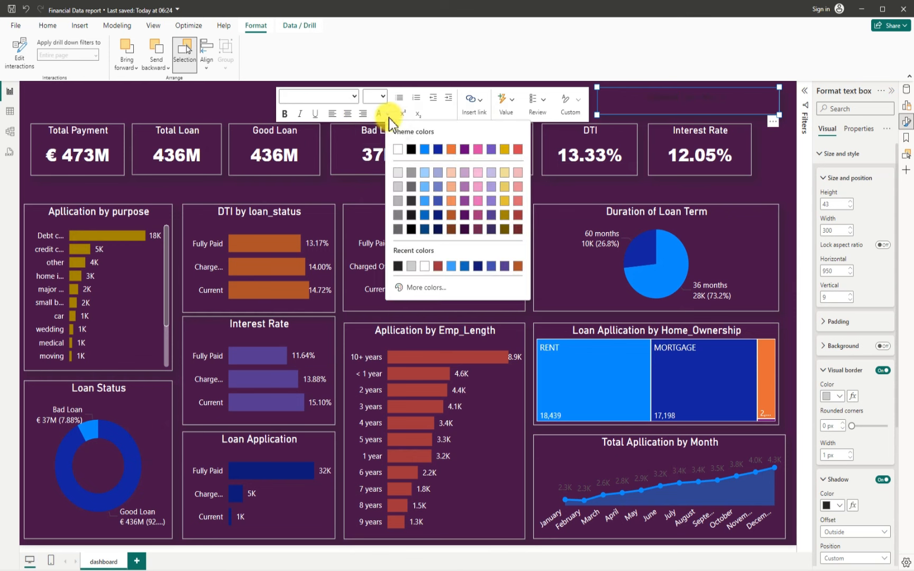
click(398, 150)
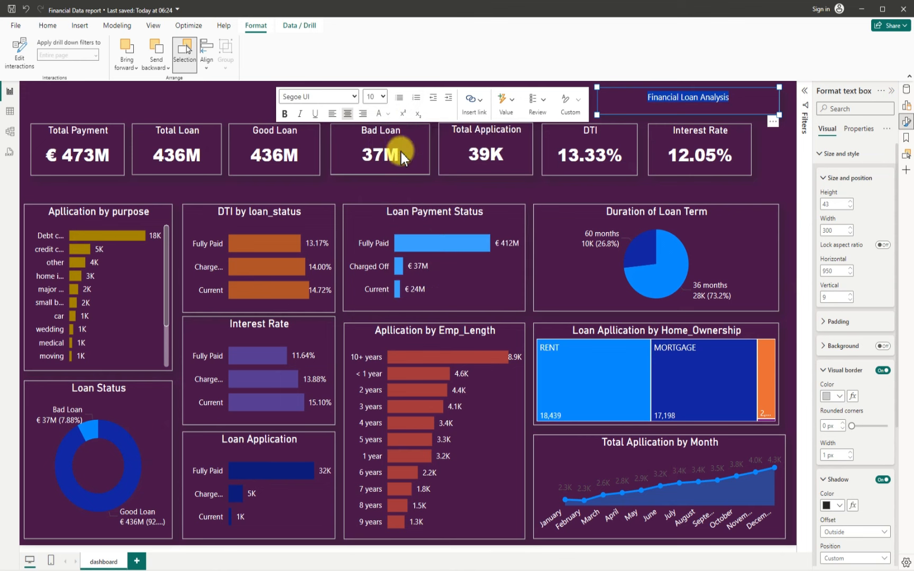
- Set the heading text's font size to 16, make it bold, and close the formatting options
click(383, 96)
click(371, 224)
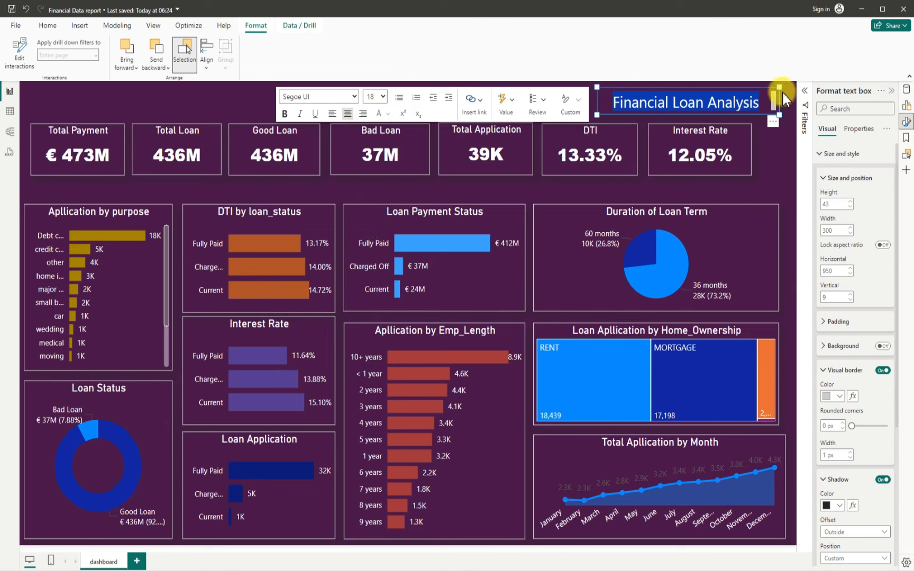
click(380, 97)
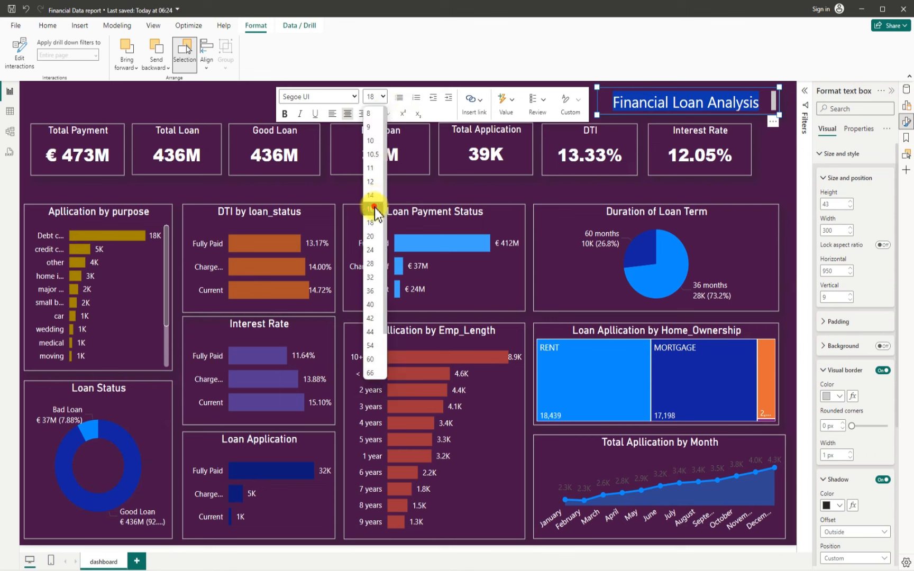
click(372, 205)
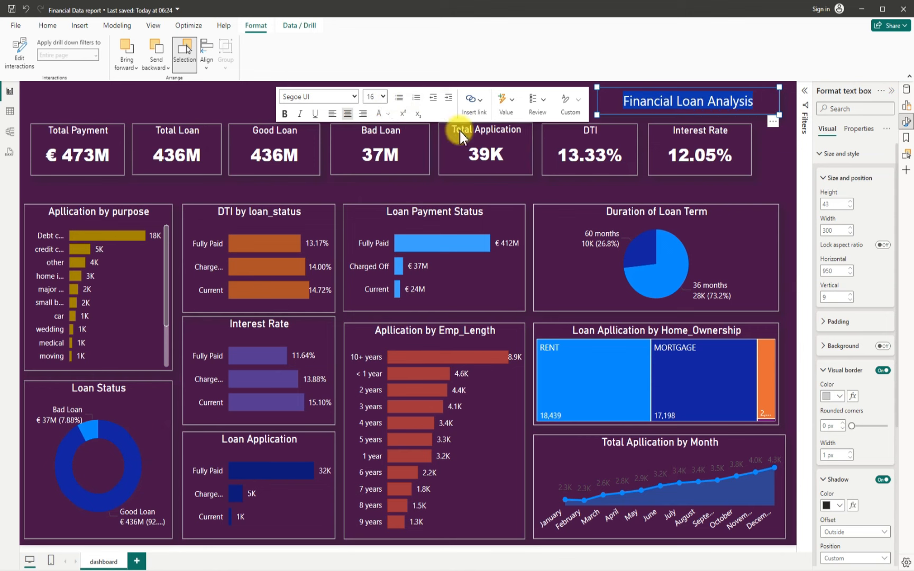
click(284, 113)
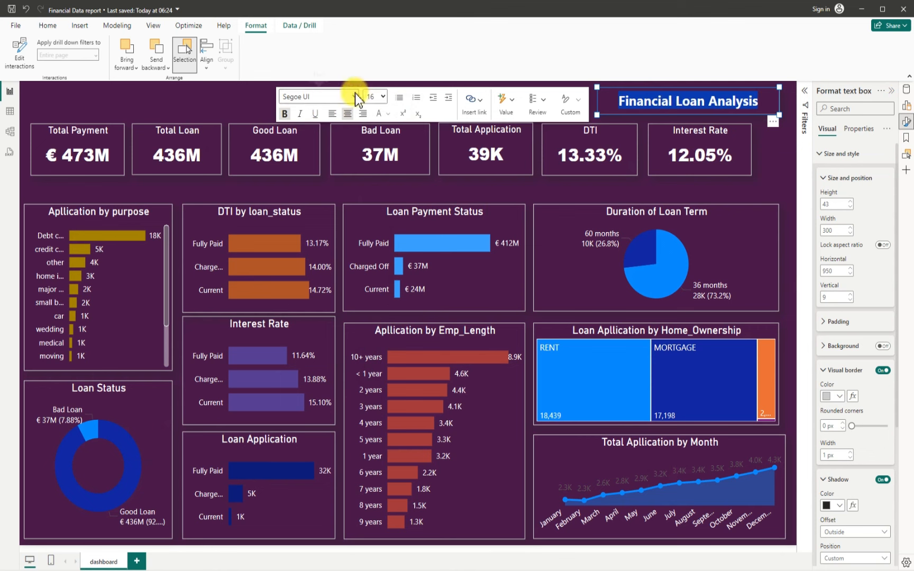
click(784, 152)
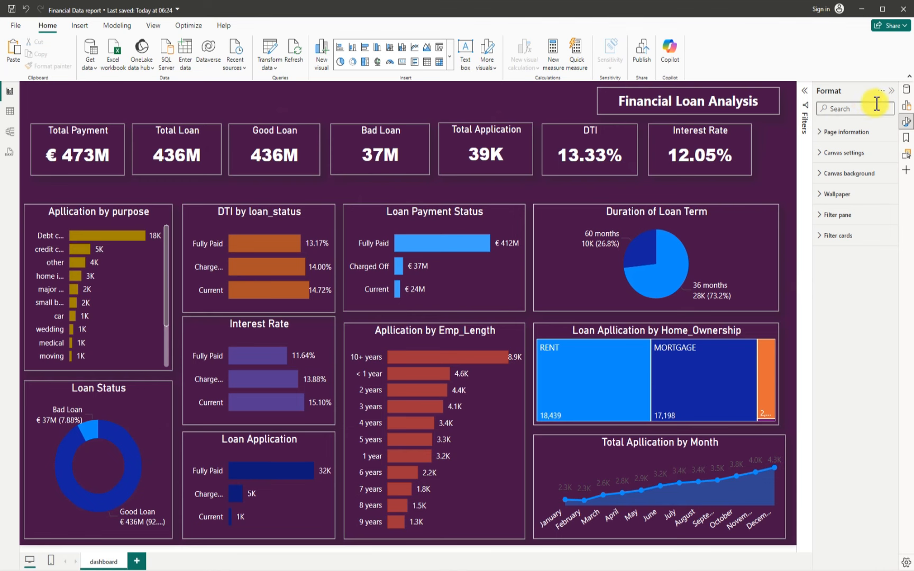
click(892, 93)
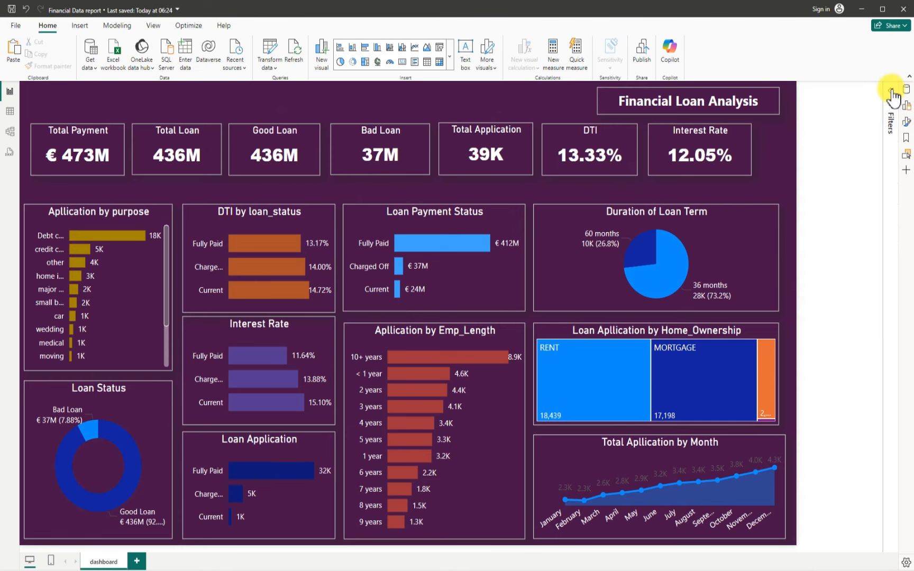